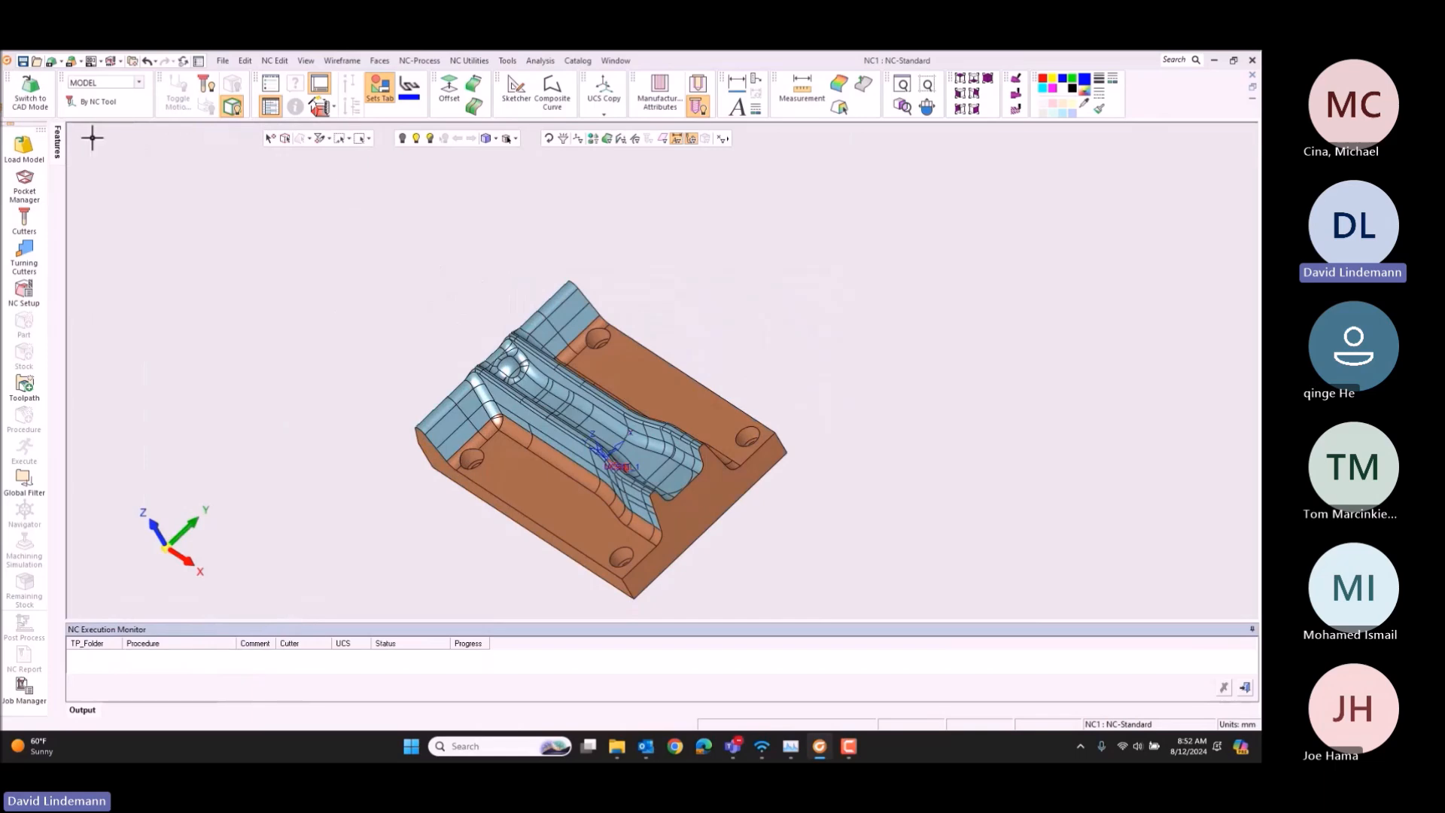
Step: Start Cap Internal Islands in CAD mode, choosing the smoothly connected top faces and the loops of the four holes
left_click(34, 94)
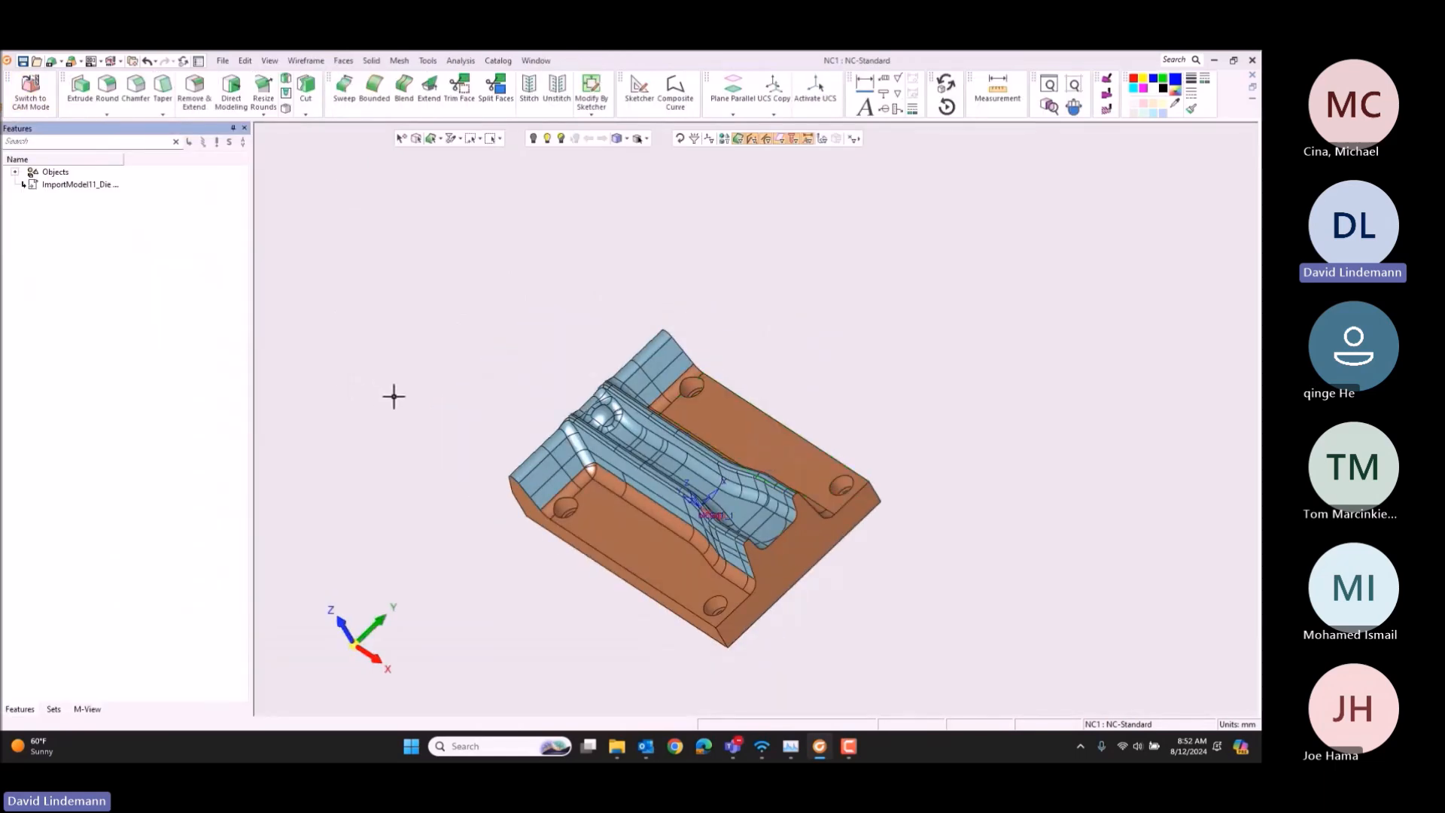
left_click(306, 60)
mouse_move(343, 60)
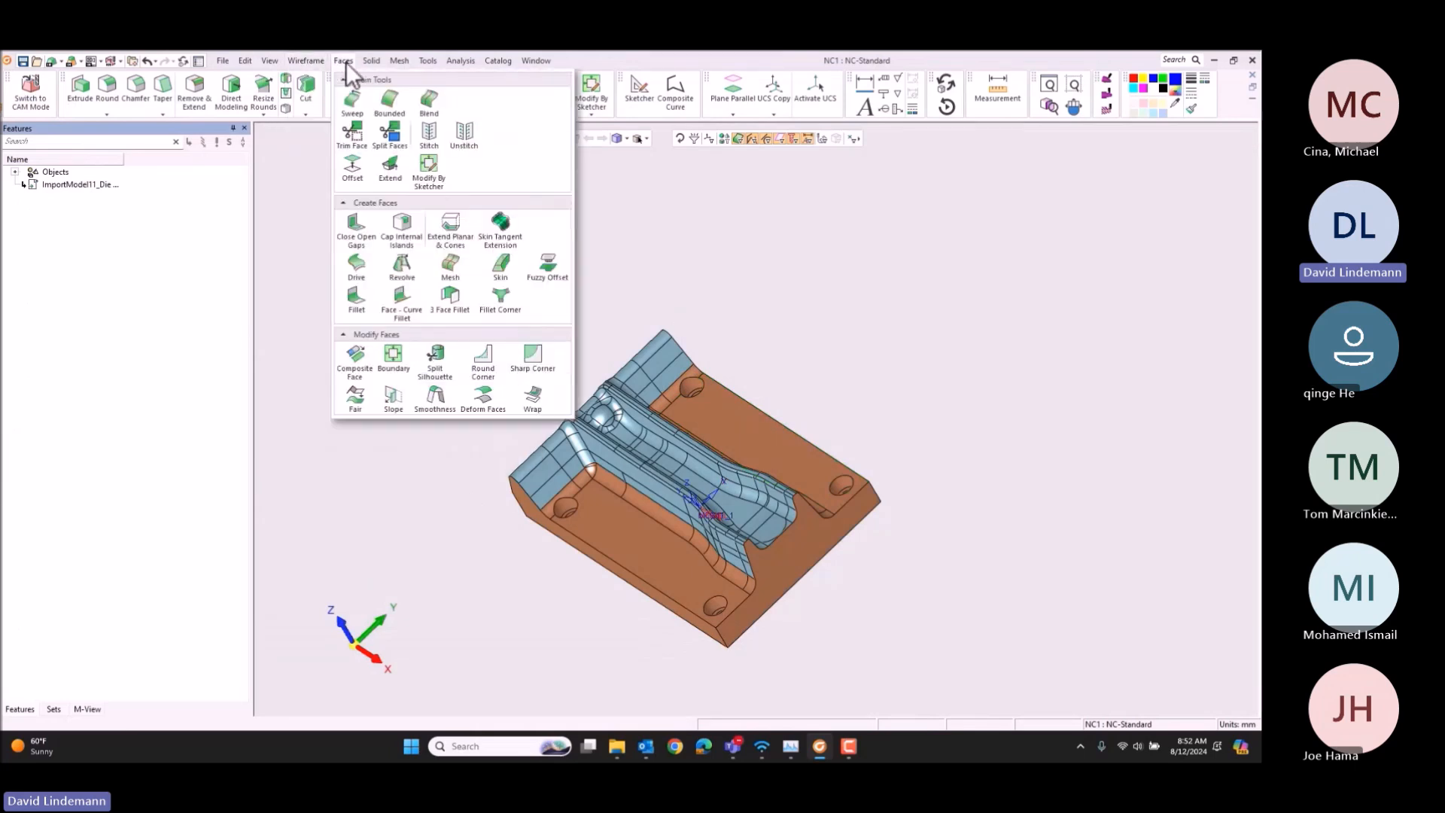
left_click(404, 234)
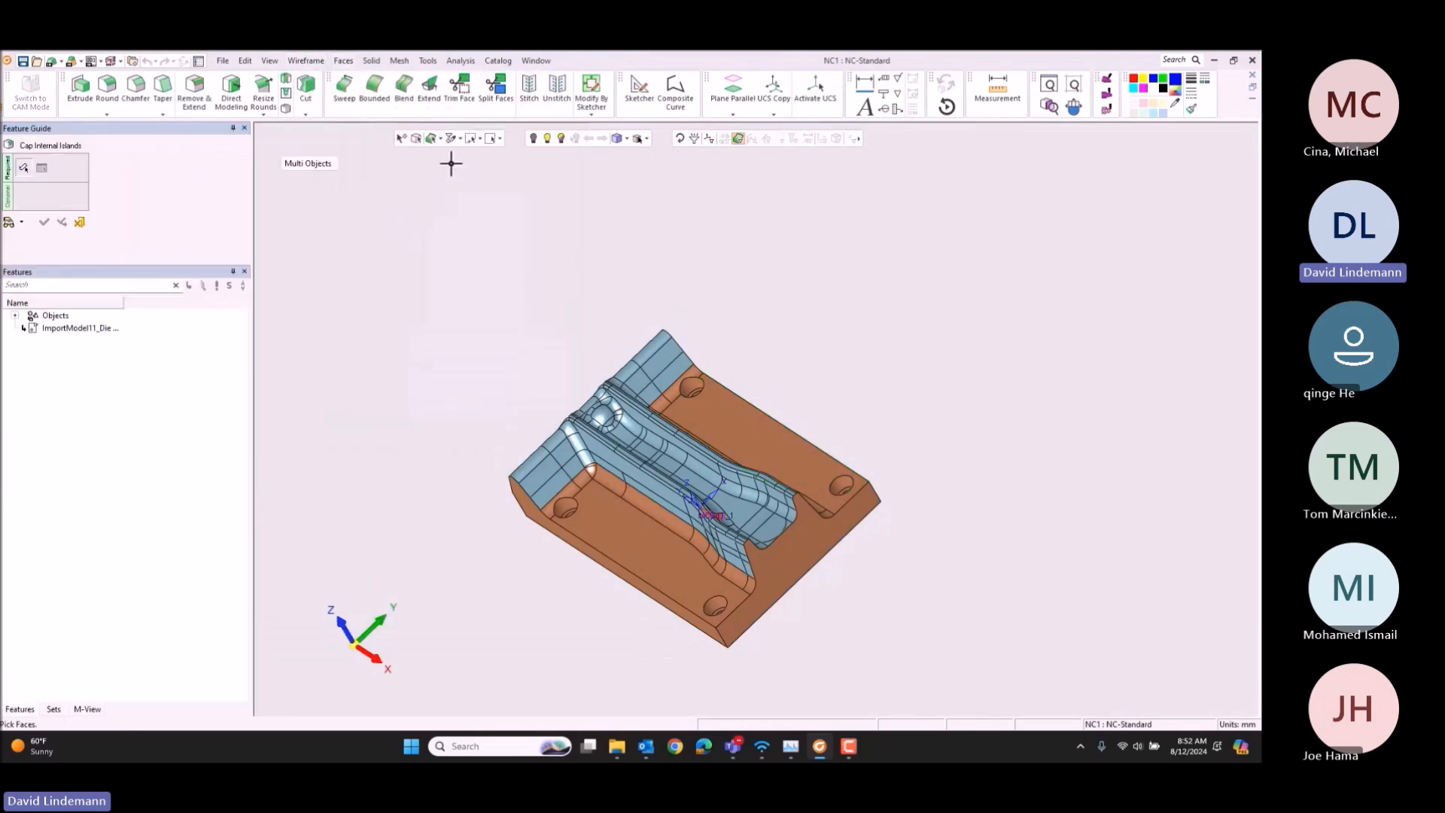
left_click(441, 138)
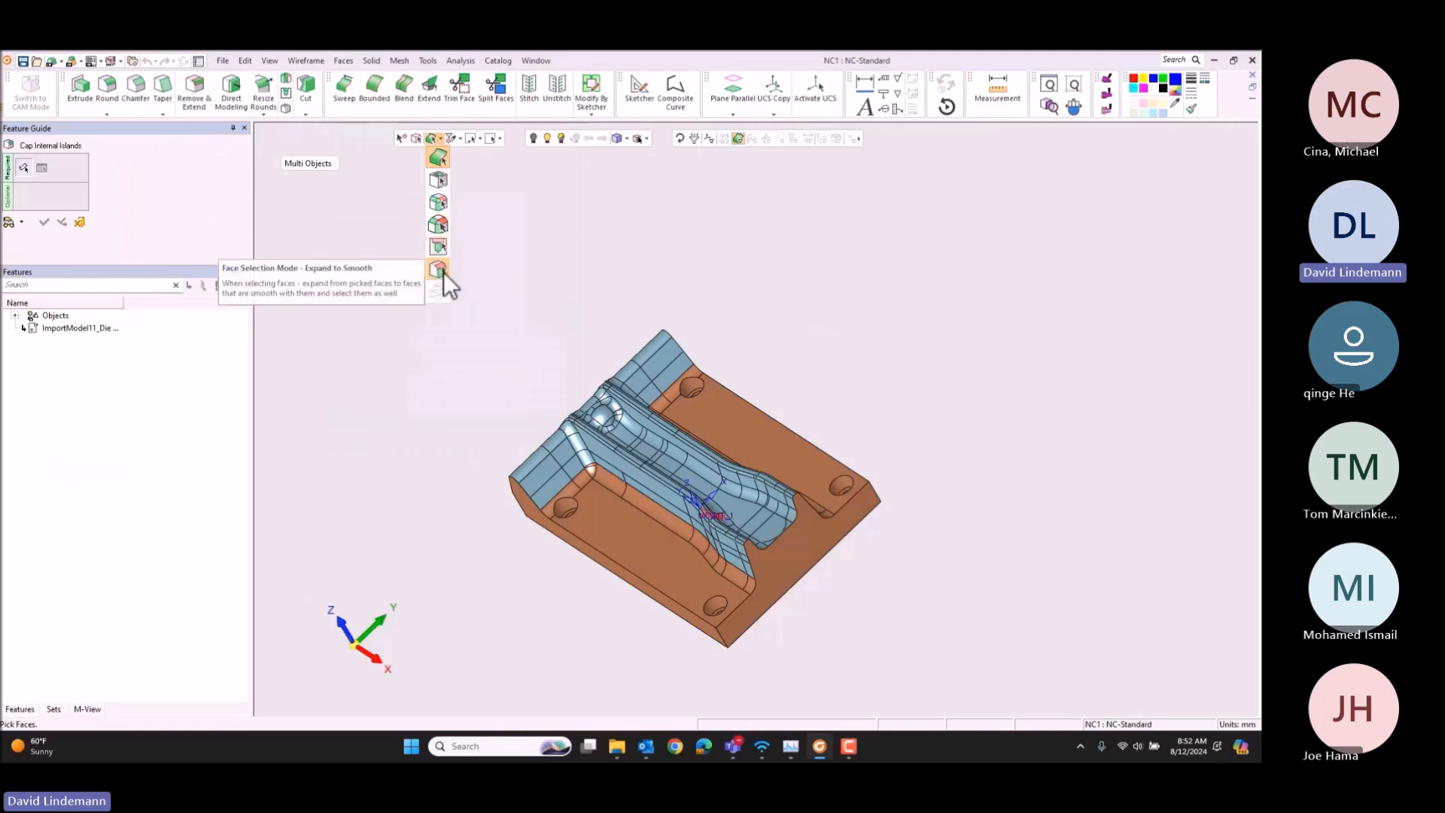
left_click(439, 264)
left_click(666, 397)
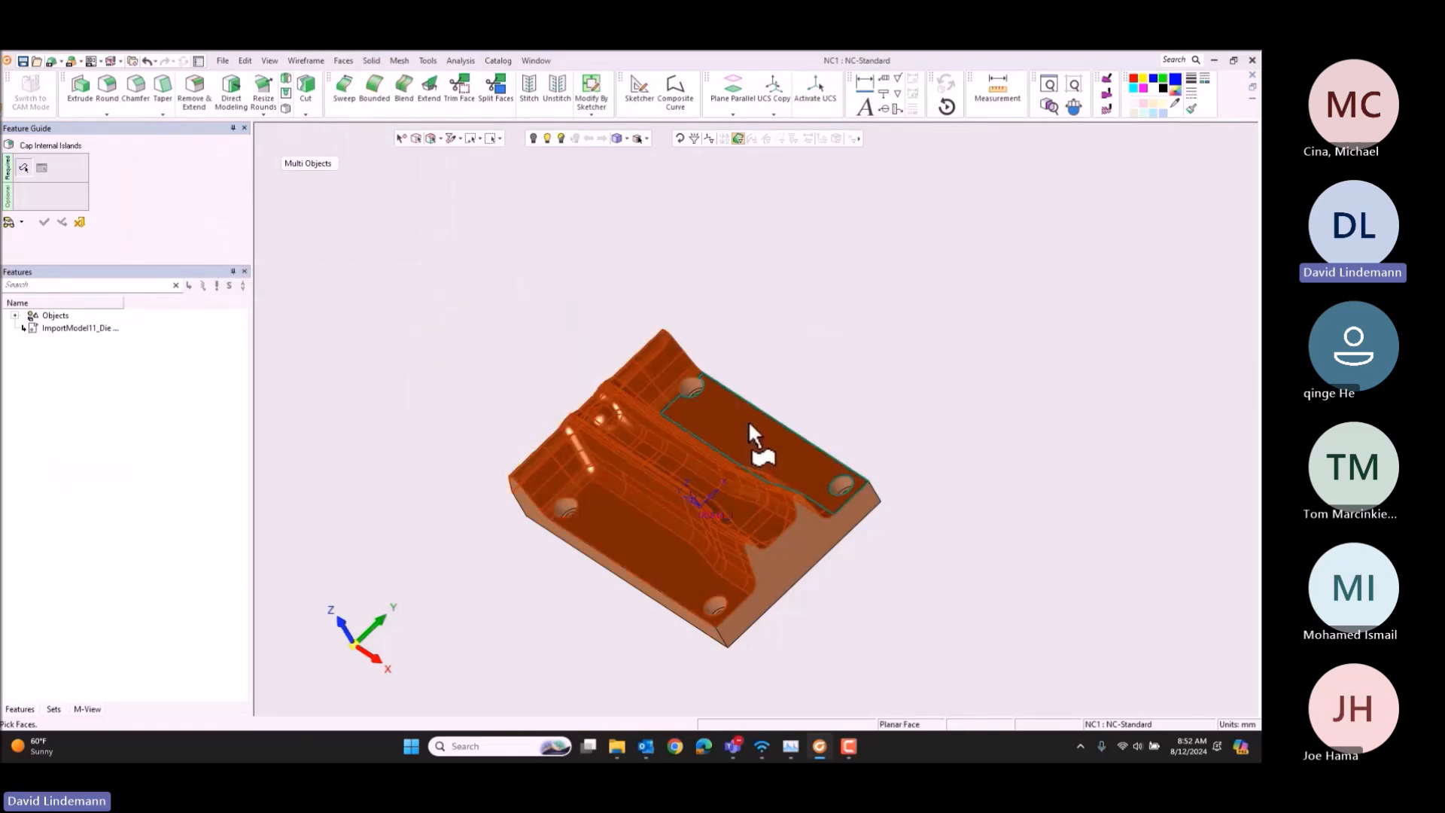
middle_click(746, 394)
left_click_drag(496, 307, 949, 622)
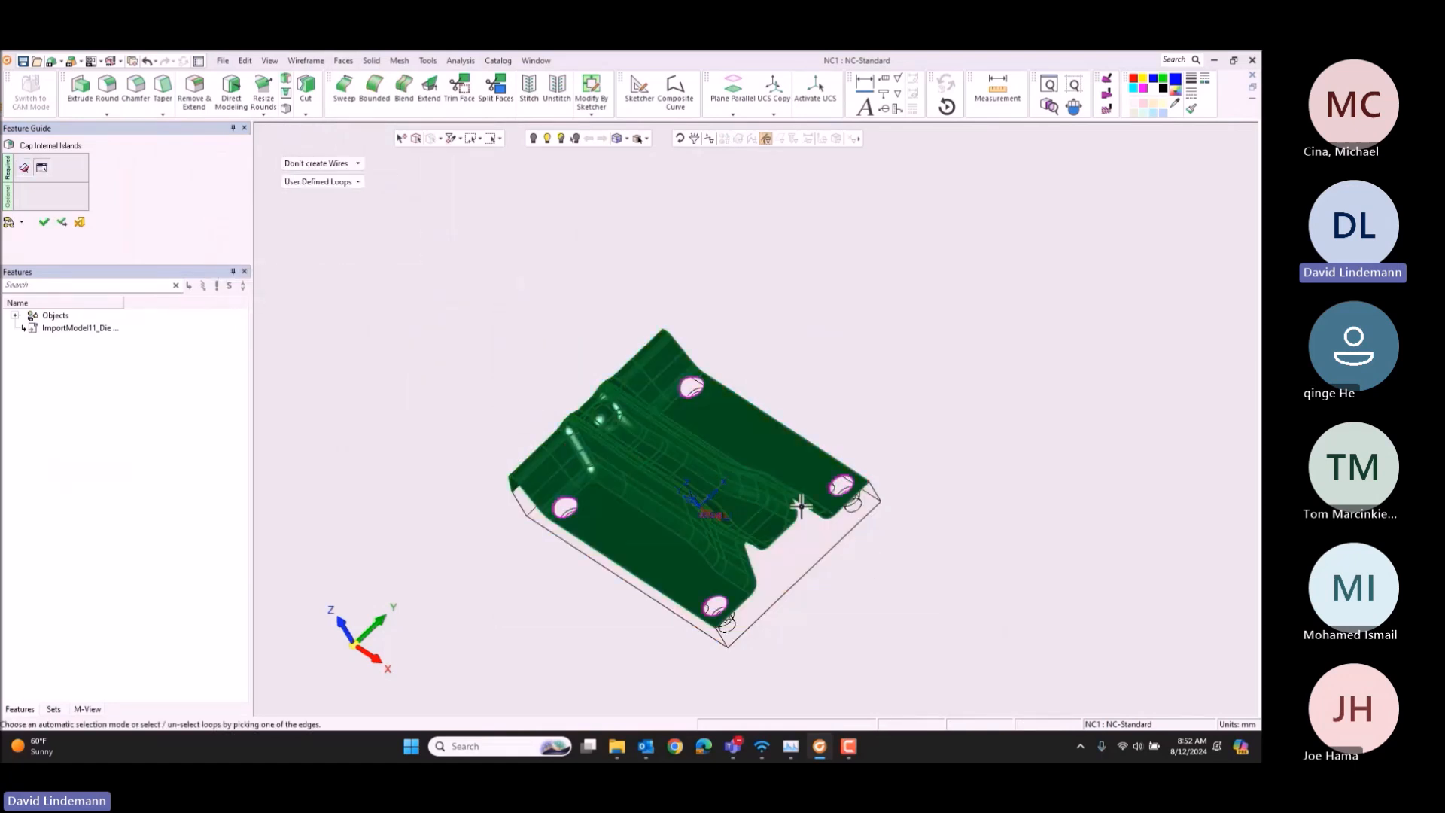
Step: Make the COVER set active, create the four hole caps in it, and highlight the set's contents
left_click(51, 708)
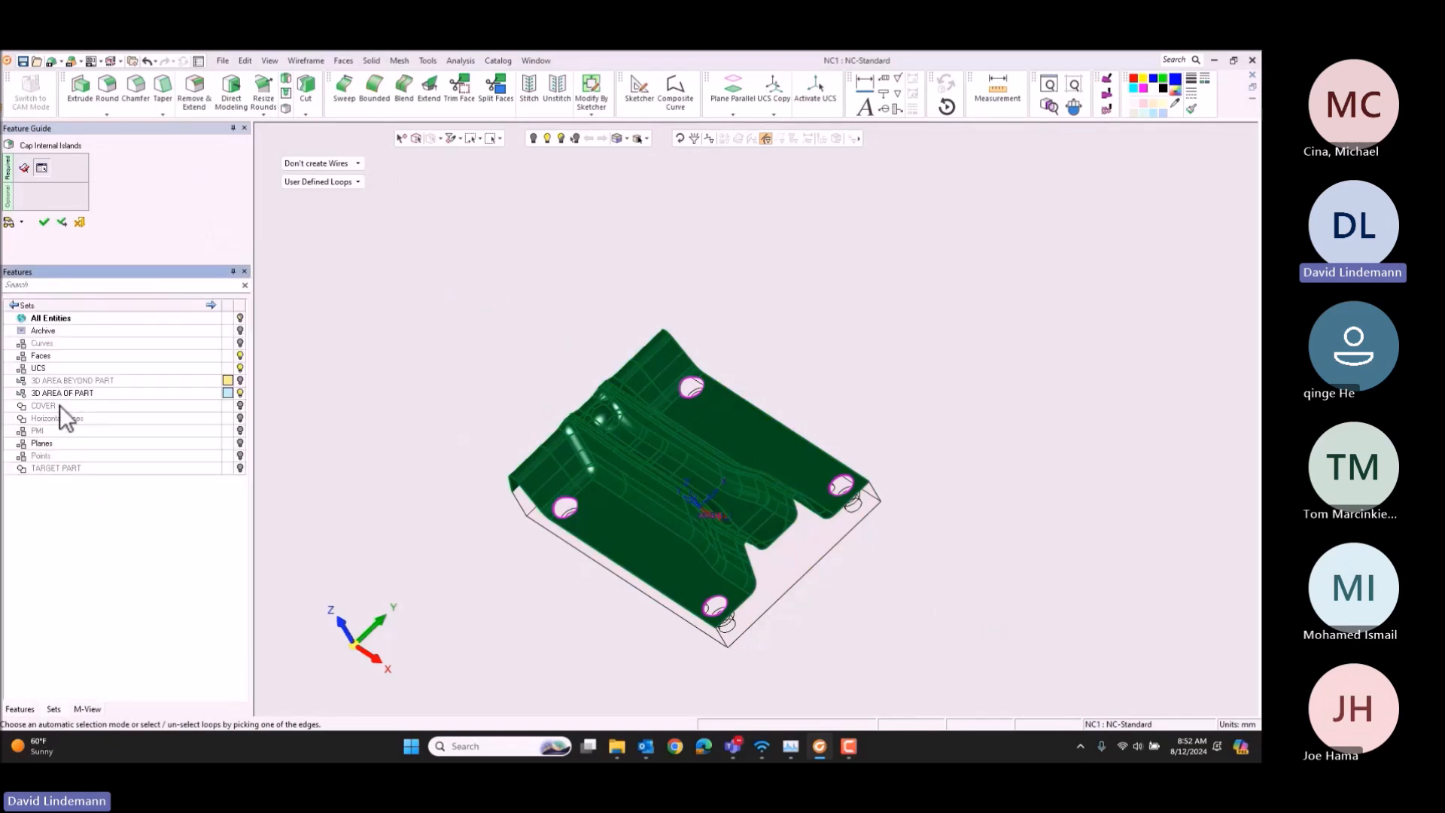
left_click(60, 404)
middle_click(429, 295)
left_click(432, 300)
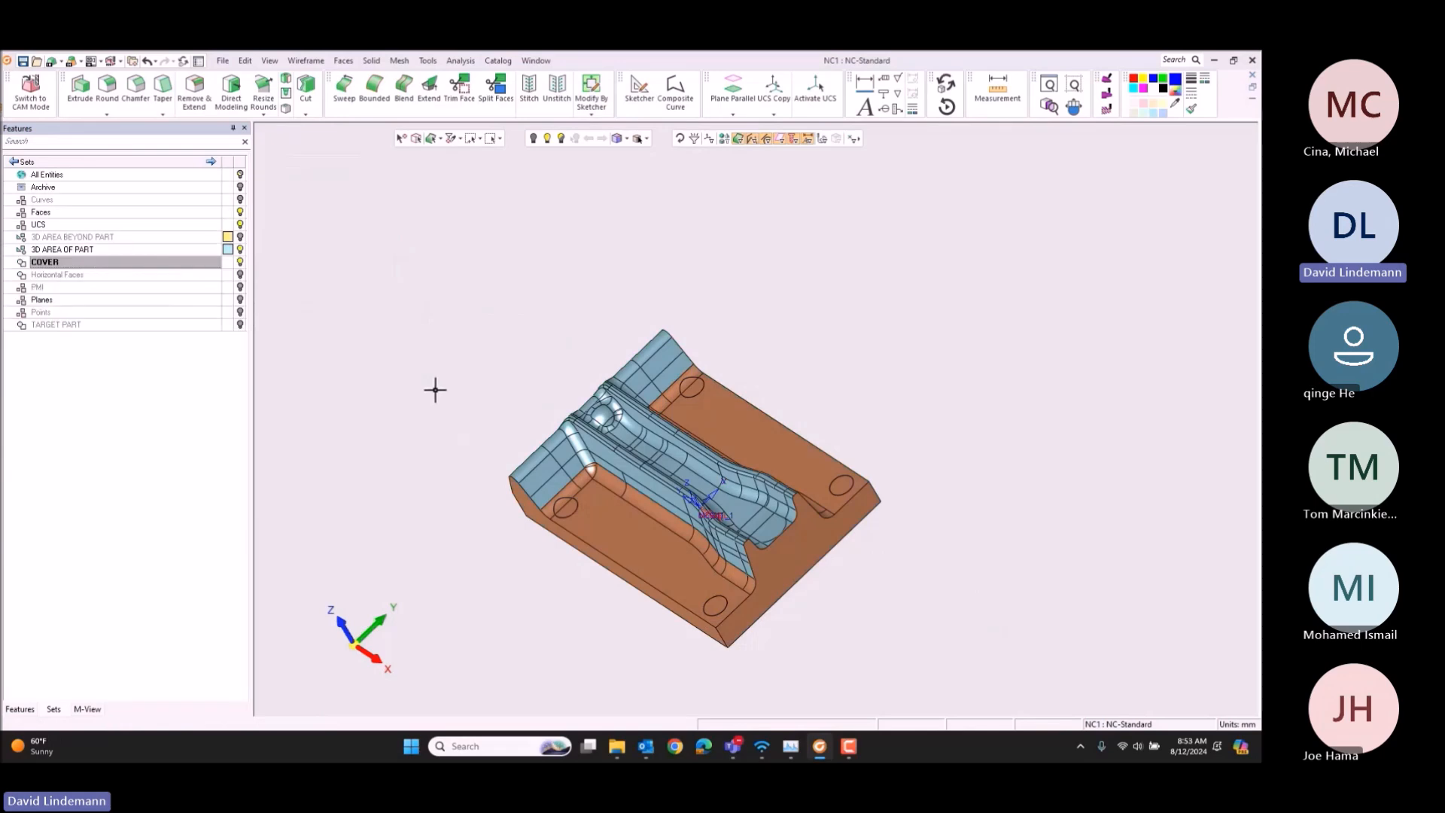
left_click(176, 259)
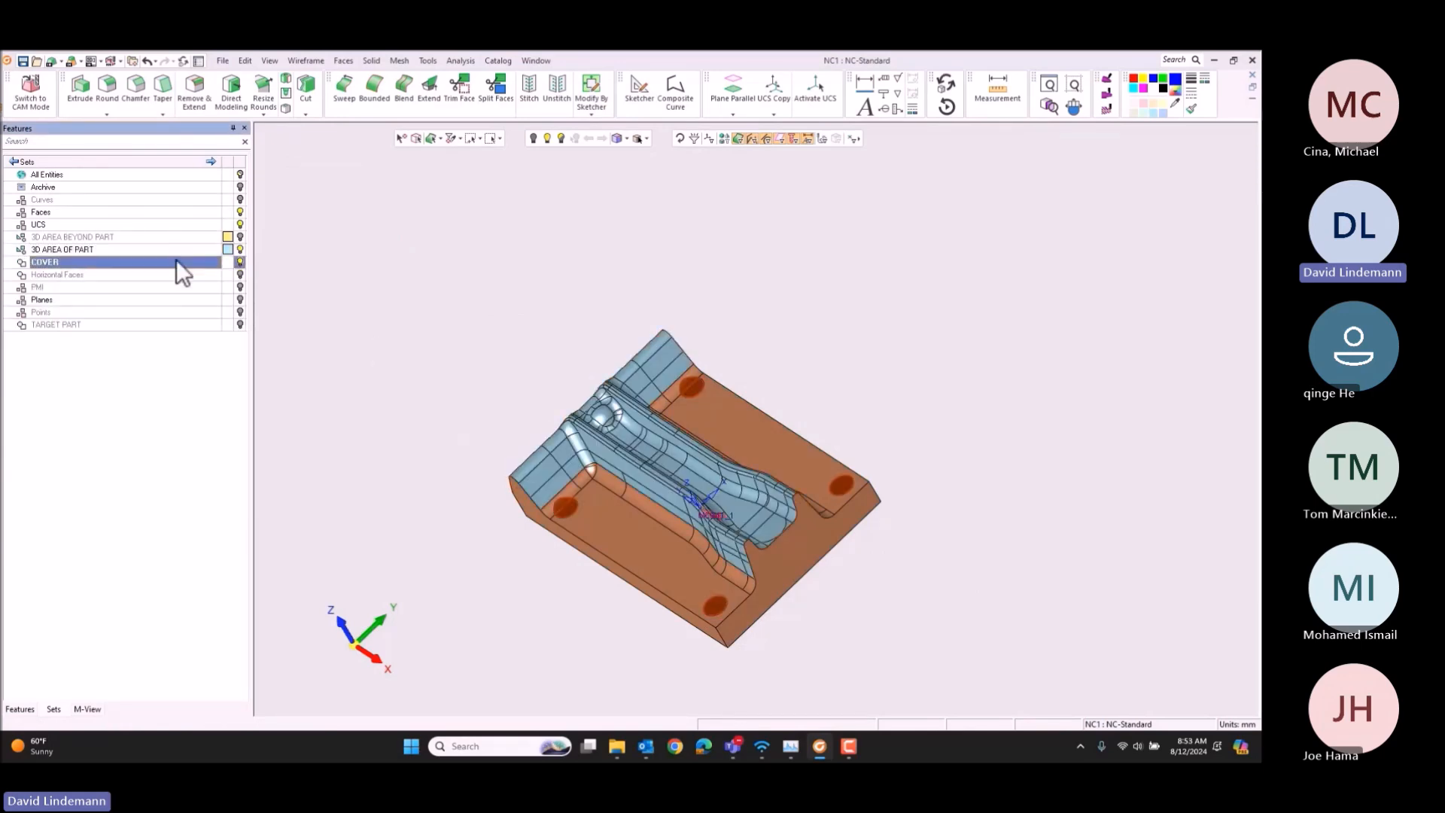
Step: Apply the 3D AREA BEYOND PART set color to the outer fillets, both flat floor faces and the hole caps
left_click_drag(600, 440, 653, 446, "ctrl")
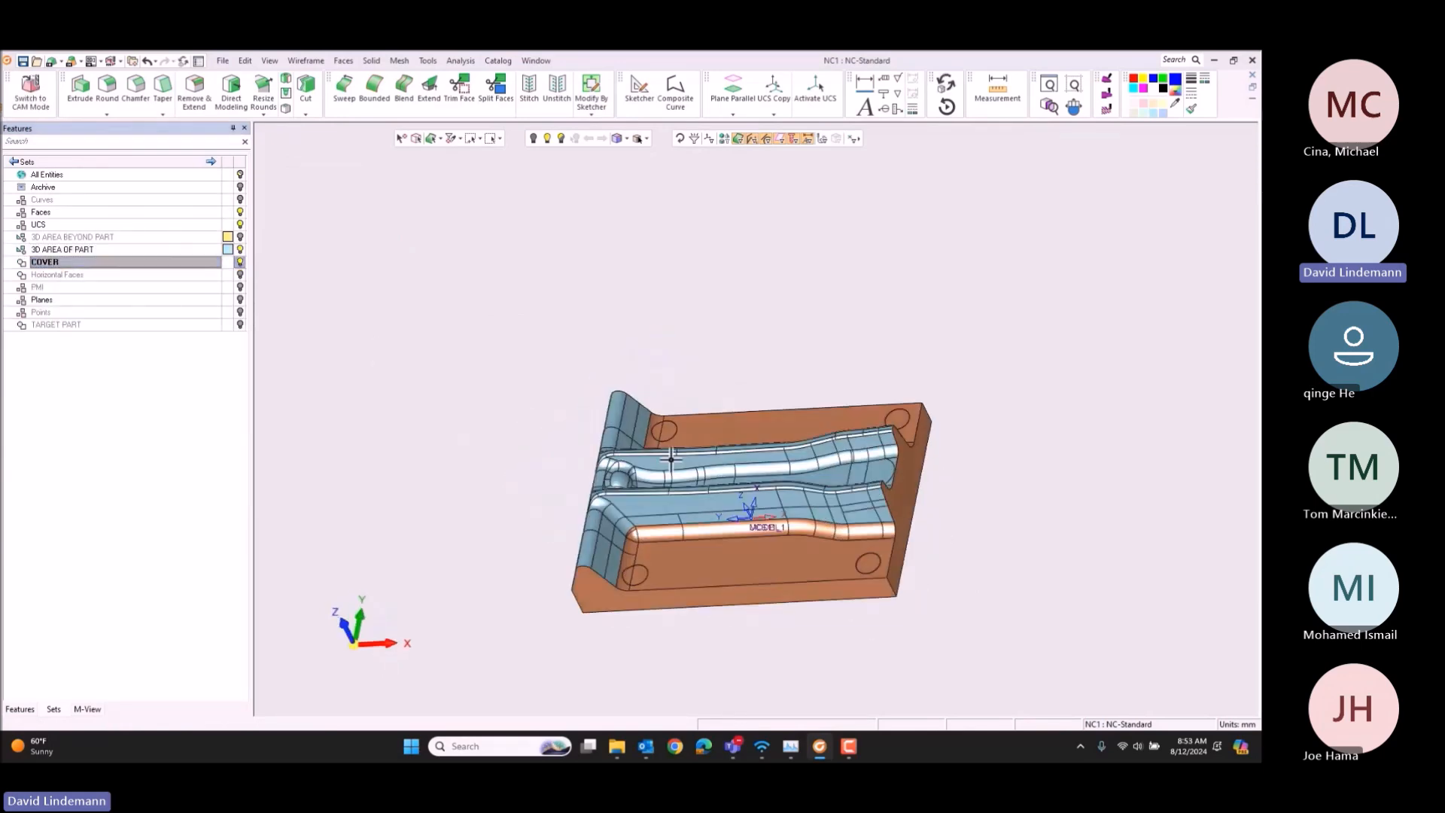
middle_click_drag(653, 445, 510, 303, "ctrl")
scroll(494, 316, "up", 4)
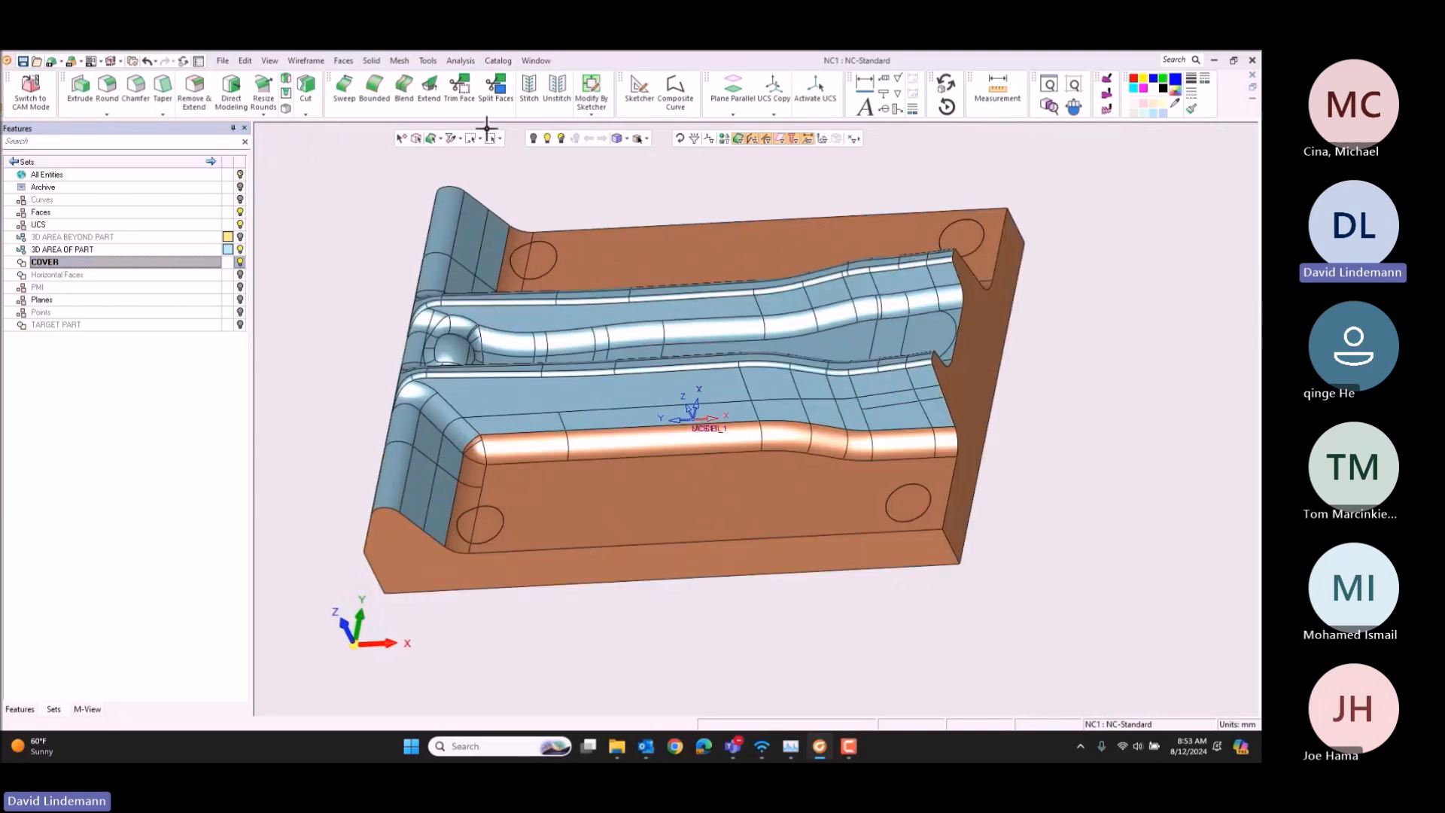
left_click(442, 139)
left_click(440, 271)
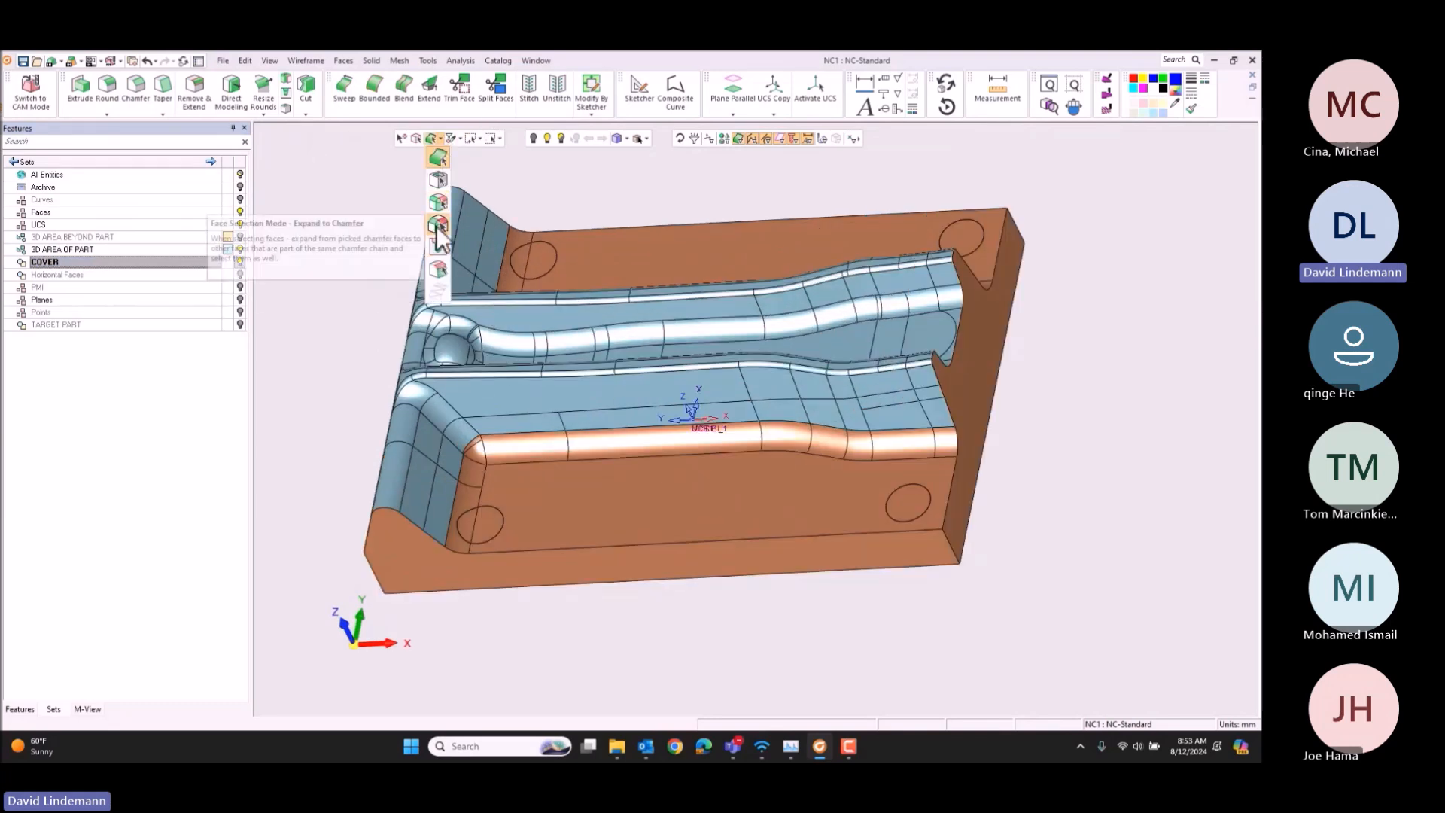
left_click(519, 455)
left_click(519, 245)
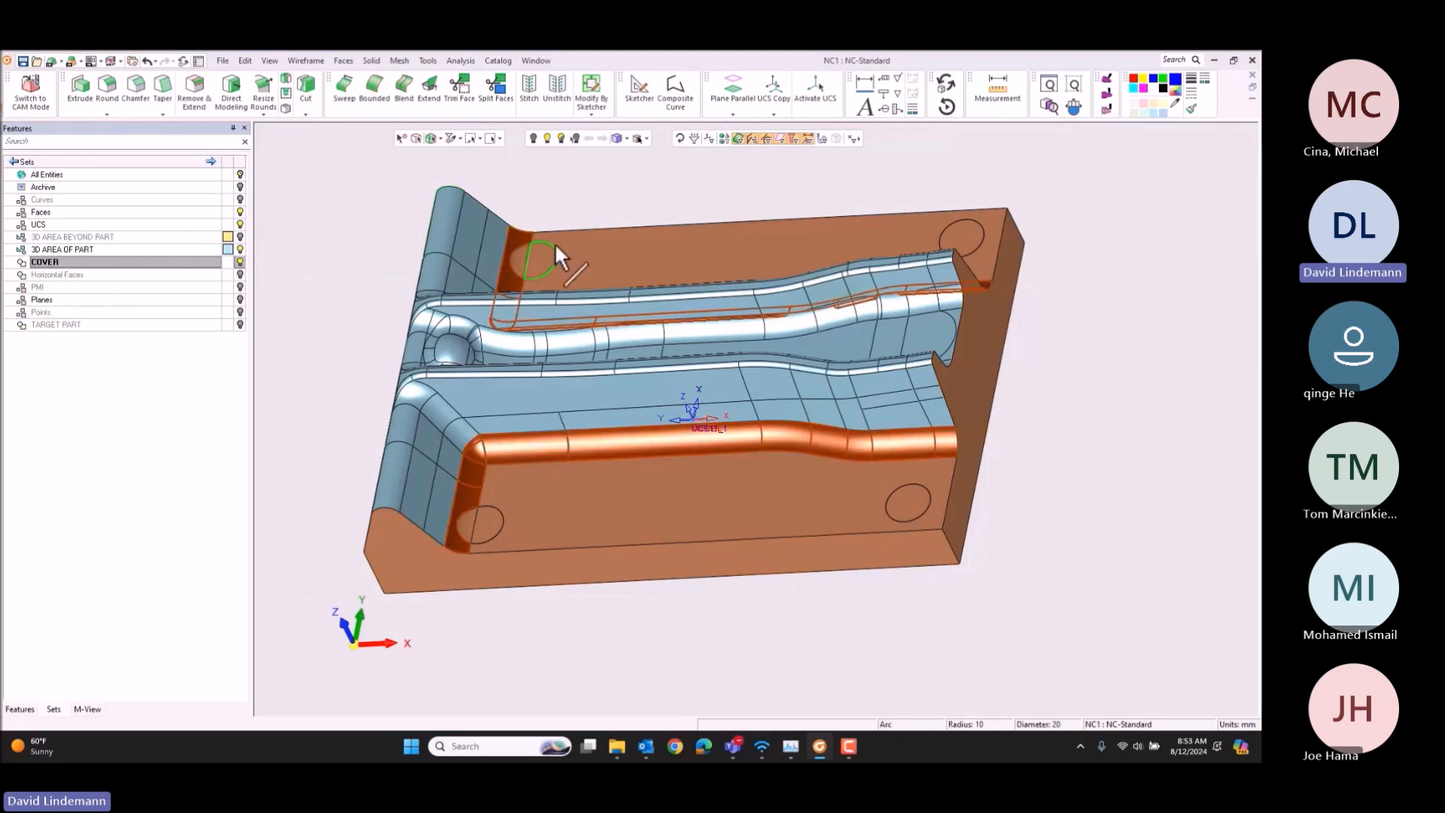
left_click(610, 242)
left_click(540, 495)
left_click(485, 518)
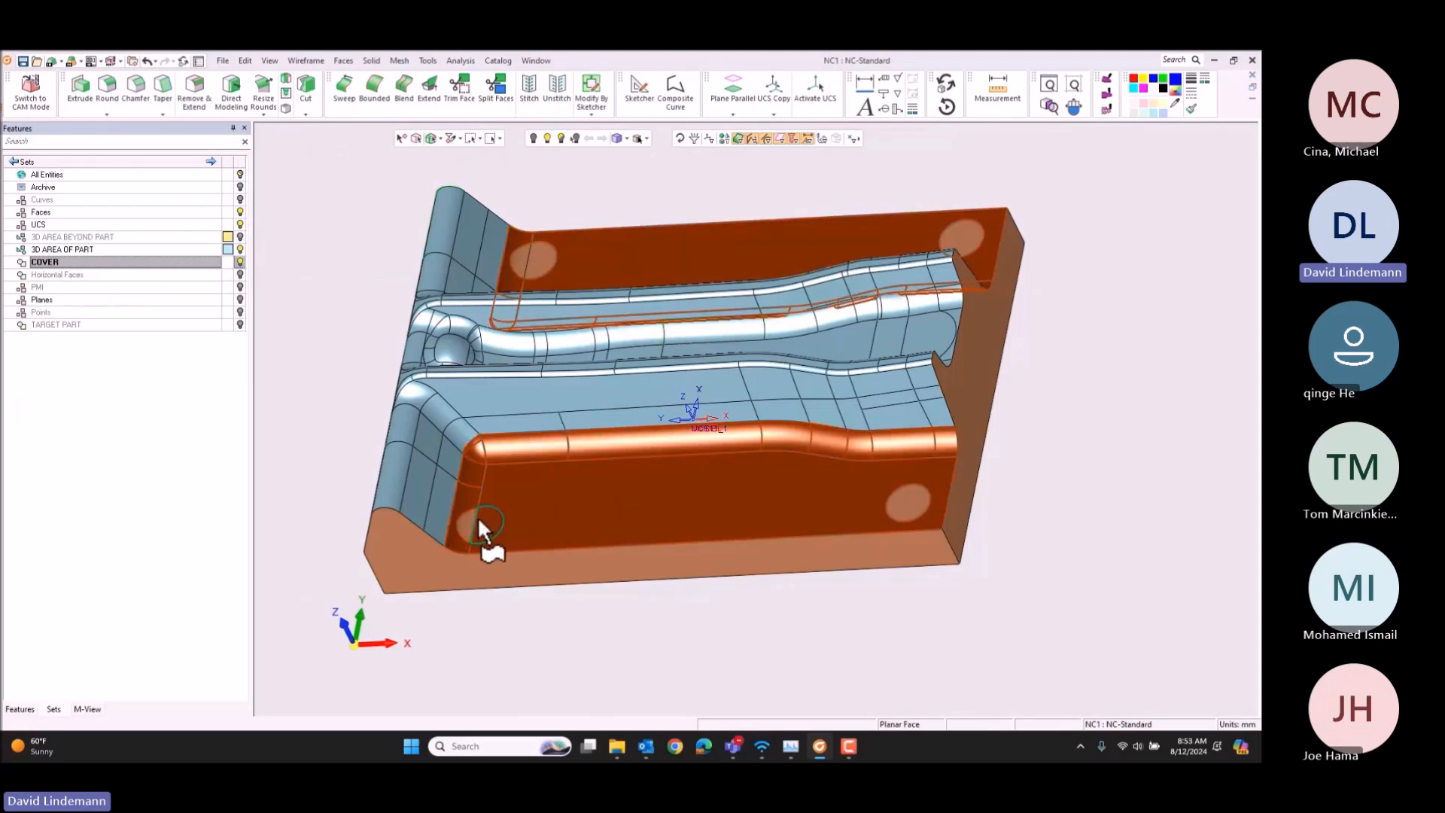
left_click(913, 499)
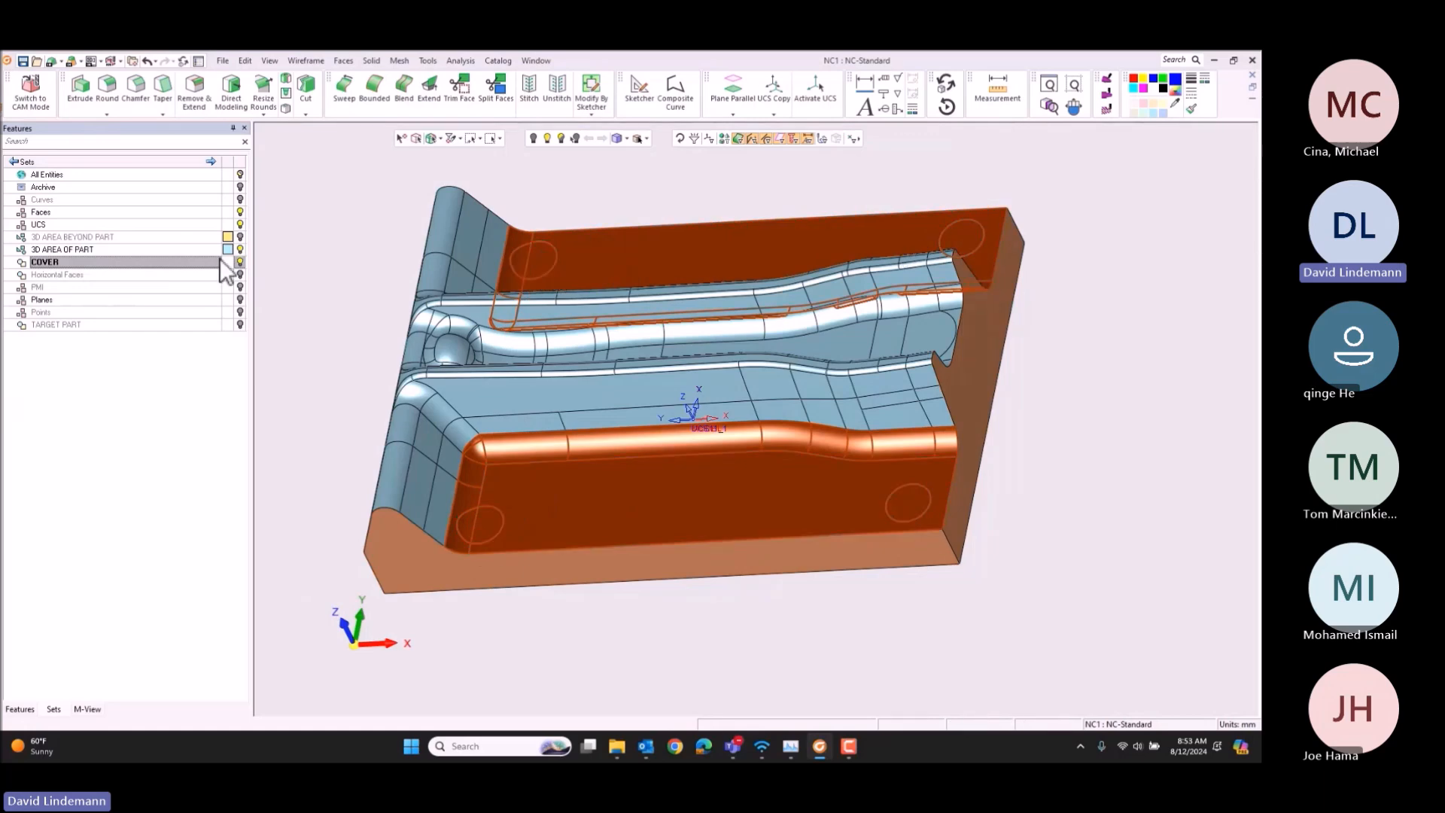
right_click(67, 236)
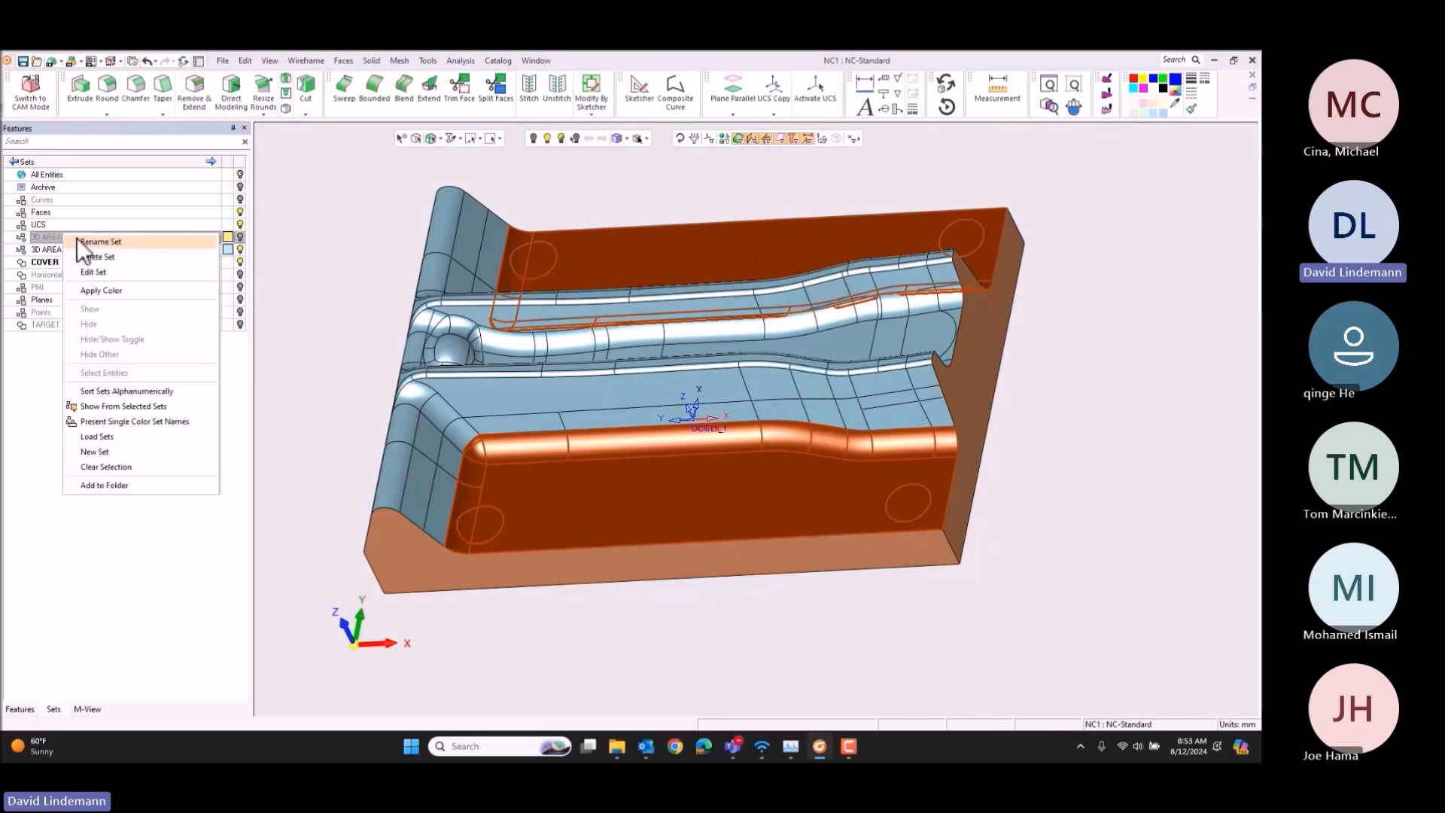
left_click(115, 290)
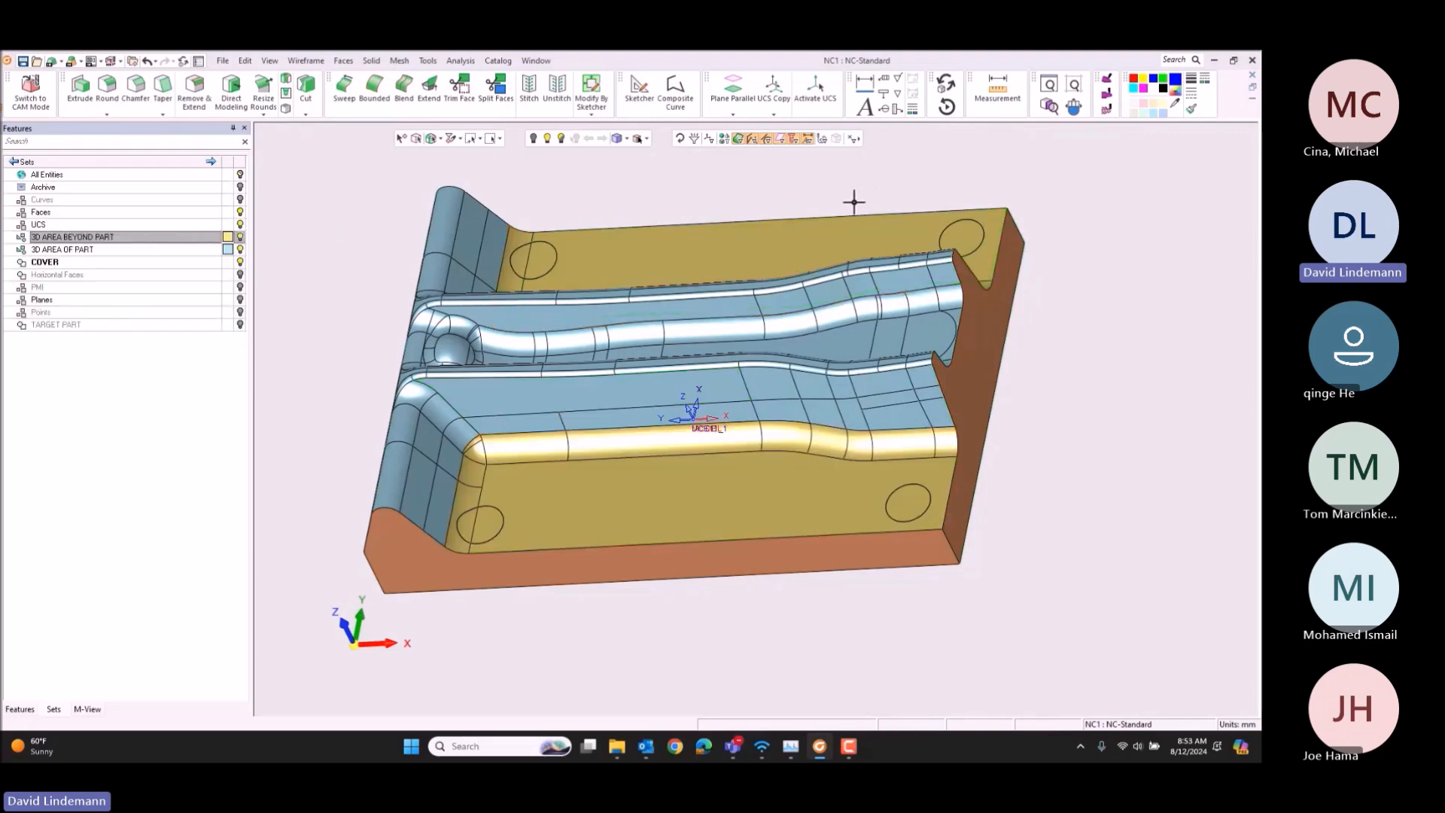
Step: Switch to CAM mode and run Set Horizontal to gather the model's horizontal faces
left_click(30, 92)
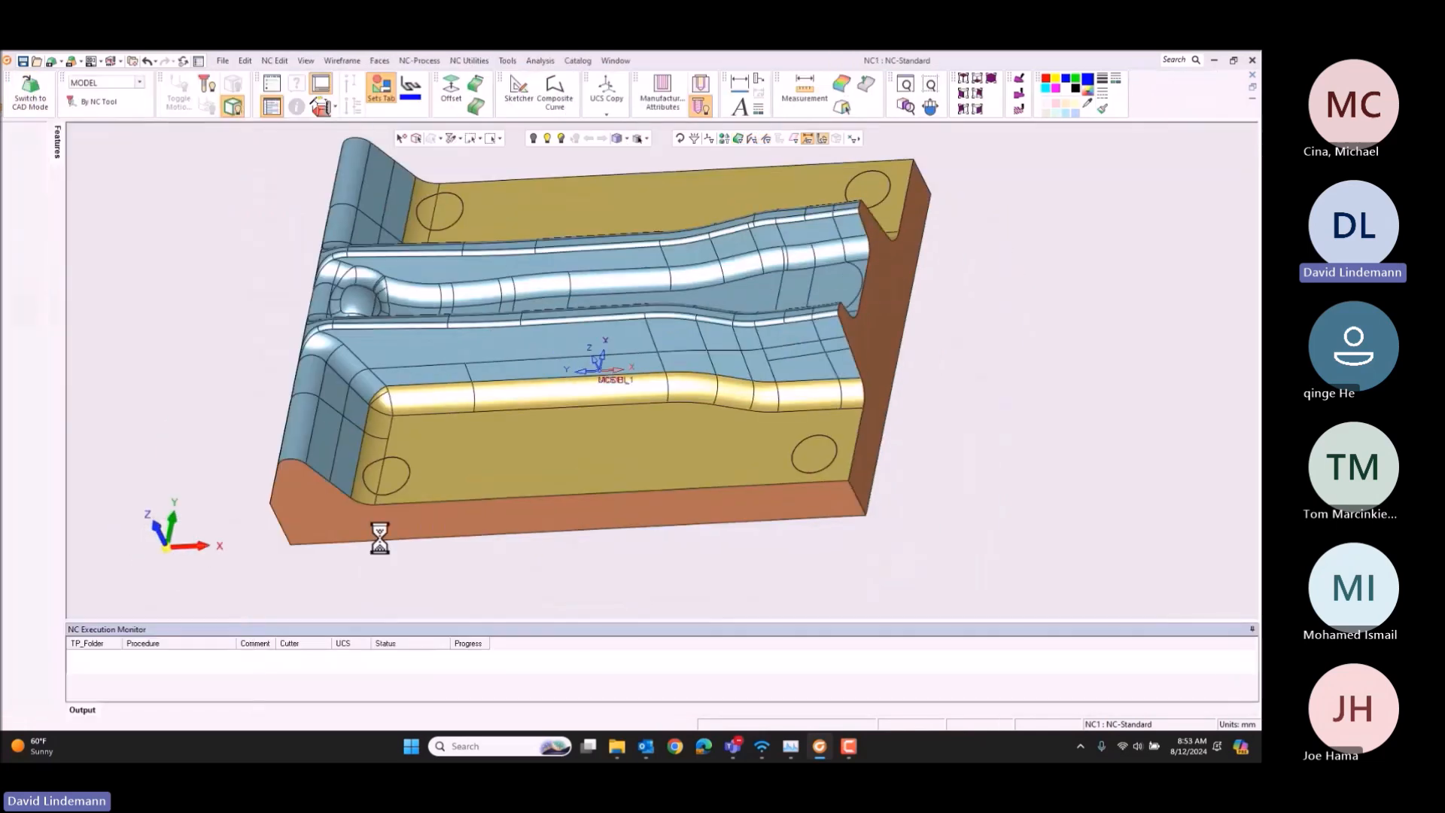
left_click(168, 546)
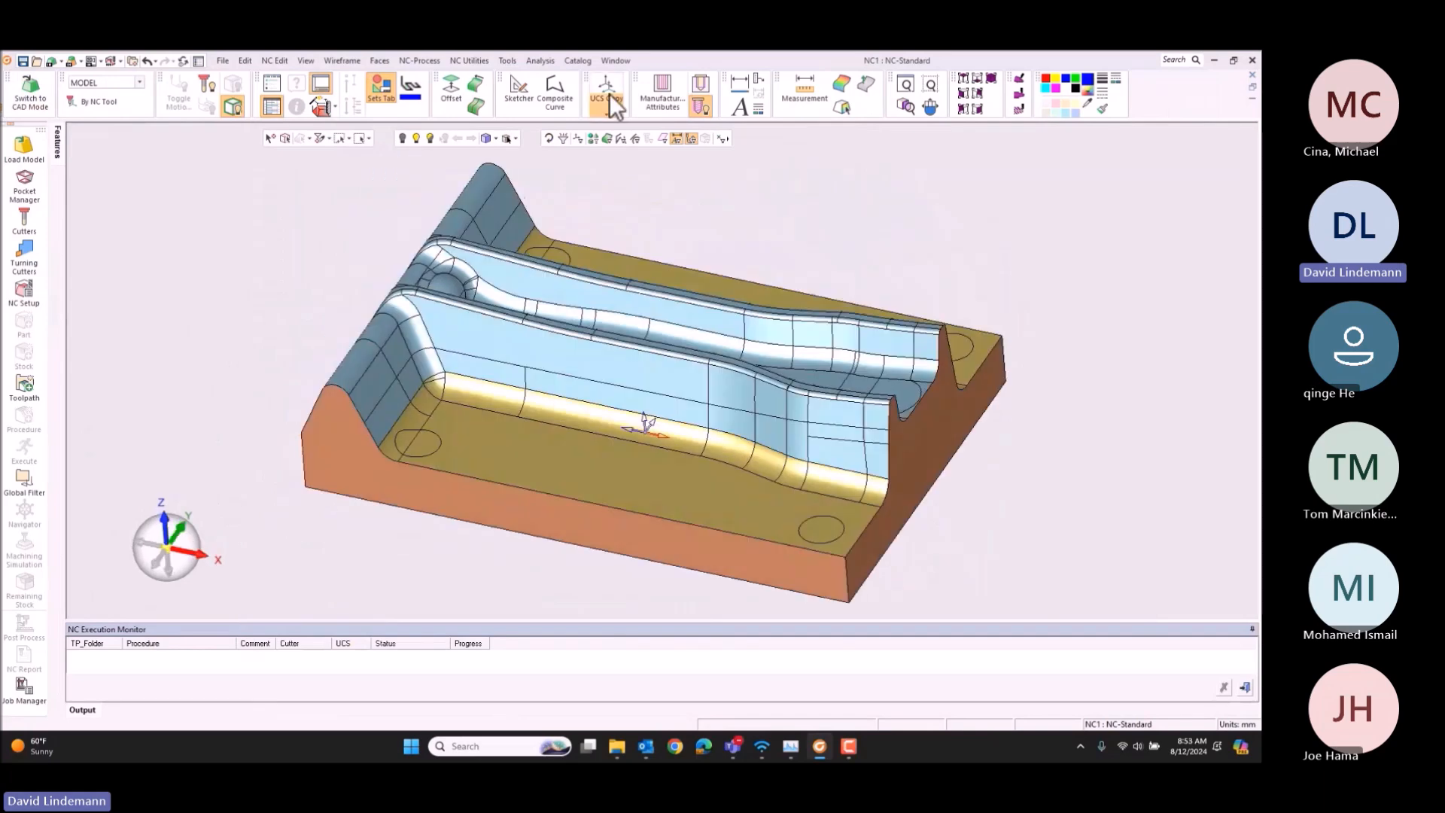
left_click(483, 61)
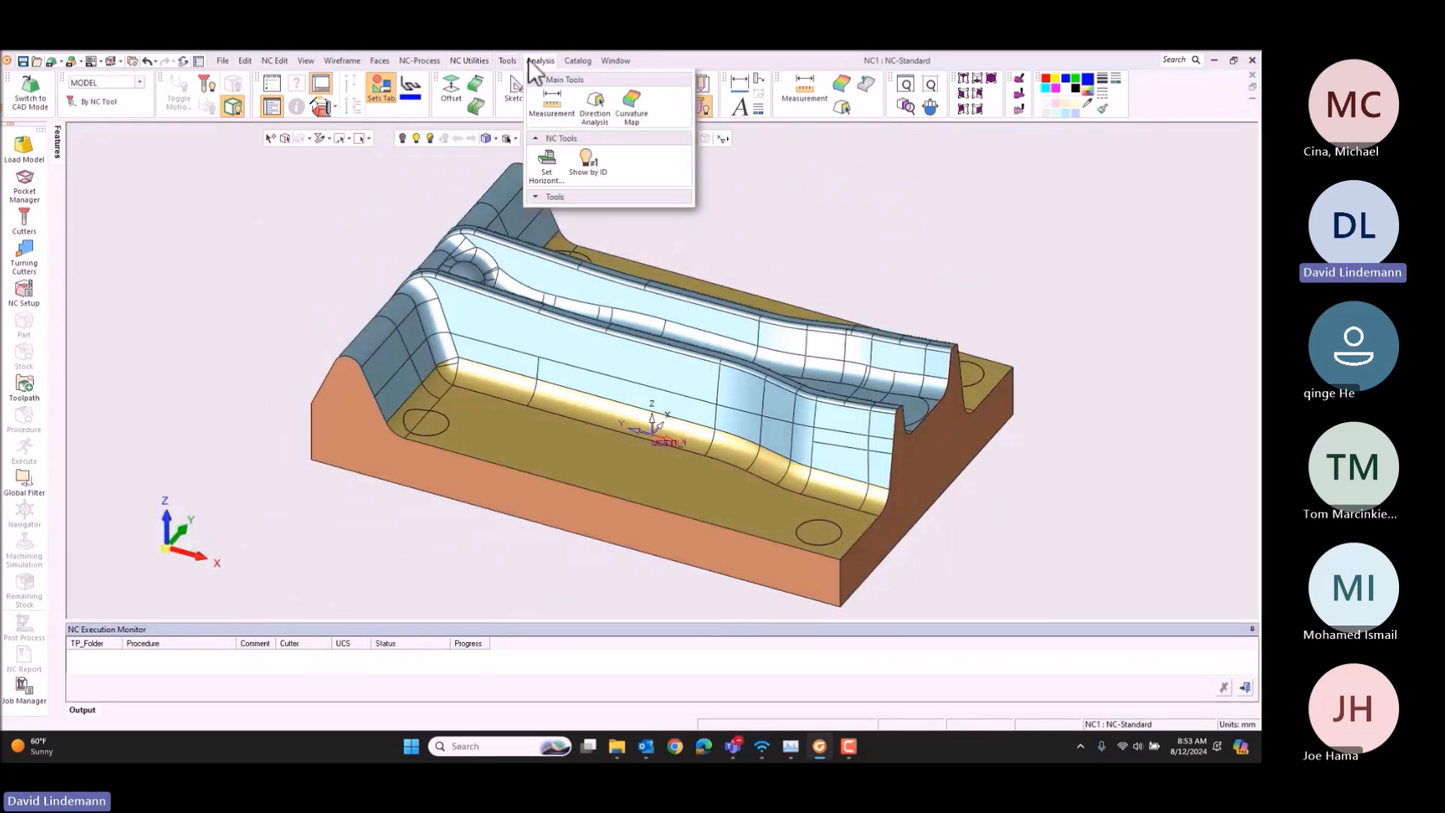
left_click(553, 166)
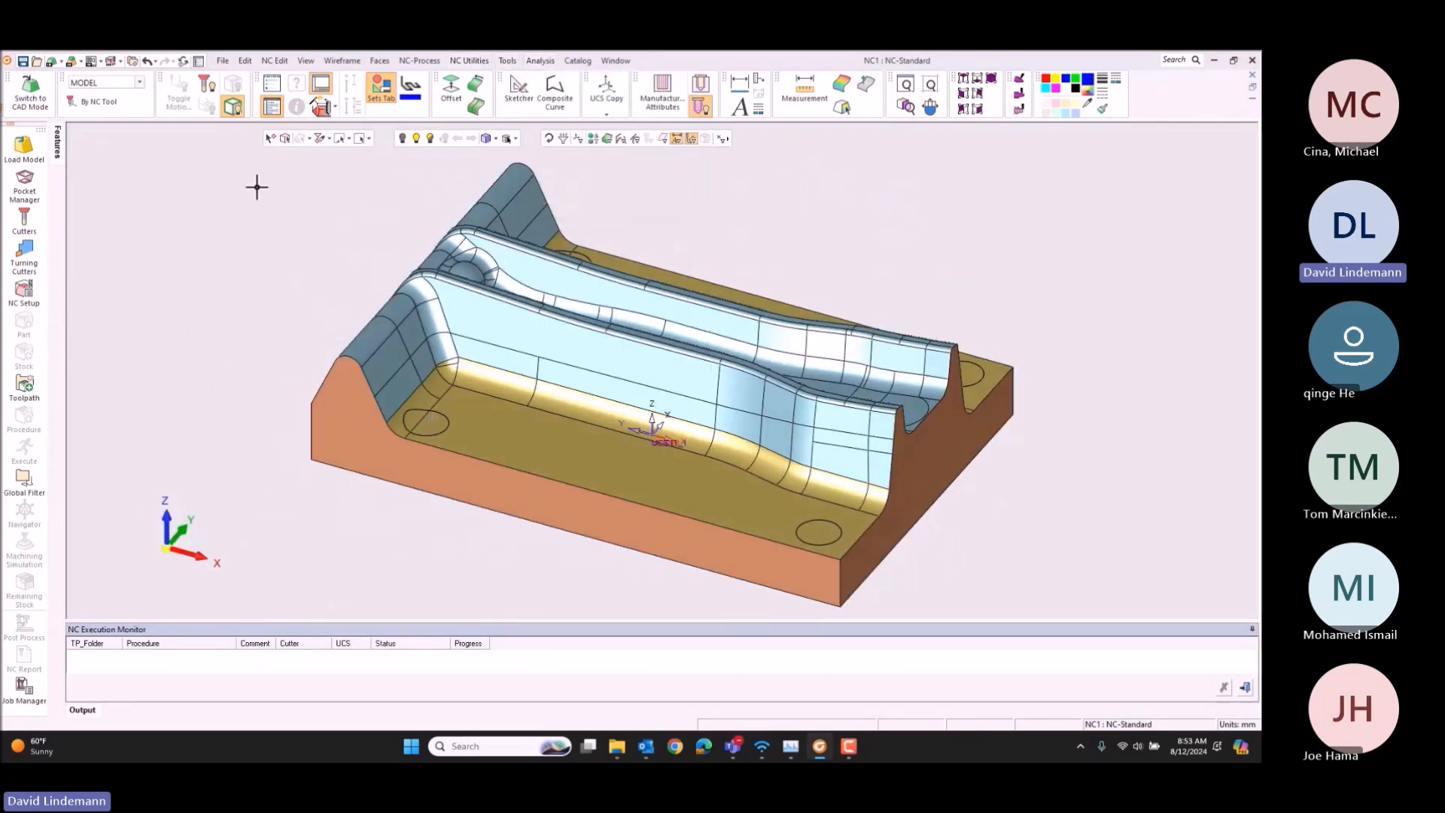
Step: Create a wireframe corner of radius 6 in CAD mode between the near floor's inner edges, with Trim/Extend Off
left_click(30, 91)
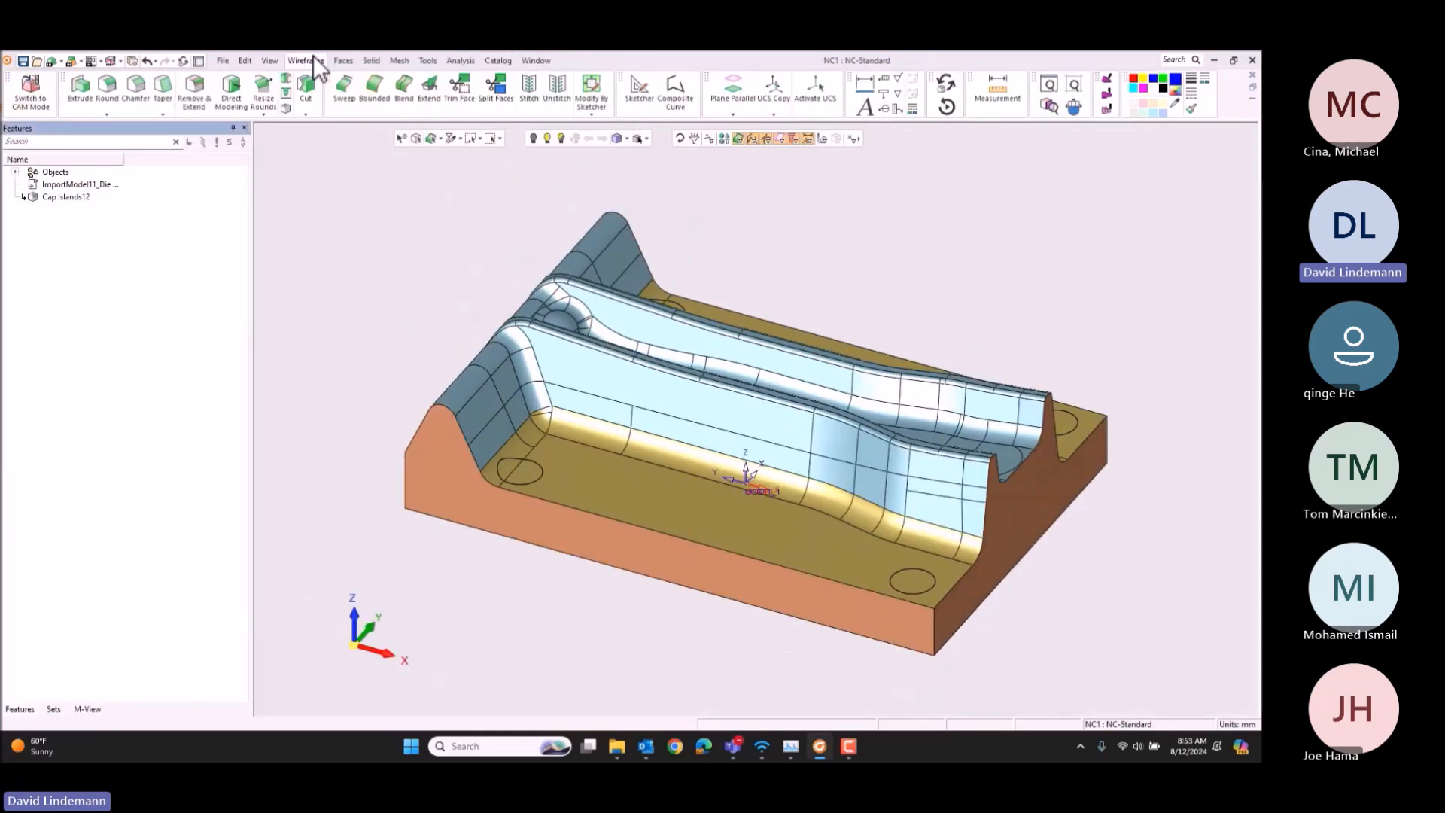
left_click(312, 59)
left_click(516, 377)
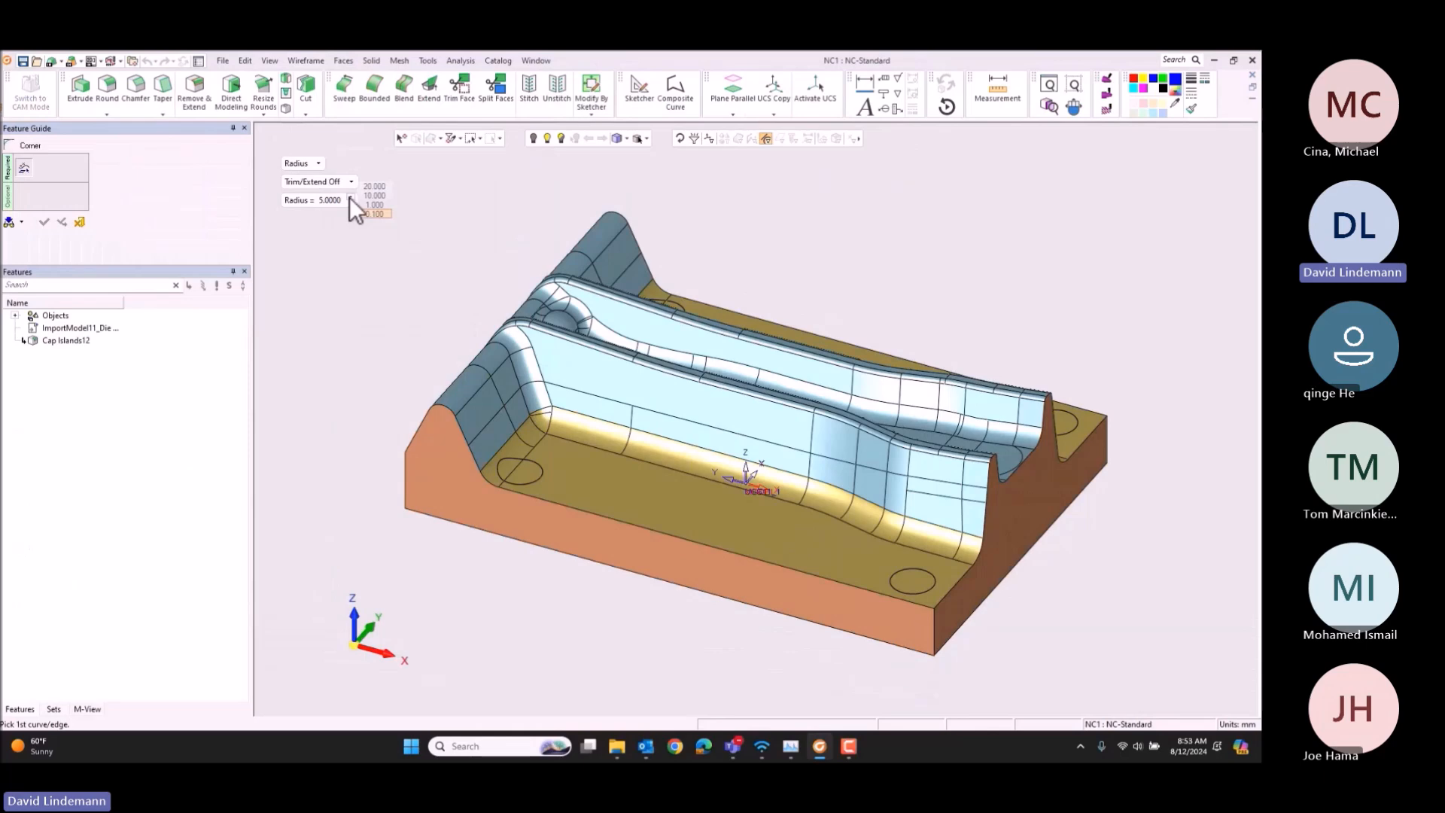
left_click(351, 196)
left_click(542, 439)
left_click(560, 437)
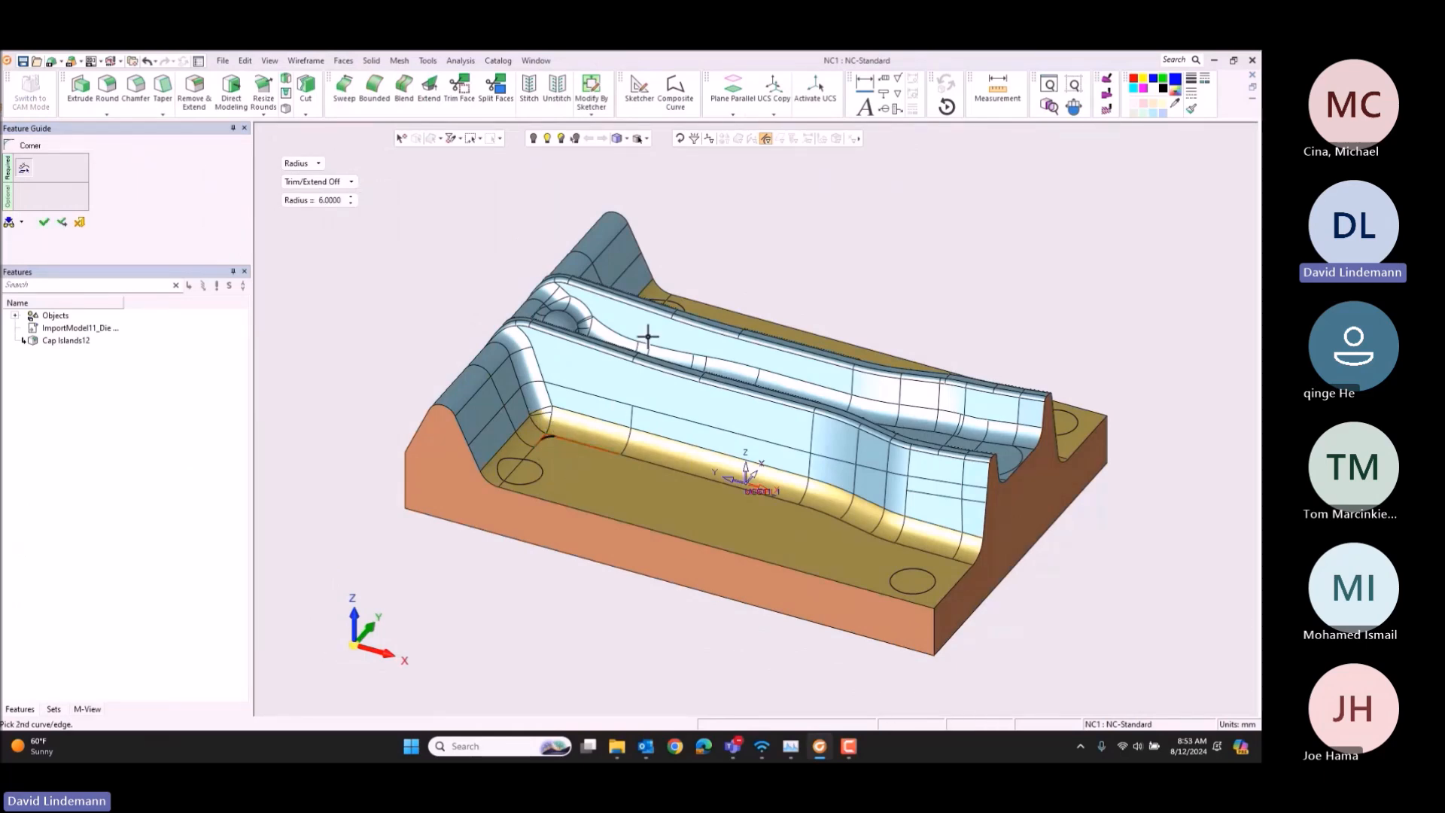
middle_click(634, 287)
left_click(653, 286)
Step: Create a second radius 6 corner curve at the inner corner of the far floor face
middle_click_drag(716, 296, 697, 227)
left_click(700, 235)
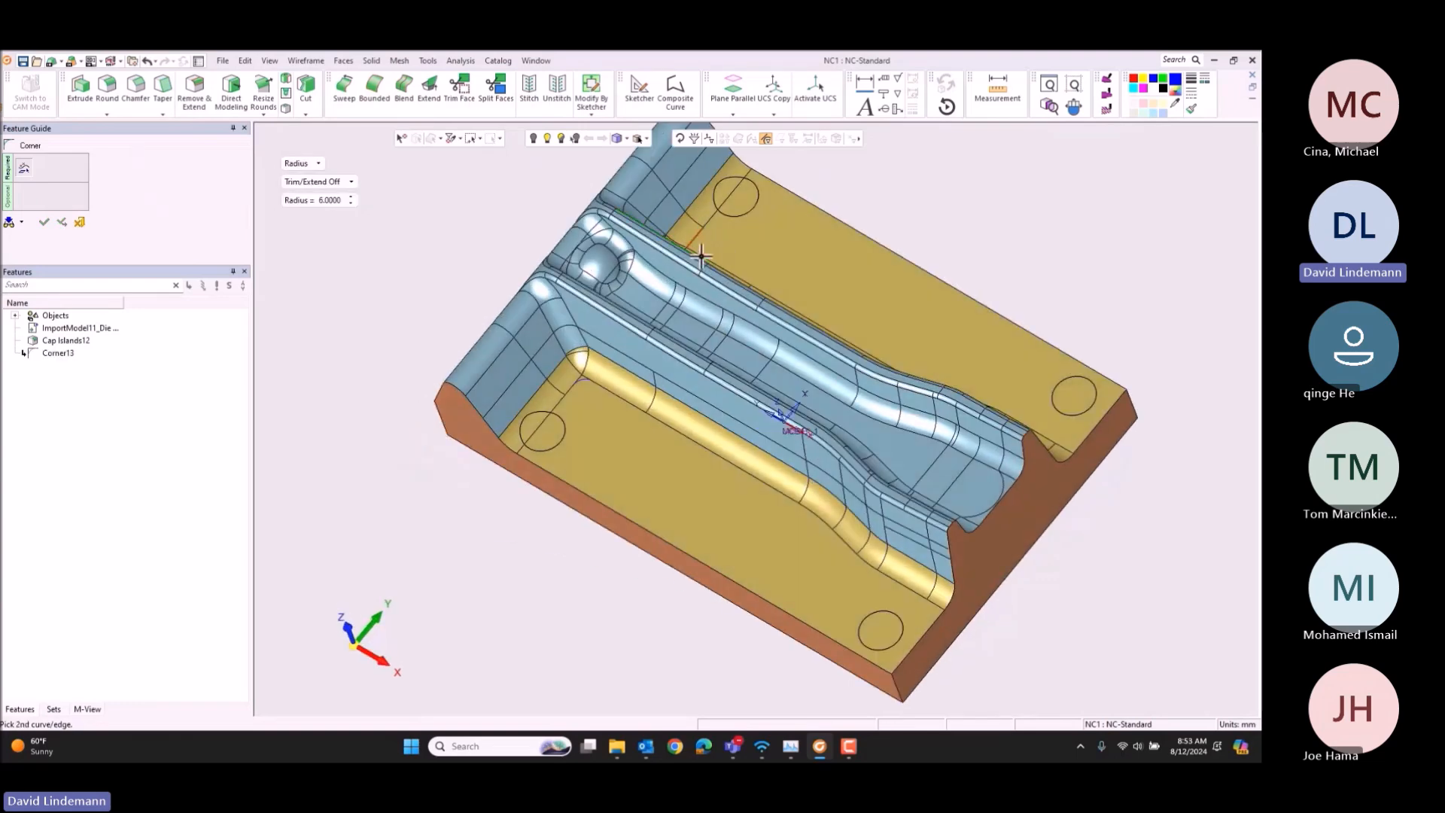
middle_click(575, 223)
left_click(575, 224)
Step: Split the far floor face along its corner curve
left_click(499, 97)
left_click(813, 277)
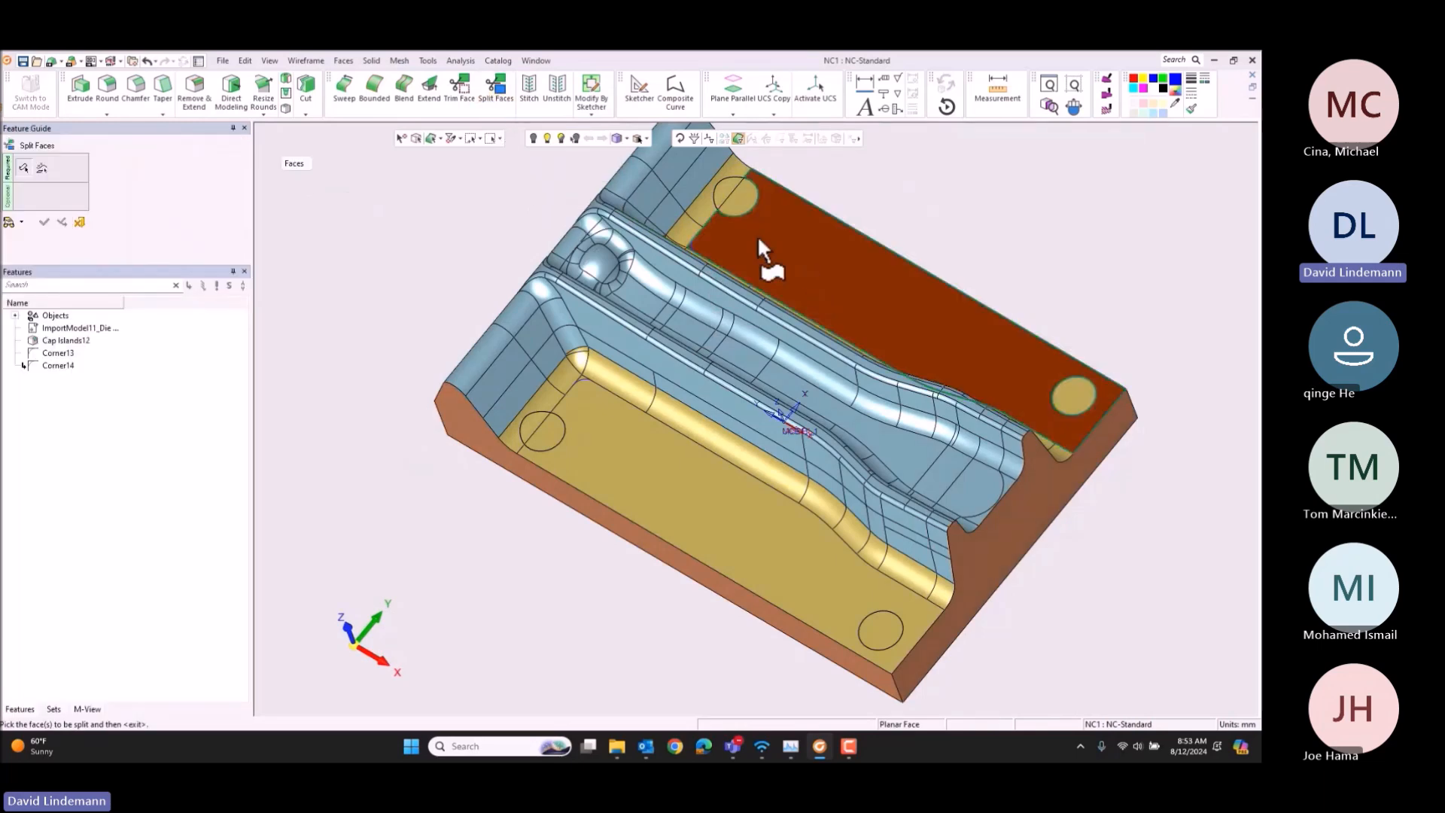
middle_click(711, 249)
left_click(693, 242)
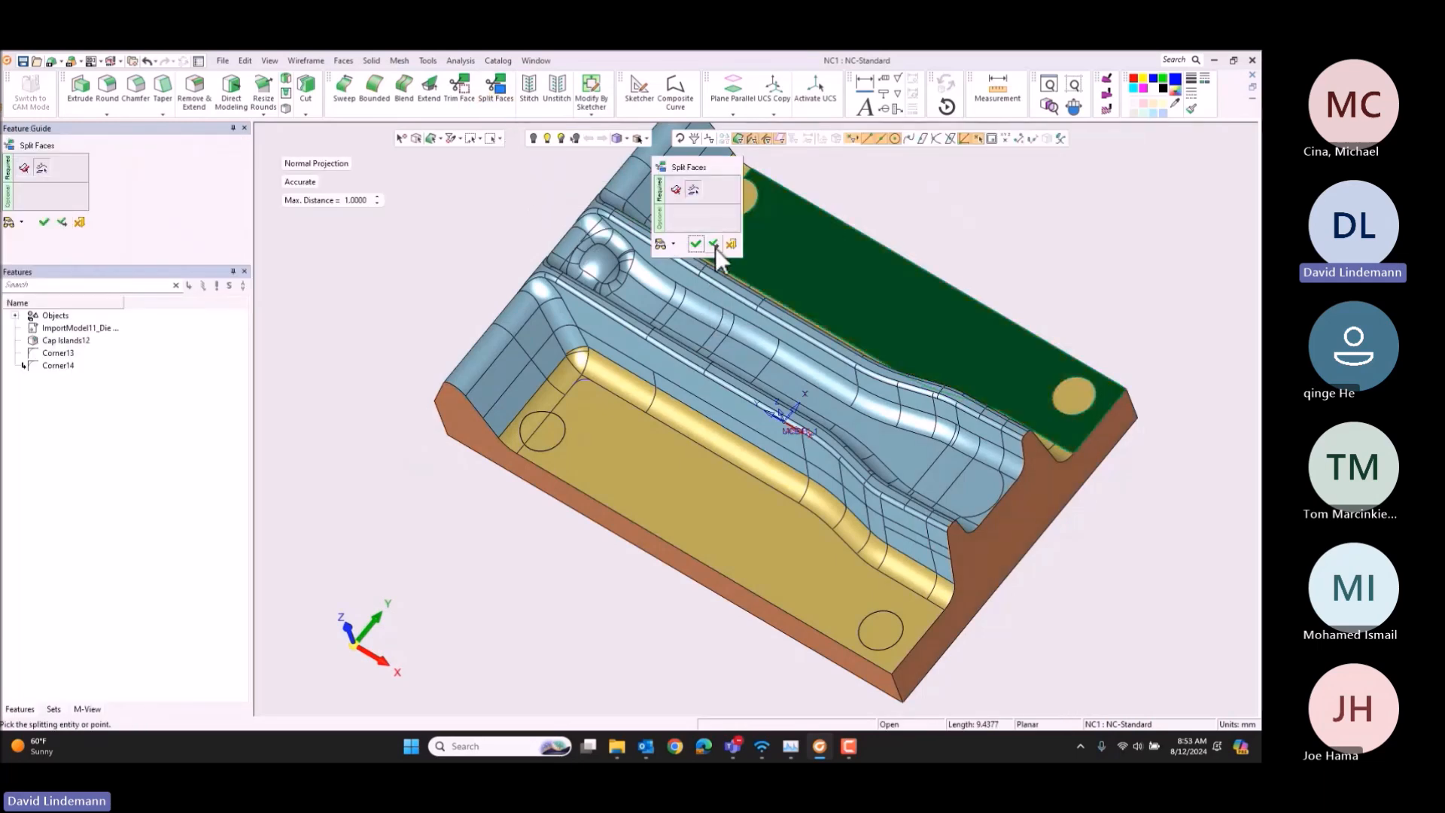
left_click(715, 247)
Step: Split the near floor face along its own corner curve and finish Split Faces
left_click(594, 413)
middle_click(578, 380)
left_click(506, 319)
left_click(502, 320)
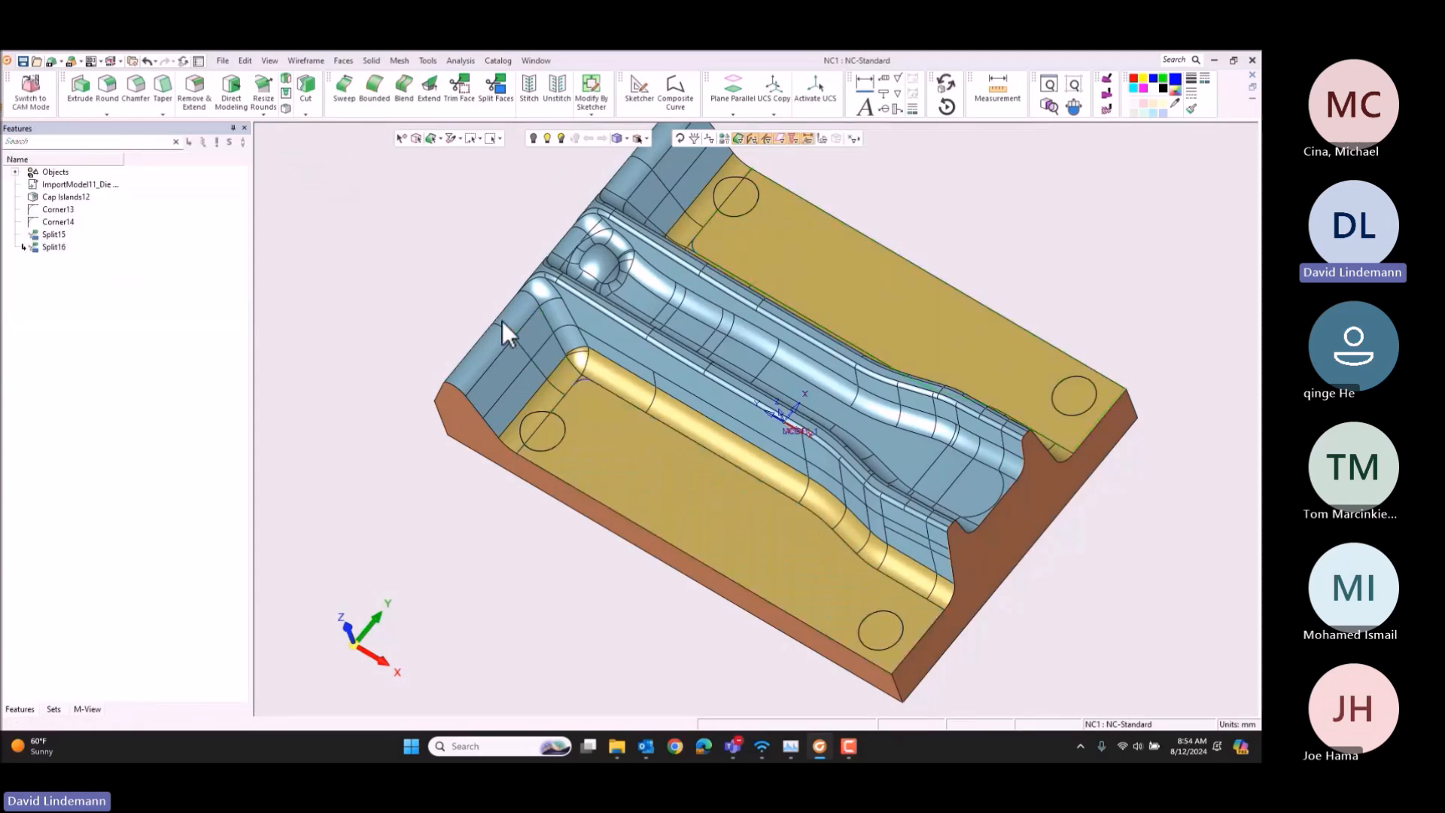
Step: Detach the two small split-off corner faces from the Horizontal Faces set
left_click(53, 709)
scroll(585, 370, "up", 5)
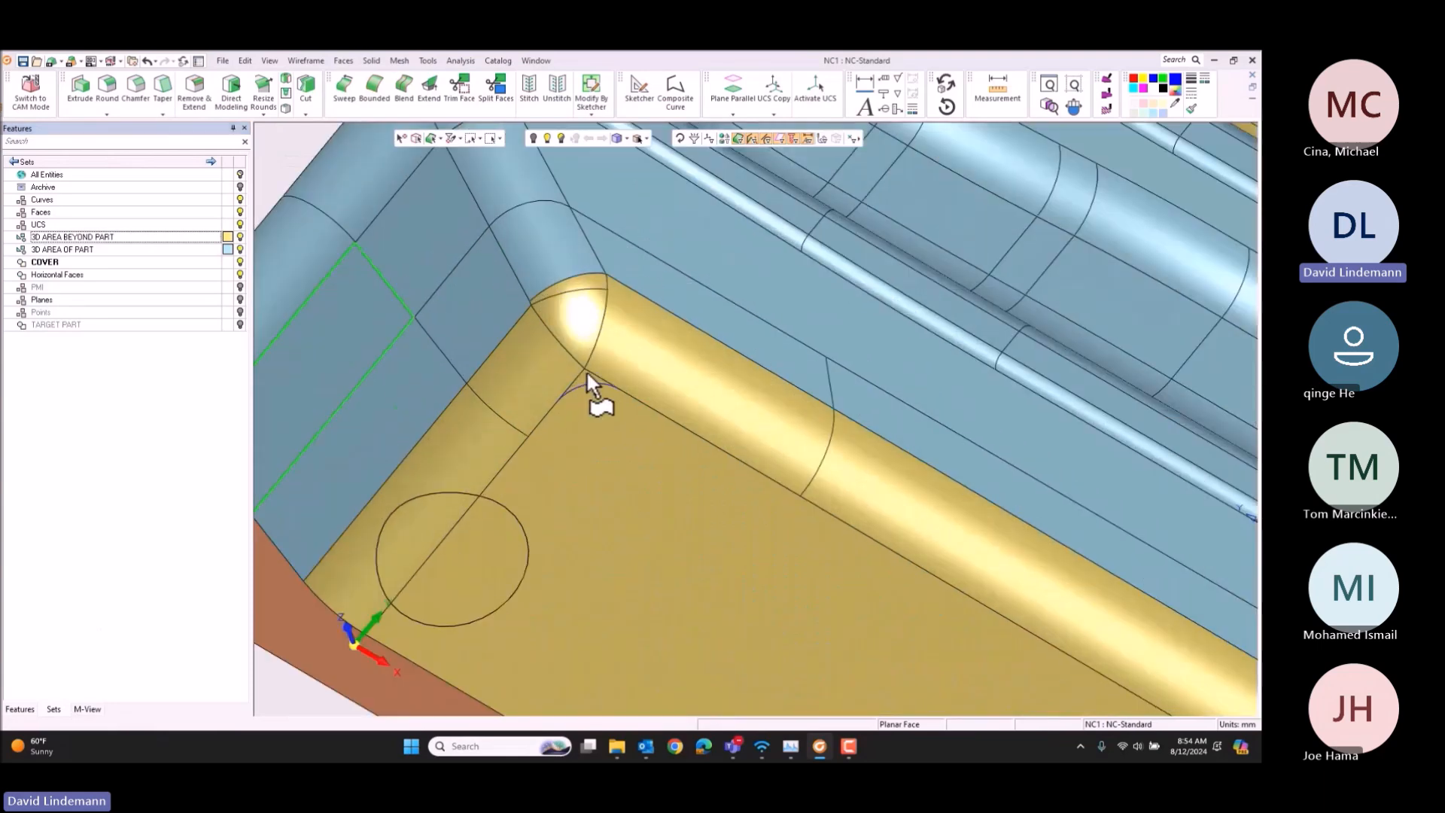
scroll(587, 377, "down", 5)
middle_click_drag(837, 251, 823, 294)
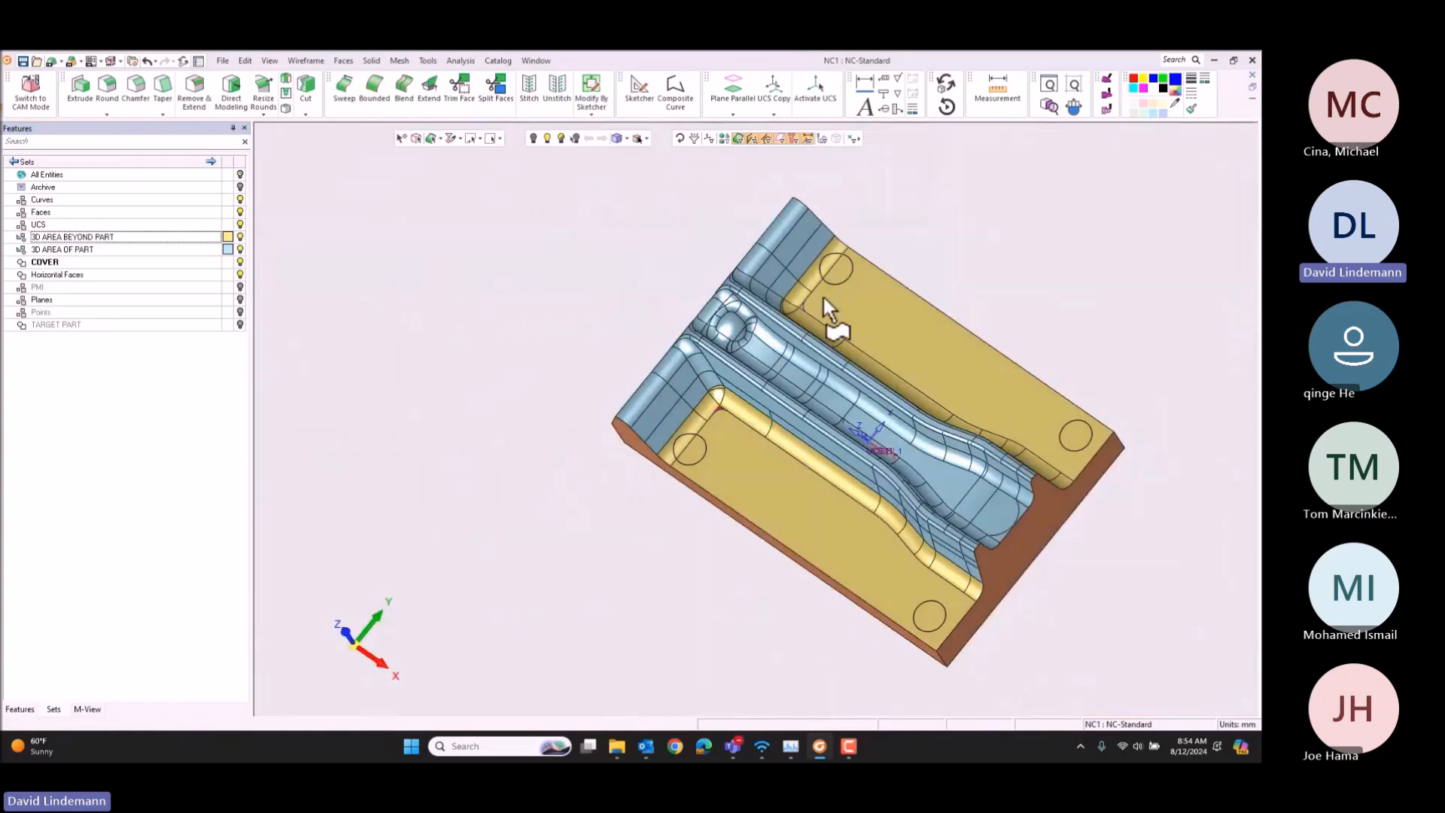
scroll(735, 343, "up", 5)
left_click(727, 340)
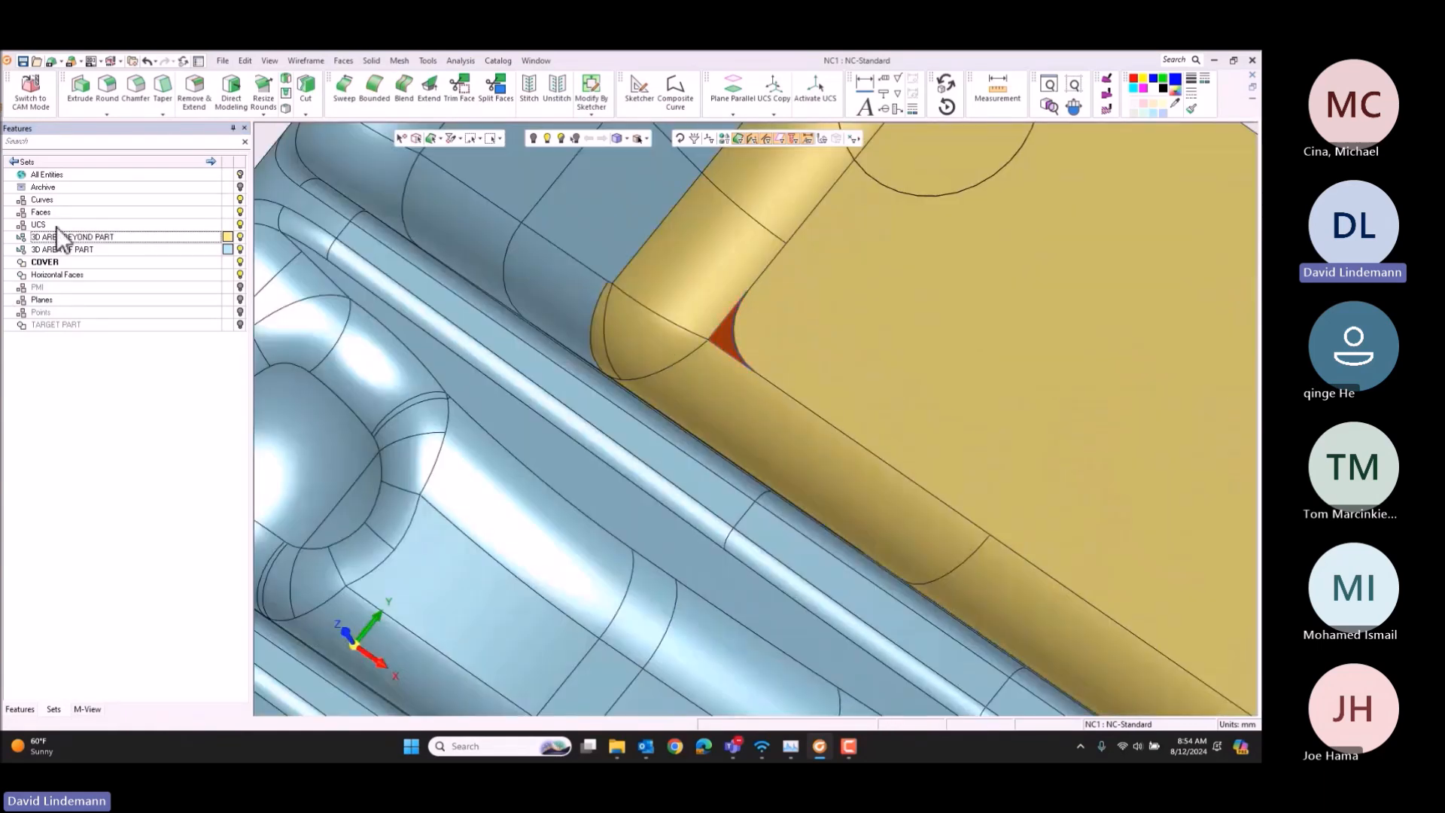
right_click(77, 274)
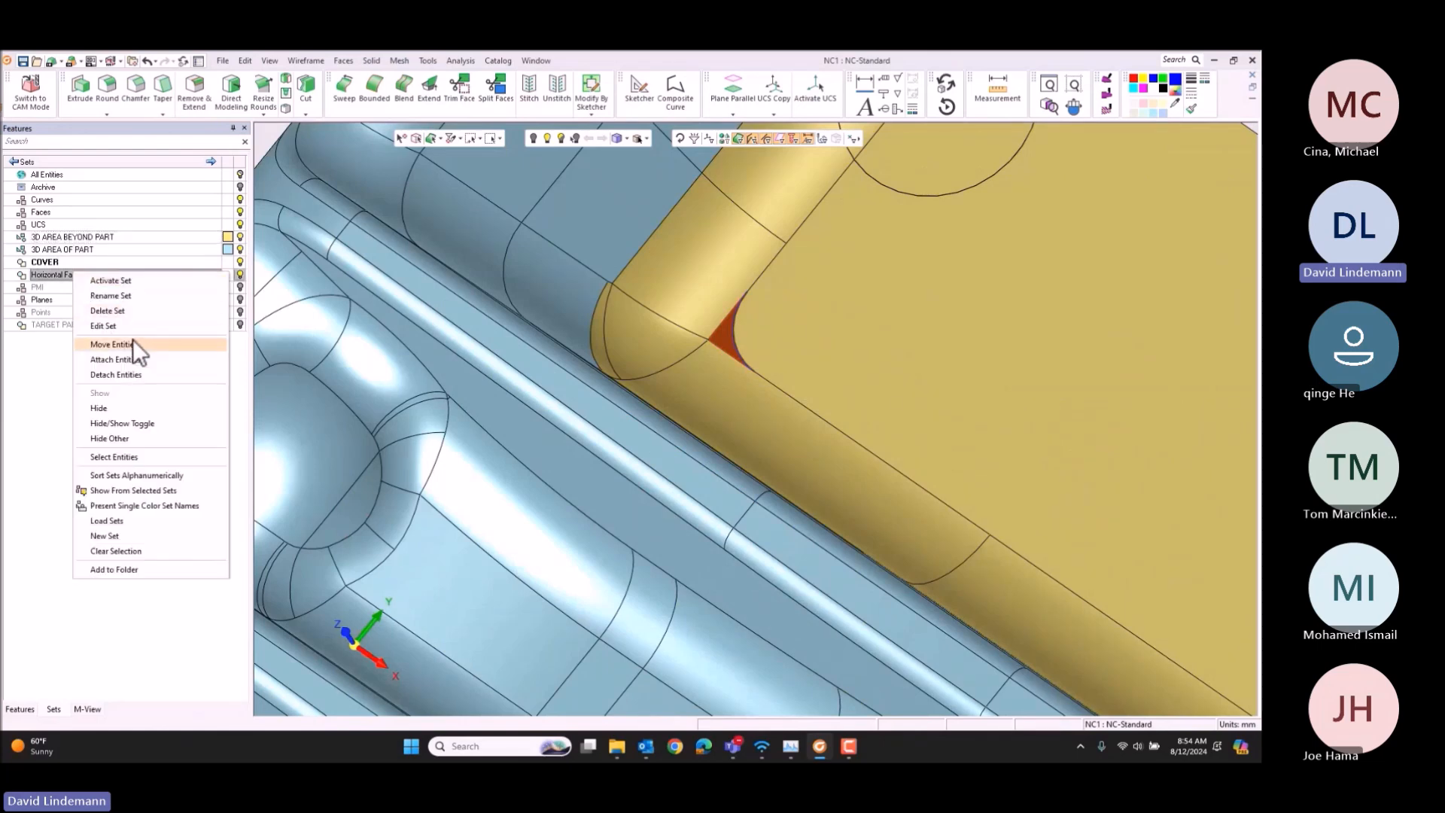
left_click(127, 371)
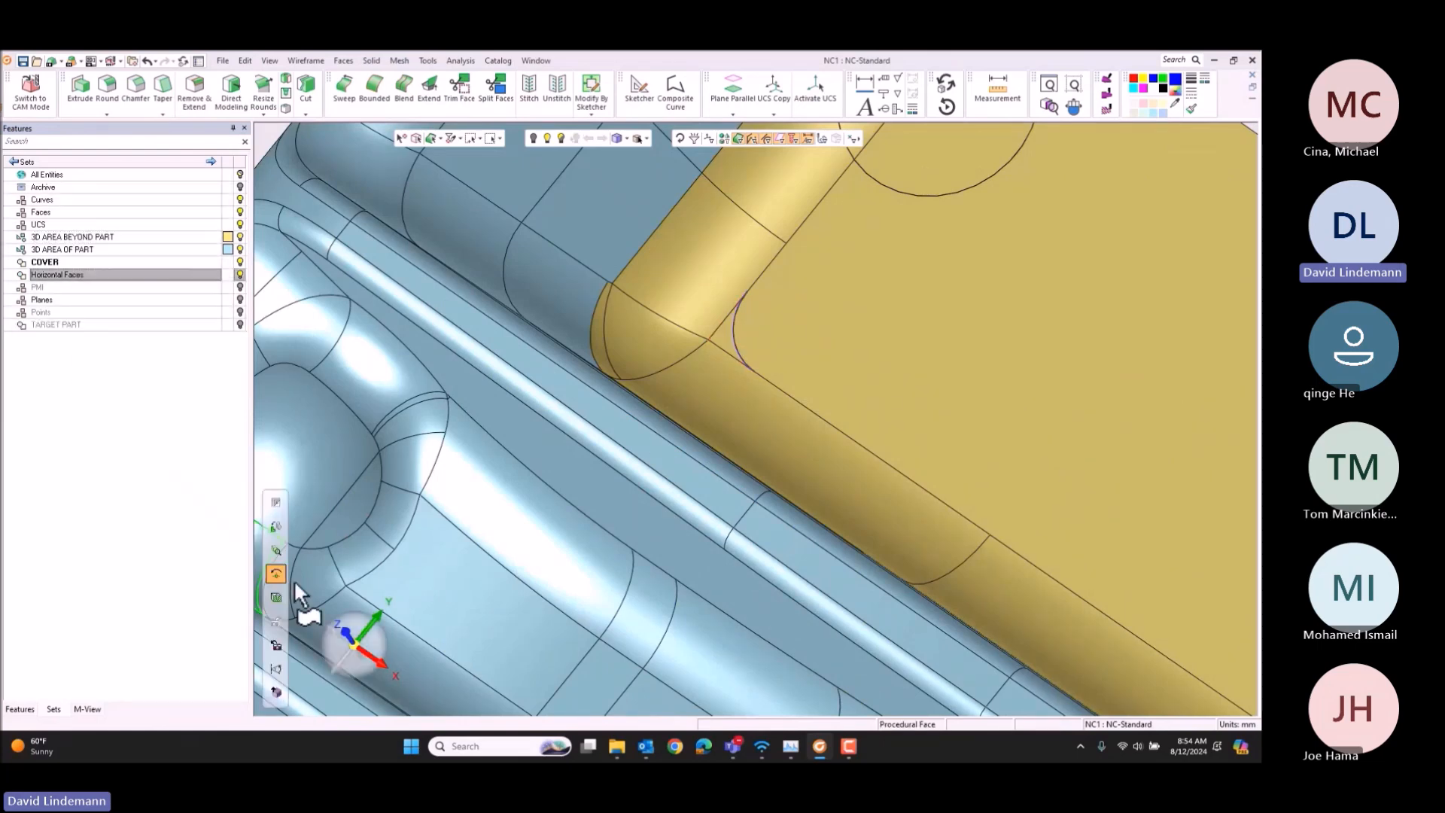
Step: Orient the die with Z upward and switch back to CAM mode
left_click(386, 639)
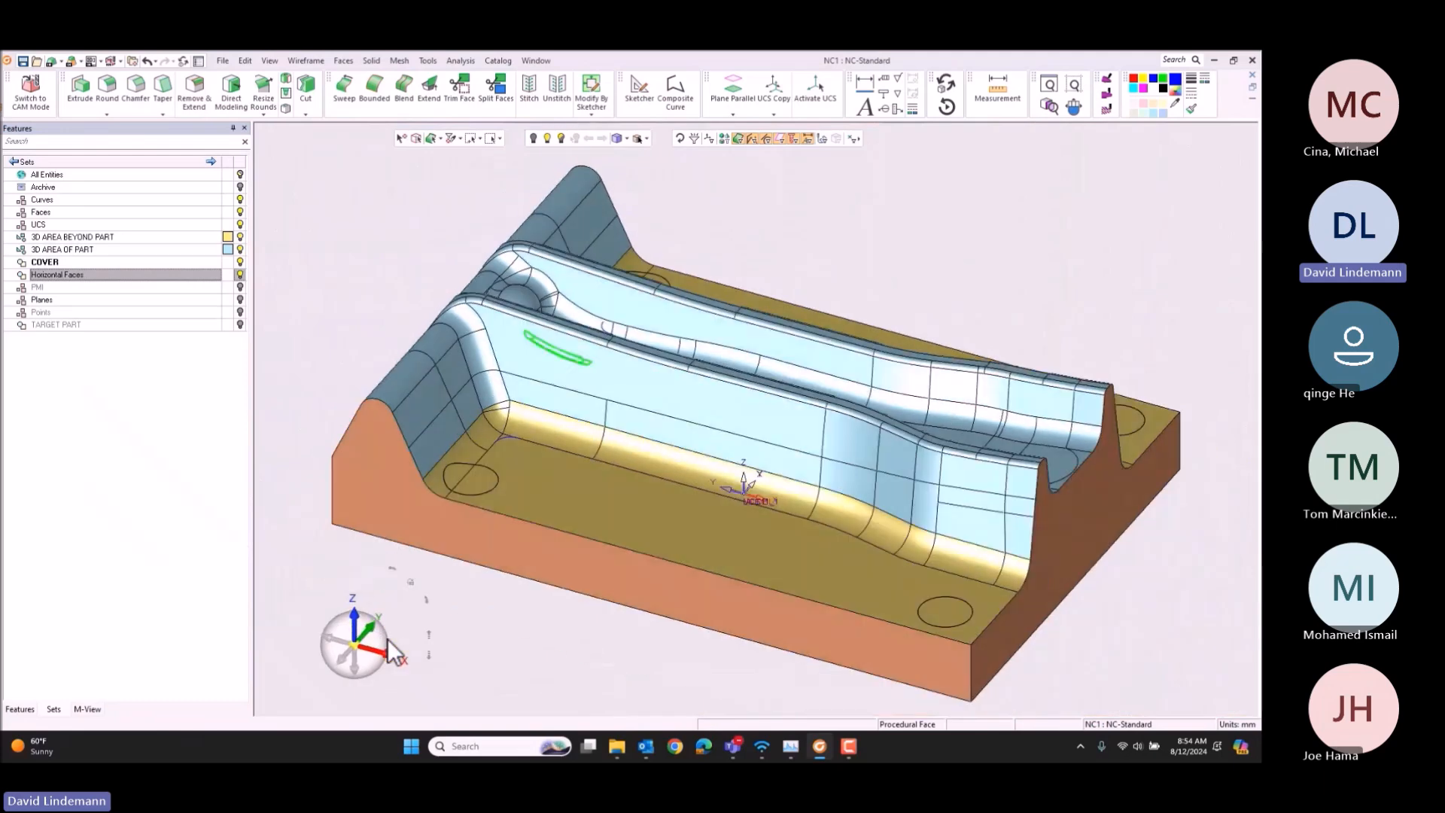
left_click(30, 103)
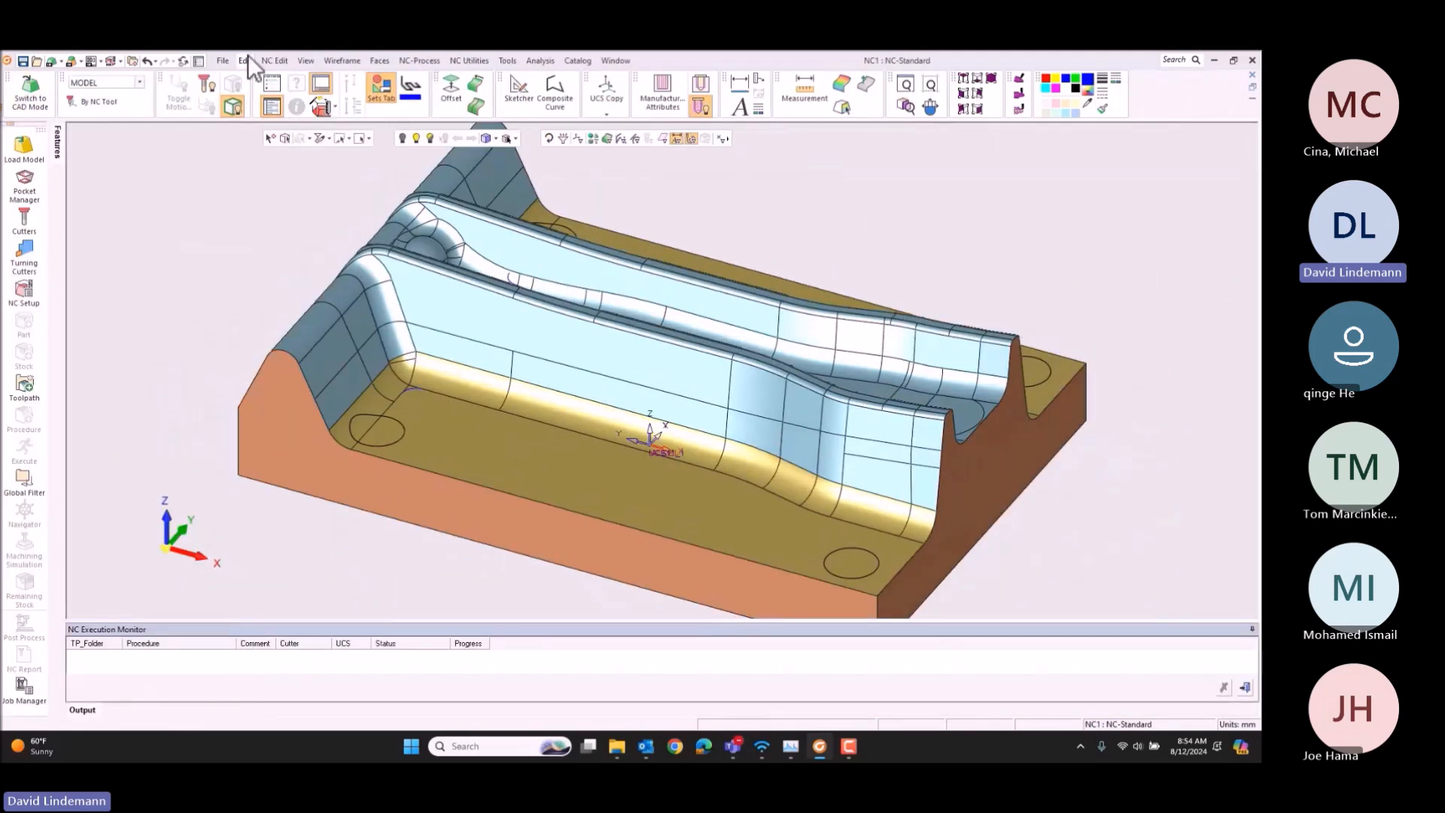
Step: Display the NC Process Manager and open the cutters and holders list
left_click(269, 90)
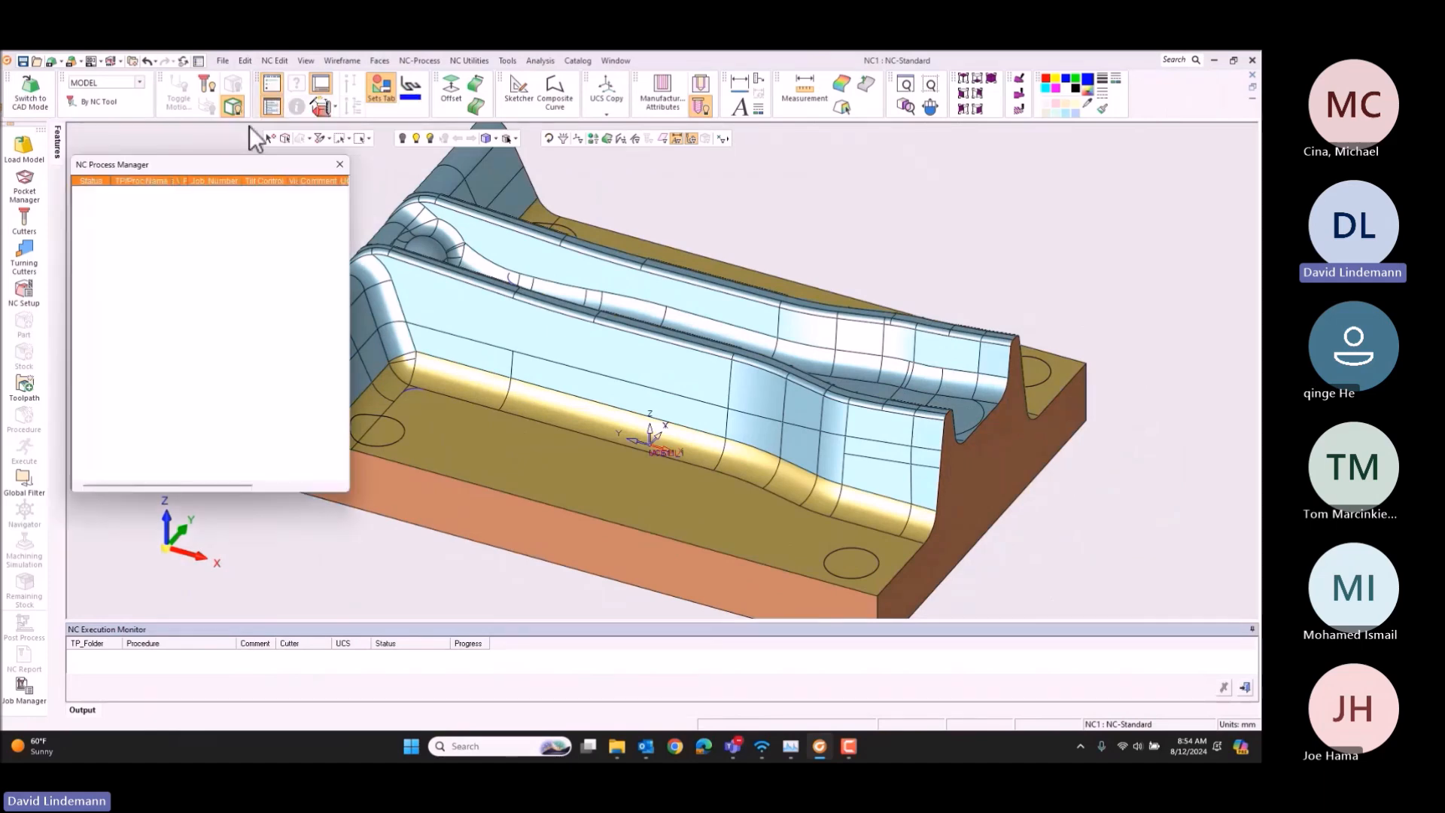
left_click(26, 220)
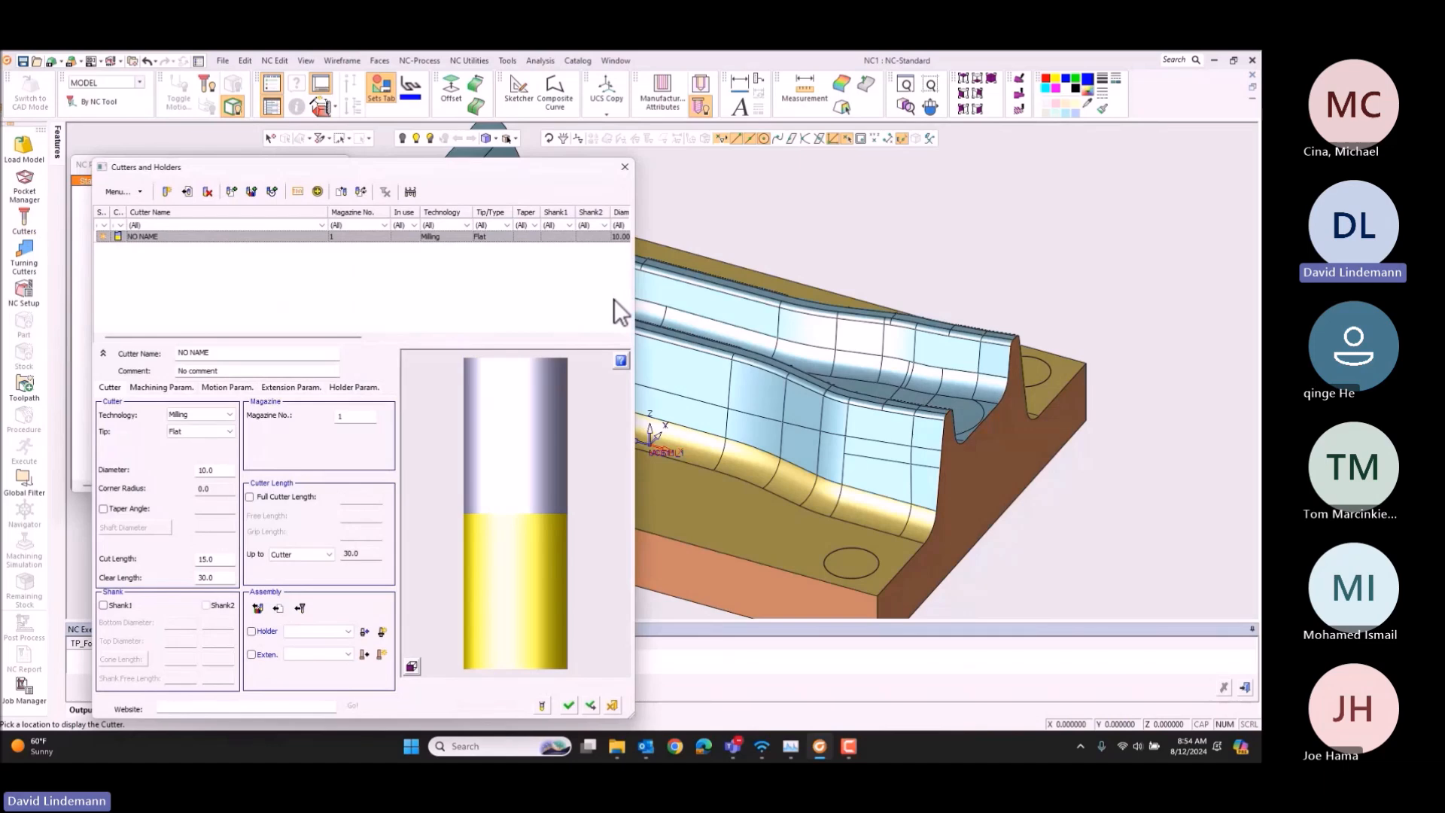
left_click(232, 192)
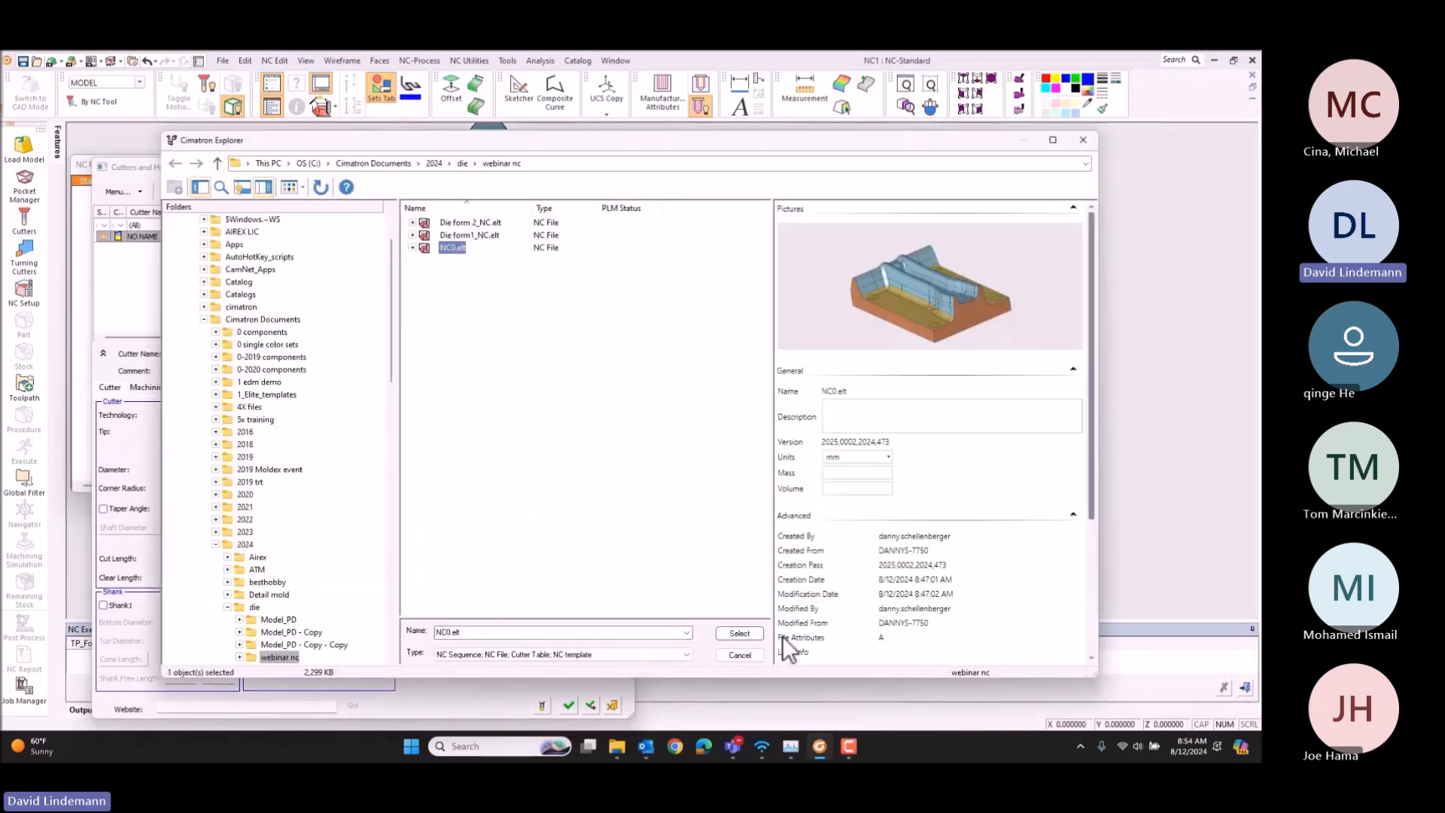
left_click(738, 633)
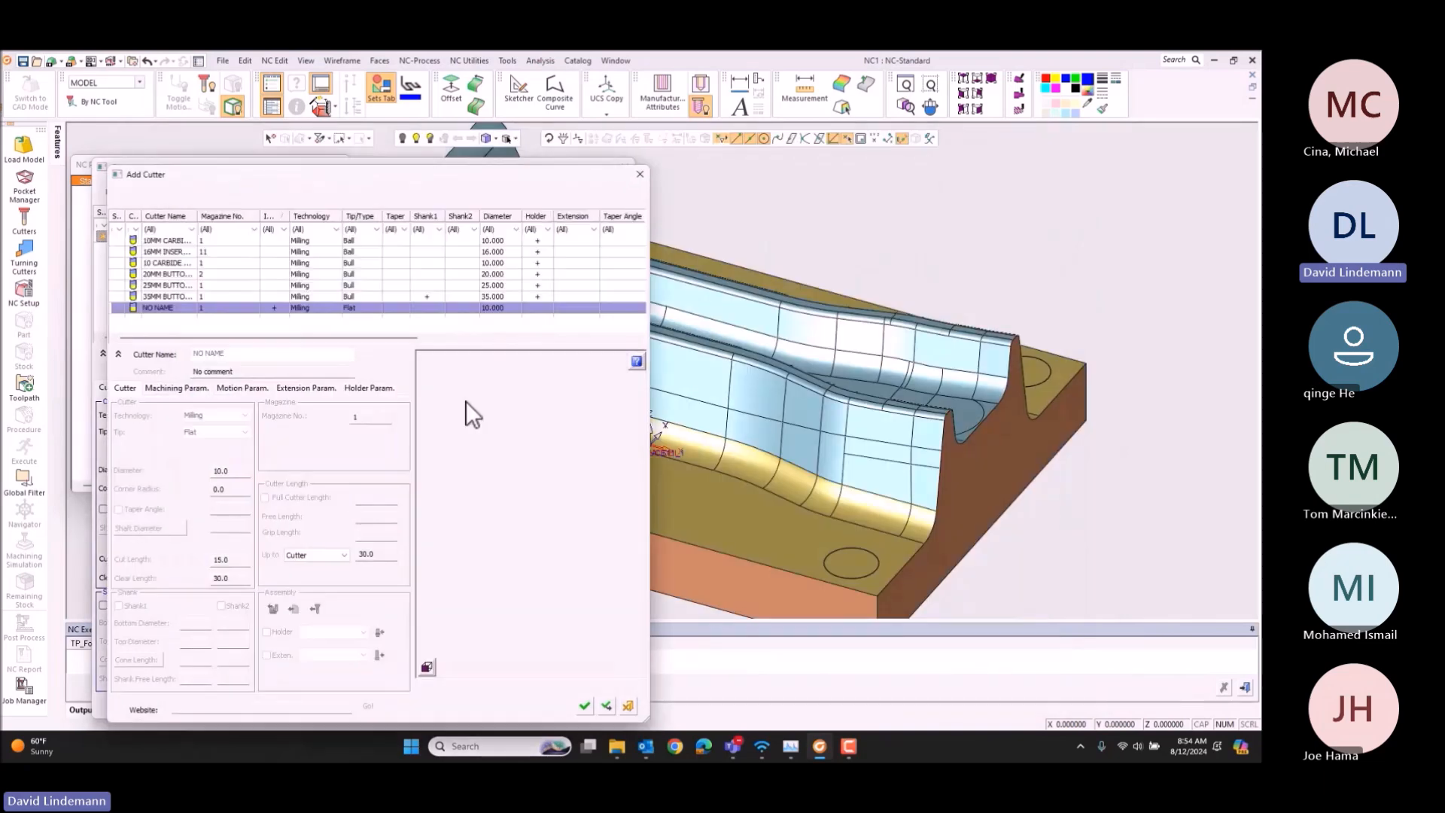
left_click(639, 174)
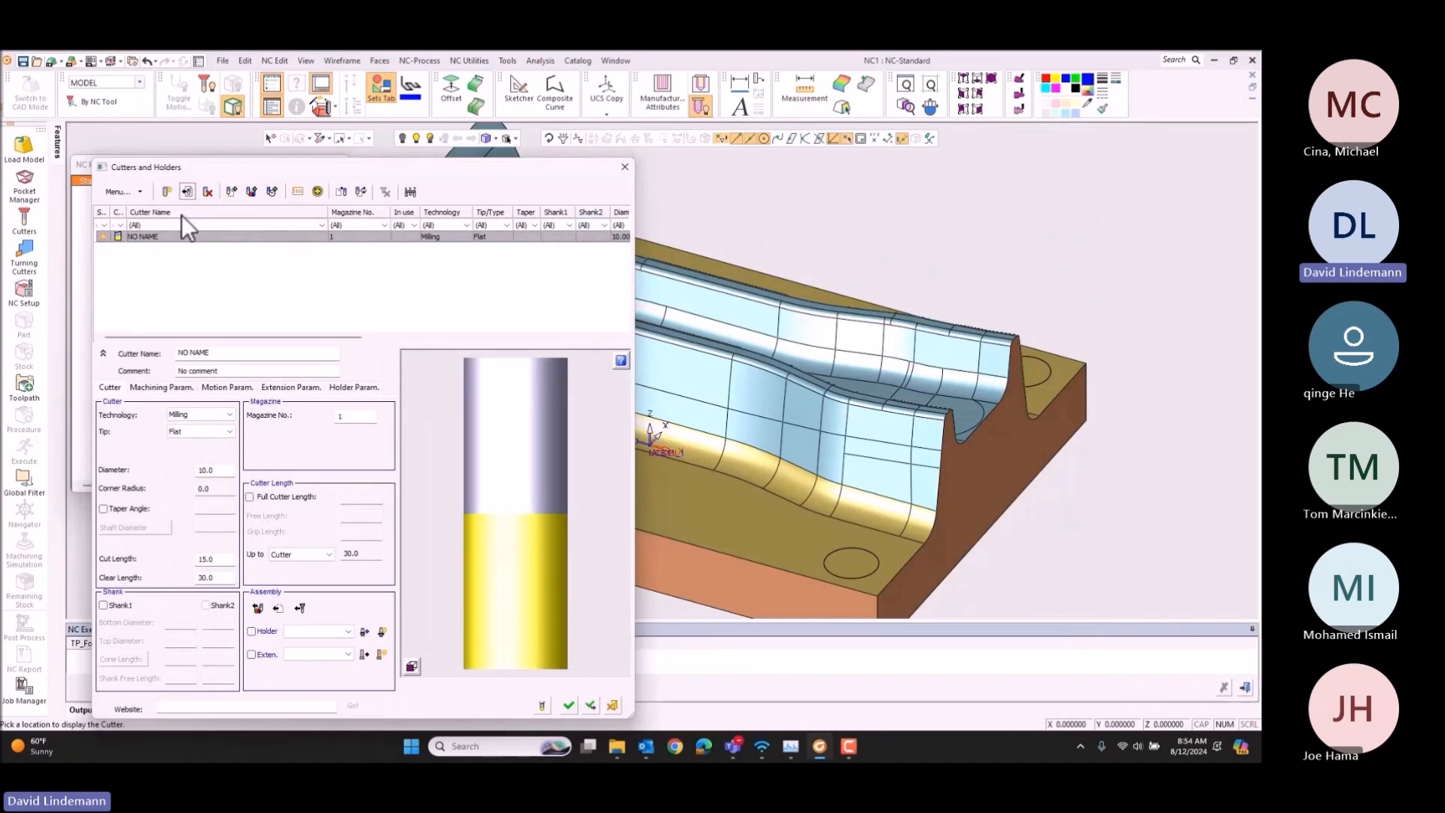
Step: Delete the default NO NAME cutter and import all cutters from the NC0.elt file
left_click(207, 191)
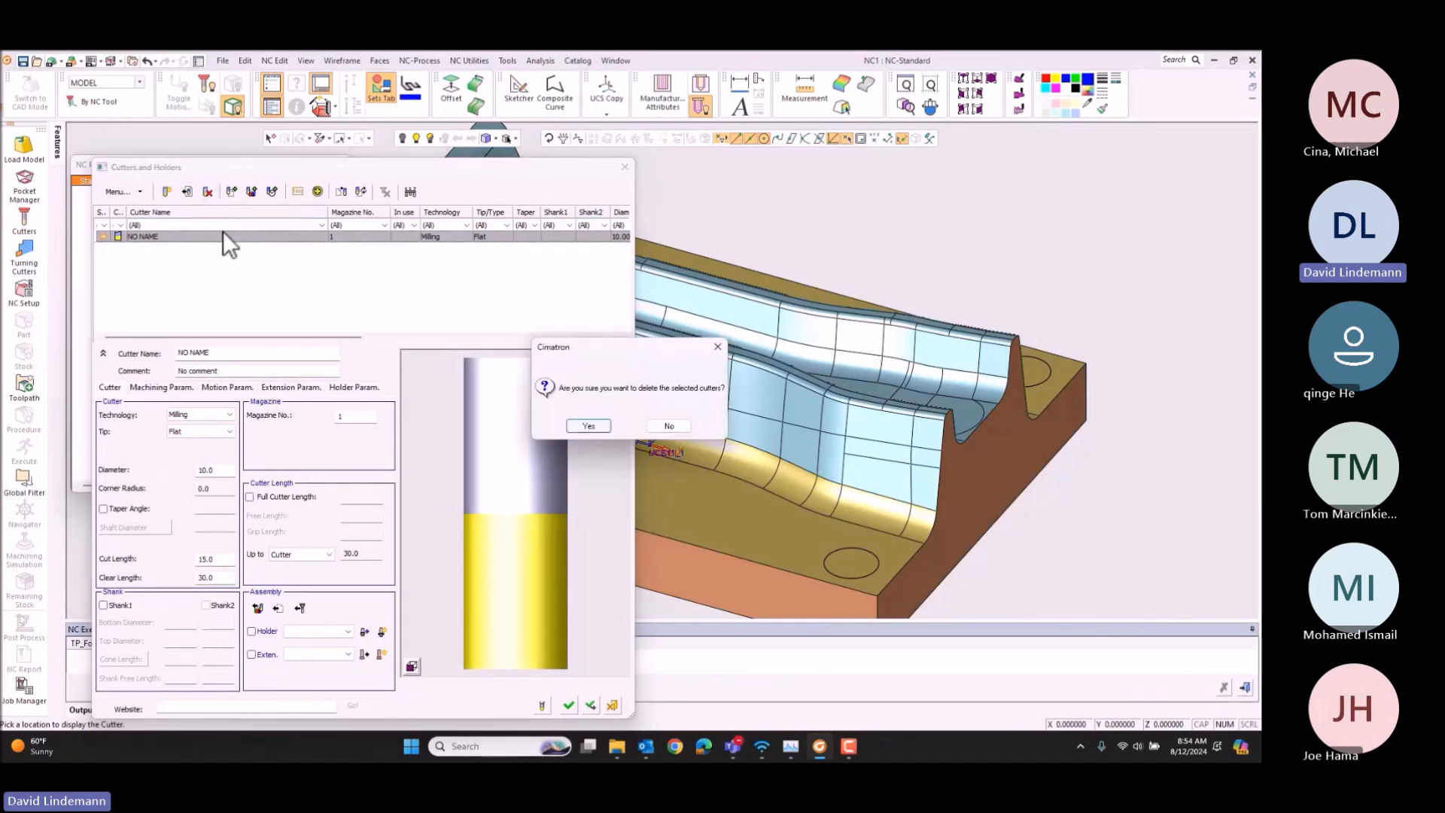
key("Return")
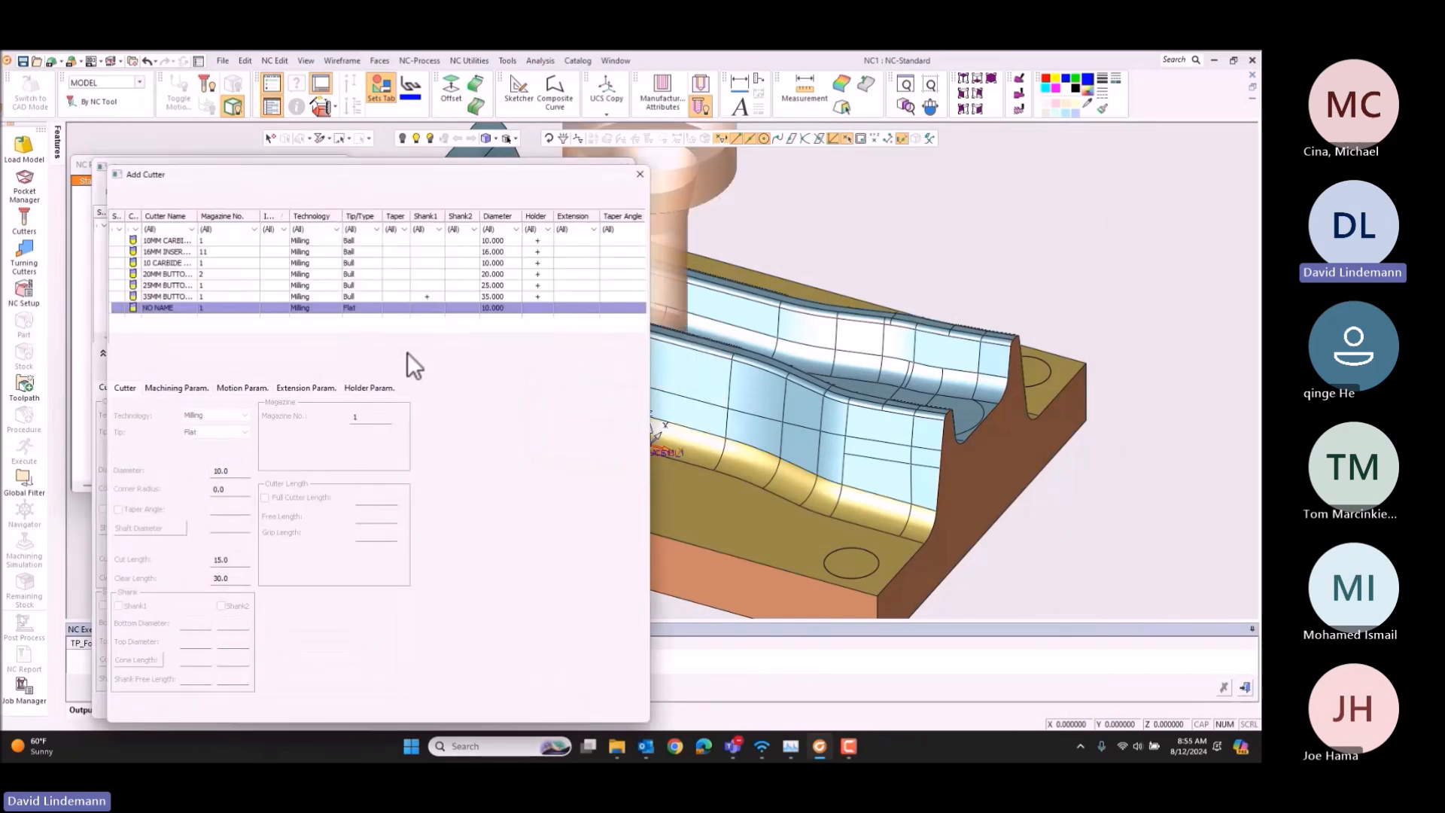
left_click(328, 273)
key("ctrl+a")
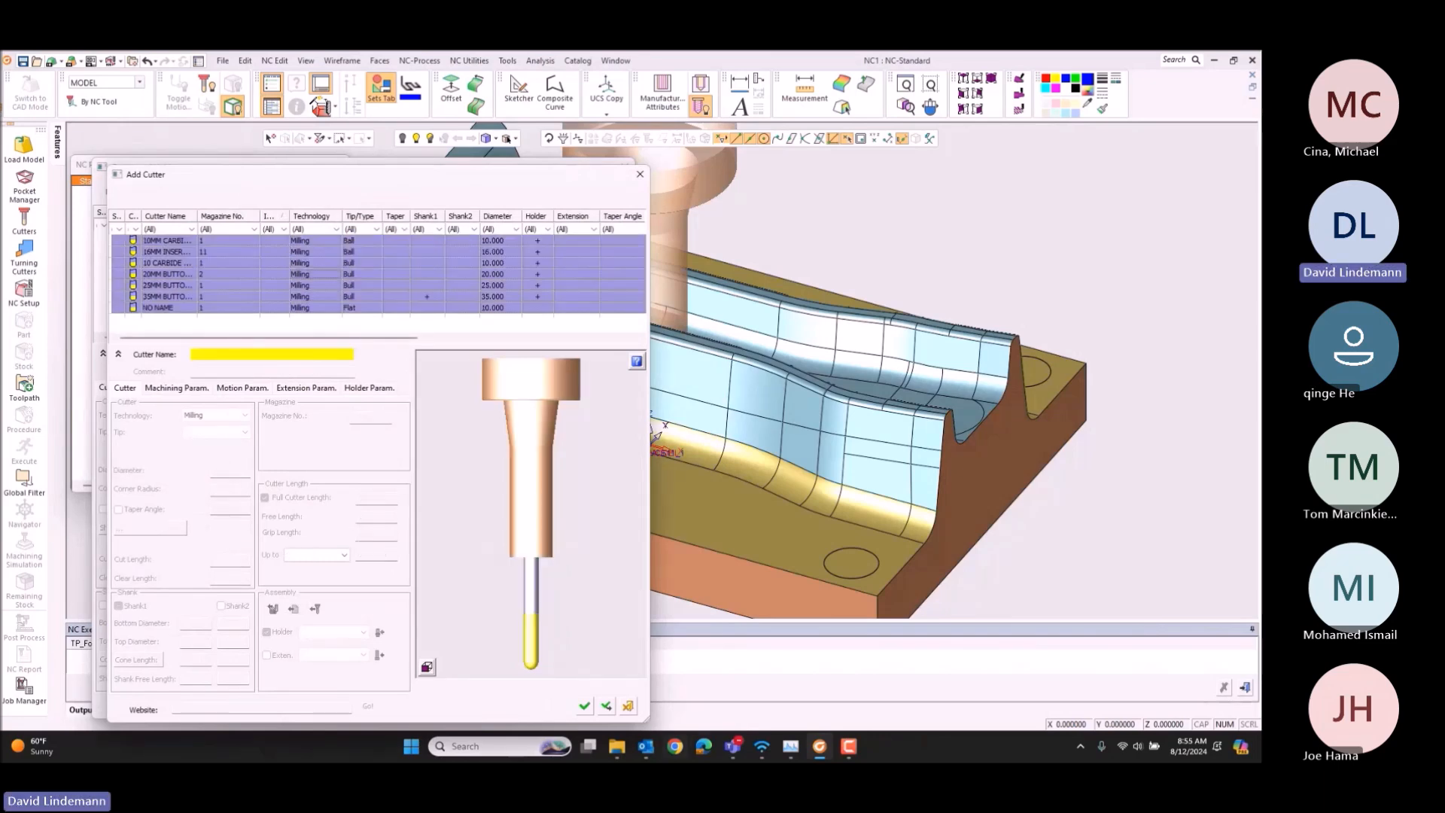
left_click(584, 705)
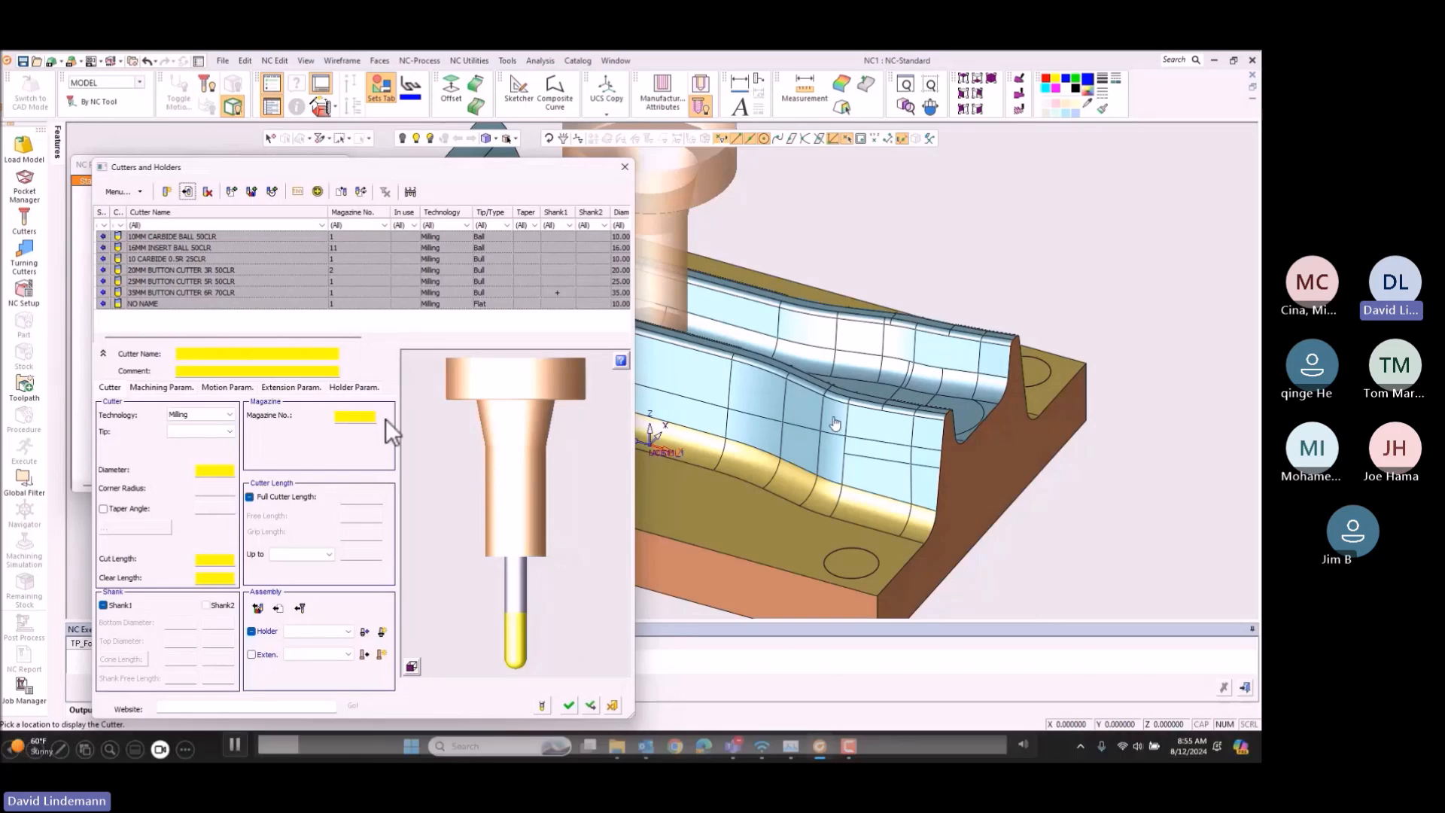
Step: Delete the imported NO NAME flat cutter and accept the cutter list
left_click(252, 304)
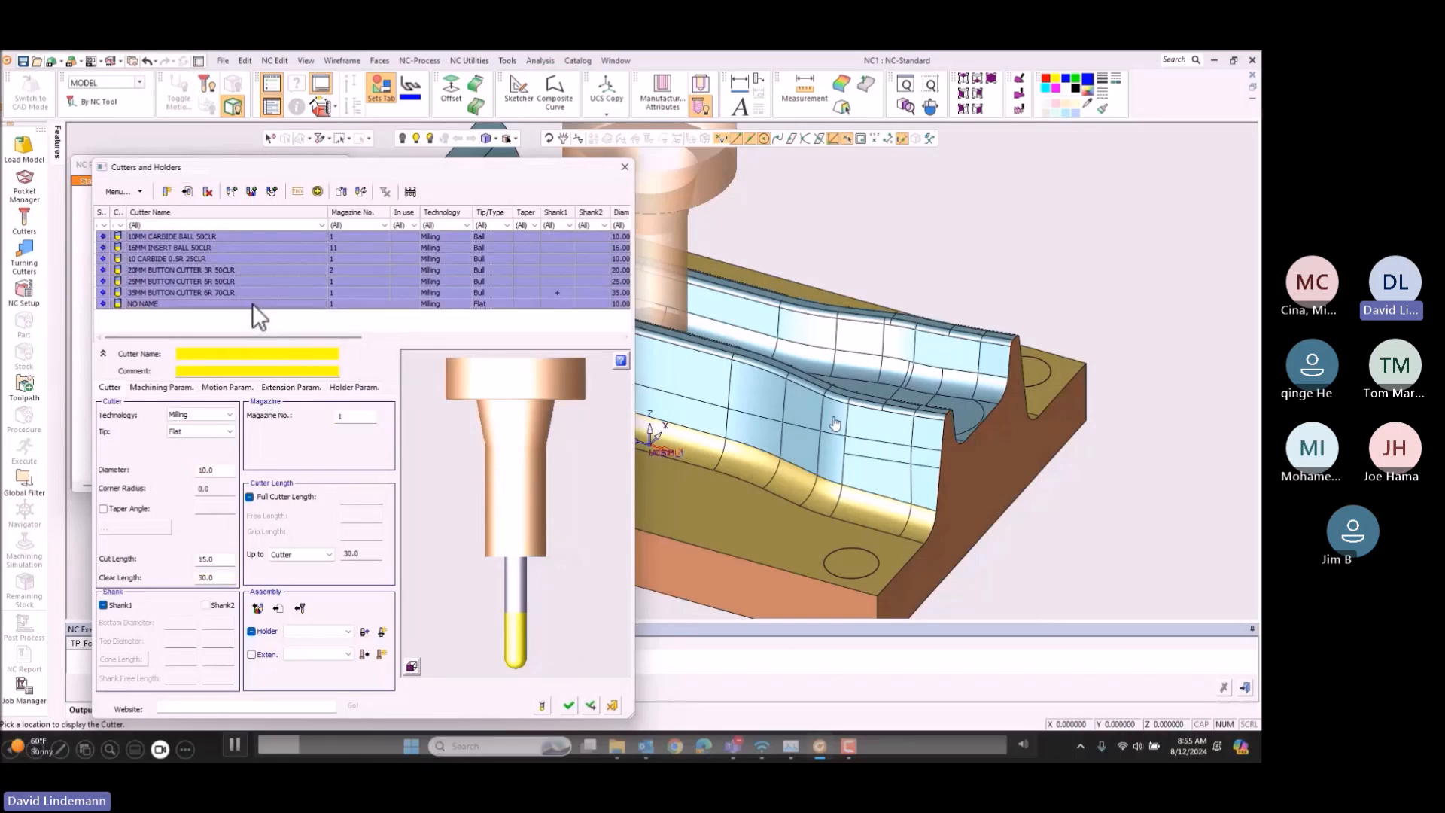
left_click(207, 192)
key("Return")
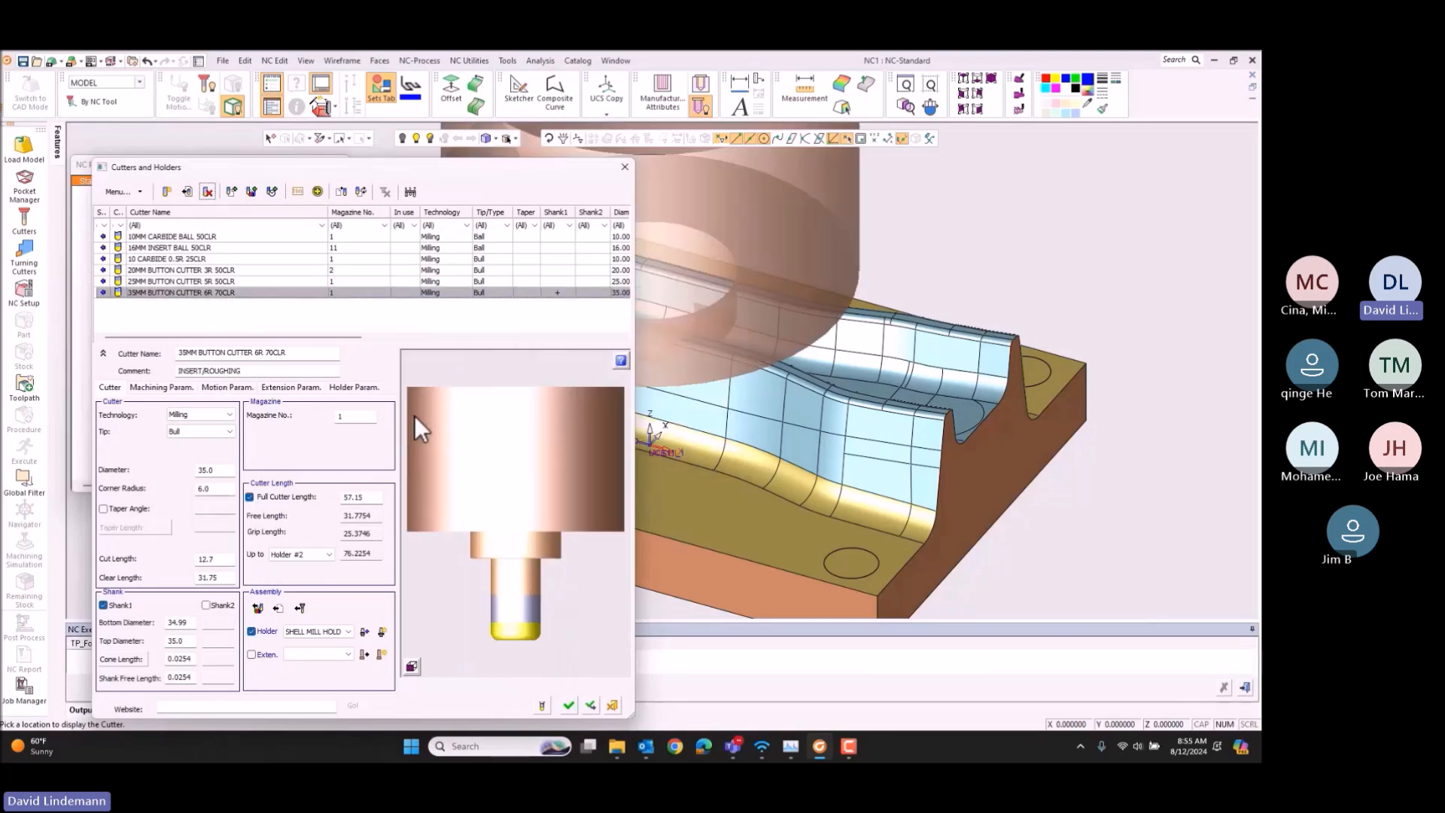
left_click(569, 706)
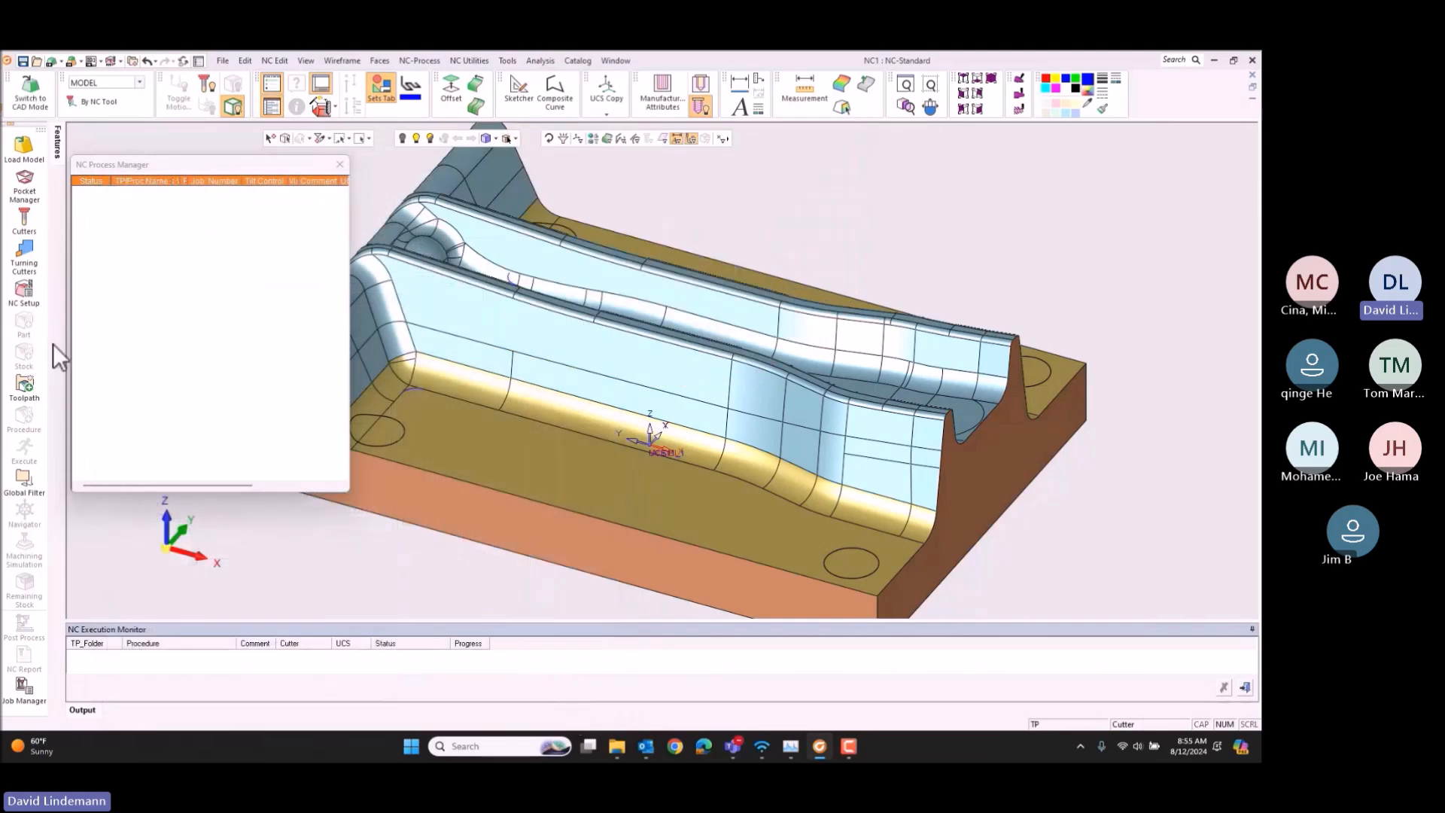
Step: Create the NC setup for the Hermle_C40 with the machine table shown and the Setup Zero Z set to 50
left_click(30, 296)
left_click(263, 288)
middle_click_drag(723, 316, 440, 361)
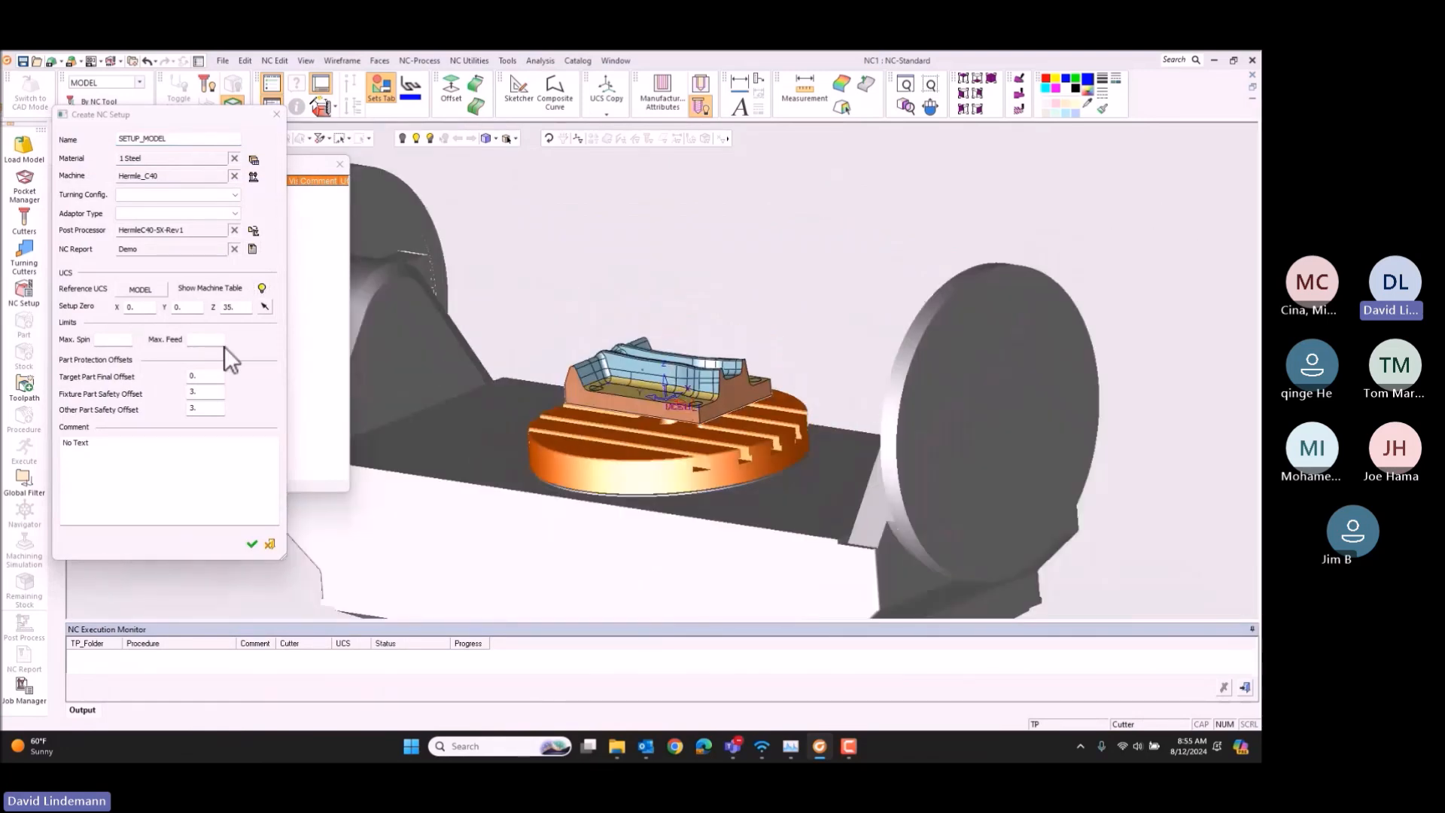
double_click(229, 307)
type("50")
key("Return")
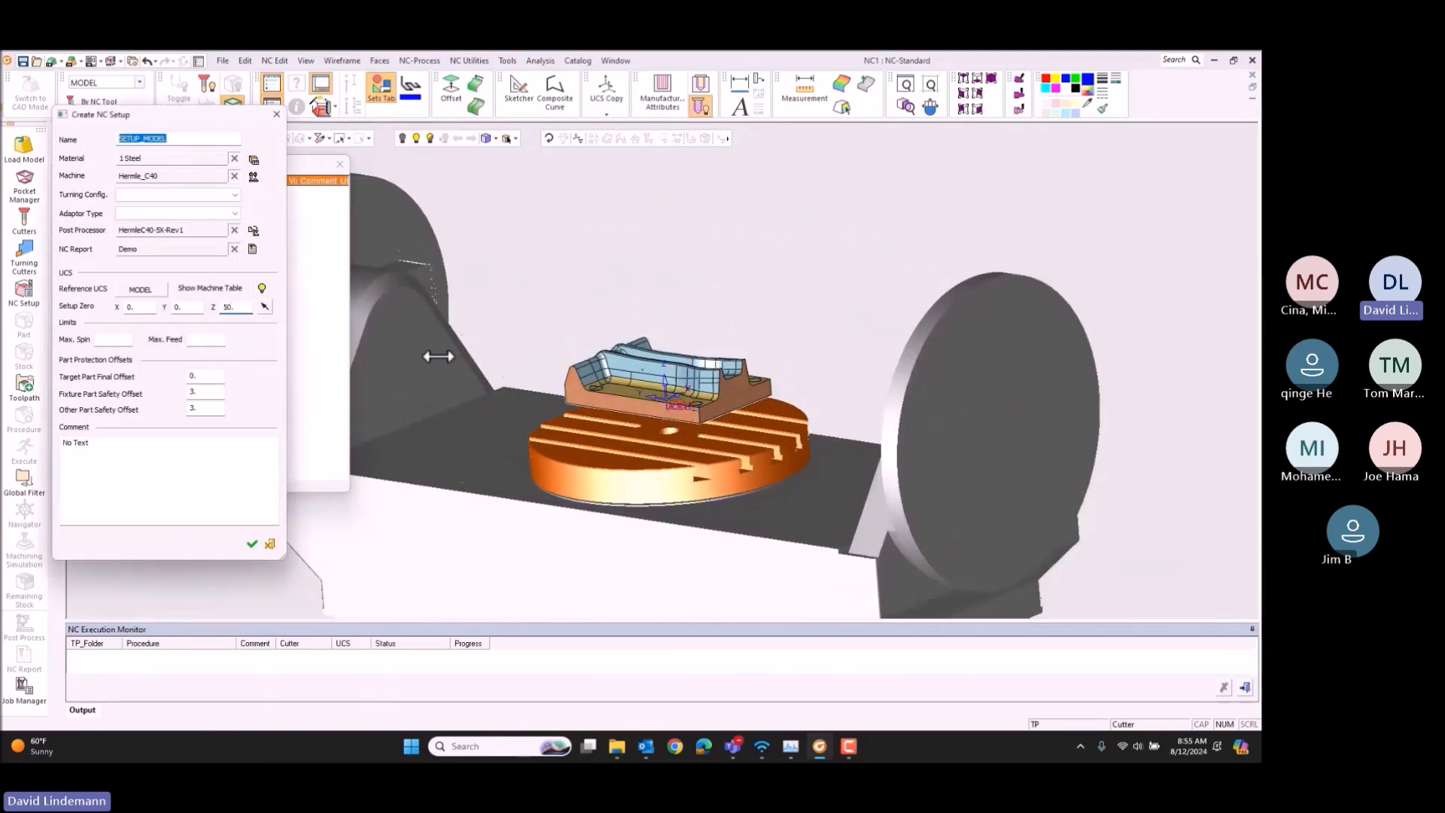
left_click(252, 542)
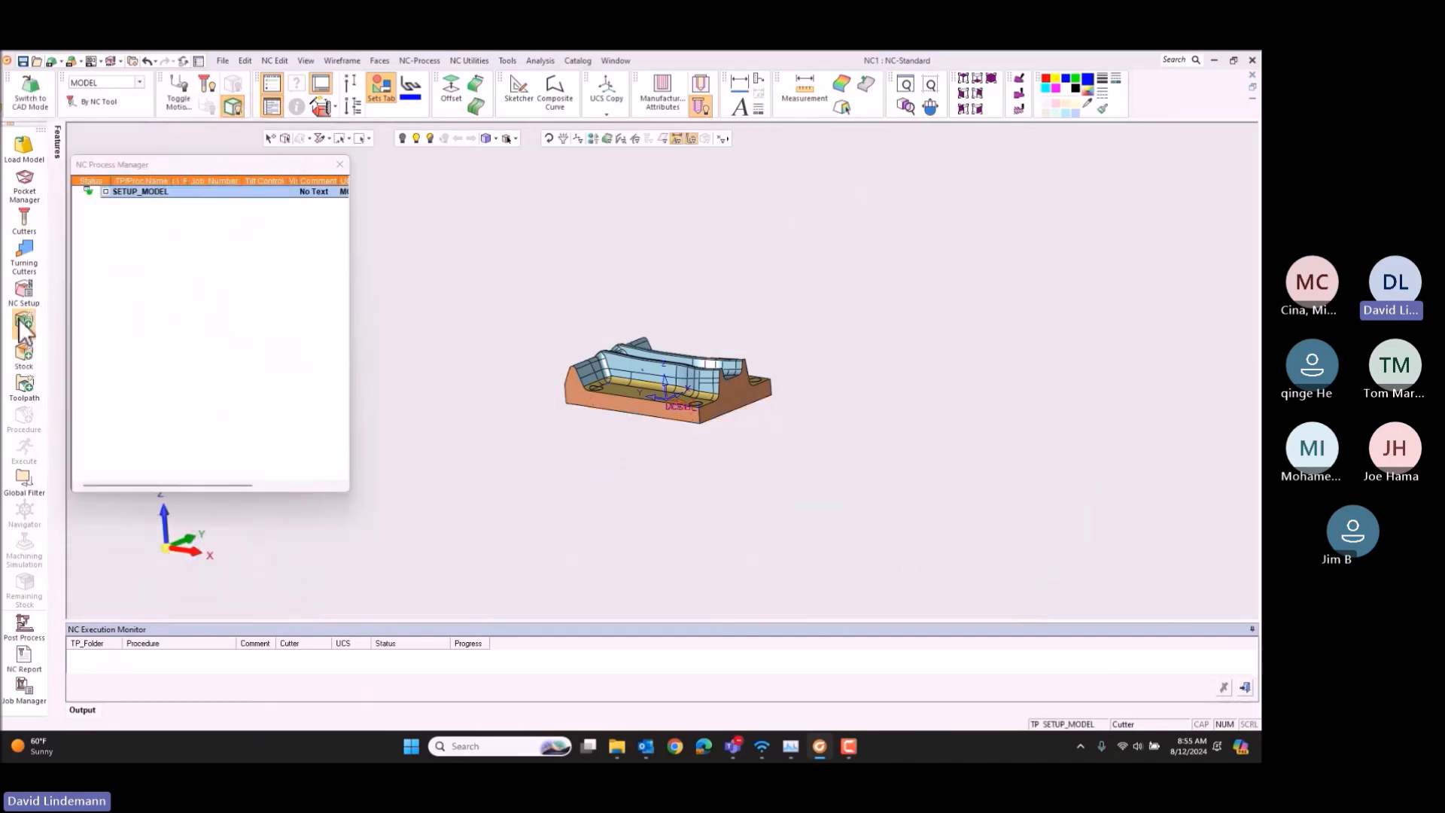
Step: Add the target part to the setup and create a Bounding Box stock with a Z+ offset of 2
left_click(23, 323)
left_click(169, 202)
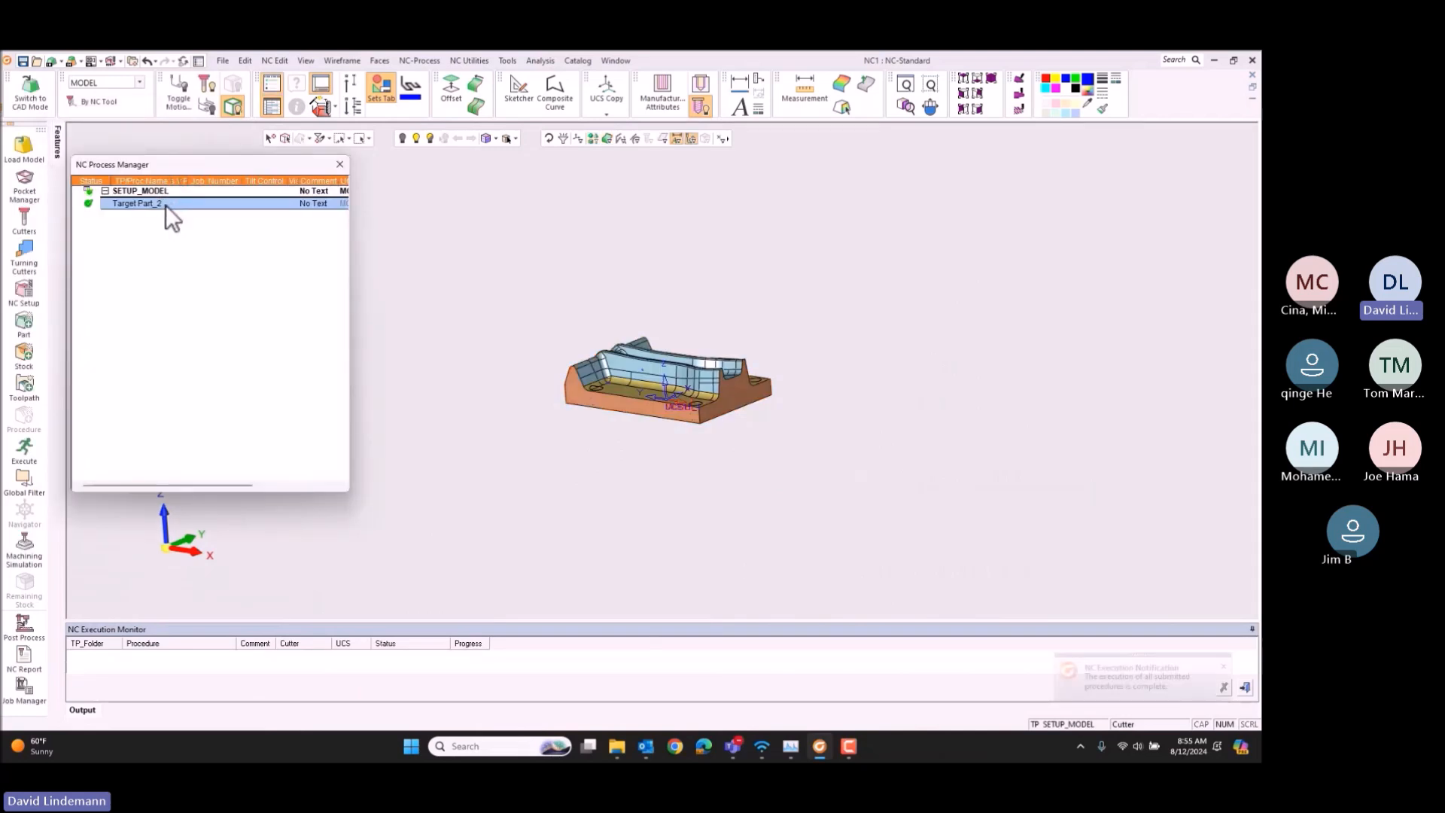
left_click(20, 358)
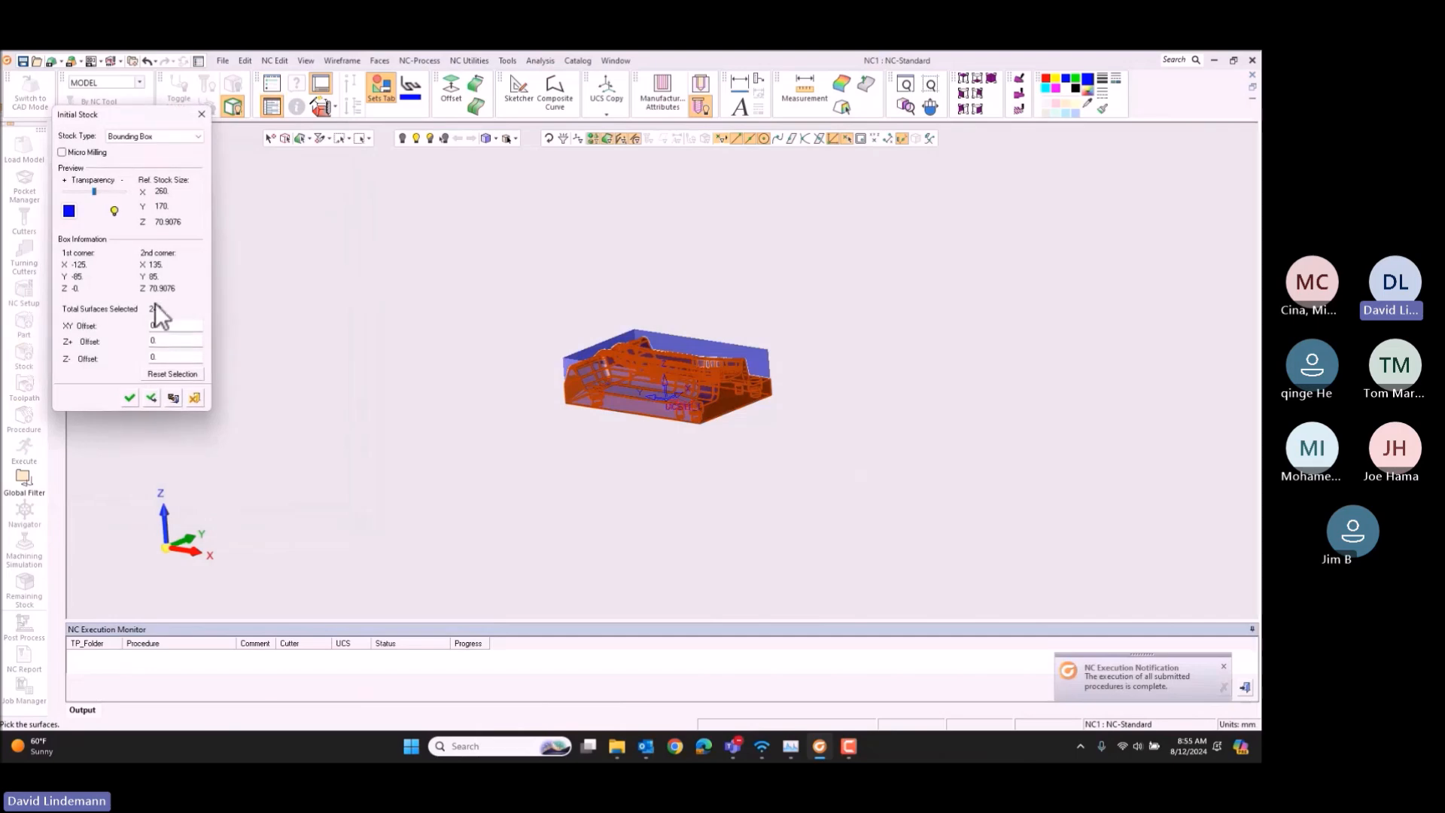
left_click(185, 539)
left_click(183, 522)
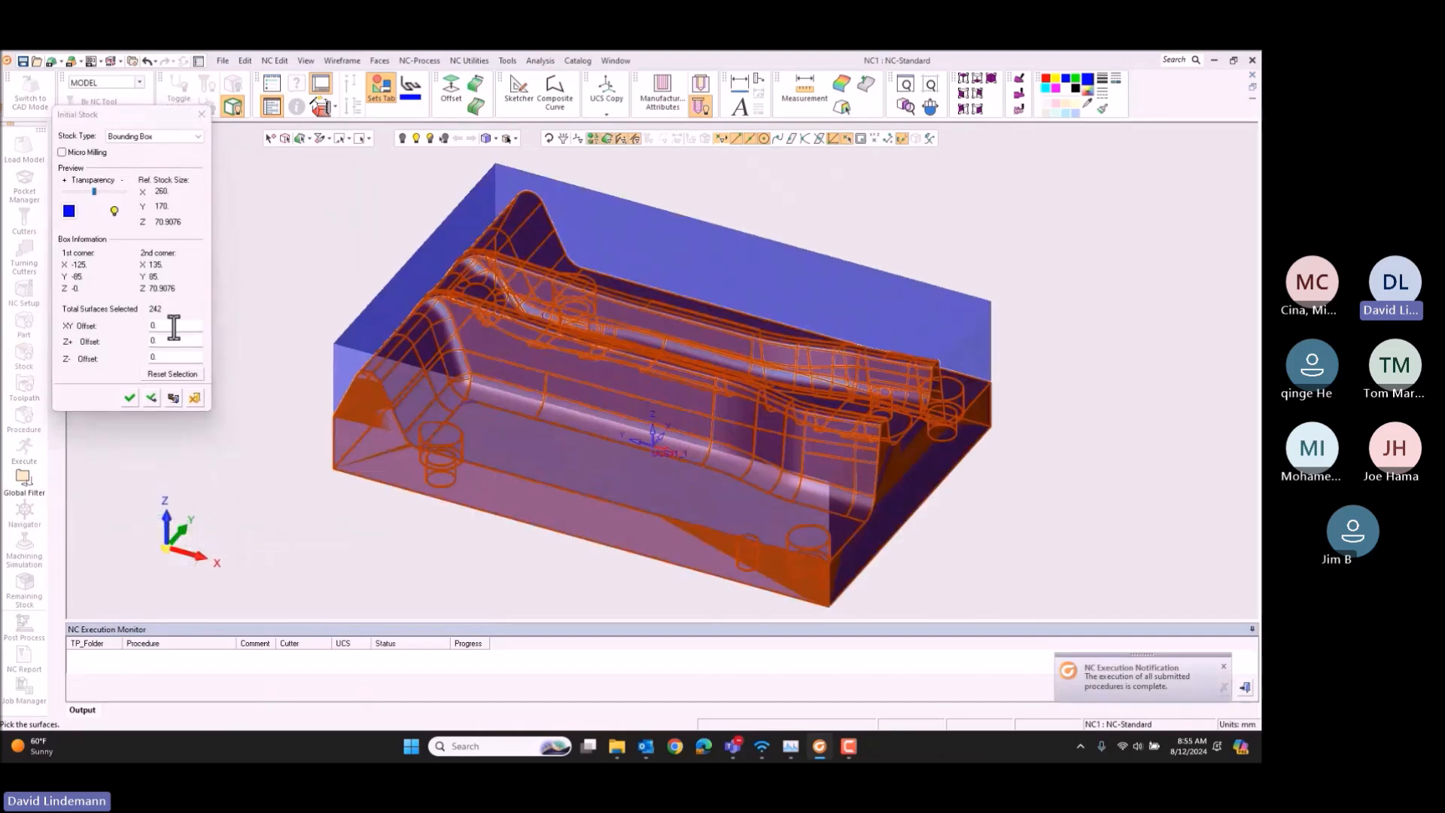
double_click(166, 342)
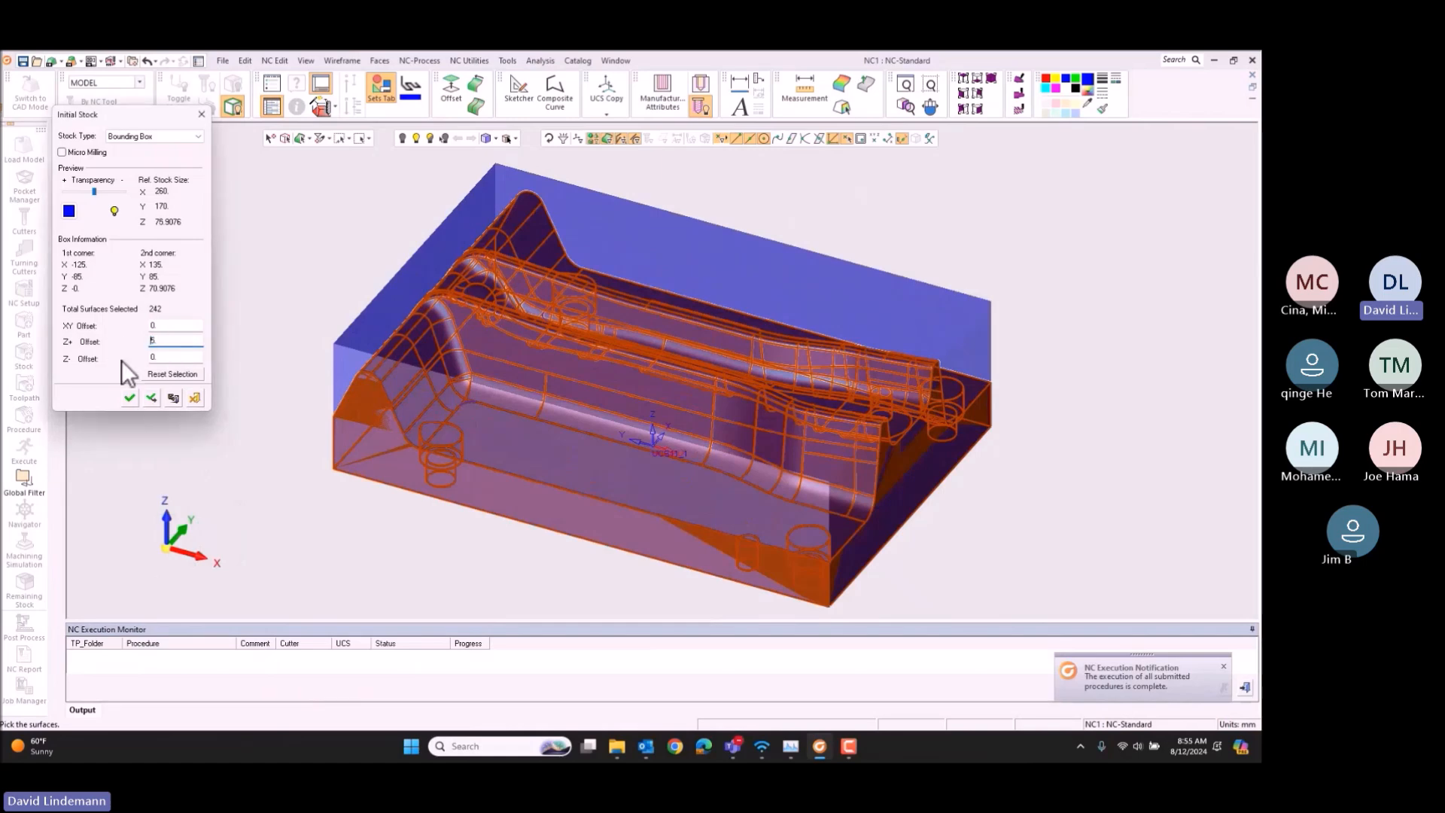
left_click(166, 342)
double_click(165, 342)
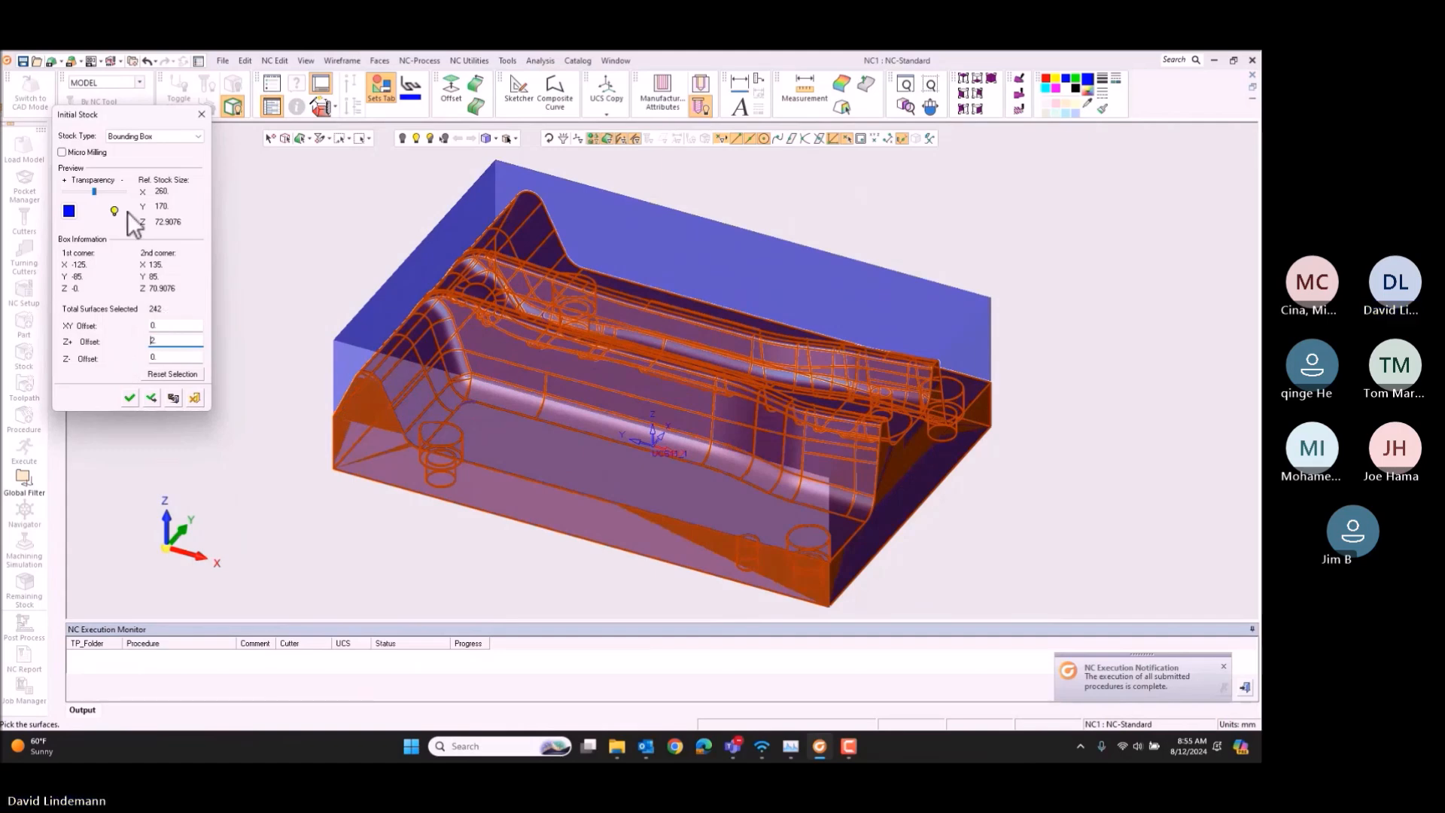
left_click(184, 138)
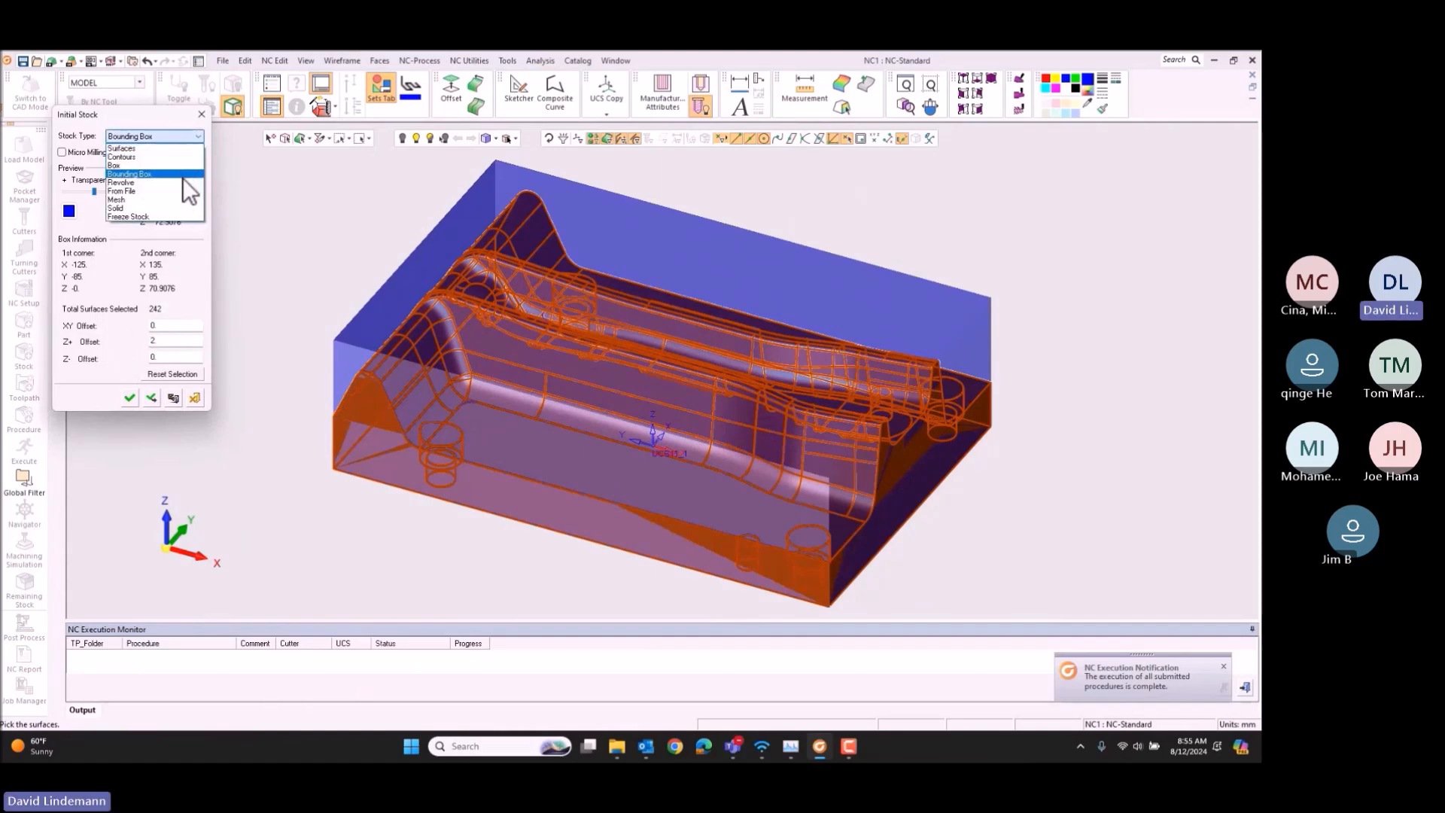
left_click(131, 396)
left_click(131, 396)
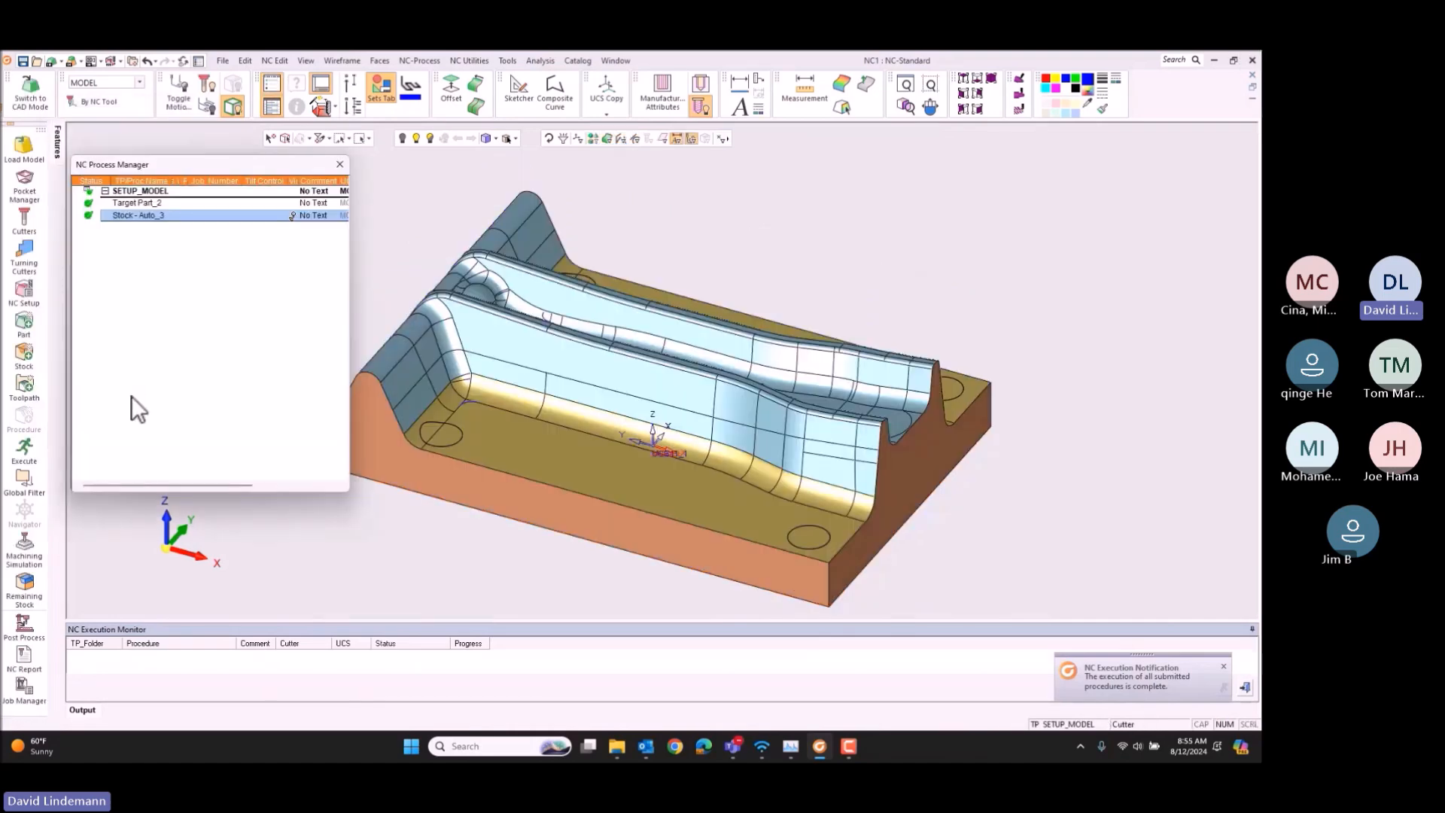
Step: Create a 3 Axis toolpath named TP_MODEL using the MODEL UCS
left_click(37, 387)
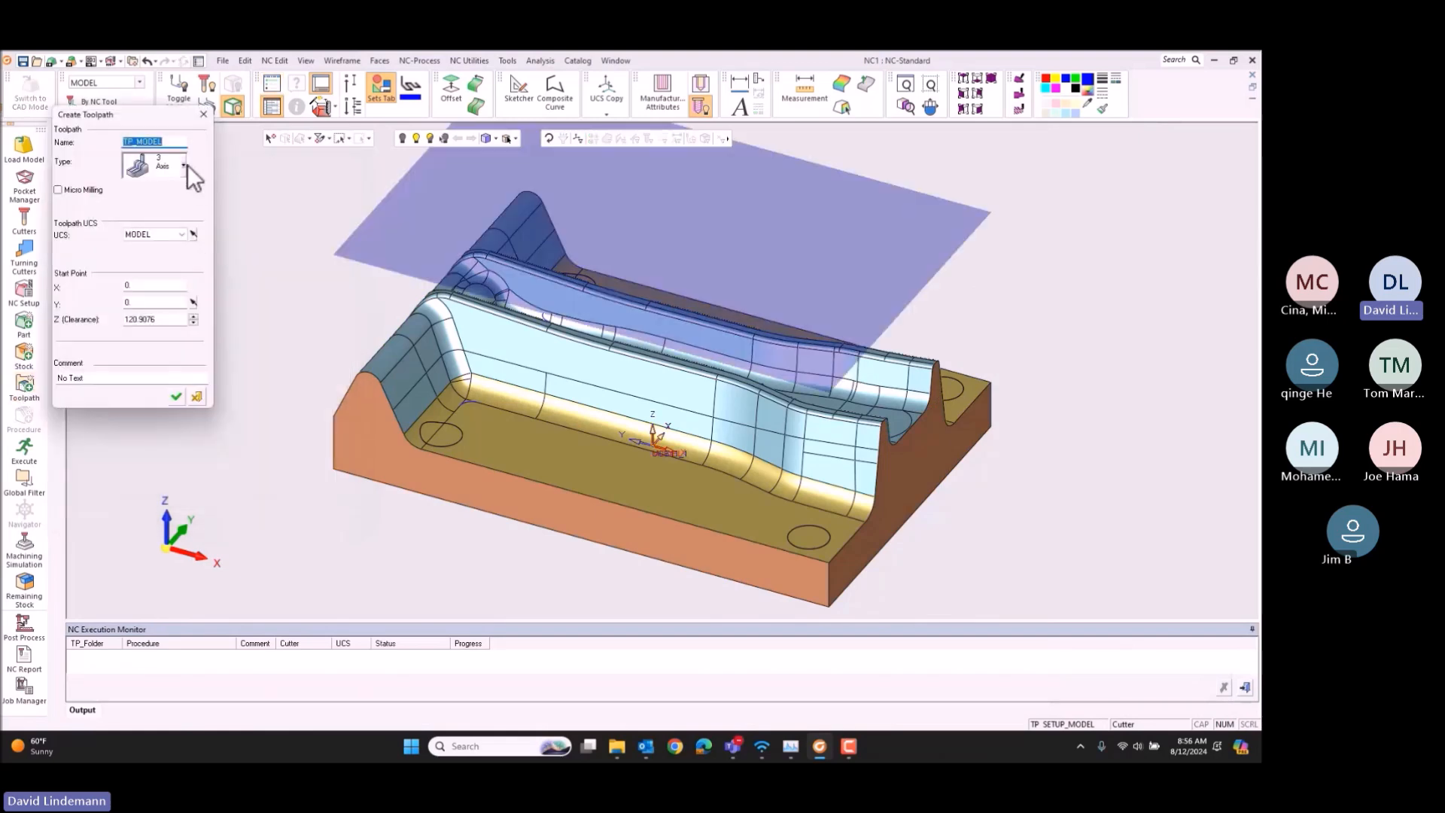
left_click(185, 164)
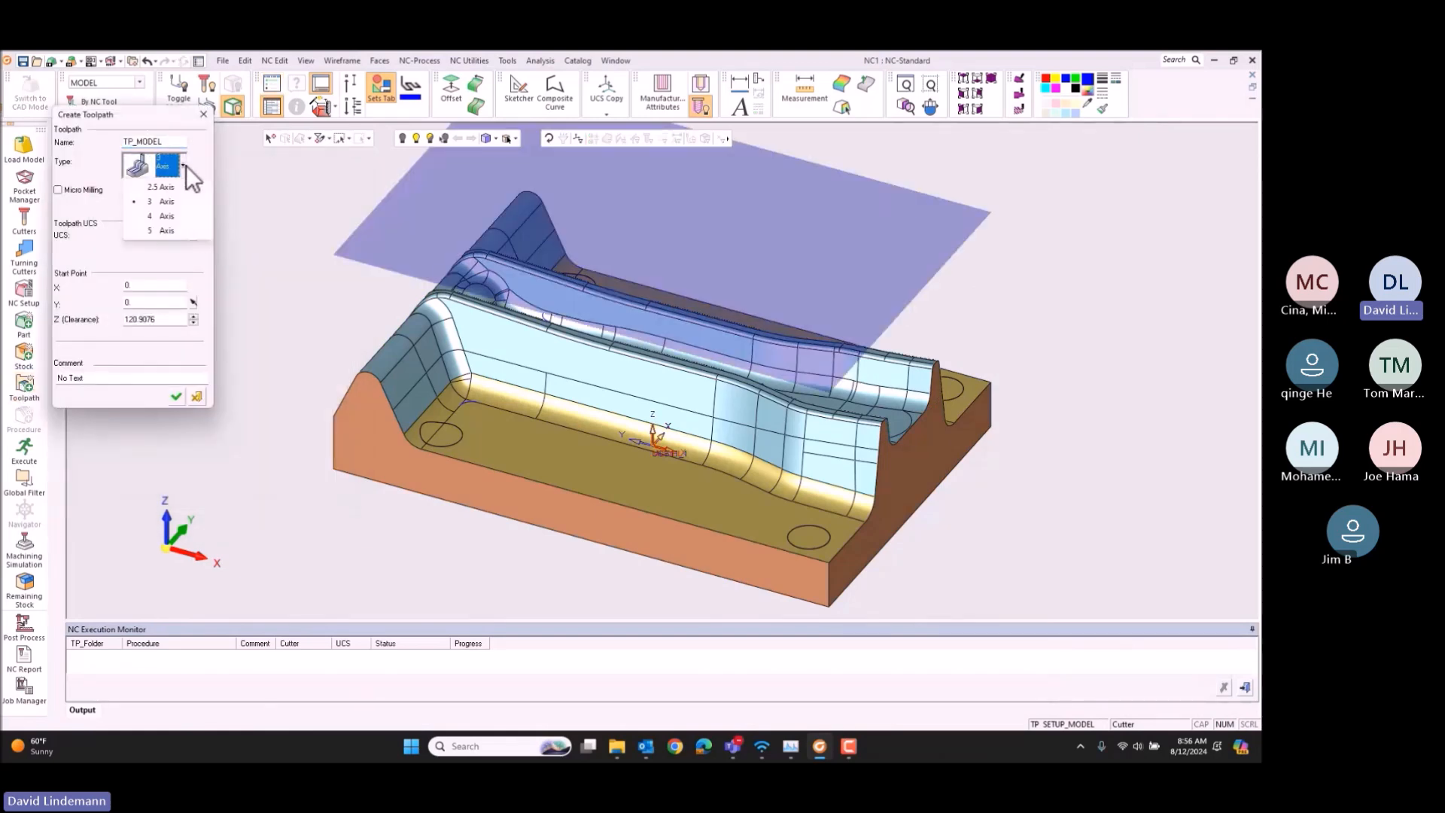
left_click(177, 397)
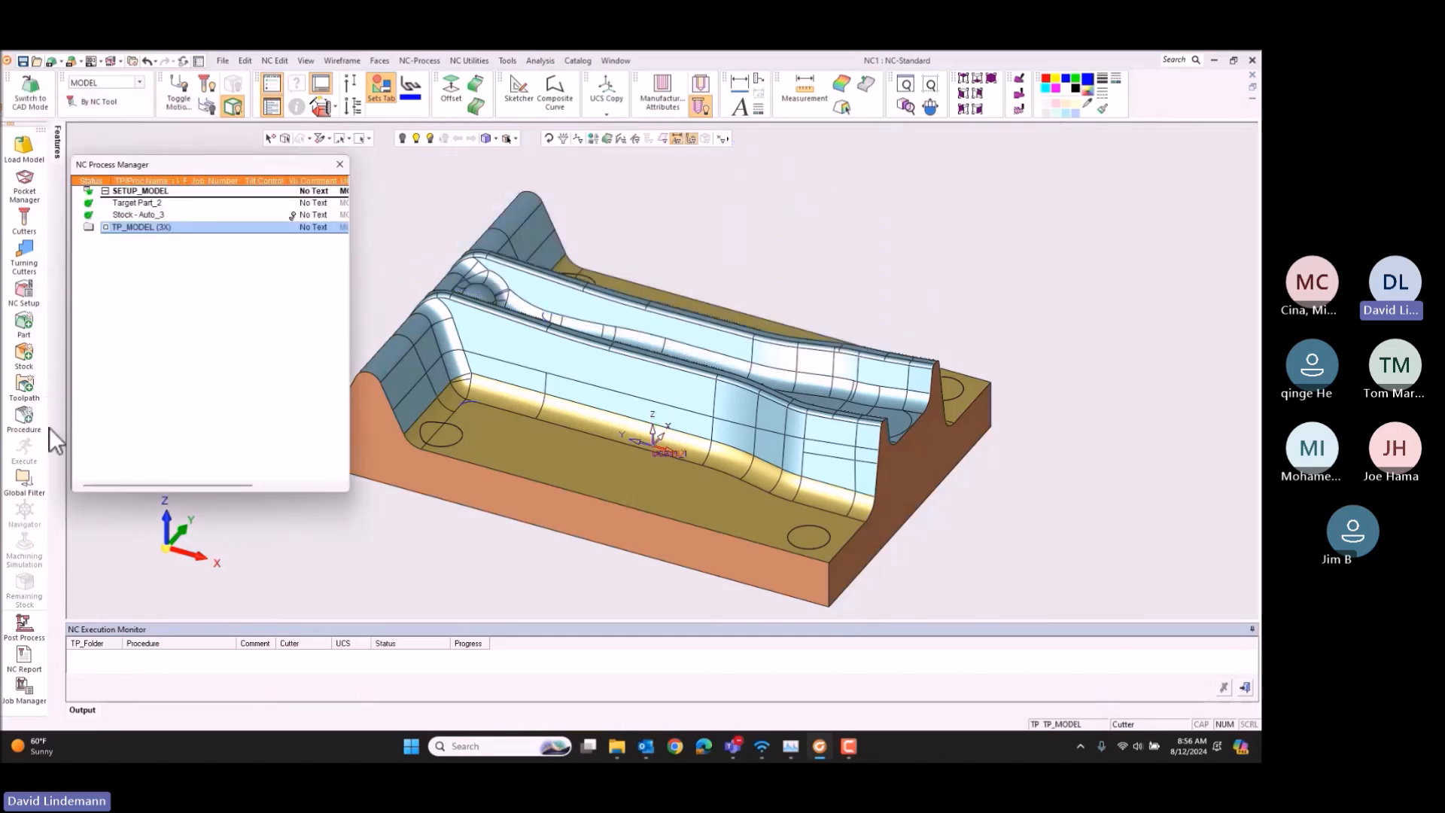
left_click(25, 386)
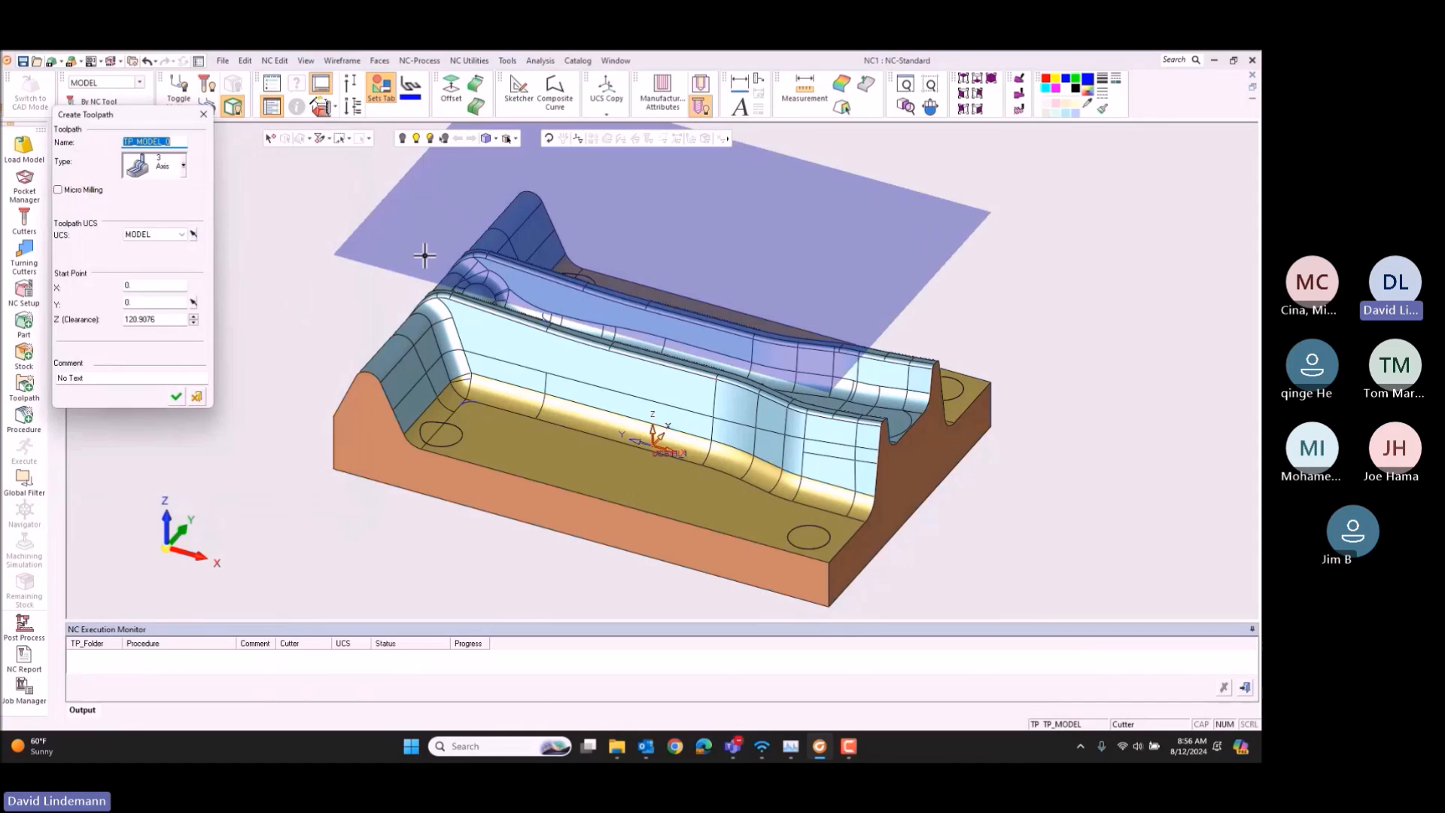
left_click(197, 397)
Step: Start a Volume Milling procedure with Rough Spiral and pick all the die's faces as part surfaces
left_click(25, 416)
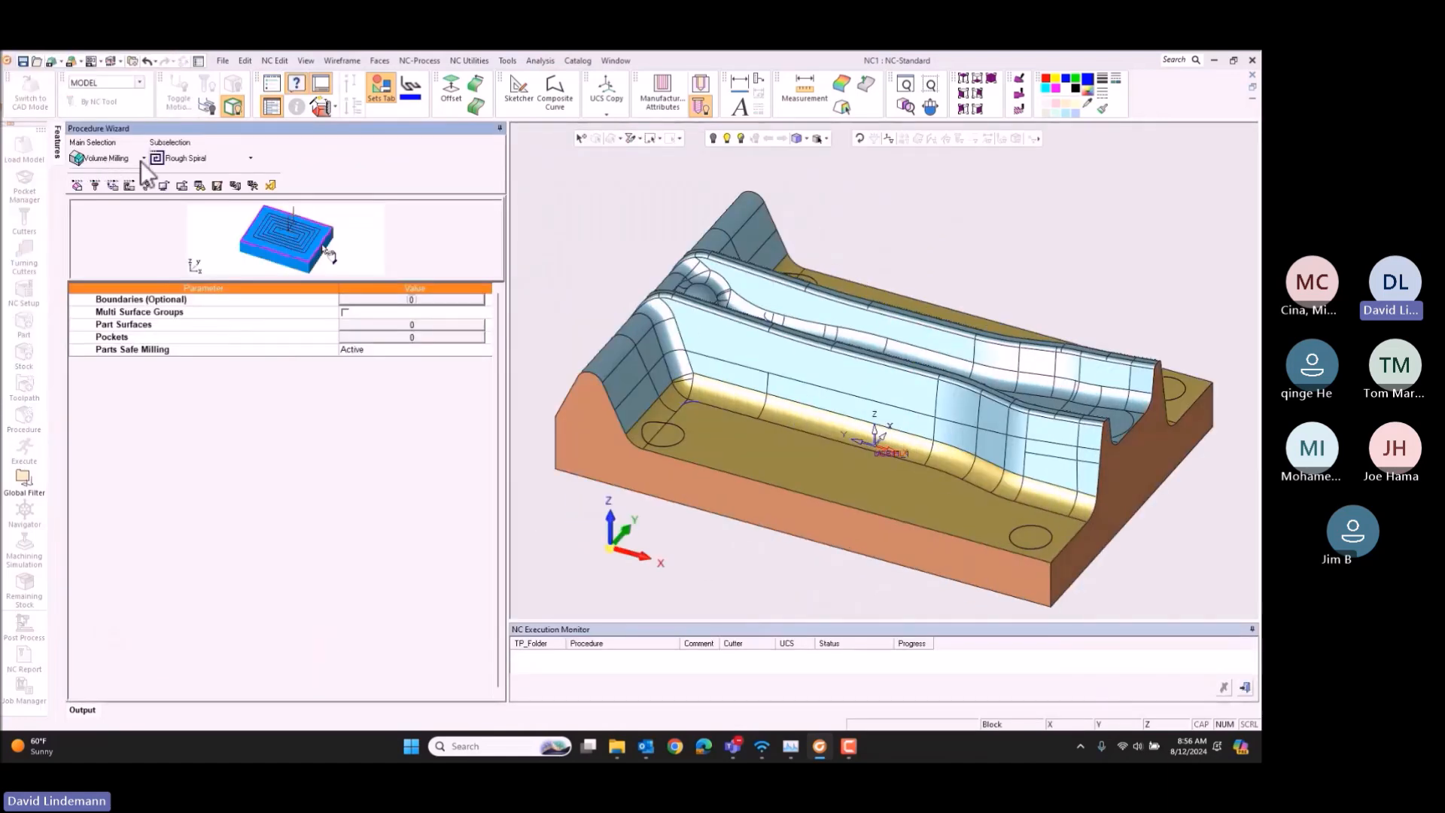
left_click(128, 162)
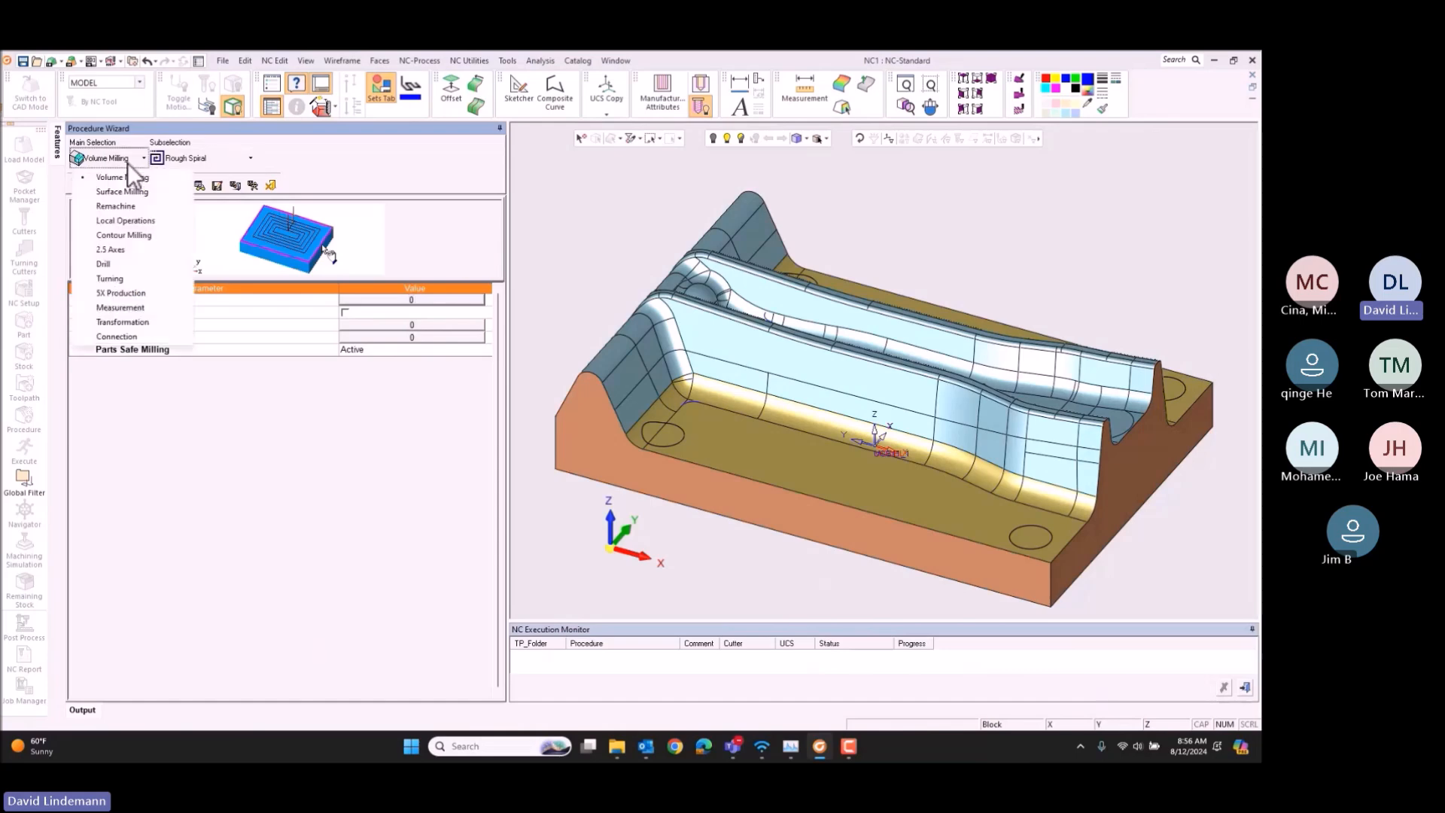
left_click(206, 160)
left_click(210, 158)
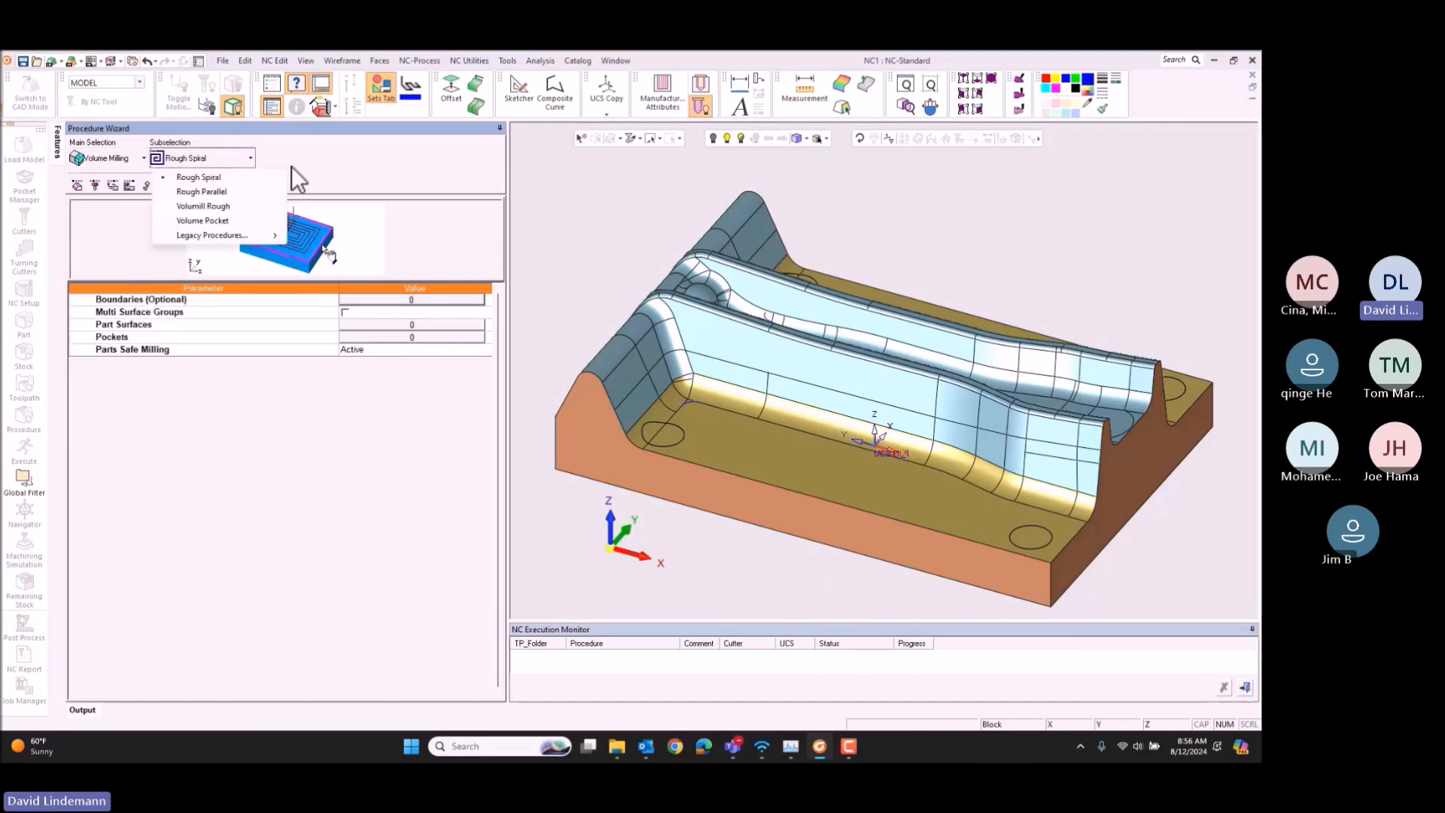
left_click(389, 159)
left_click(416, 323)
left_click_drag(368, 284, 1151, 629)
middle_click(593, 341)
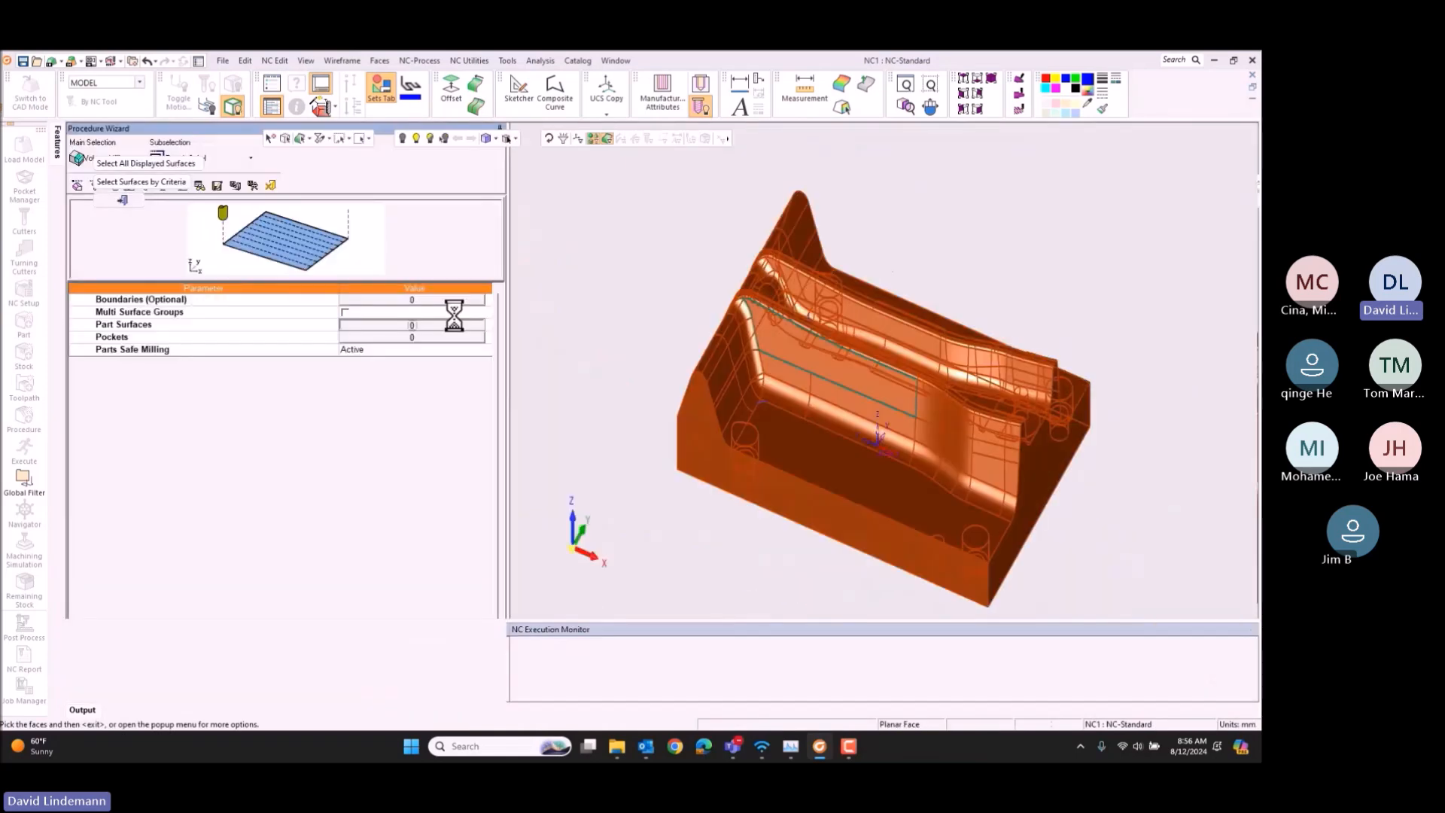
Step: Assign the 35MM BUTTON CUTTER 6R 70CLR to the roughing procedure
left_click(96, 184)
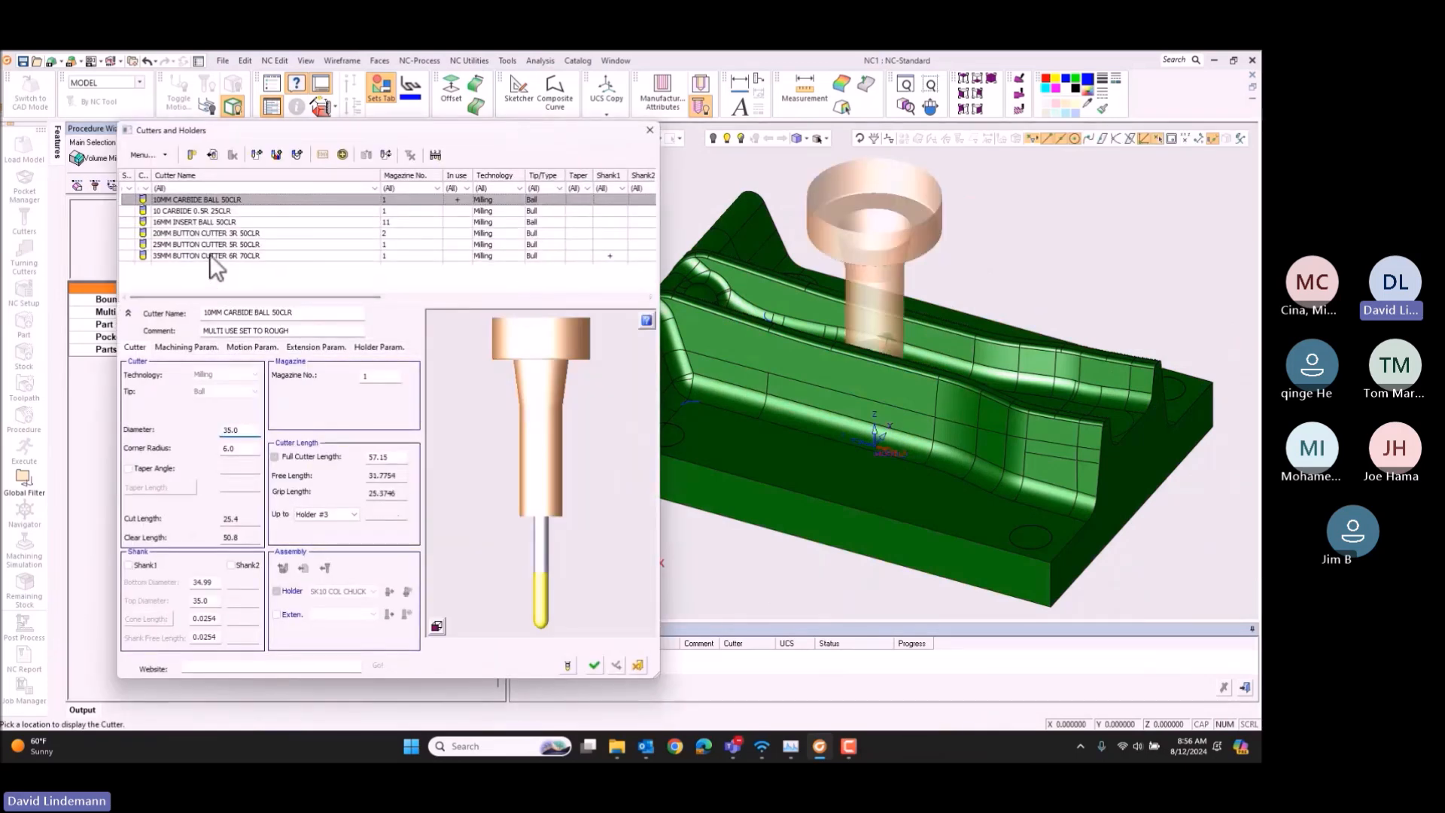
left_click(209, 255)
left_click(595, 665)
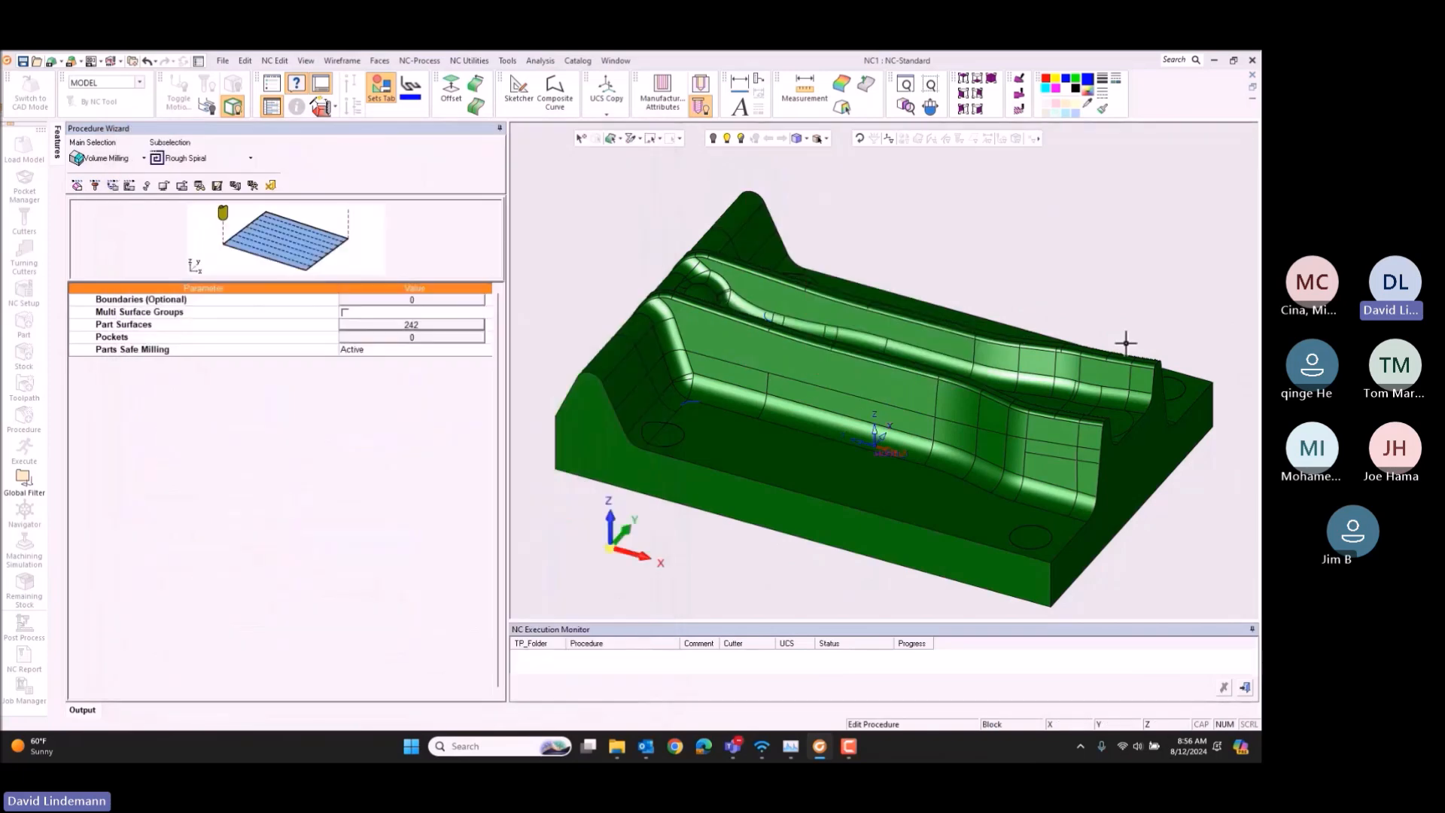
Step: Set the Internal Clearance to Optimized in the roughing procedure's Clearance & UCS parameters
left_click(113, 185)
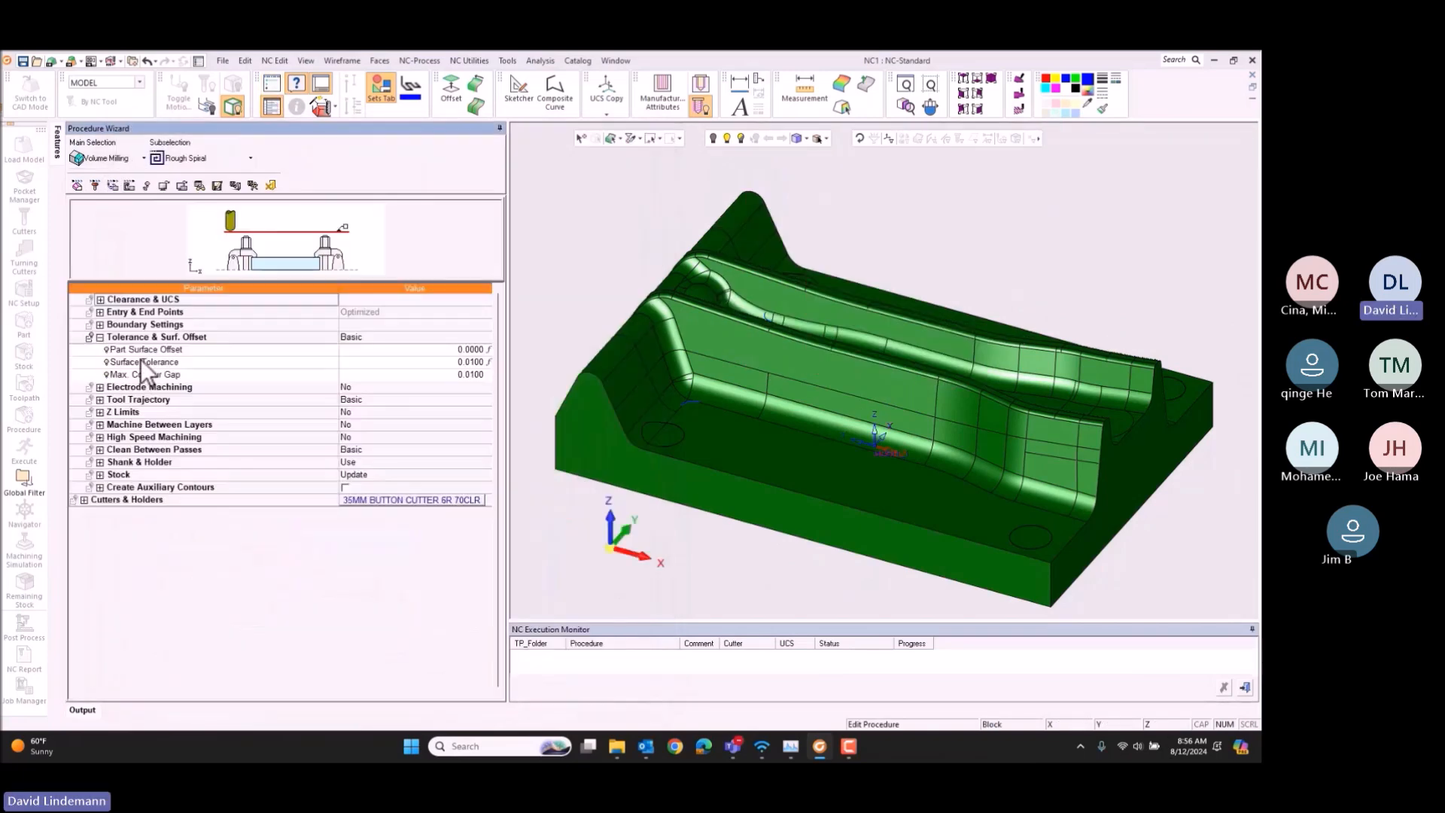
left_click(100, 299)
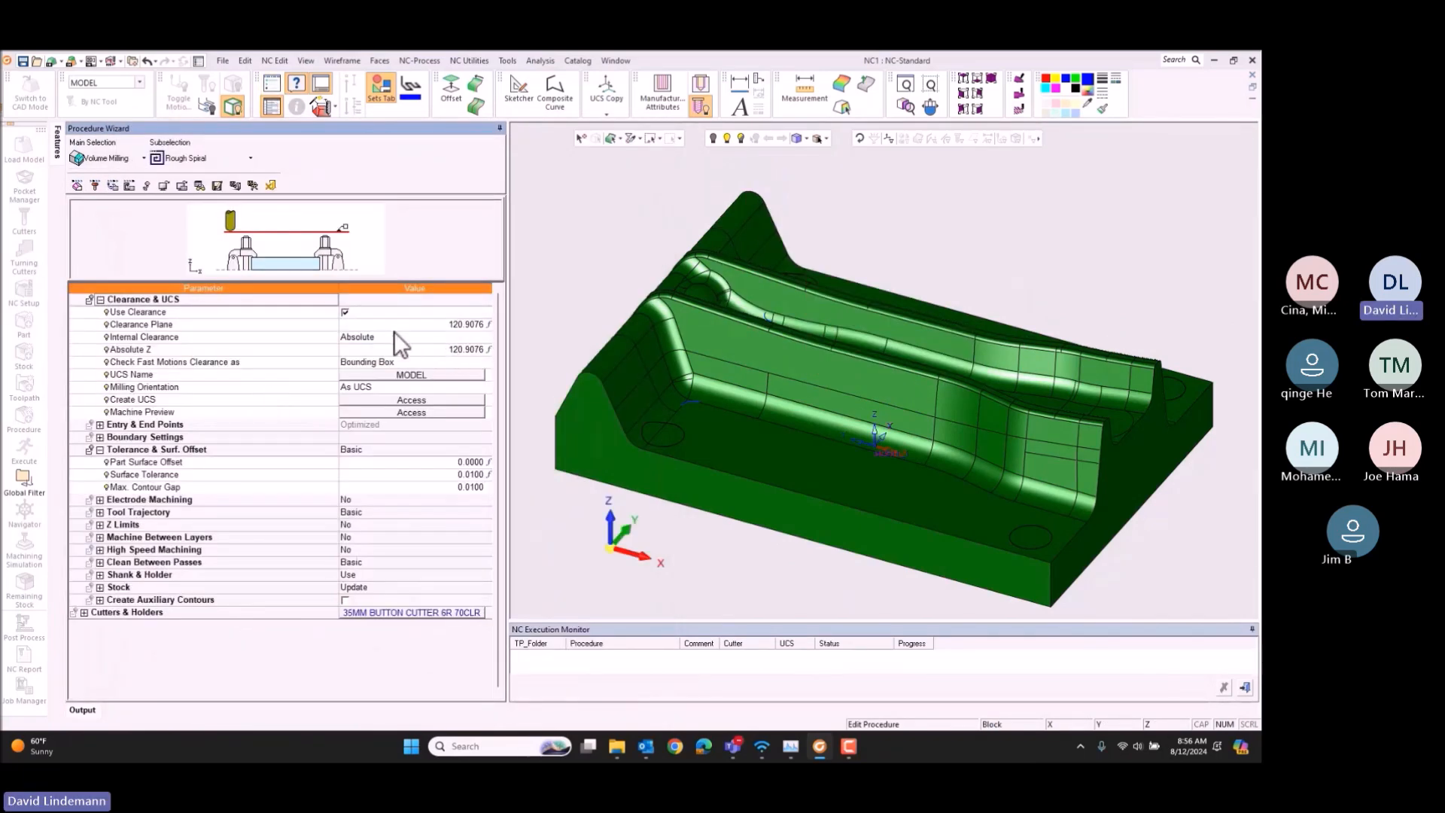
left_click(395, 331)
left_click(389, 351)
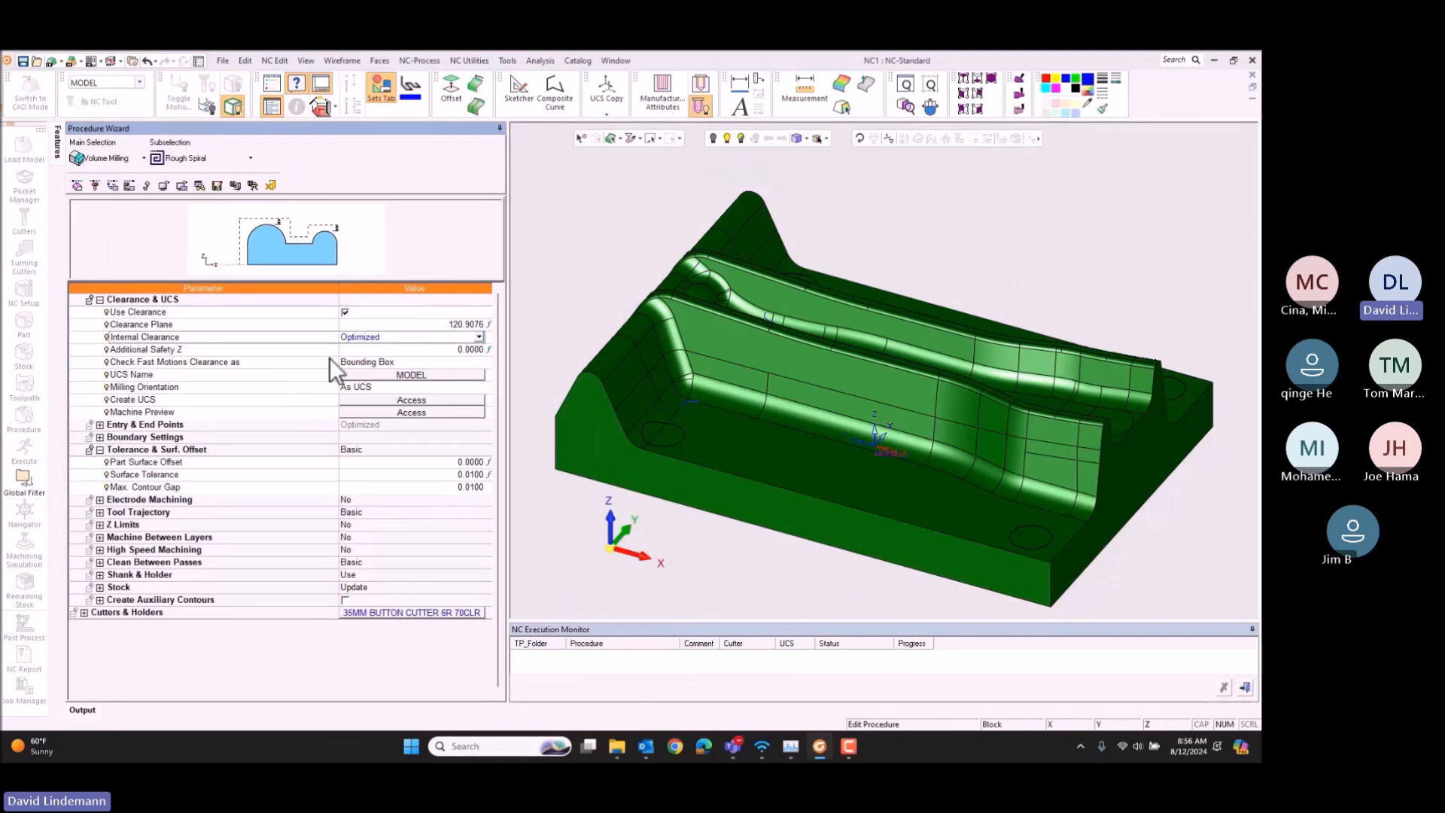
Step: Set the Part Surface Offset to 2 in the roughing procedure's Tolerance & Surf. Offset parameters
left_click(100, 298)
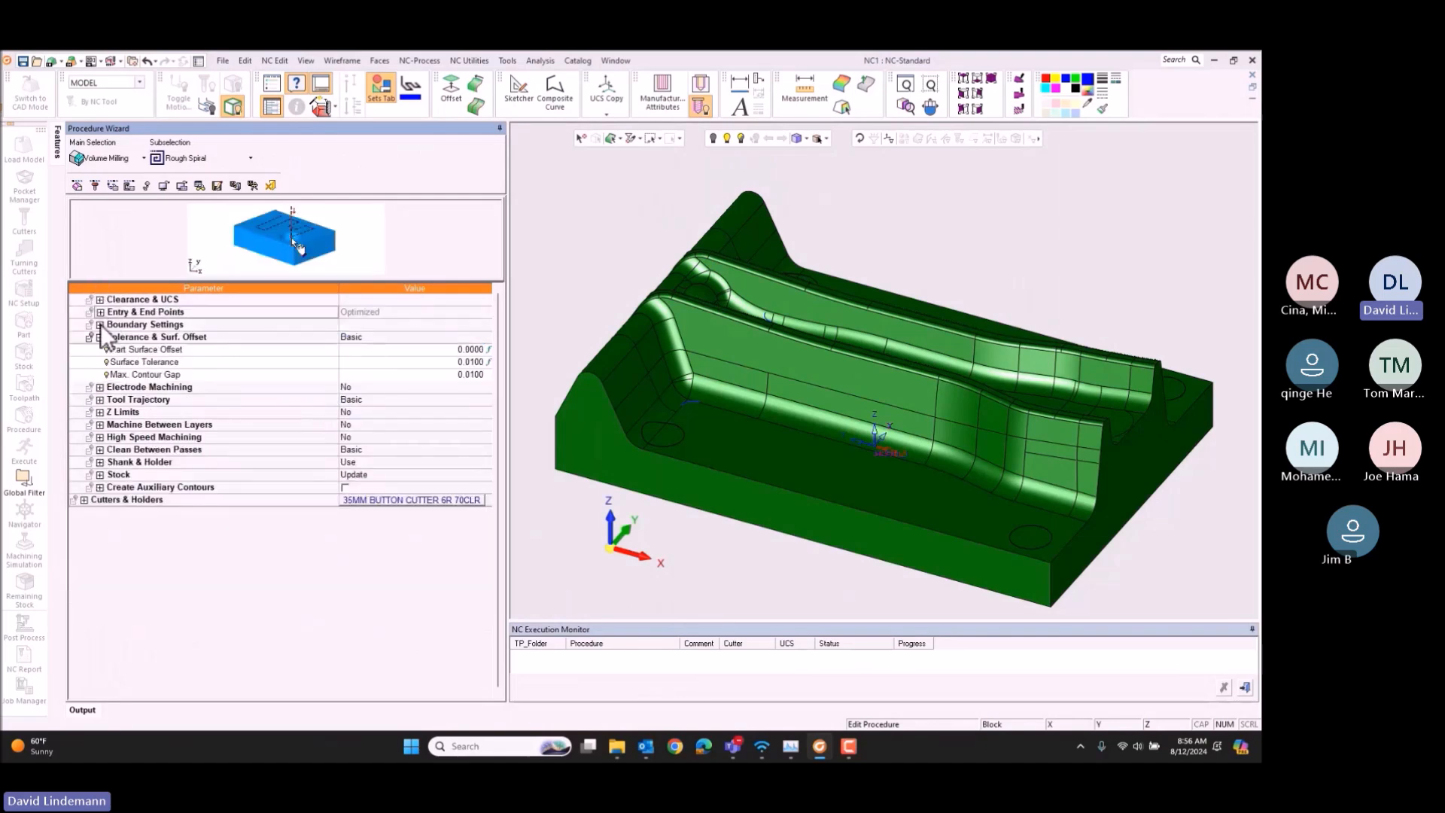
left_click(100, 325)
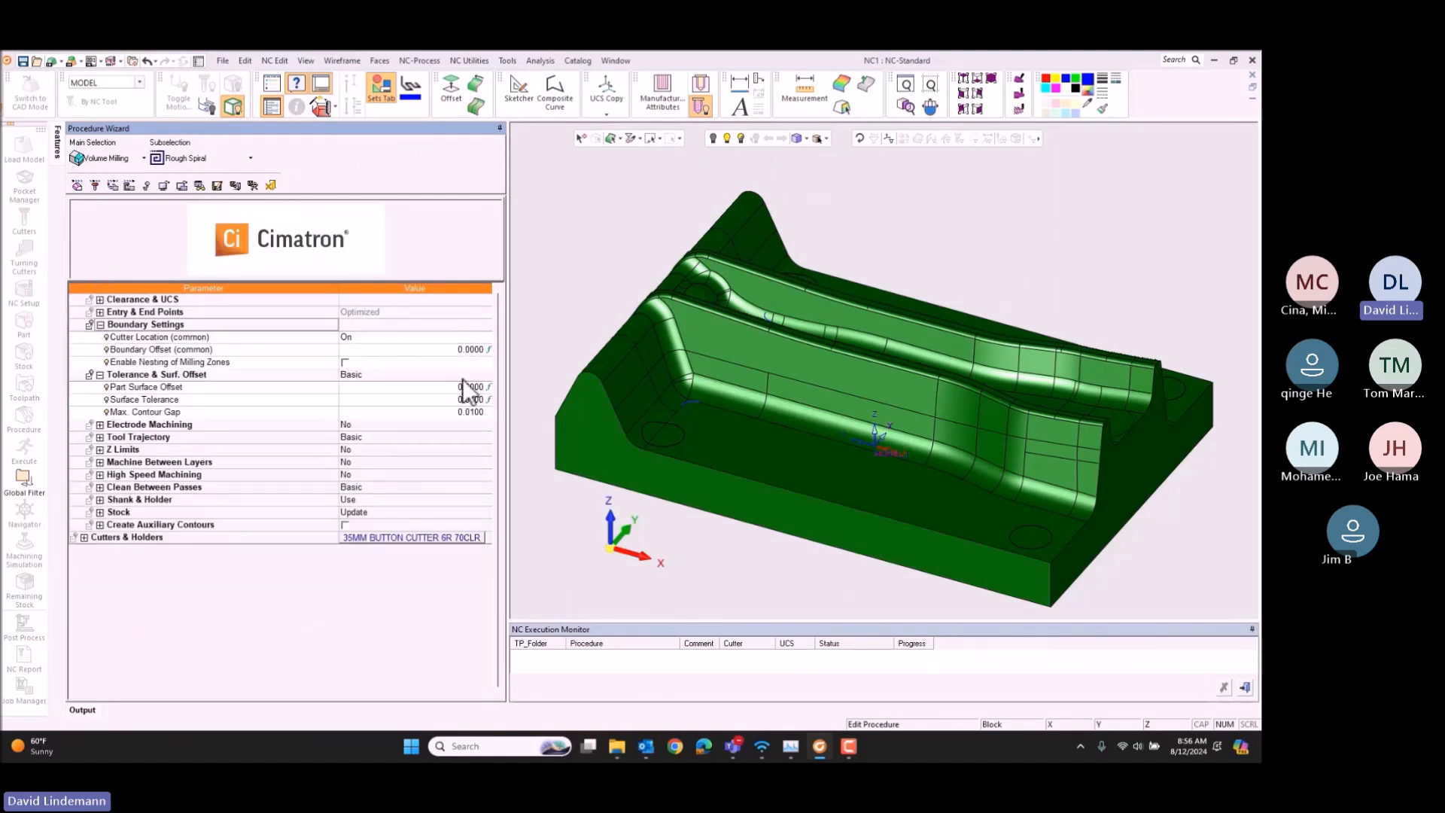
left_click(100, 324)
left_click(417, 351)
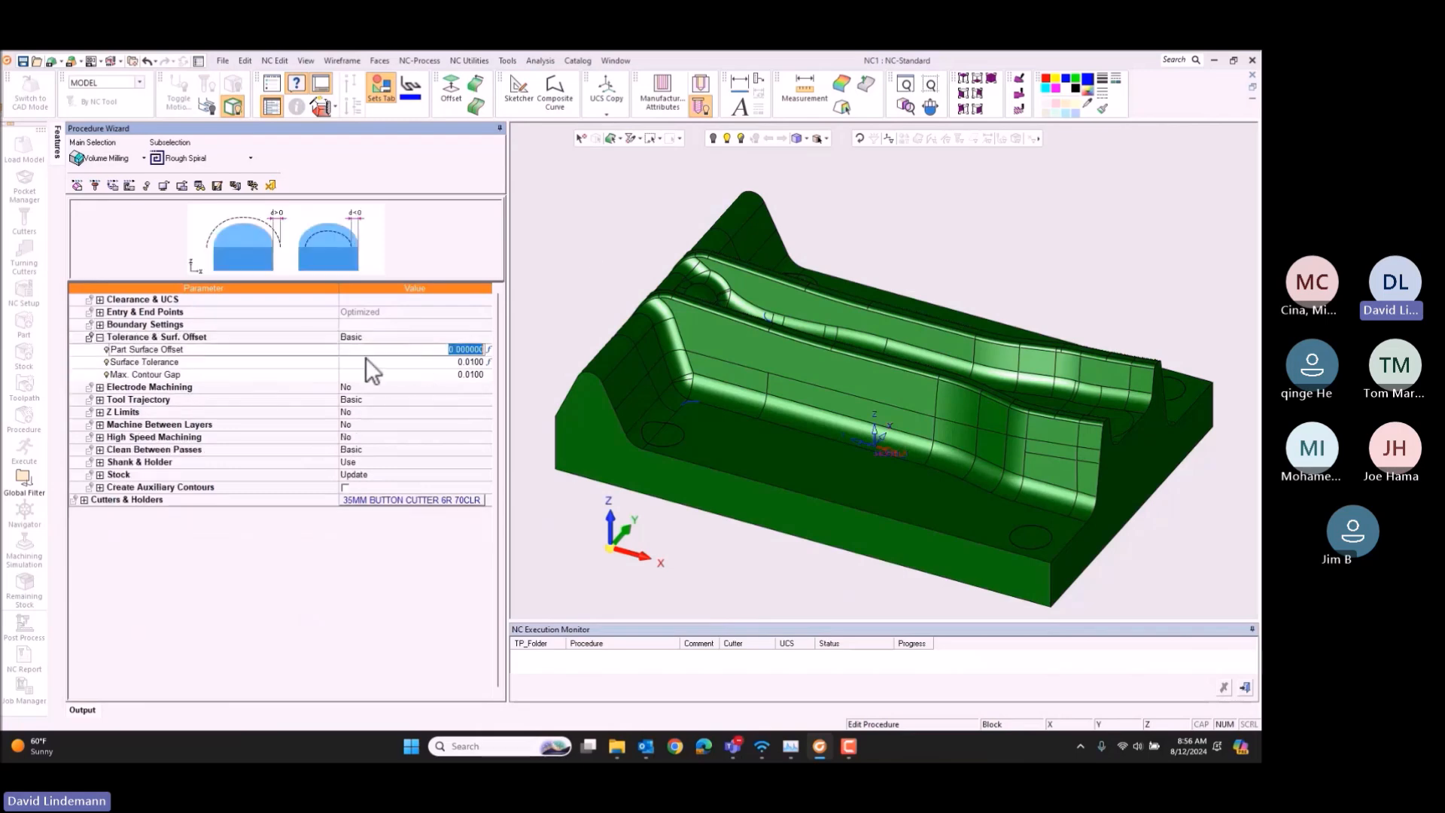
type("2")
key("Return")
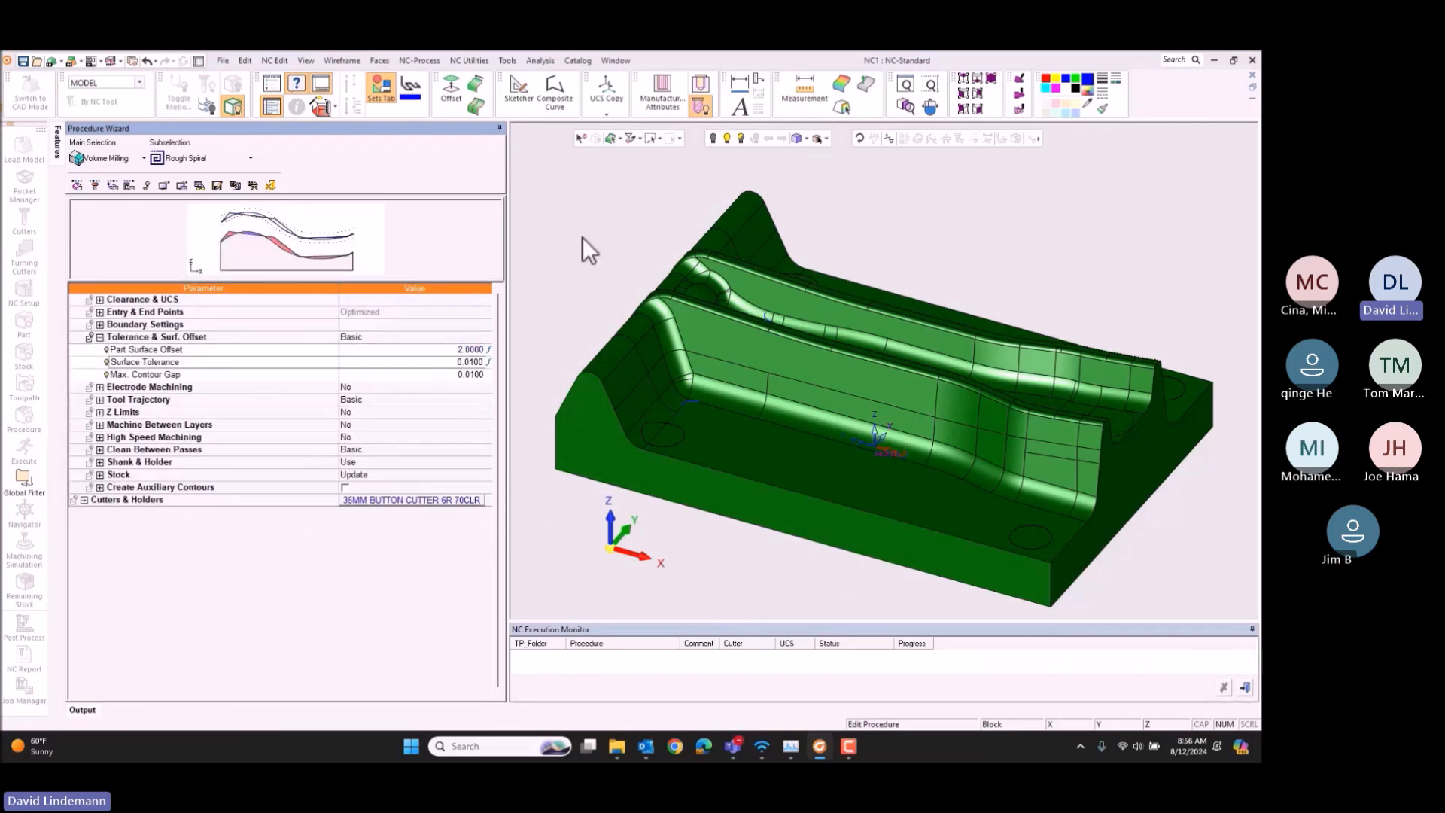
Step: Preview the remaining stock and the excessive material for the roughing procedure, and hide both previews after inspecting them
left_click(198, 185)
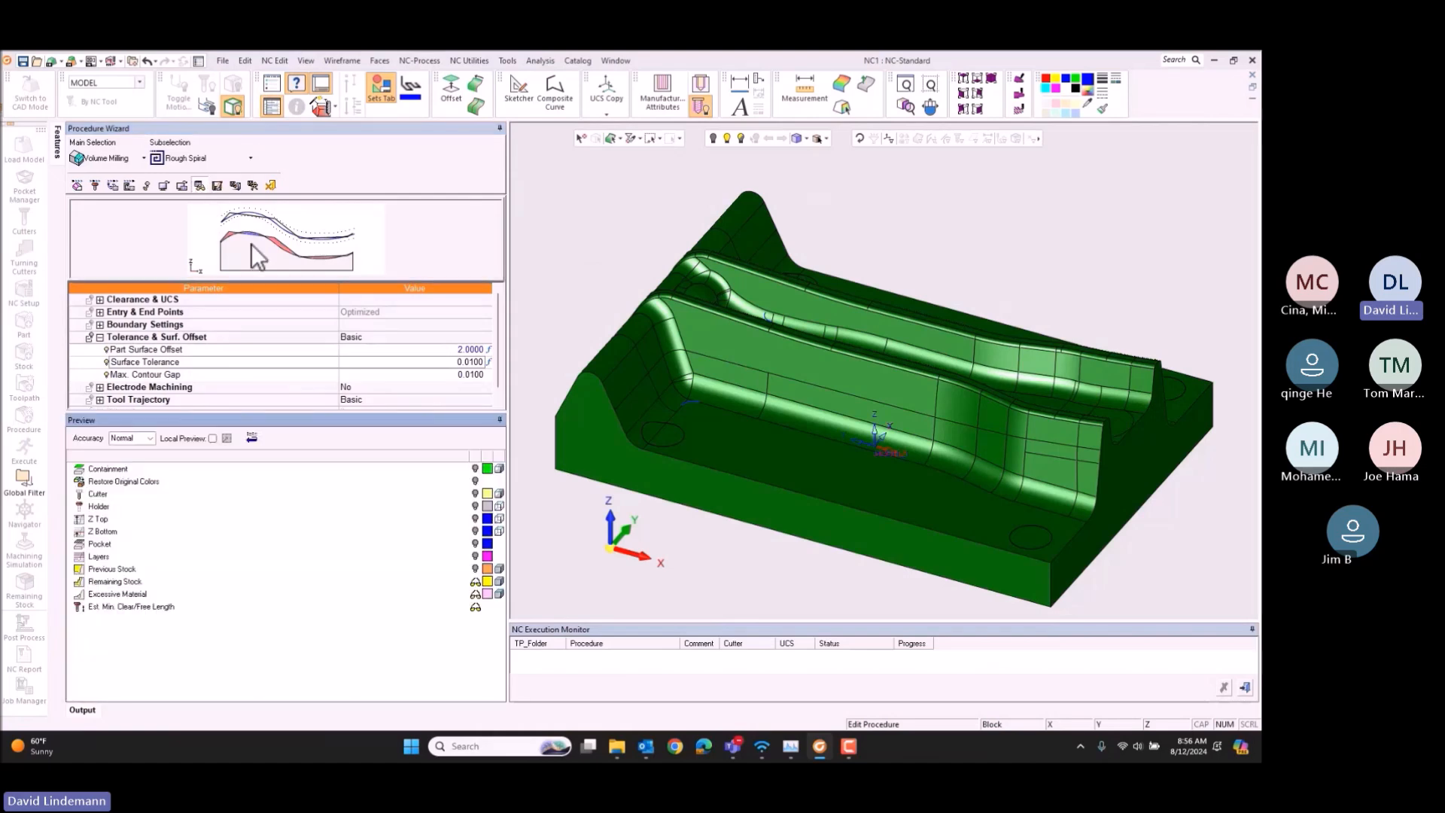
left_click(475, 571)
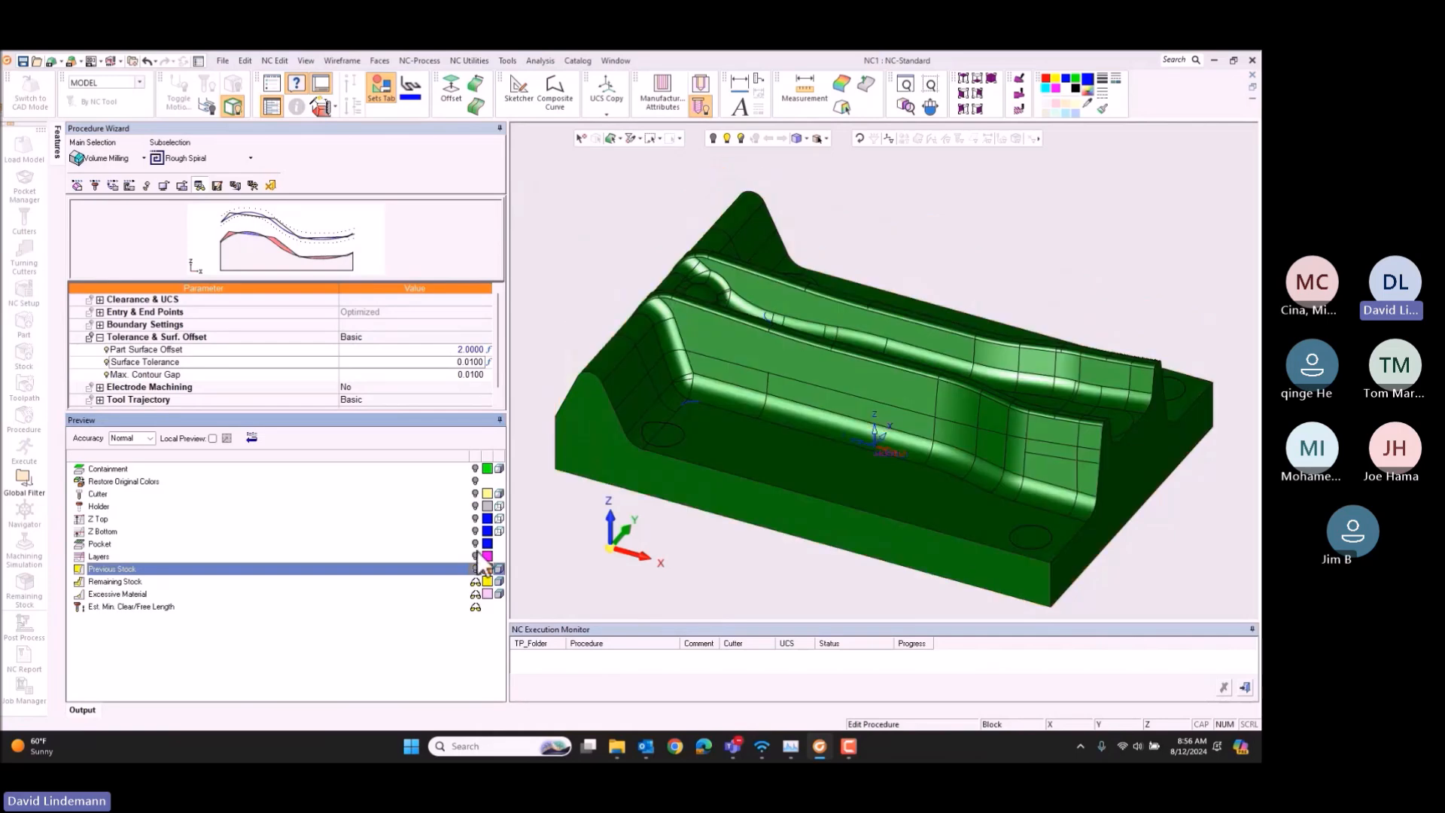
left_click(475, 581)
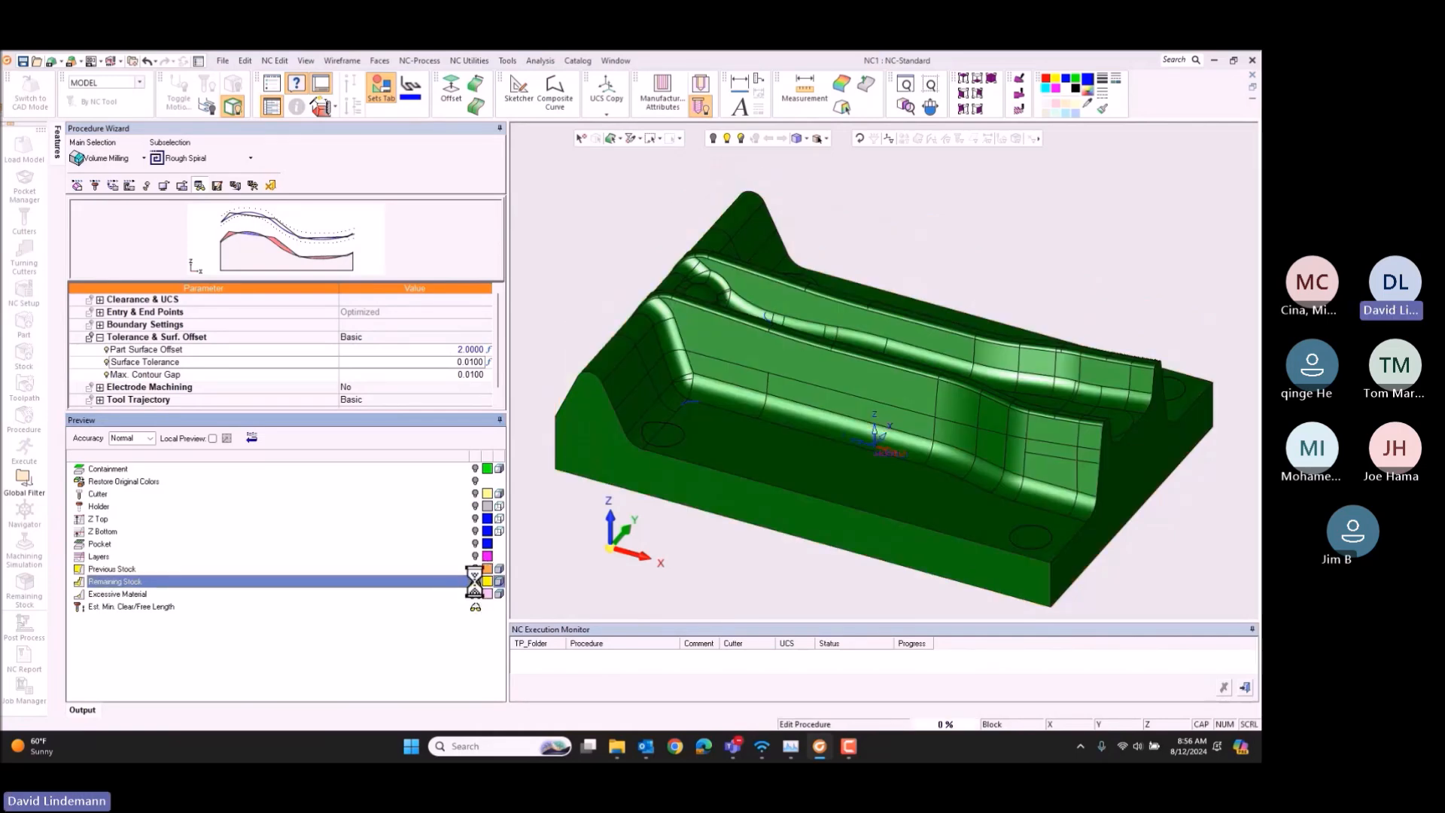
middle_click_drag(841, 361, 881, 298)
left_click(476, 583)
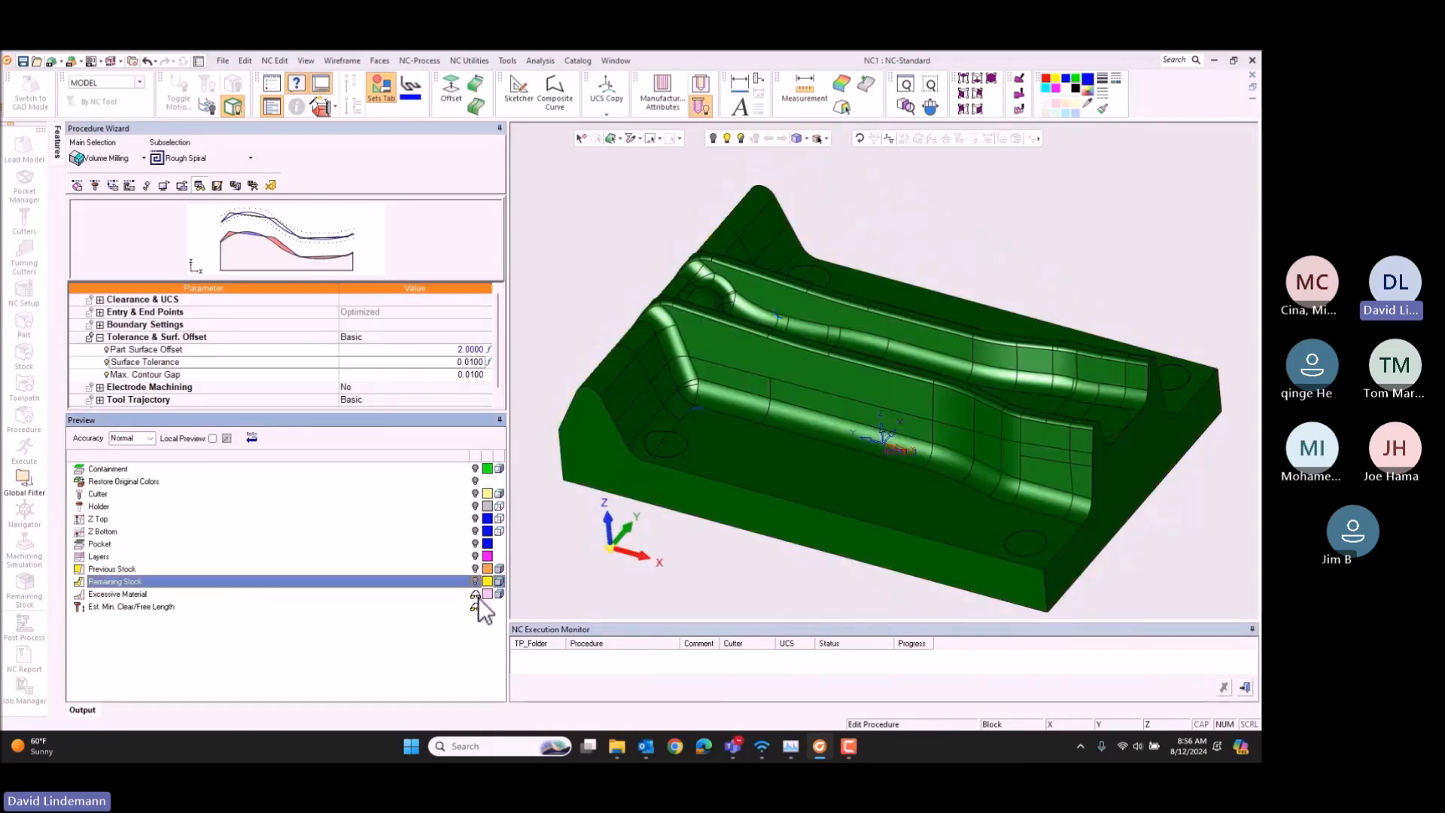
left_click(475, 594)
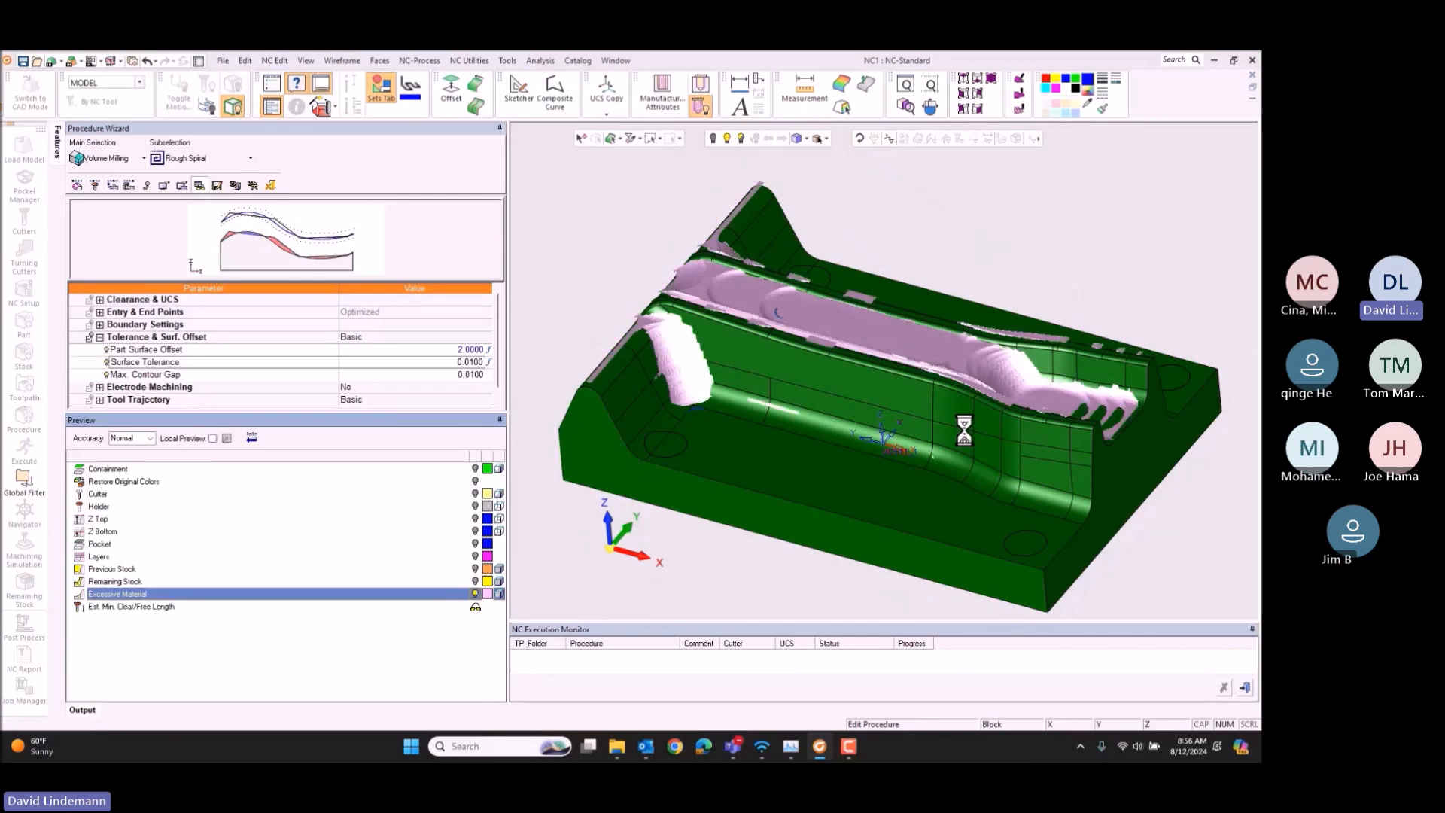
middle_click_drag(965, 432, 970, 359)
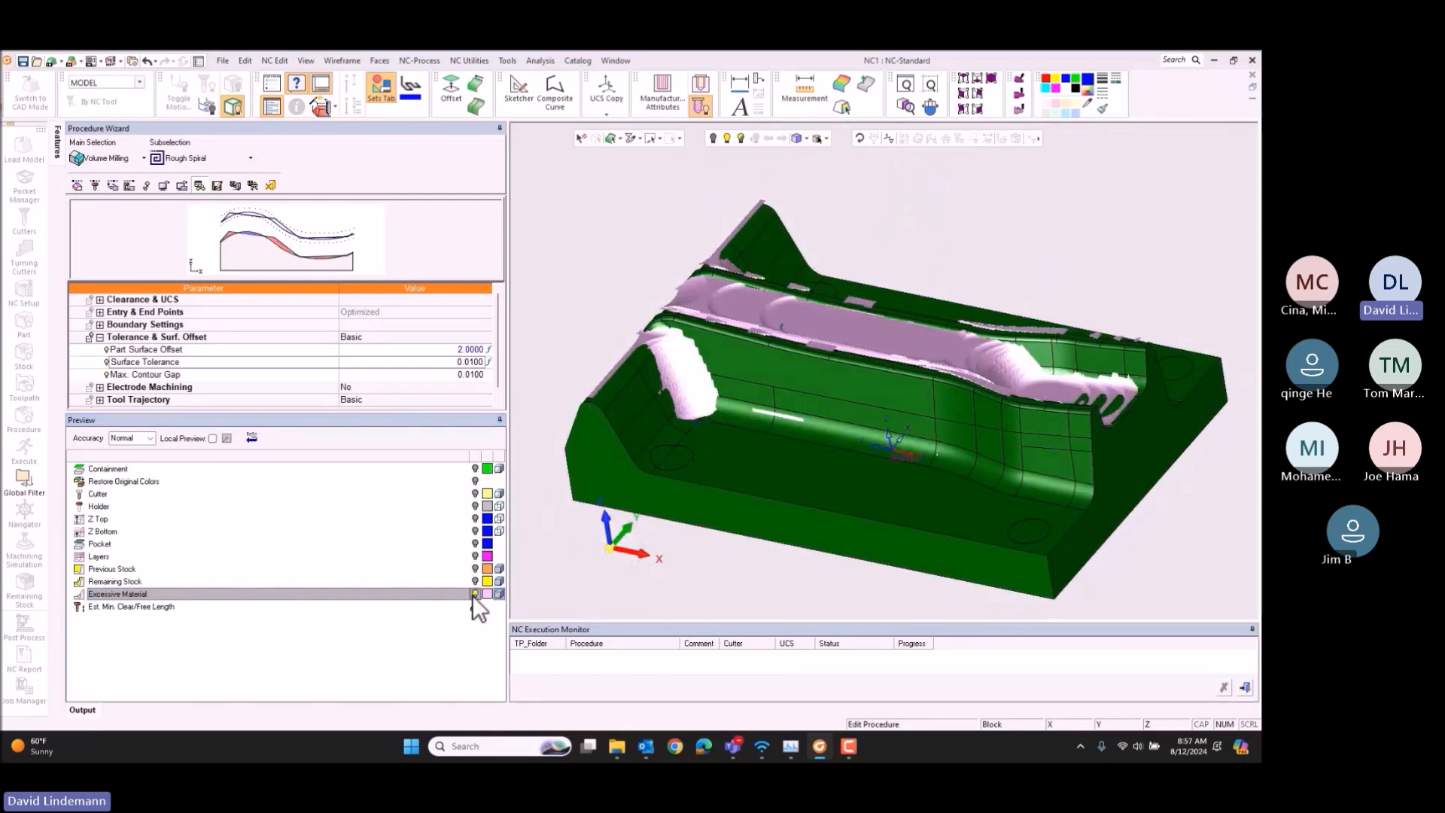
left_click(473, 594)
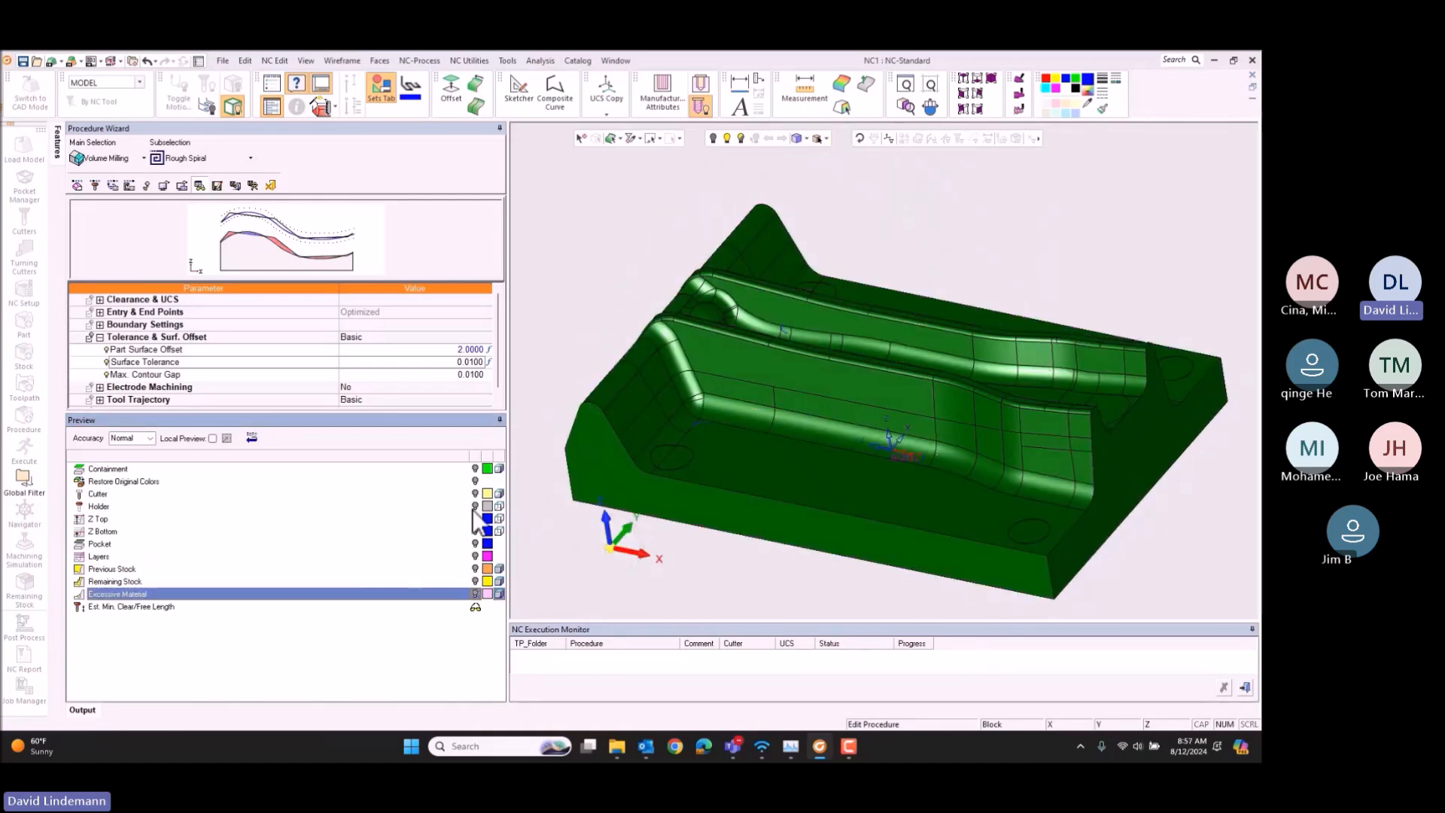
Step: Save and calculate the Rough Spiral procedure and inspect its toolpath over the die
left_click(253, 185)
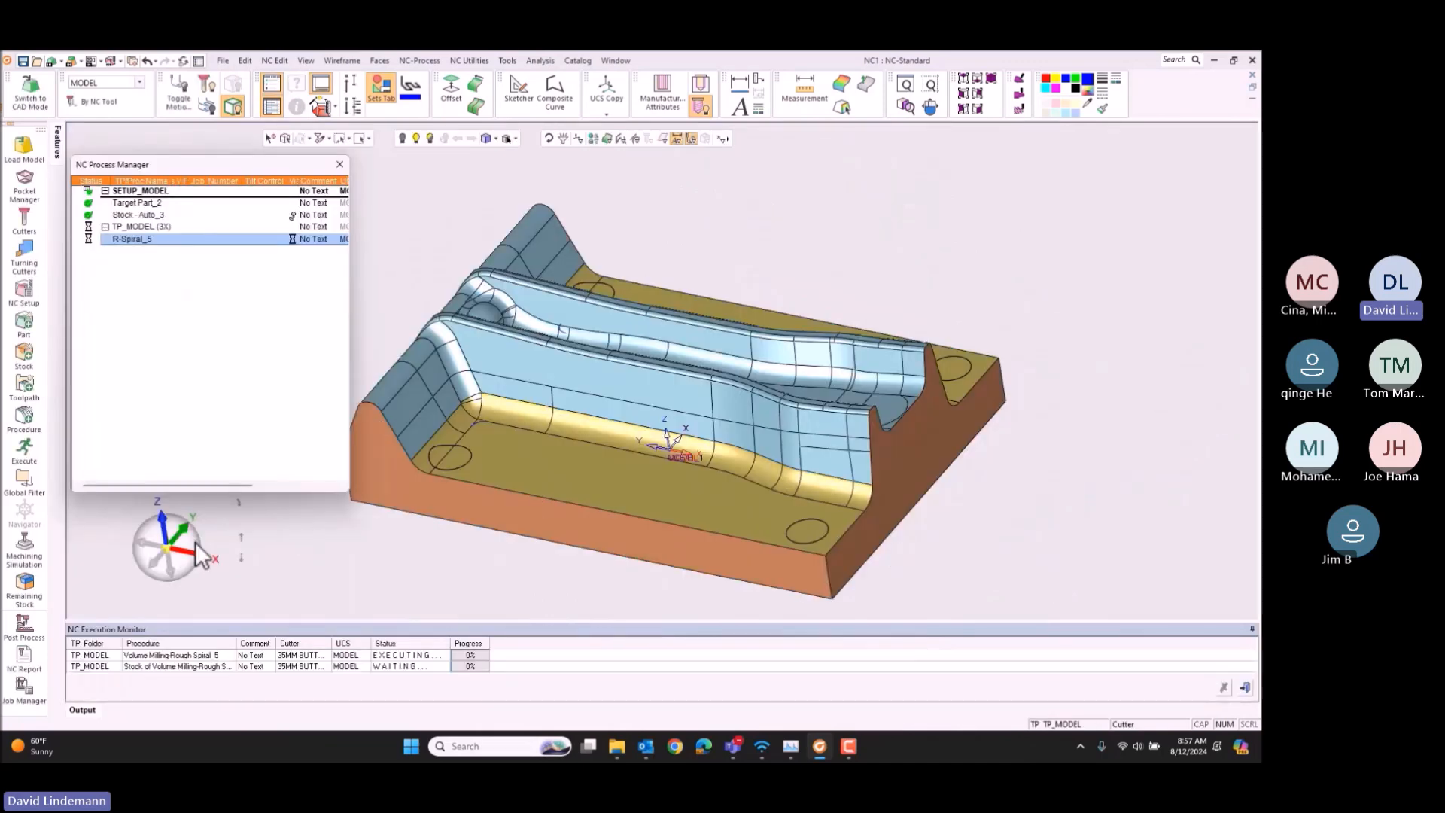
left_click(196, 543)
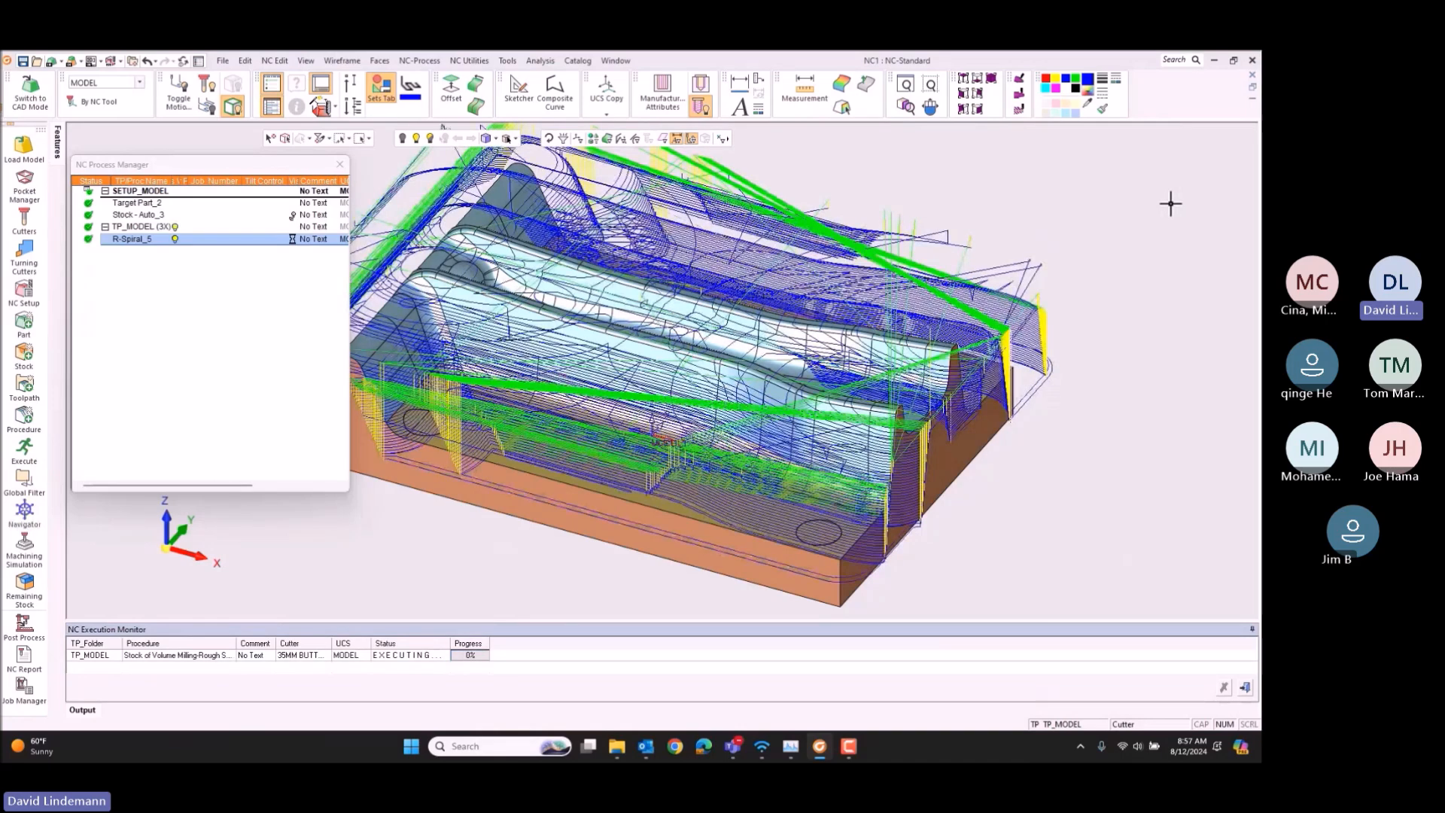
right_click_drag(755, 378, 808, 369, "ctrl")
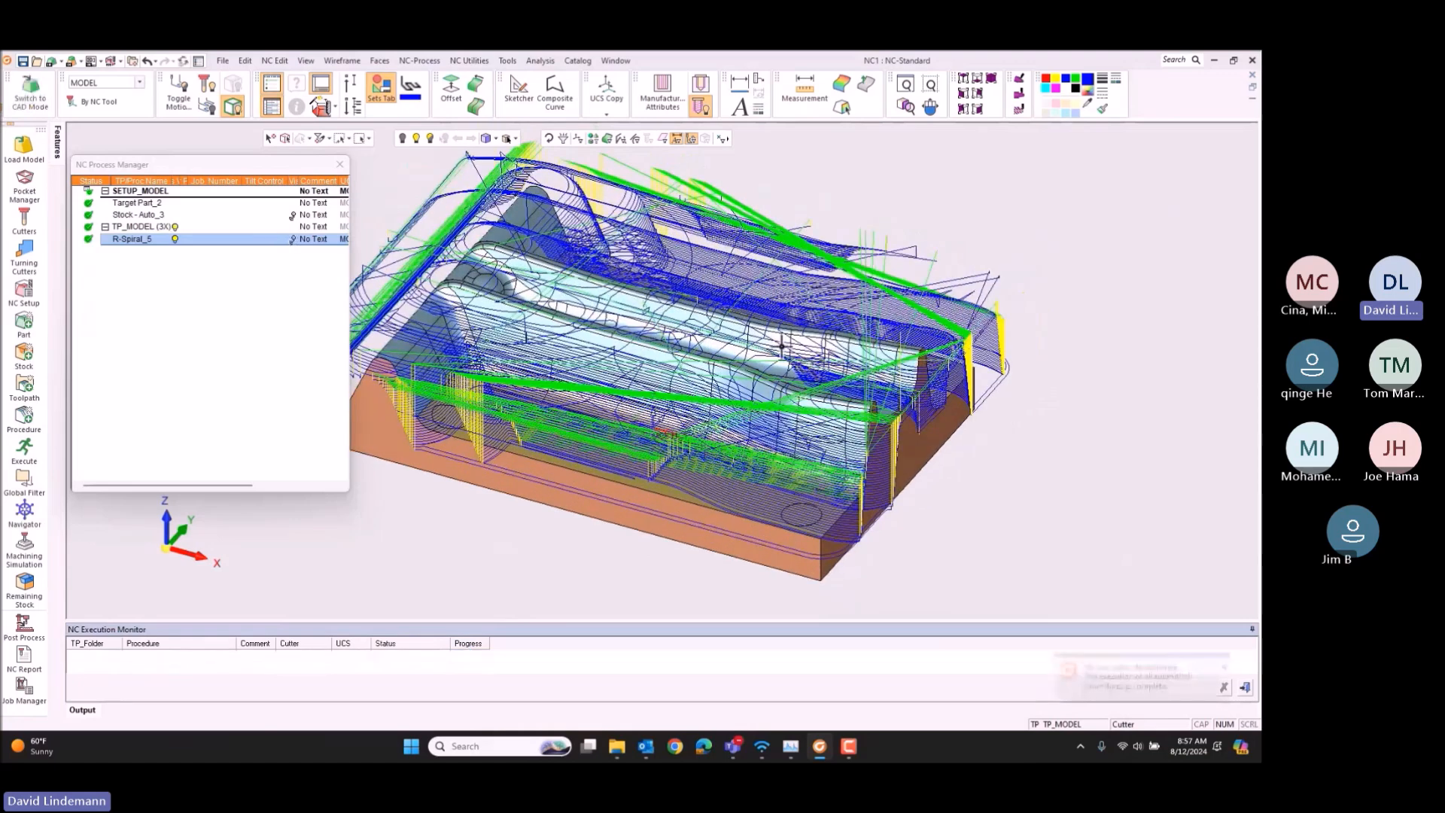
middle_click_drag(741, 356, 814, 384, "ctrl")
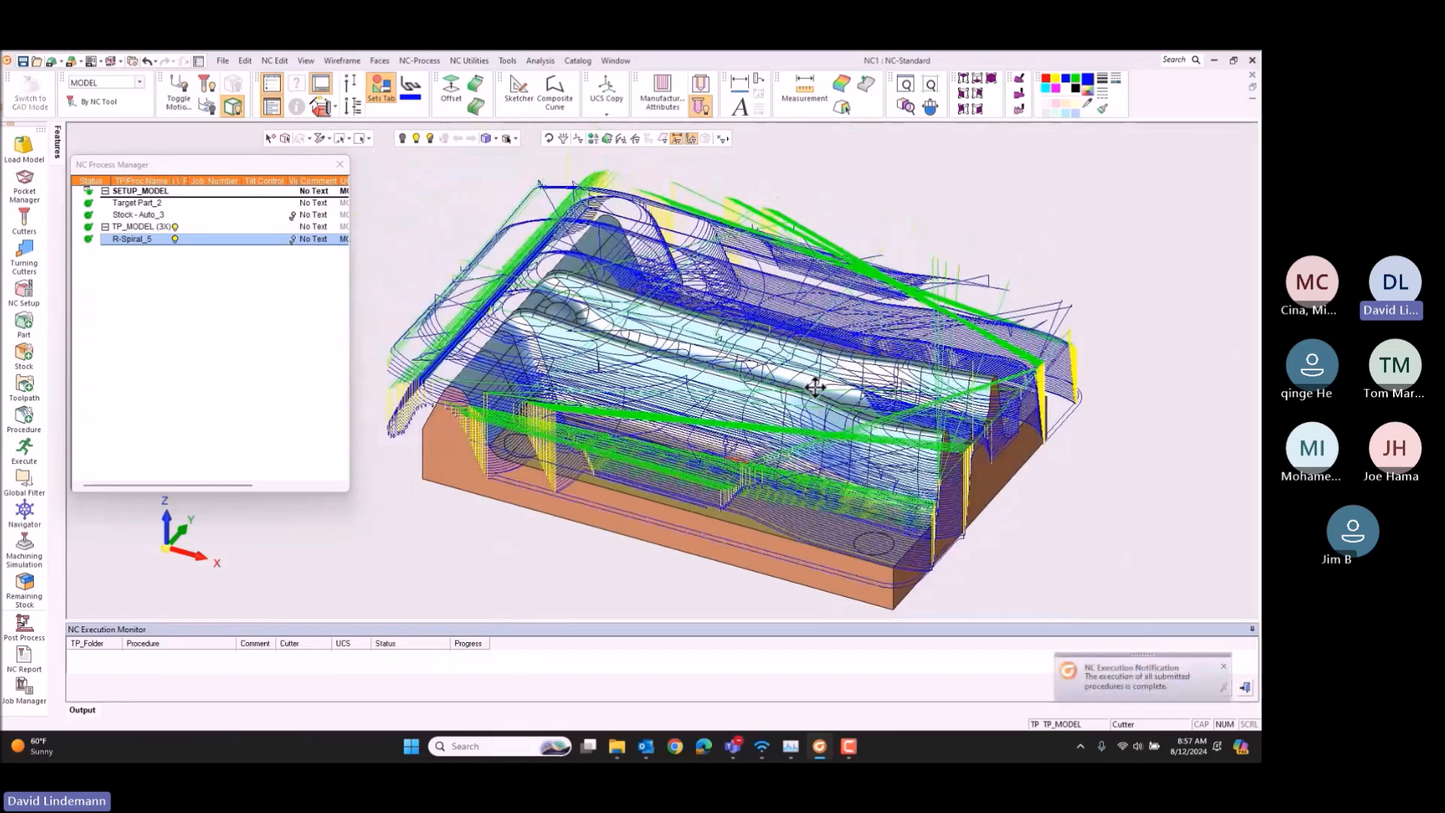
Step: Hide all Air Motions of the displayed toolpath with the Global Filter
left_click(24, 481)
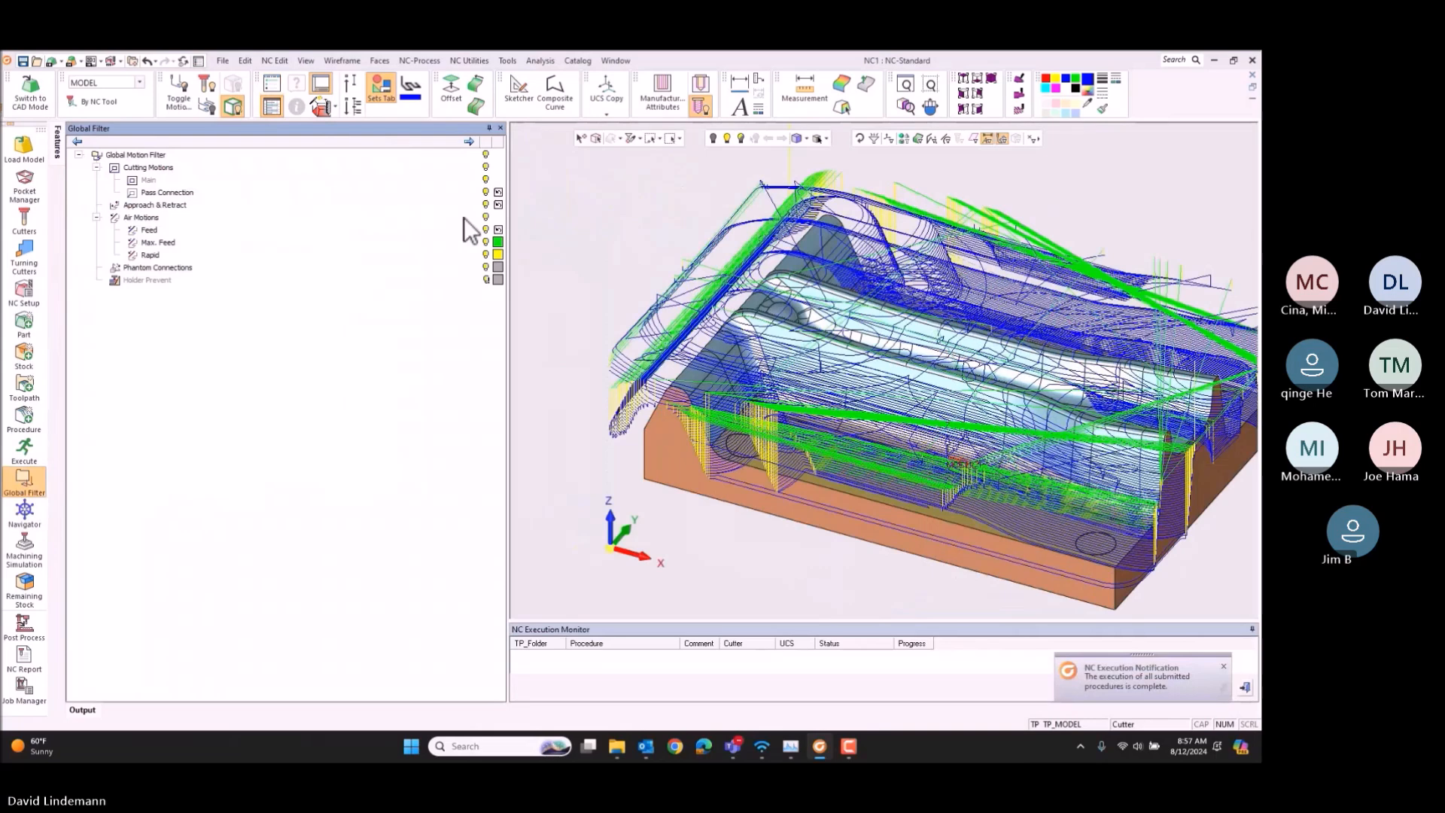
left_click(486, 217)
left_click(656, 201)
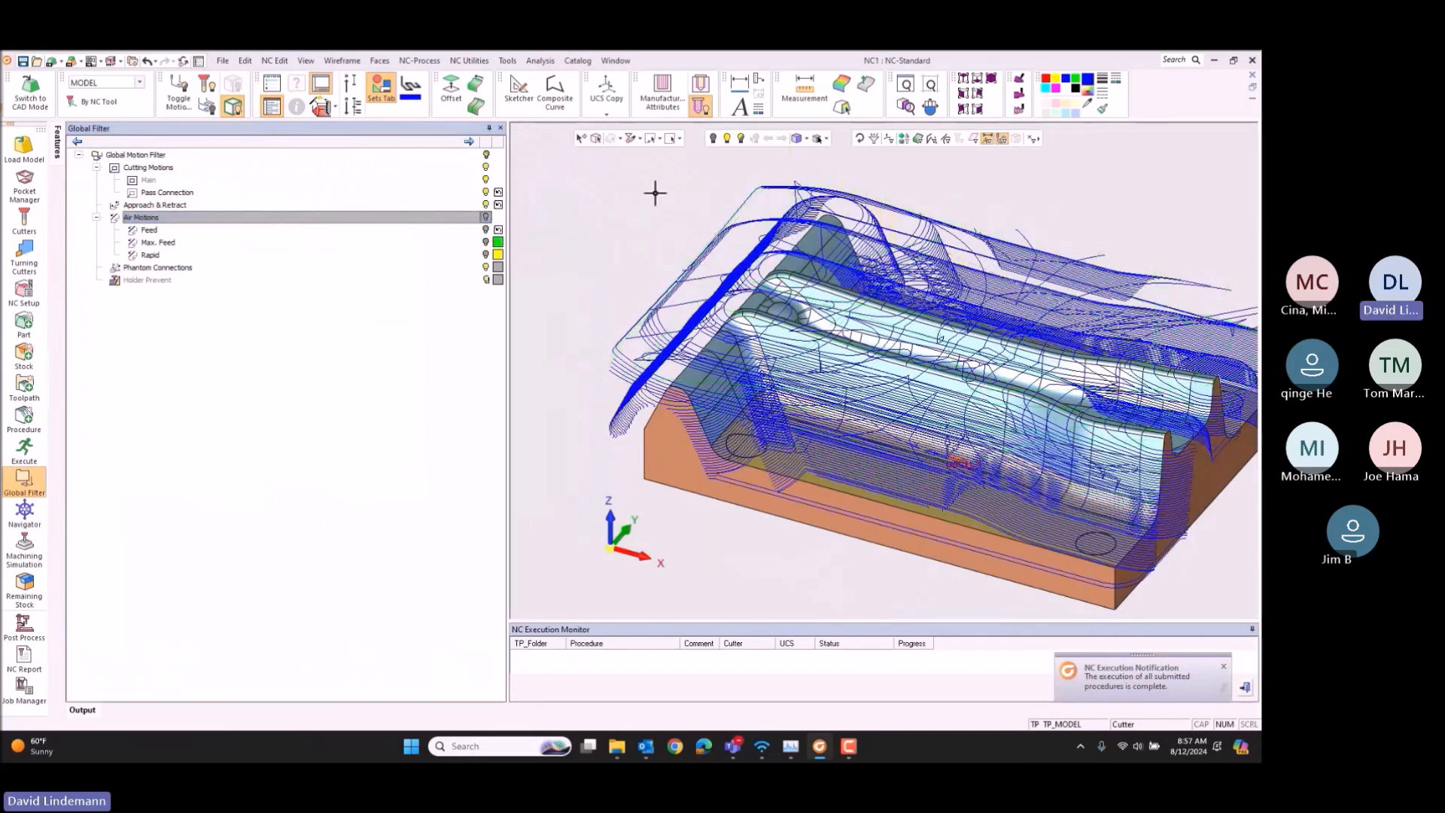
left_click(29, 487)
Step: Hide the roughing toolpath, then show its resulting stock on the die and hide it again
left_click(175, 238)
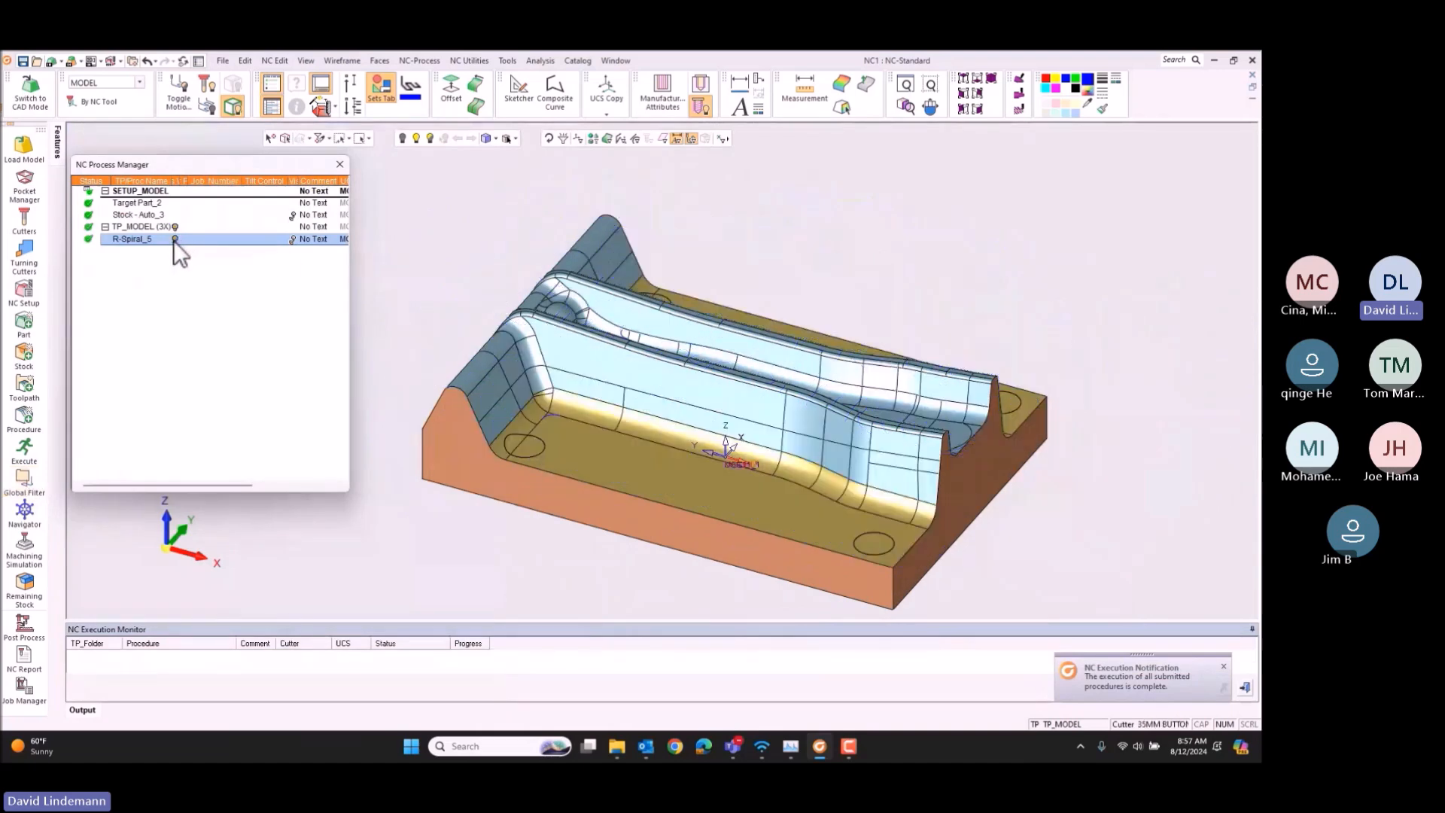
left_click(292, 238)
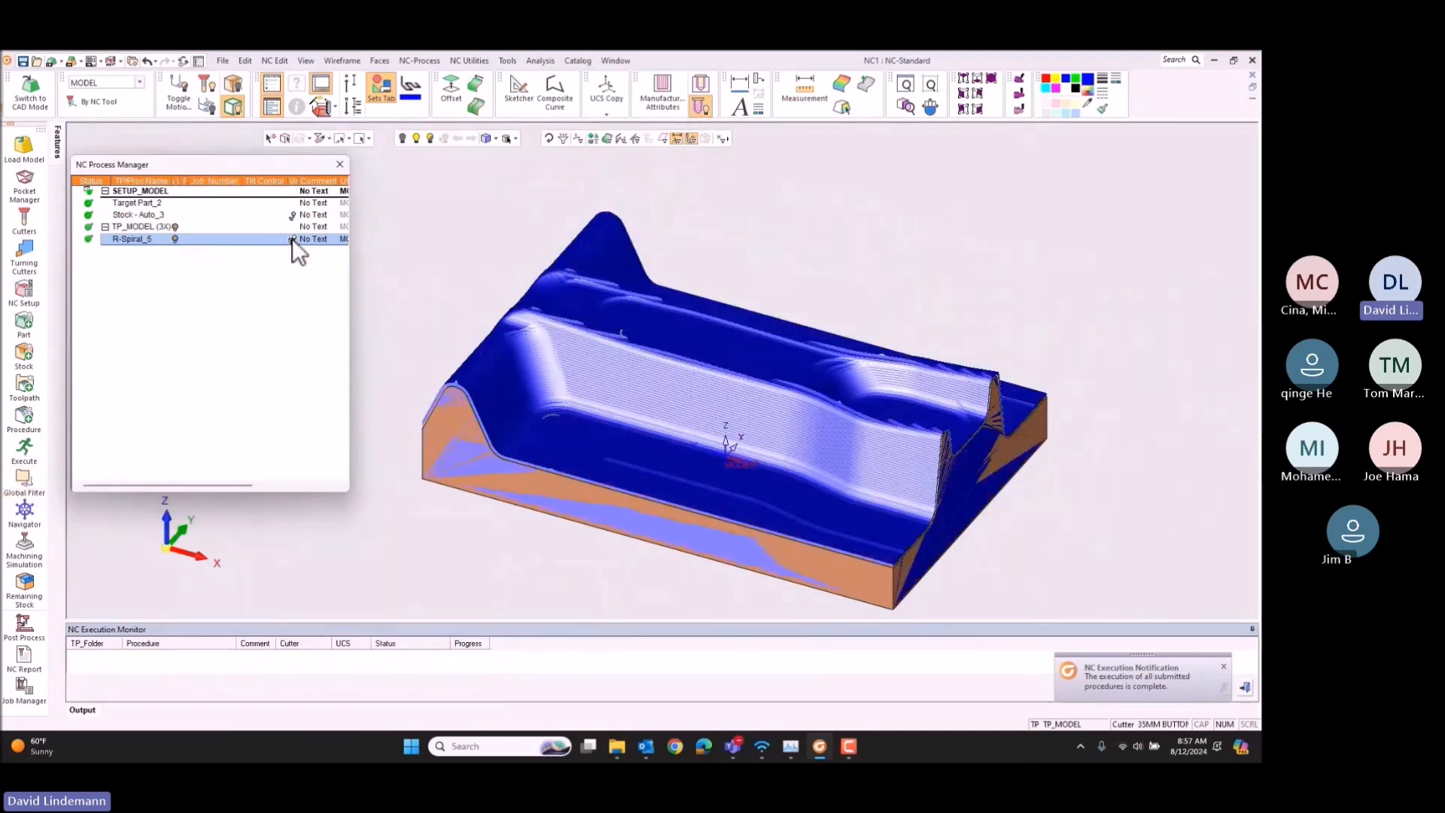
left_click(292, 237)
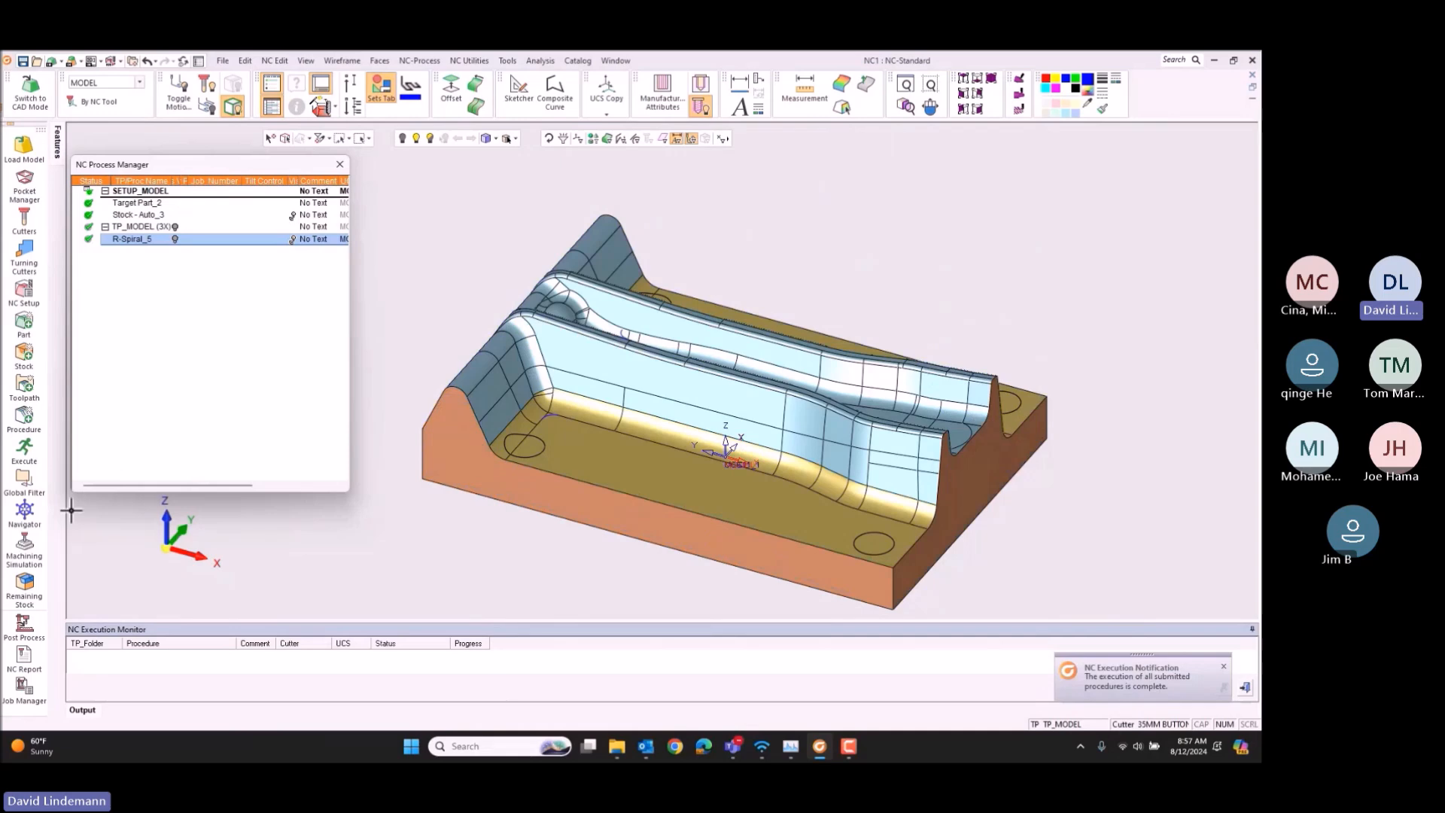
Step: Start another Rough Spiral procedure and assign the 25MM BUTTON CUTTER 5R 50CLR to it
left_click(34, 429)
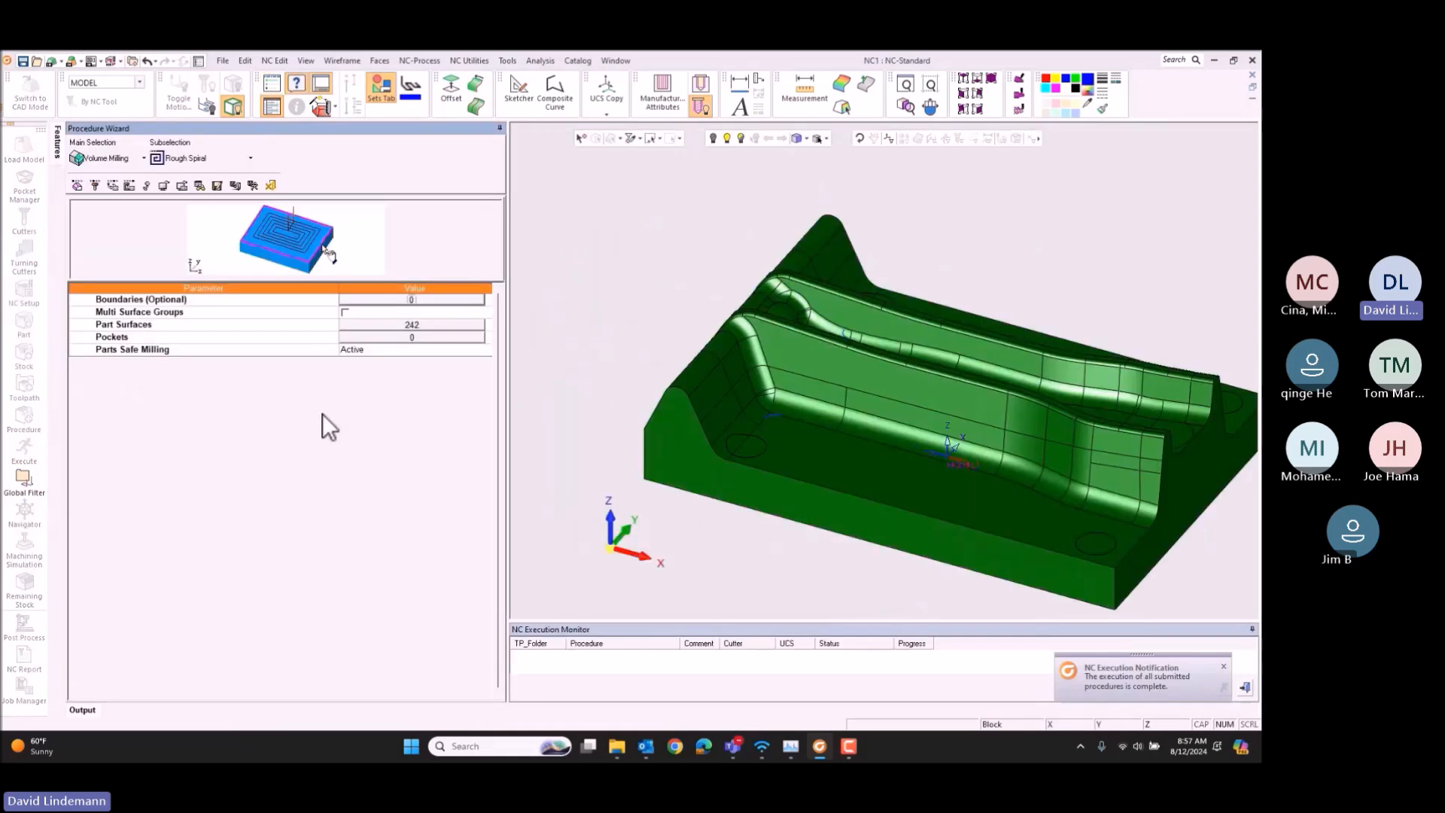
left_click(95, 185)
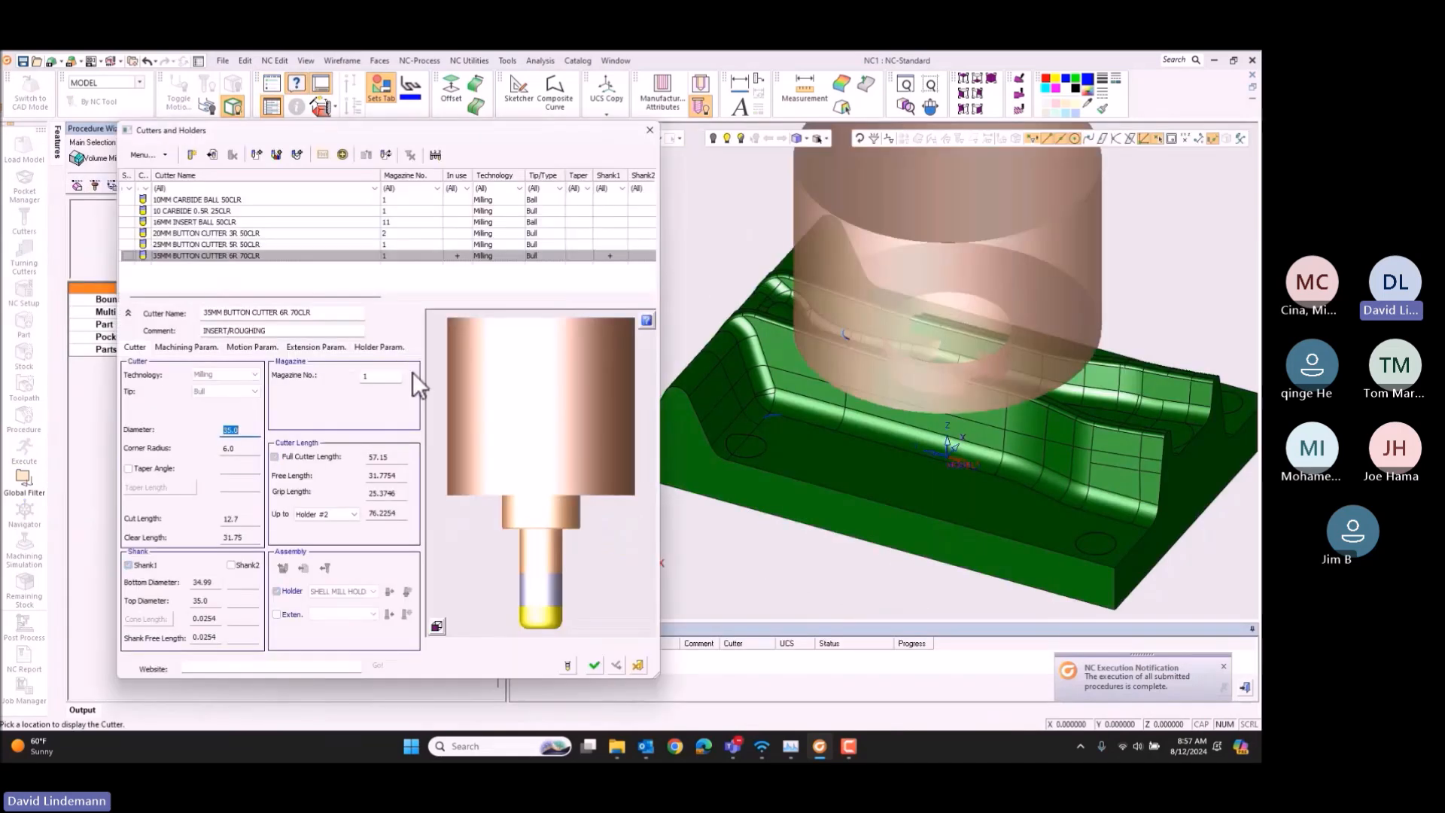
left_click(232, 247)
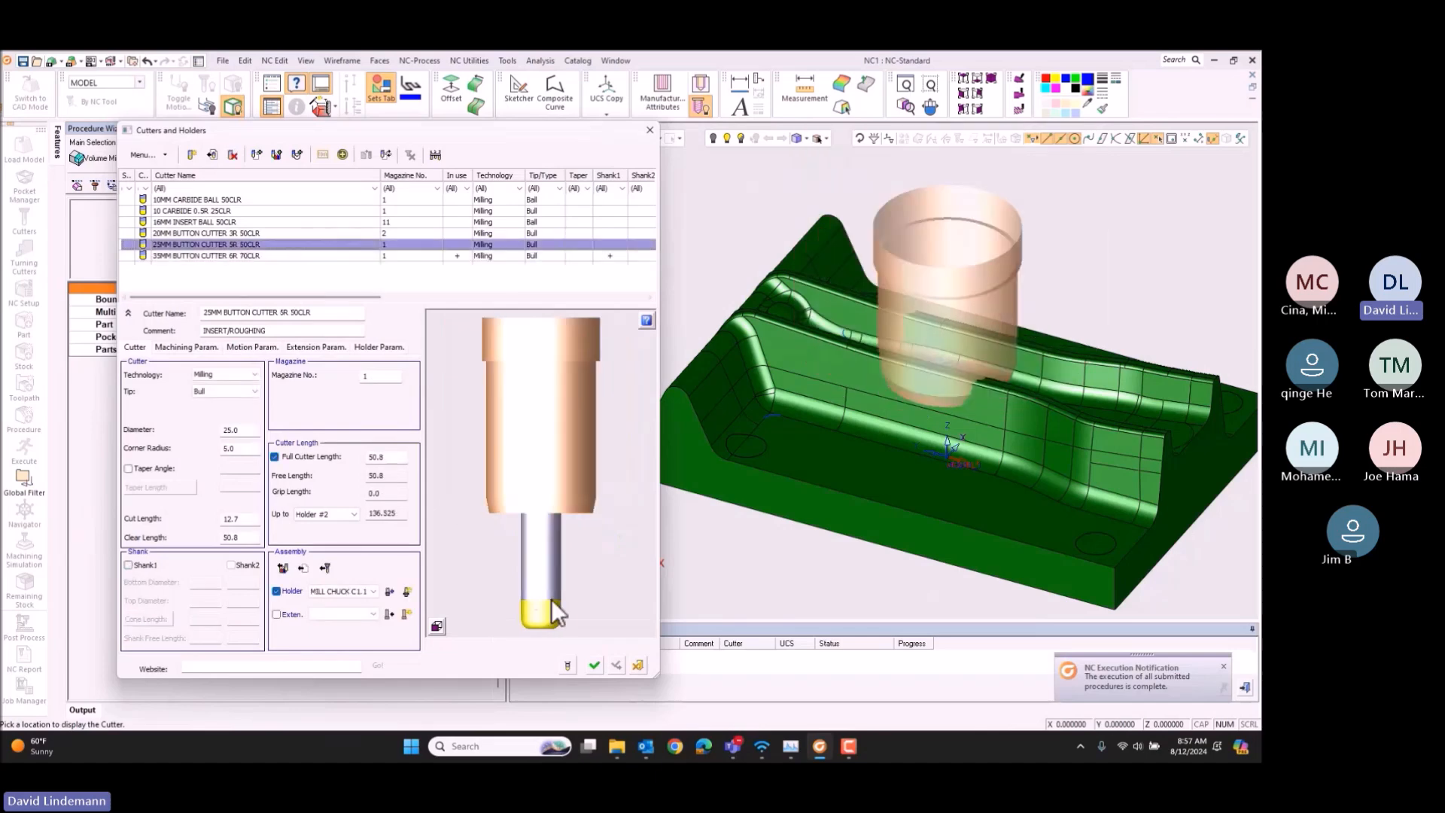
left_click(594, 665)
Step: Preview the remaining stock and the excessive material left on the die by the 25 mm button cutter
left_click(201, 185)
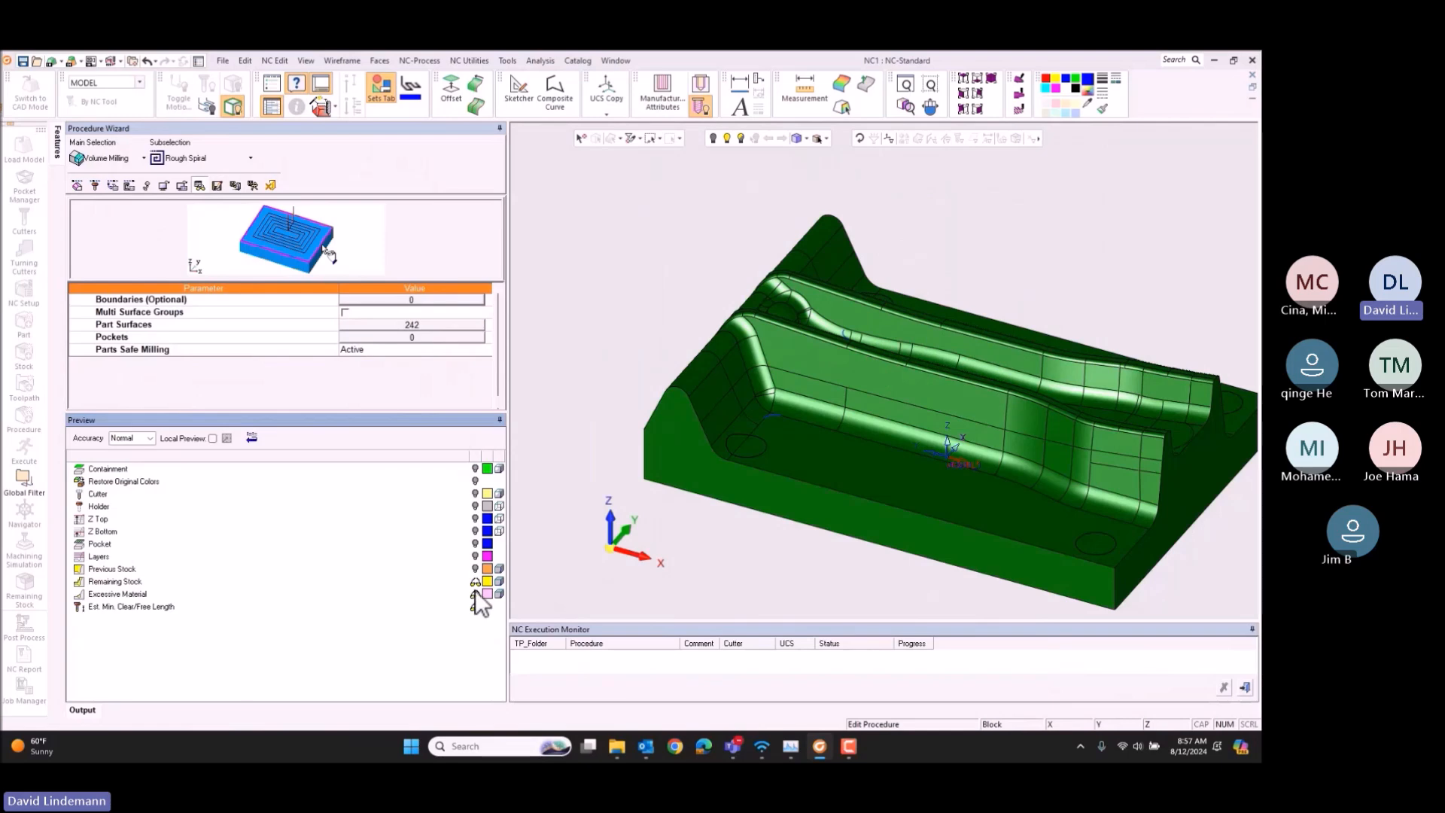
left_click(475, 580)
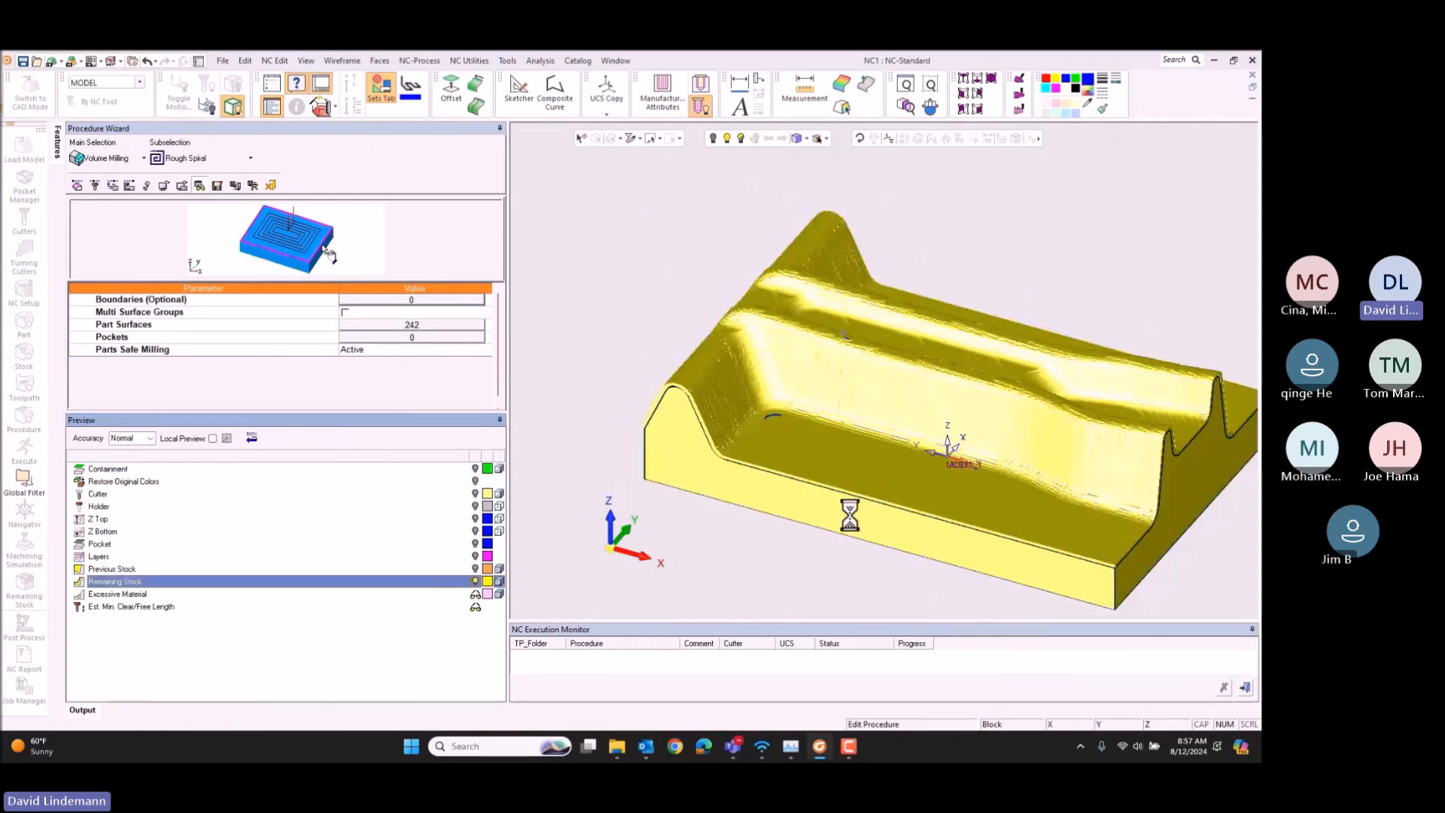
left_click(474, 593)
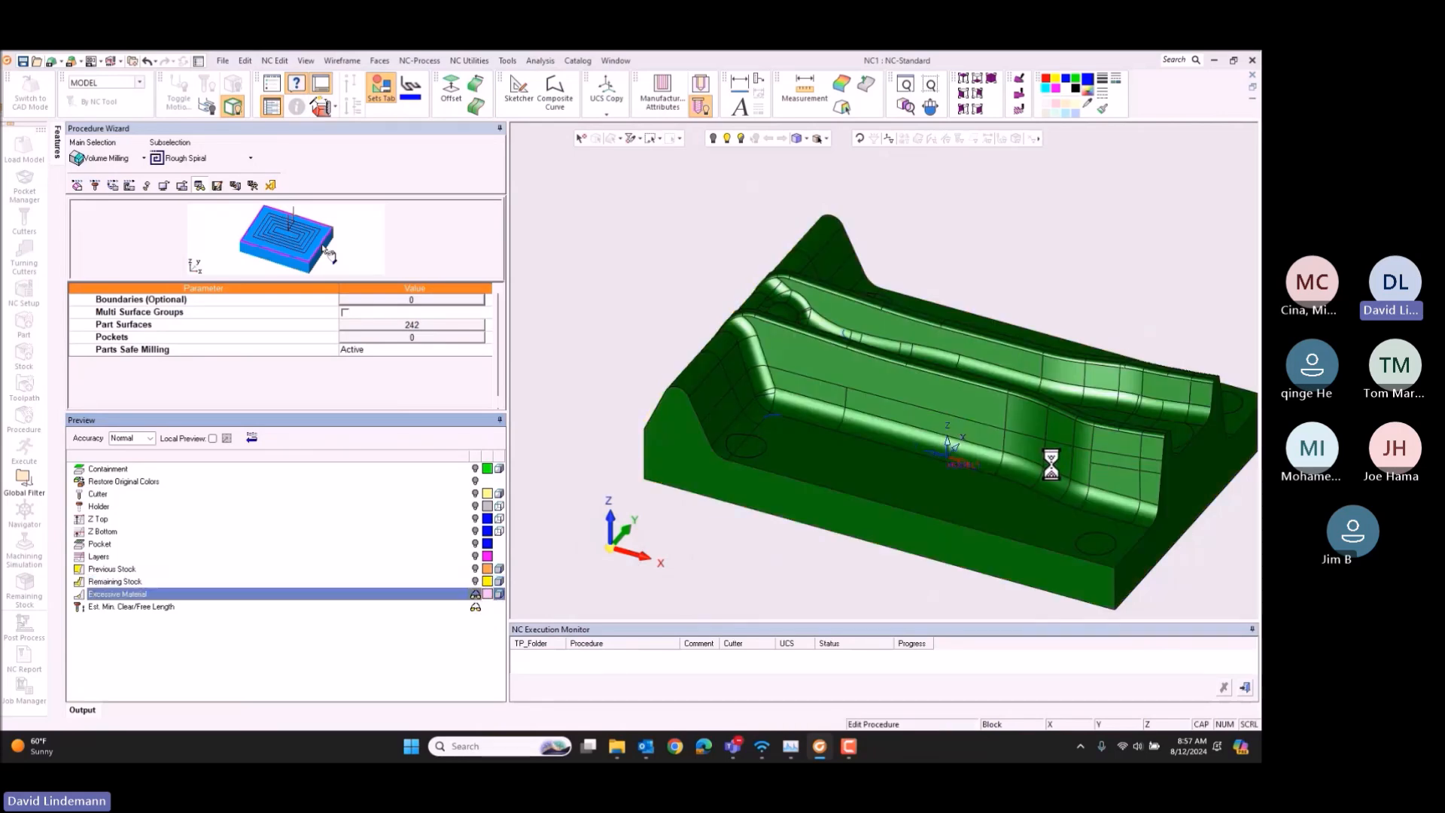
middle_click_drag(1030, 361, 1021, 402)
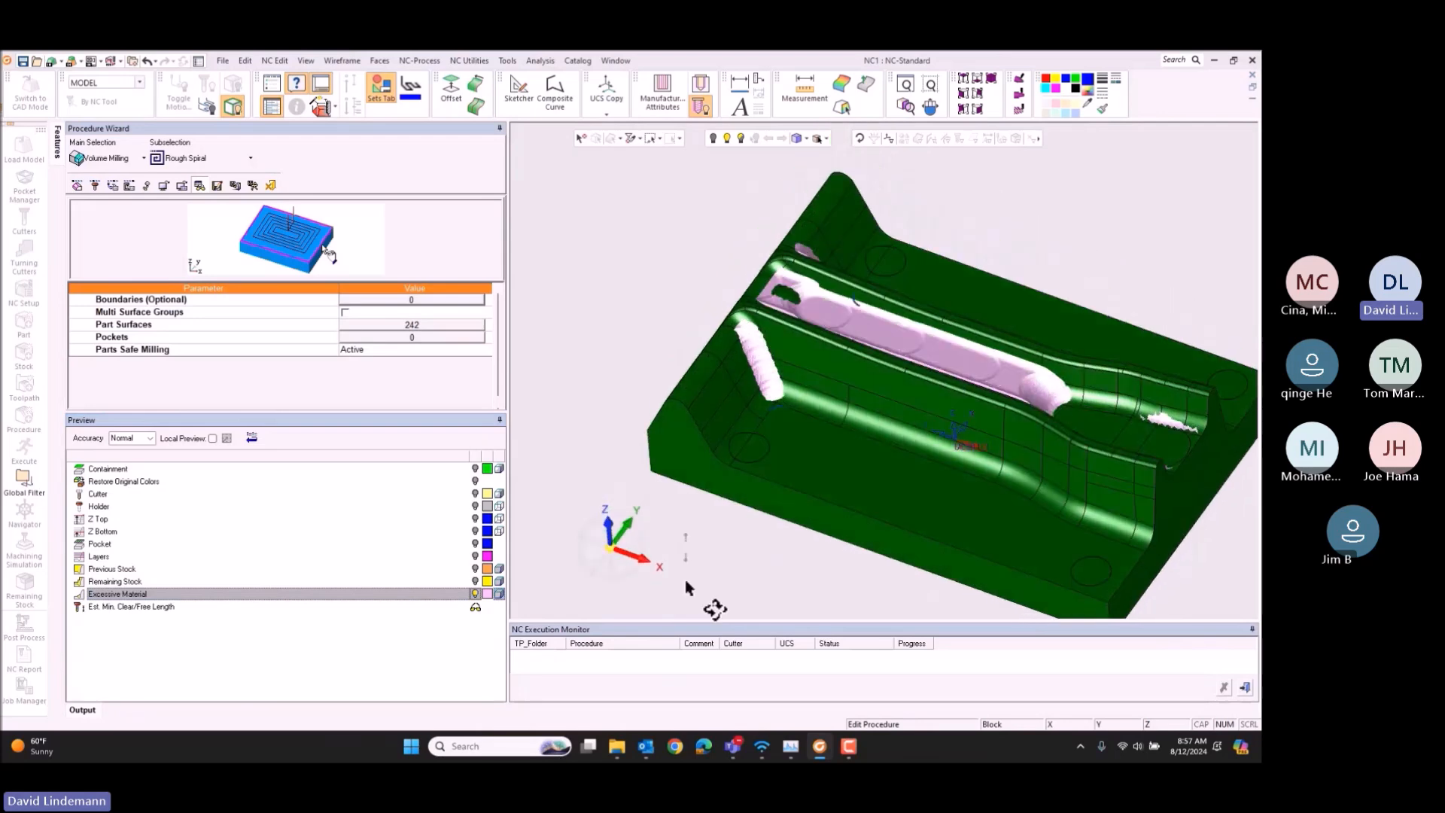
Step: Change the procedure's cutter to the 20MM BUTTON CUTTER 3R 50CLR and preview the excessive material it leaves
left_click(97, 186)
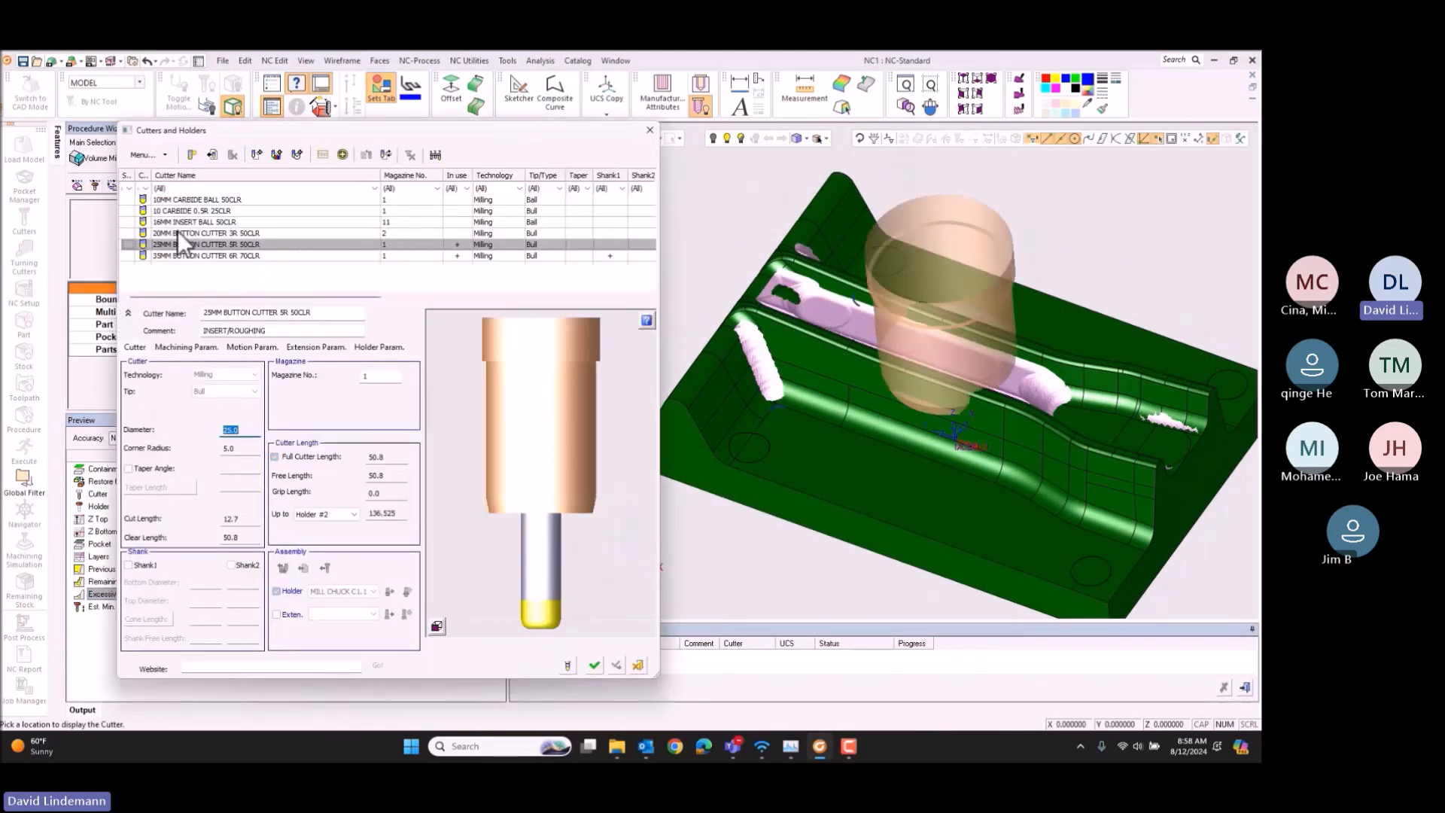
left_click(177, 231)
left_click(591, 662)
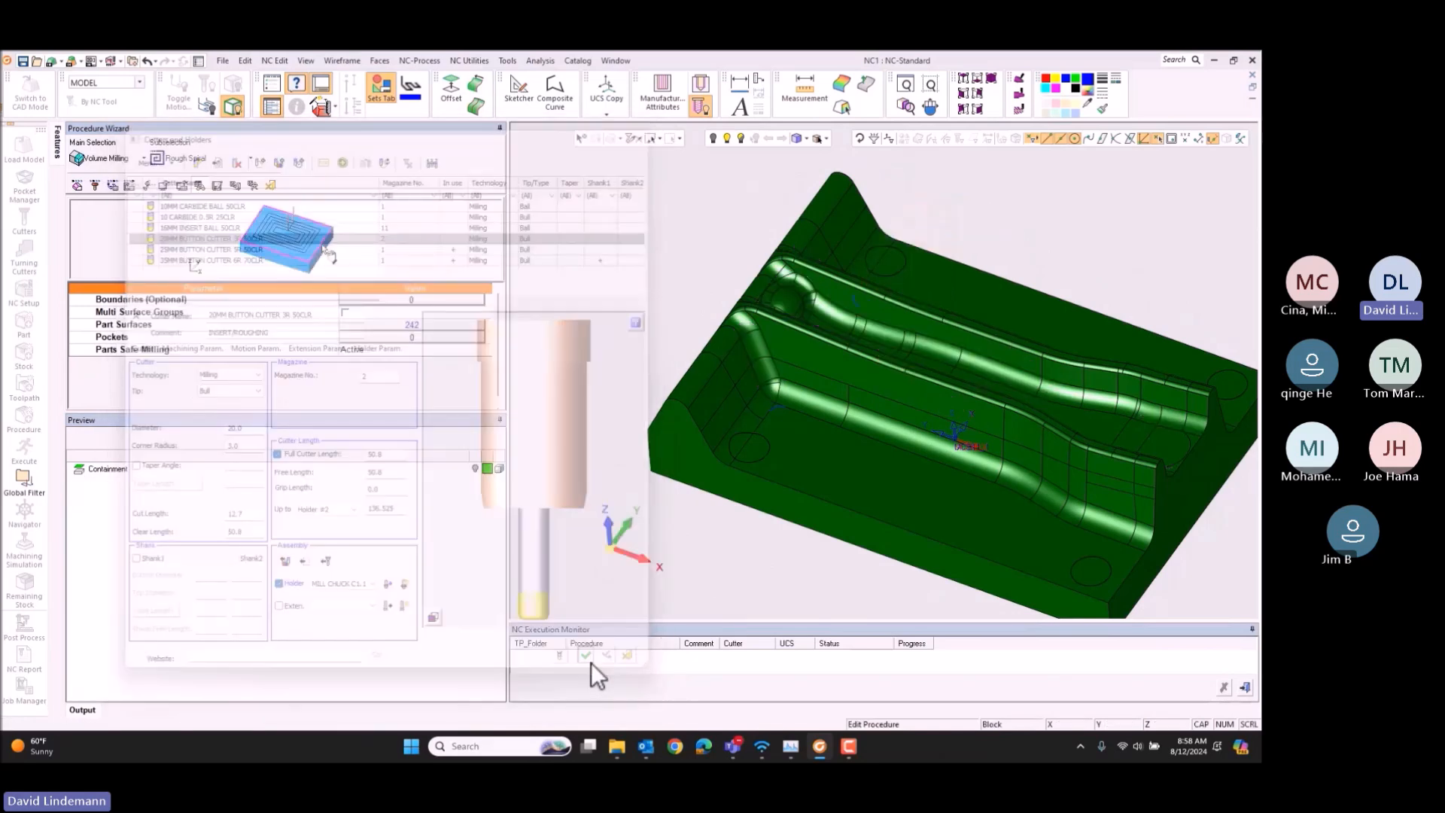
left_click(474, 592)
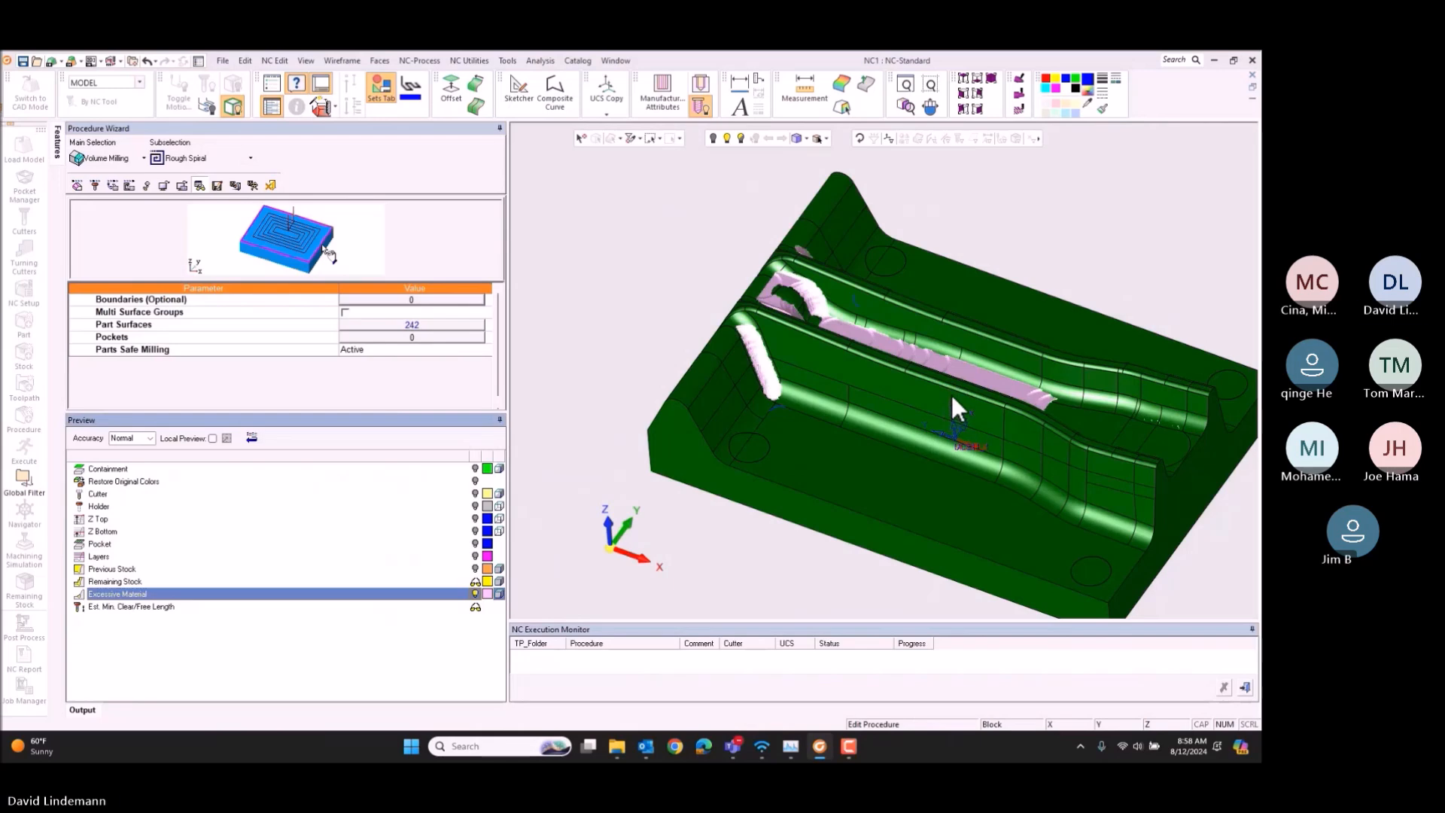
middle_click_drag(954, 406, 990, 368)
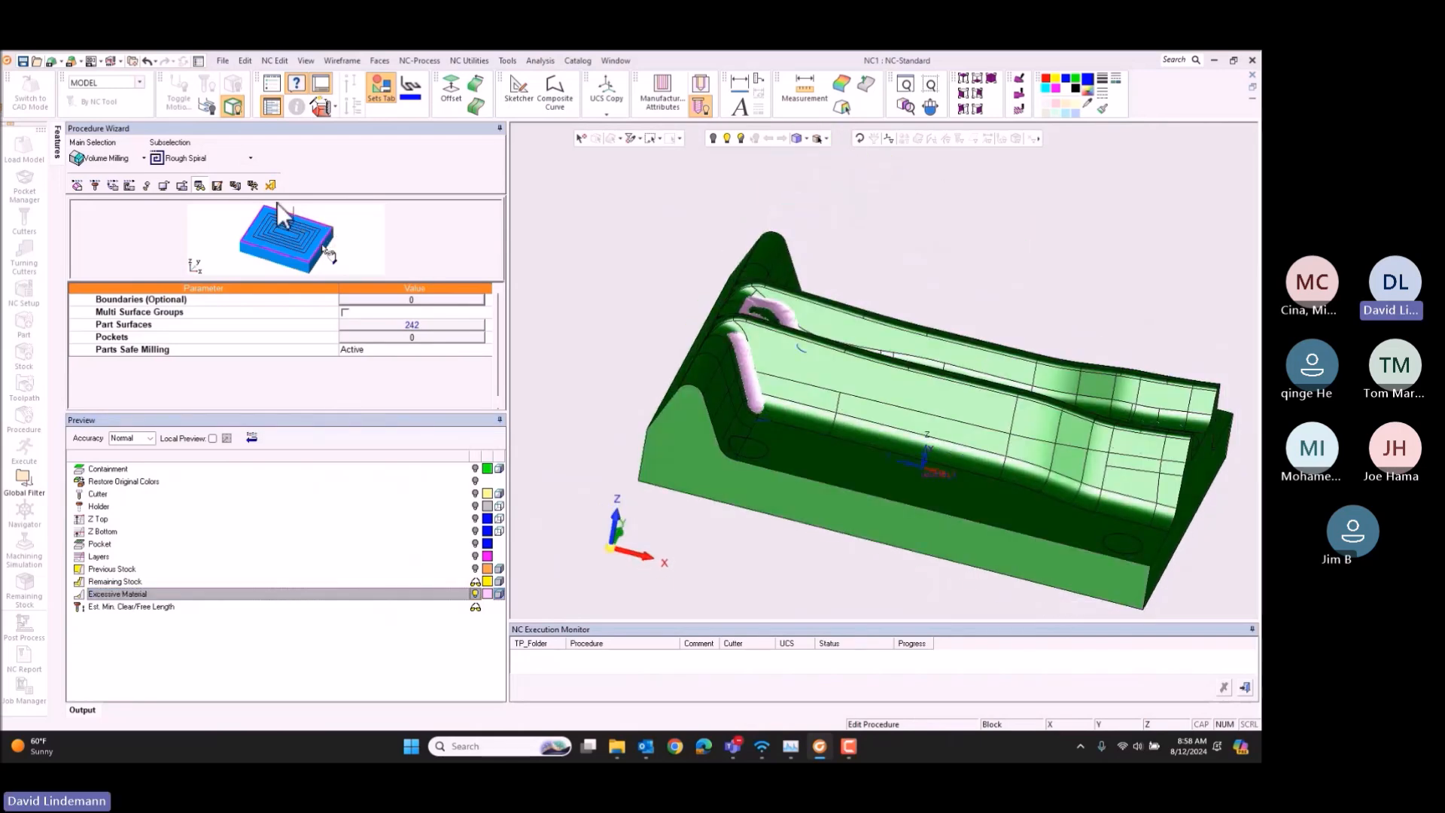
Step: Close the preview, switch the Tool Trajectory parameters to Advanced and set the Min. Stock Width to 1
left_click(112, 185)
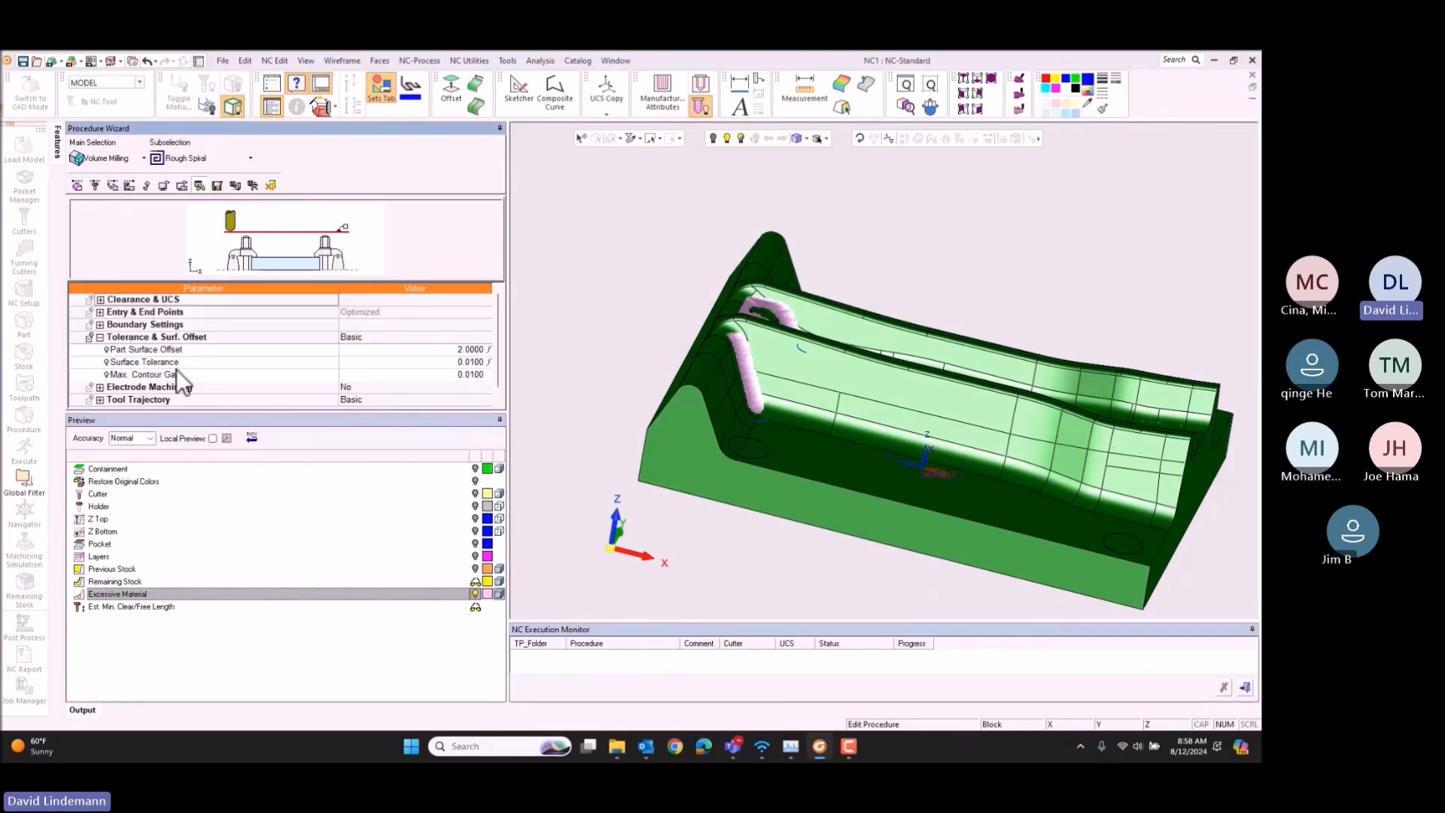
left_click(200, 185)
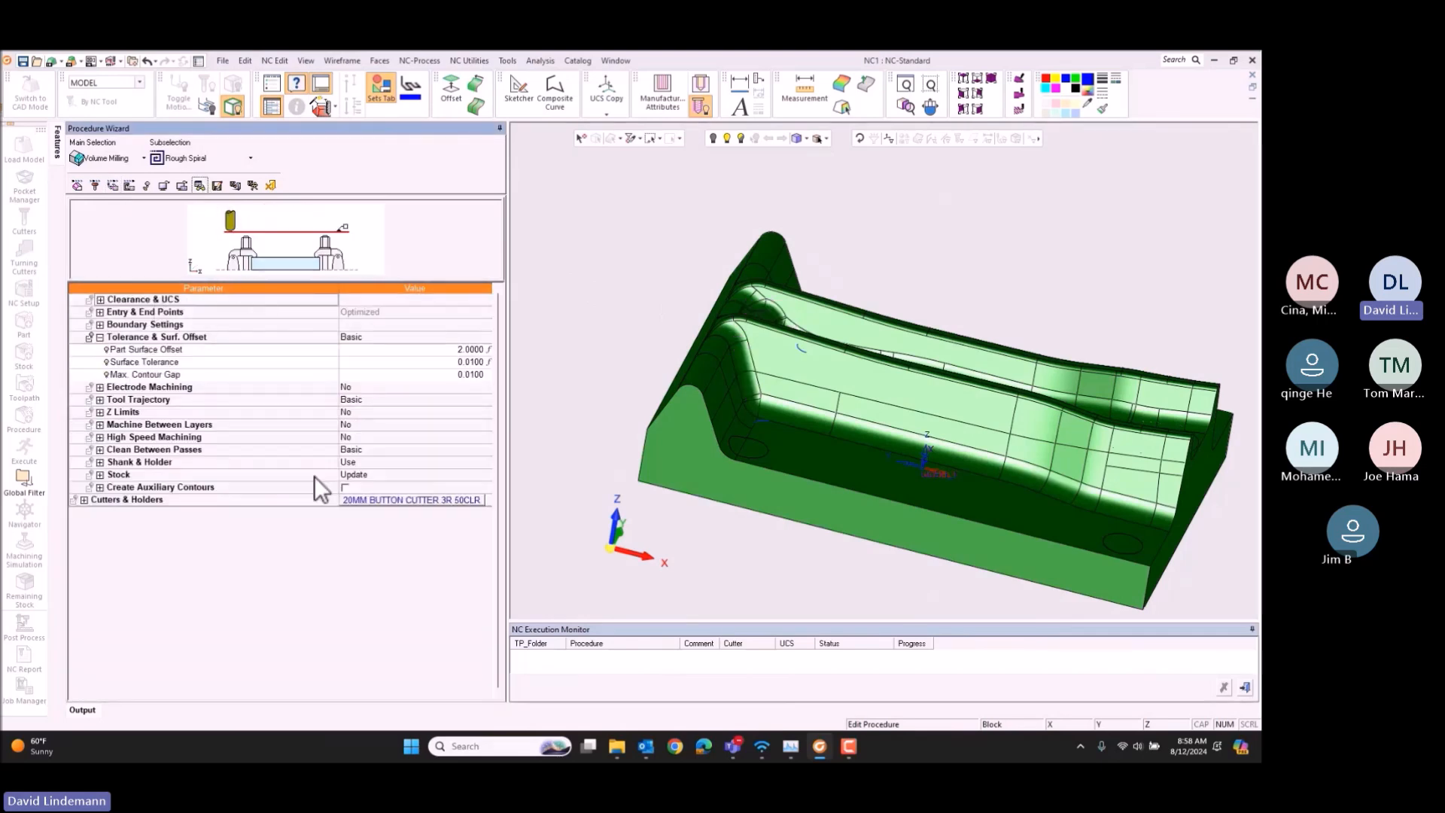
left_click(360, 397)
left_click(365, 422)
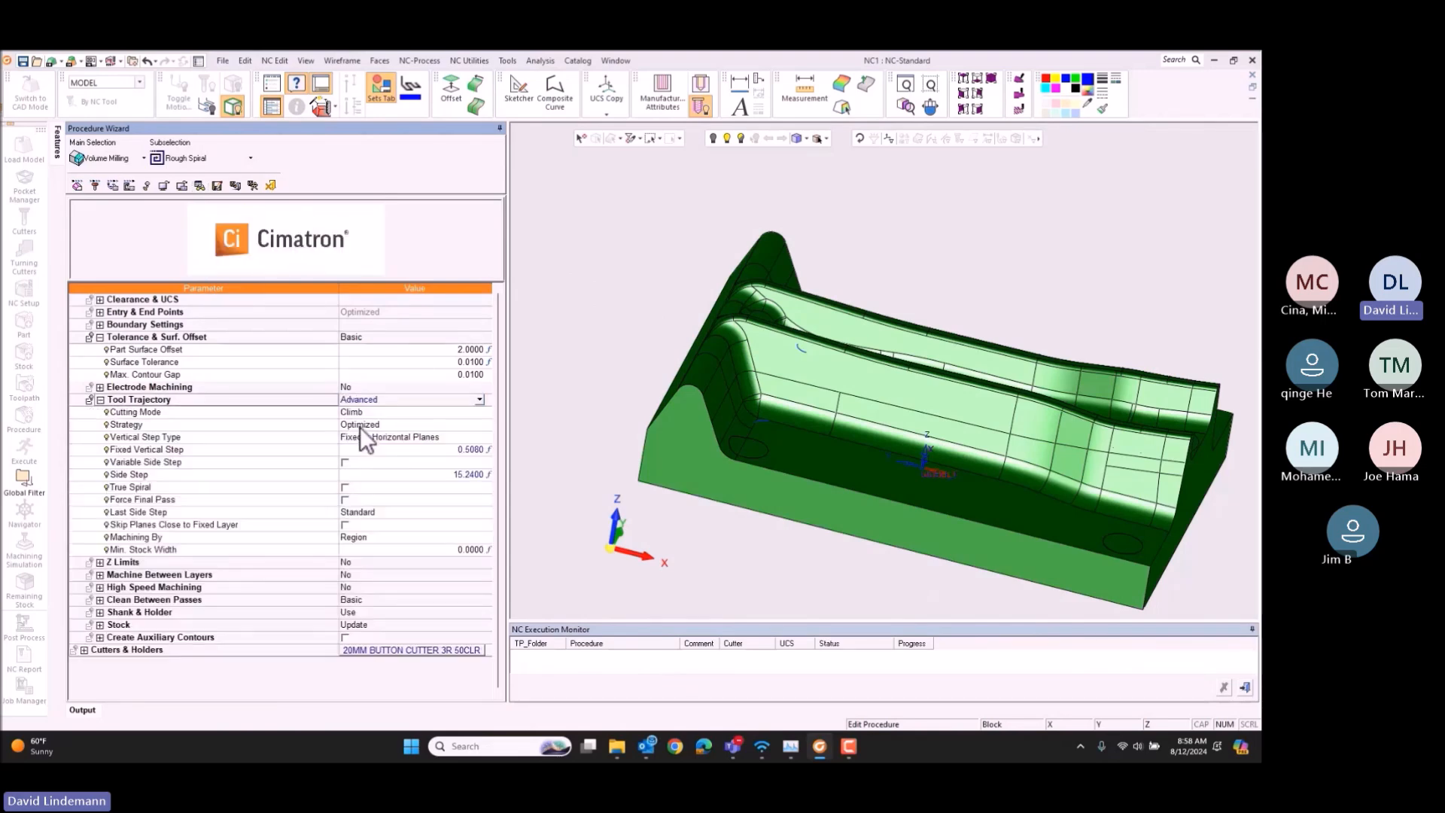
left_click(421, 548)
type("1")
key("Return")
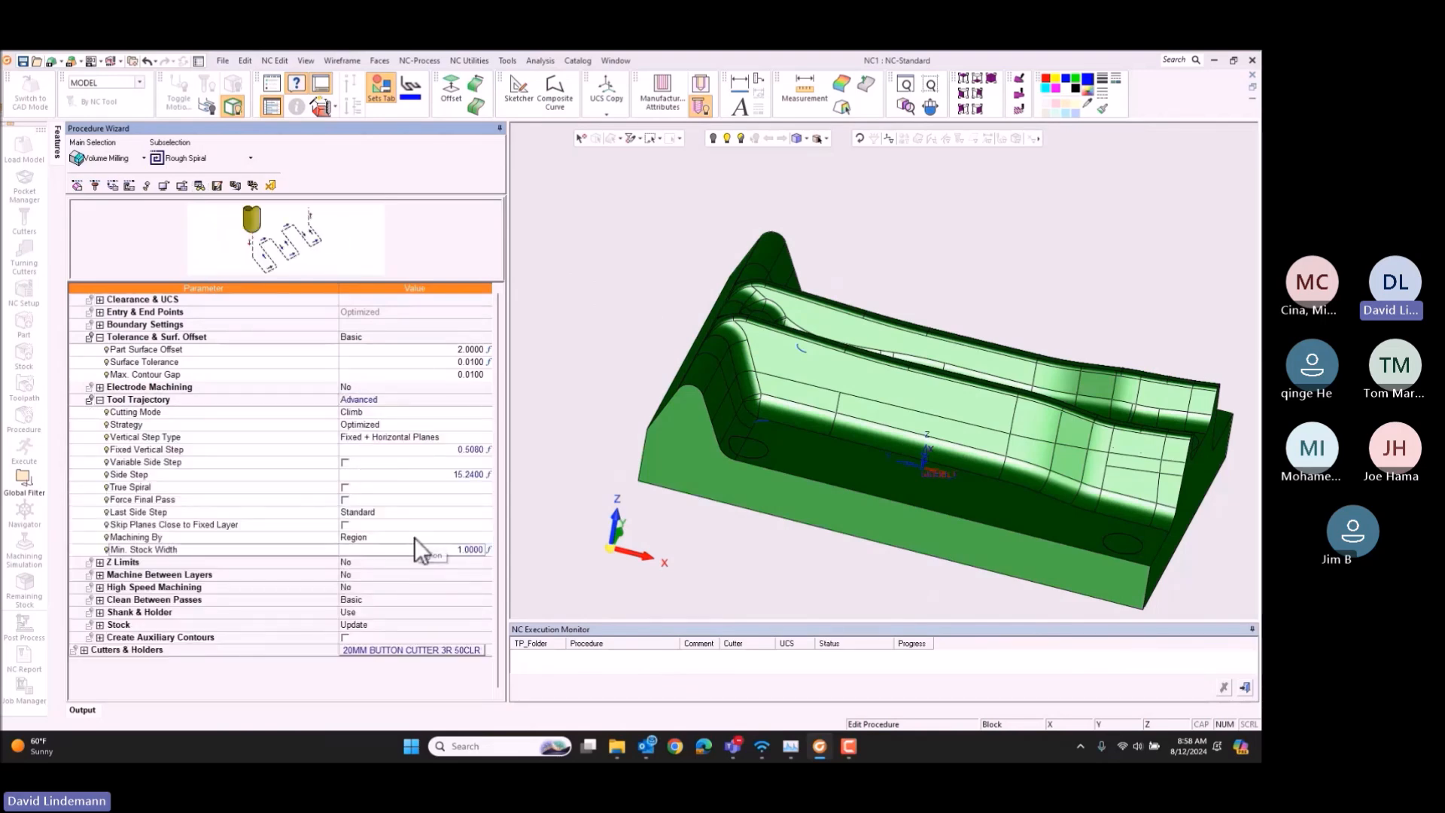
Step: Save and calculate the second Rough Spiral procedure, and set the first Rough Spiral's comment to "rough"
left_click(254, 184)
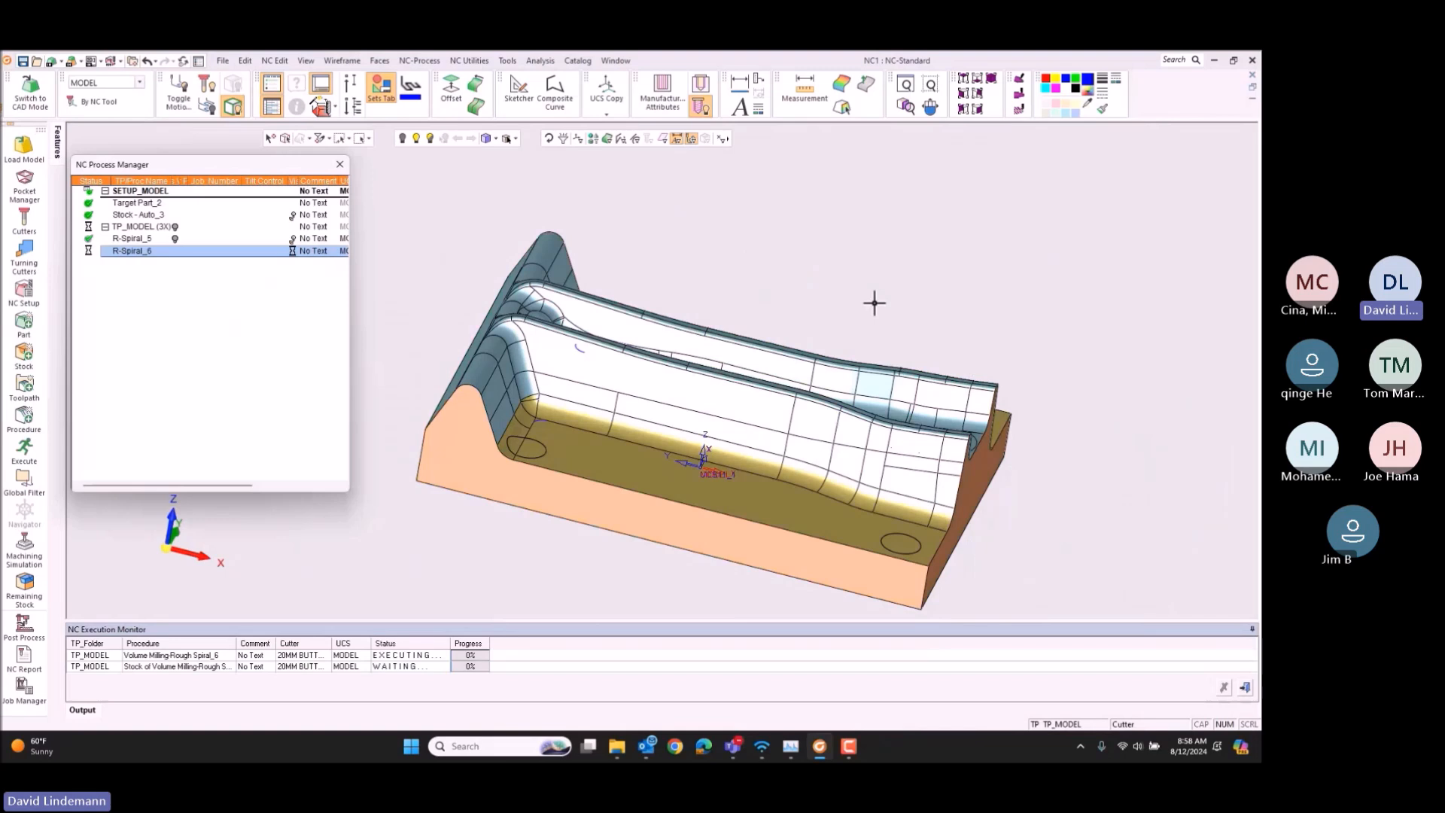
left_click(315, 239)
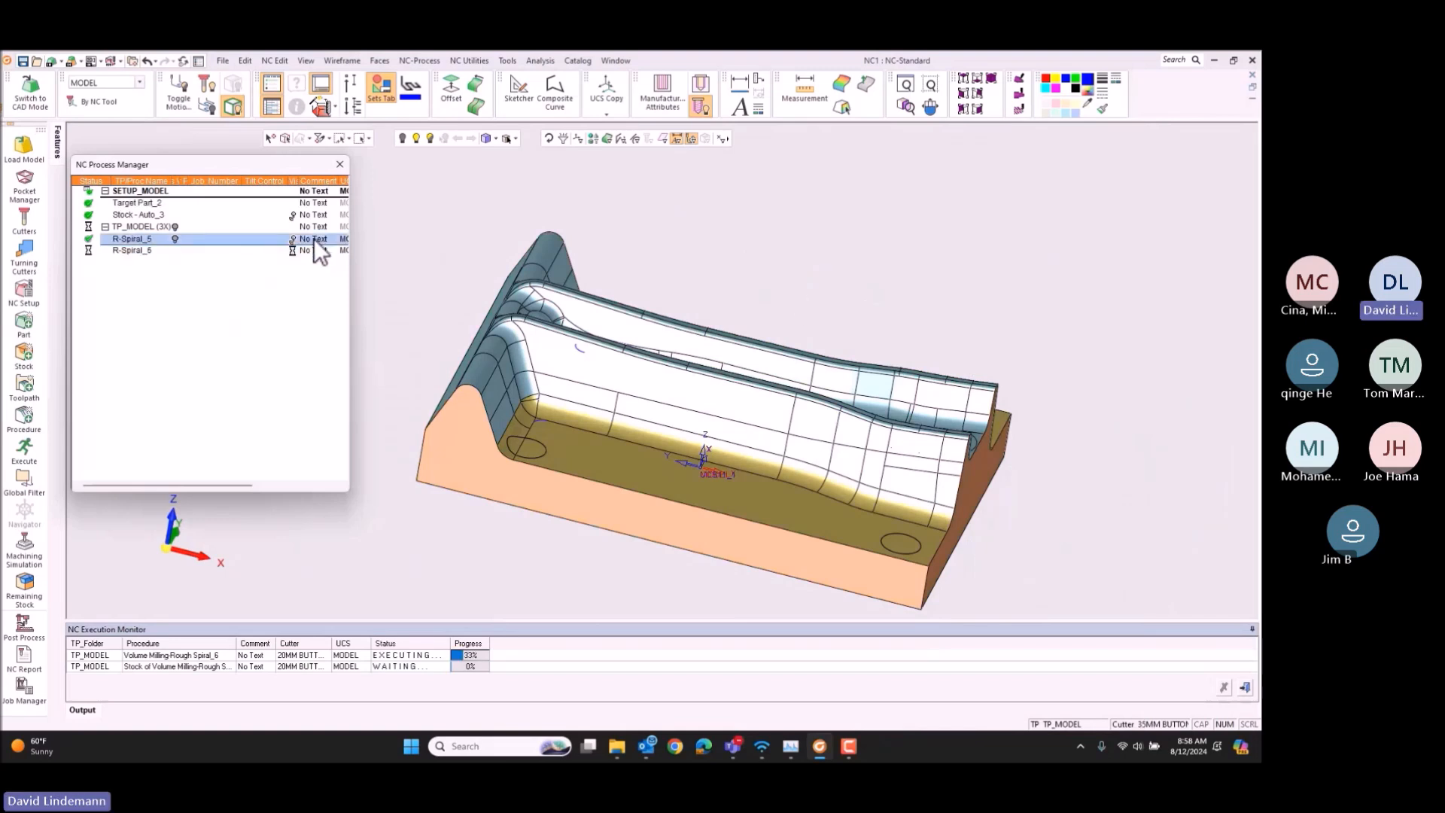
left_click(314, 240)
type("rough")
key("Return")
Step: Set the second Rough Spiral procedure's comment to "rerough 2"
left_click(322, 251)
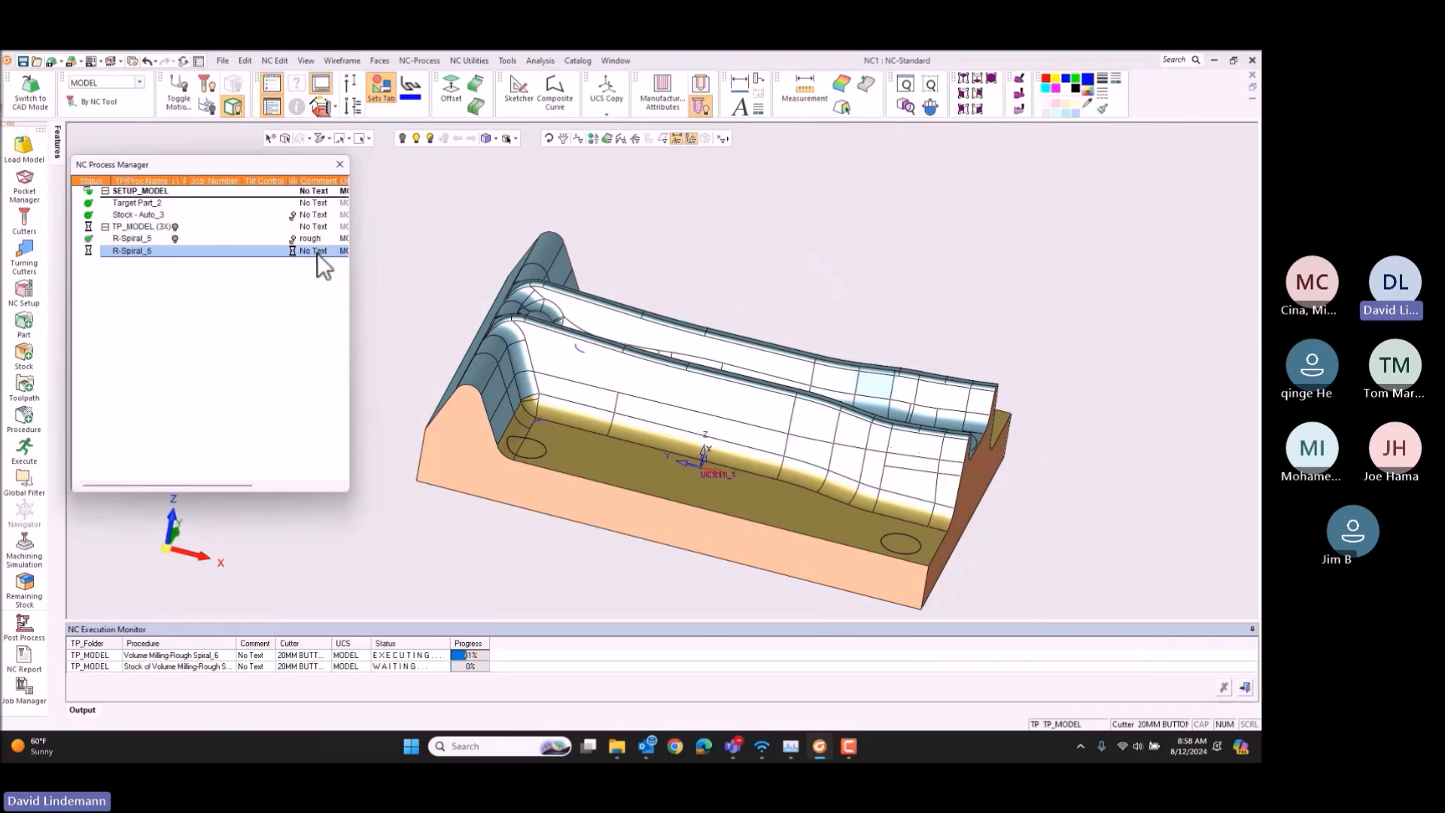
left_click(315, 253)
type("rough2")
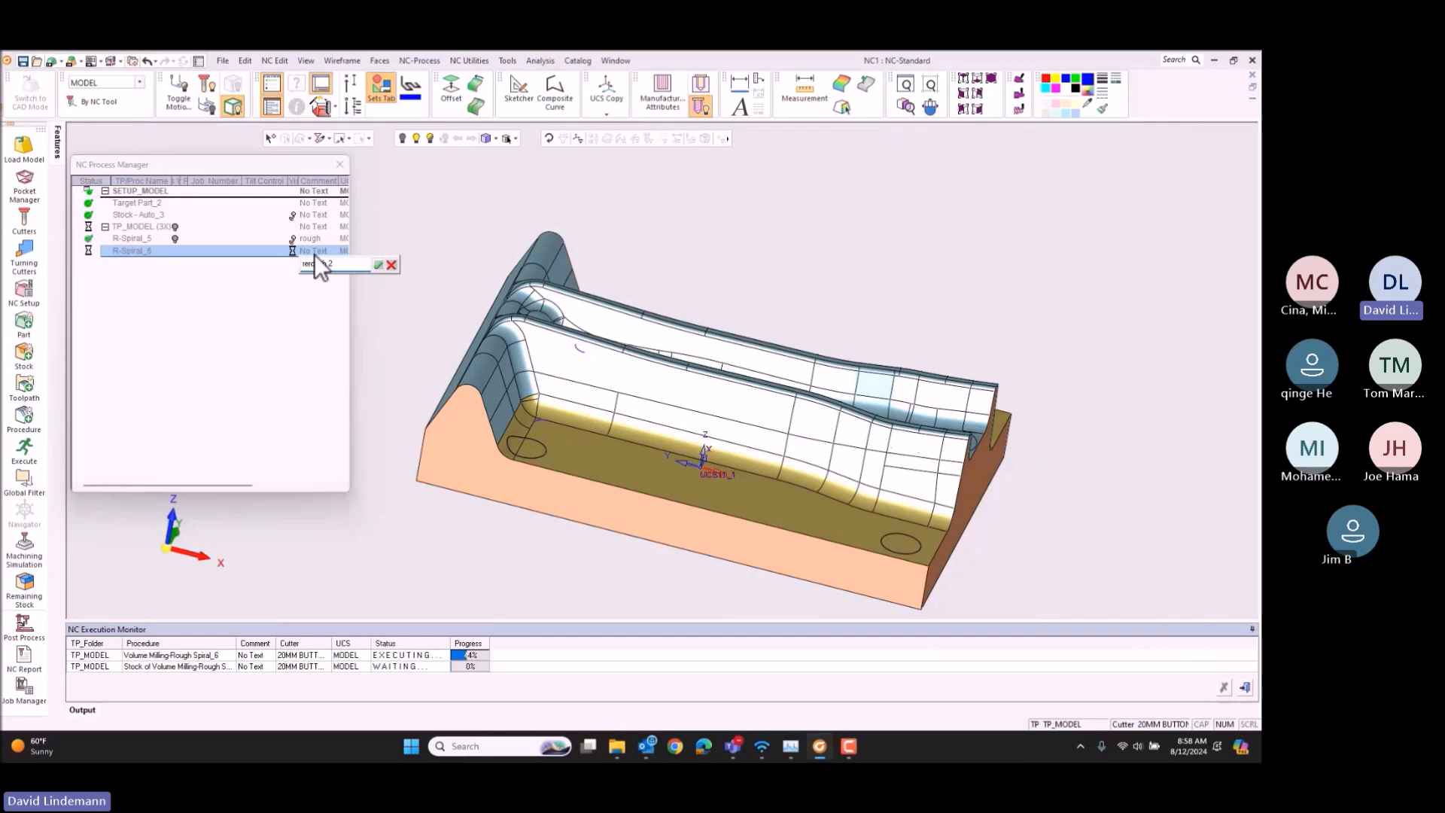
key("Return")
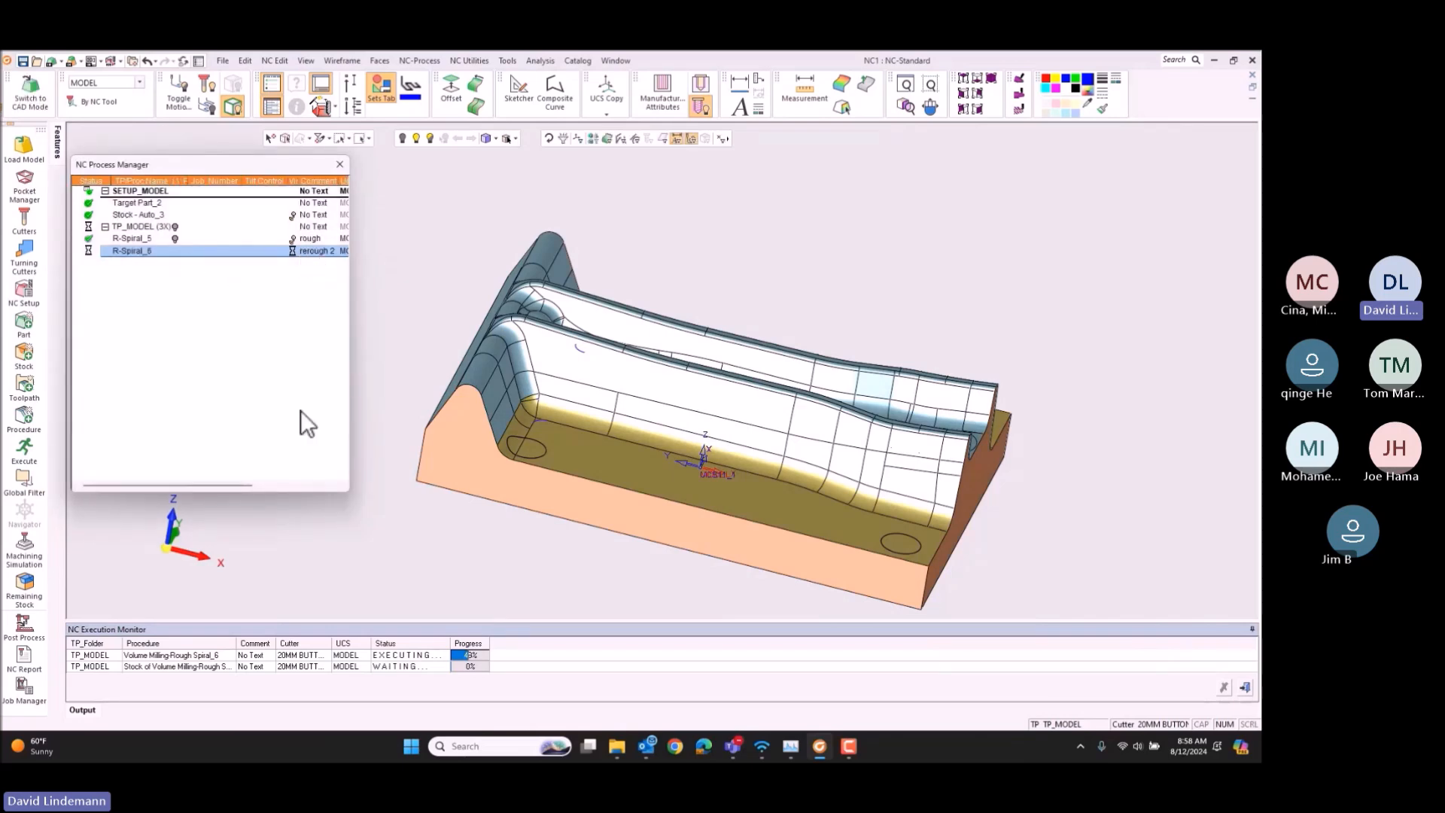
Step: Inspect the second Rough Spiral's toolpath on the die and display its remaining stock, turning the stock display off again
left_click(189, 532)
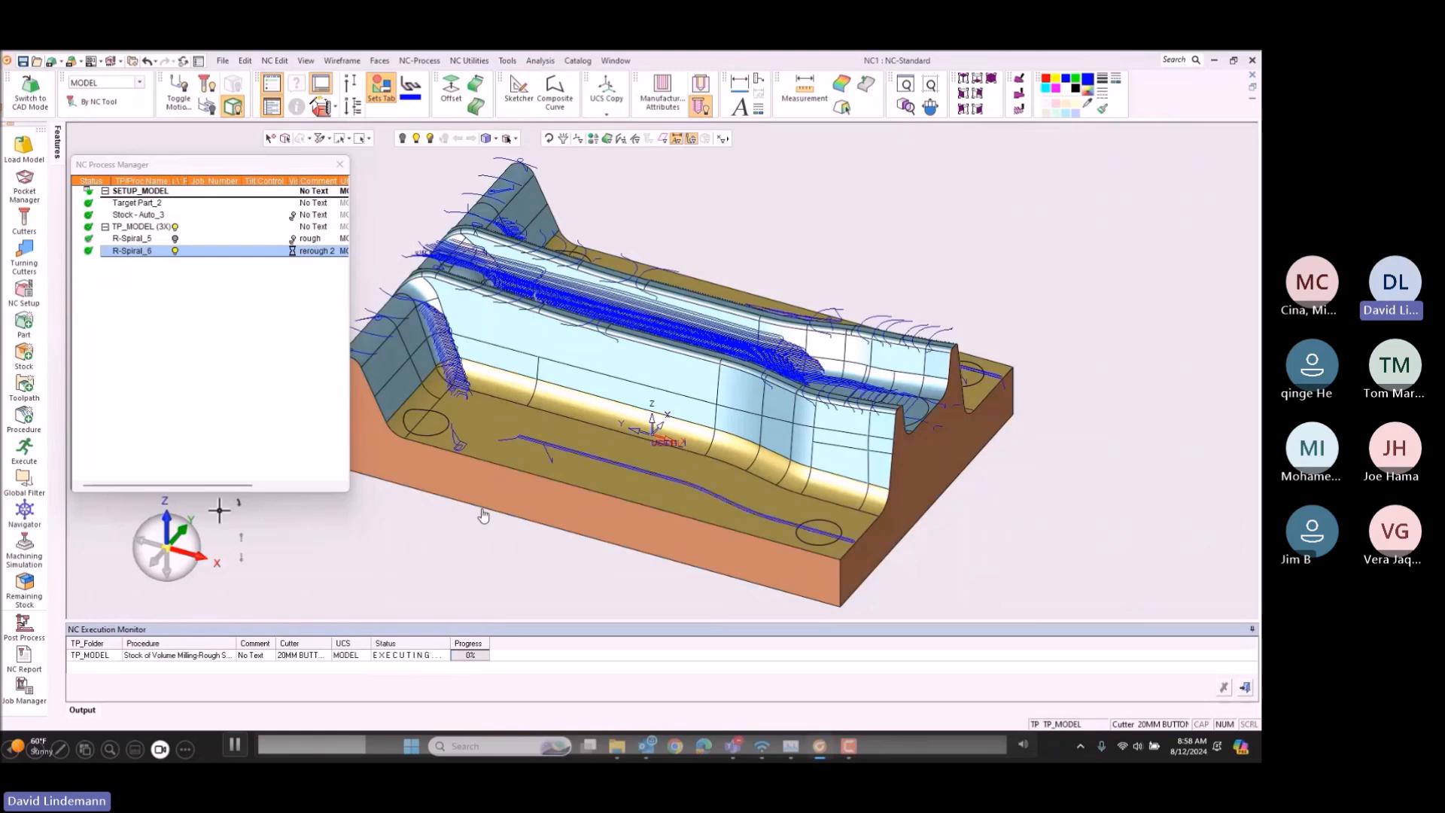
left_click(291, 251)
mouse_move(839, 264)
middle_mouse_down()
mouse_move(845, 291)
mouse_move(790, 313)
mouse_move(845, 258)
mouse_move(847, 274)
middle_mouse_up()
left_click(294, 252)
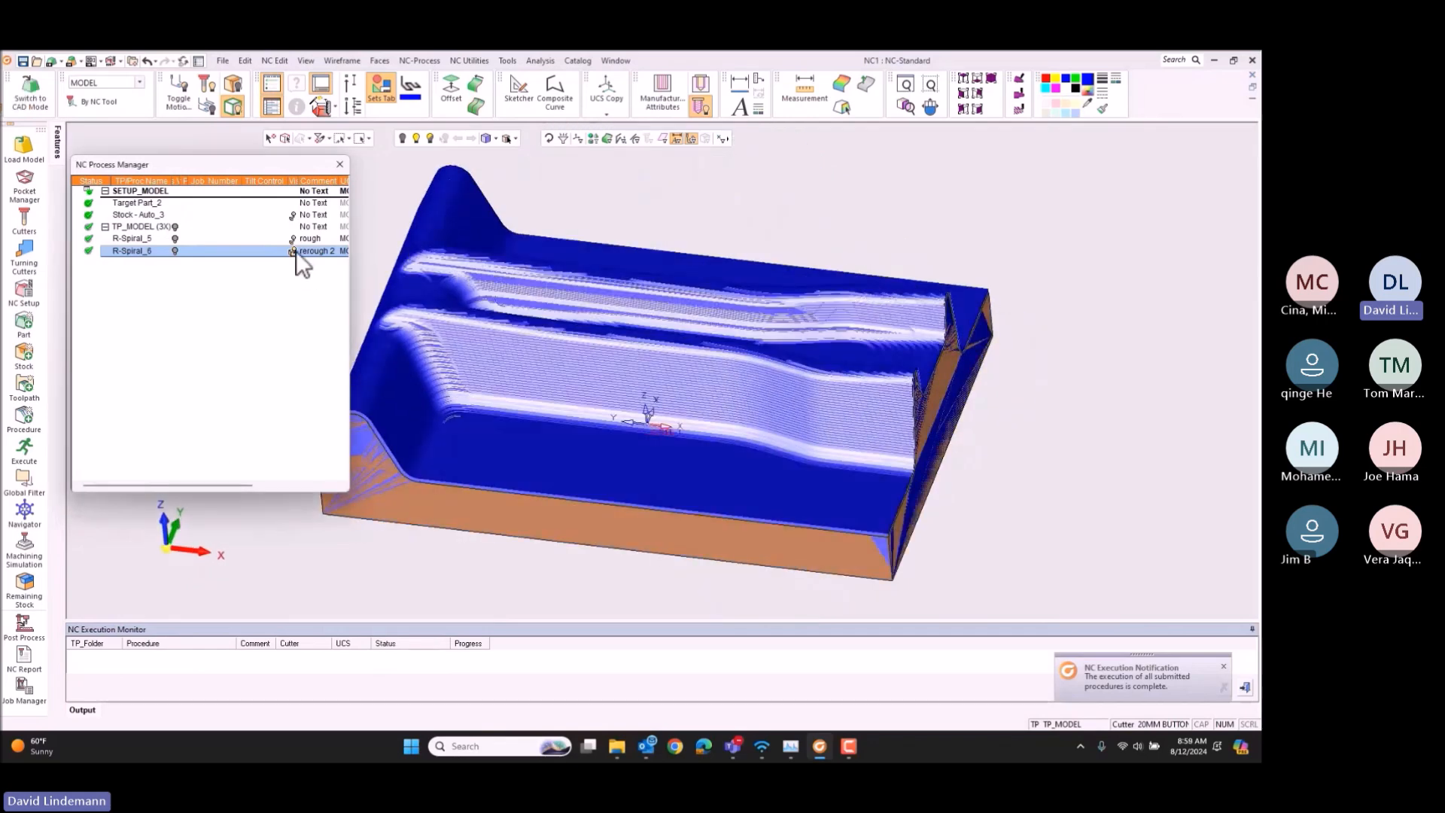
left_click(182, 553)
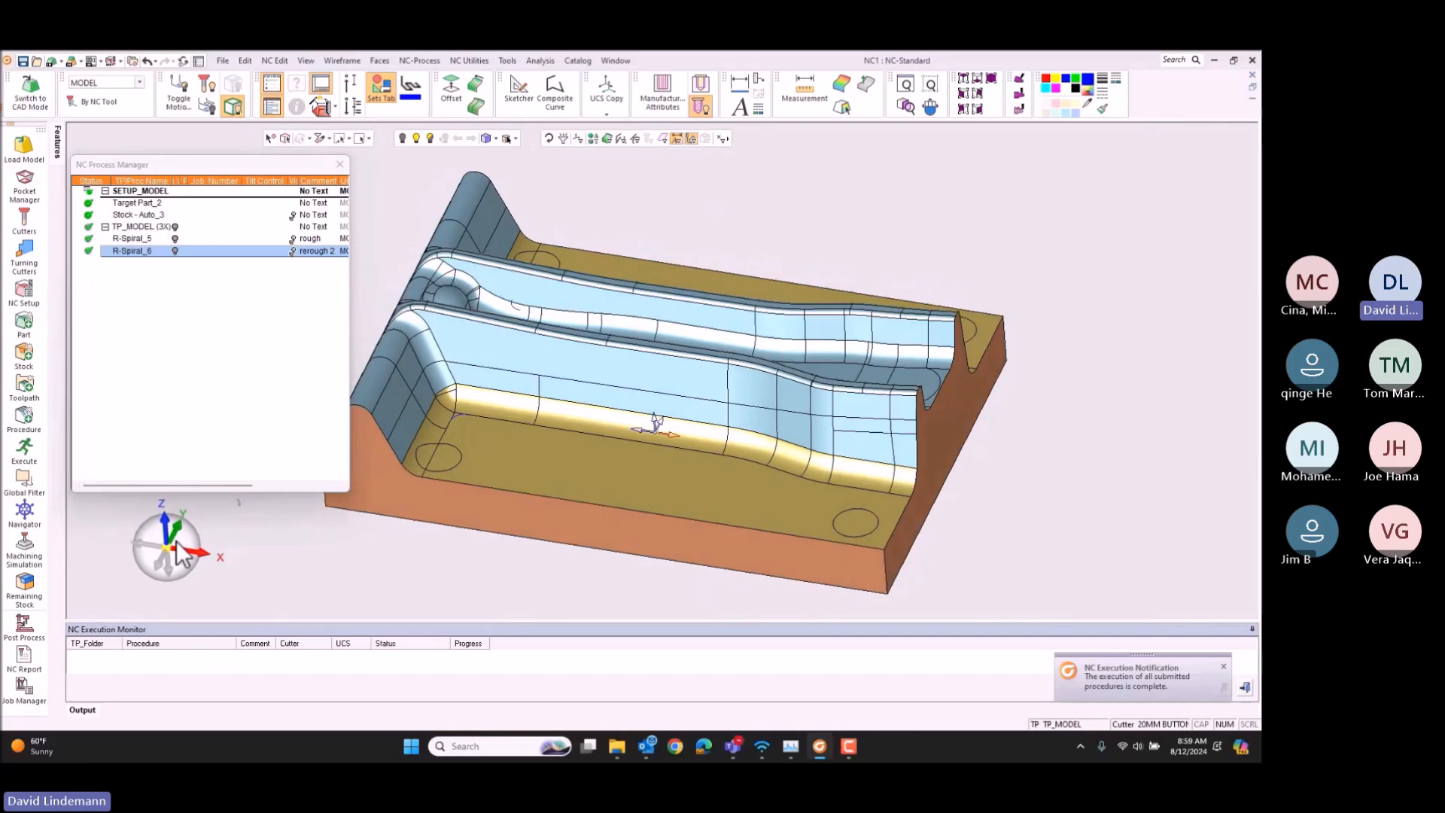
Step: Start a new procedure of type Surface Milling with the Finish Mill By Limit Angle strategy
left_click(29, 421)
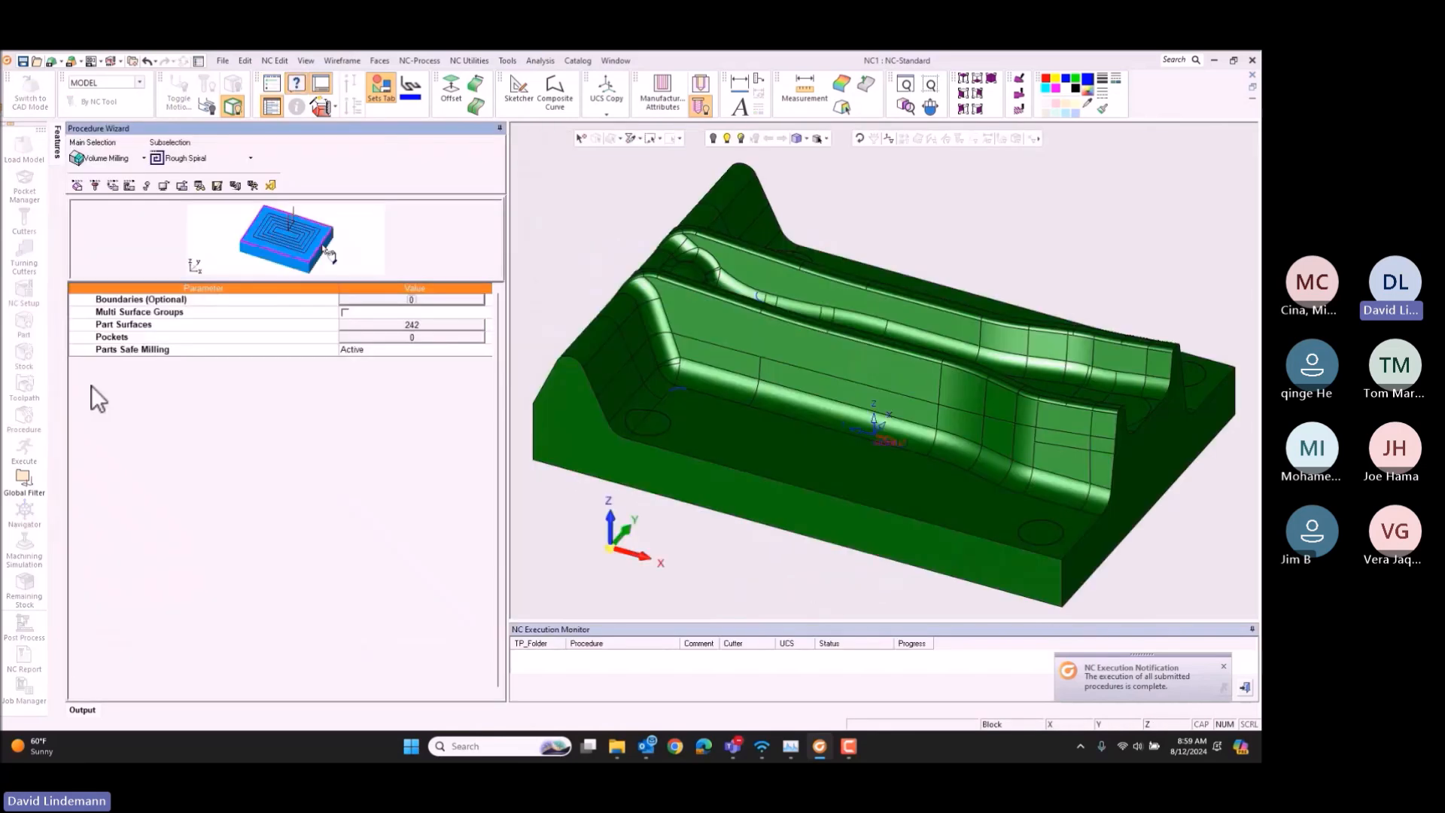
left_click(97, 155)
left_click(112, 192)
left_click(217, 156)
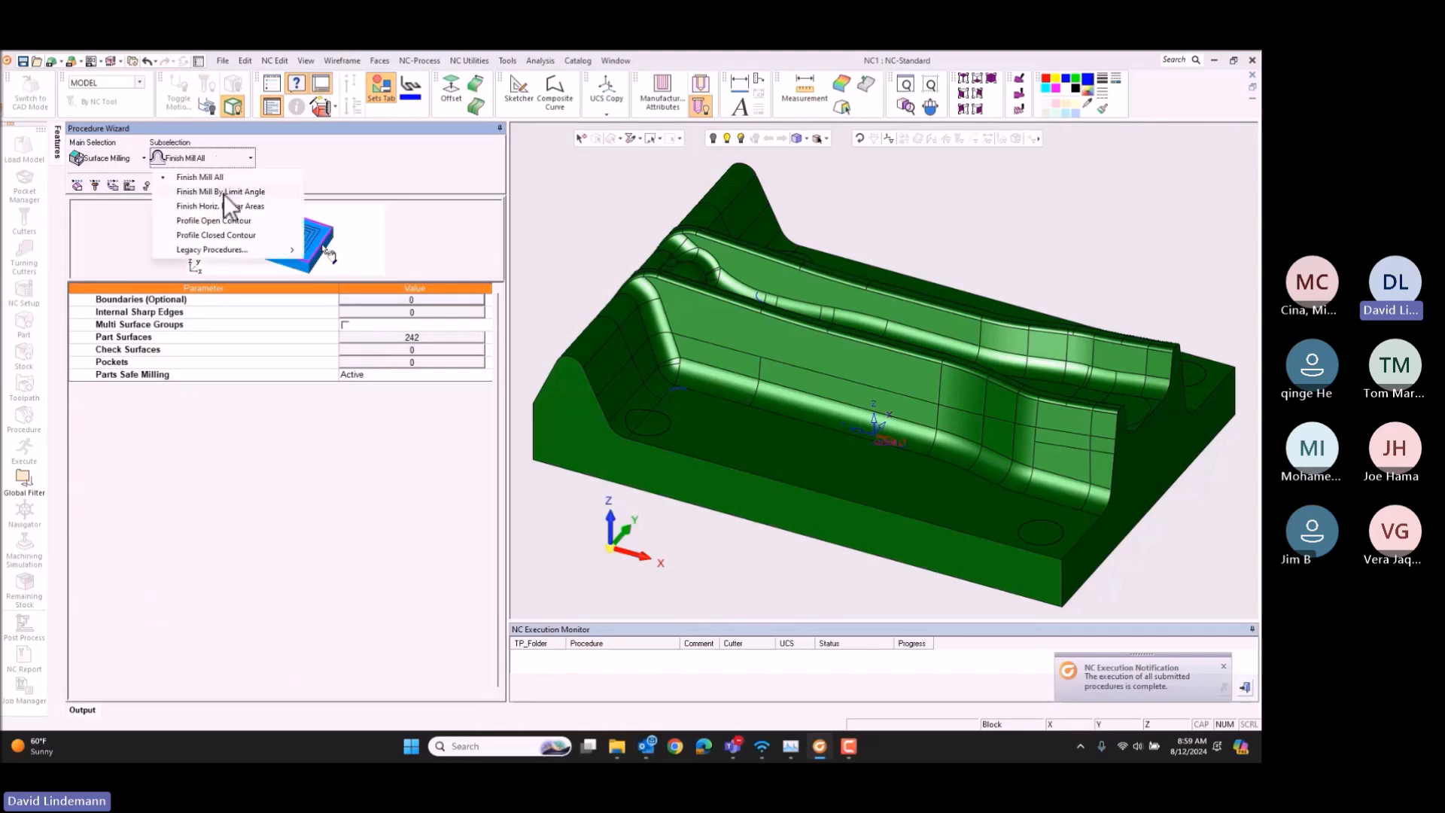
left_click(224, 192)
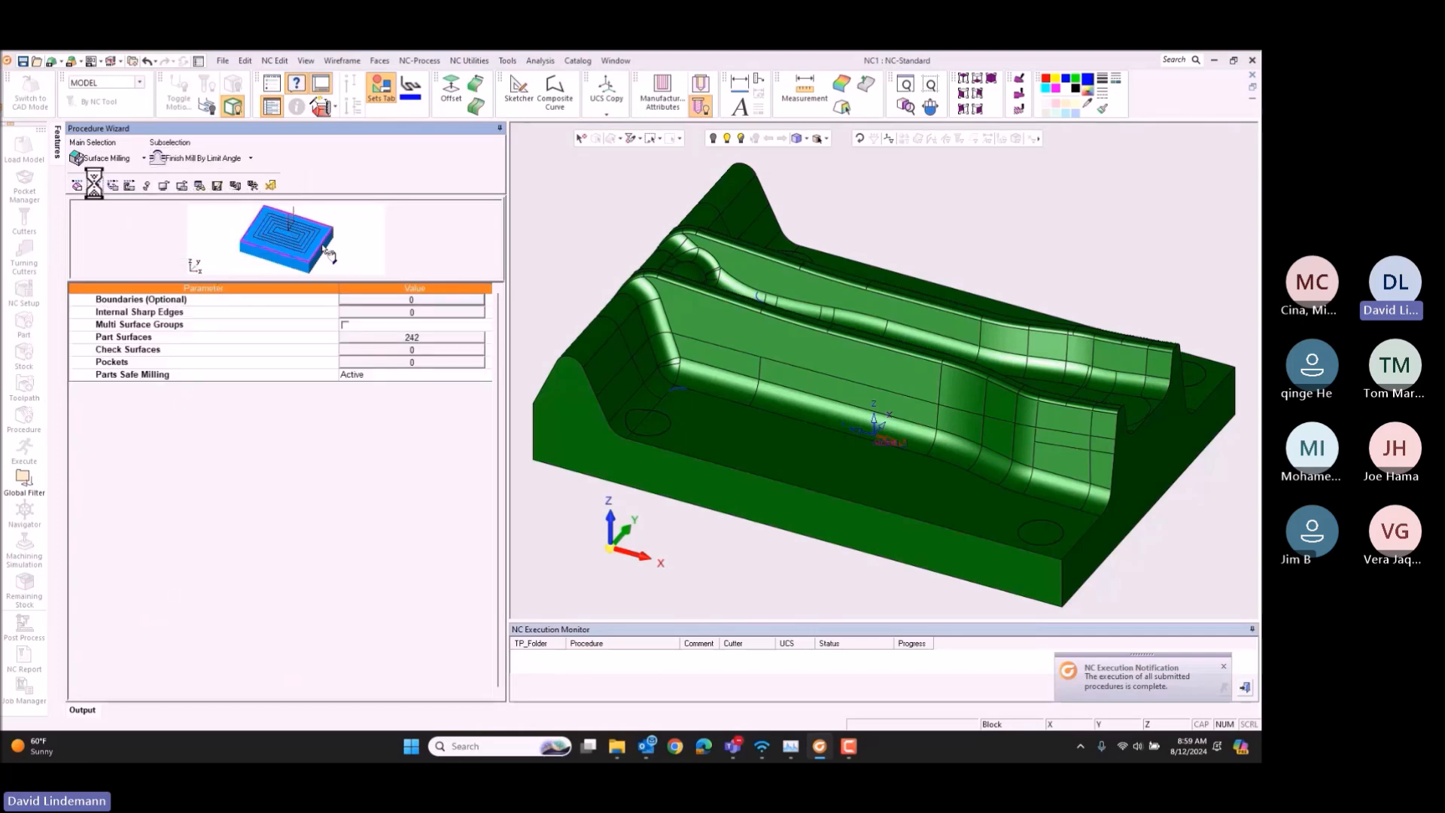
Step: Assign the 16MM INSERT BALL 50CLR cutter to the finishing procedure
left_click(94, 184)
left_click(189, 221)
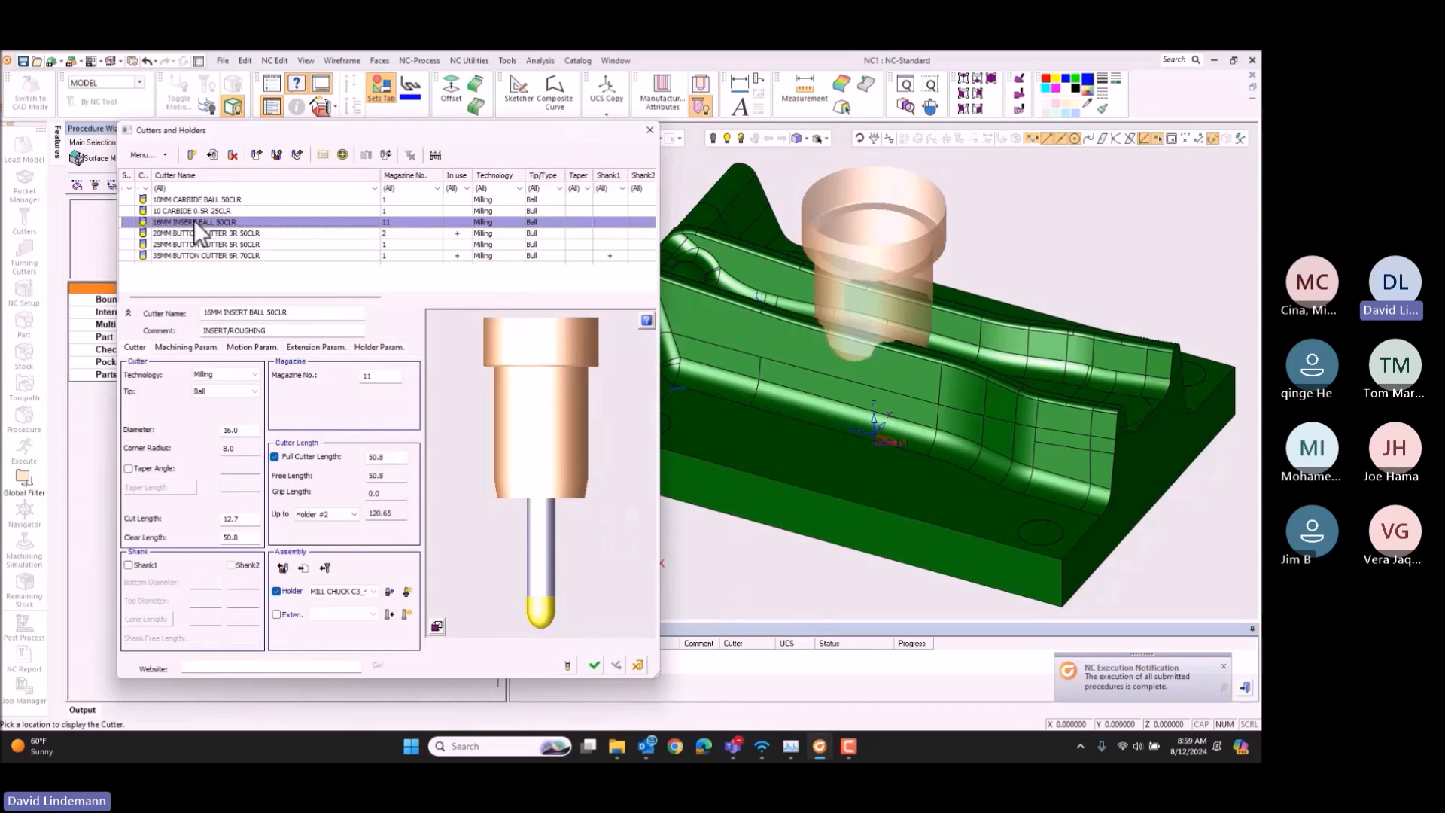
left_click(595, 664)
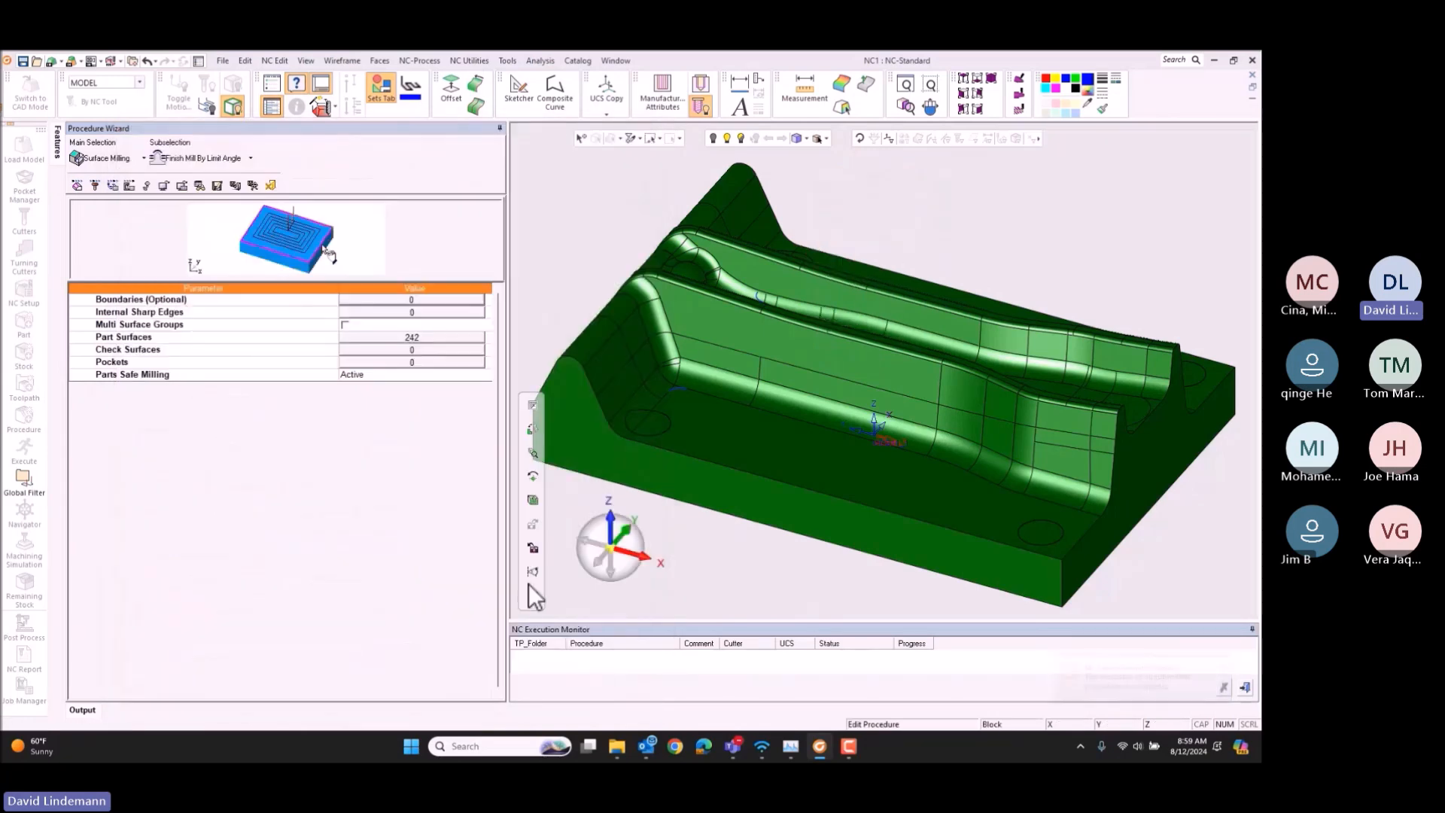
Step: Set both the Horiz. Step and the Vertical Step of the finishing procedure to 1.5, then collapse the Tool Trajectory parameters
left_click(113, 185)
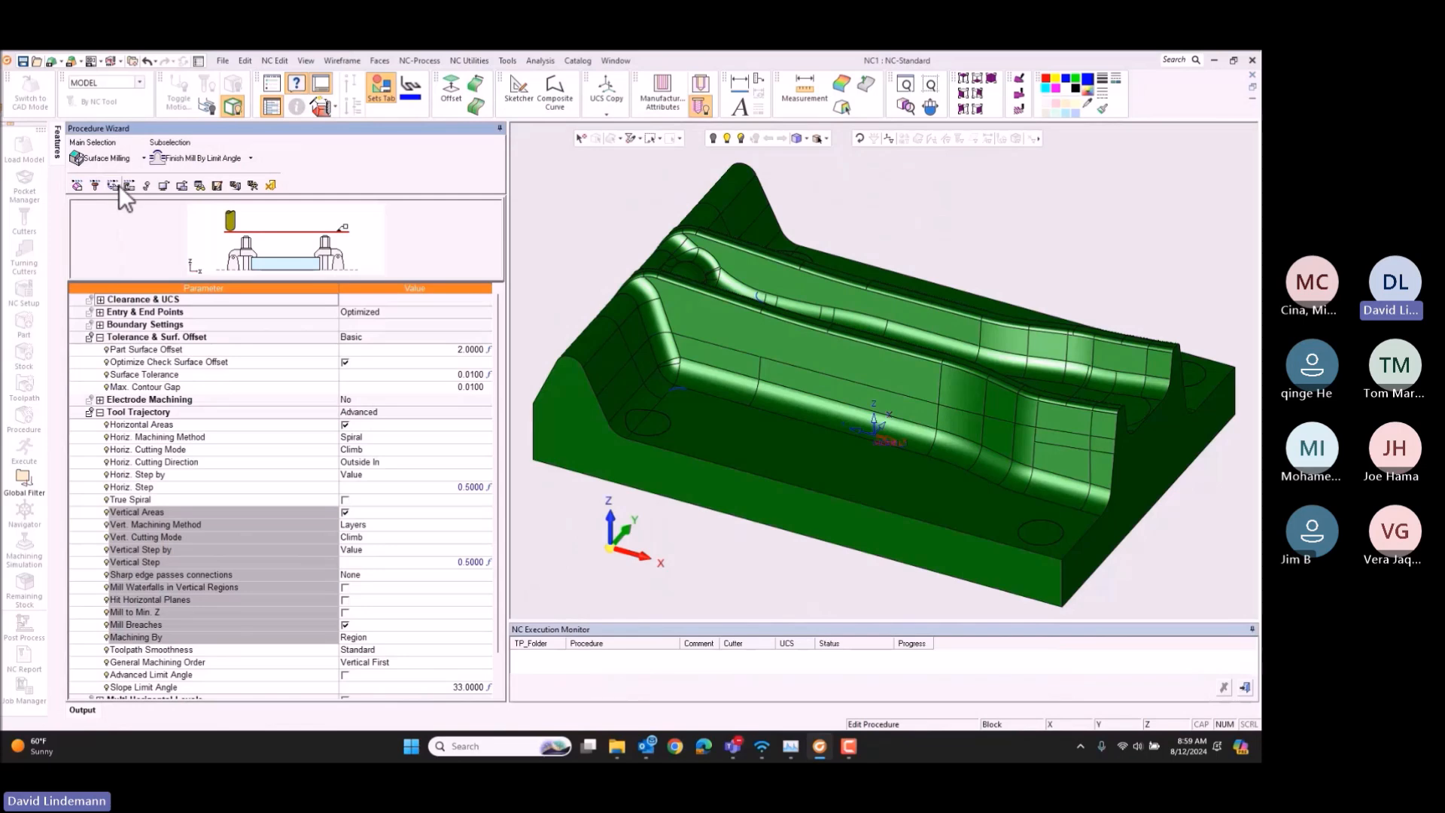
left_click(410, 487)
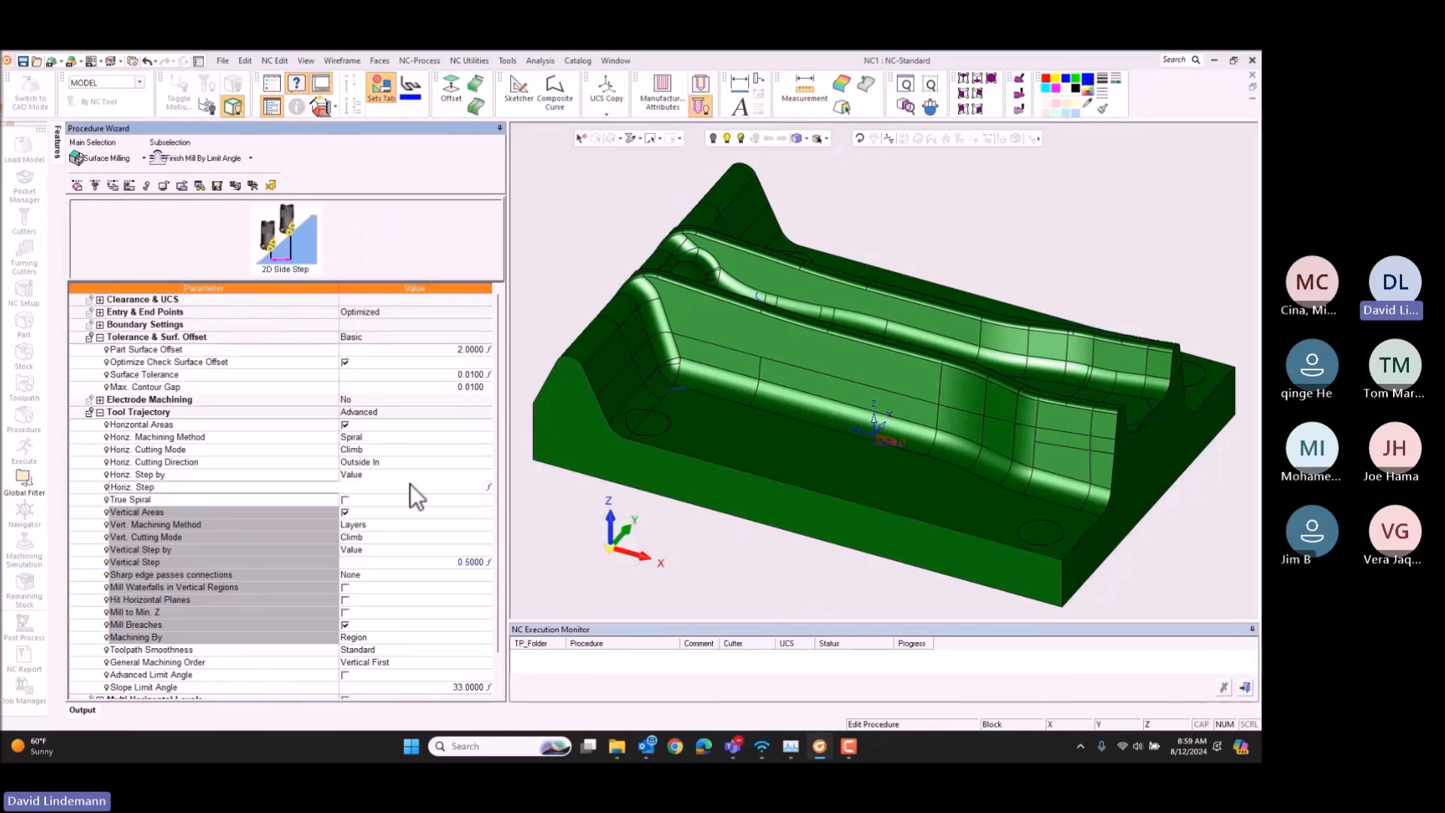
type("1.5")
key("Tab")
key("Tab")
key("Tab")
key("Tab")
key("Tab")
key("Tab")
key("Tab")
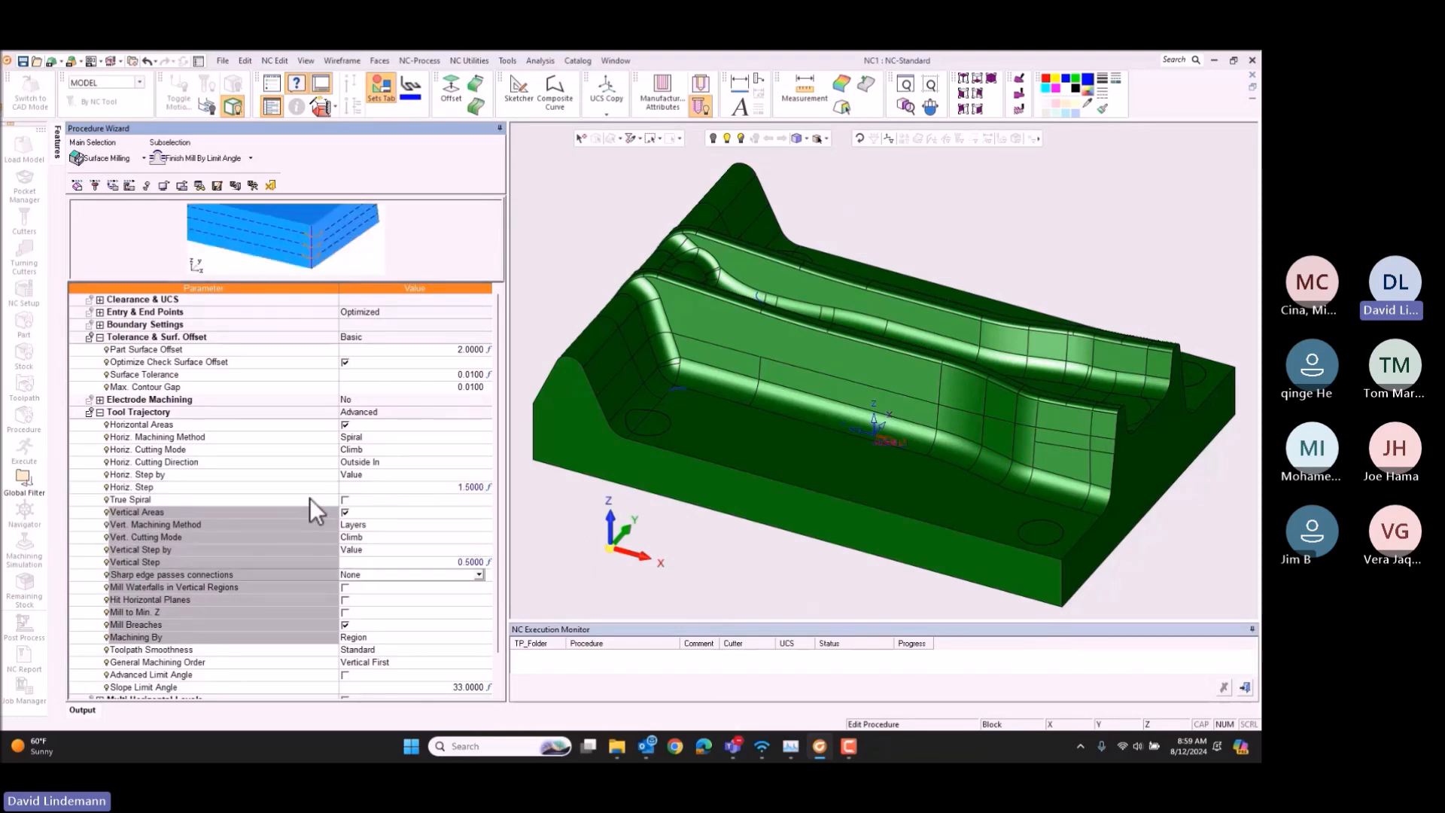
key("shift+Tab")
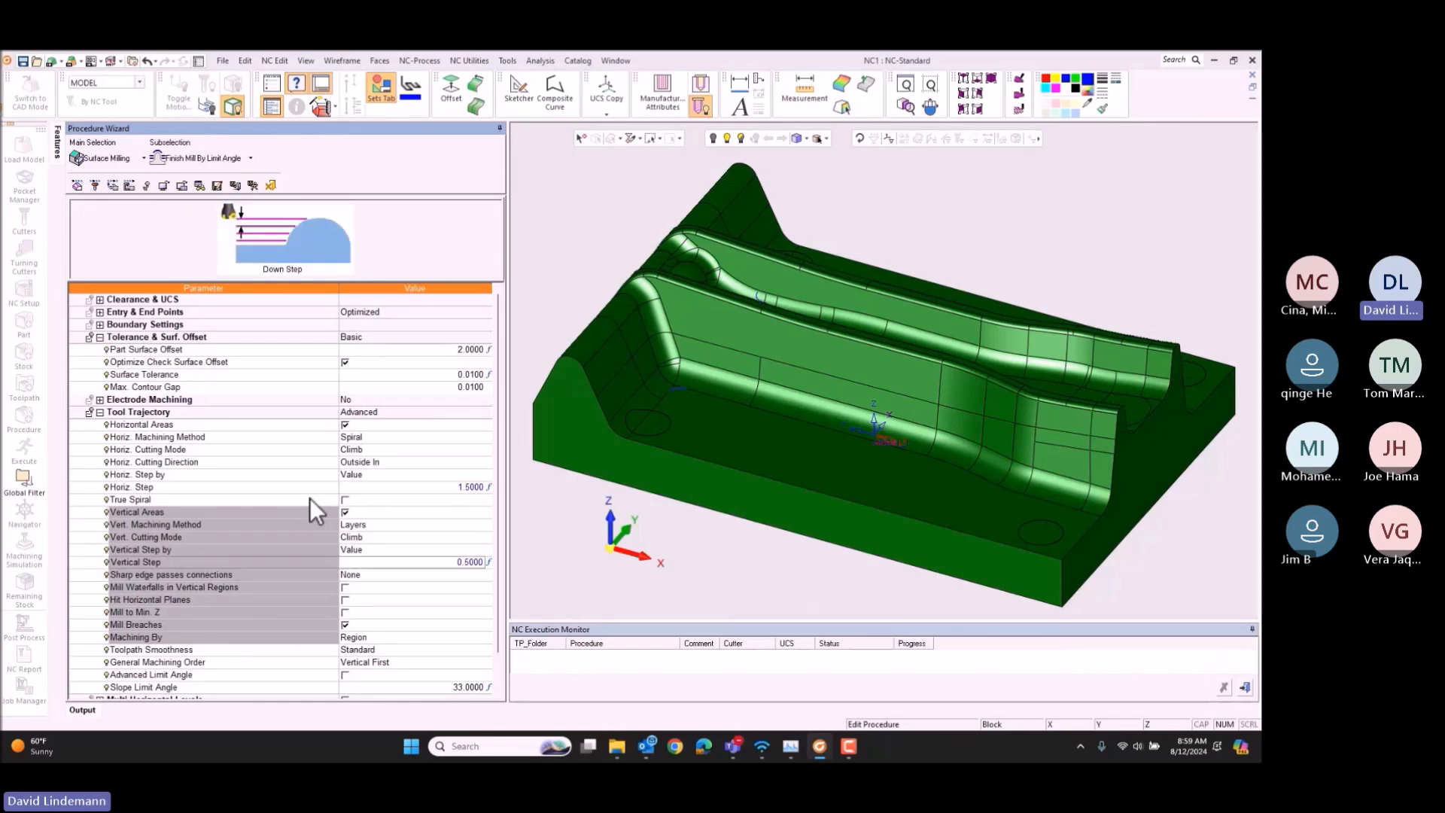
type("1.5")
key("Tab")
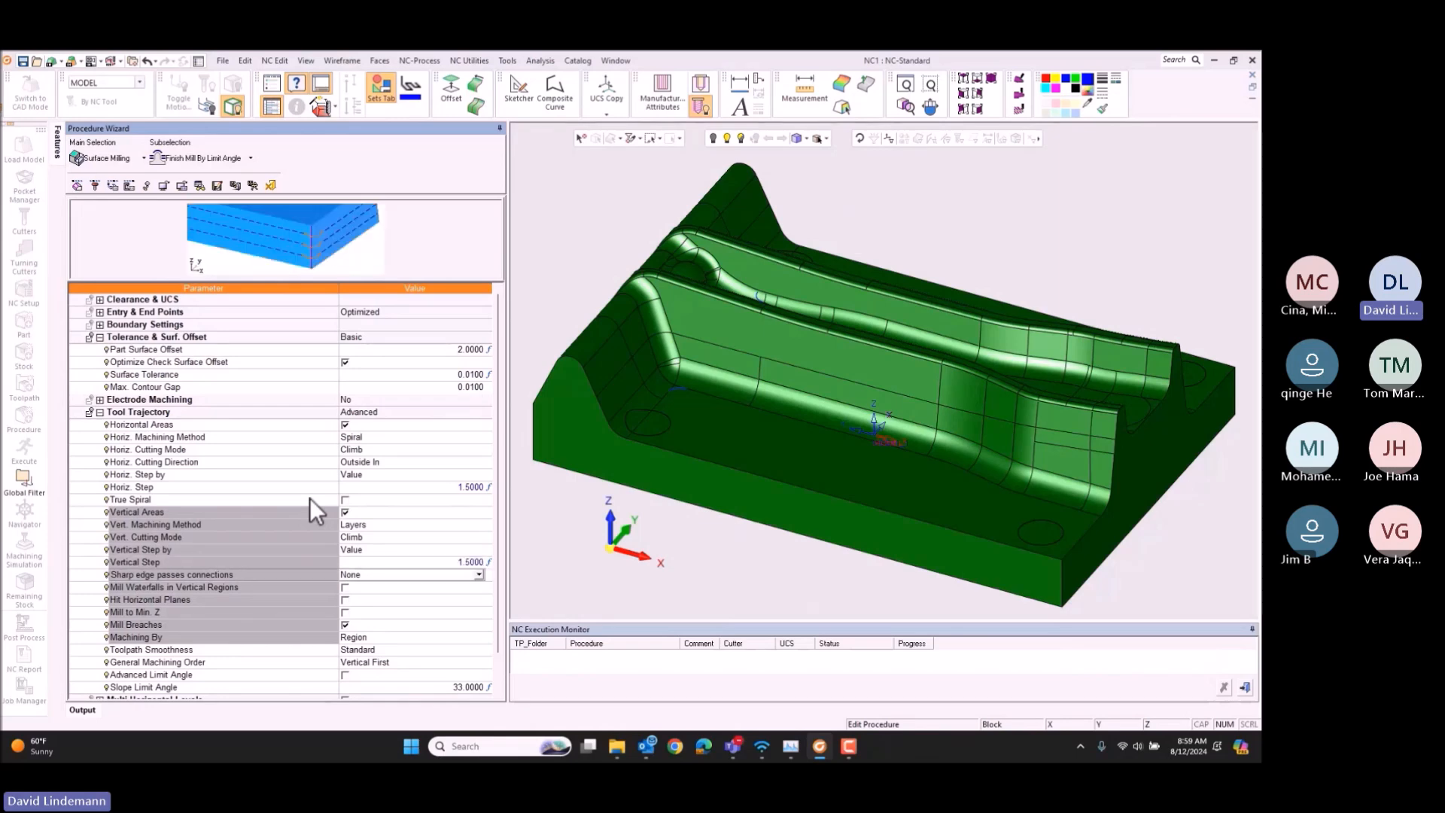
left_click(100, 412)
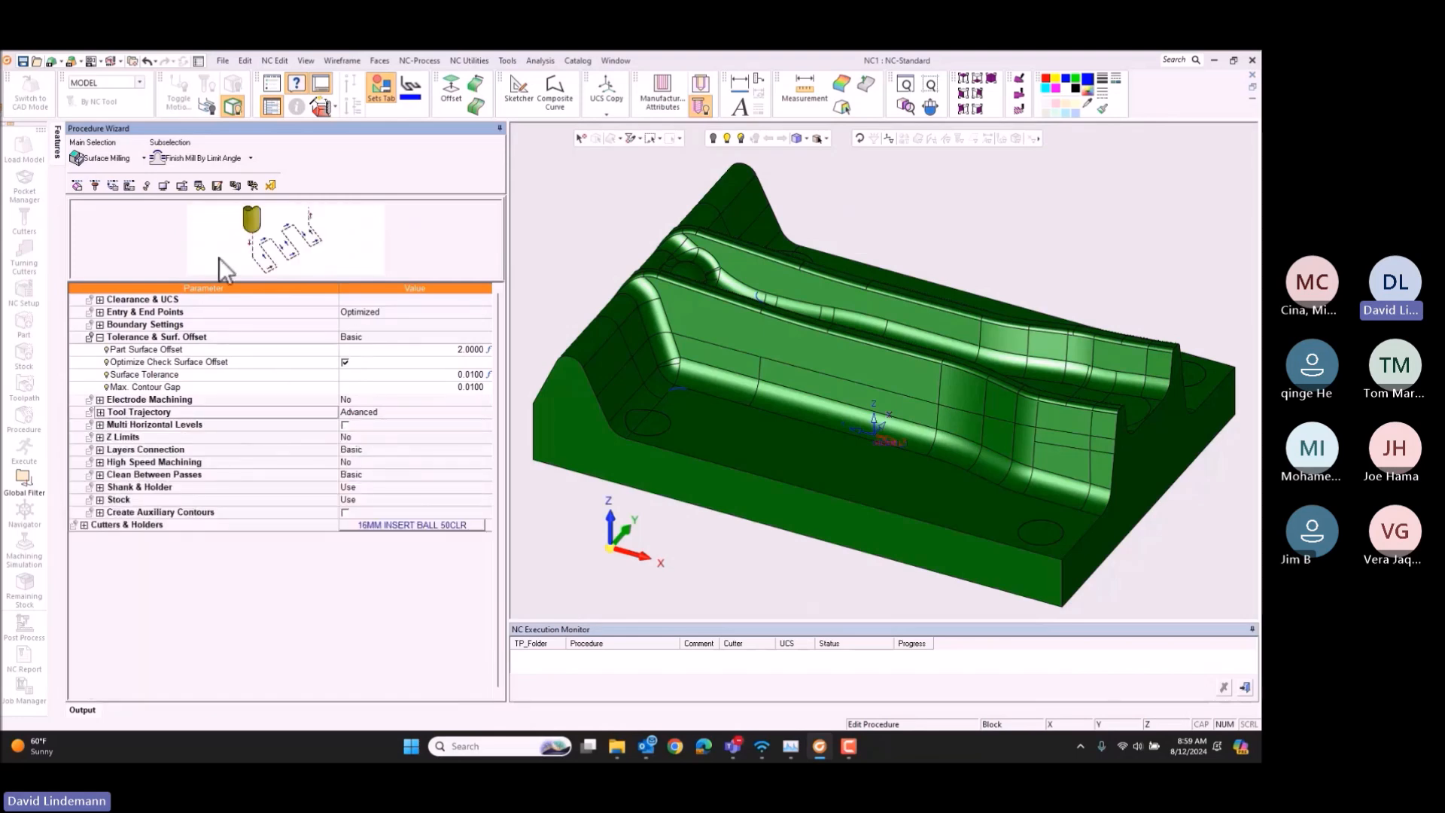
Step: Open the procedure's part surface selection and reset all surfaces in it
left_click(77, 186)
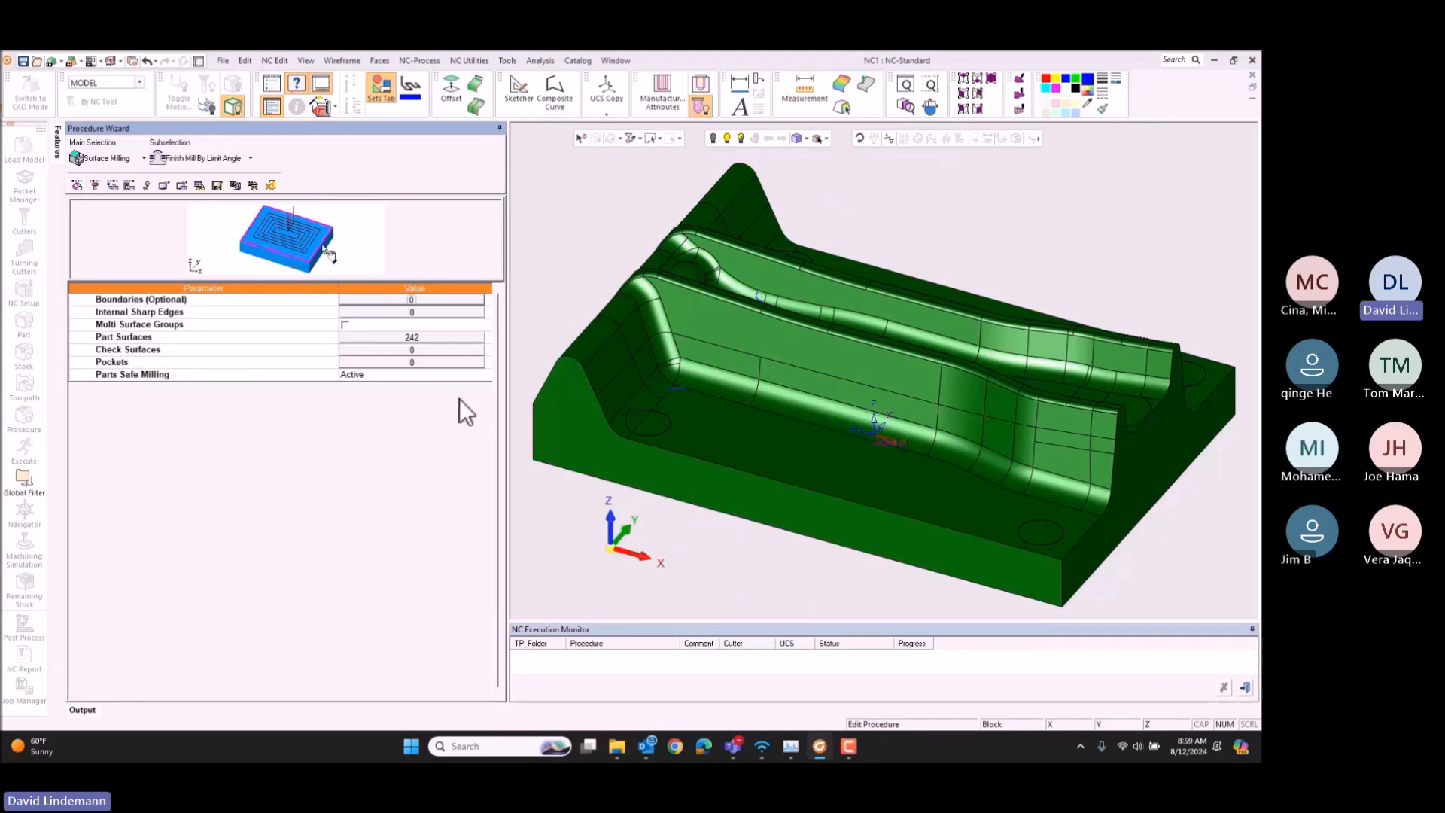
left_click(388, 336)
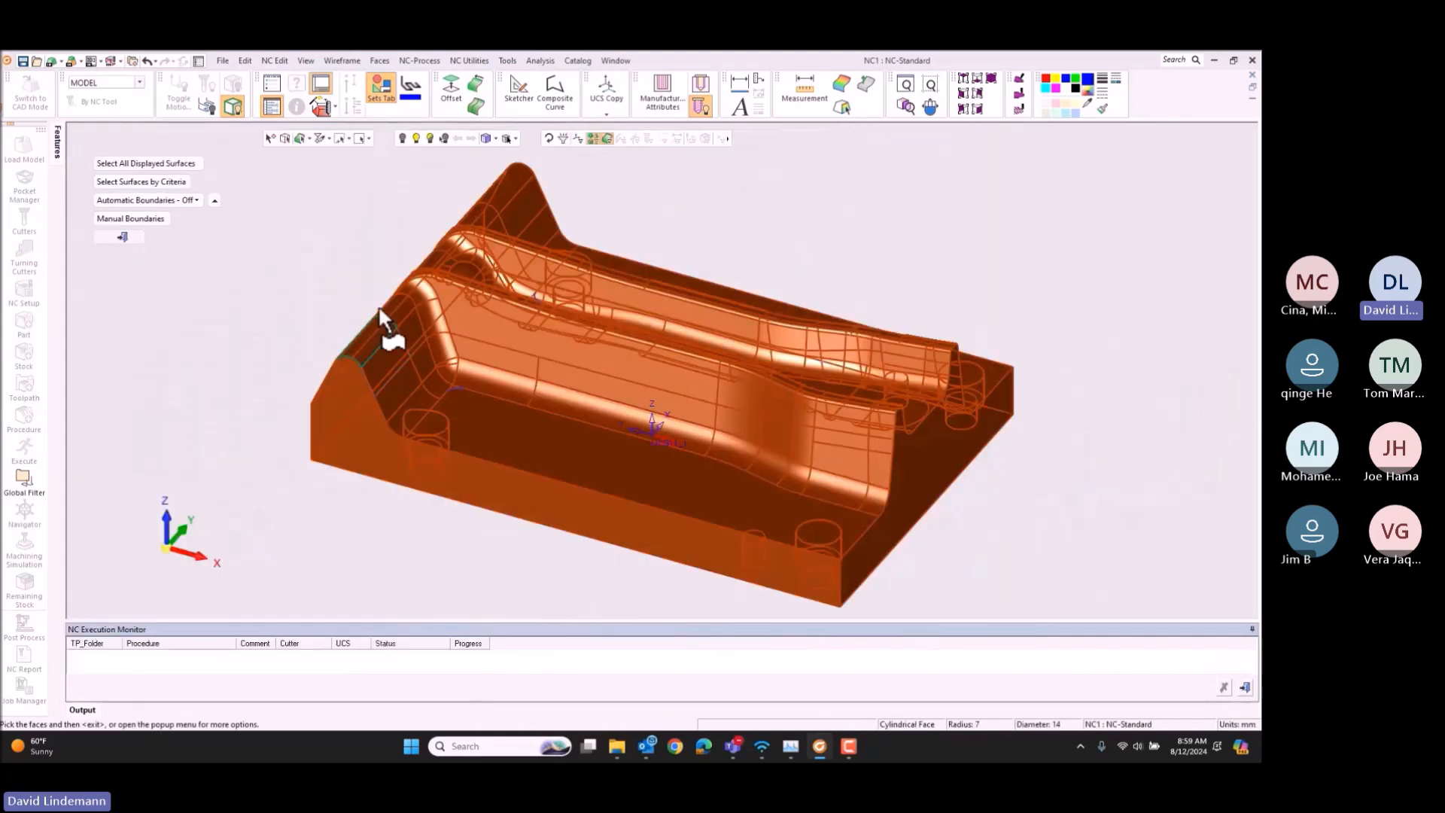
right_click(289, 239)
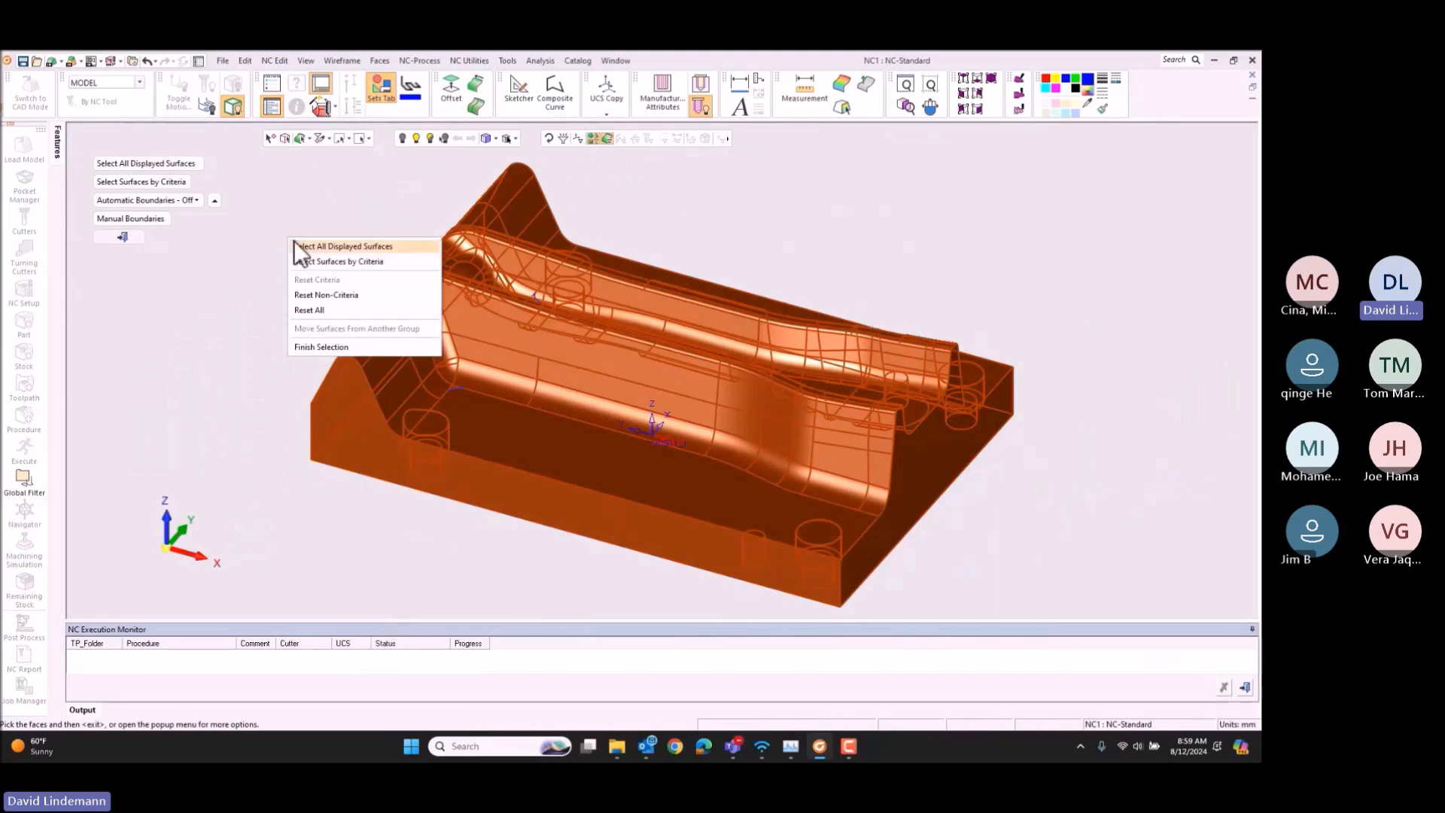
left_click(327, 309)
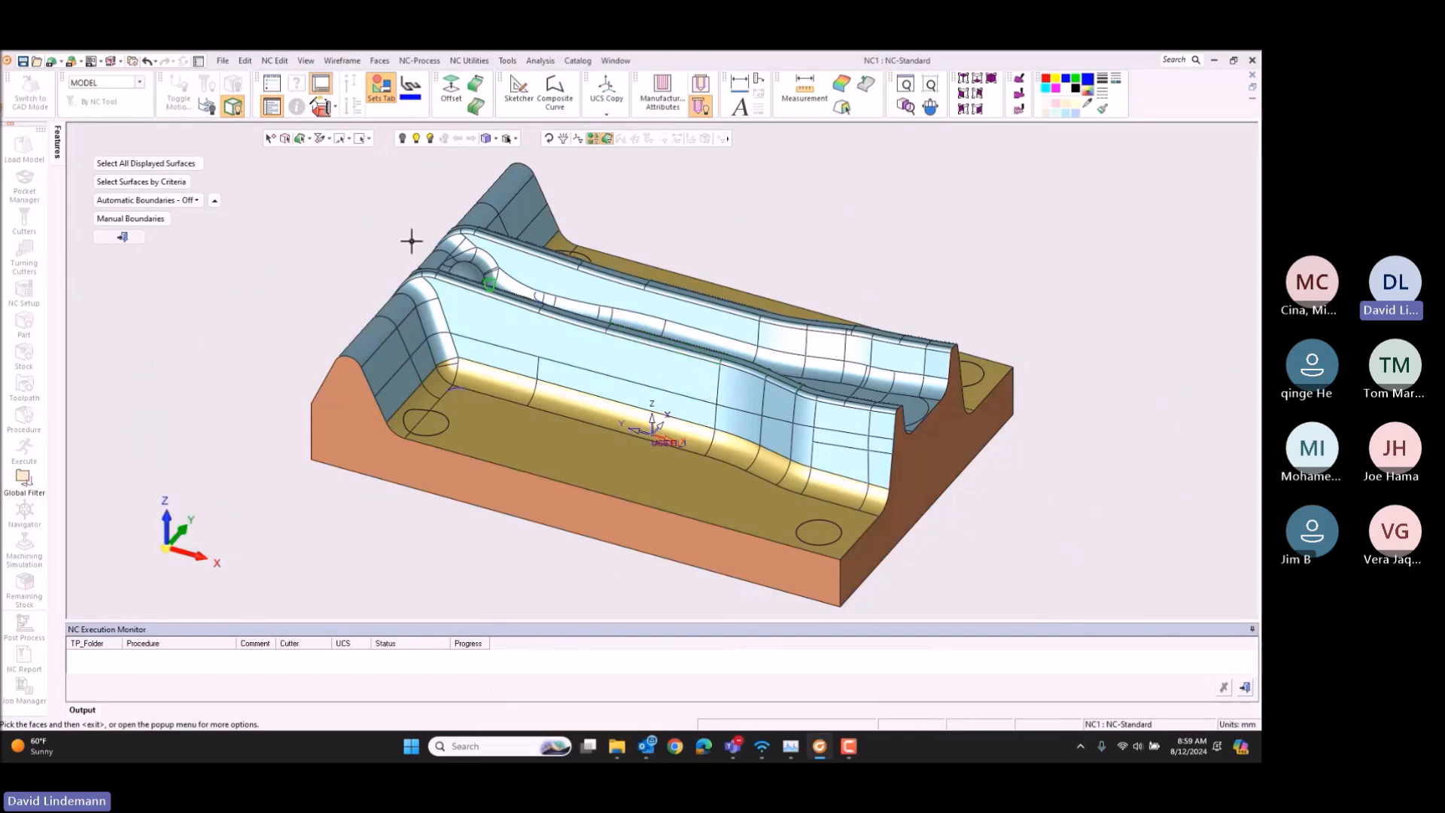
Step: Select the die's formed faces as part surfaces using the Expand to Smooth selection mode, leaving out the flat floor faces
left_click(309, 140)
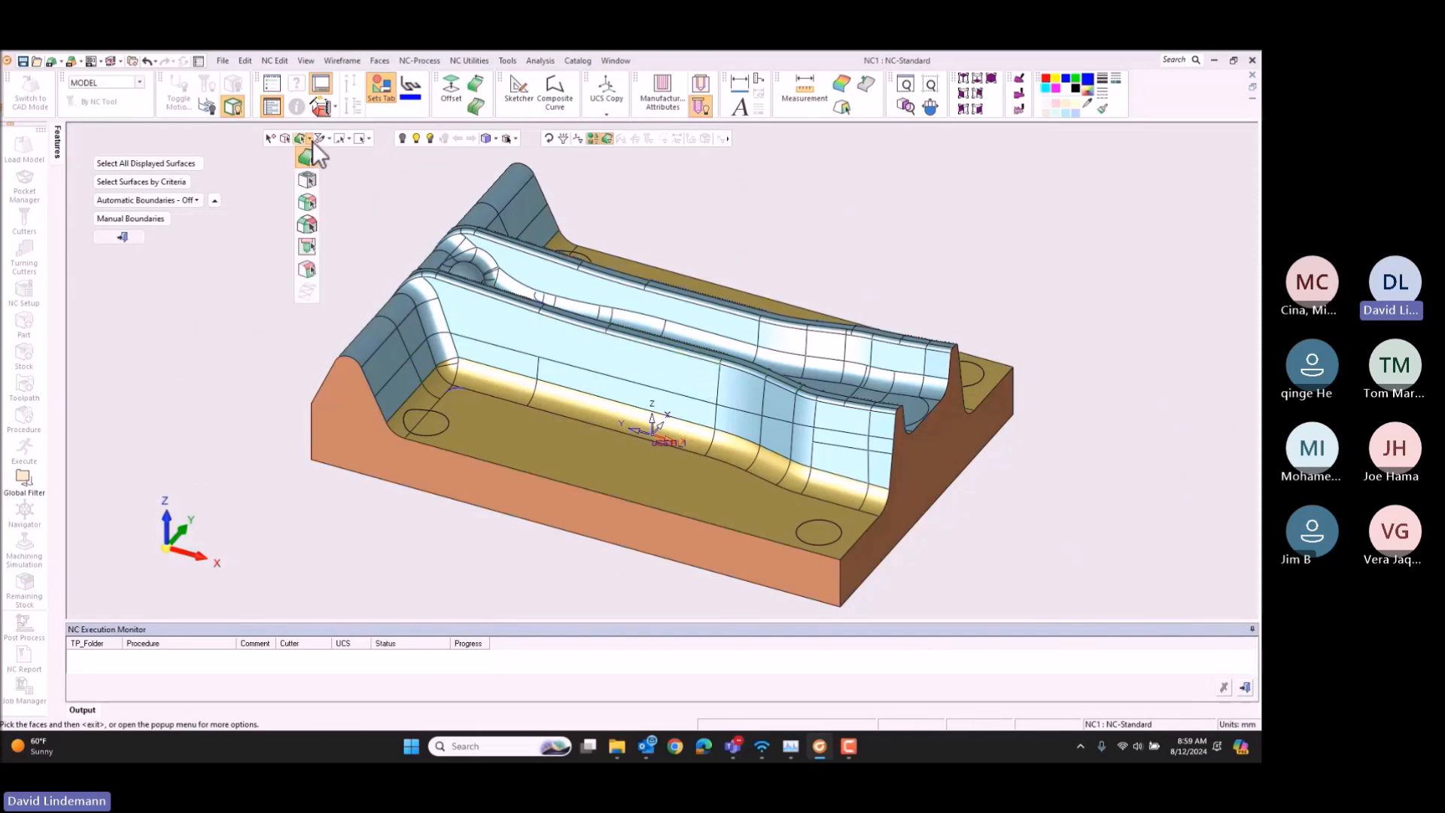
left_click(310, 267)
left_click(477, 373)
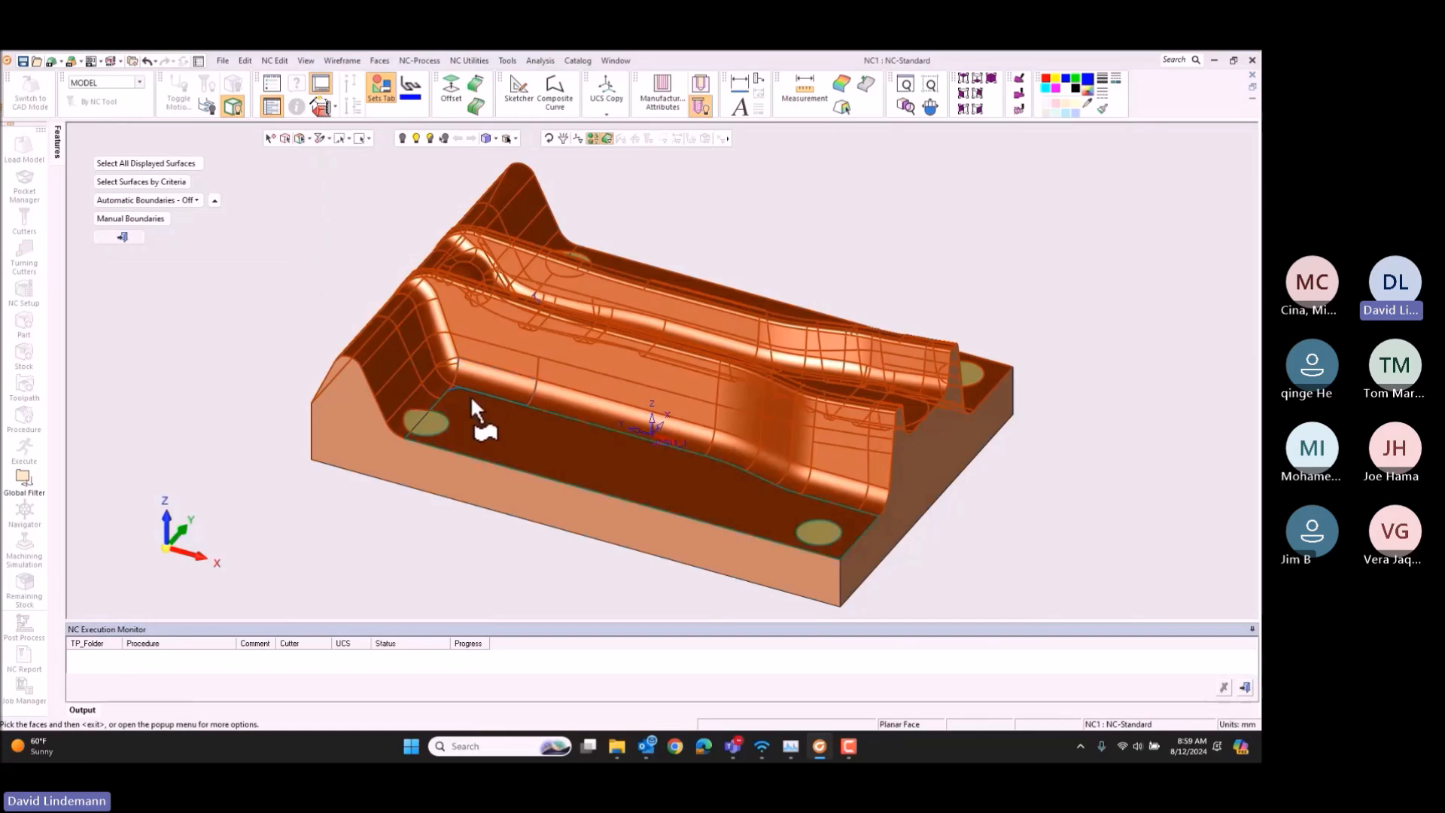
left_click(424, 415)
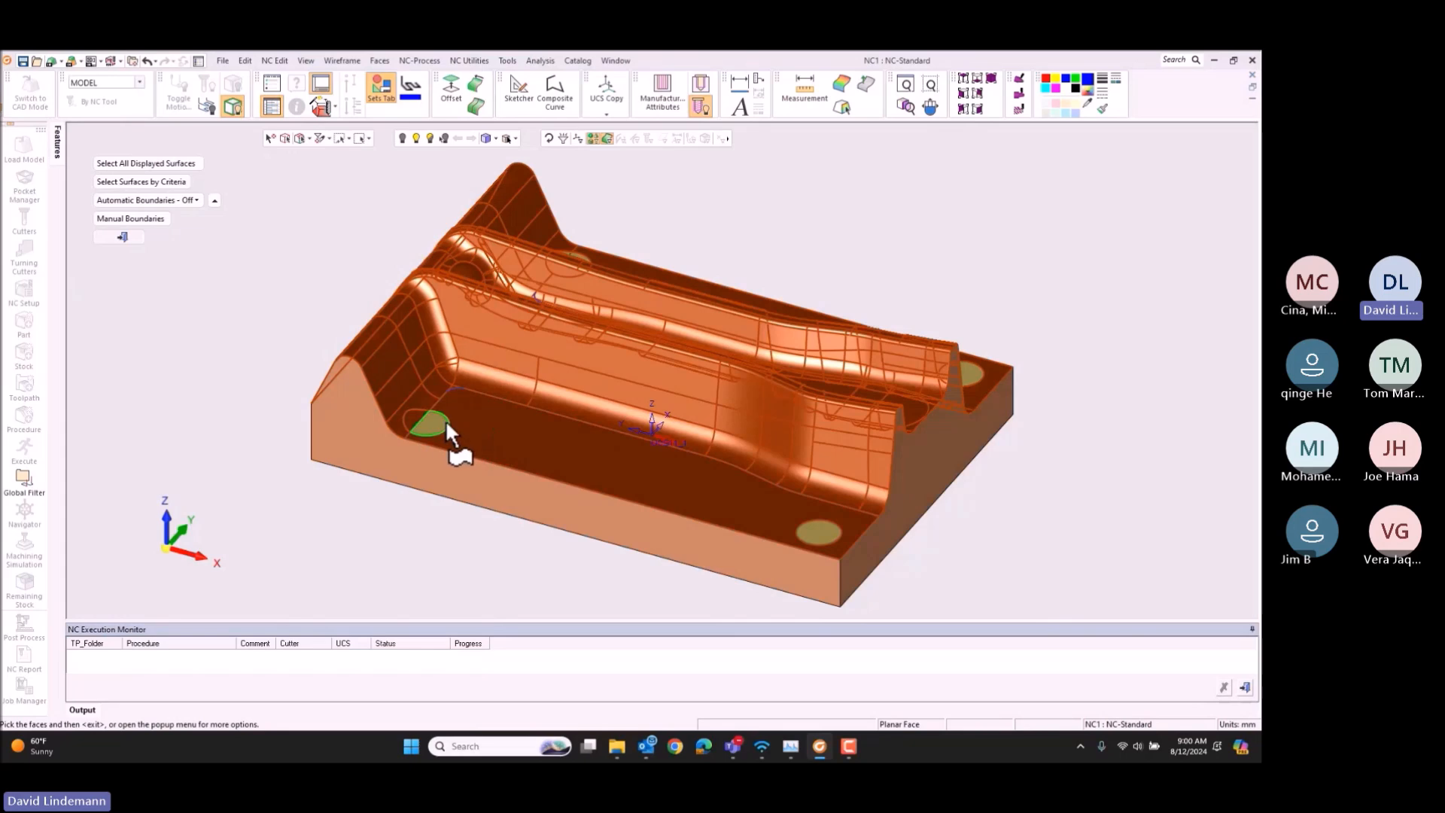
left_click(486, 425)
middle_click_drag(712, 292, 416, 251)
left_click(676, 200)
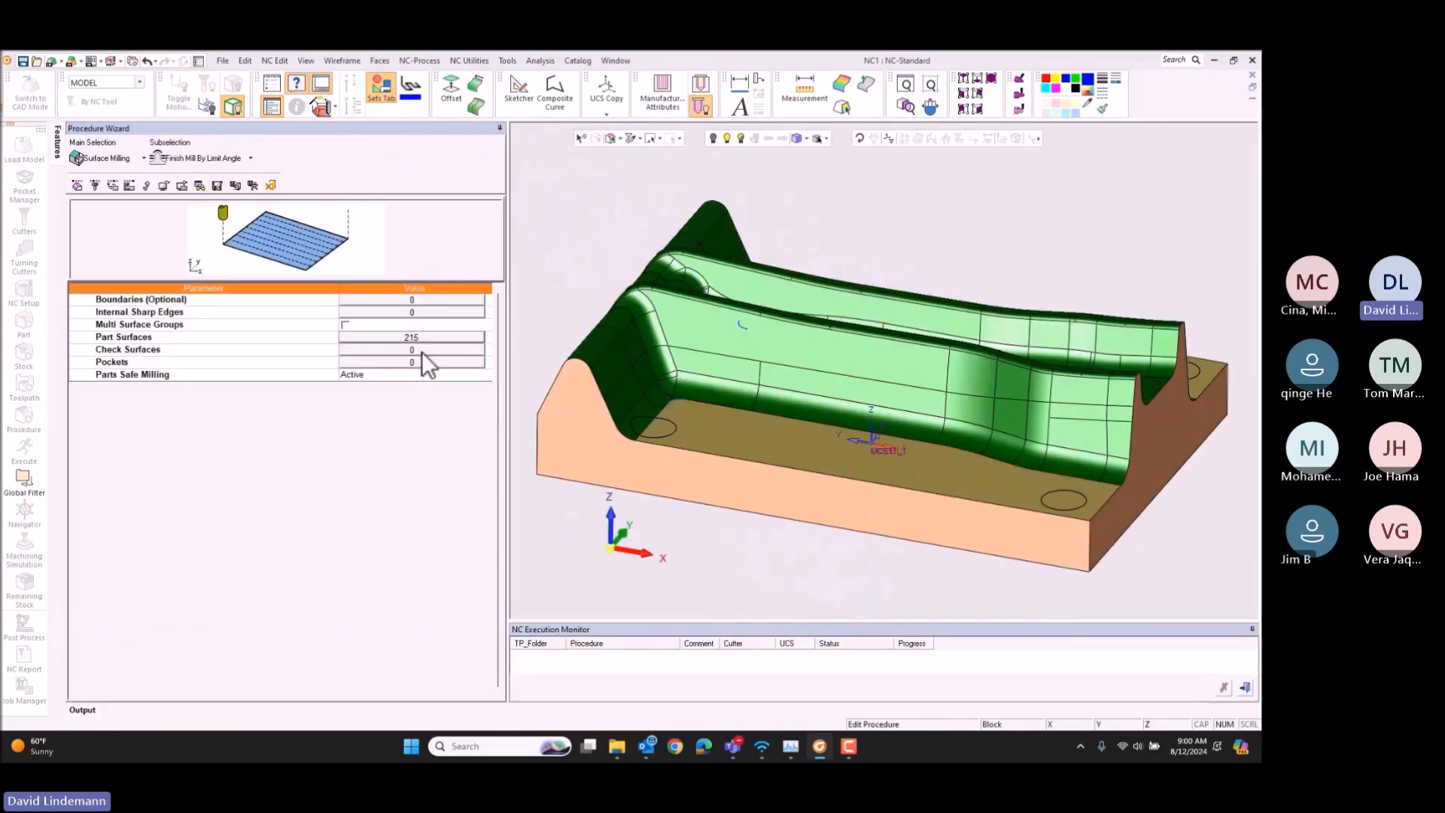
Step: Select the die's remaining faces, including the flat floors, outer sides and holes, as check surfaces
left_click(421, 351)
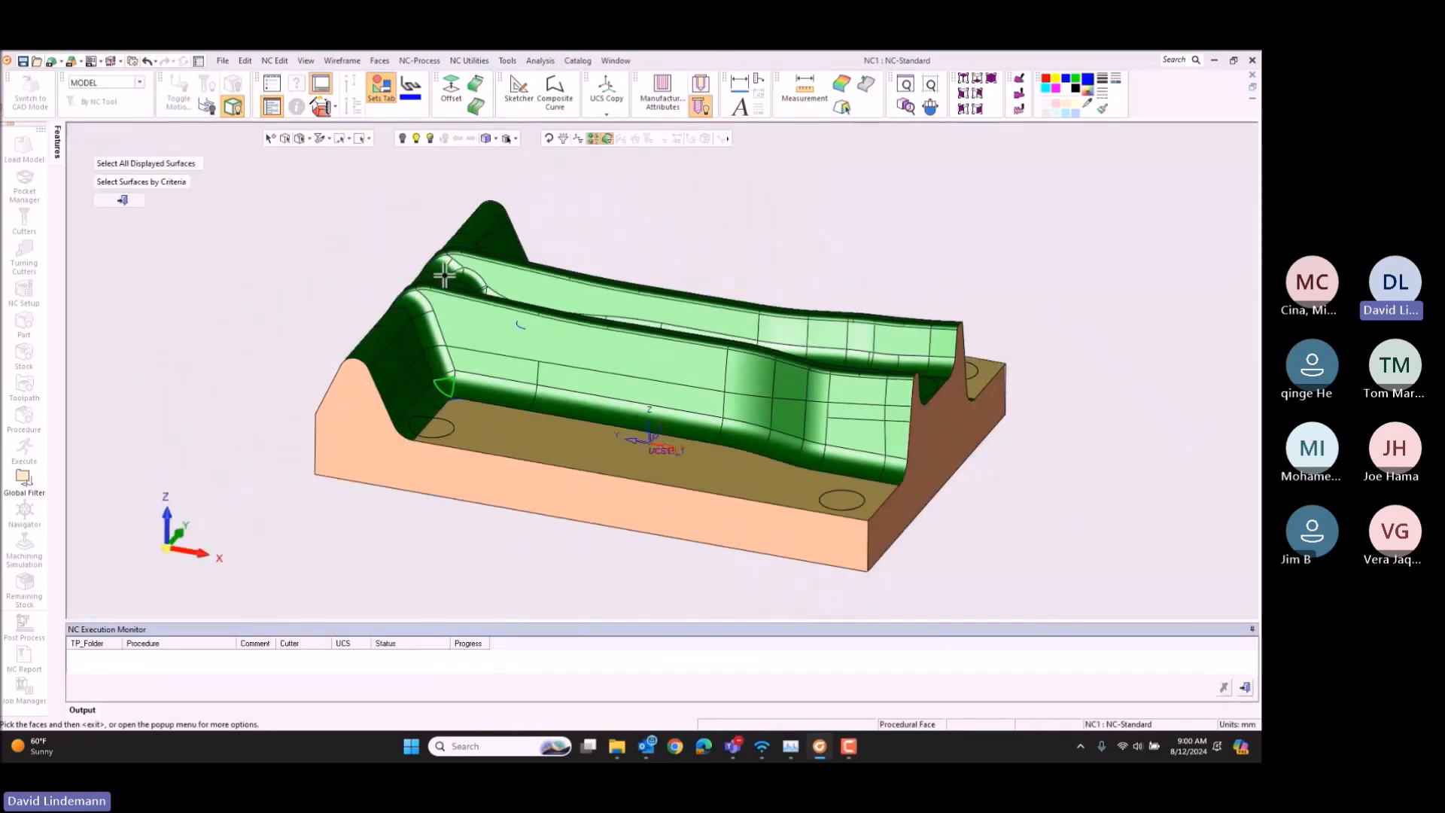
left_click(542, 474)
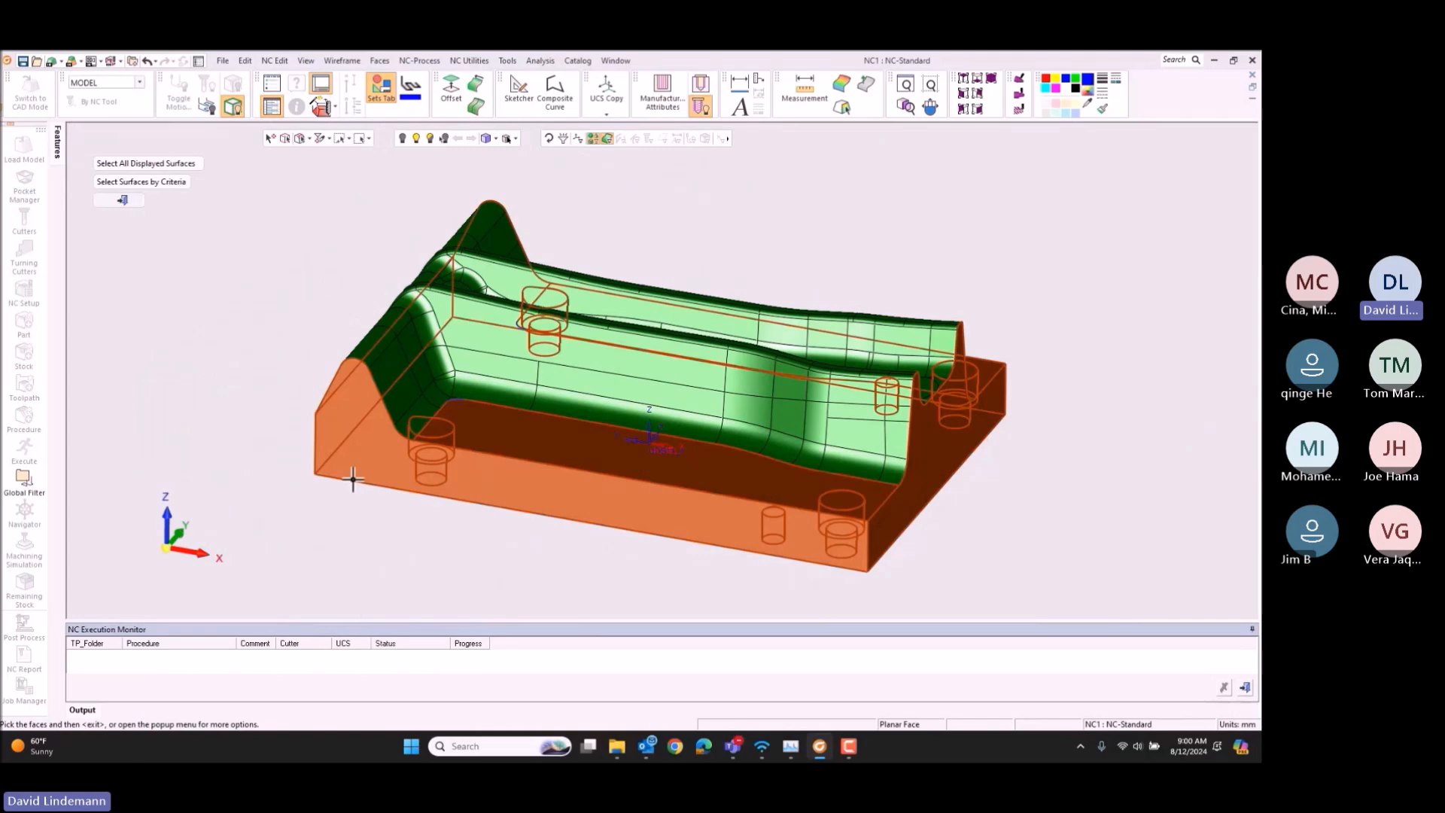
middle_click(226, 285)
Step: Reopen the part surface selection, switch Automatic Boundaries to On and finish the selection
left_click(453, 334)
left_click(196, 200)
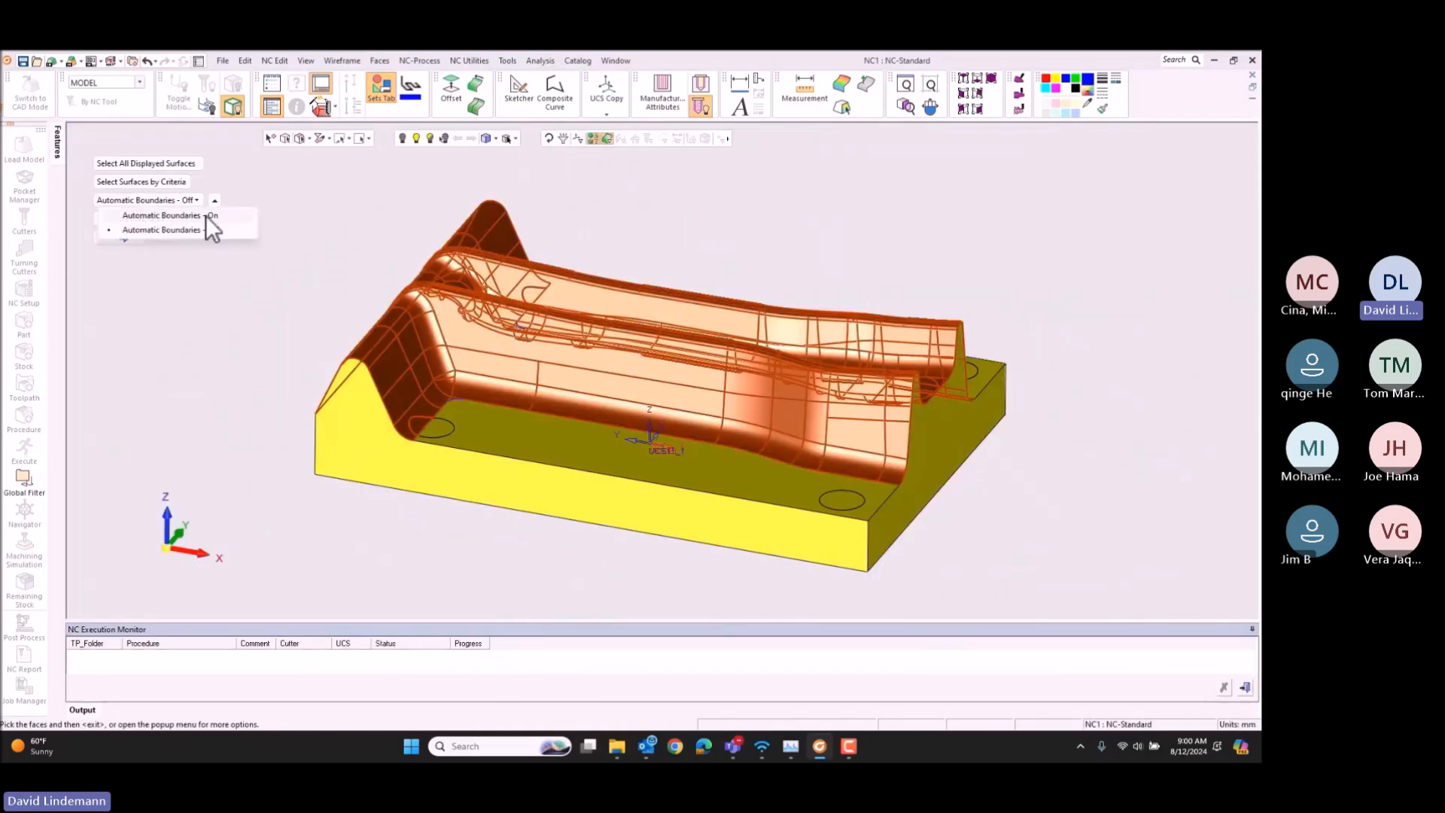
left_click(206, 215)
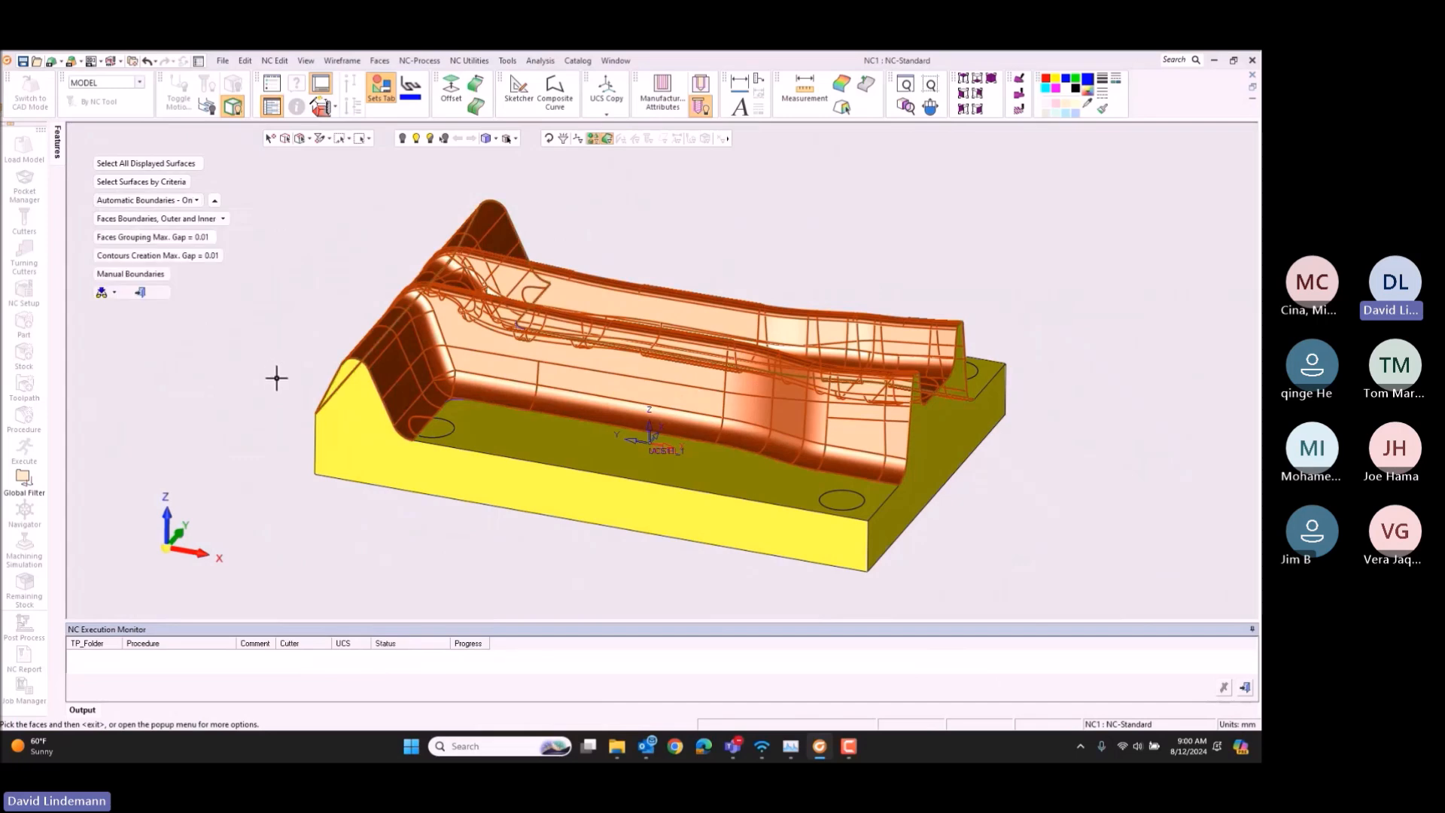
middle_click(263, 368)
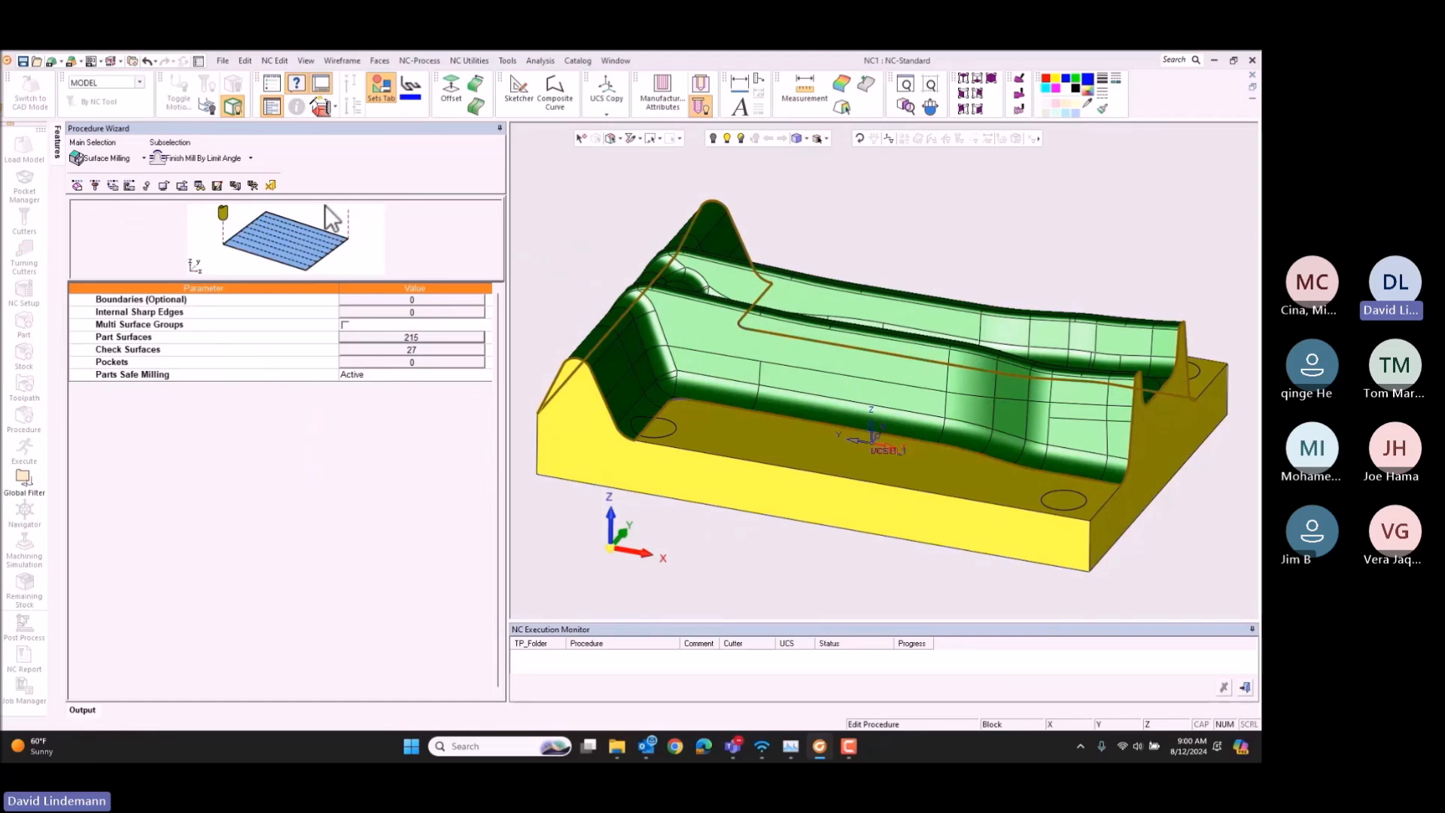
Step: Set the finishing procedure's Part Surface Offset to 0.5
left_click_drag(632, 543, 630, 539)
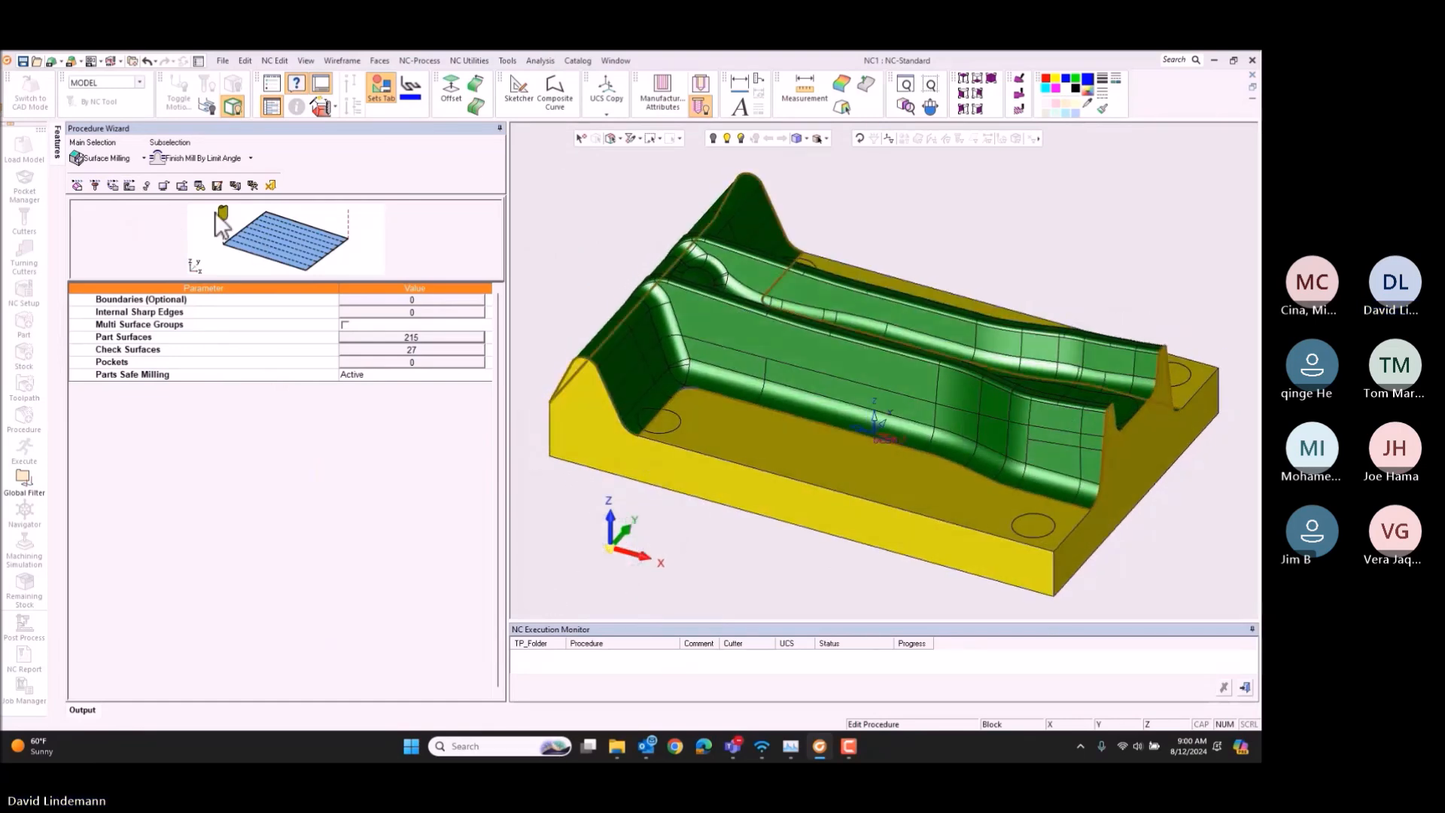
left_click(112, 186)
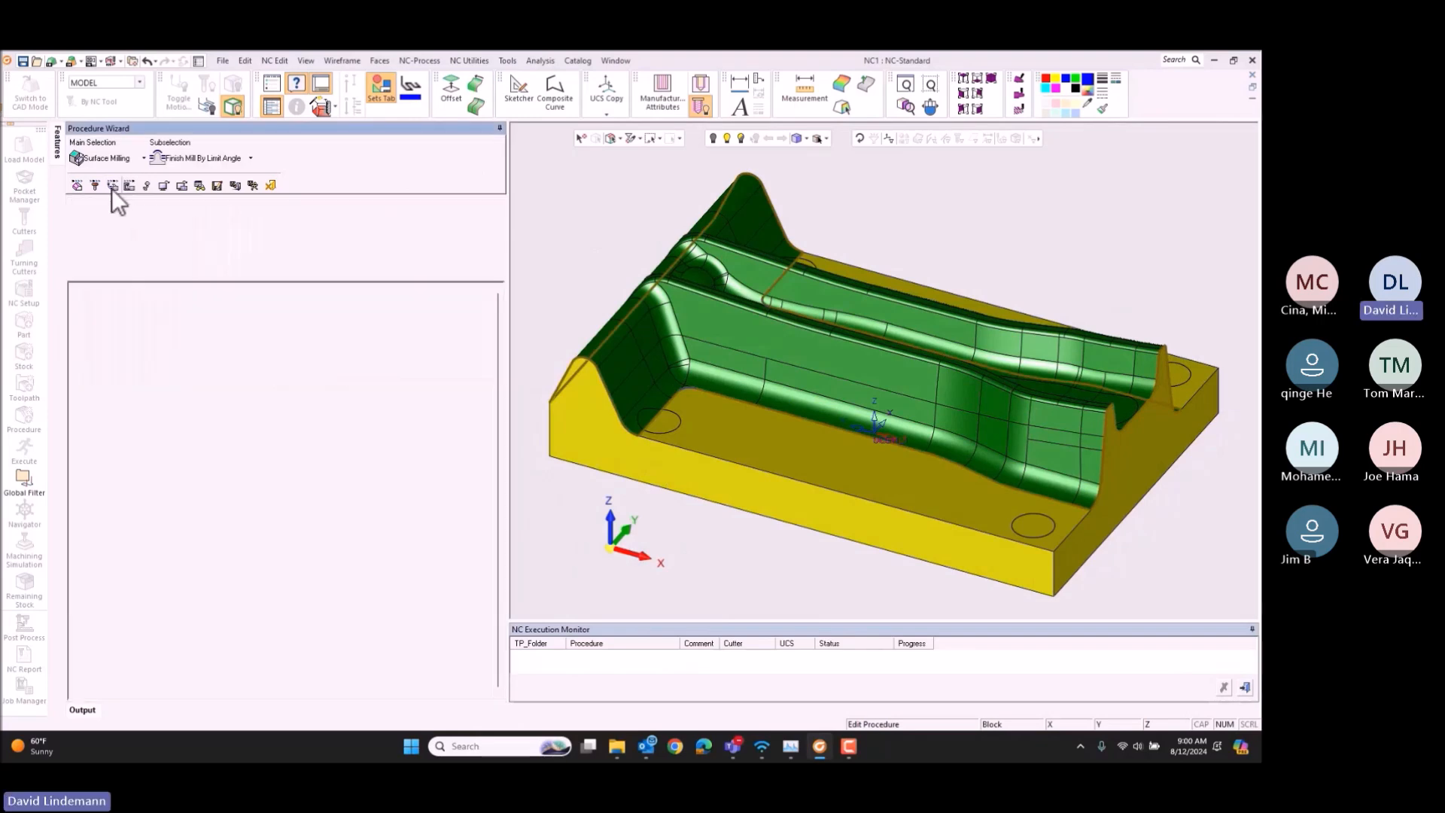
left_click(402, 350)
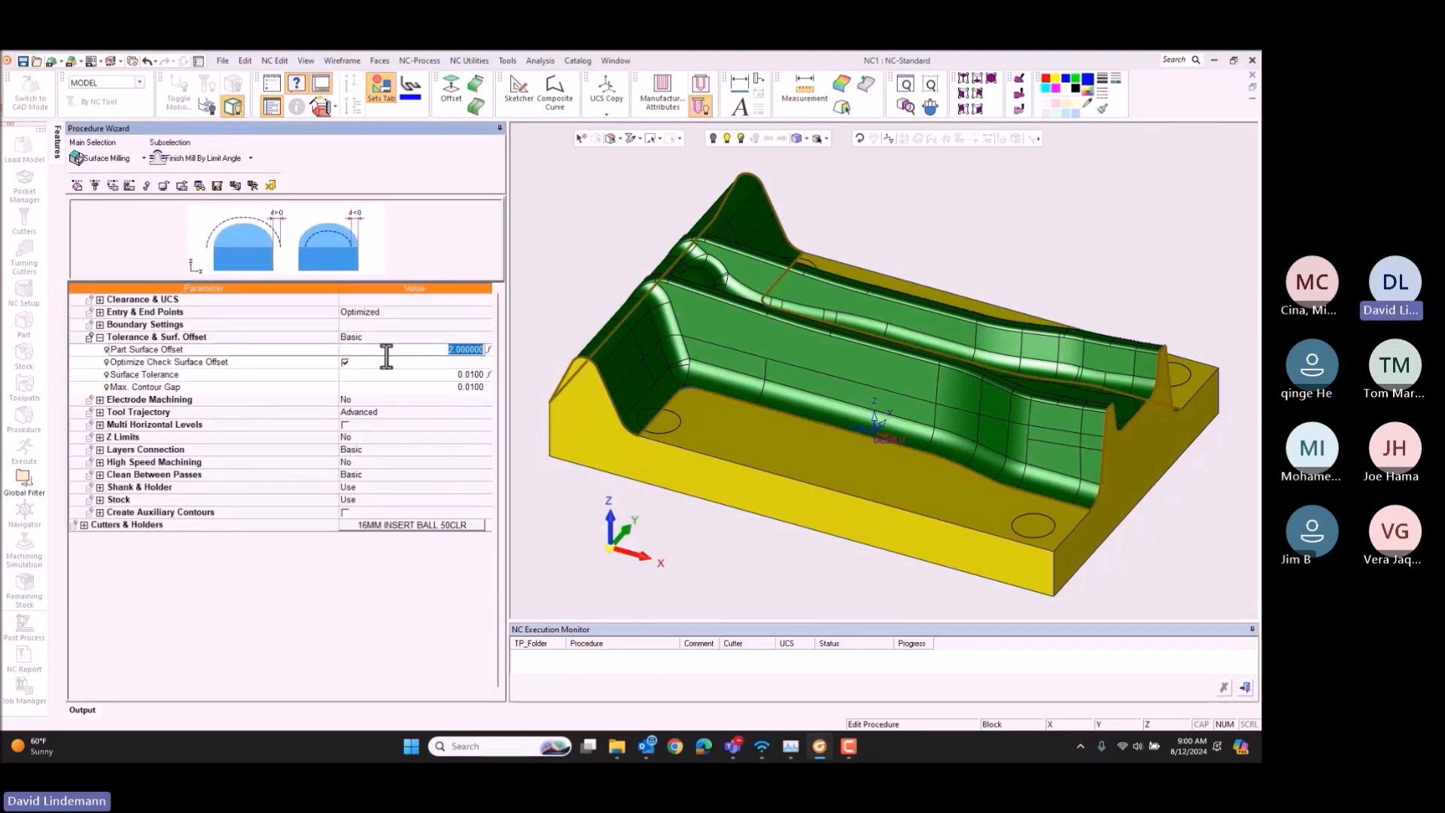
type(".5")
key("Return")
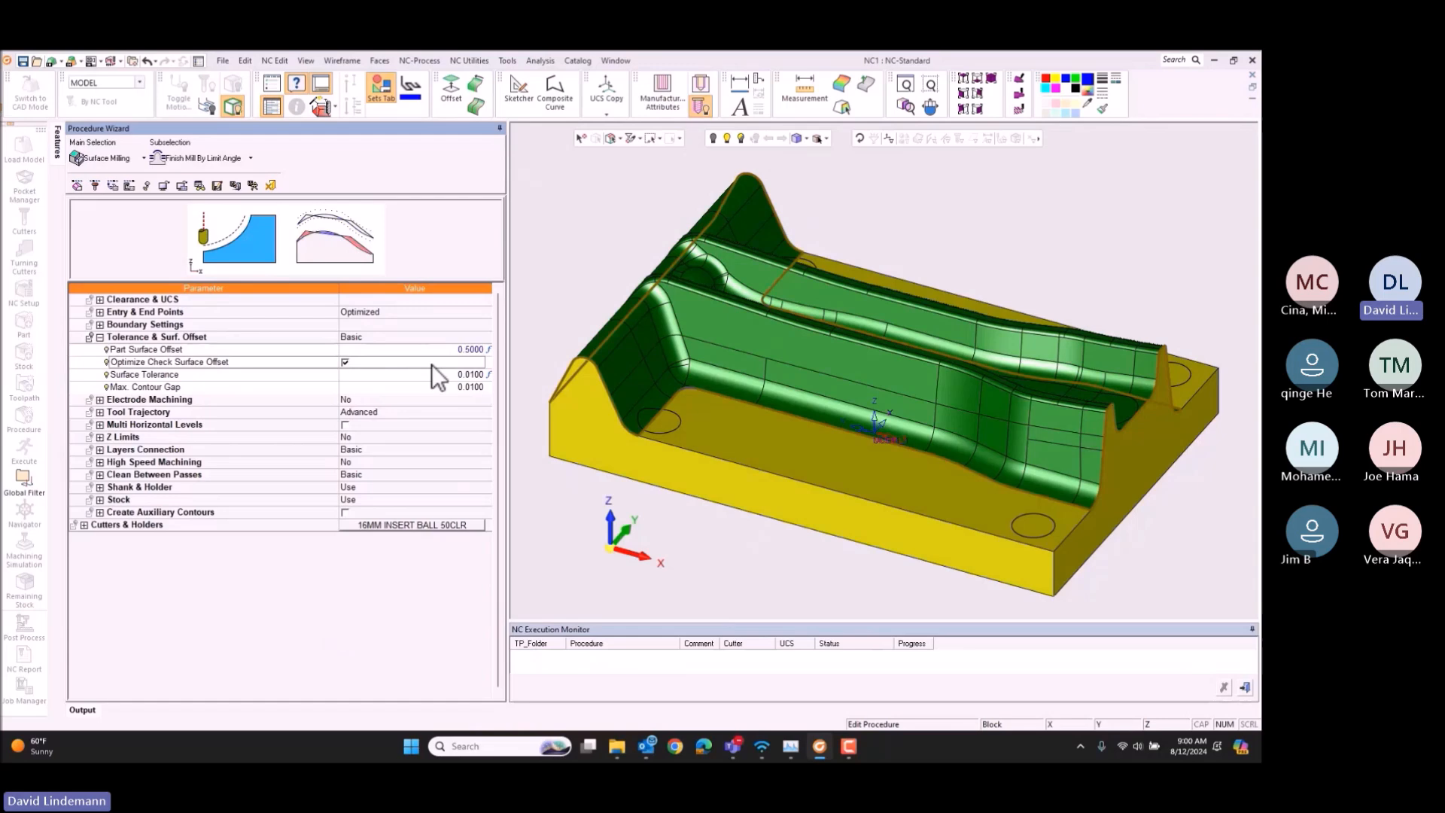
Step: Save and calculate the Finish Mill By Limit Angle procedure, and give it the comment "semi 0.5"
left_click(253, 186)
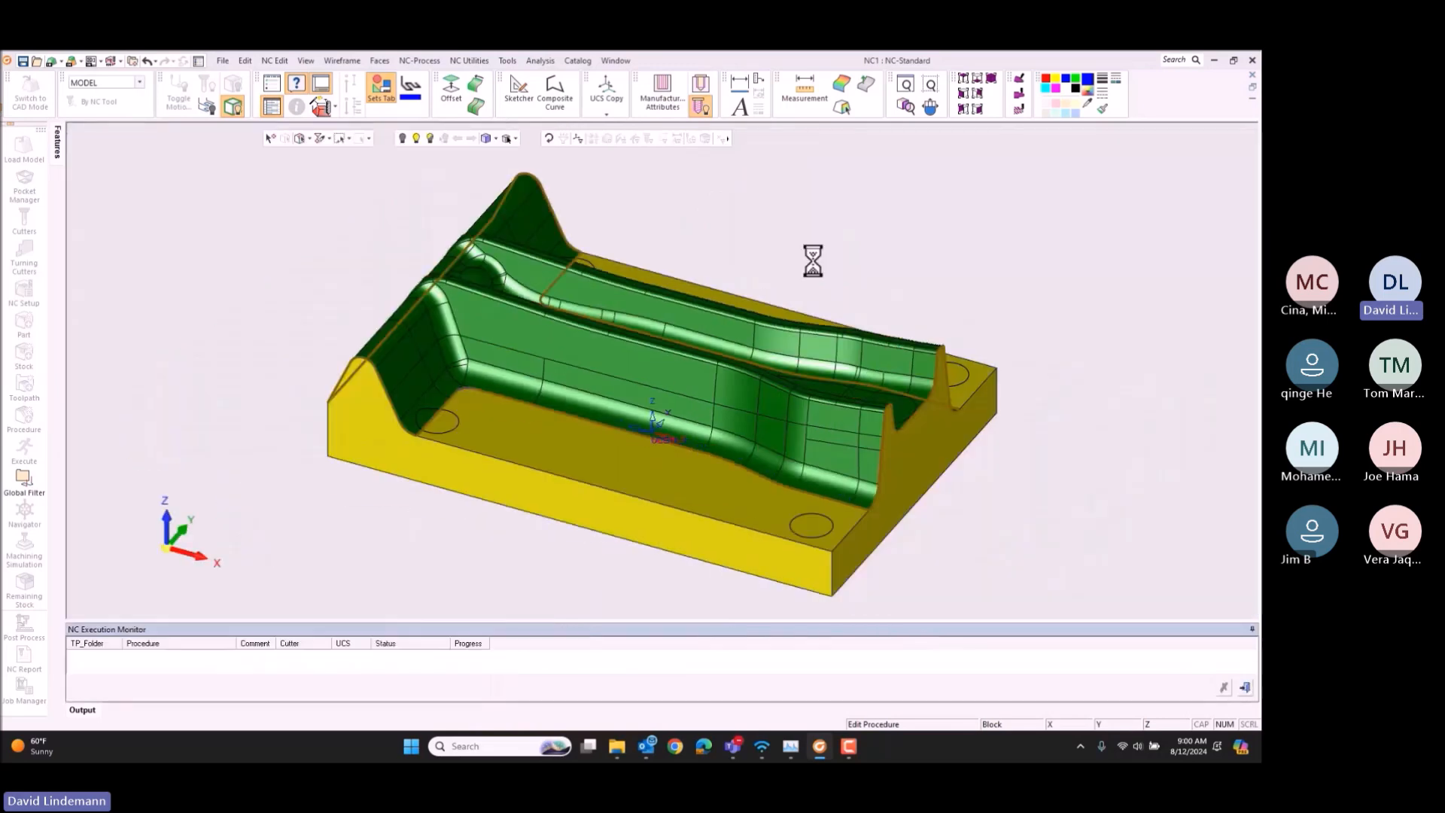
left_click(309, 266)
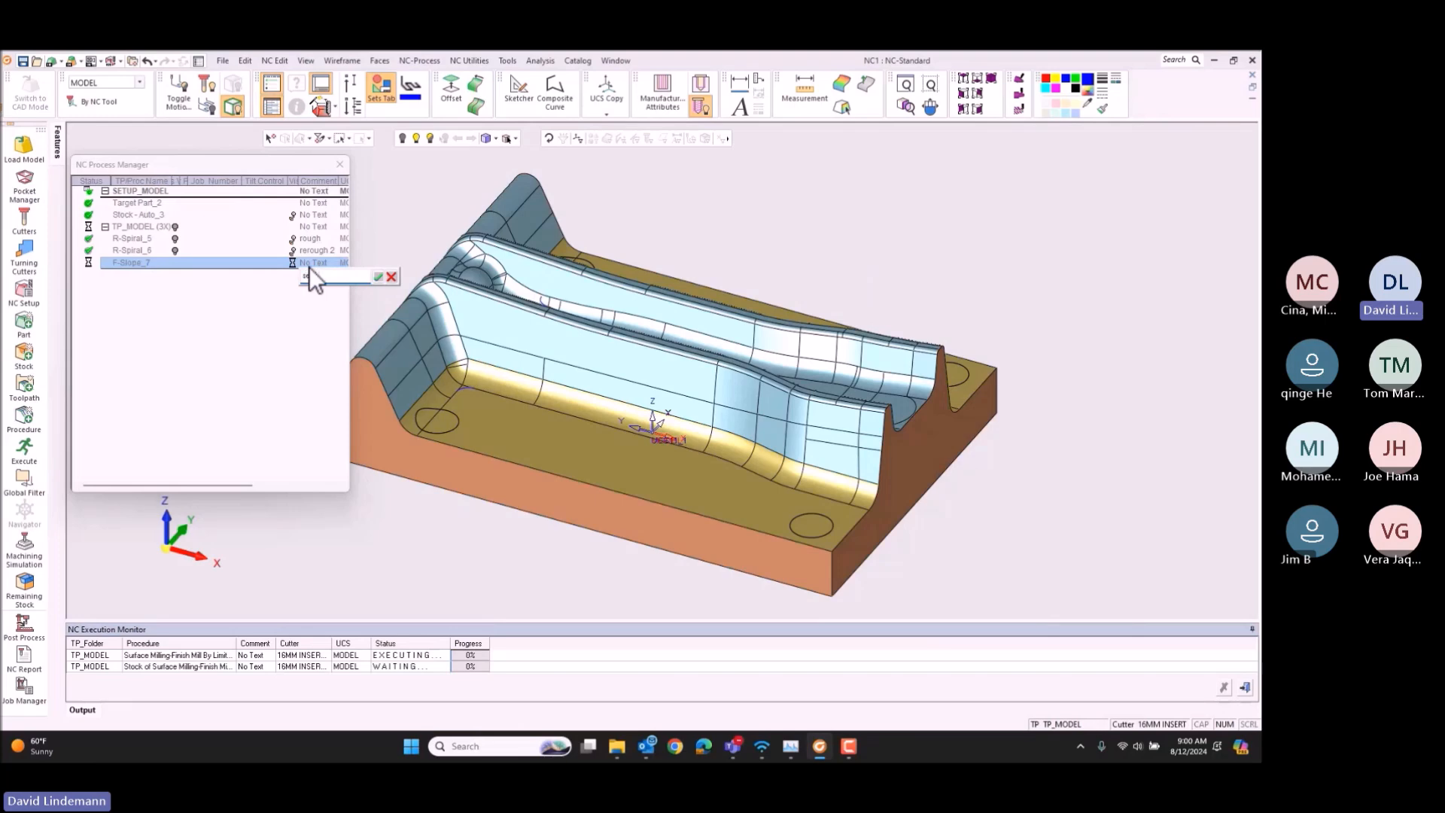
type("semi 0.5")
key("Return")
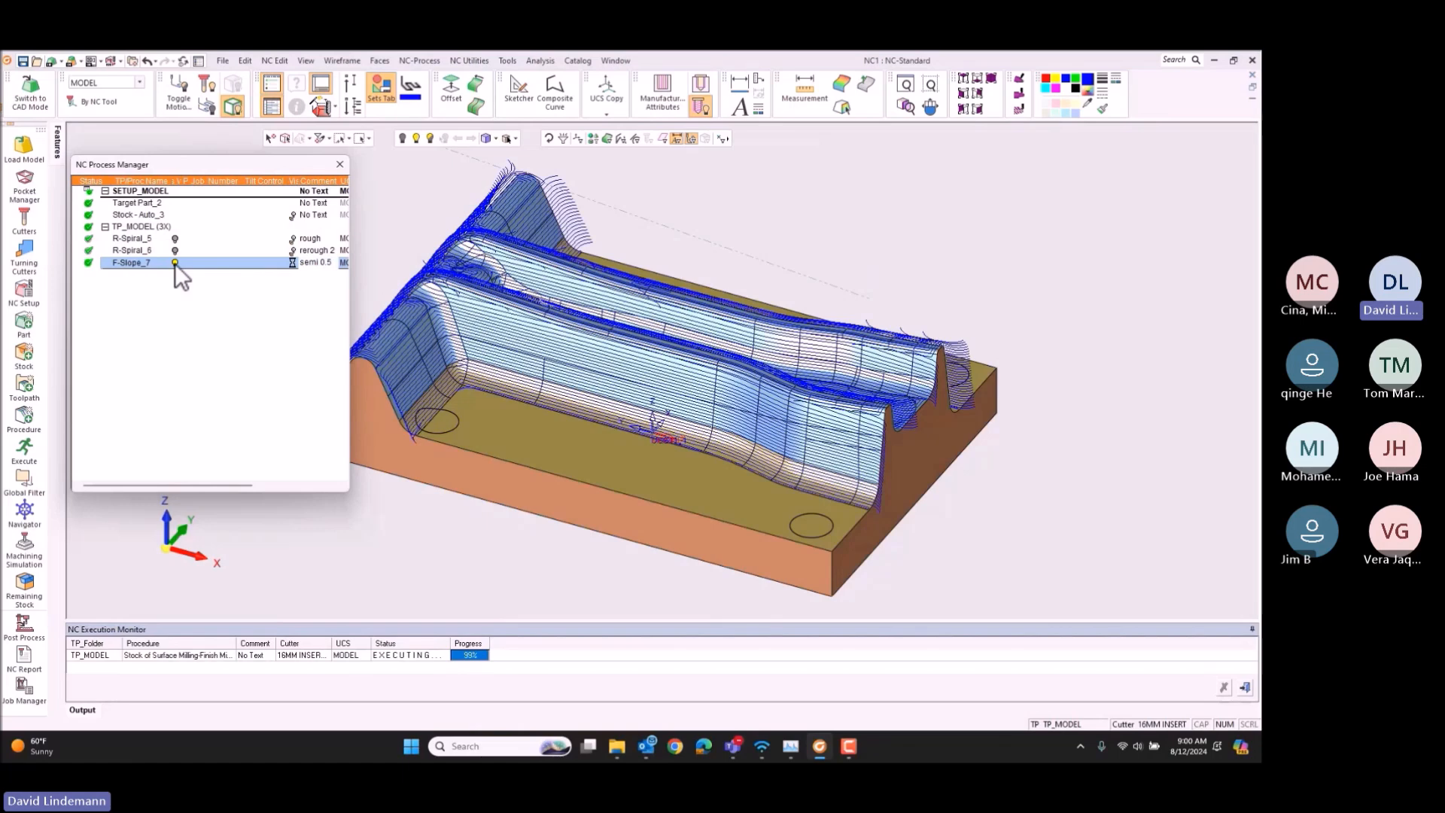
Step: Create a new procedure after the semi-finishing one, using the Remachine technology with Cleanup
right_click(125, 264)
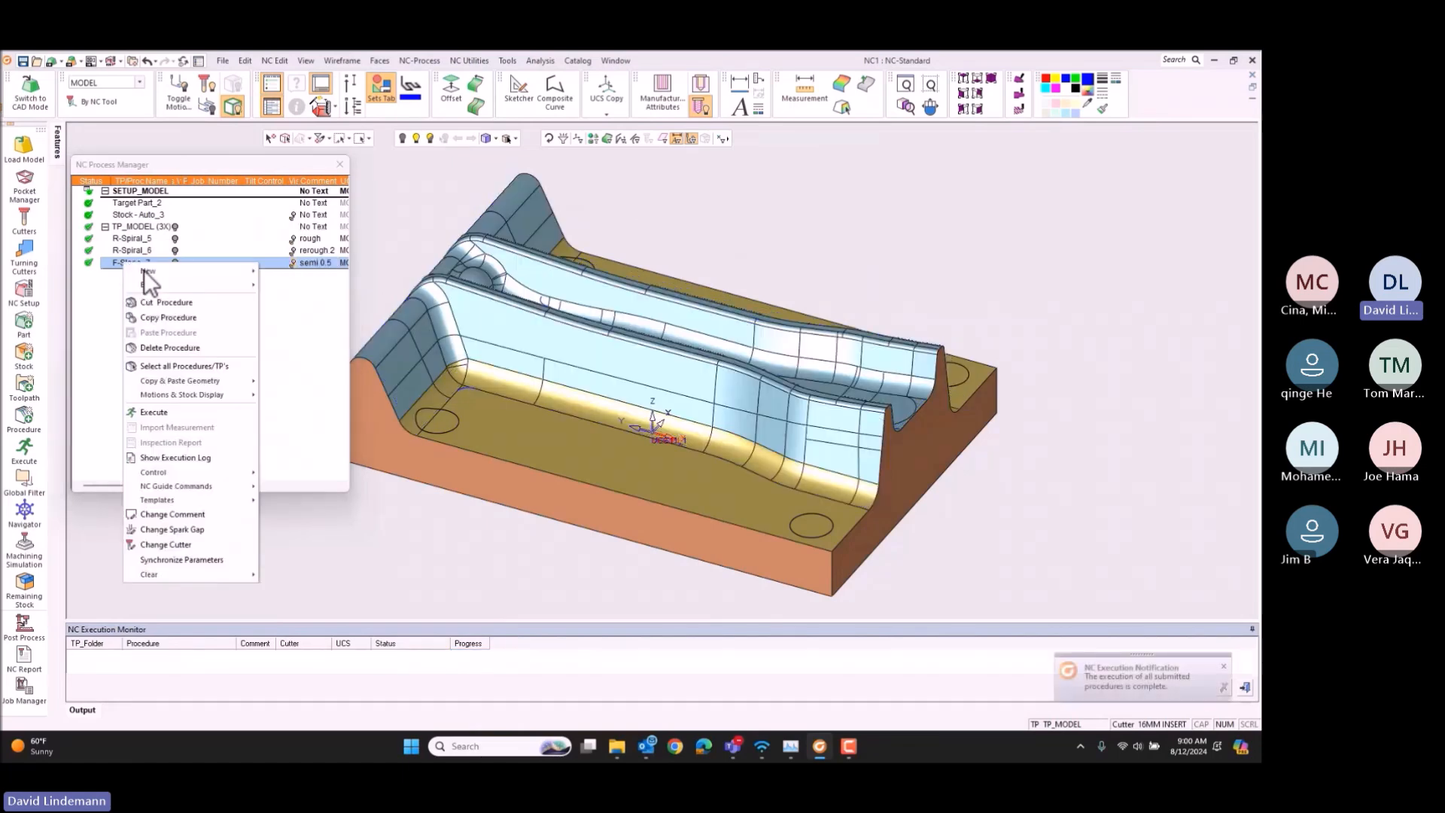
left_click(143, 270)
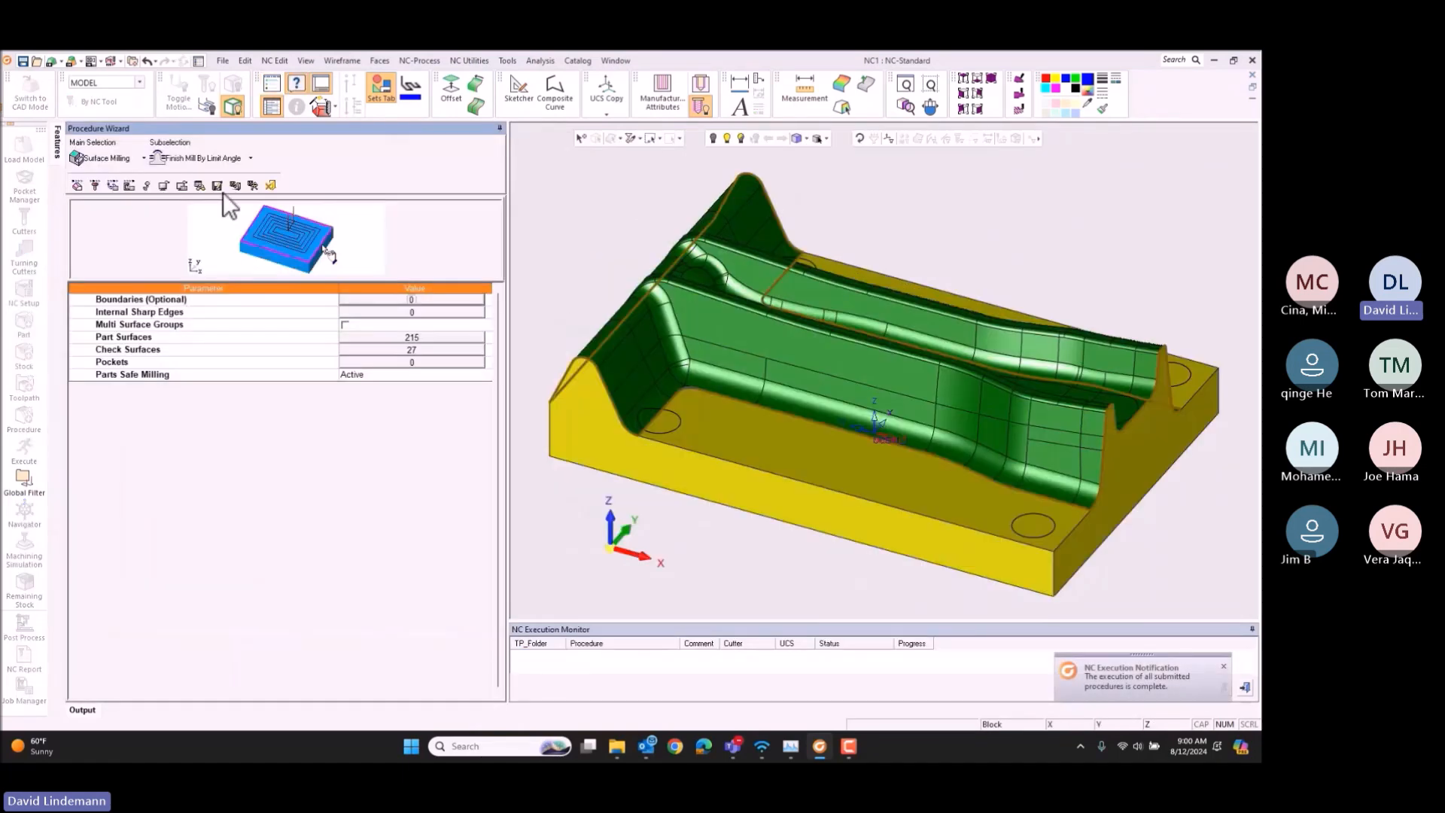
left_click(121, 160)
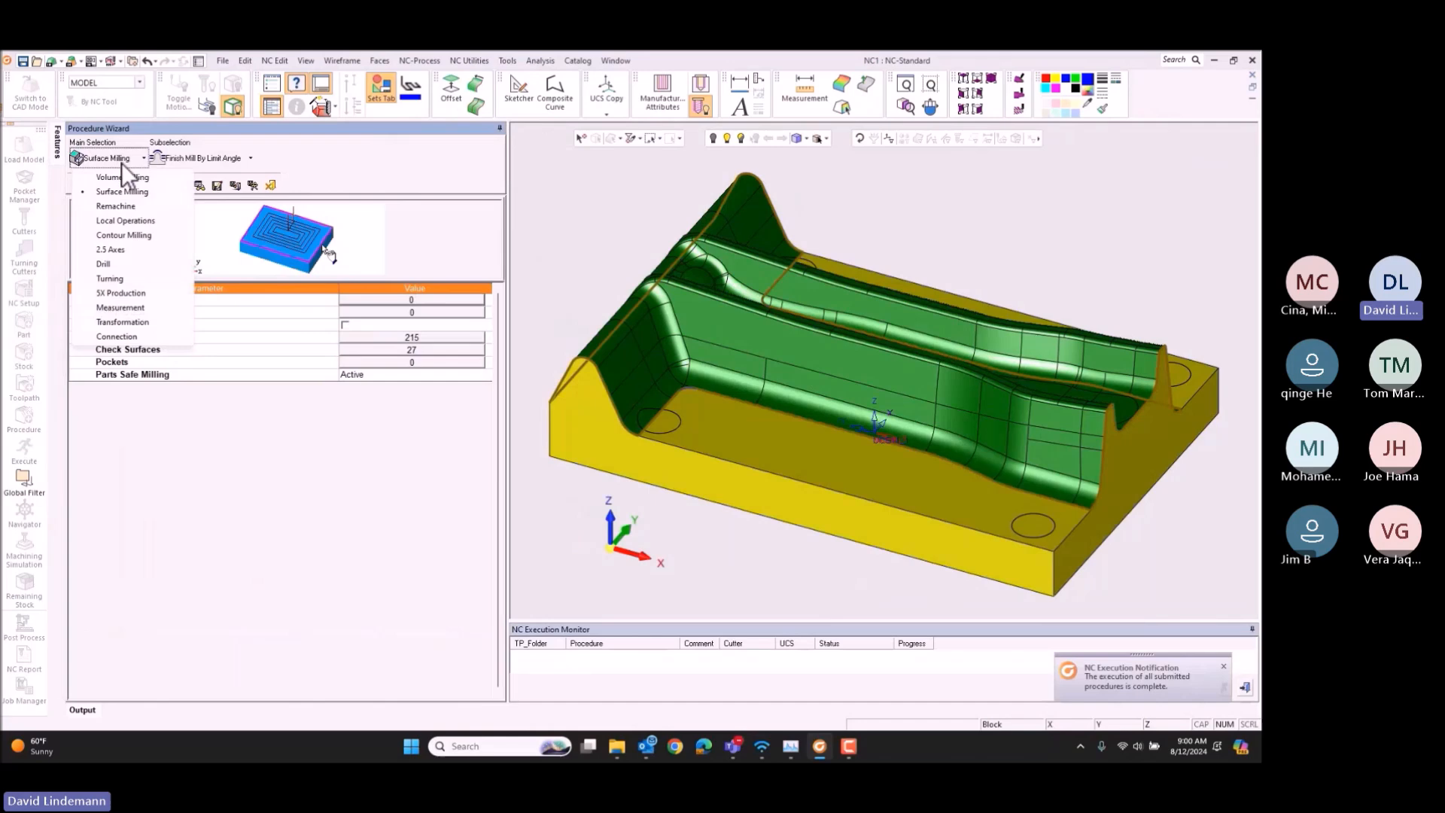
left_click(117, 206)
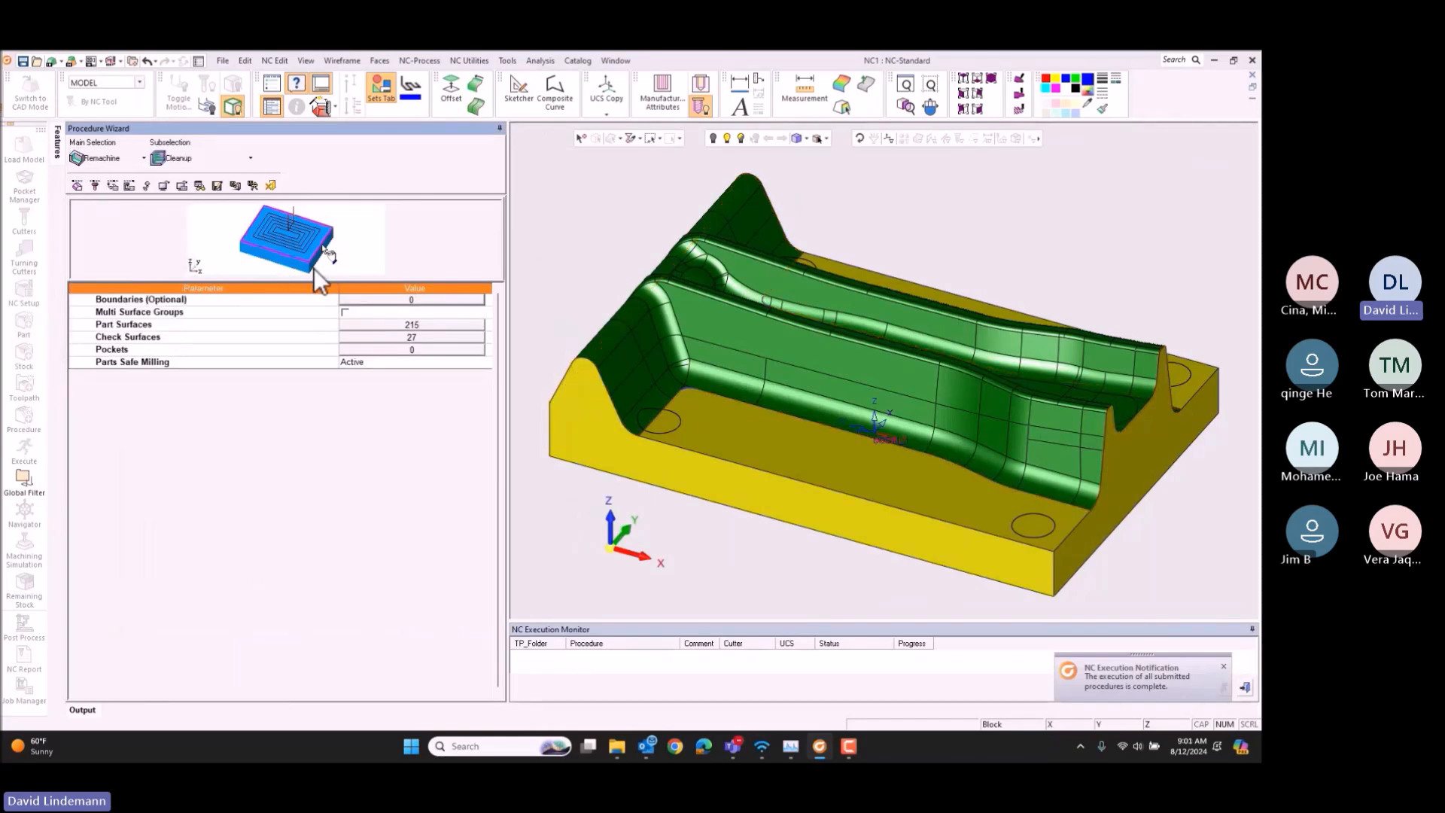
Step: Move the die's flat floor faces from the check surface group into the cleanup procedure's part surfaces, leaving out the circular hole faces
left_click(407, 325)
right_click(348, 249)
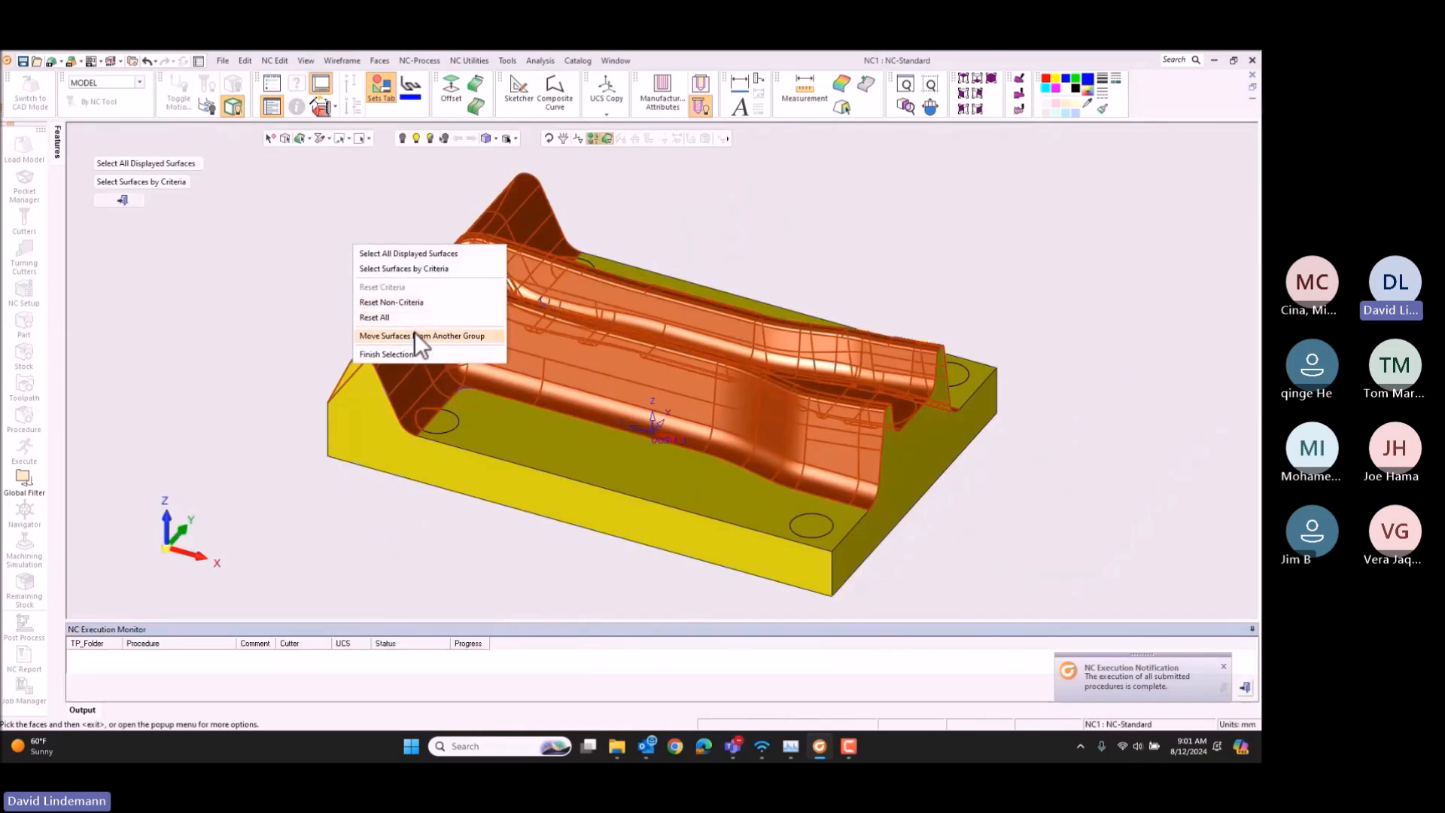
left_click(416, 335)
left_click(495, 437)
left_click_drag(947, 272, 920, 315, "ctrl")
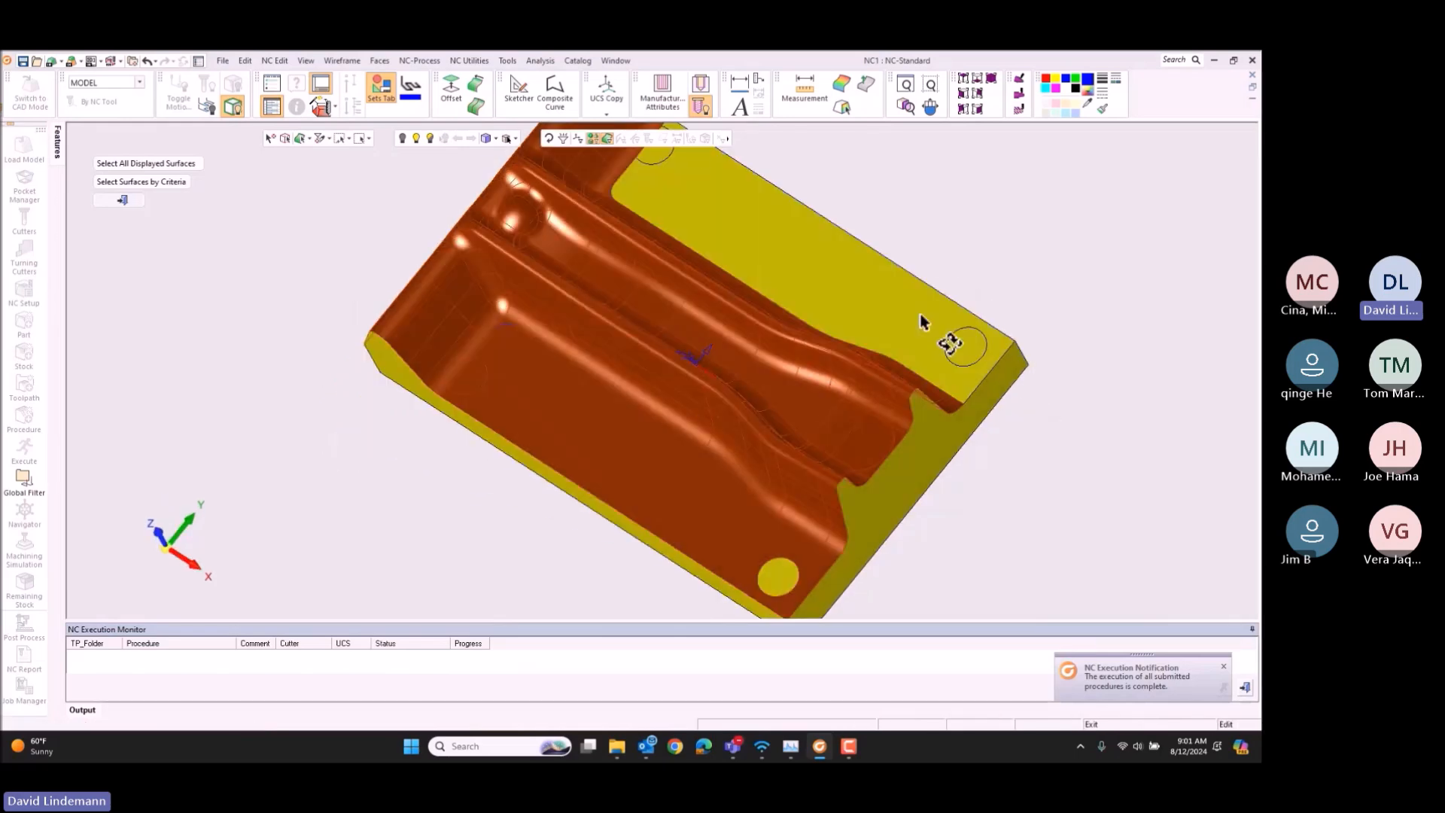
left_click(658, 156)
left_click(666, 190)
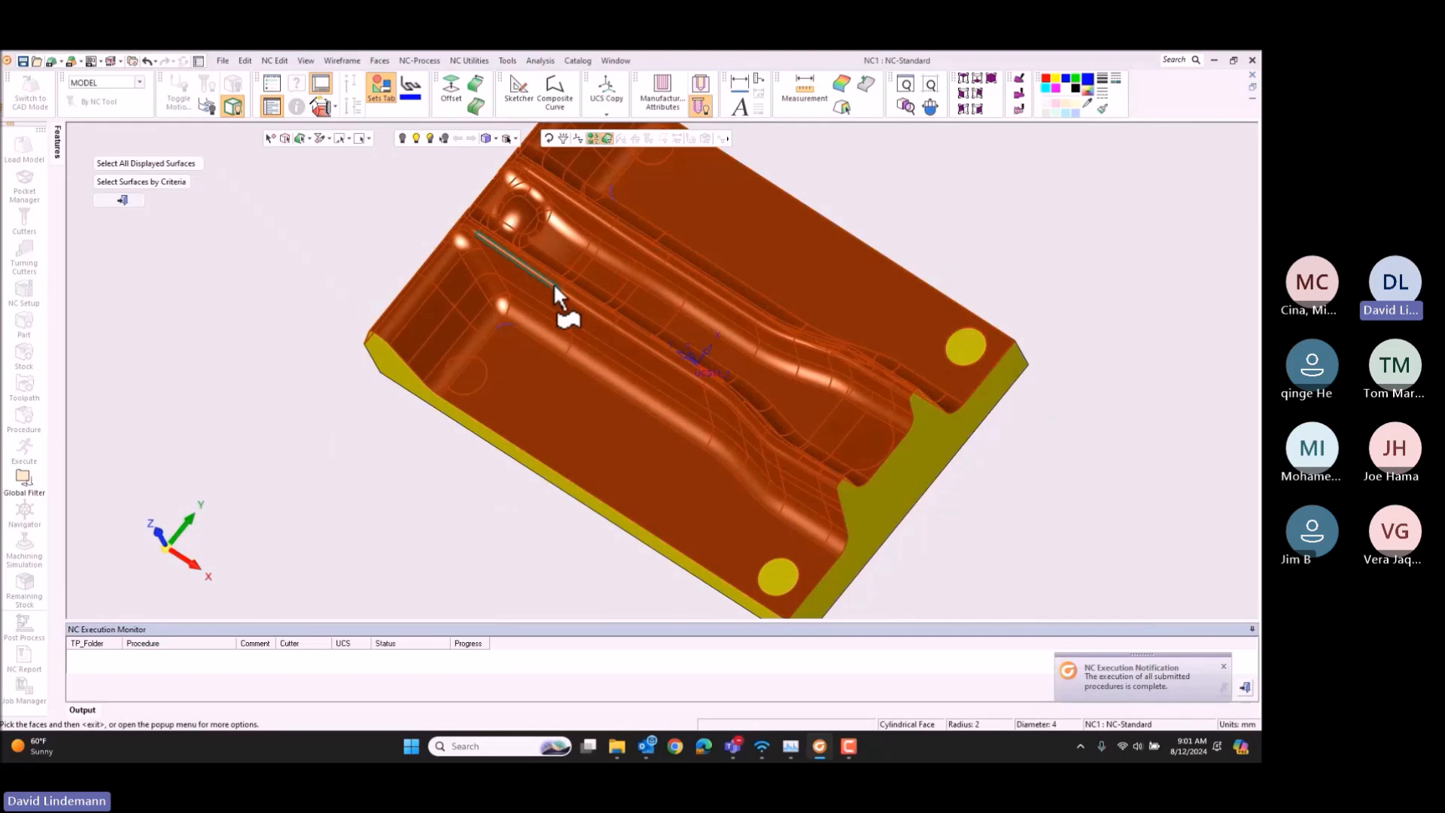
middle_click(279, 338)
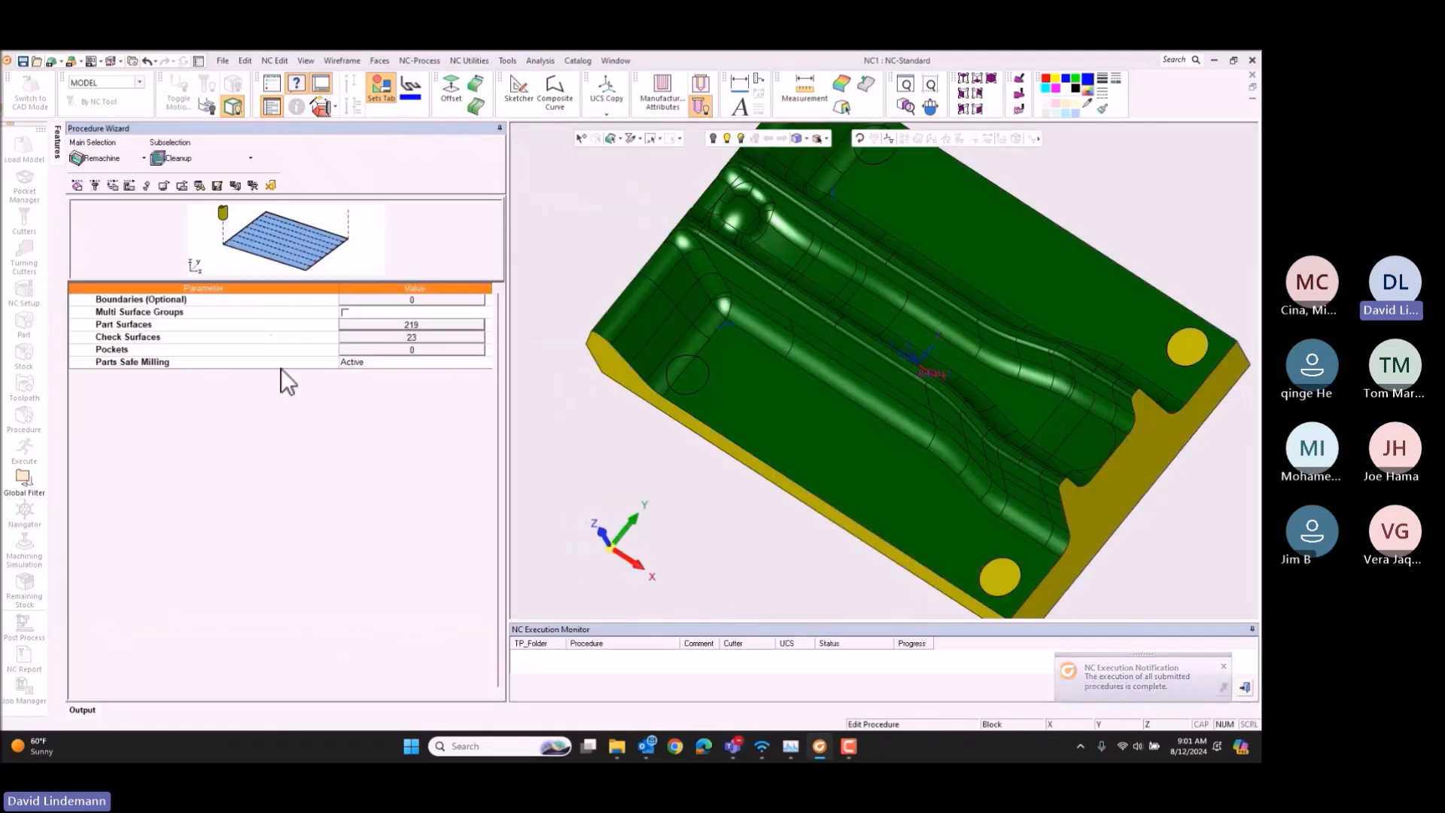
left_click_drag(627, 562, 632, 537)
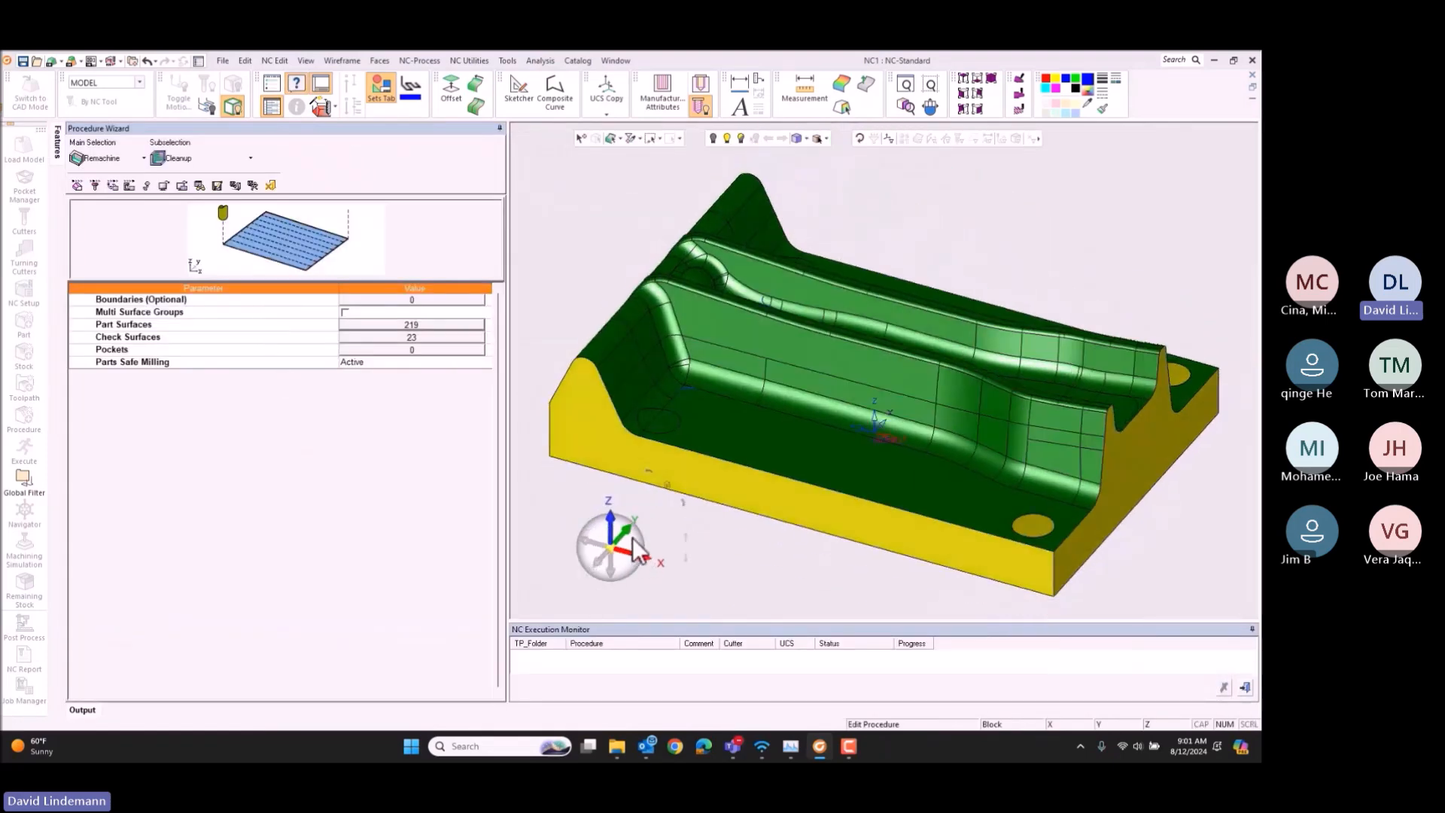
Step: Choose the 10MM CARBIDE BALL 50CLR cutter for the cleanup procedure
left_click(94, 185)
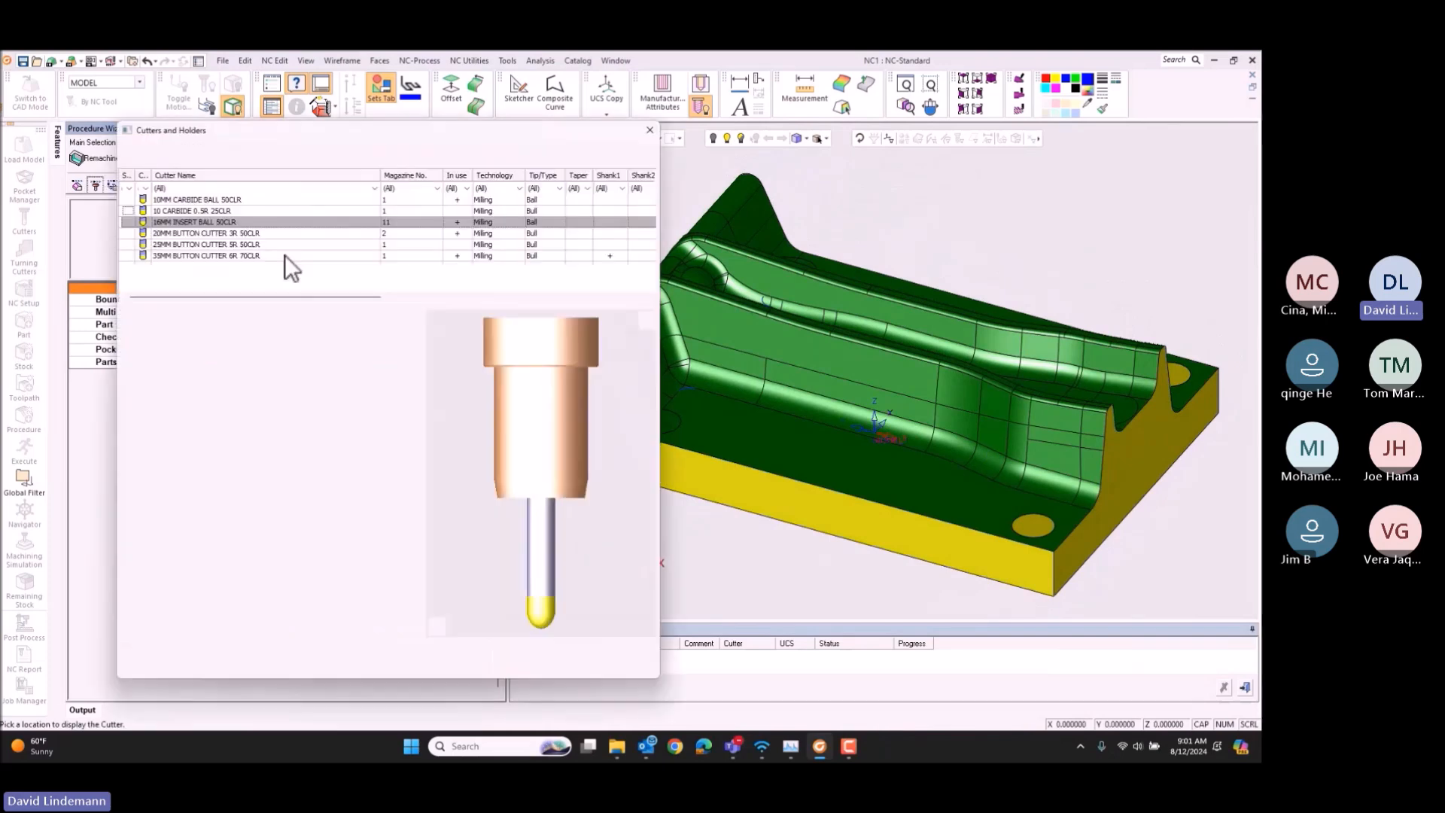
left_click(224, 210)
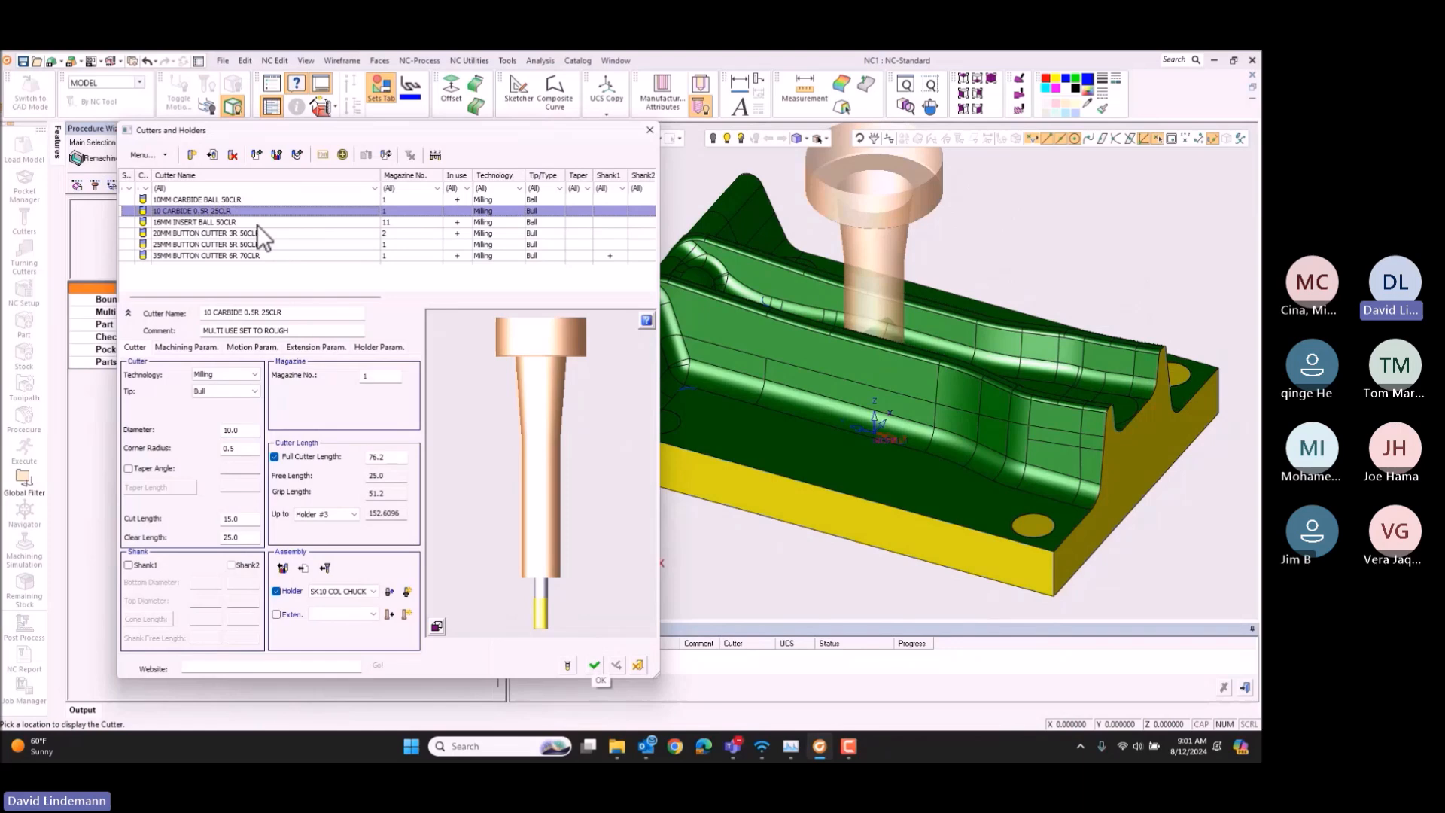
left_click(243, 200)
left_click(596, 662)
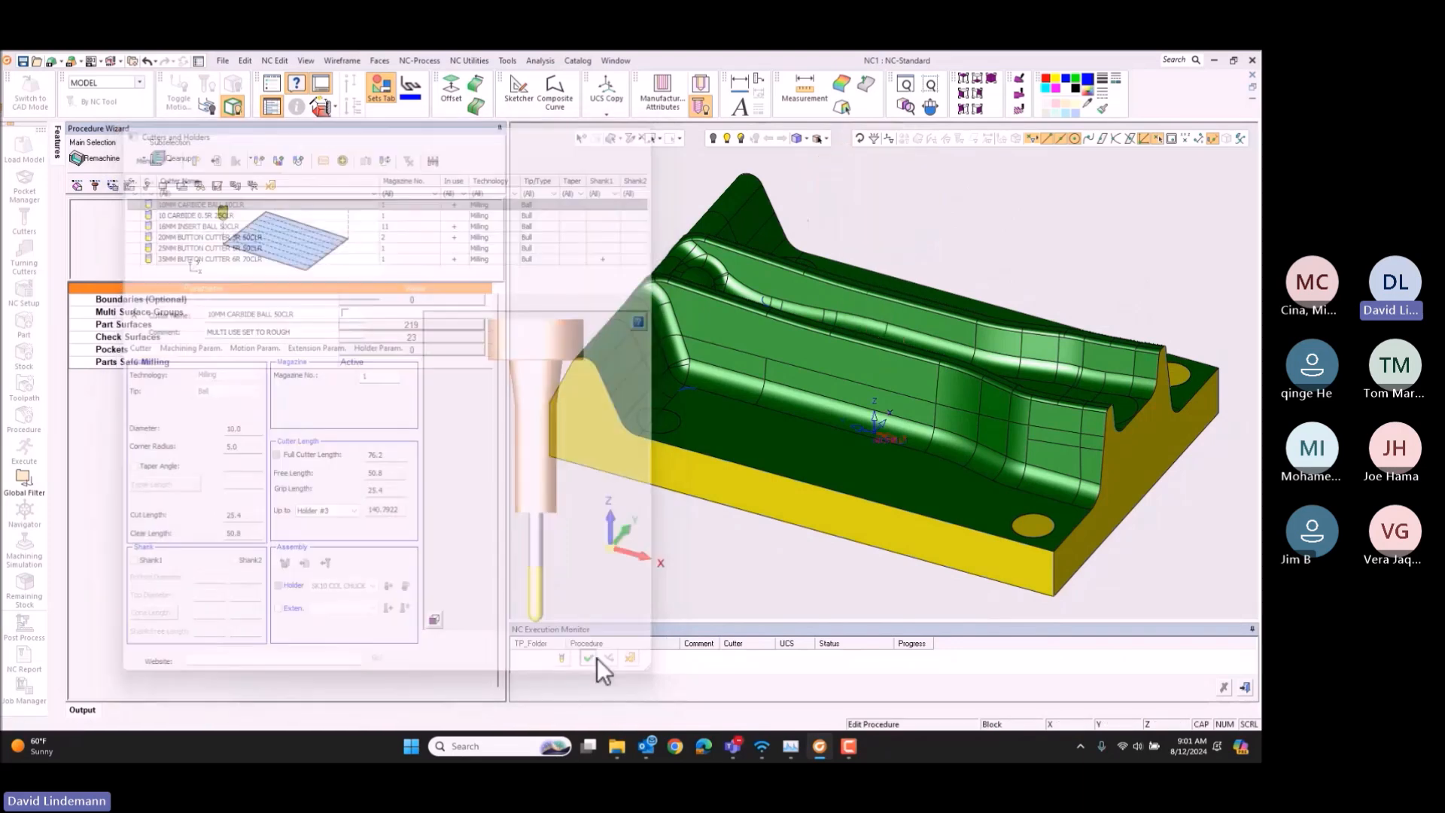
Step: In the cleanup procedure's Tool Trajectory parameters, set Previous Cutter to 16MM INSERT BALL 50CLR
left_click(113, 185)
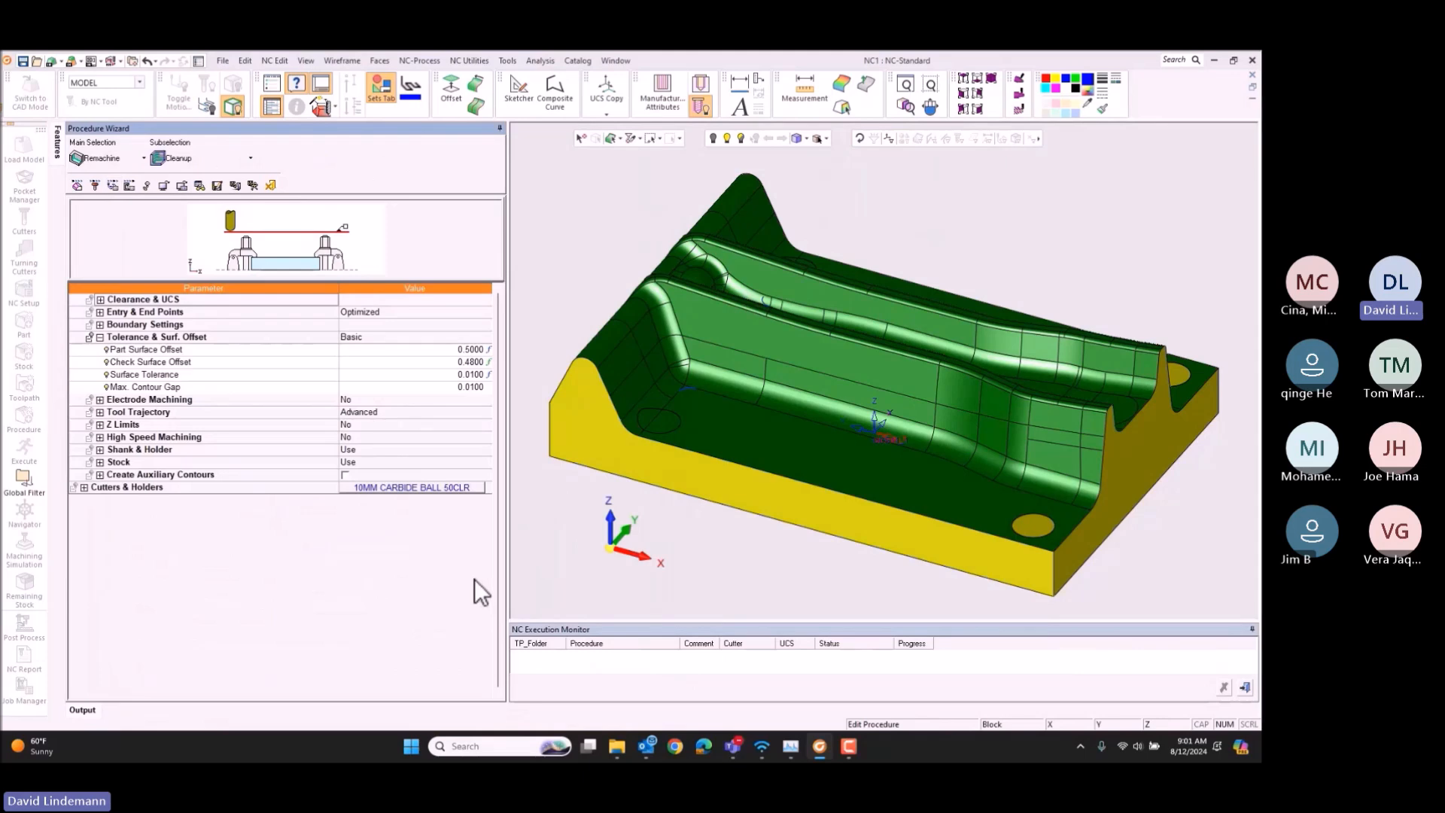
left_click(101, 411)
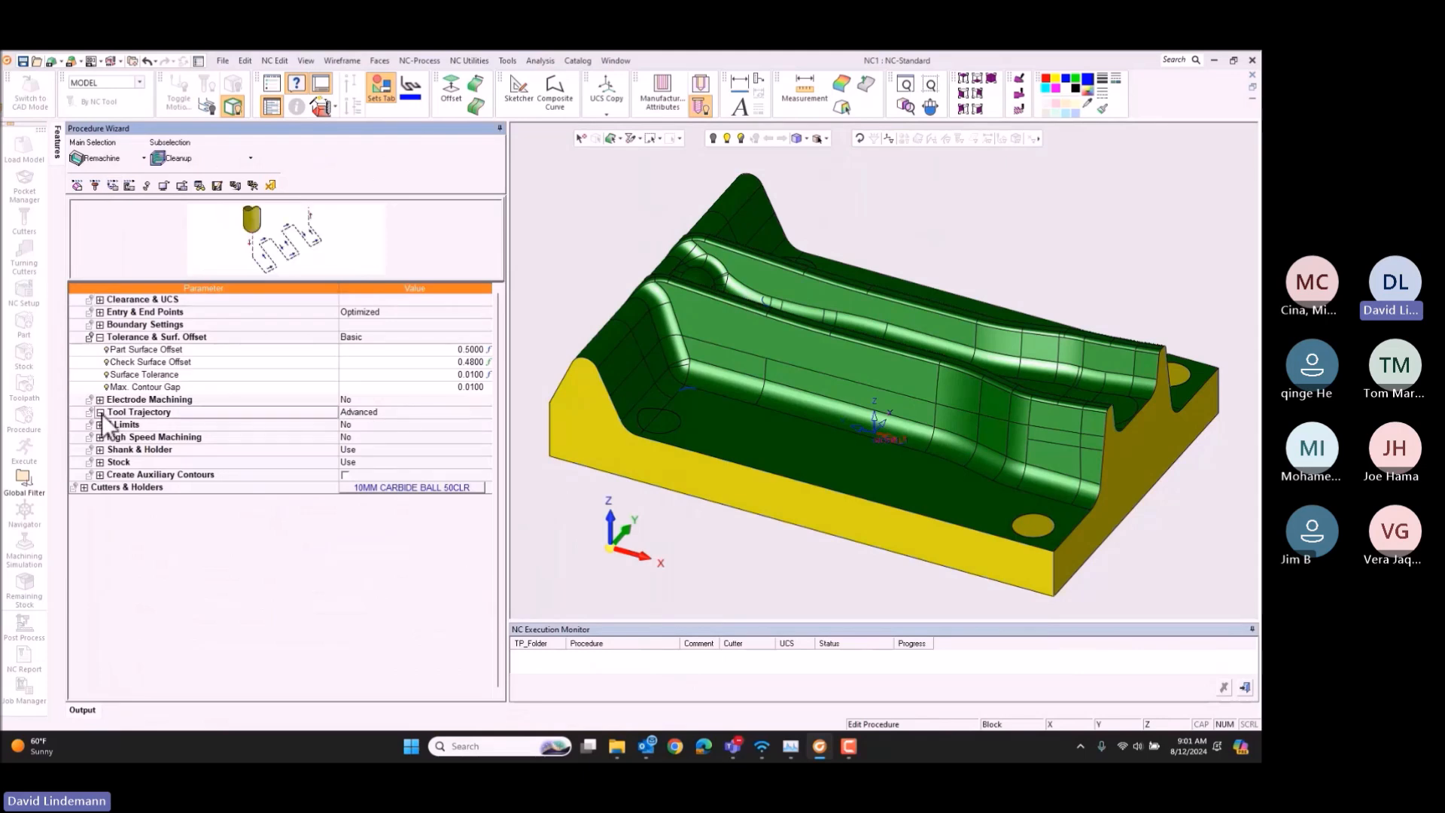
left_click(418, 613)
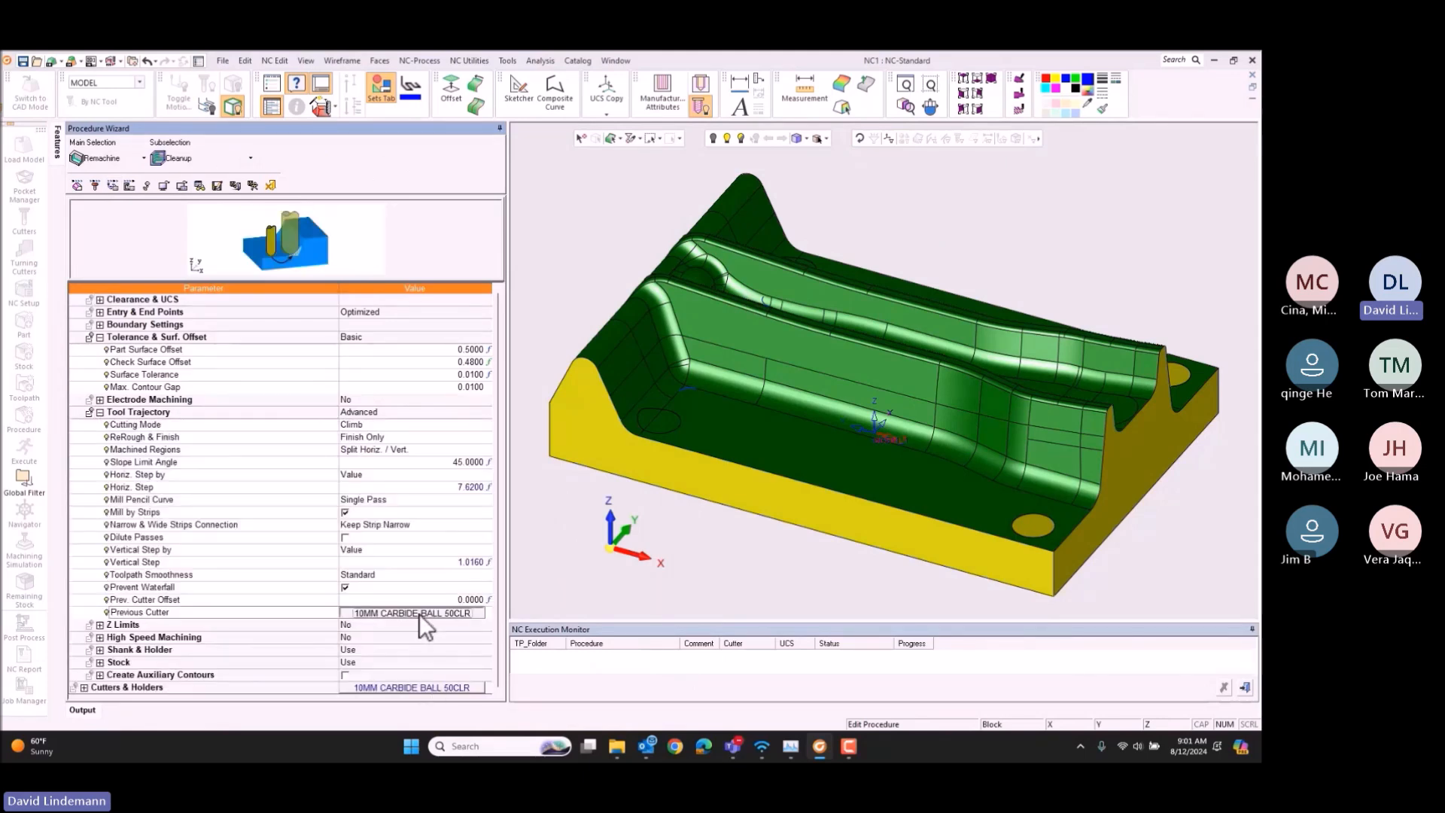
left_click(191, 221)
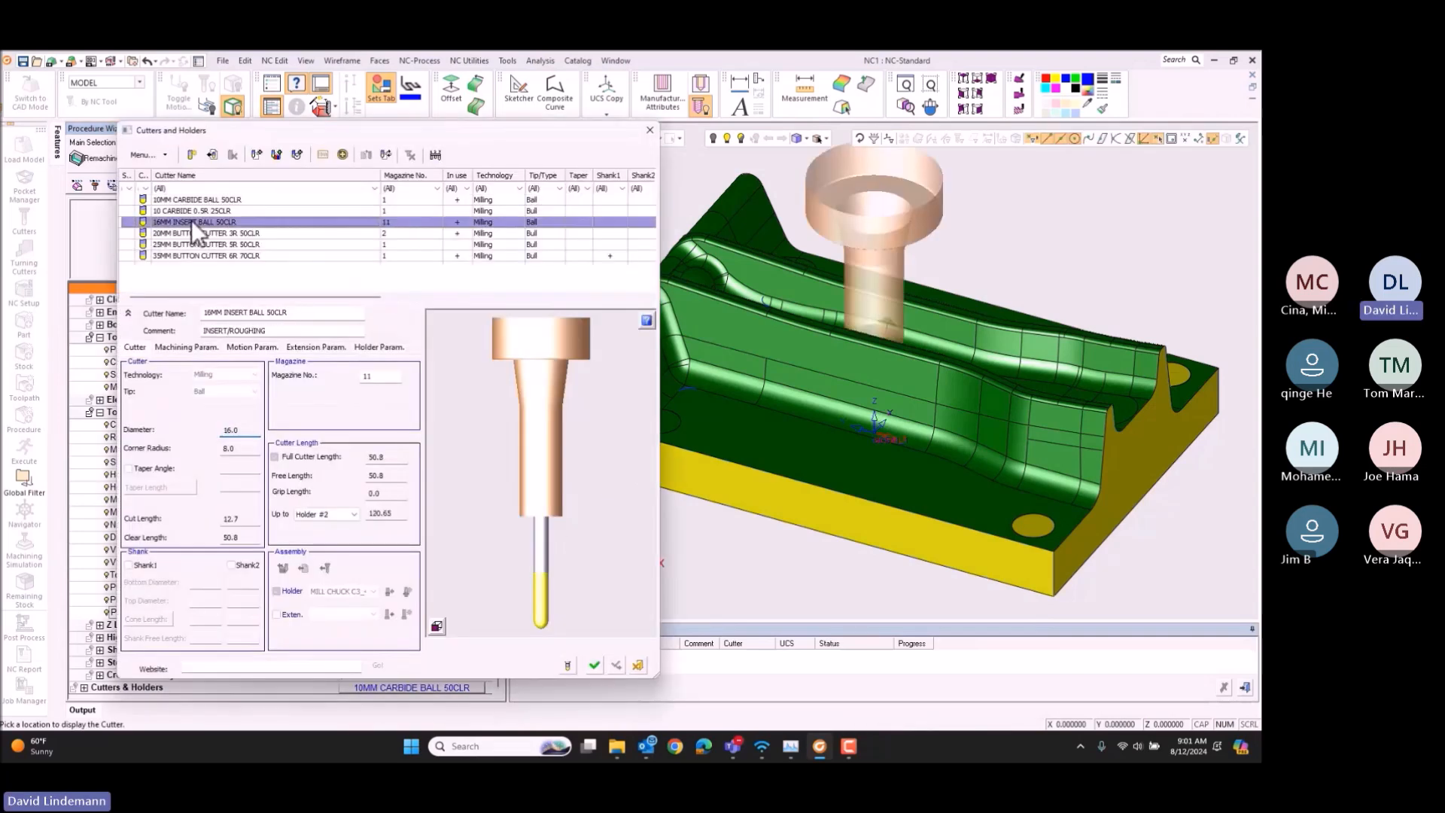
left_click(594, 664)
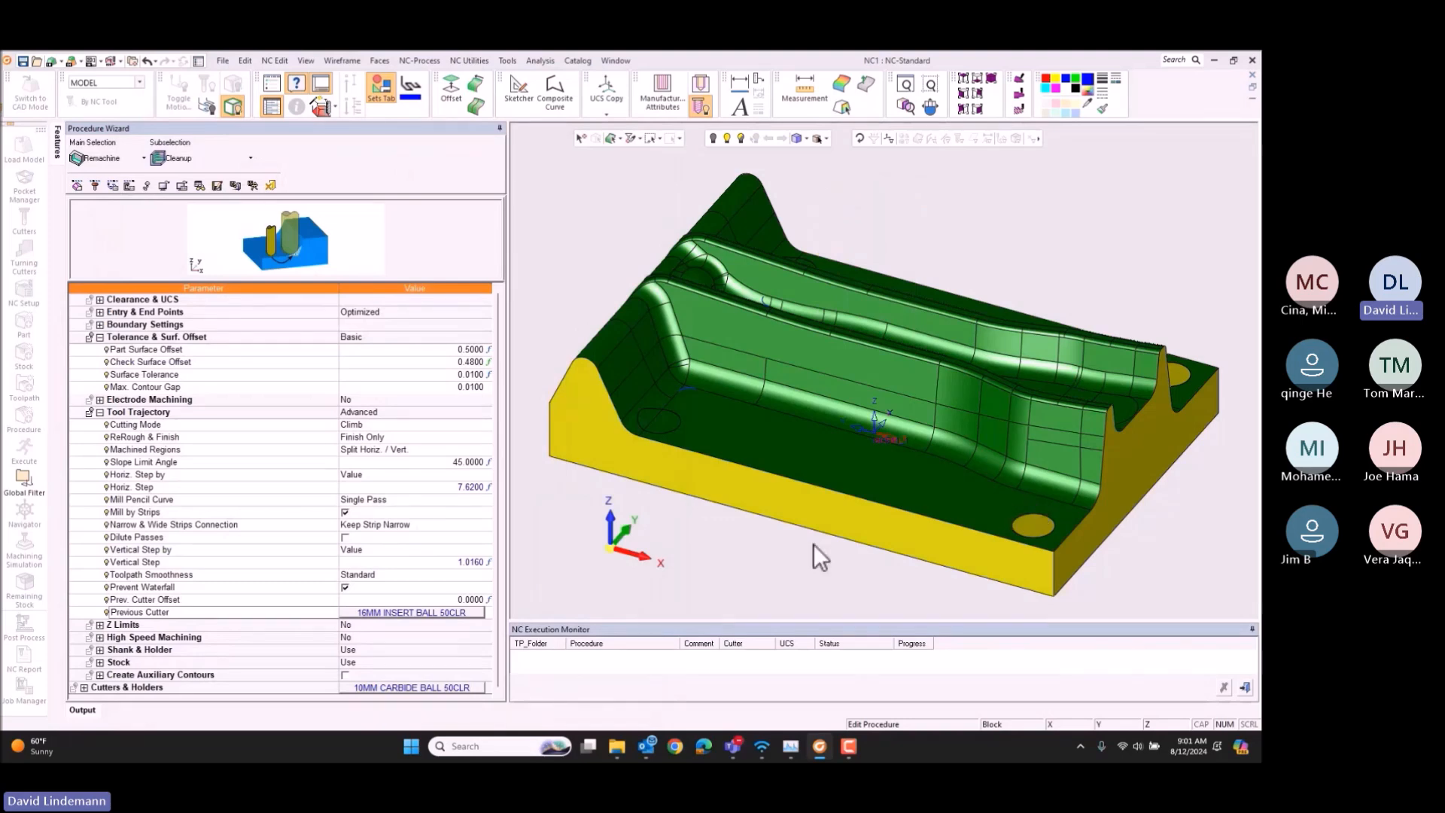
Step: Set all of the cleanup procedure's parameters from the cutter's stored parameters
left_click(200, 186)
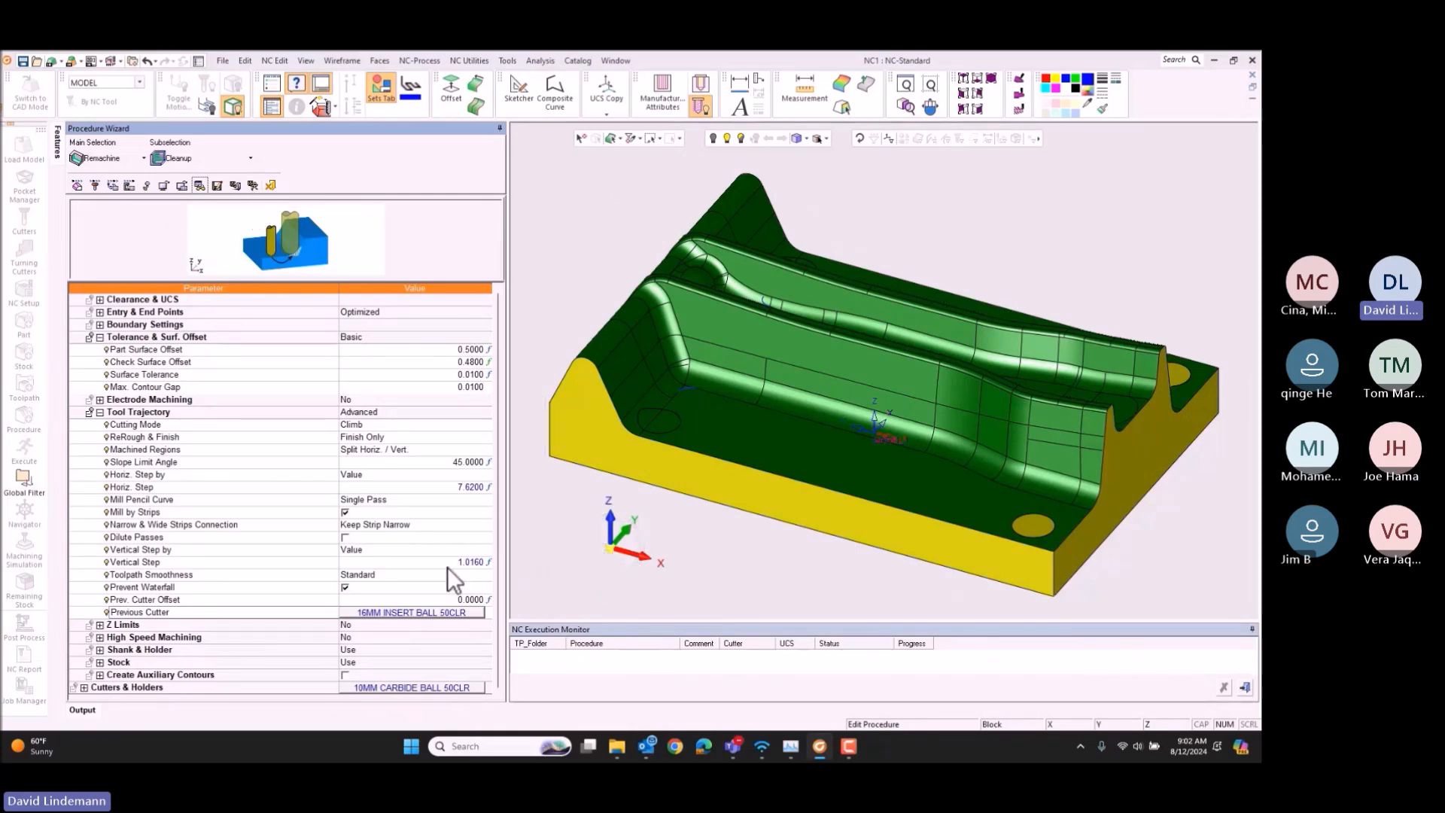
right_click(427, 566)
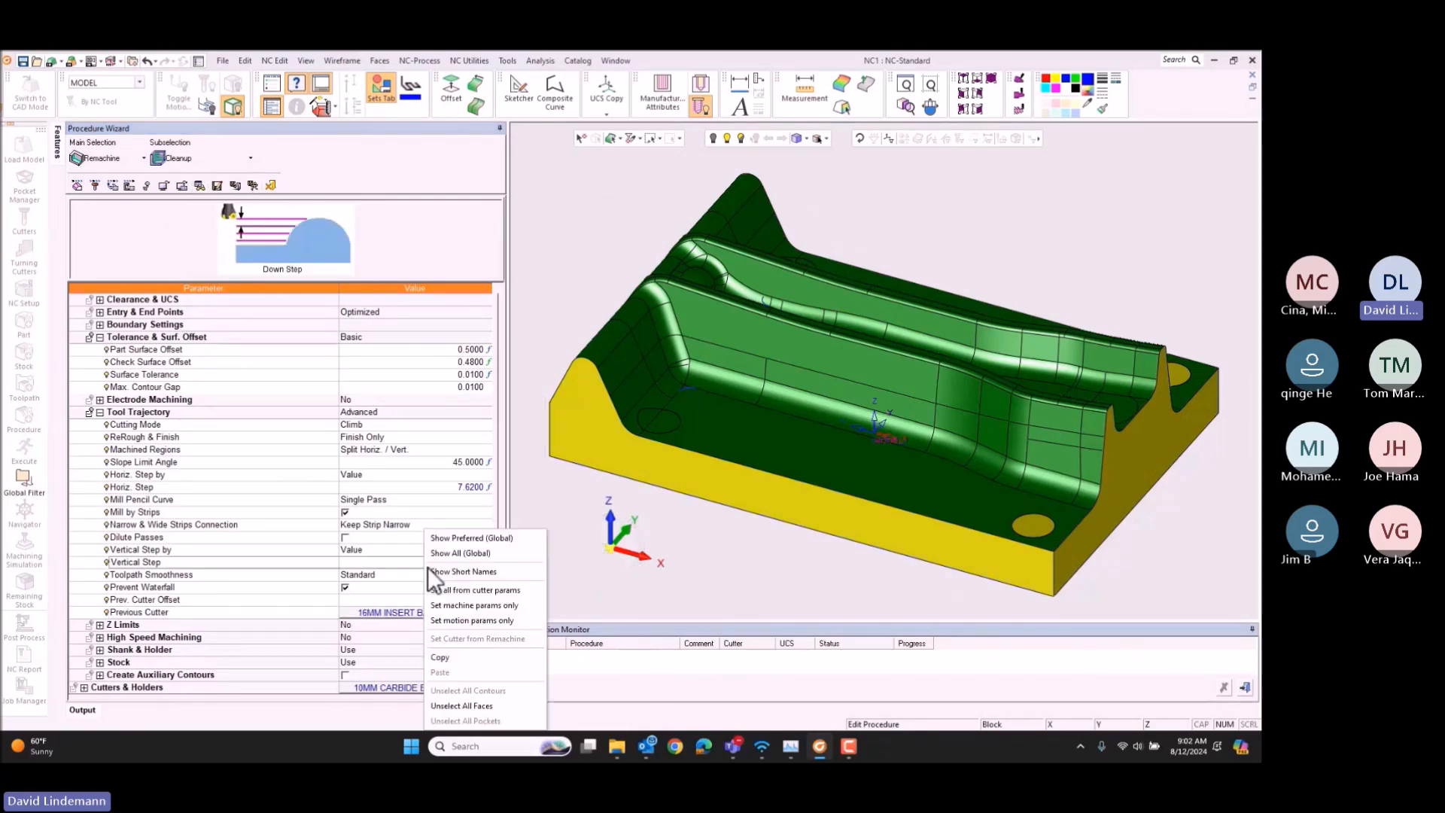
left_click(468, 590)
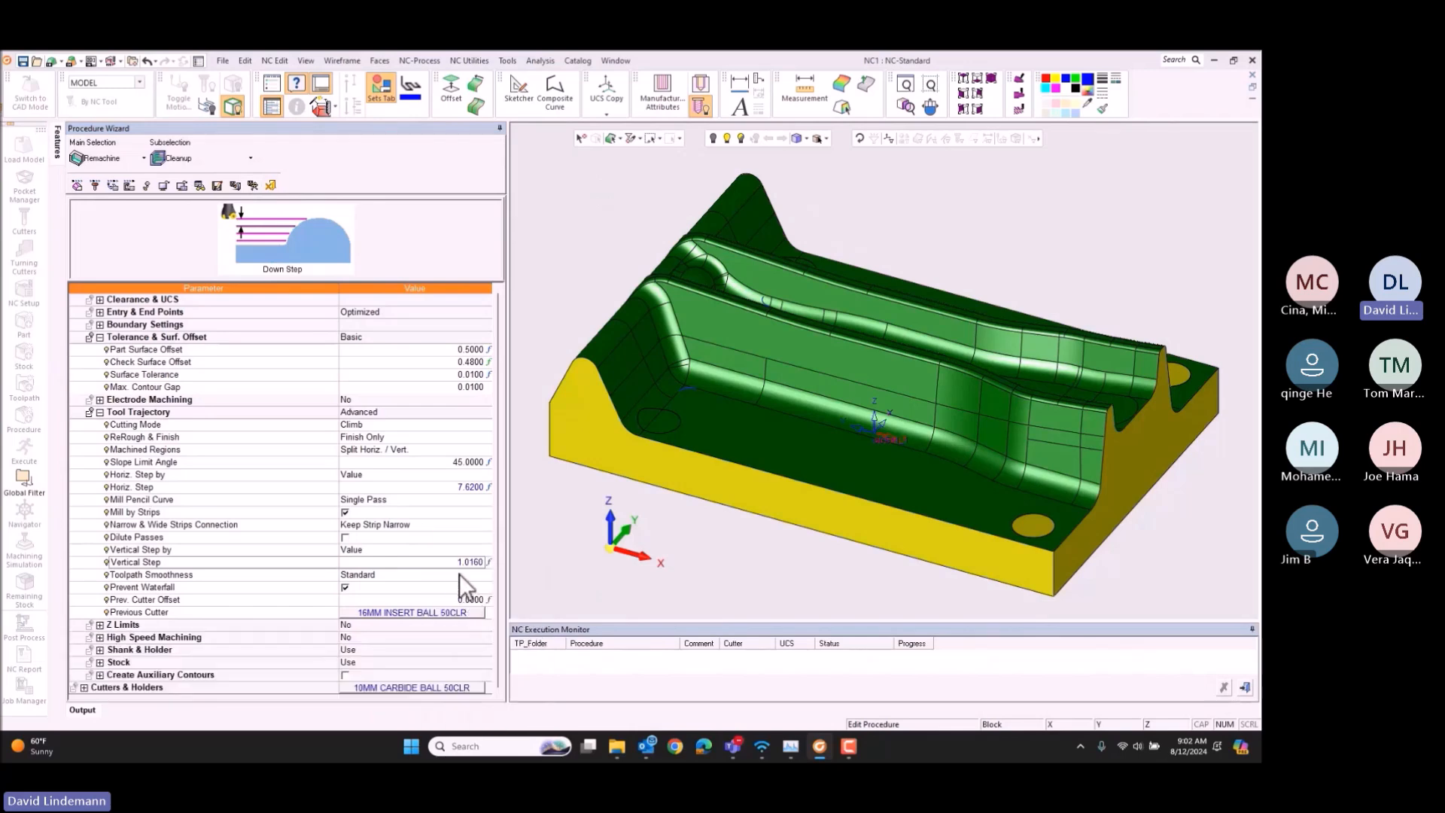
Step: Set the cleanup procedure's Horiz. Step to 1
left_click(422, 490)
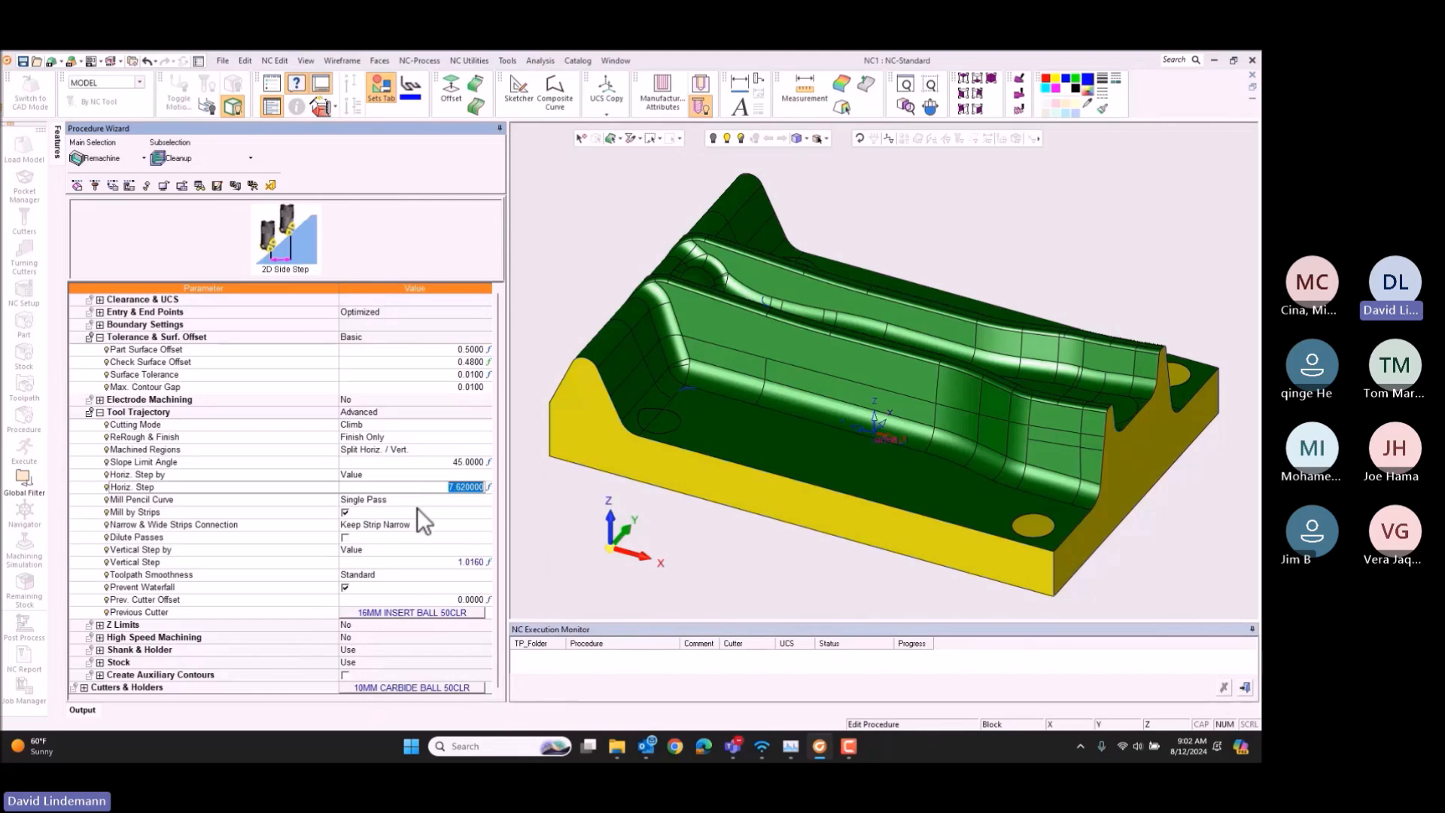
type("1")
key("Return")
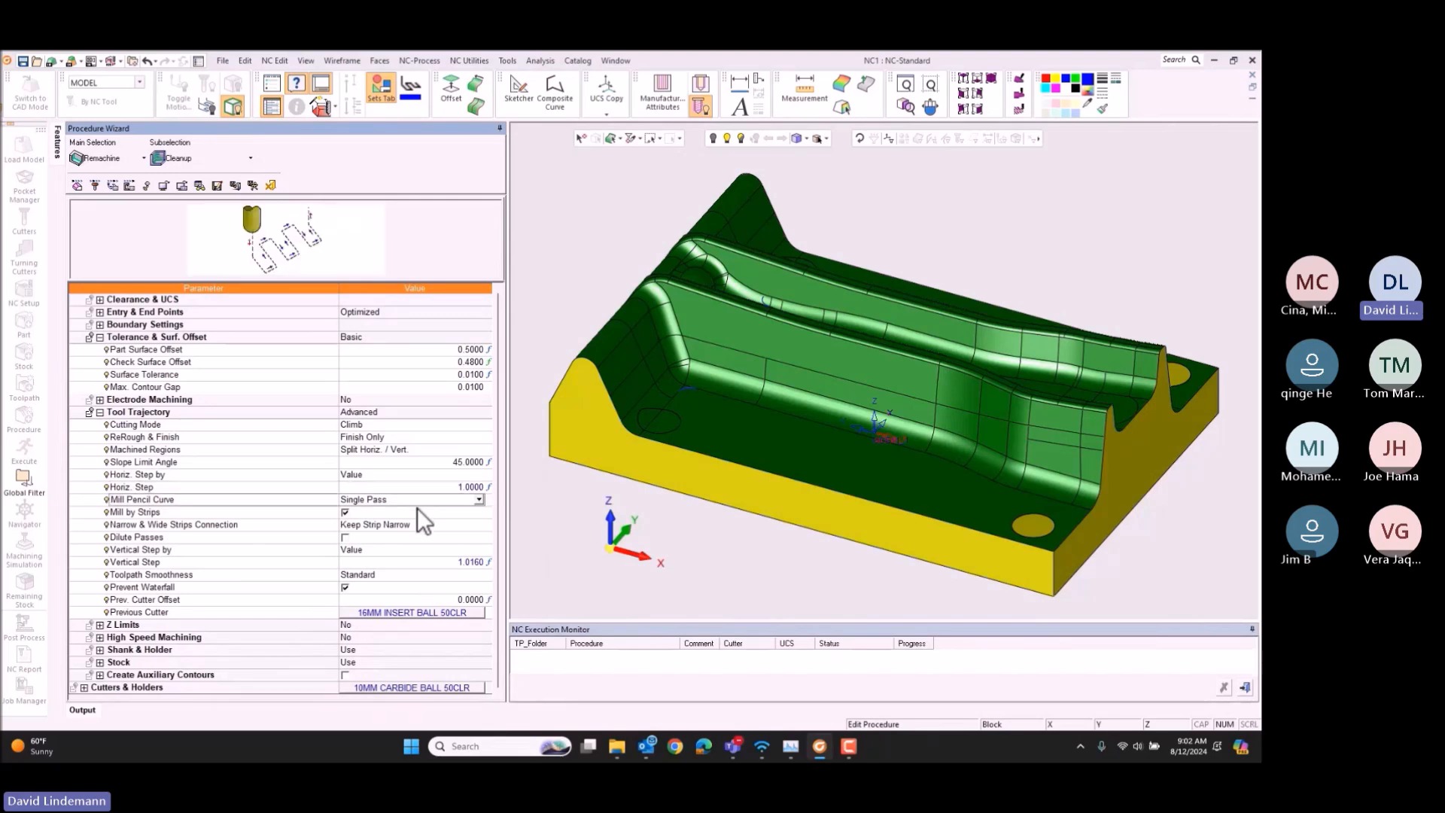
key("Down")
key("Down")
key("Down")
key("Down")
key("Down")
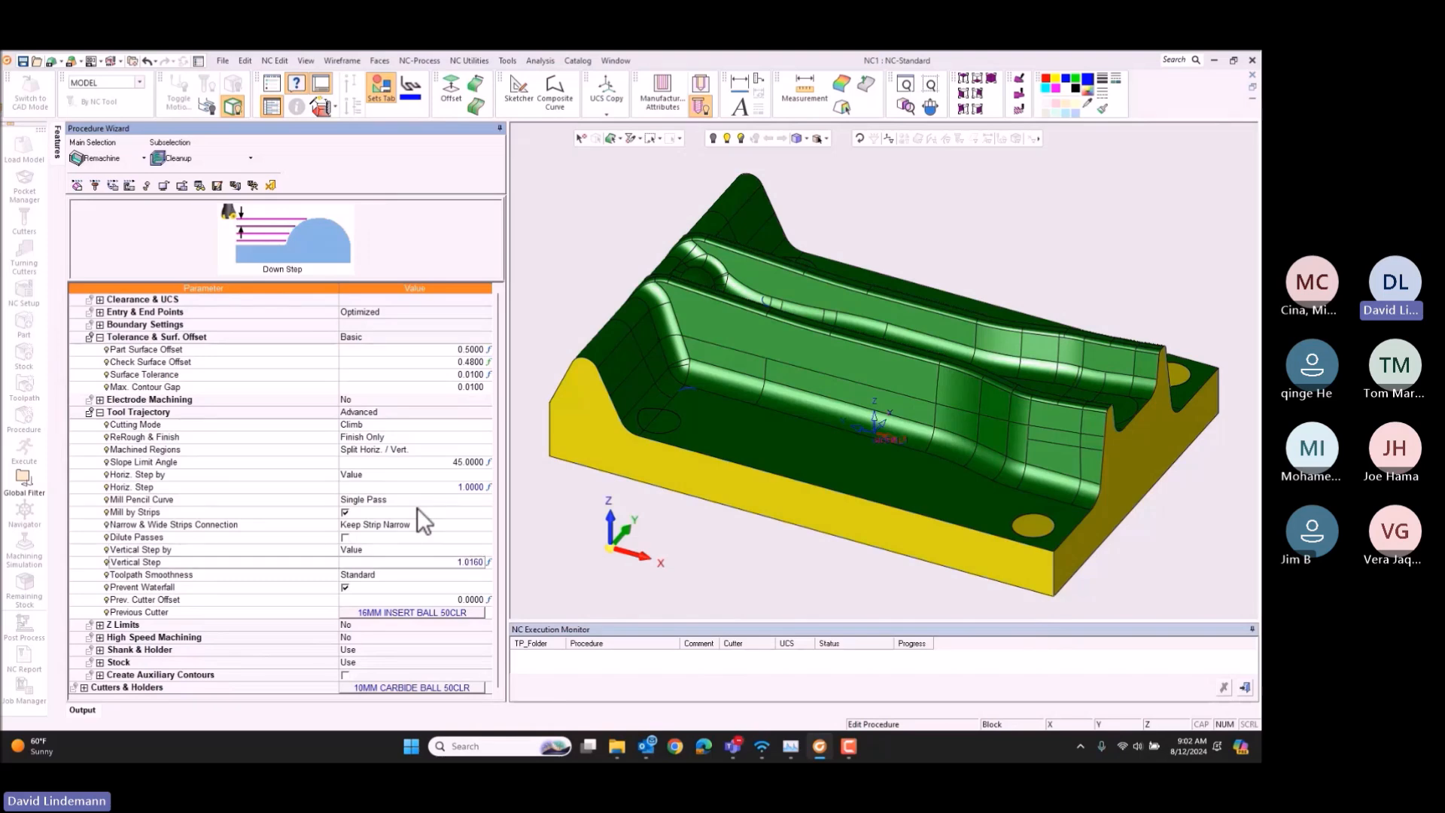
key("Down")
right_click(417, 508)
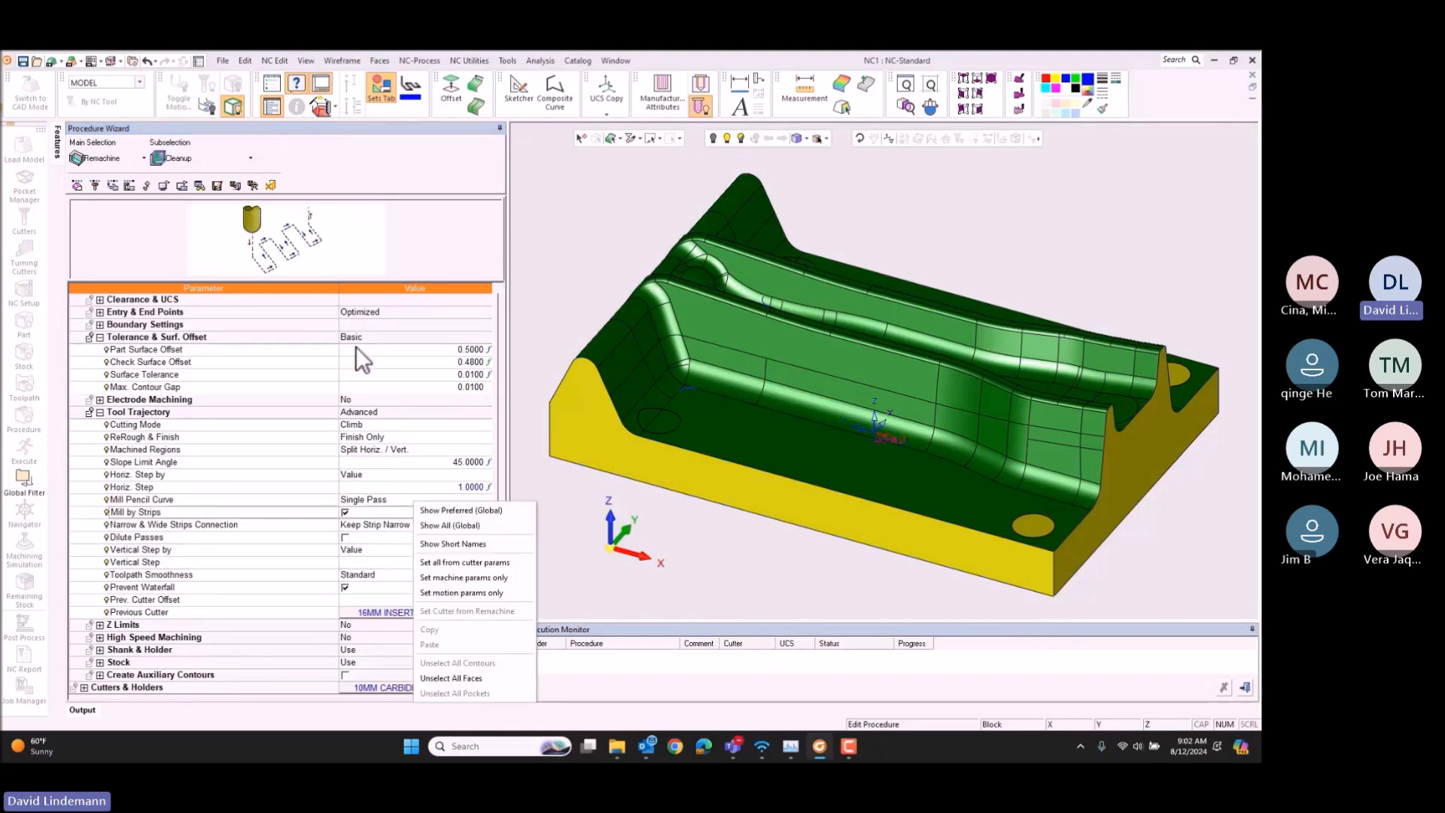
Step: Save and calculate the cleanup procedure, and enter a comment beginning with "remachine" for it
left_click(252, 184)
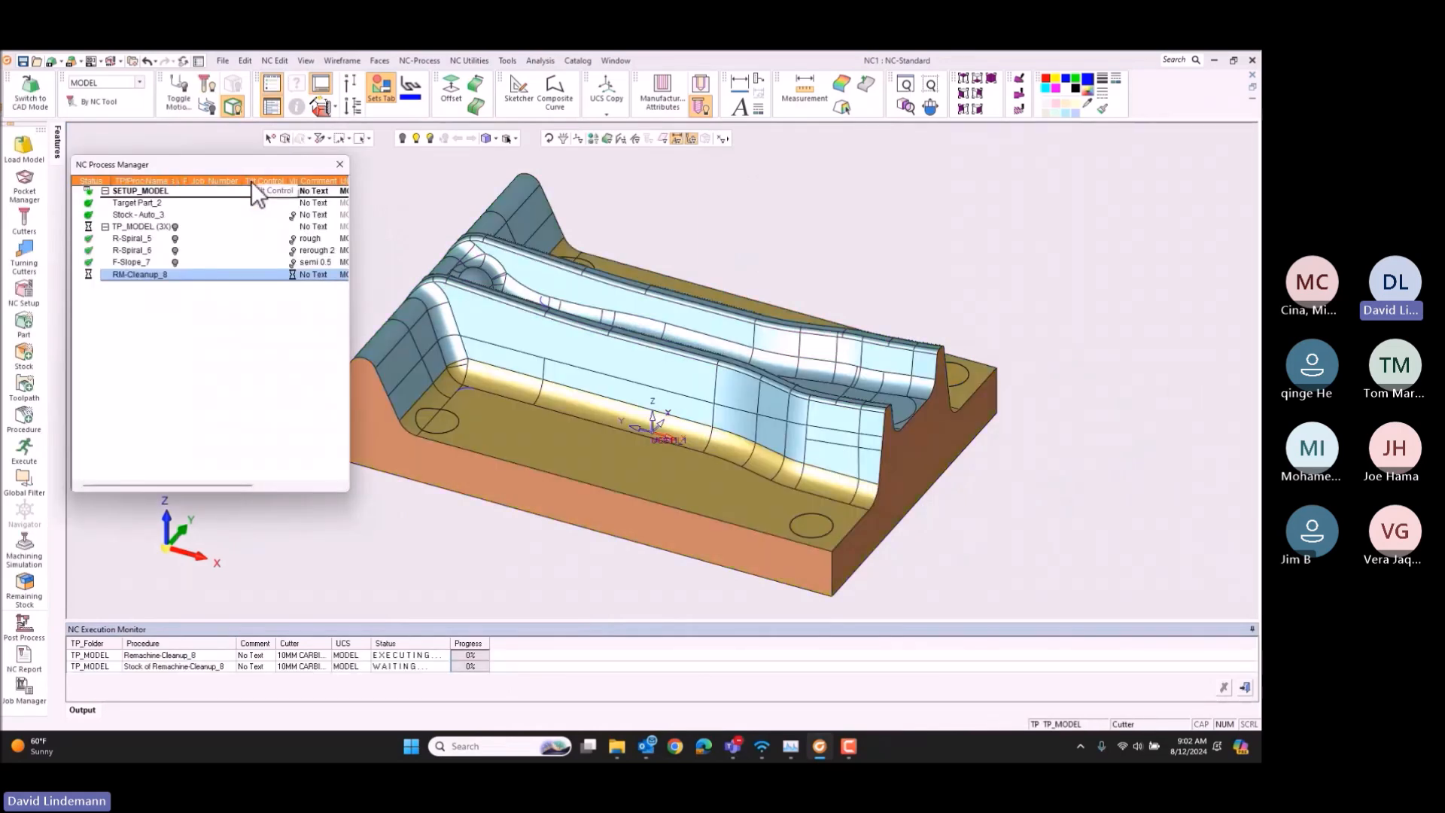
left_click(310, 273)
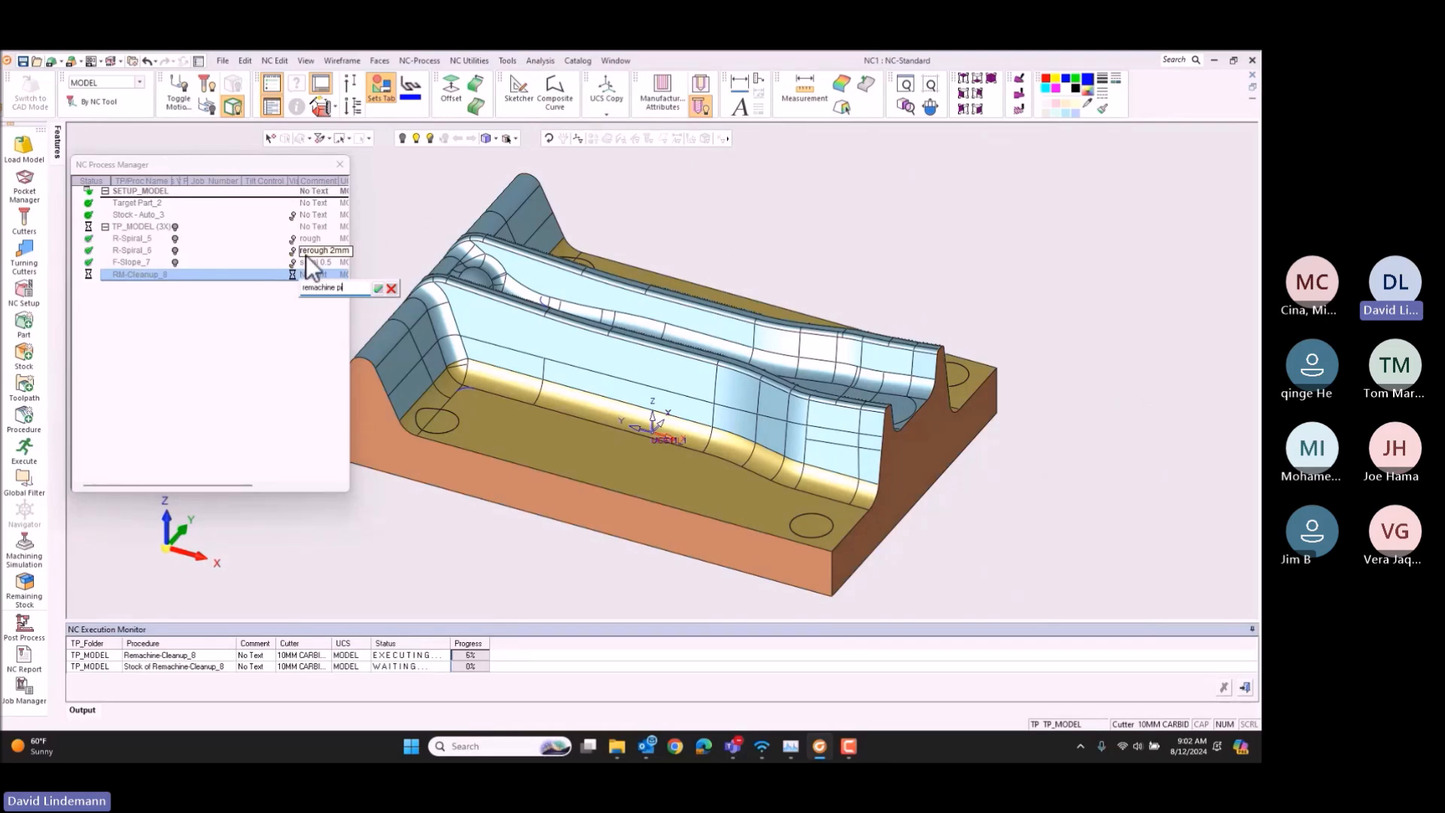
key("Return")
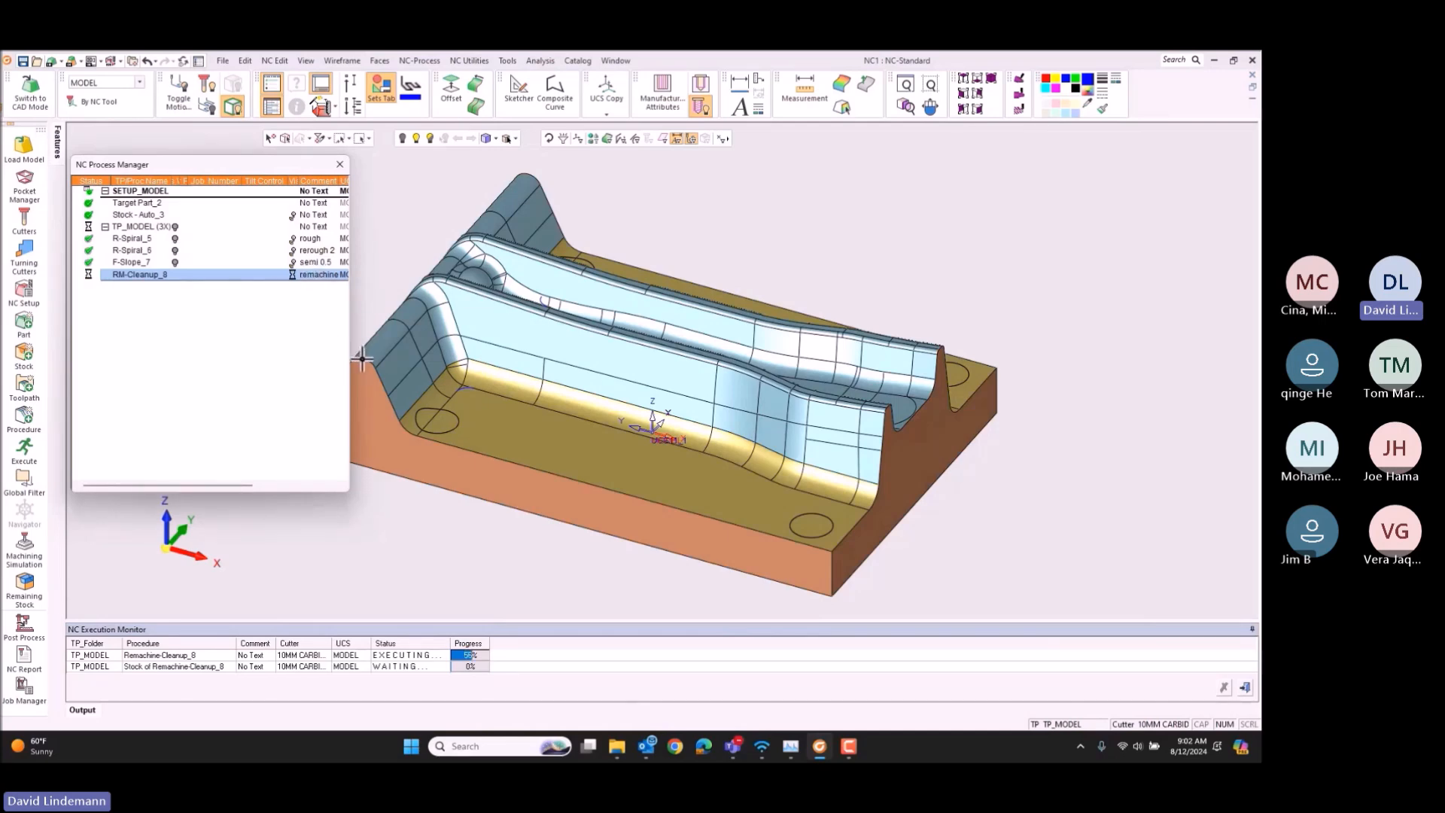
Step: Hide the cleanup toolpath, display the stock remaining after it and examine the die from different angles
right_click(130, 275)
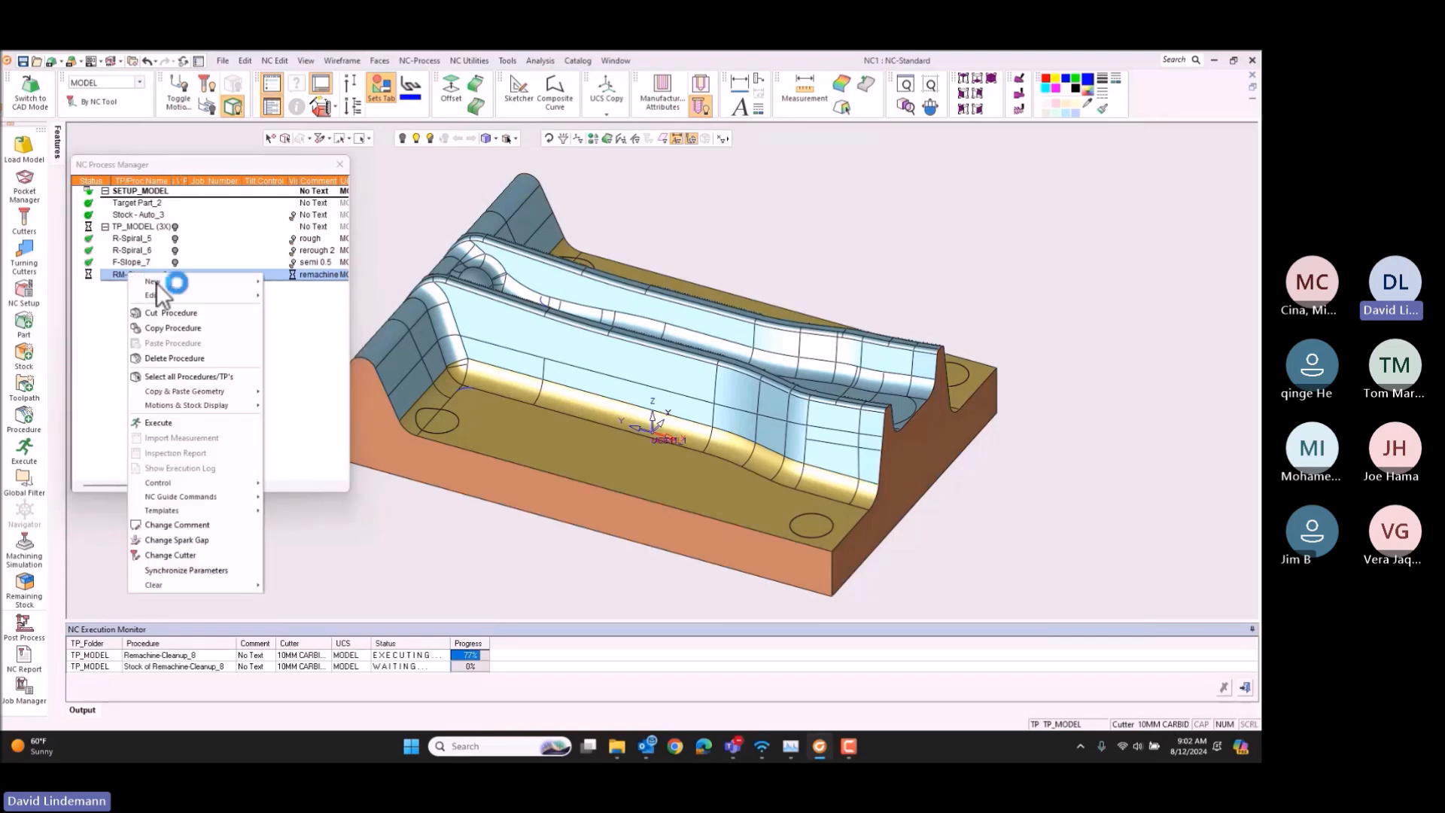
mouse_move(158, 283)
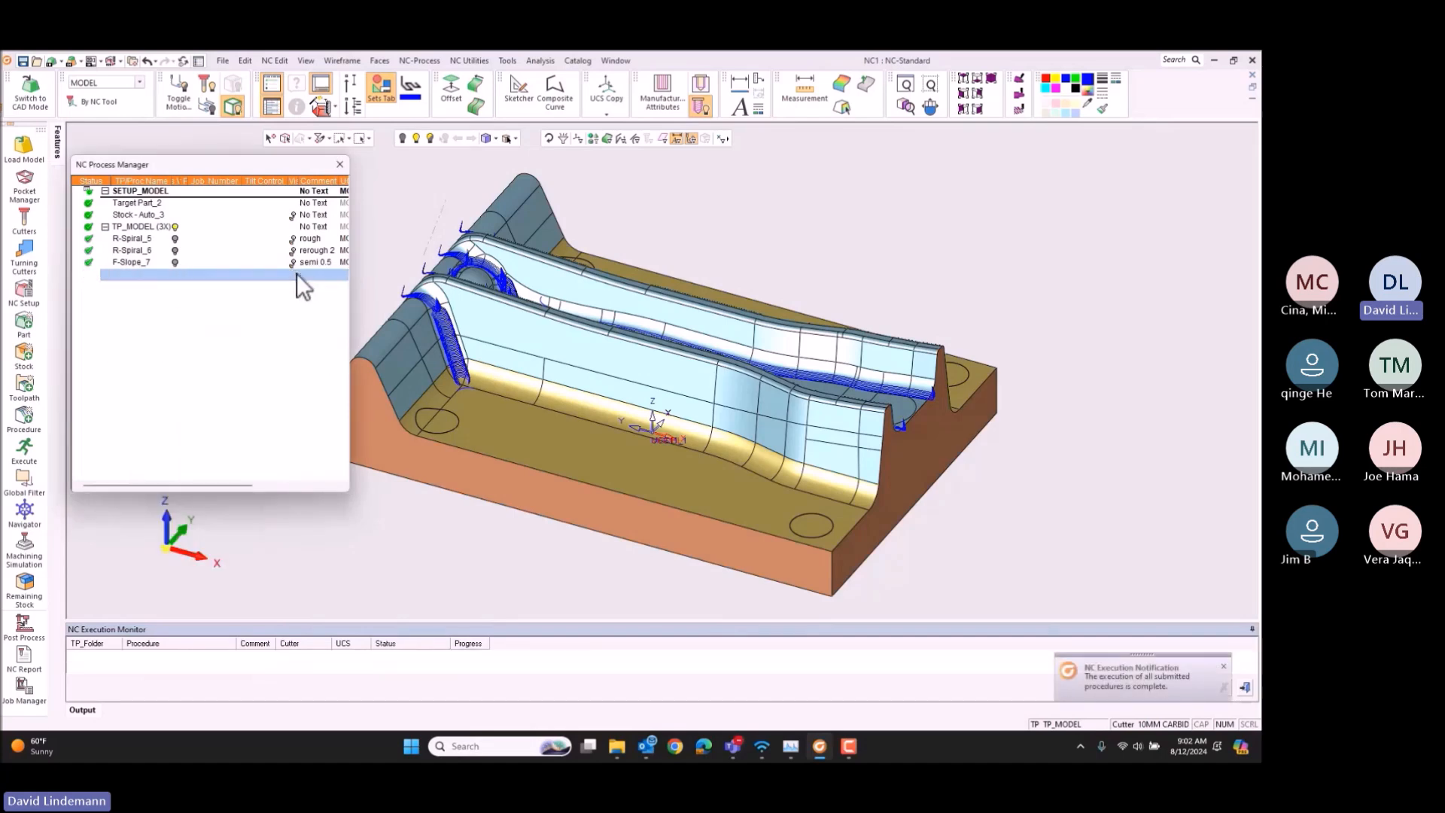
left_click(295, 274)
left_click(177, 274)
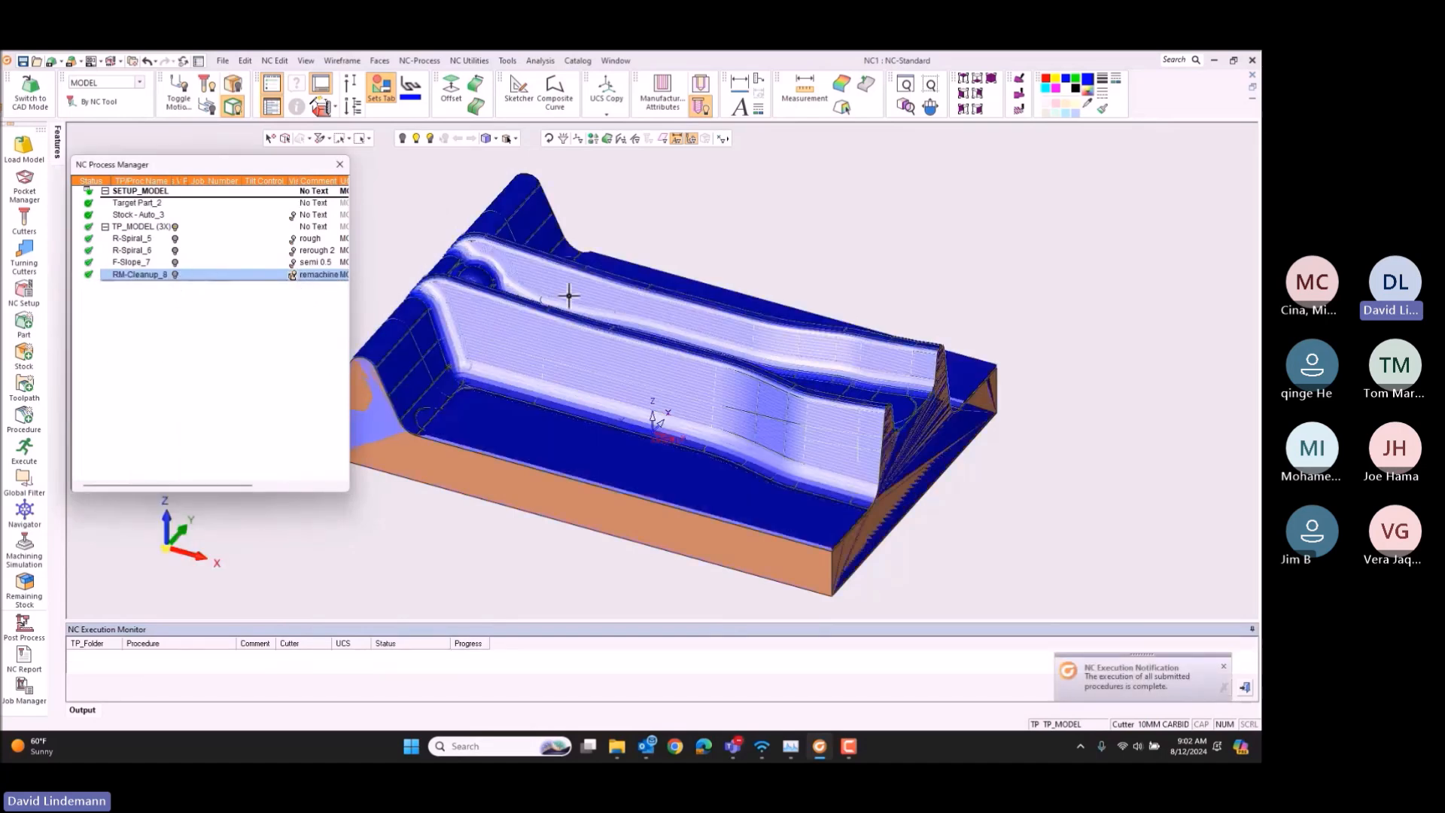
middle_click_drag(697, 245, 769, 229)
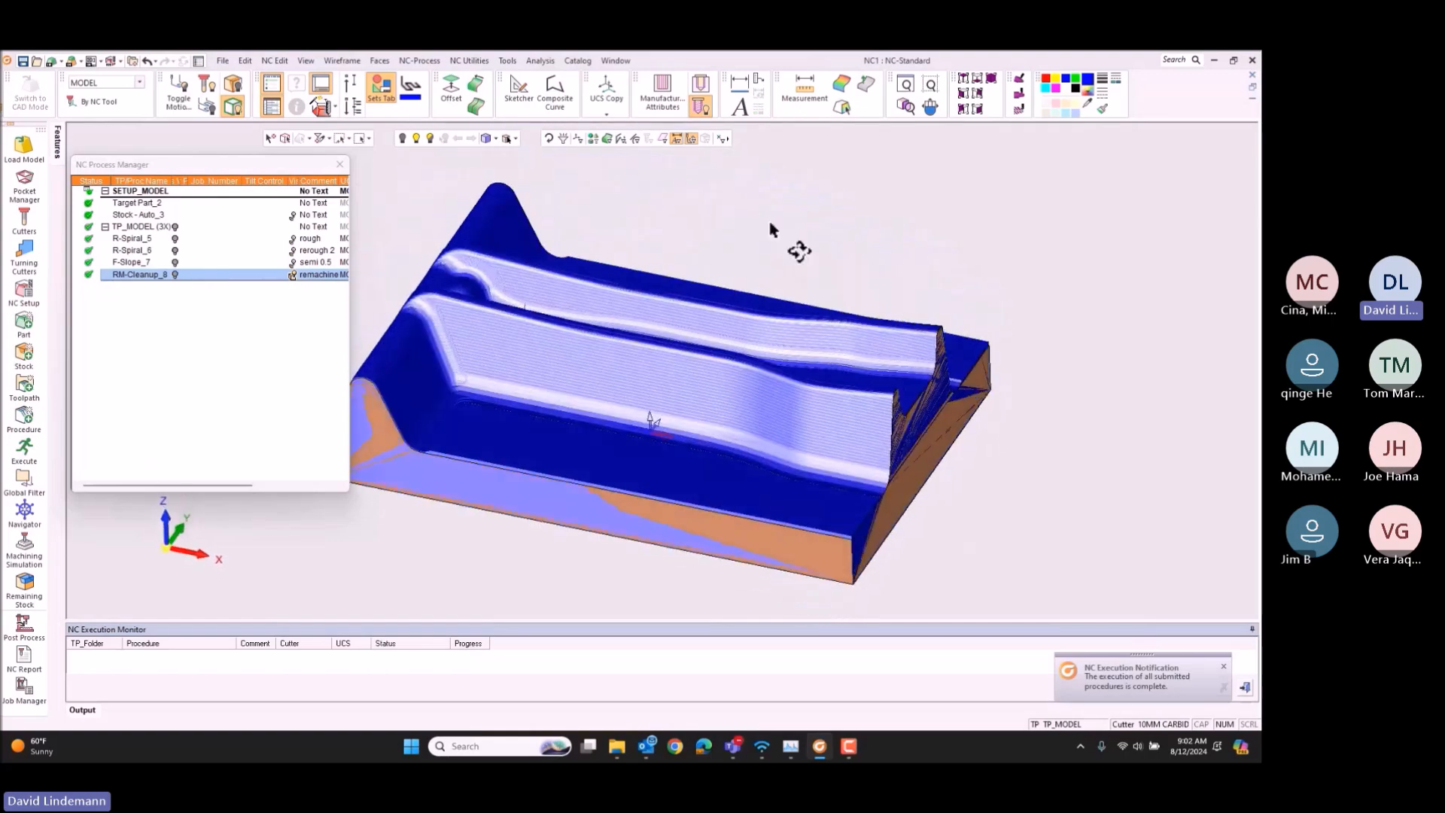
left_click_drag(186, 543, 191, 547)
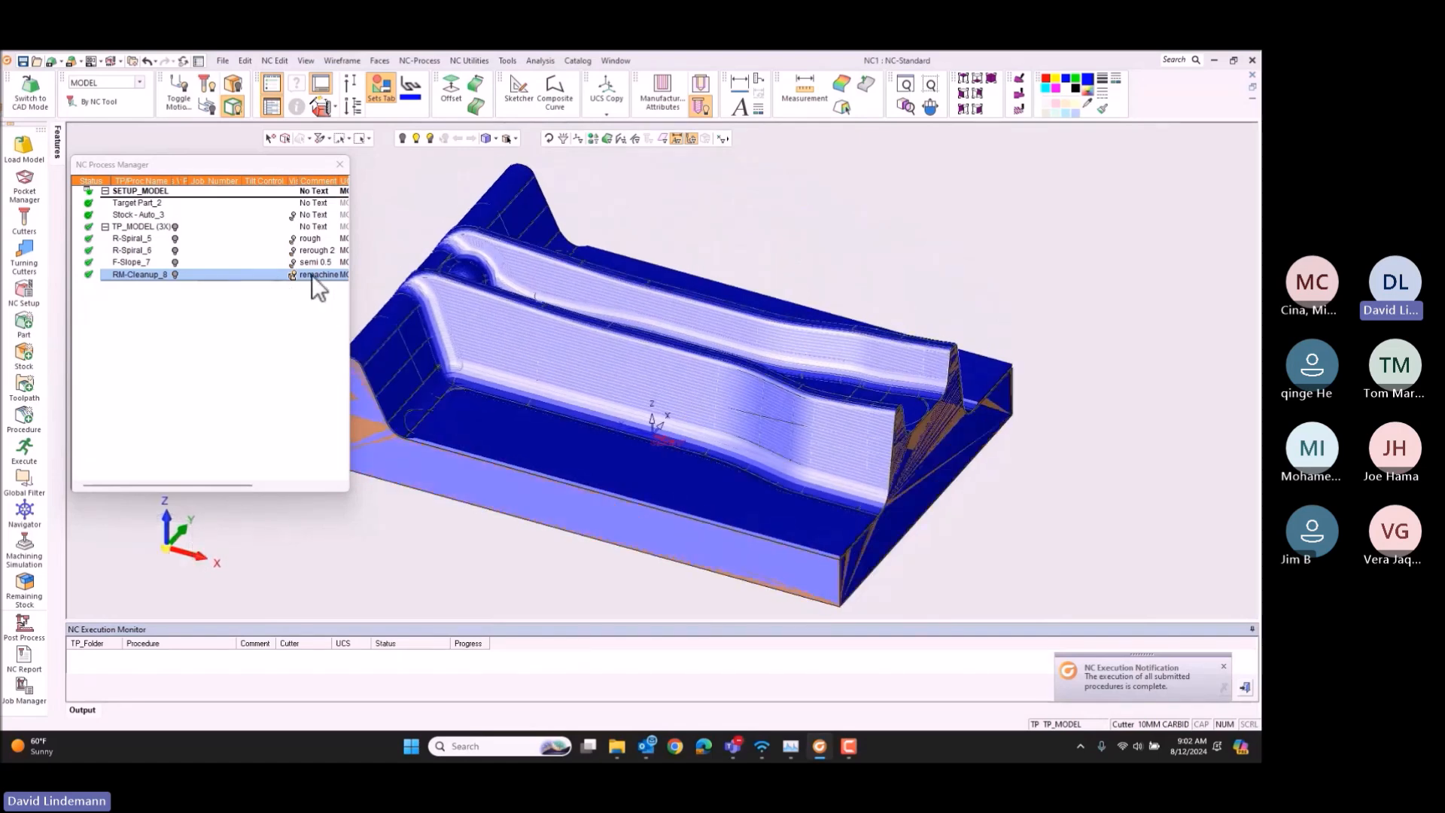
Step: Create a Volume Milling Rough Spiral procedure directly after the "rerough 2" procedure
right_click(150, 277)
mouse_move(256, 283)
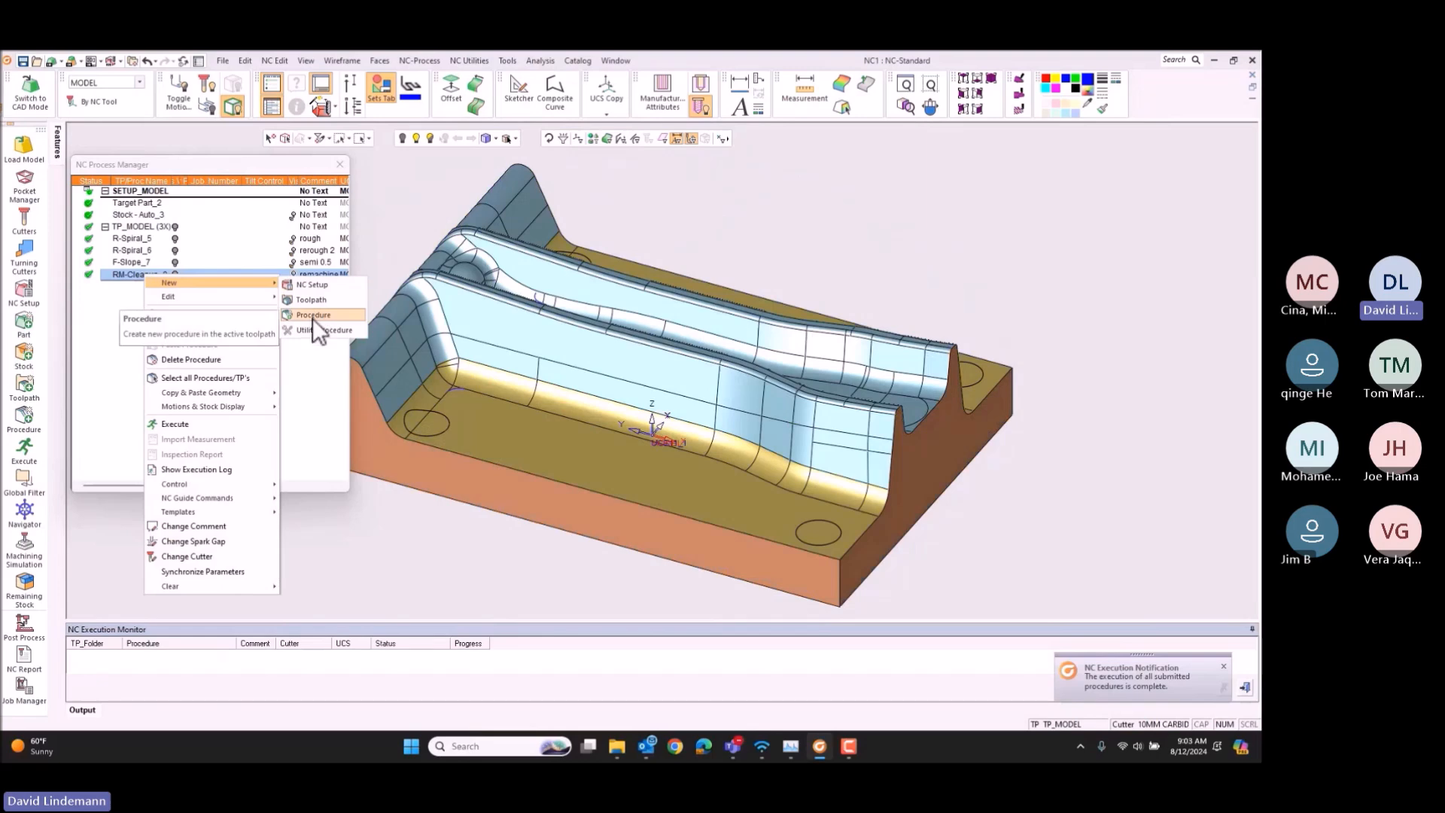
left_click(142, 251)
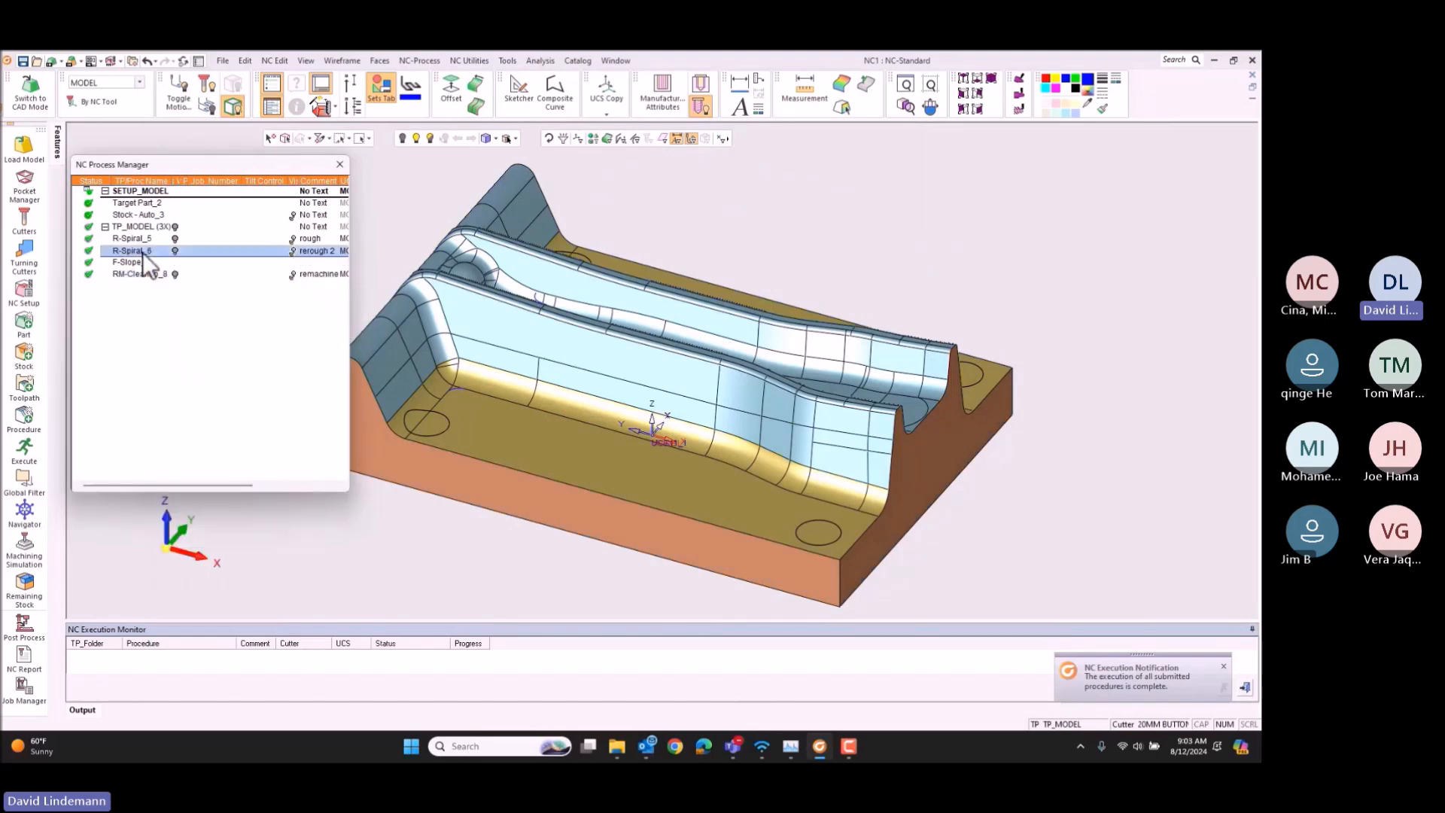
right_click(142, 251)
mouse_move(205, 260)
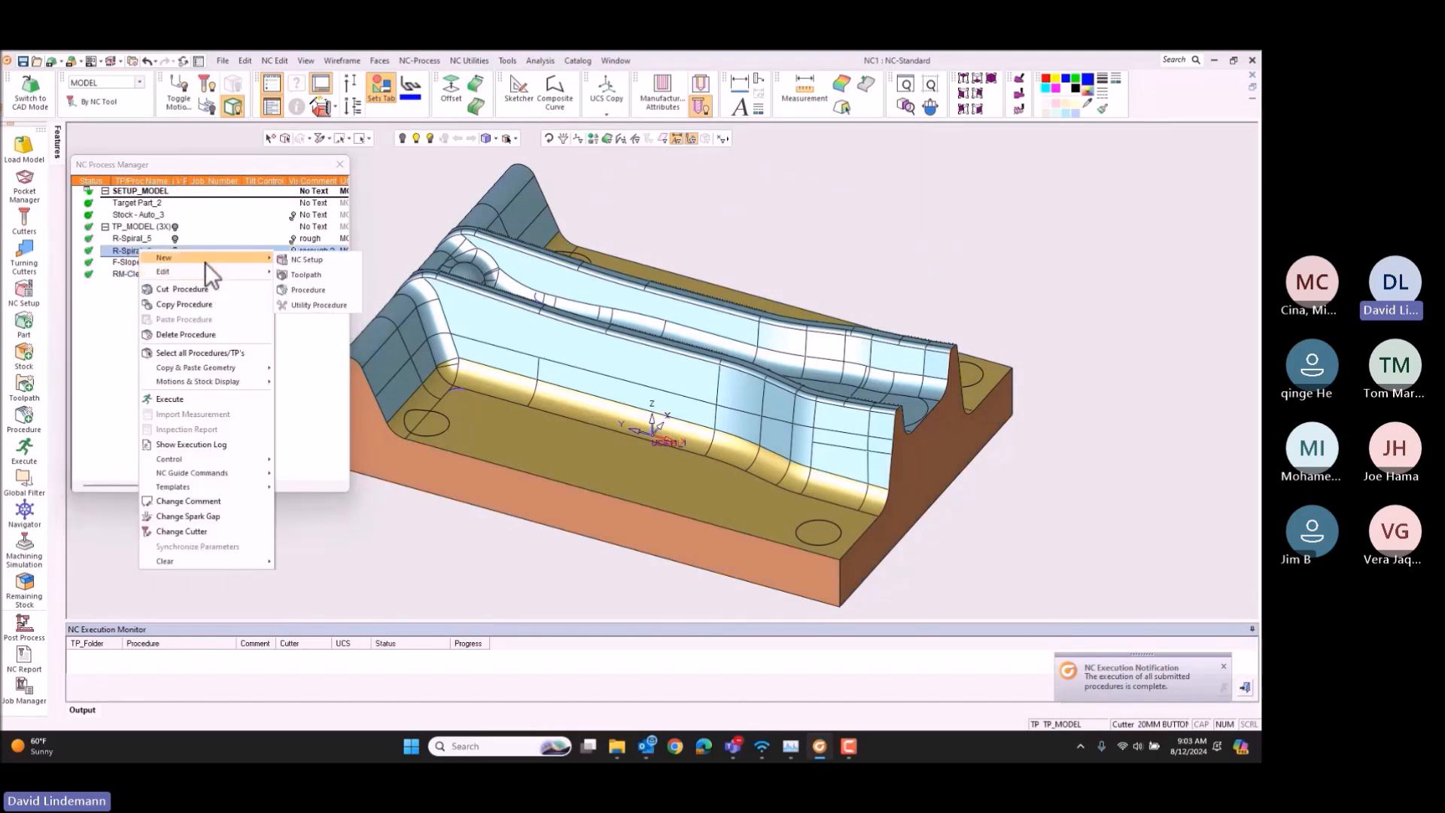
left_click(326, 289)
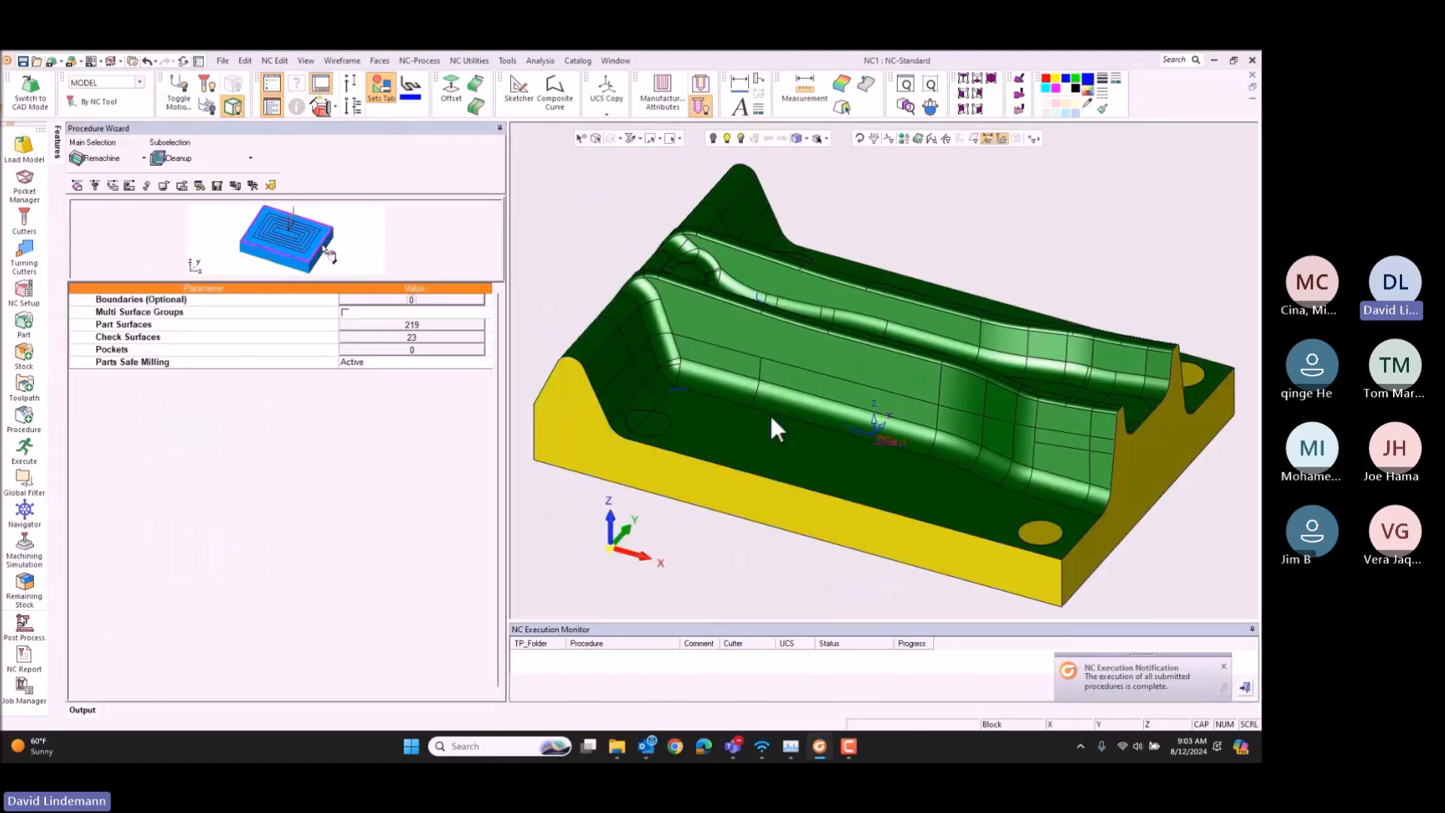
left_click(123, 161)
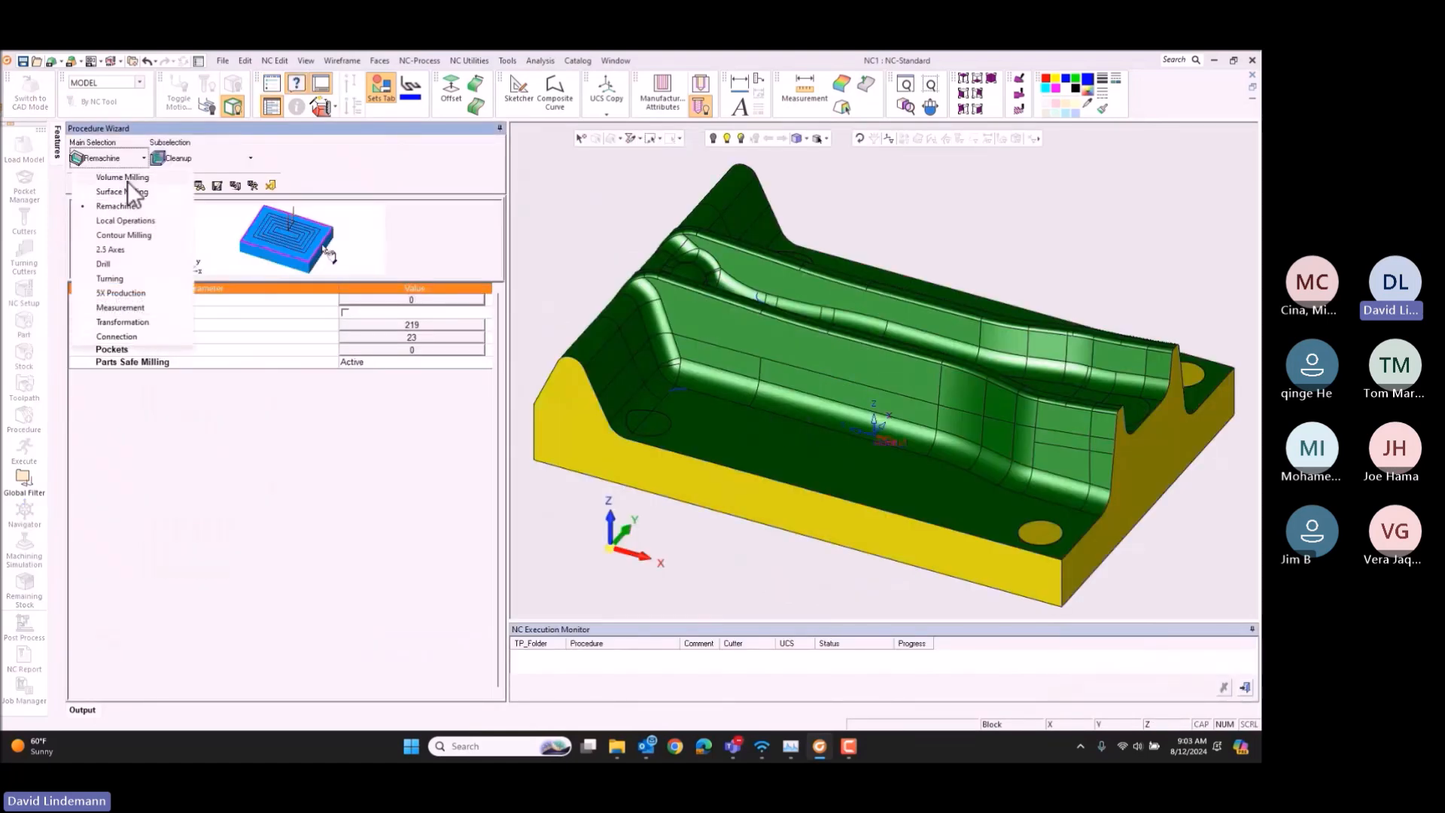
left_click(128, 179)
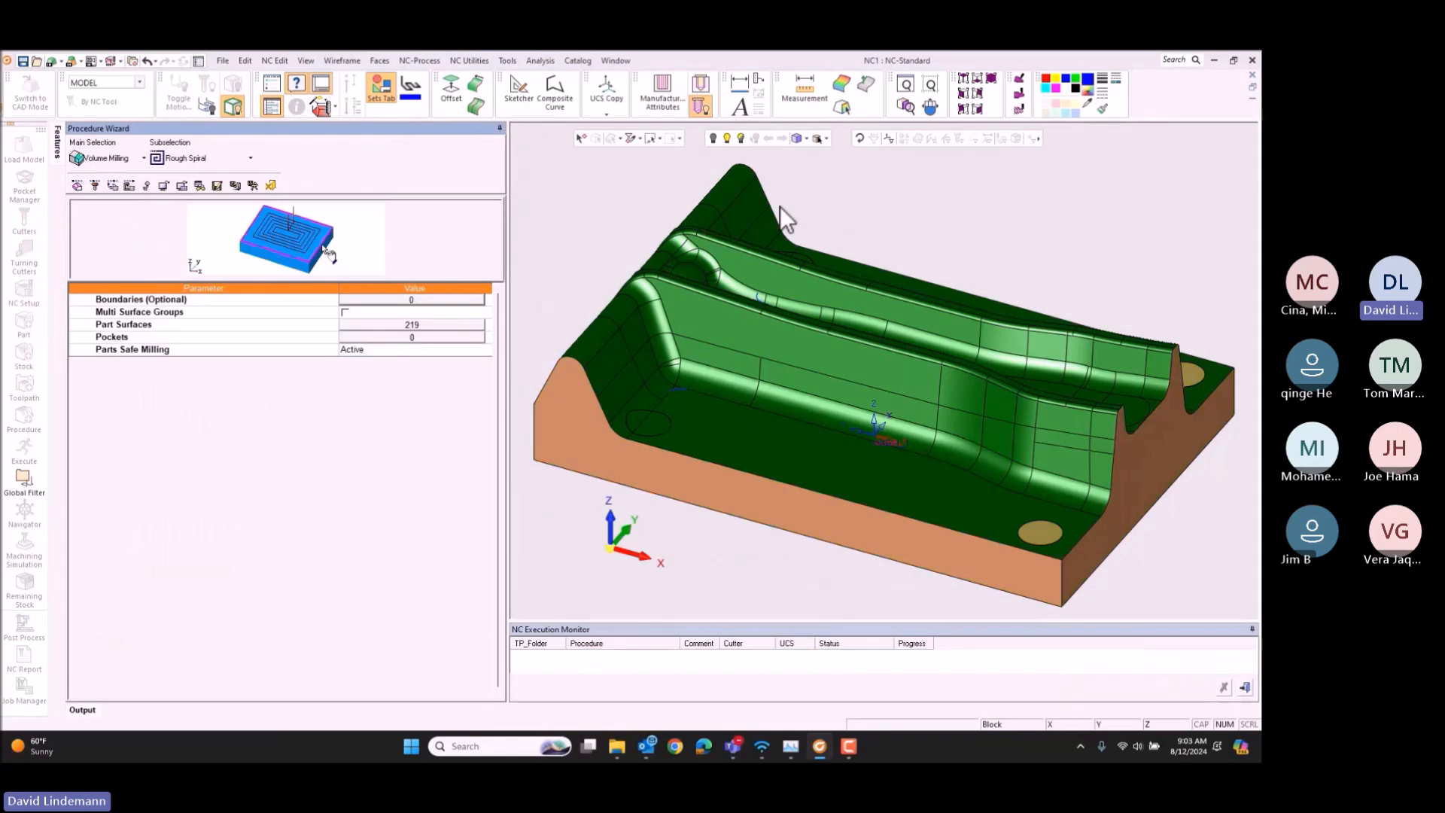
Step: Add all of the die's surfaces as part surfaces and assign the 10 CARBIDE 0.5R 25CLR cutter to the procedure
left_click(415, 325)
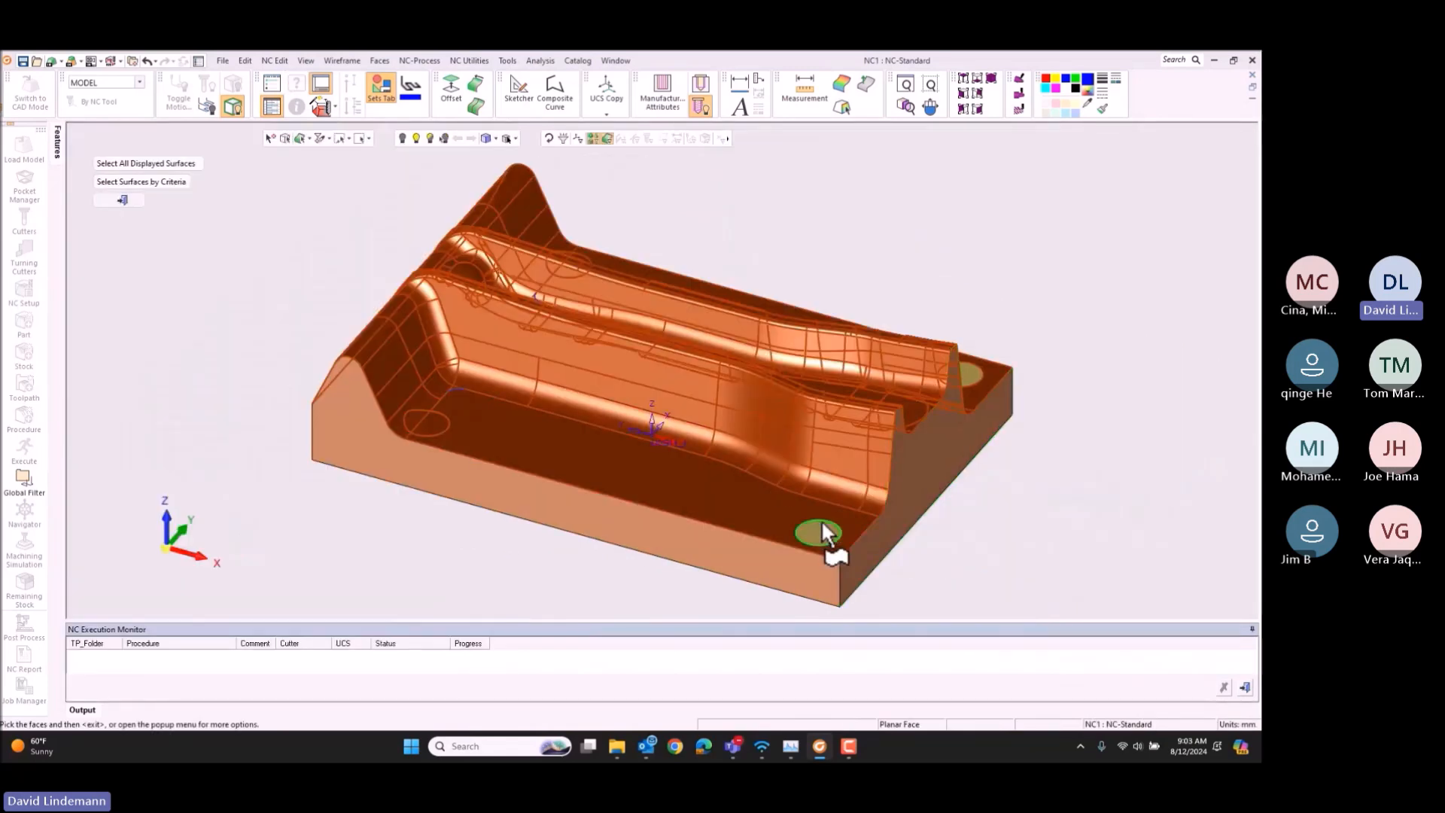
left_click_drag(282, 180, 1257, 617)
middle_click(1090, 477)
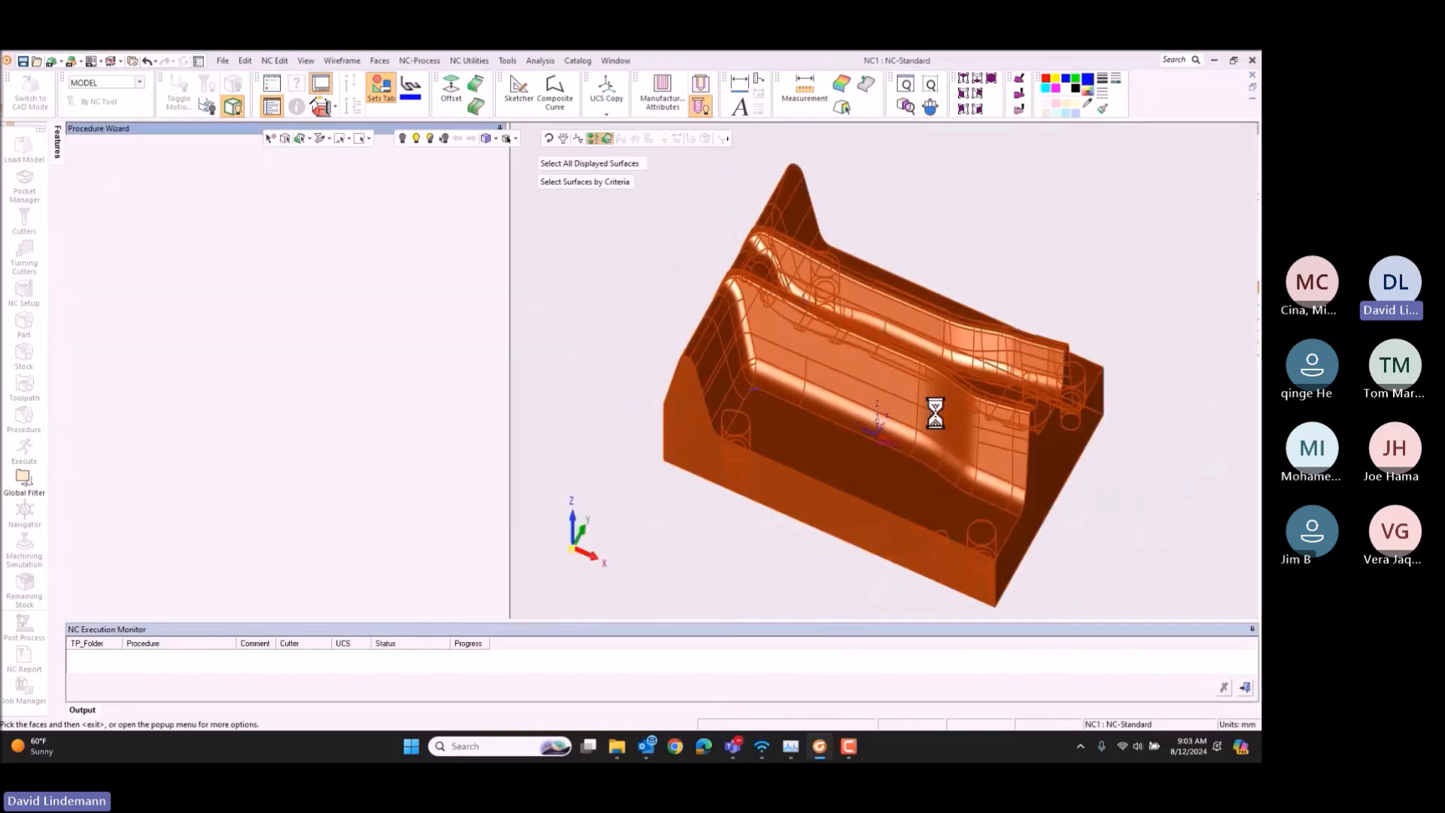
left_click(111, 185)
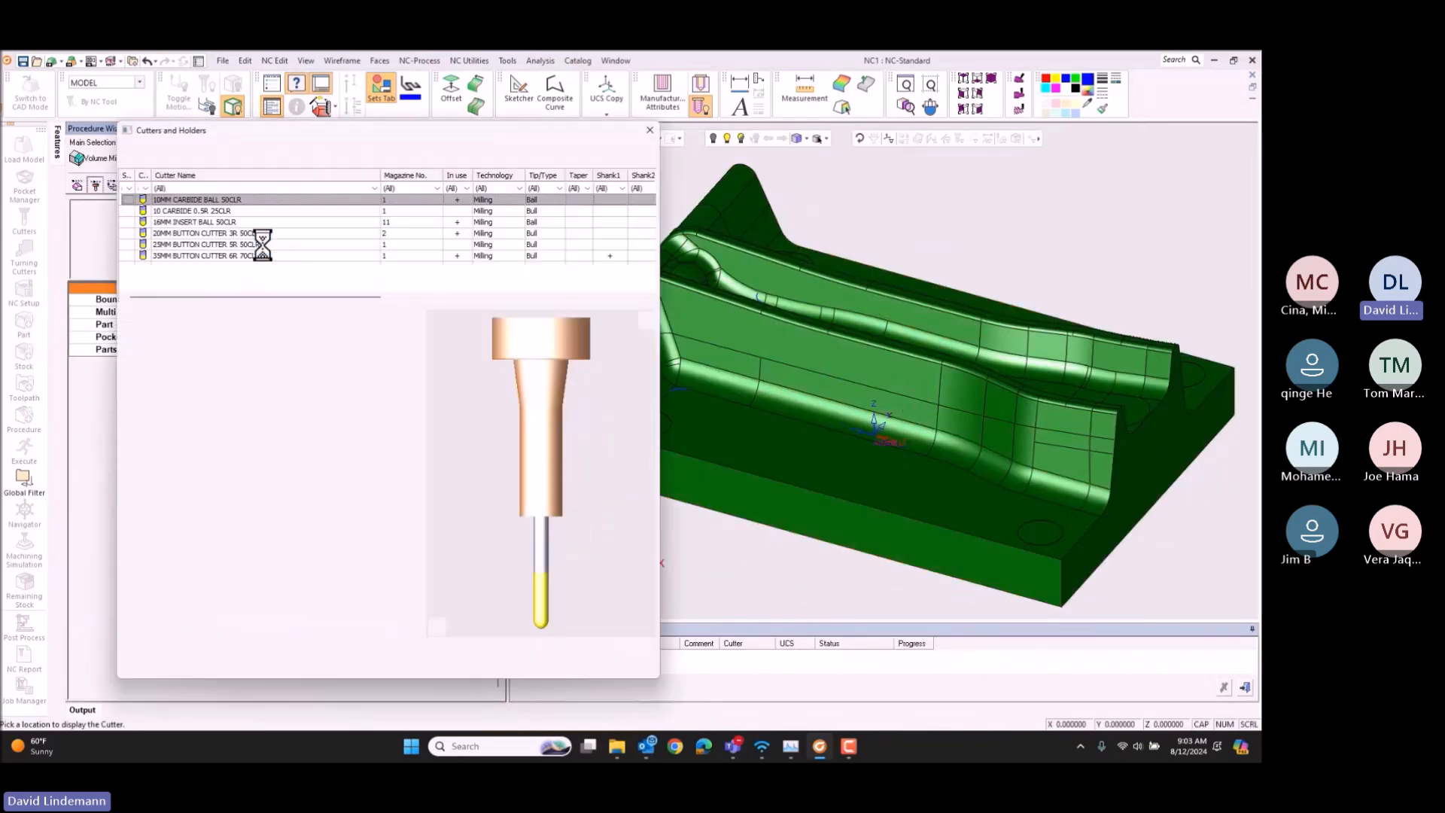
left_click(236, 210)
left_click(594, 665)
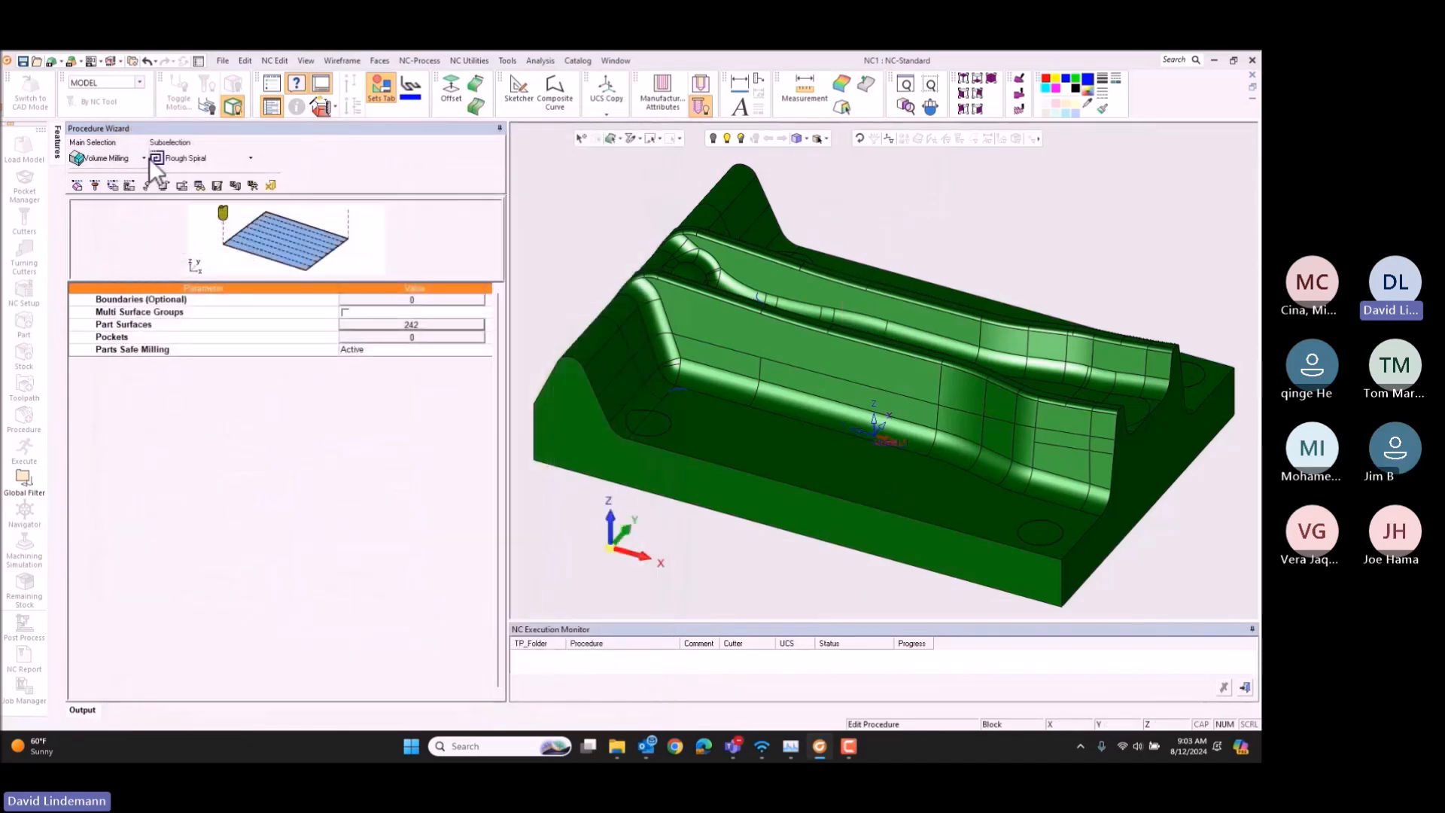
Step: Set the Vertical Step Type to Horizontal Planes Finish, and save and calculate the procedure
left_click(121, 183)
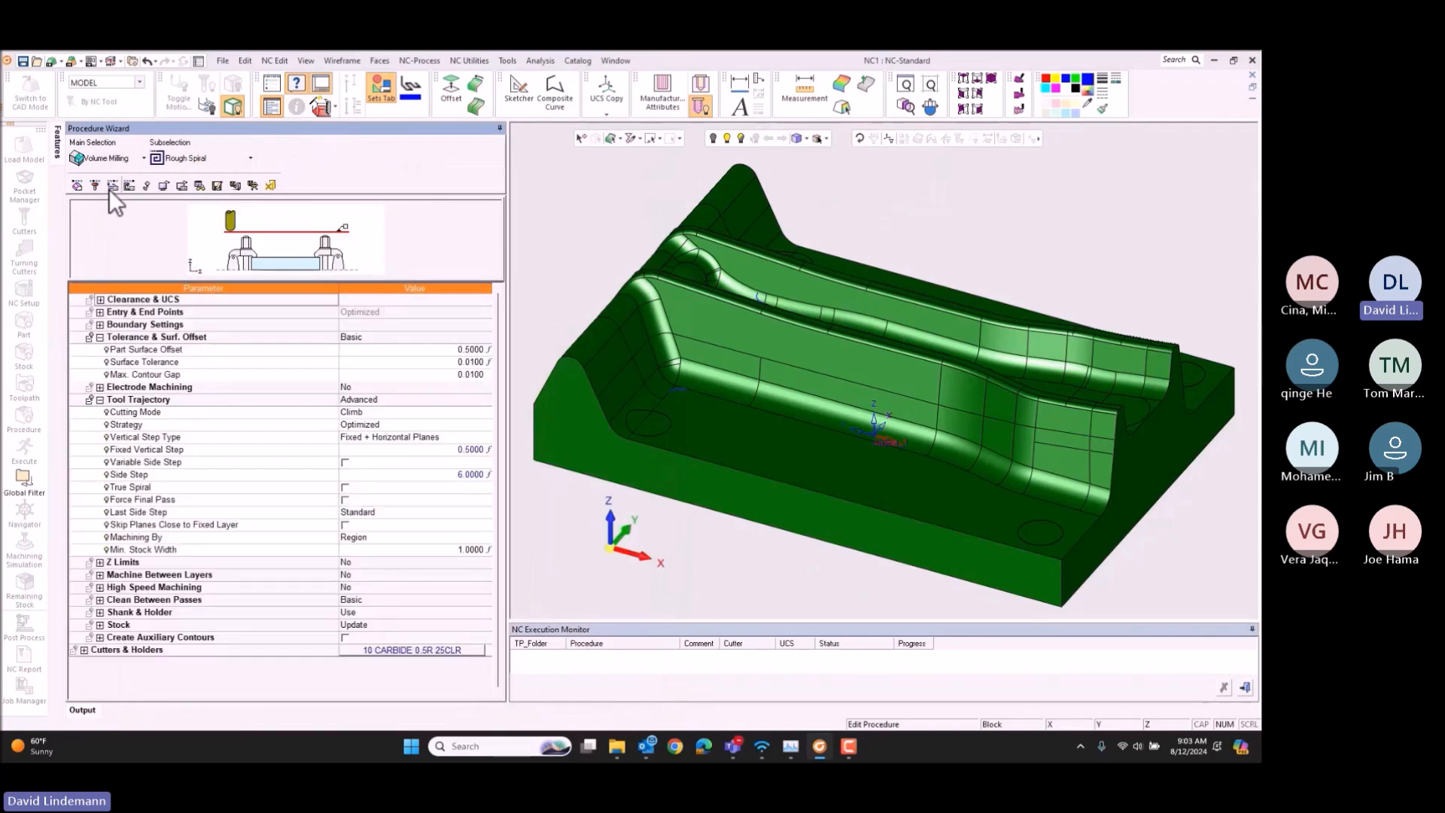
left_click(373, 438)
left_click(373, 437)
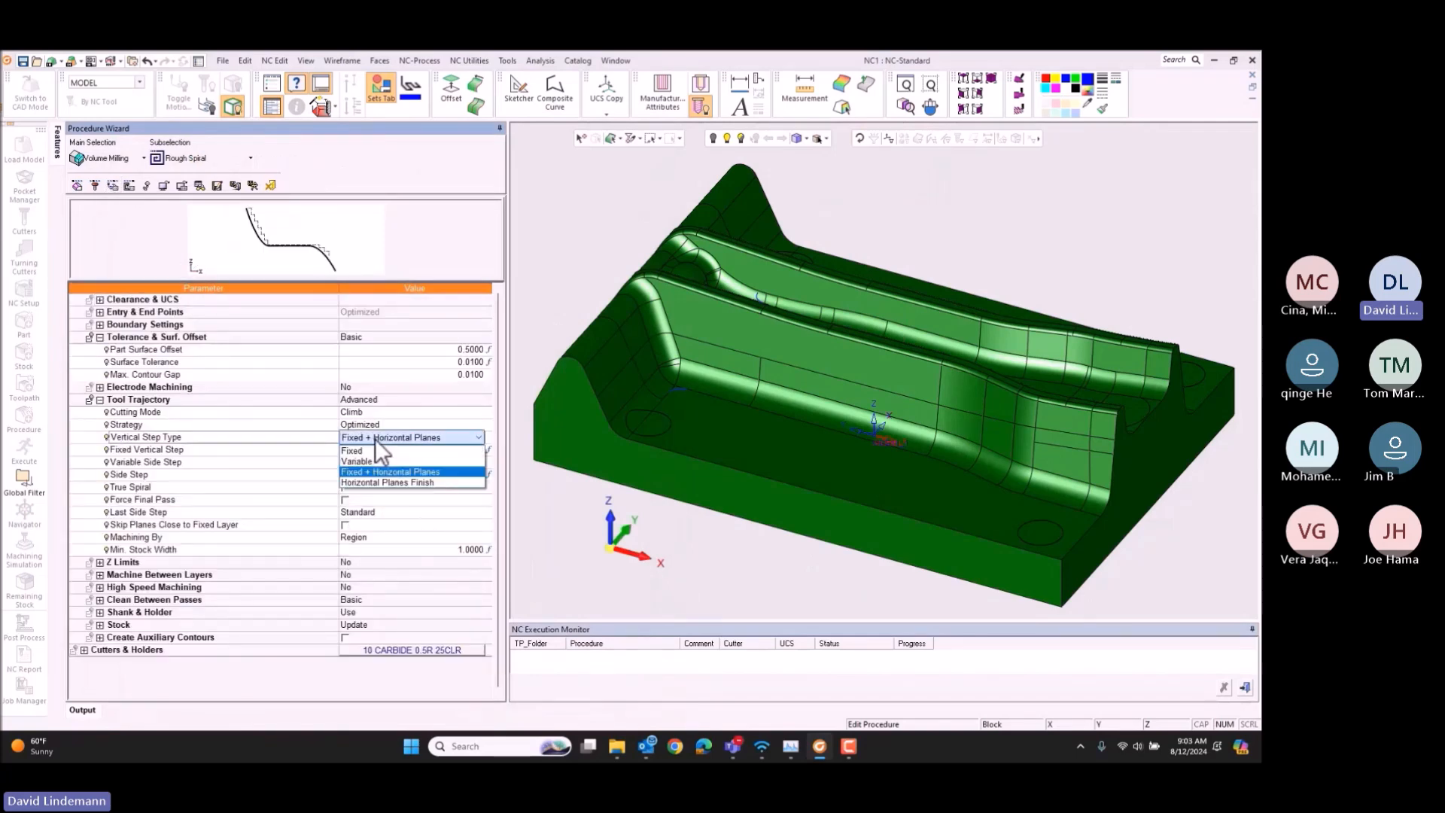
left_click(388, 480)
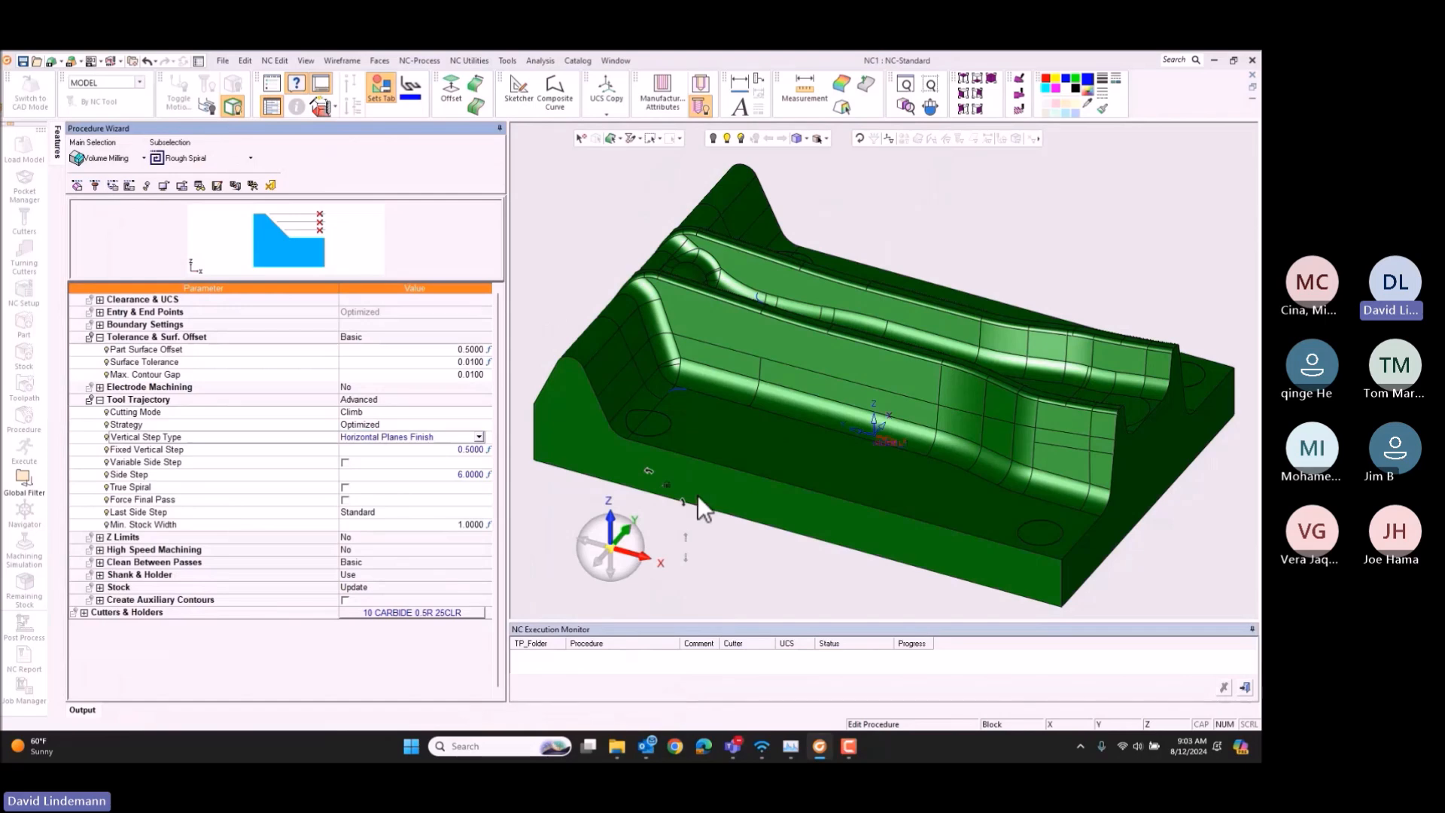
left_click(255, 183)
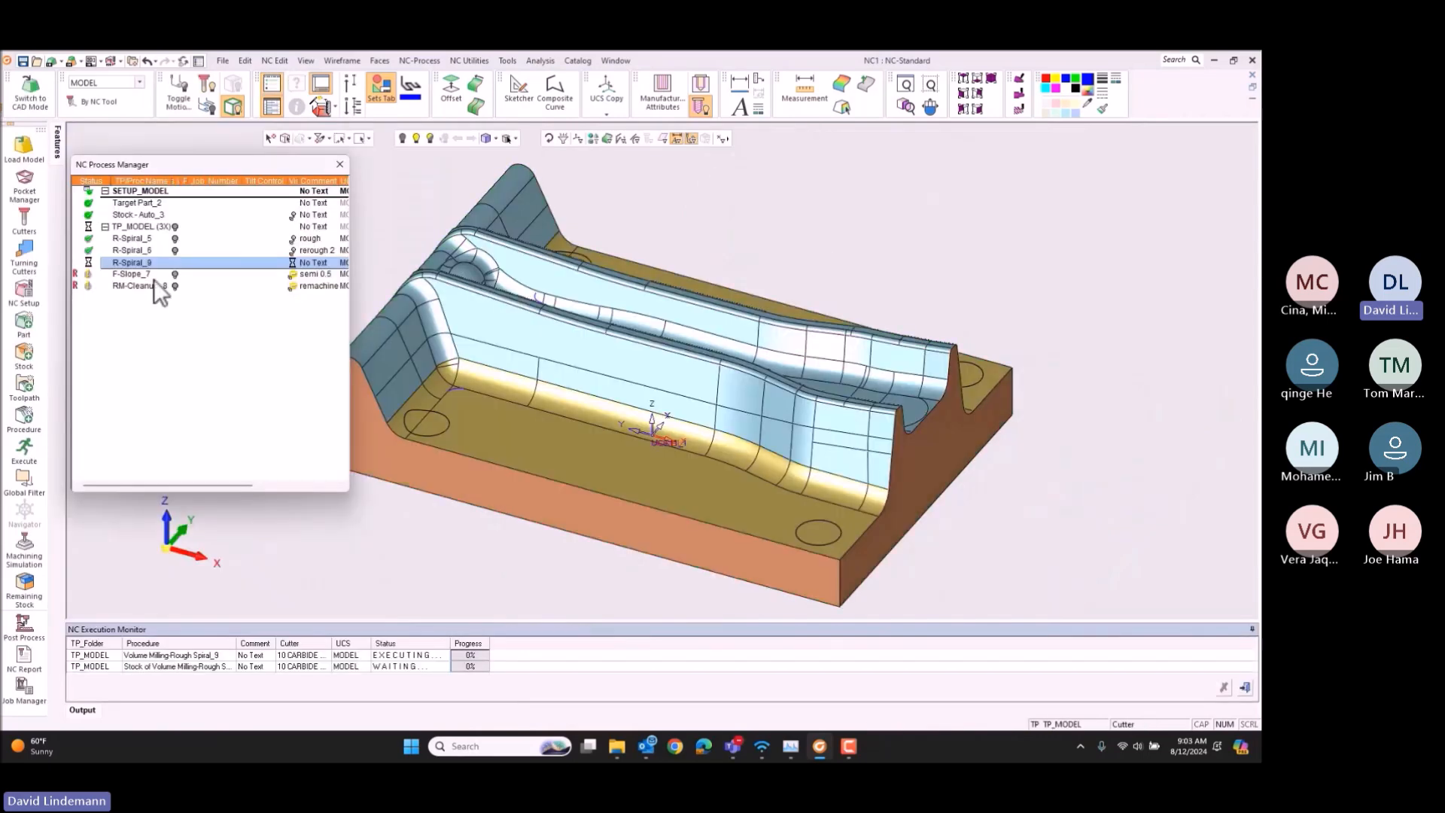
Step: Execute the semi-finish slope procedure and the remachine cleanup procedure again
left_click(145, 277)
left_click(143, 284, "shift")
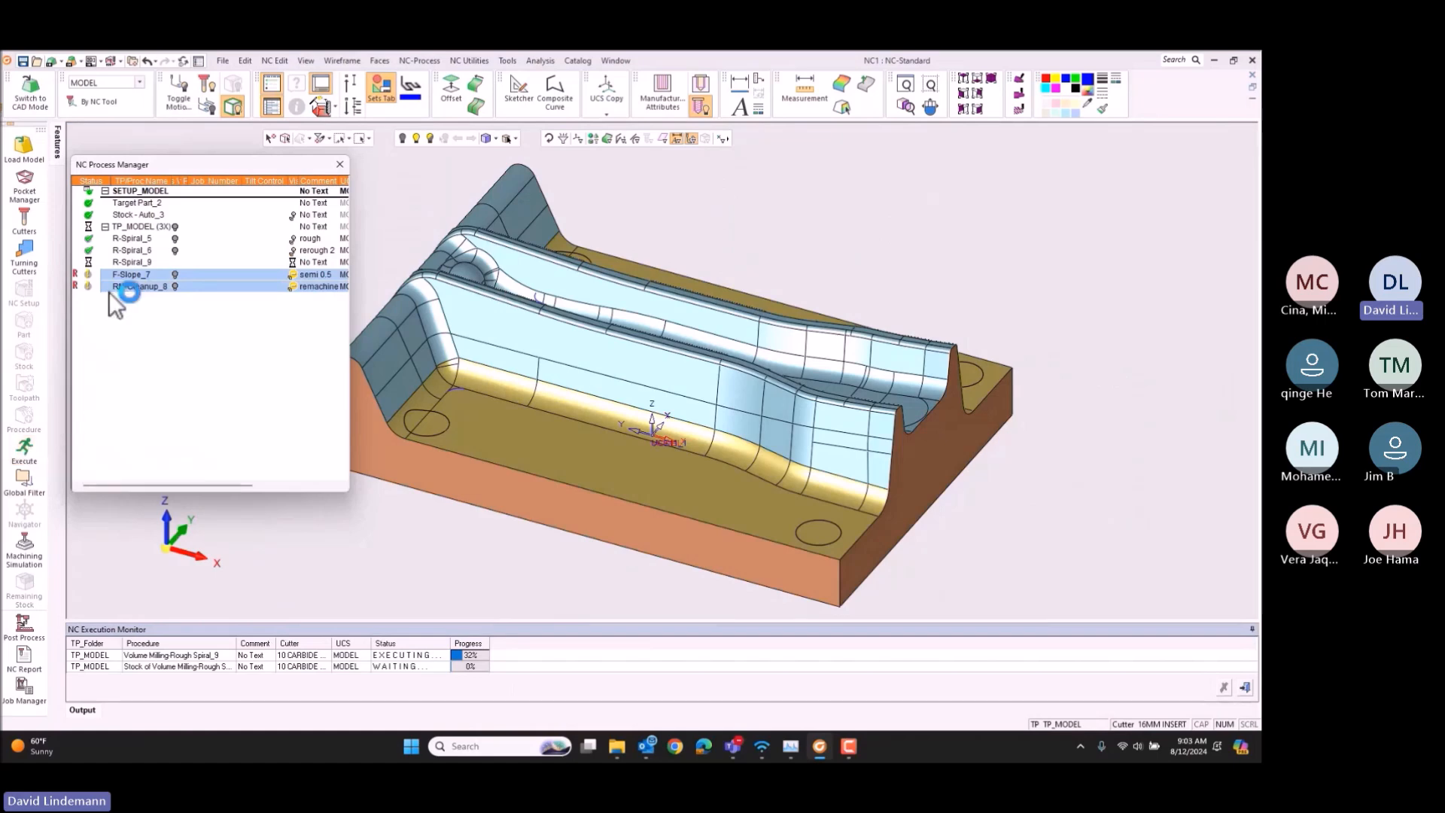
left_click(36, 451)
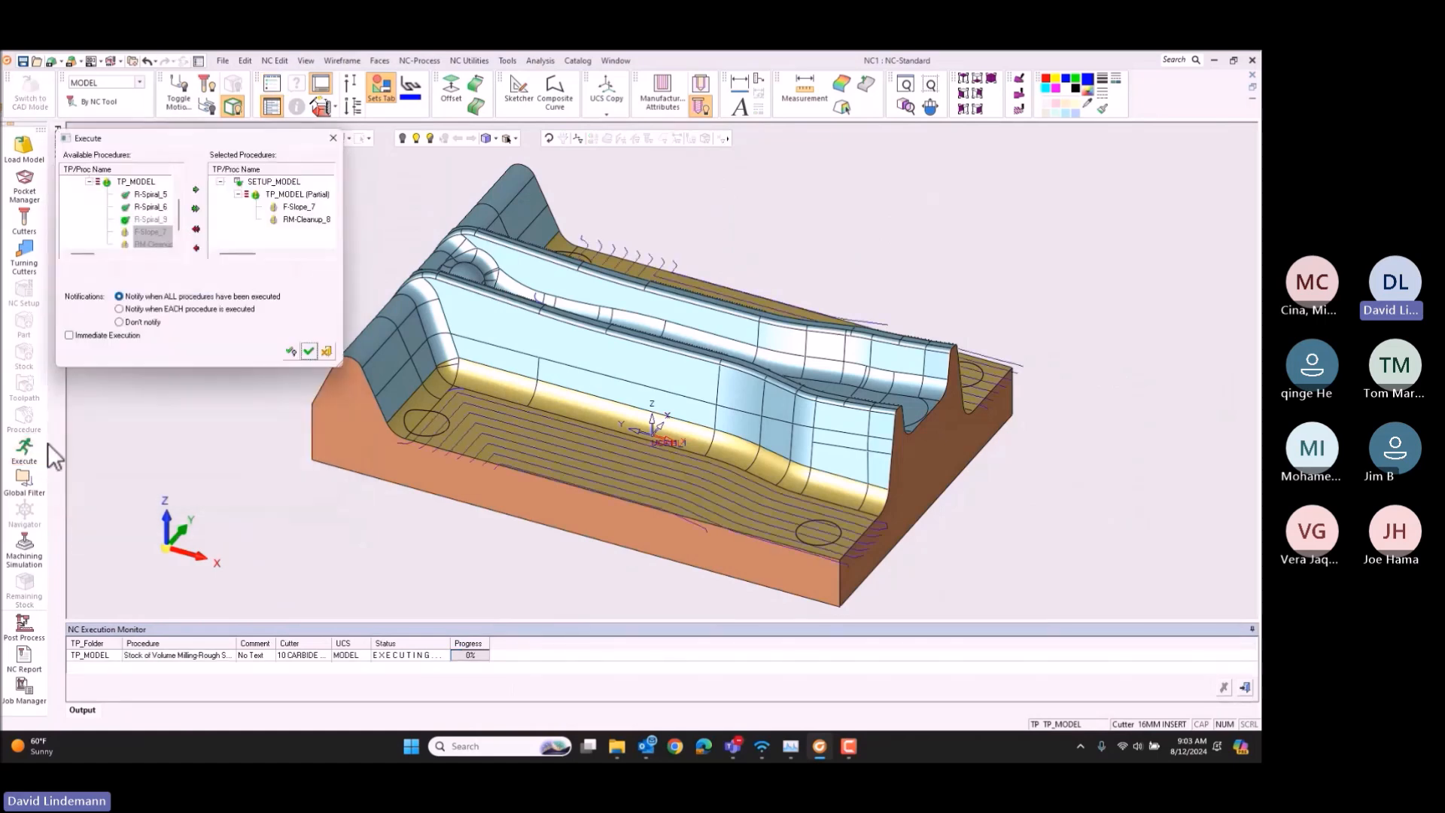
key("Return")
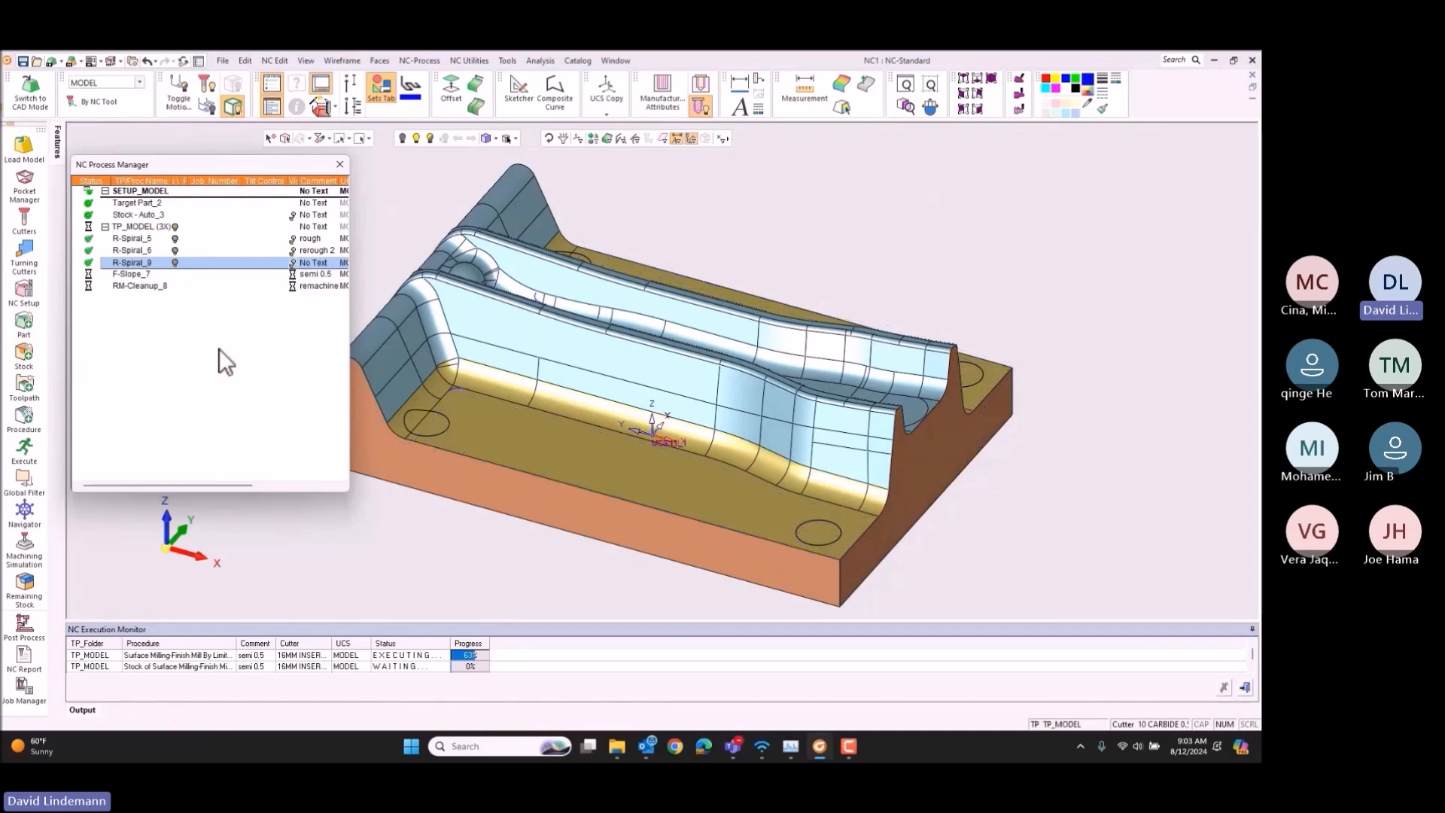
Step: Enter the comment "semi floors" for the new horizontal-planes Rough Spiral procedure
left_click(152, 286)
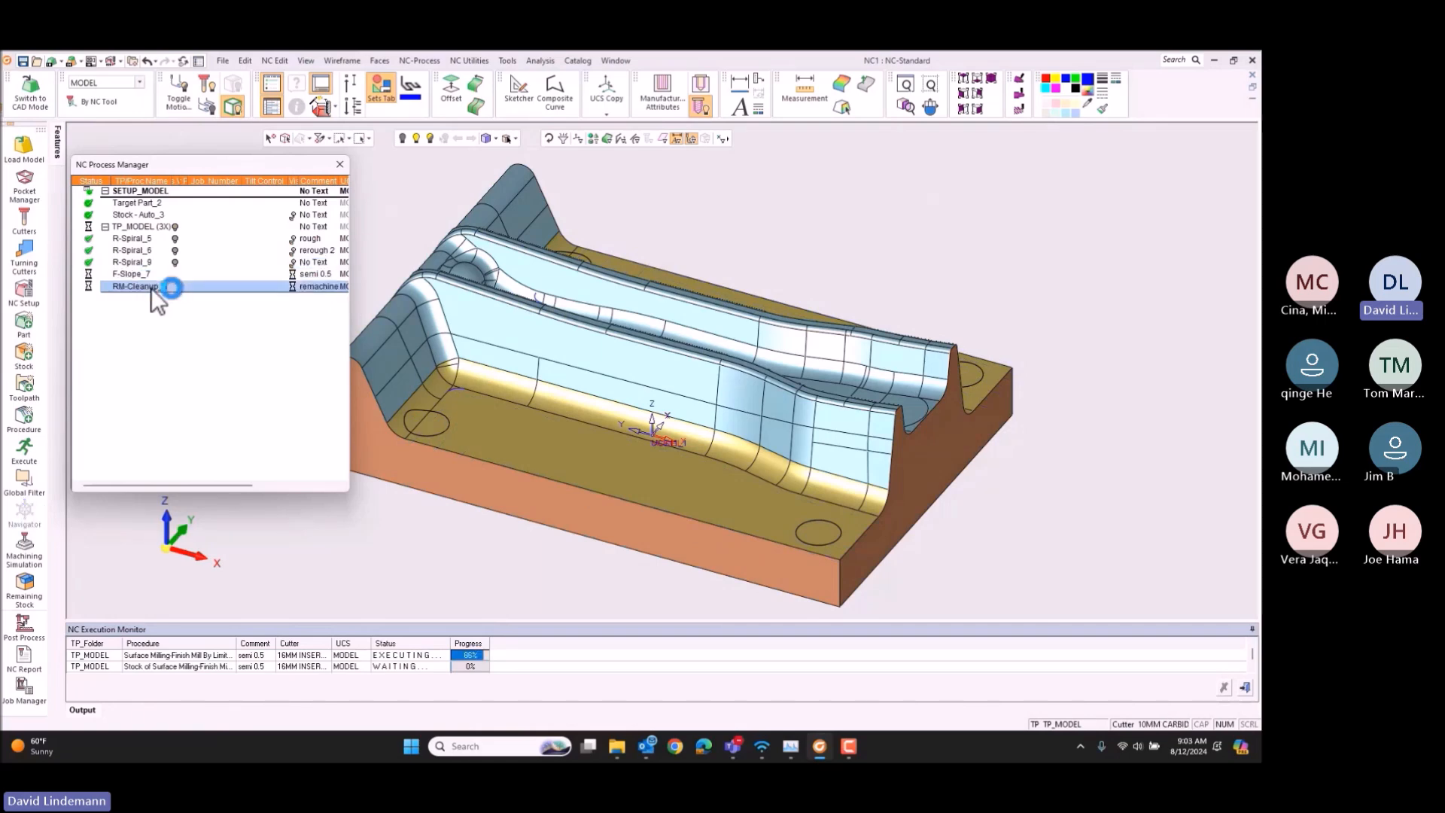
left_click(331, 262)
left_click(331, 262)
type("semi")
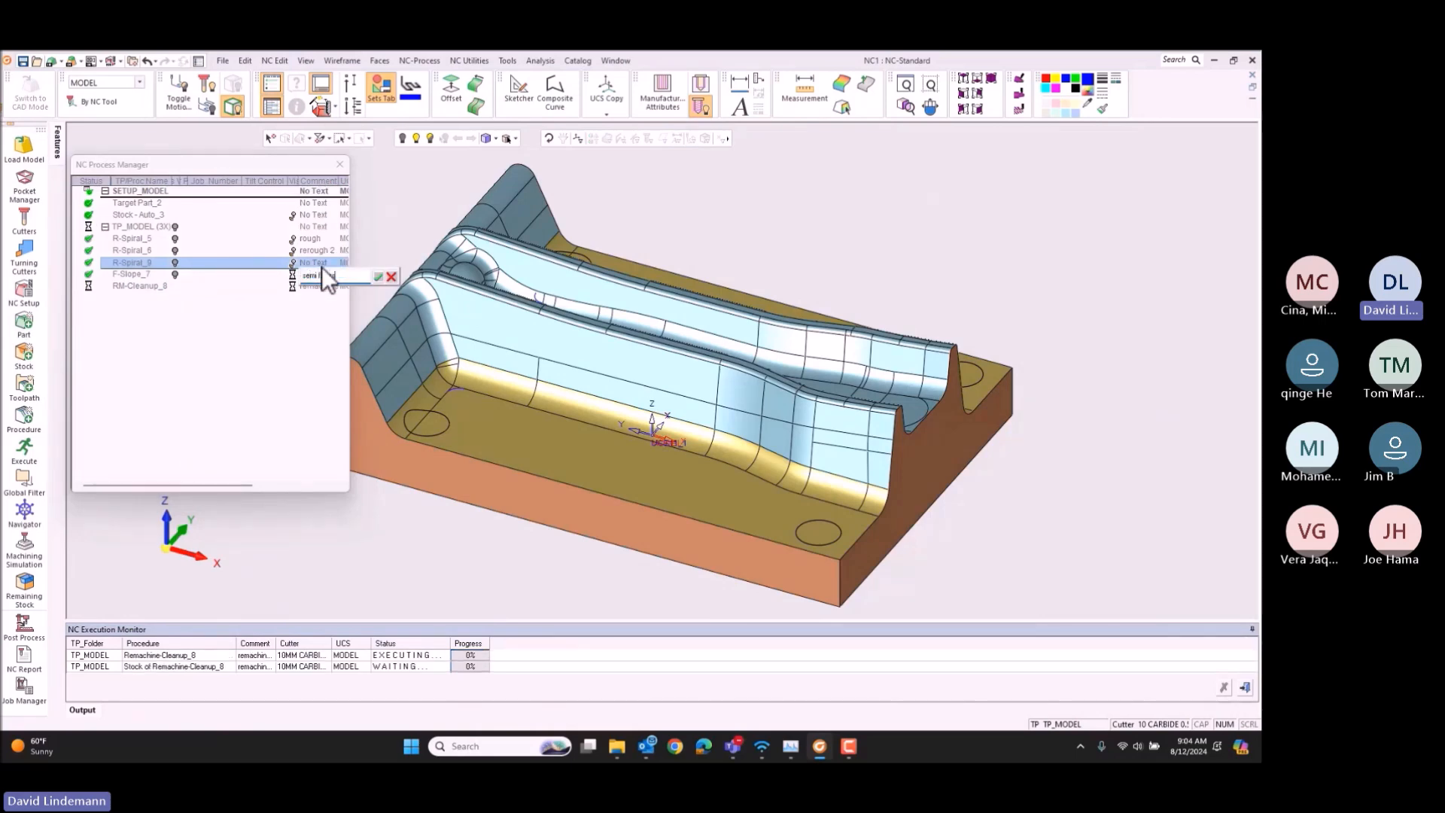
type(" floor")
key("Return")
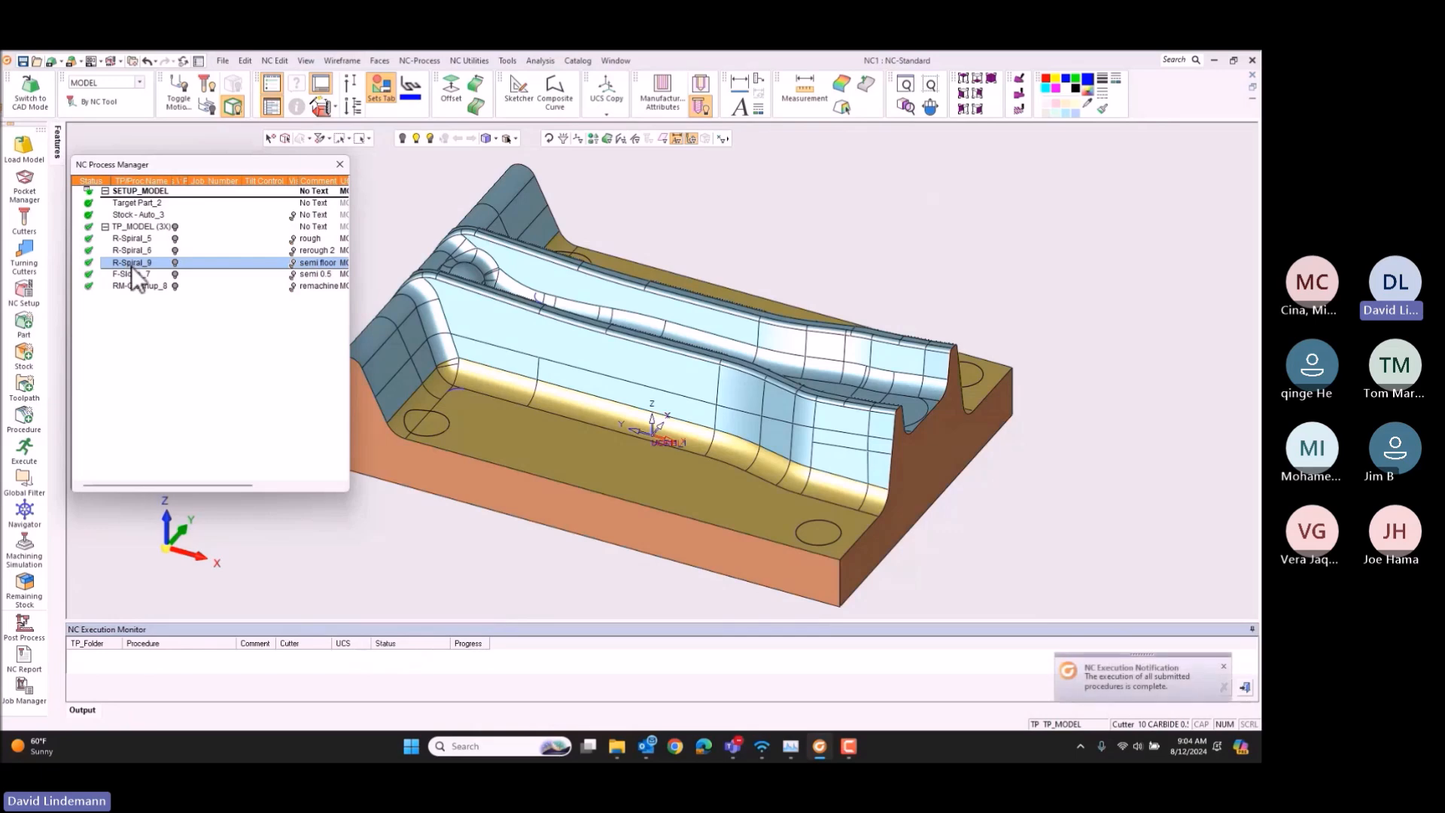
Step: Copy the semi floors and semi 0.5 procedures and paste them after the remachine cleanup procedure
left_click(135, 274, "ctrl")
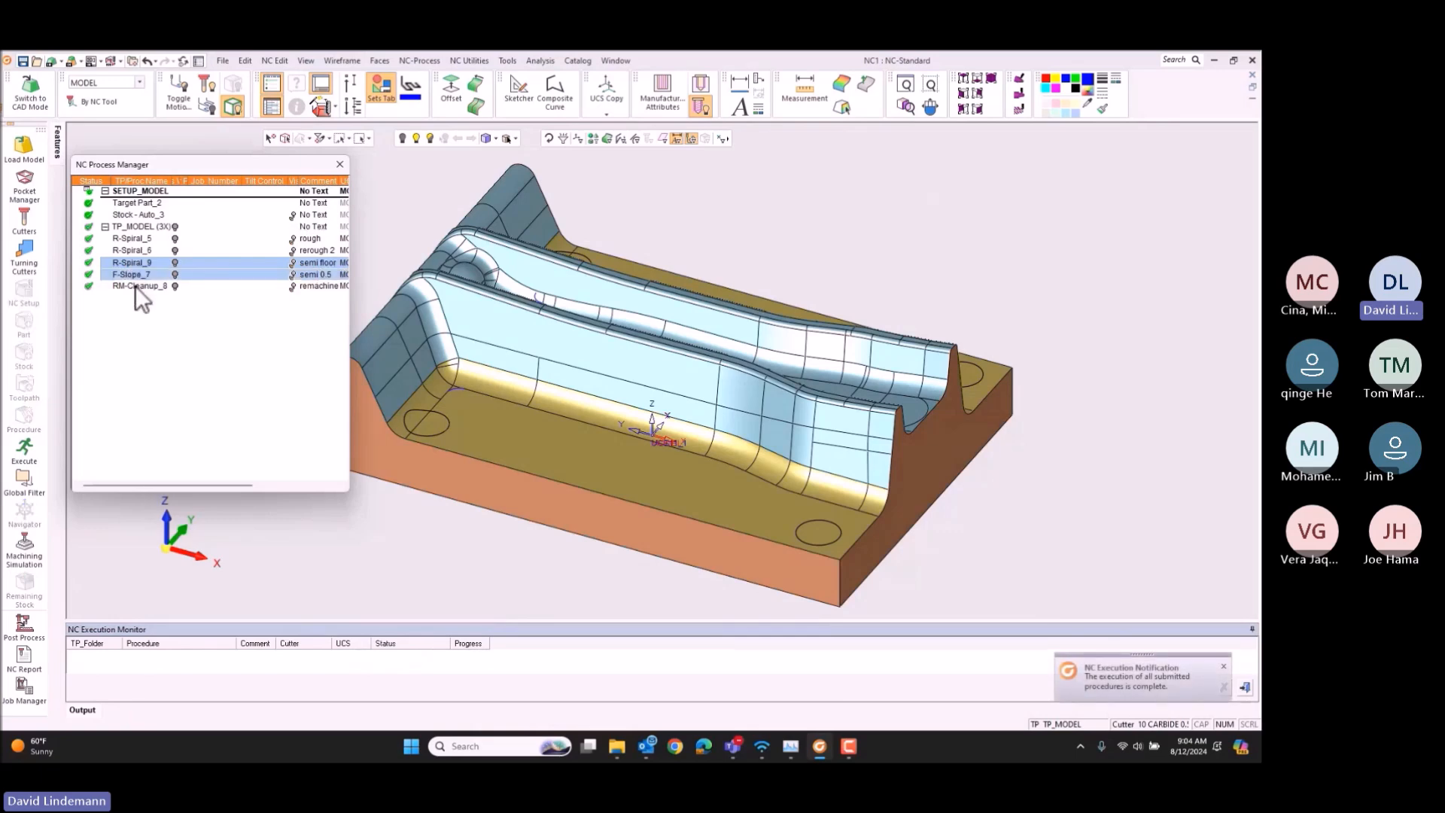
left_click(140, 288)
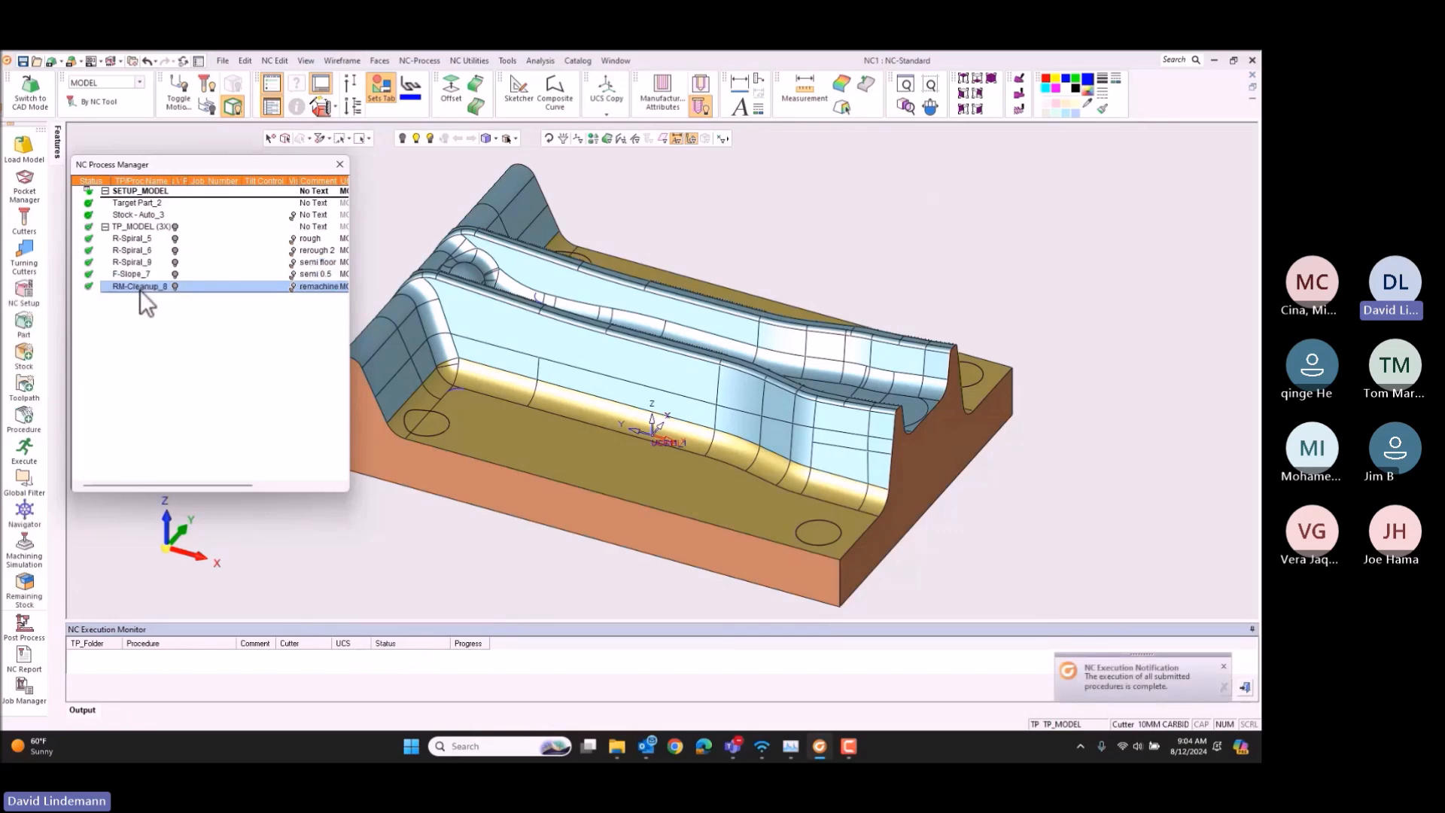
key("ctrl+v")
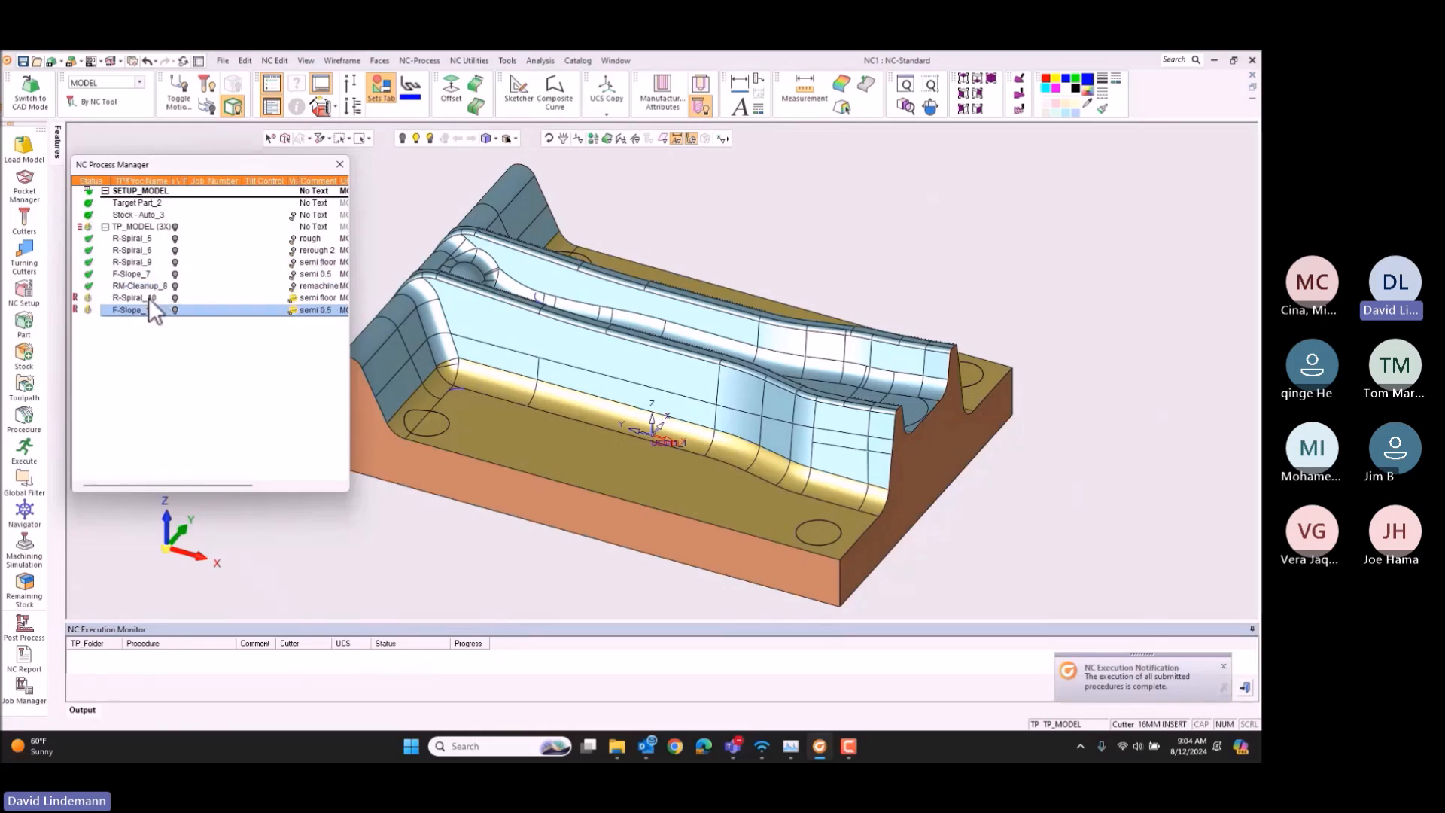
Step: Set the copied floor procedure's Part Surface Offset to 0, and save and calculate it
double_click(147, 297)
left_click(119, 183)
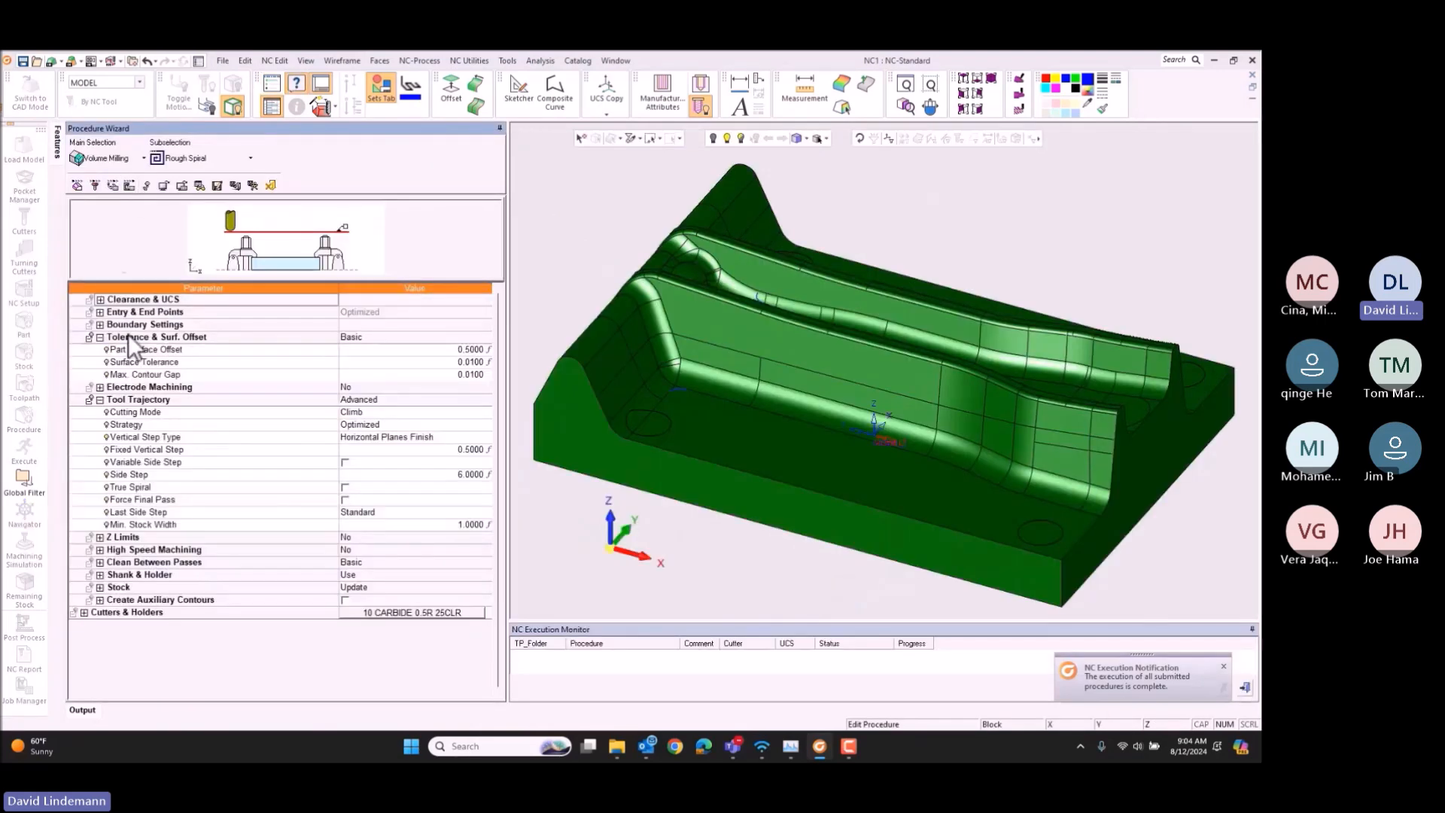
left_click(426, 351)
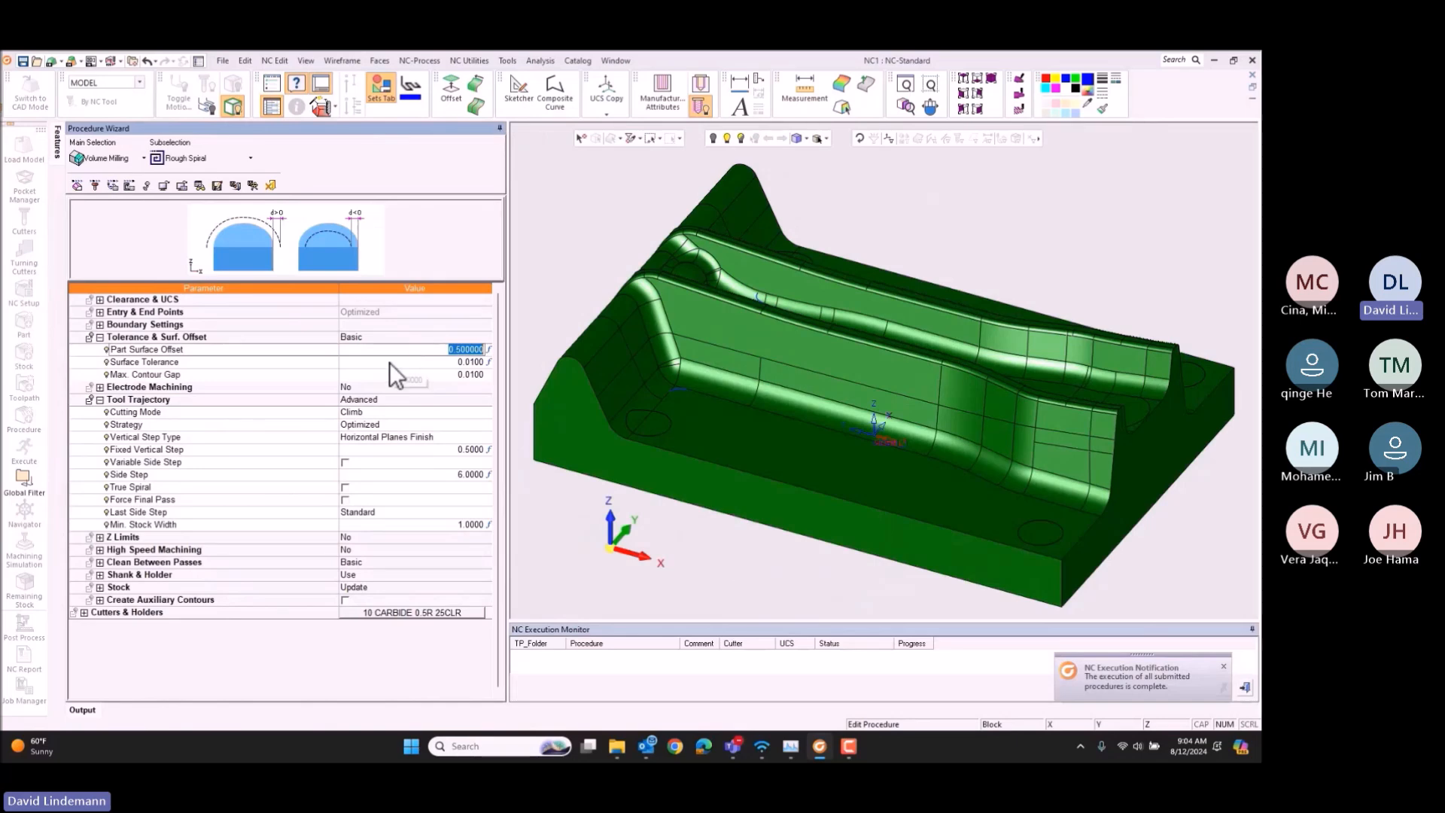
type("0")
key("Return")
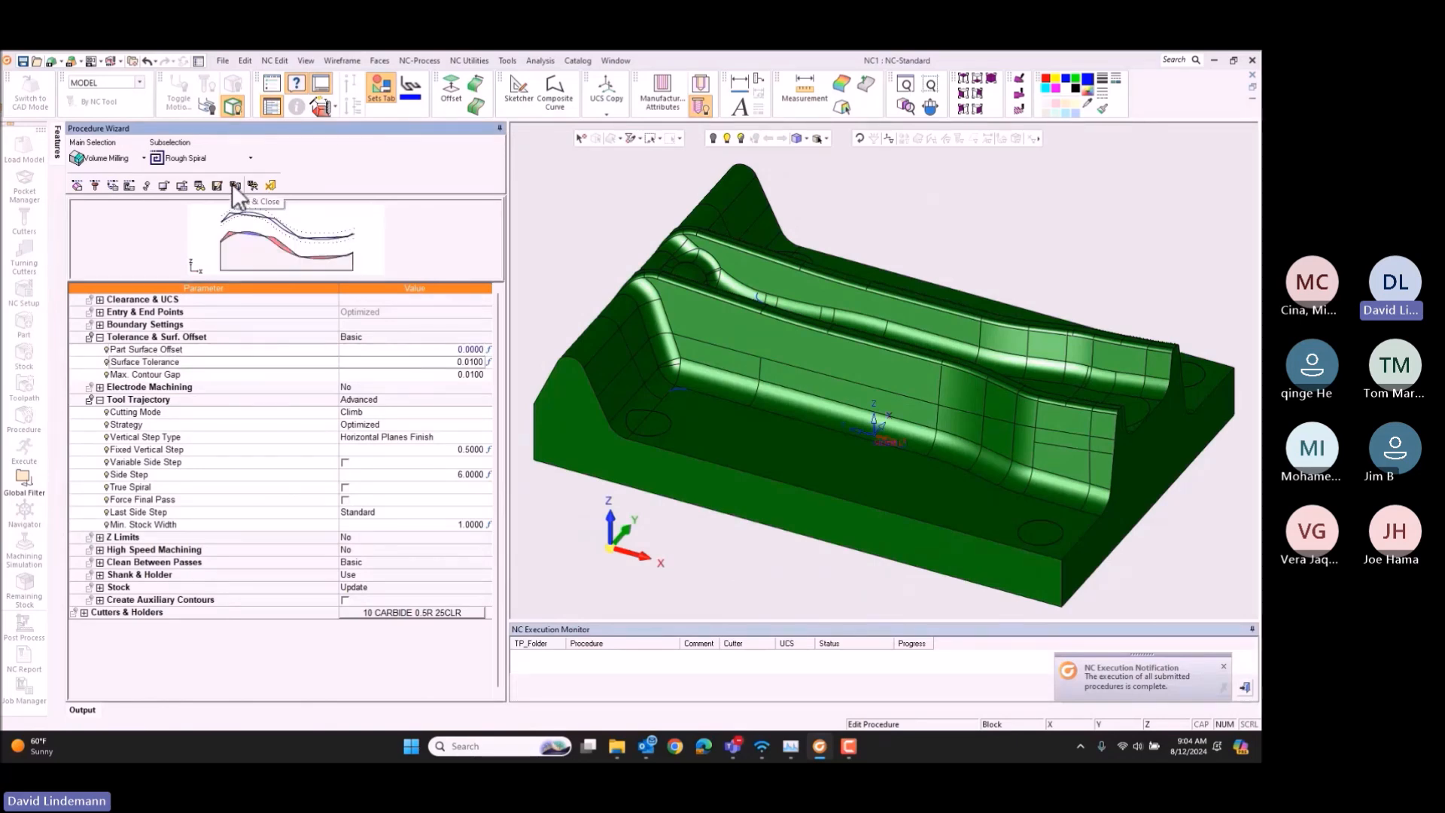
left_click(251, 187)
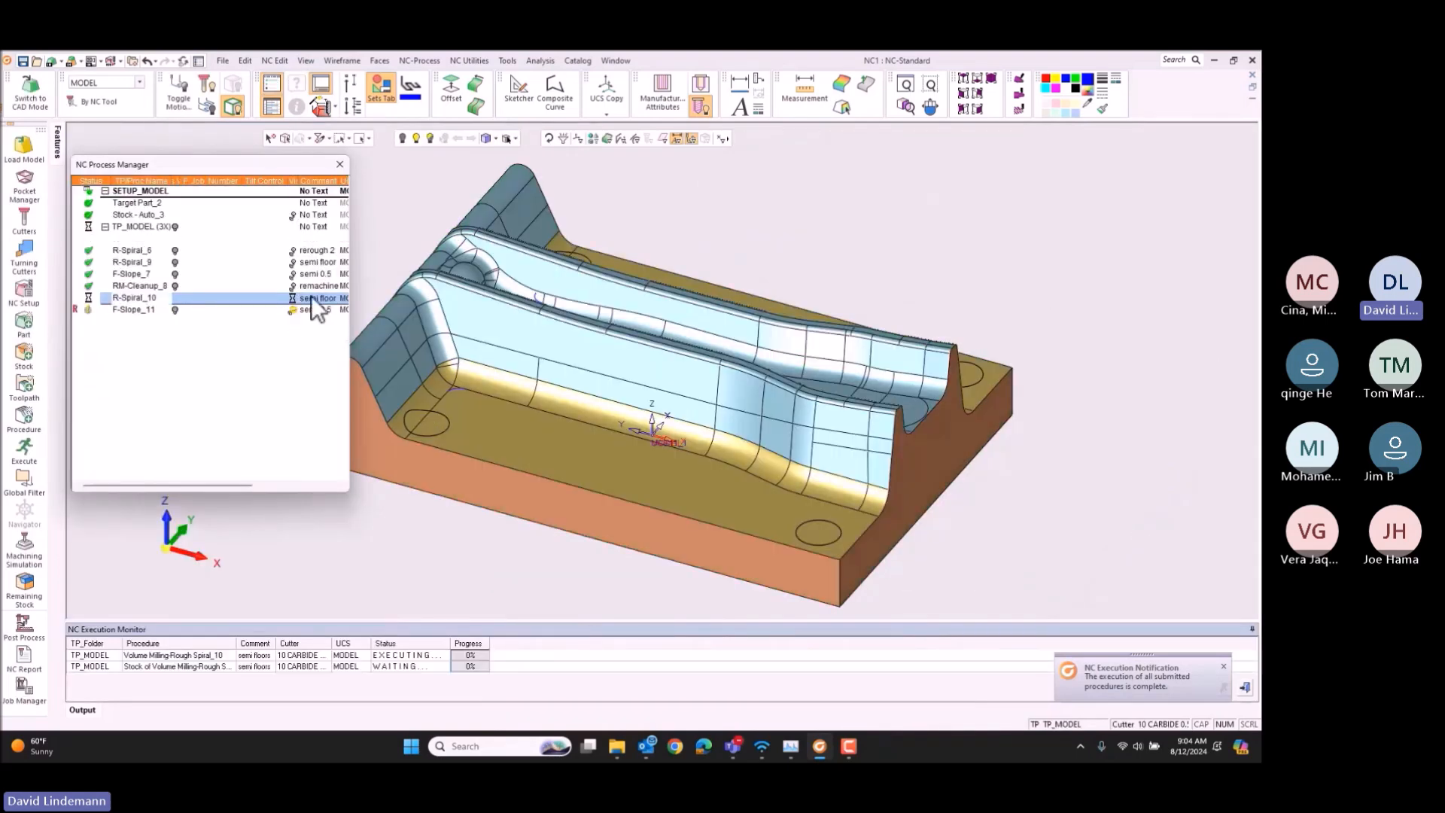
Step: Change the copied floor procedure's comment to "fin floors"
left_click(308, 301)
type("fin floor")
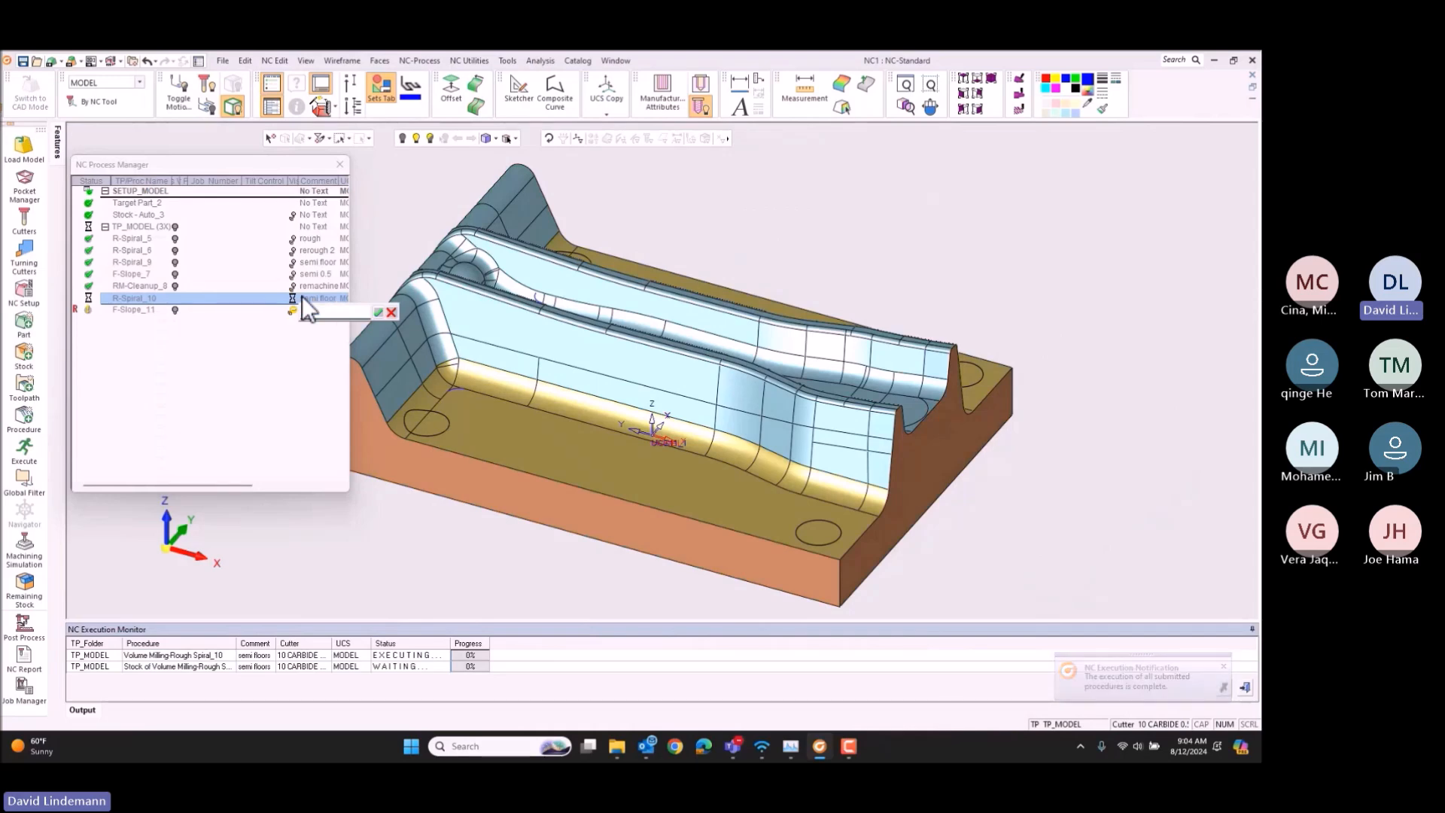
type("s")
key("Return")
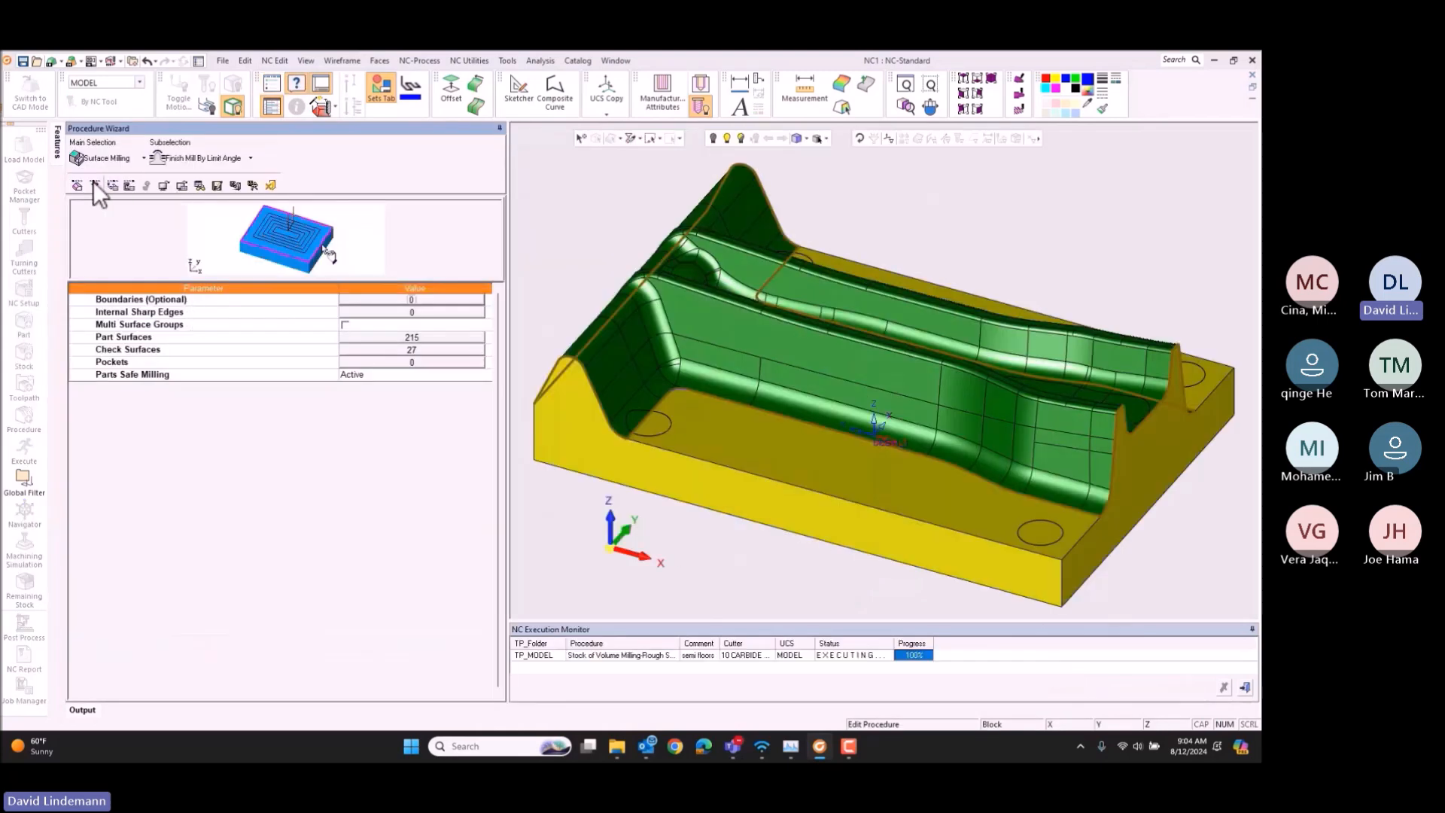
Step: Assign the 10MM CARBIDE BALL 50CLR cutter to the copied Finish Mill By Limit Angle procedure
left_click(94, 185)
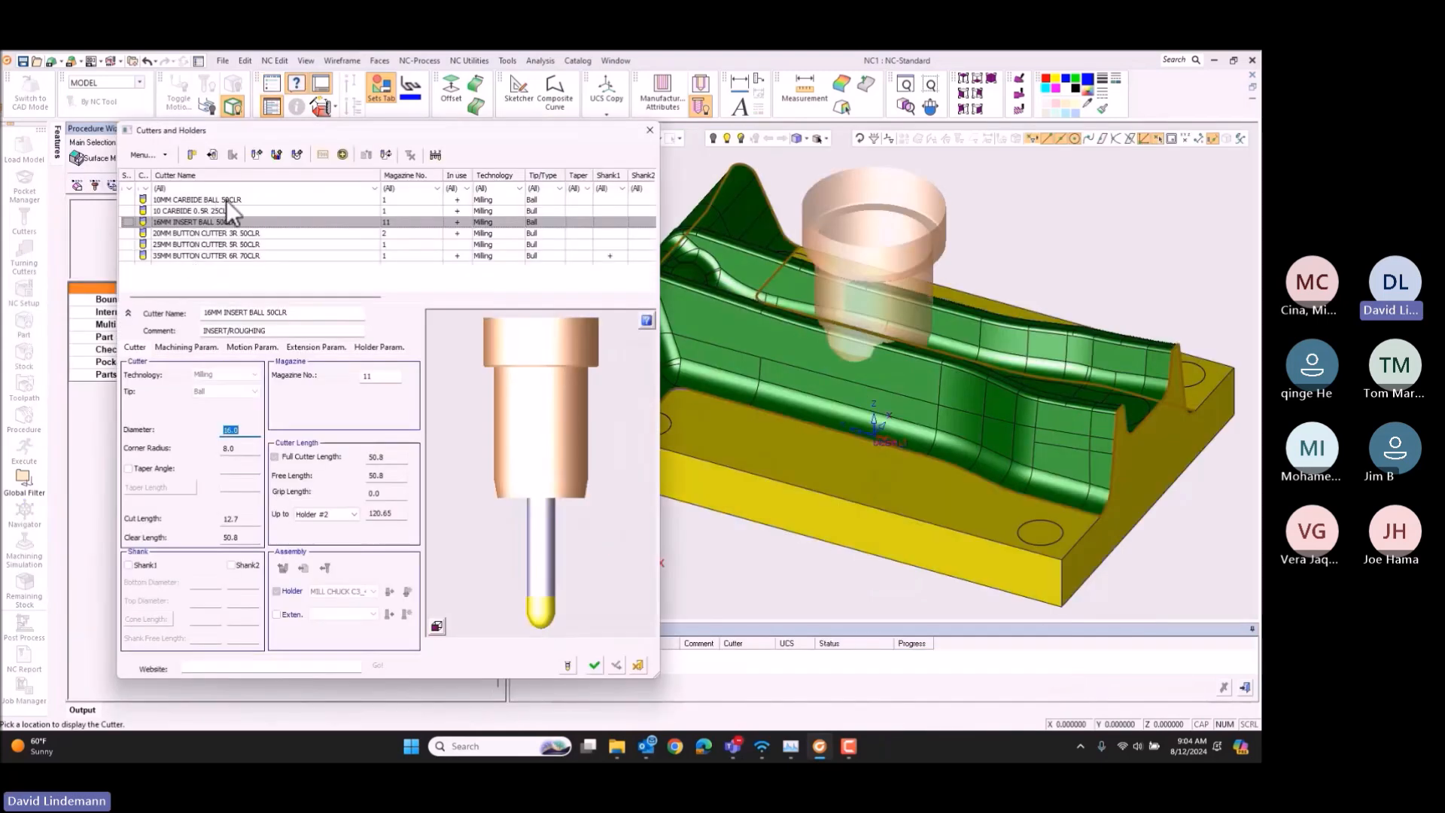
left_click(224, 198)
left_click(594, 665)
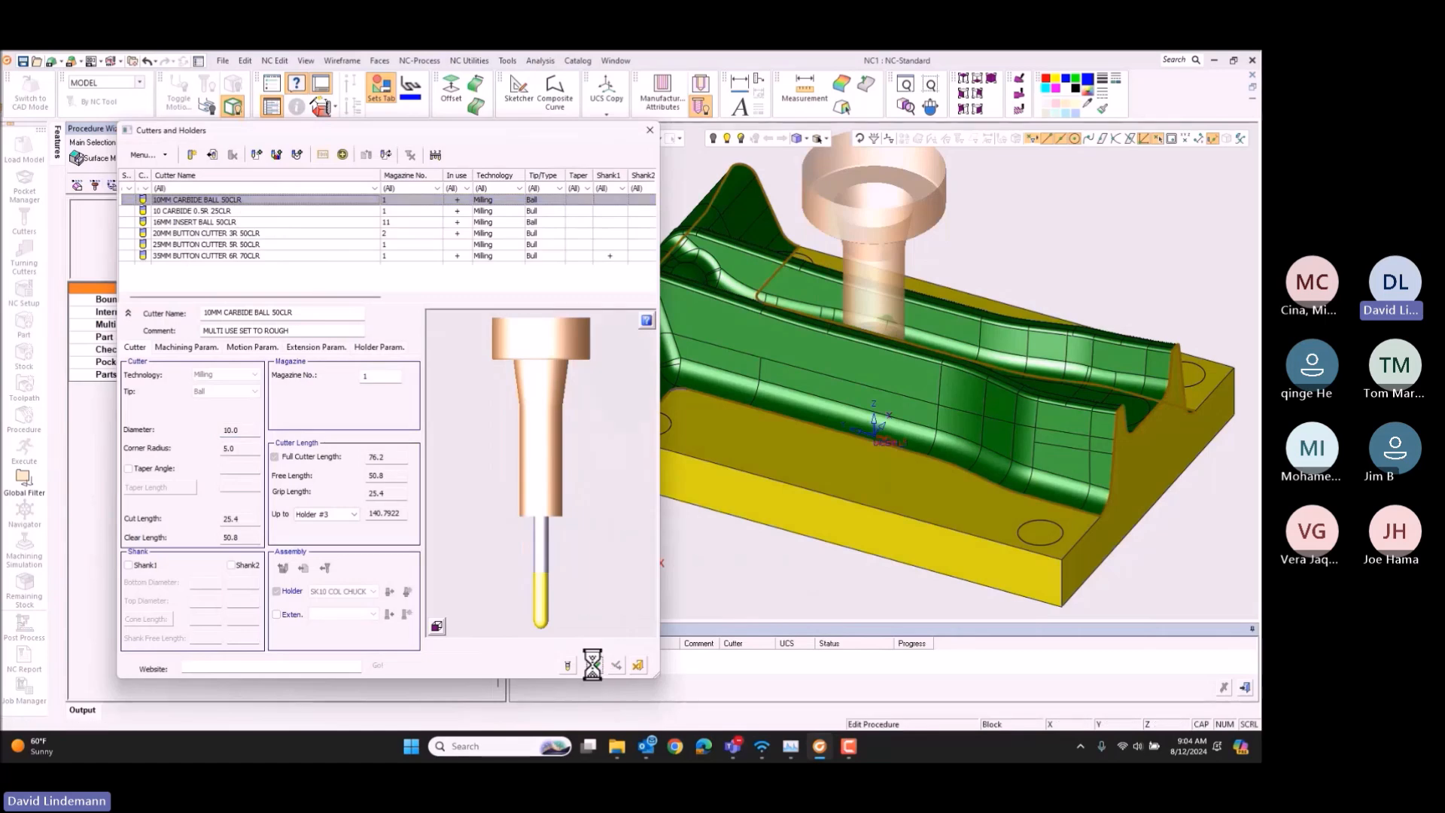
Step: Set the copied limit-angle procedure's Horiz. Step to 0.13
left_click(112, 185)
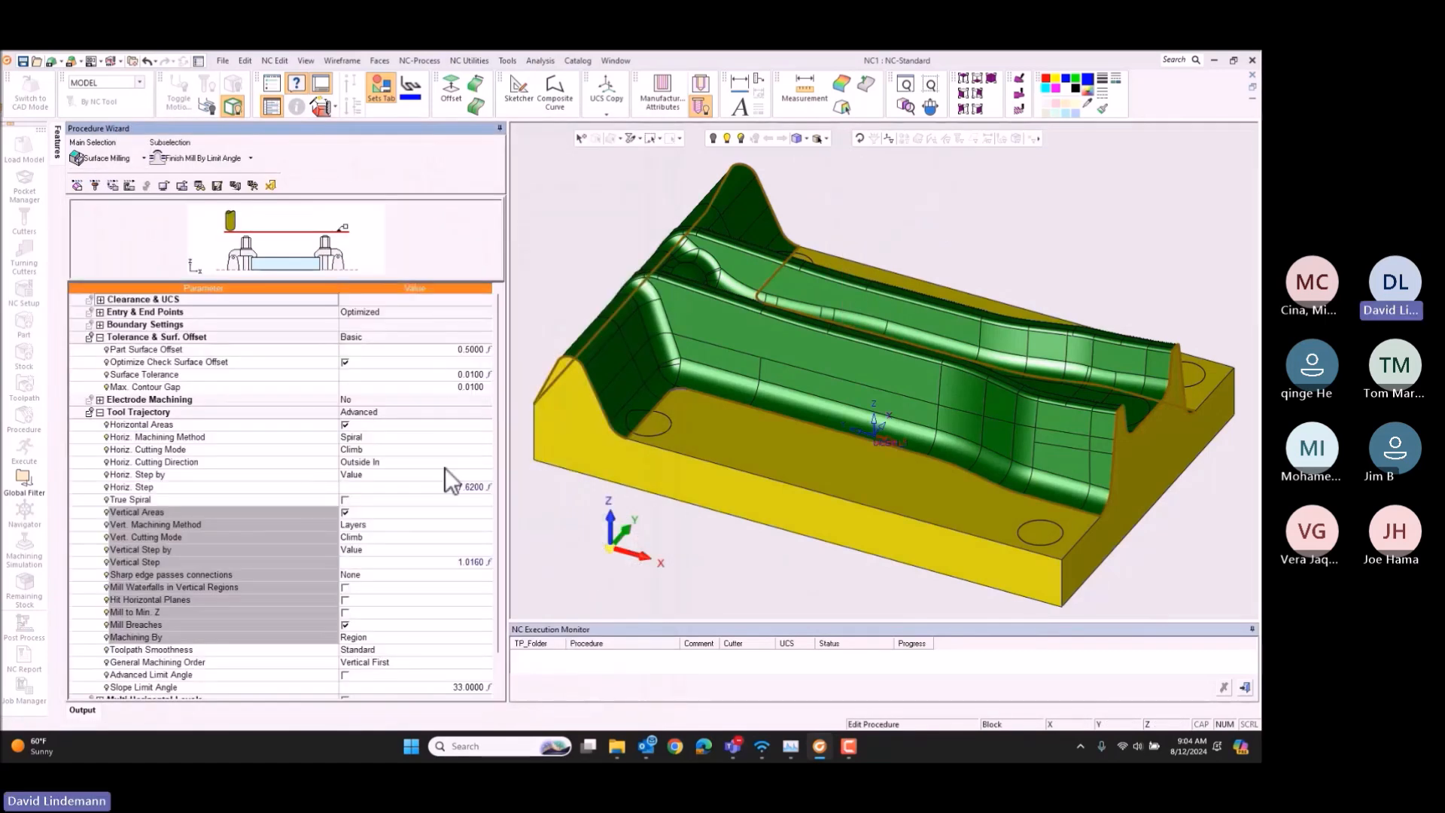
left_click(423, 488)
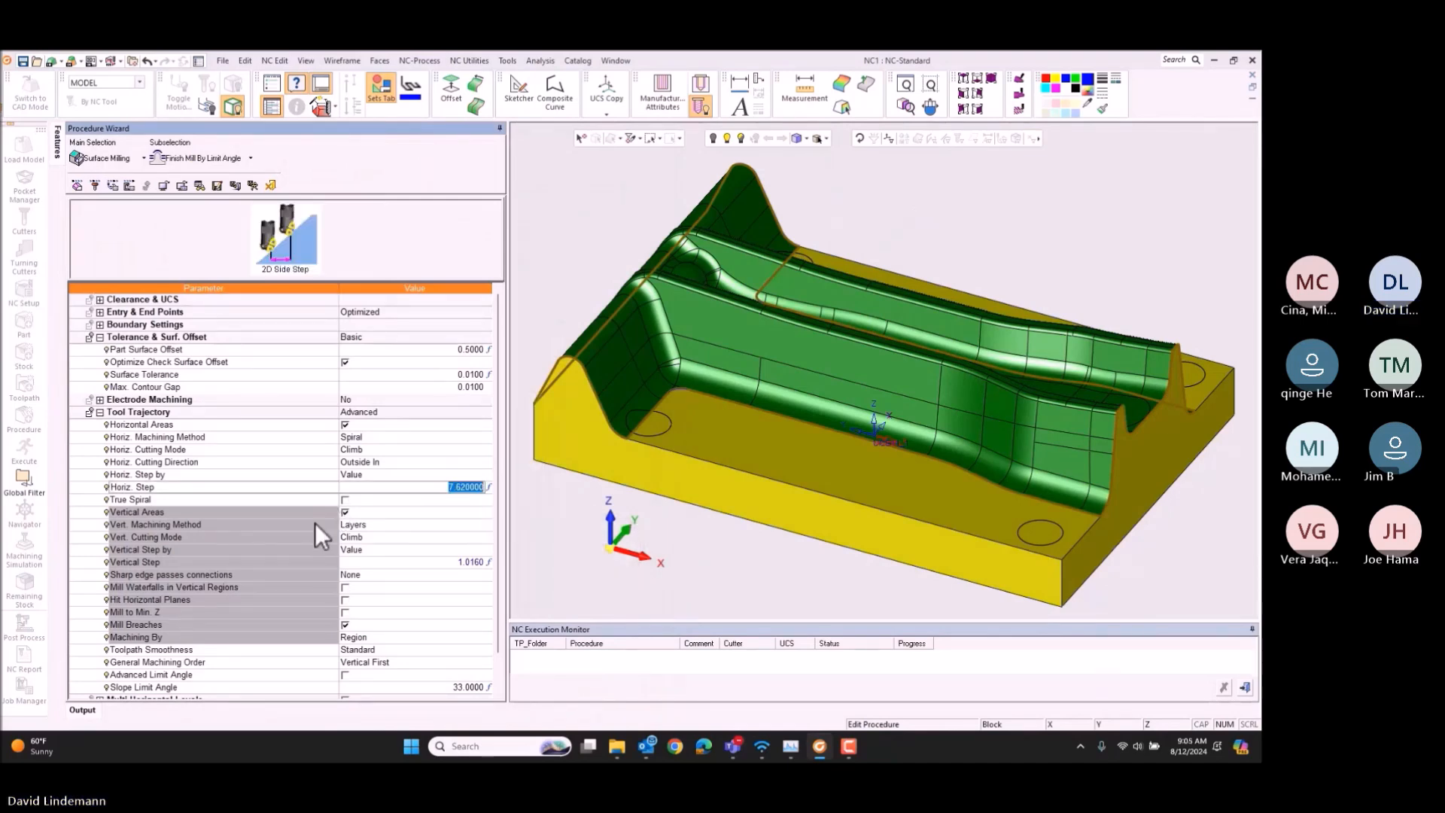
type("1")
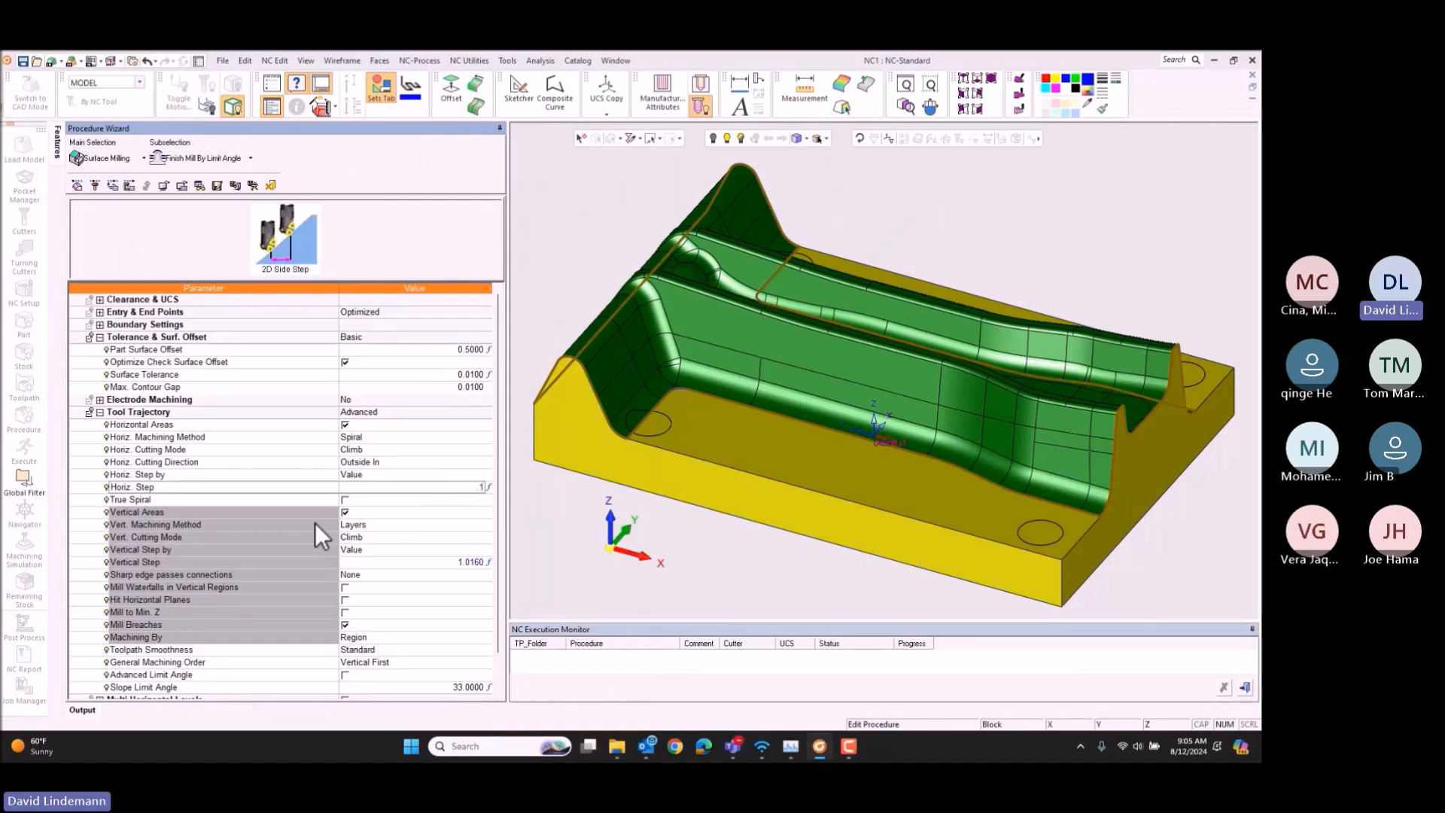
key("Tab")
key("Tab")
key("Tab")
key("Tab")
key("Tab")
key("Tab")
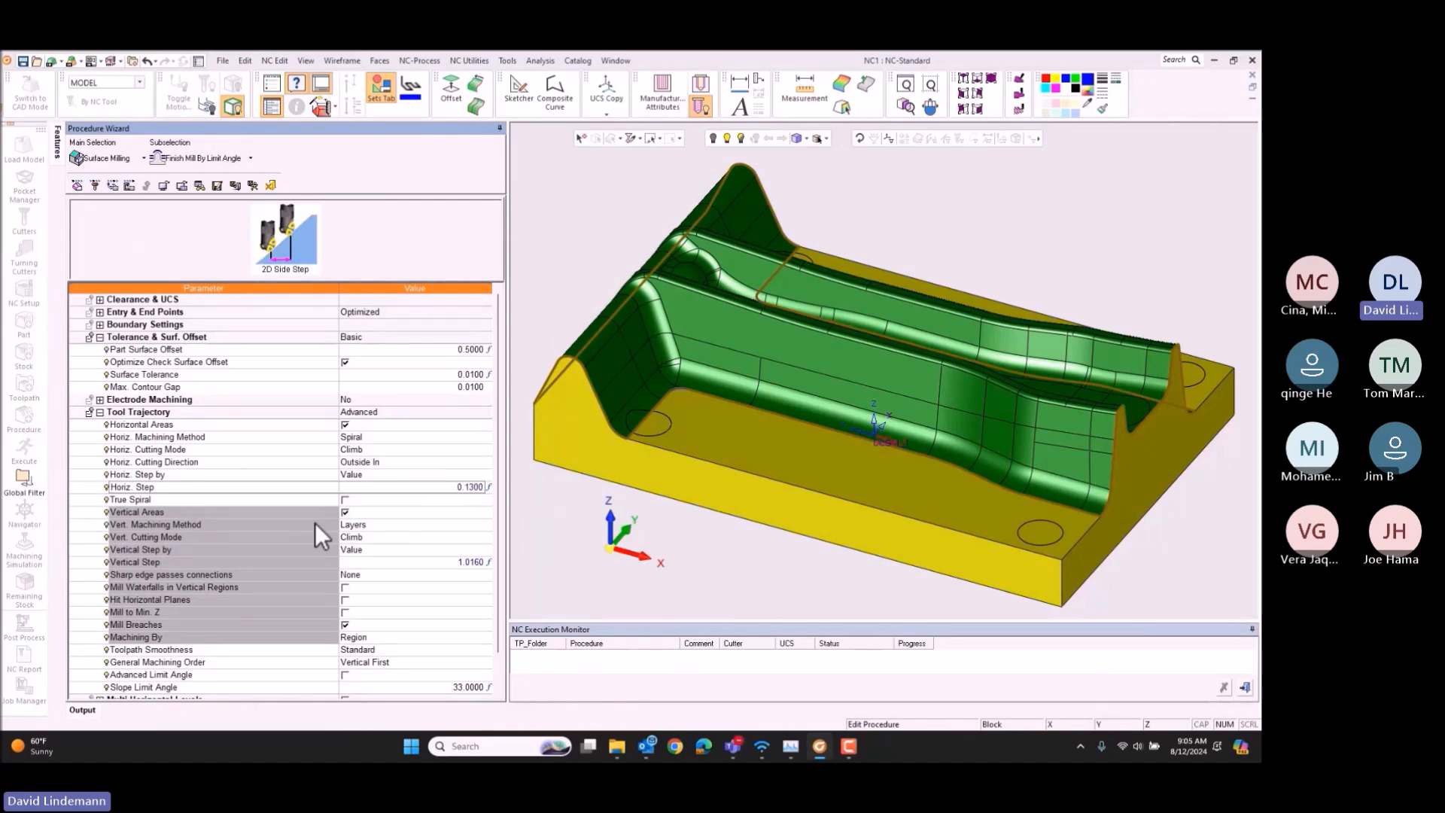
Step: Set the limit-angle procedure's Vertical Step to 0.13, and its Horiz. Machining Method to Parallel with Mixed cutting mode
type(".13")
key("Tab")
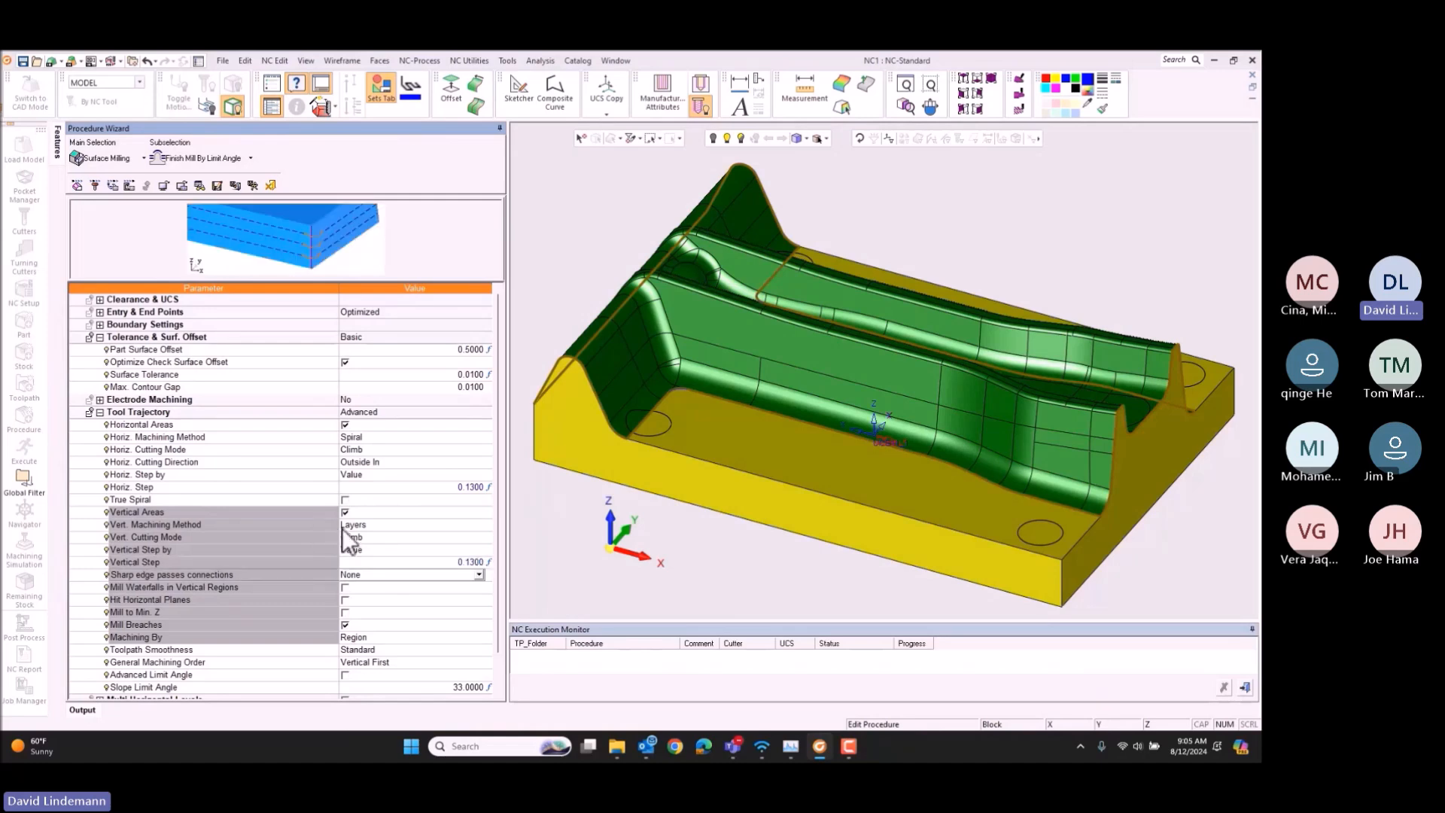
left_click(390, 436)
left_click(389, 459)
left_click(368, 465)
left_click(383, 494)
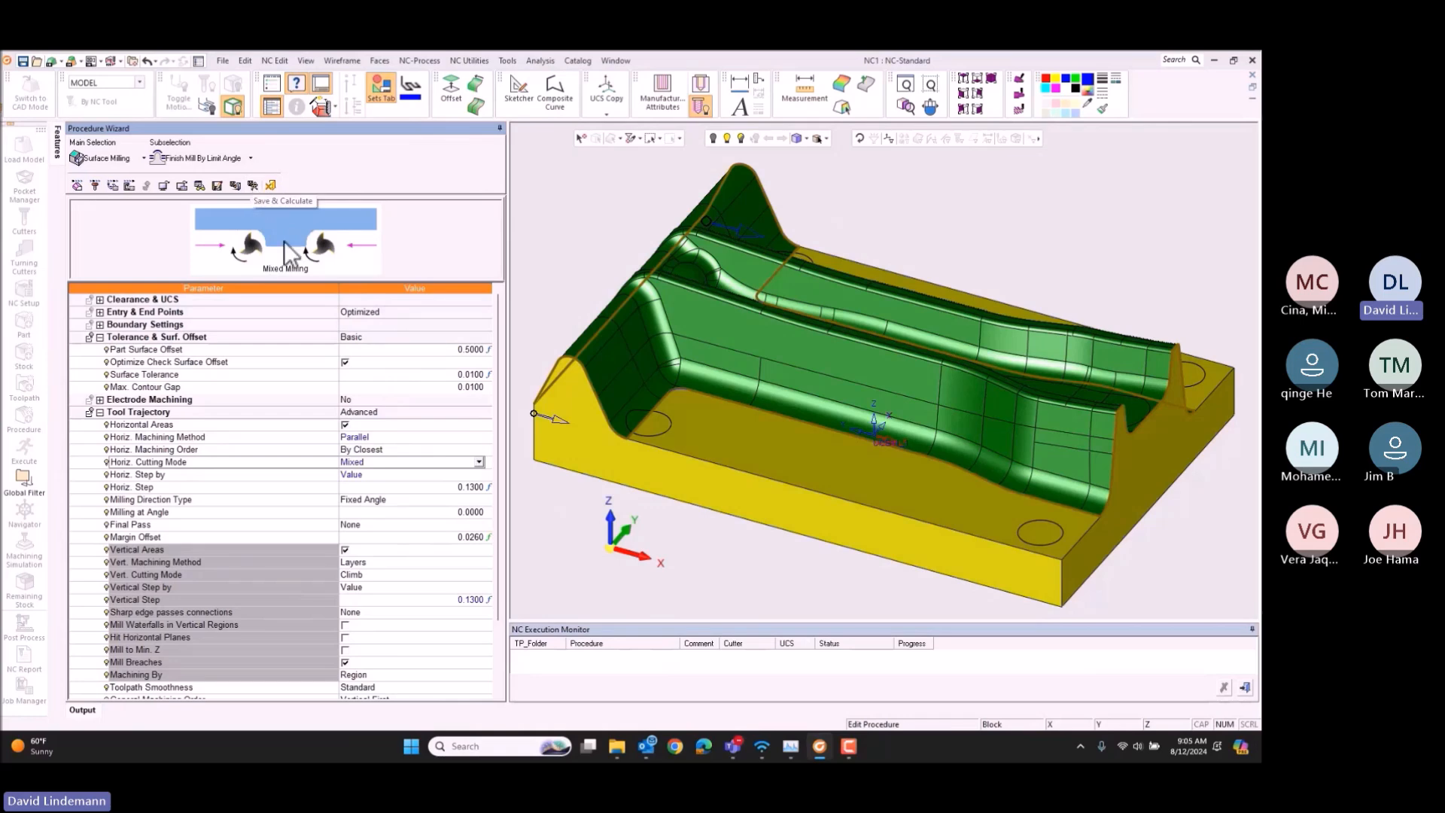
scroll(335, 330, "down", 4)
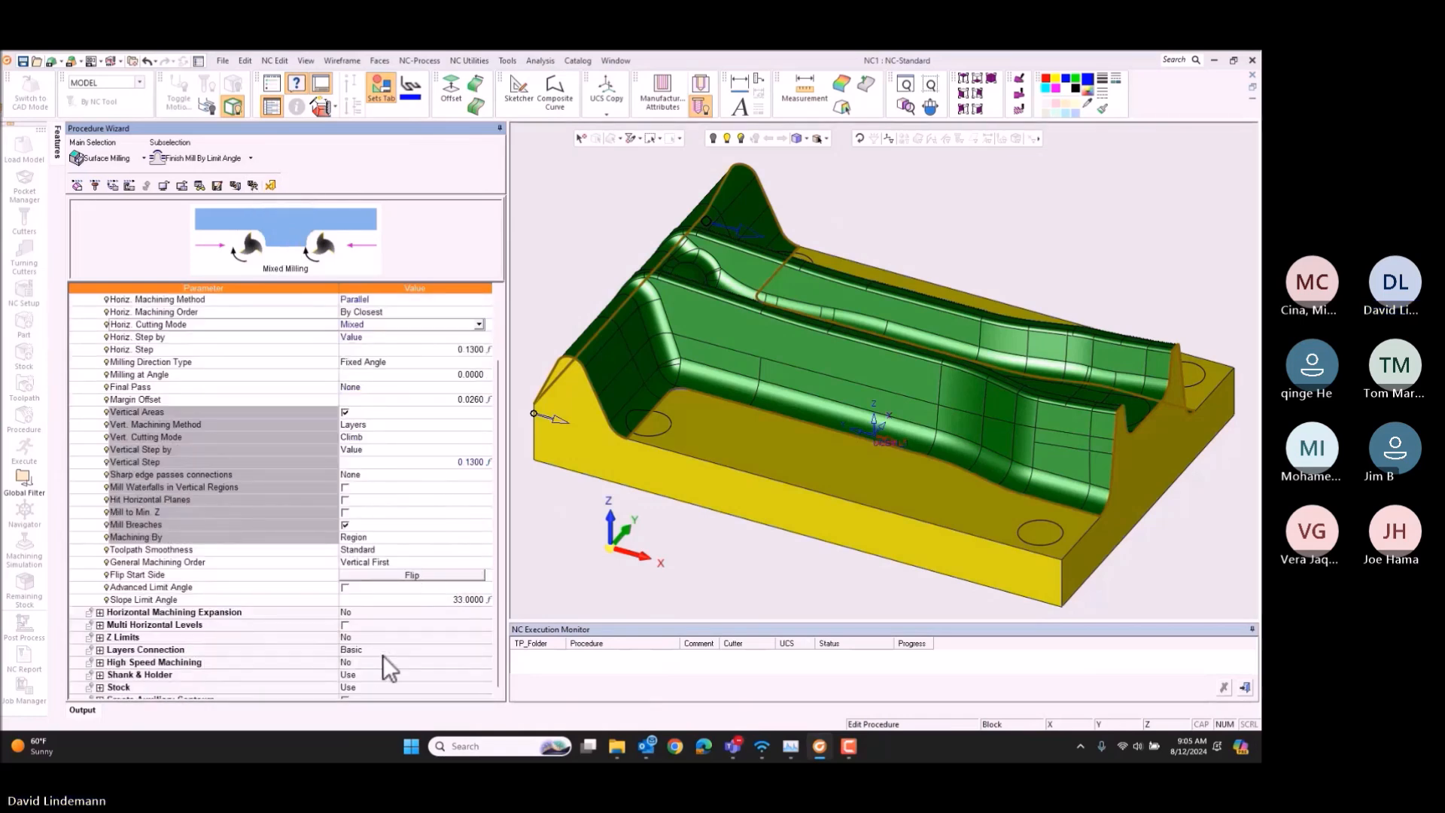
scroll(154, 344, "up", 4)
Step: Set High Speed Machining to Basic with Round Connections enabled, and save and calculate the limit-angle procedure
left_click(98, 323)
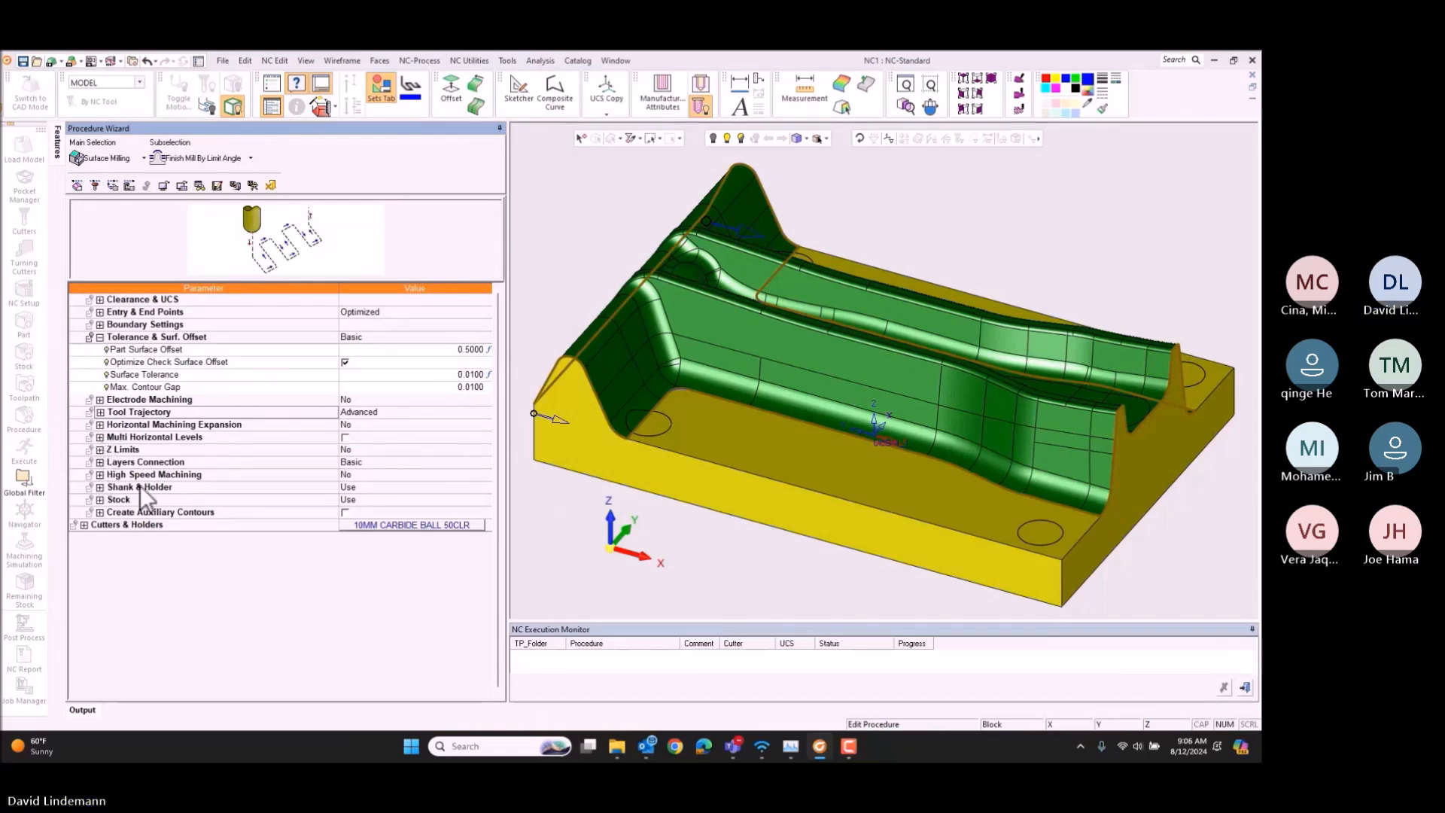
left_click(351, 477)
left_click(350, 477)
left_click(358, 499)
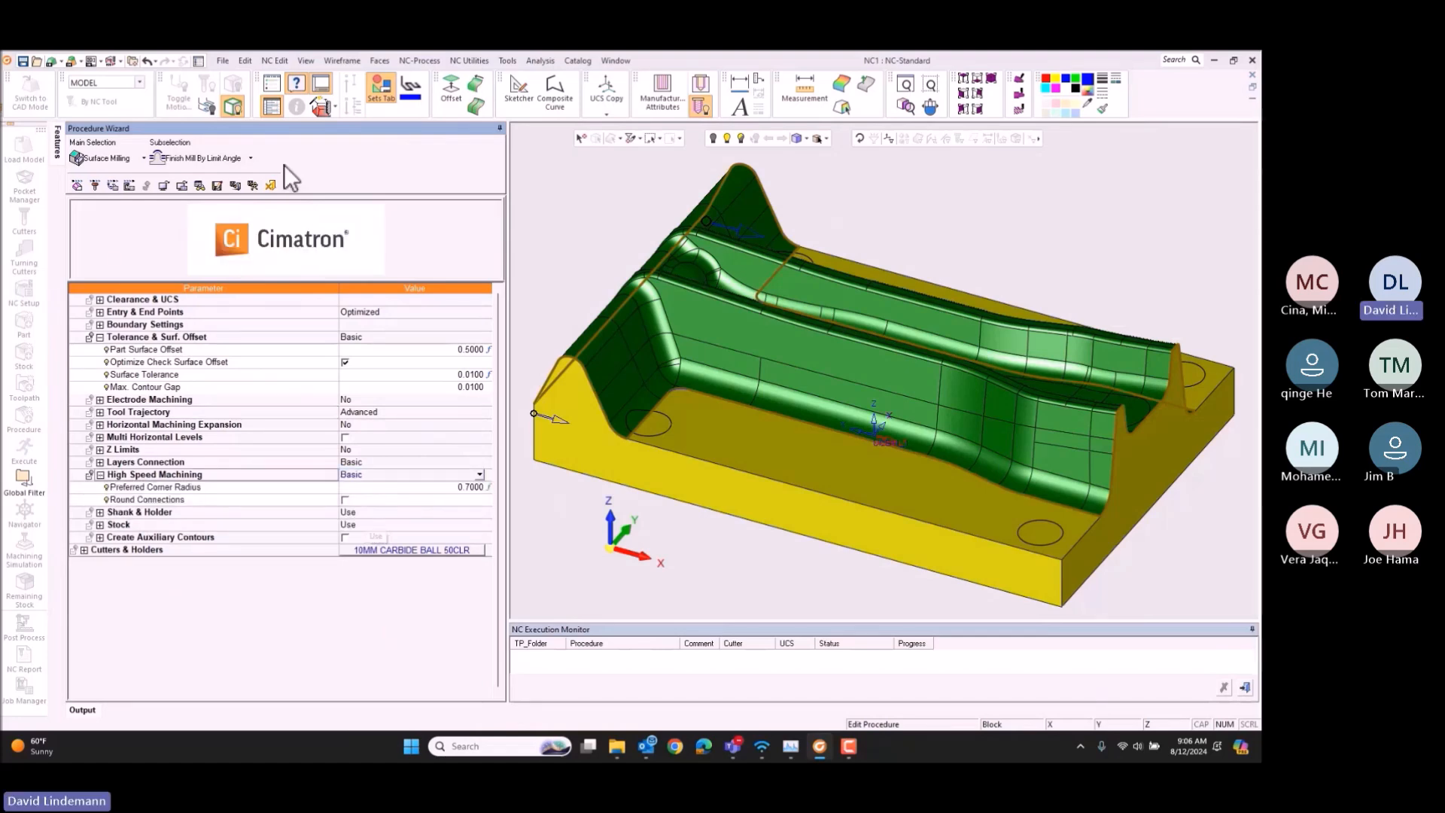
left_click(344, 500)
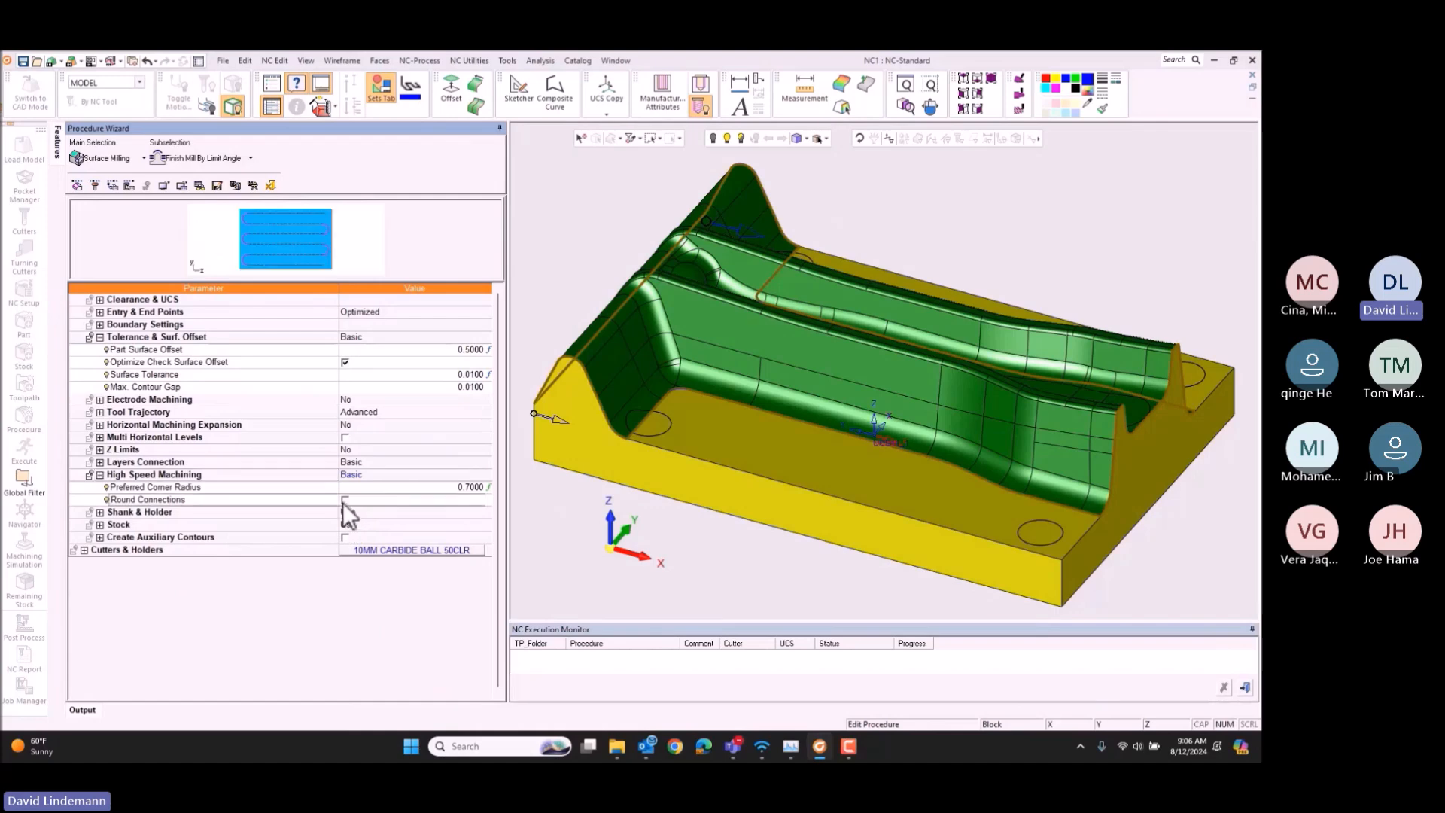
left_click(253, 185)
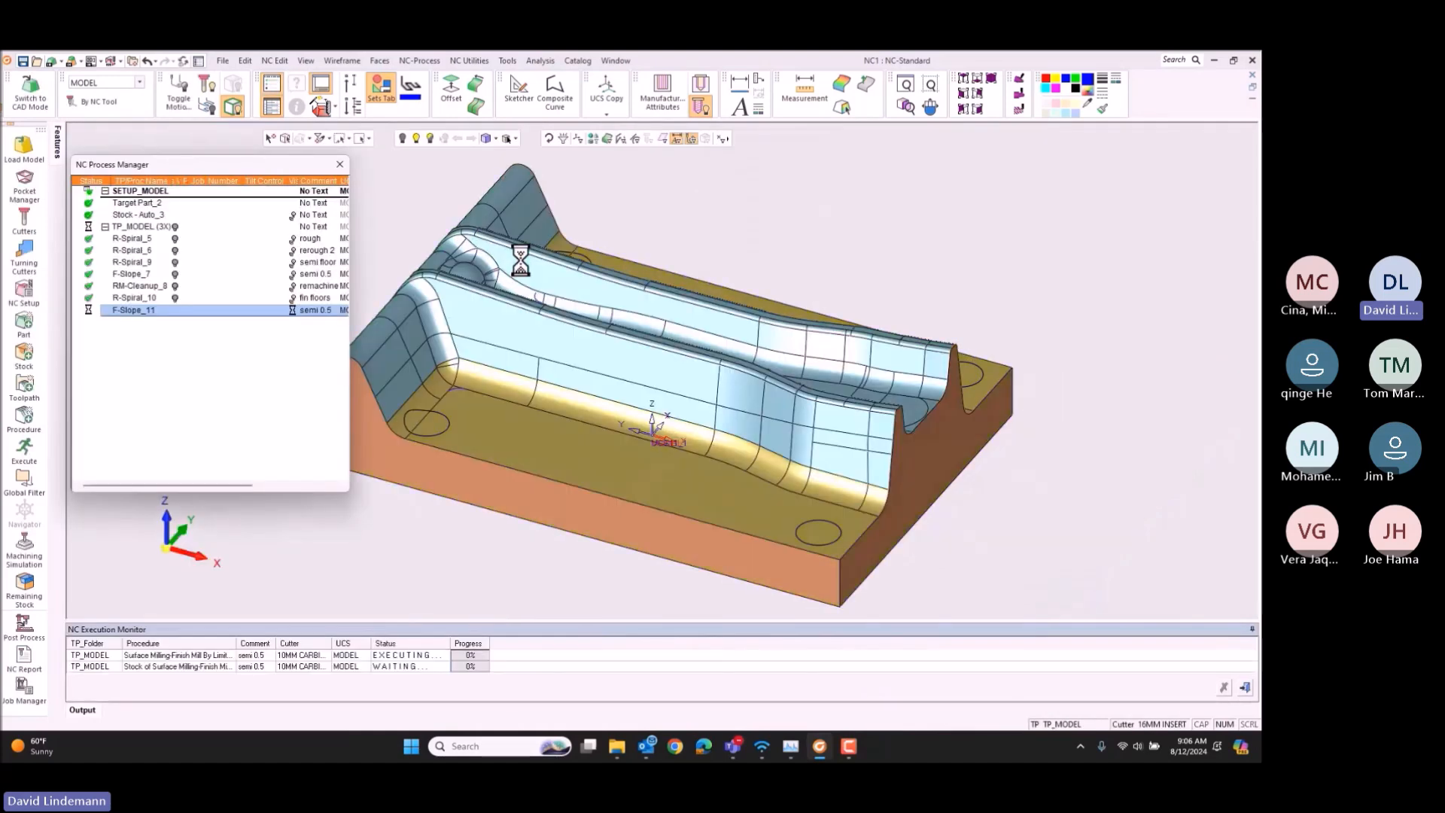
Step: Change the comment of procedure F-Slope_11 to "finish 3d"
left_click(323, 310)
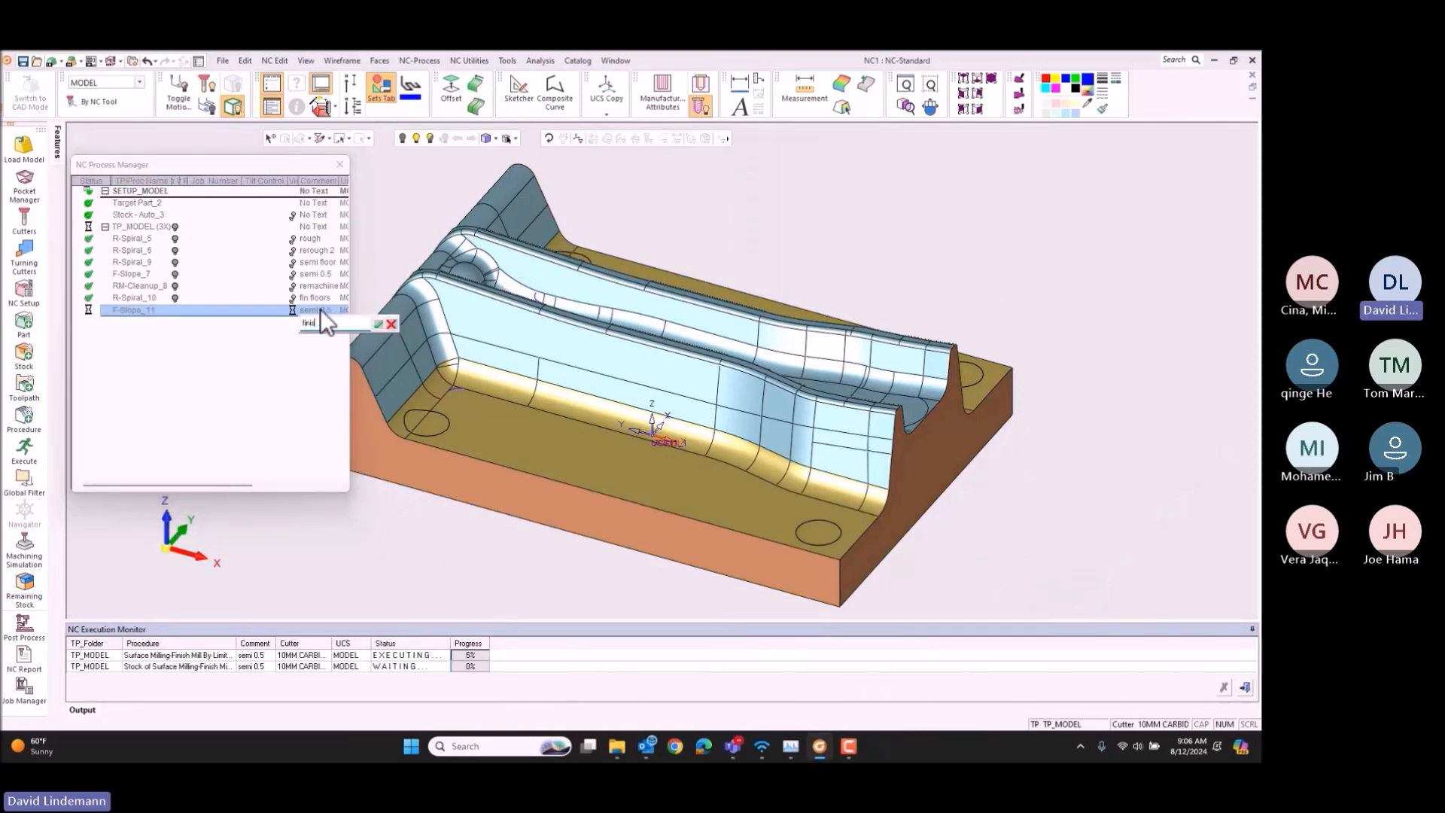
type("finish 3d")
key("Return")
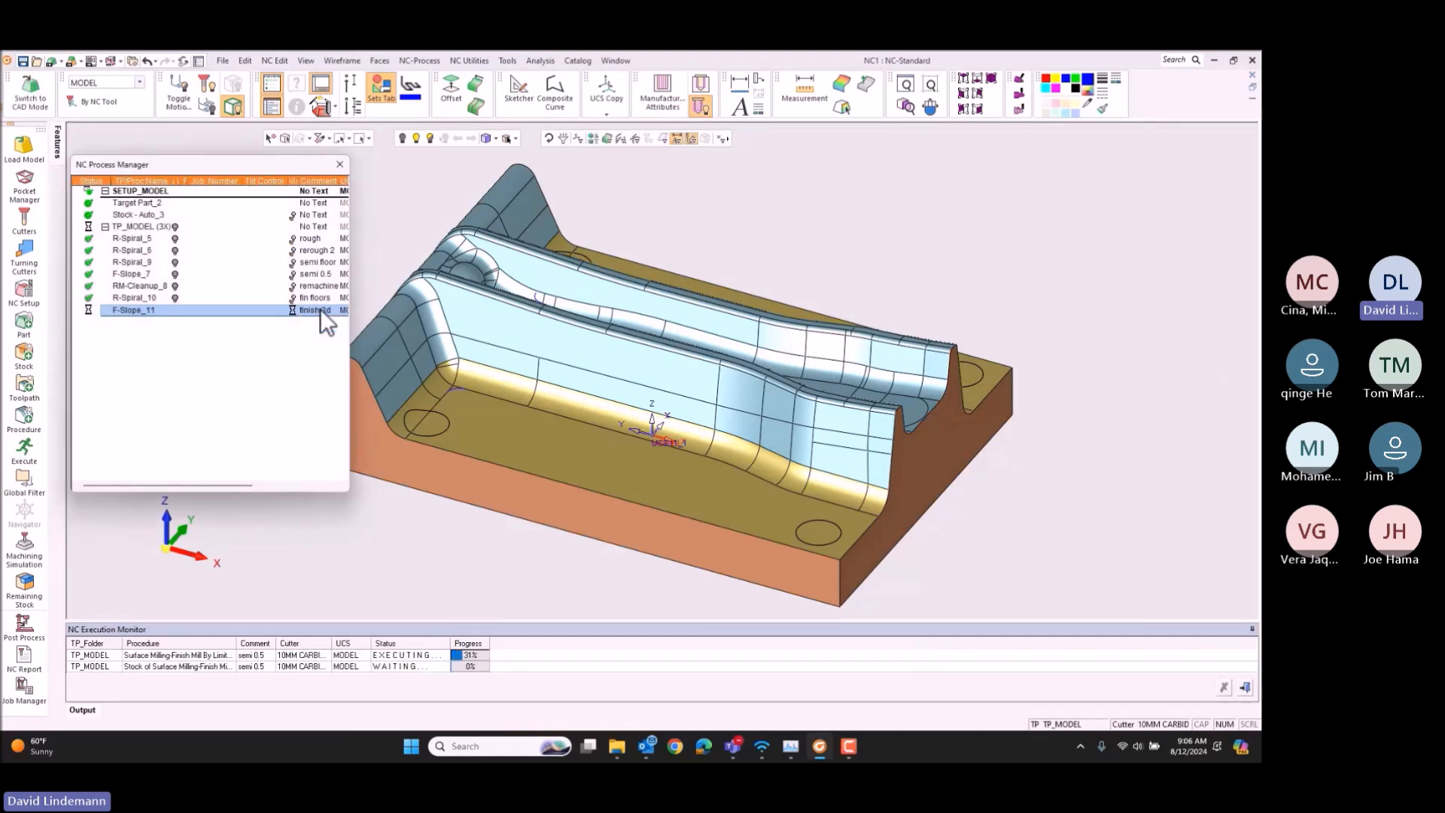
Step: Display the calculated toolpath of the "finish 3d" procedure on the die, and hide it again
mouse_move(216, 564)
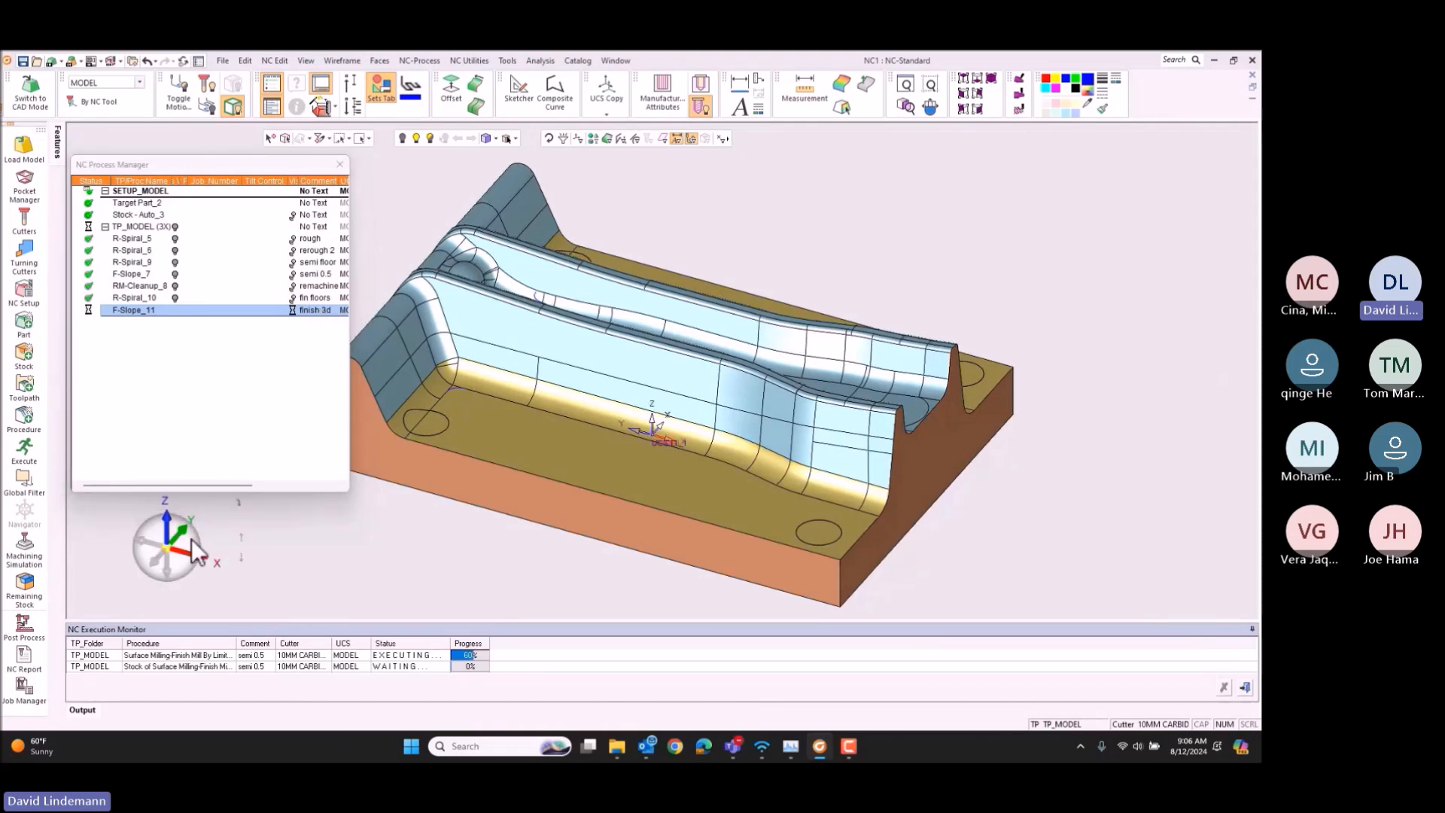
left_click(295, 296)
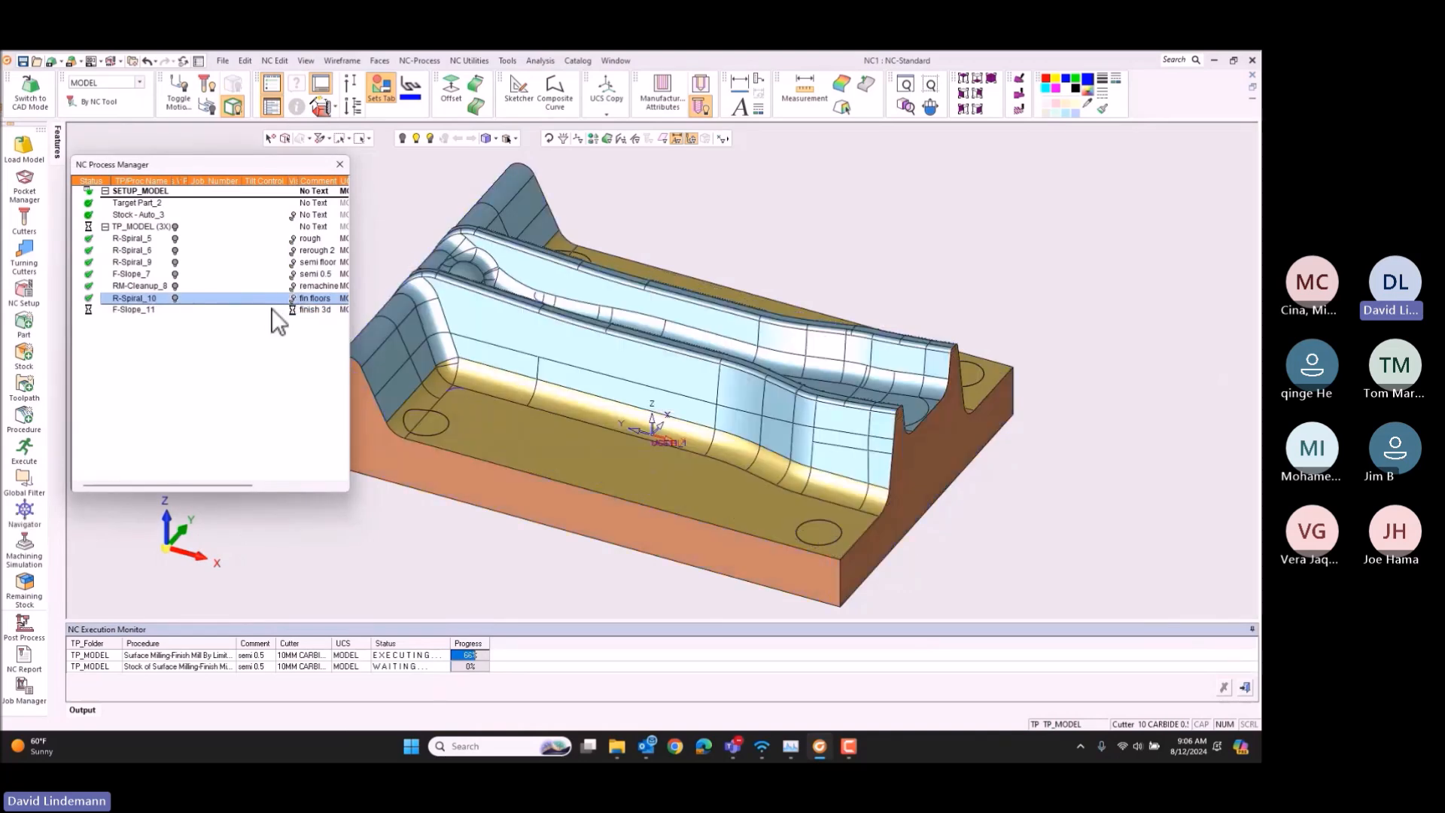
left_click(132, 227)
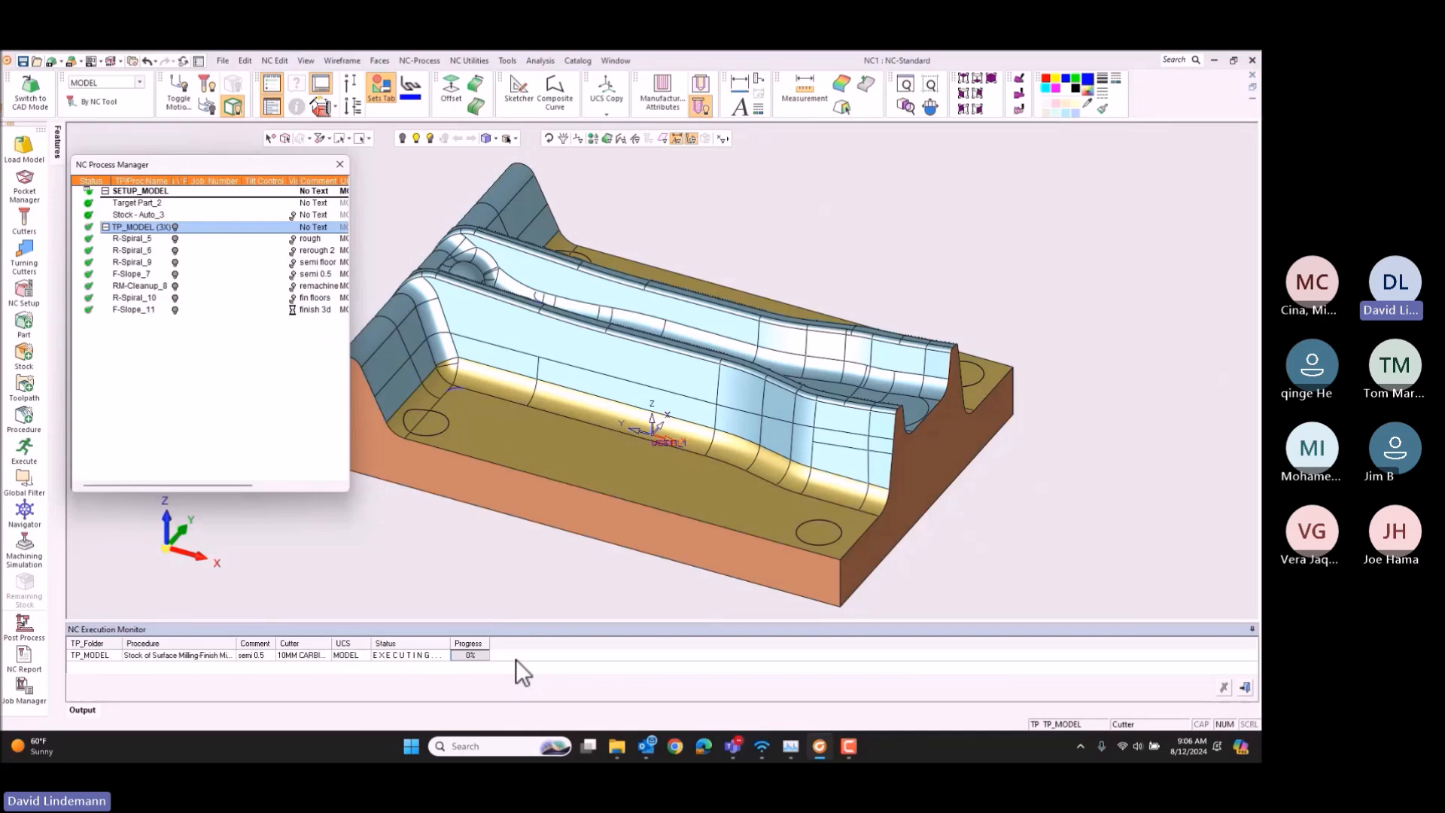
mouse_move(122, 515)
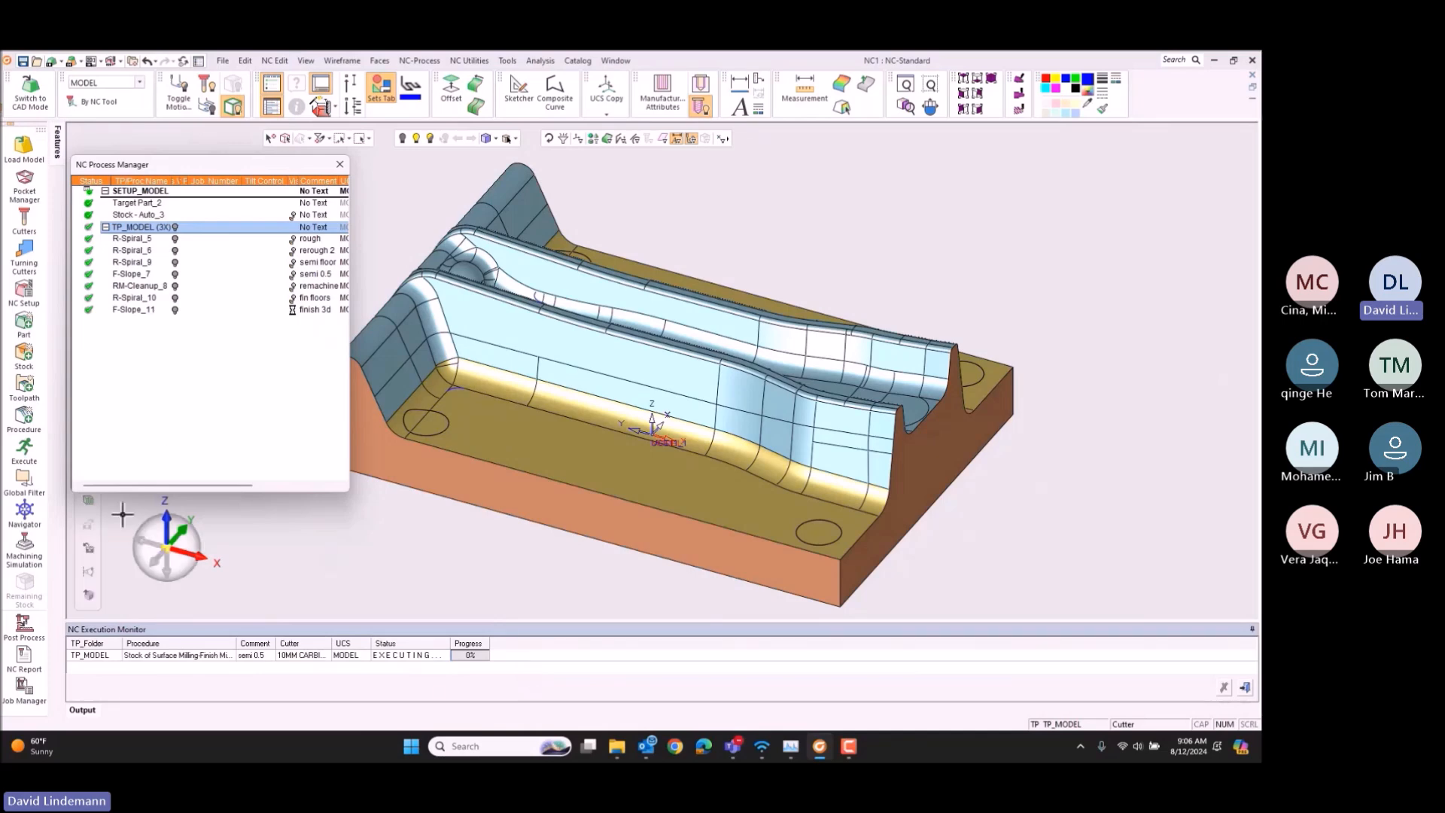
left_click(178, 310)
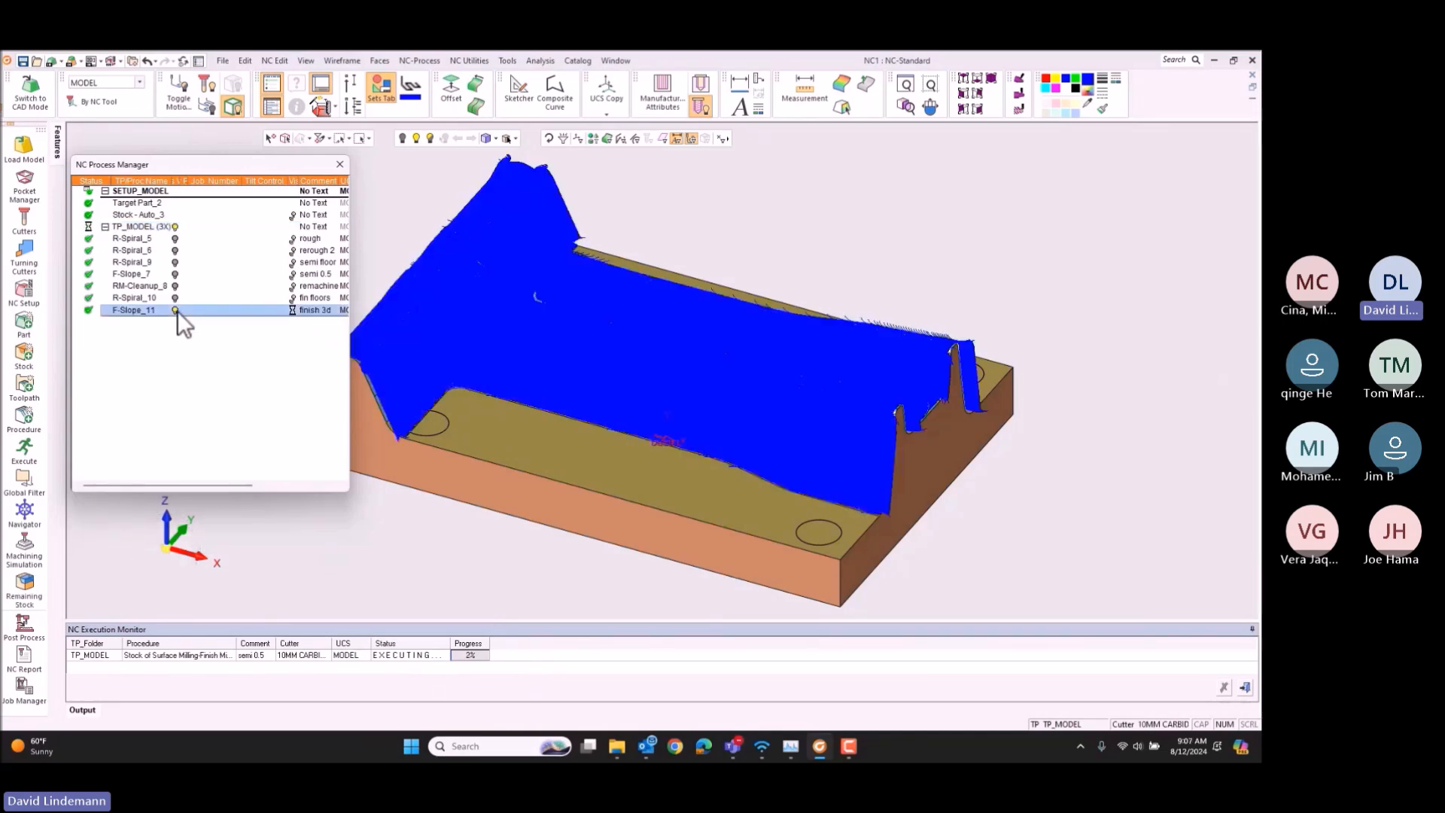
left_click(176, 310)
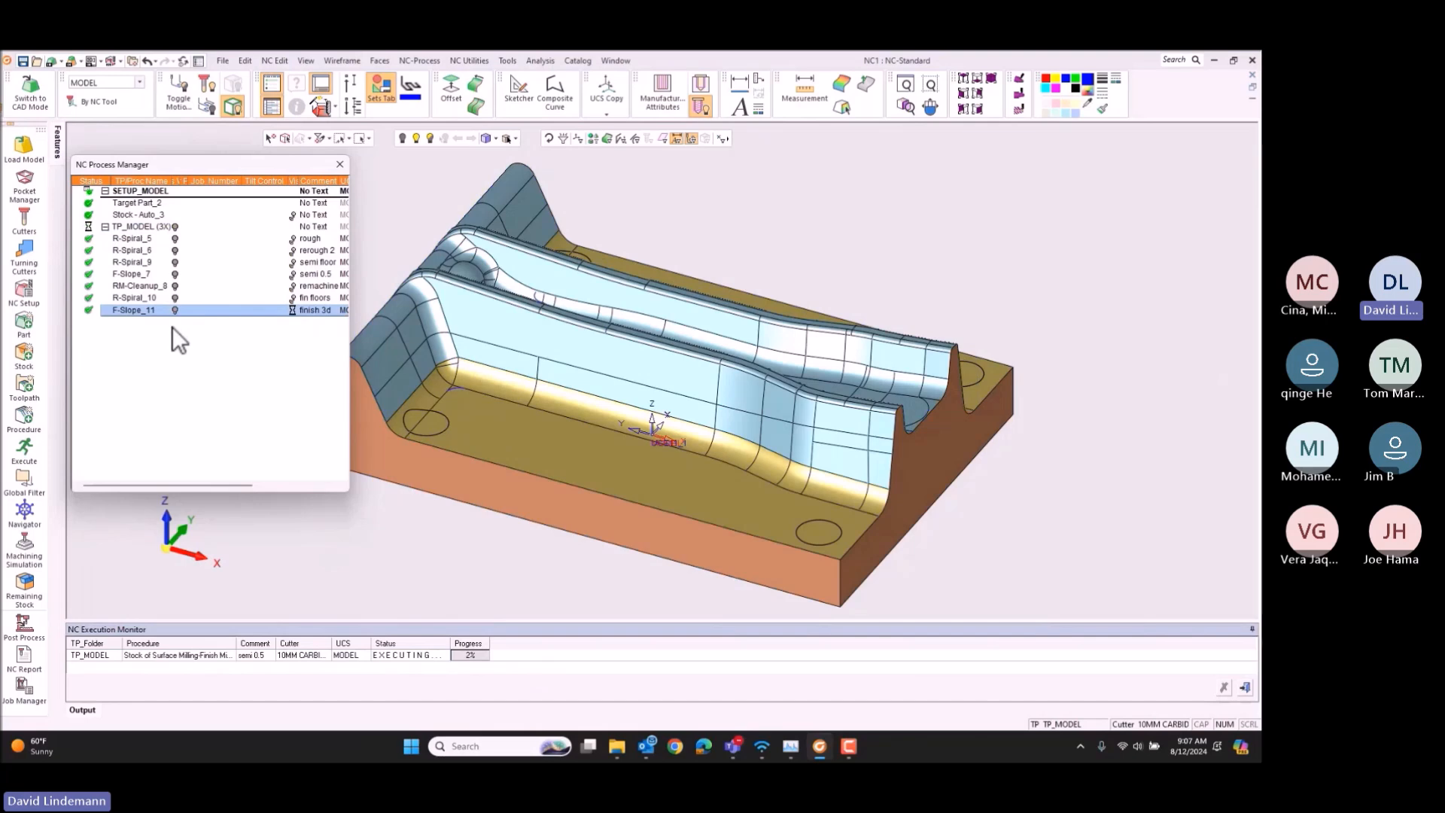
Step: Launch the Machining Simulation of the whole TP_MODEL toolpath on the Hemle_C40 machine, continuing without the procedure still executing
left_click(118, 227)
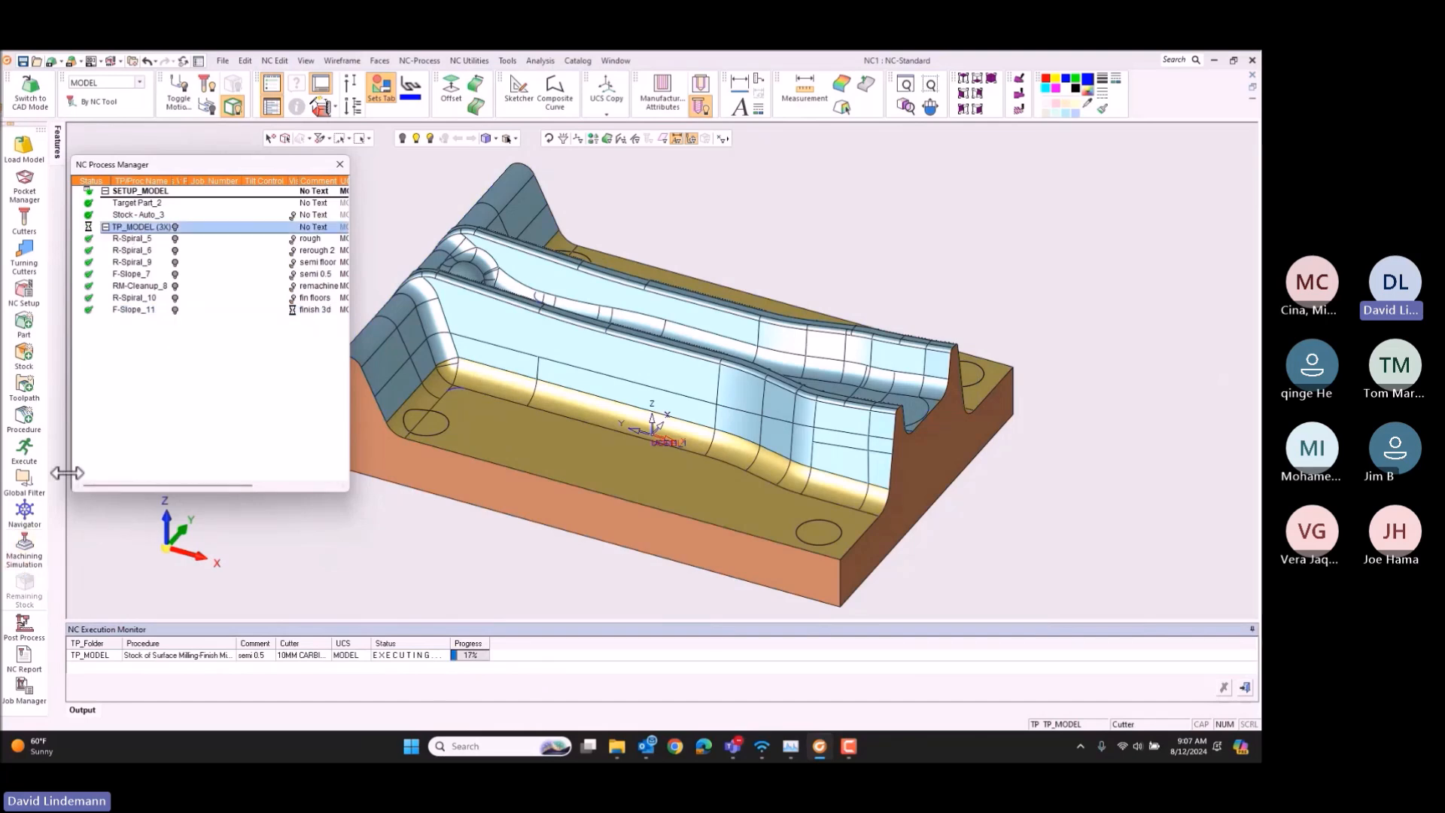
left_click(28, 557)
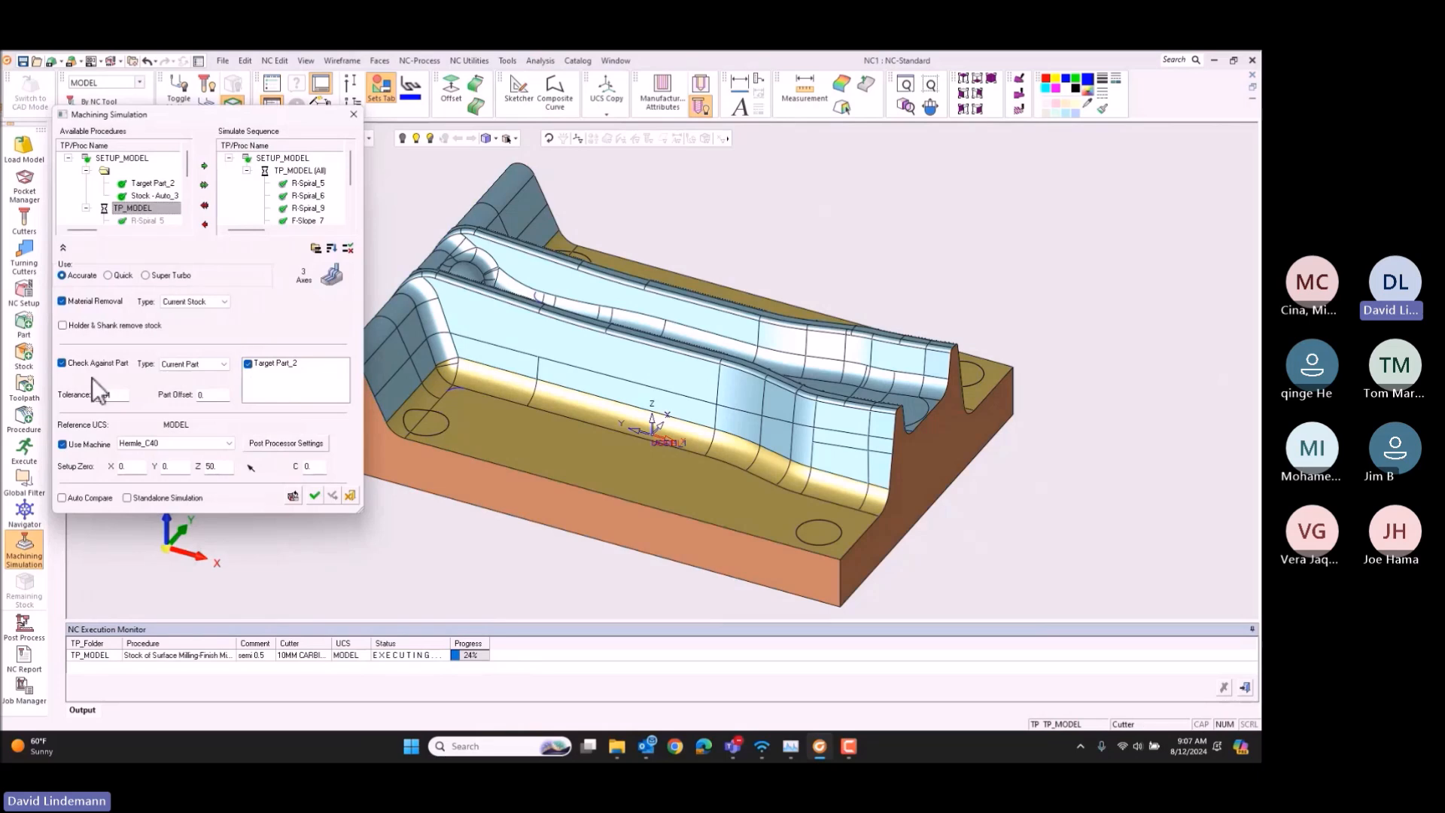
left_click(315, 496)
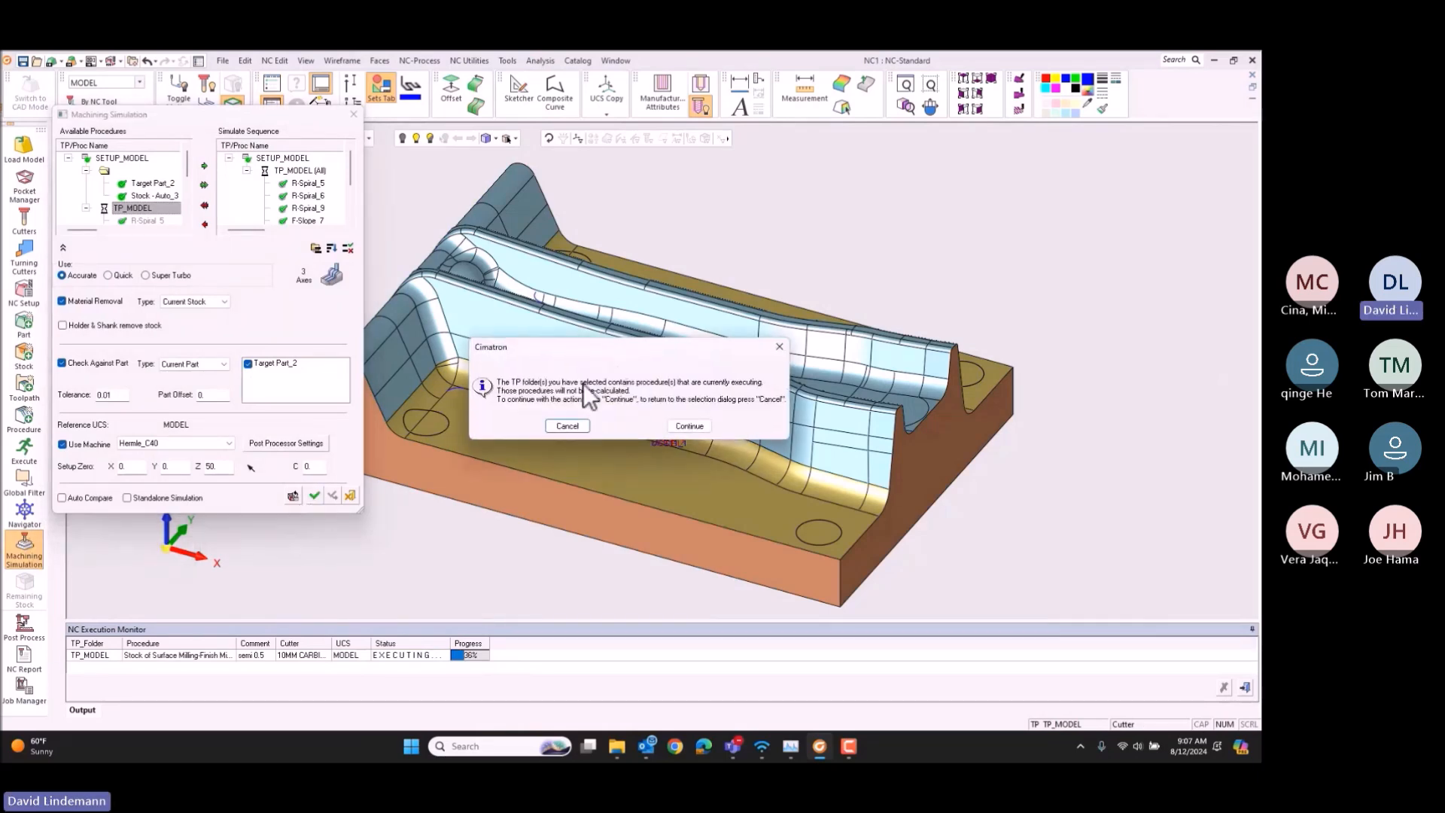
left_click(689, 426)
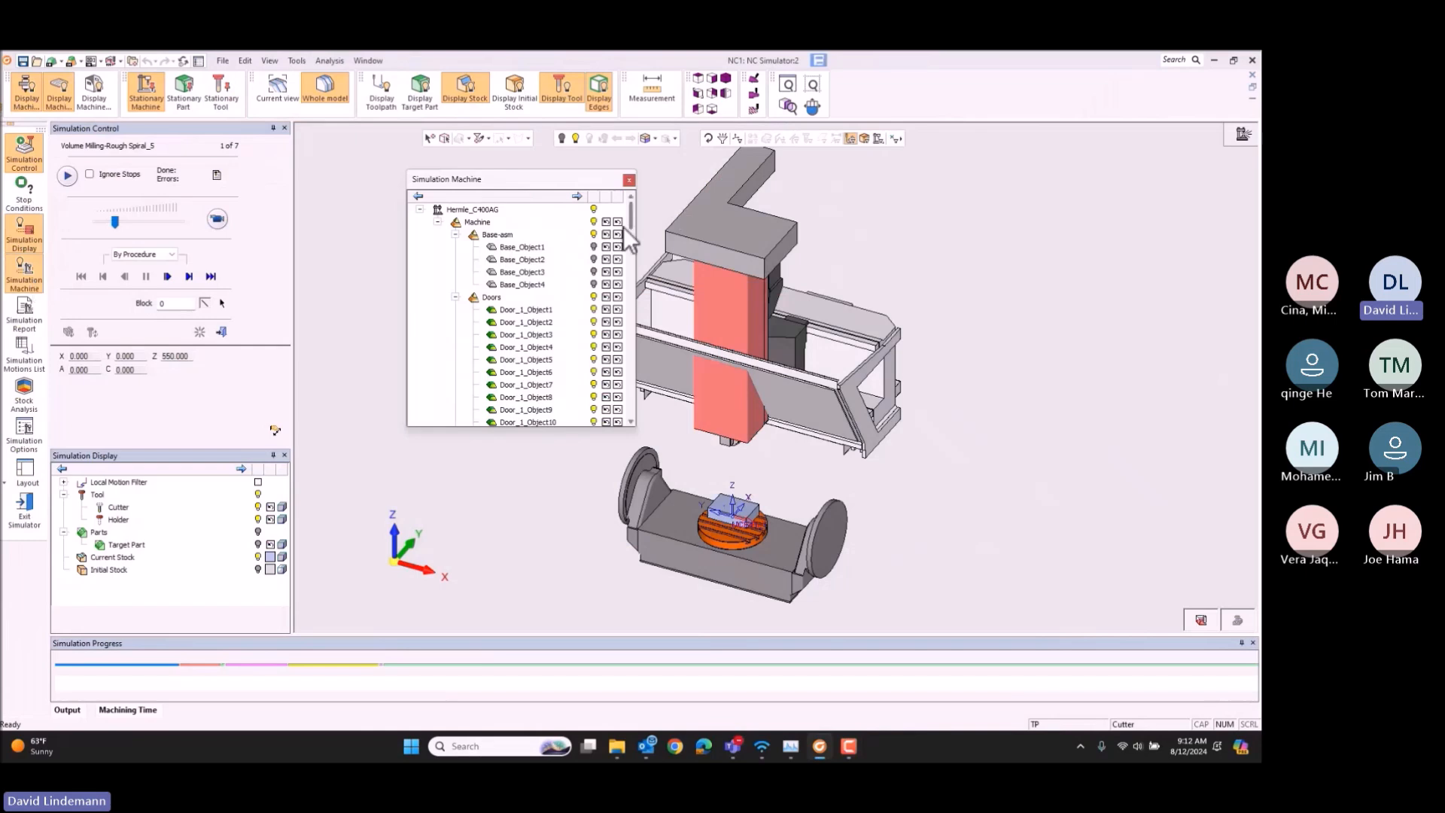
Step: Show the machine's base assembly in the simulator for a look, hide it again and close the Simulation Machine list
left_click(593, 234)
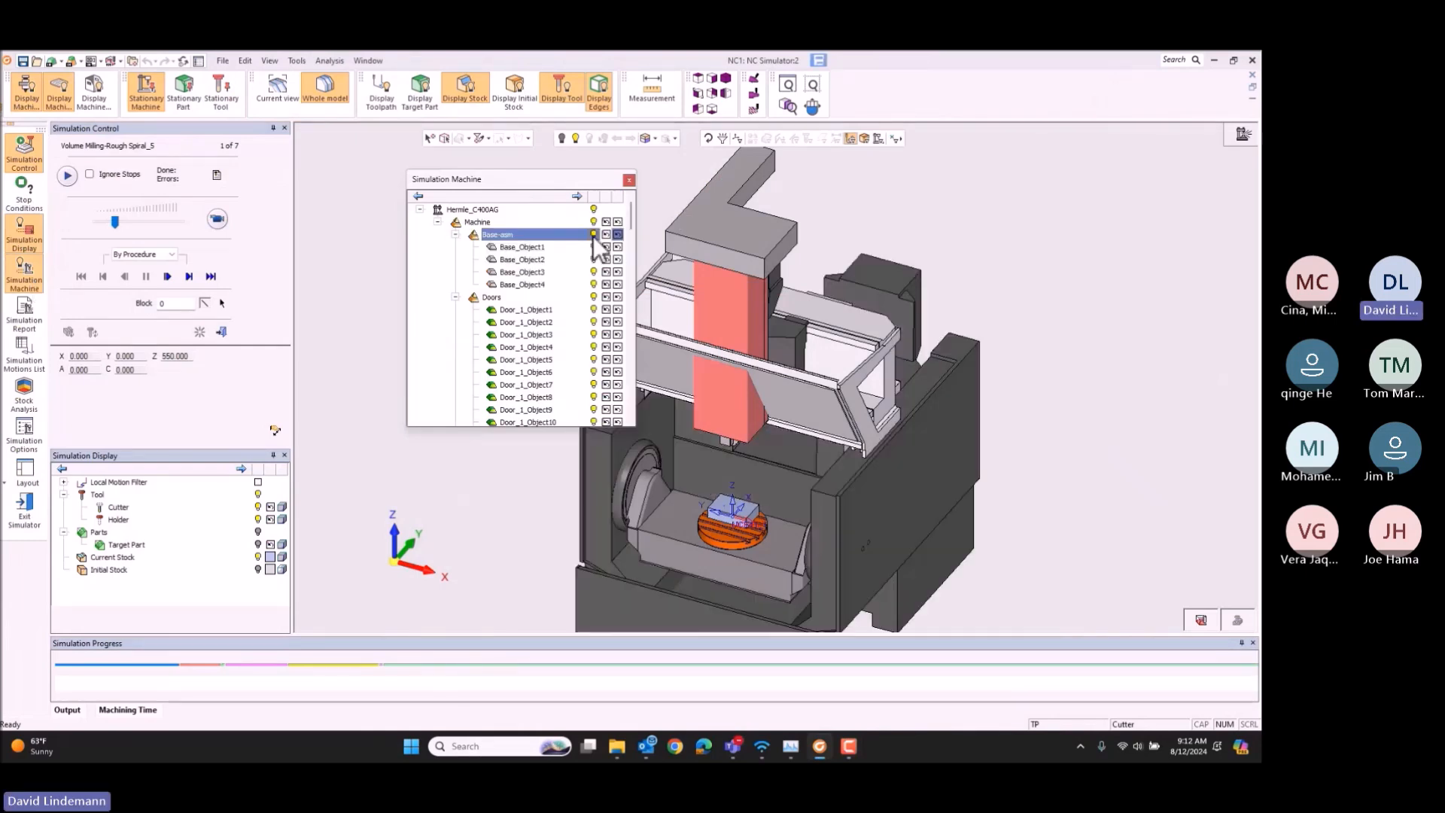
scroll(834, 263, "up", 5)
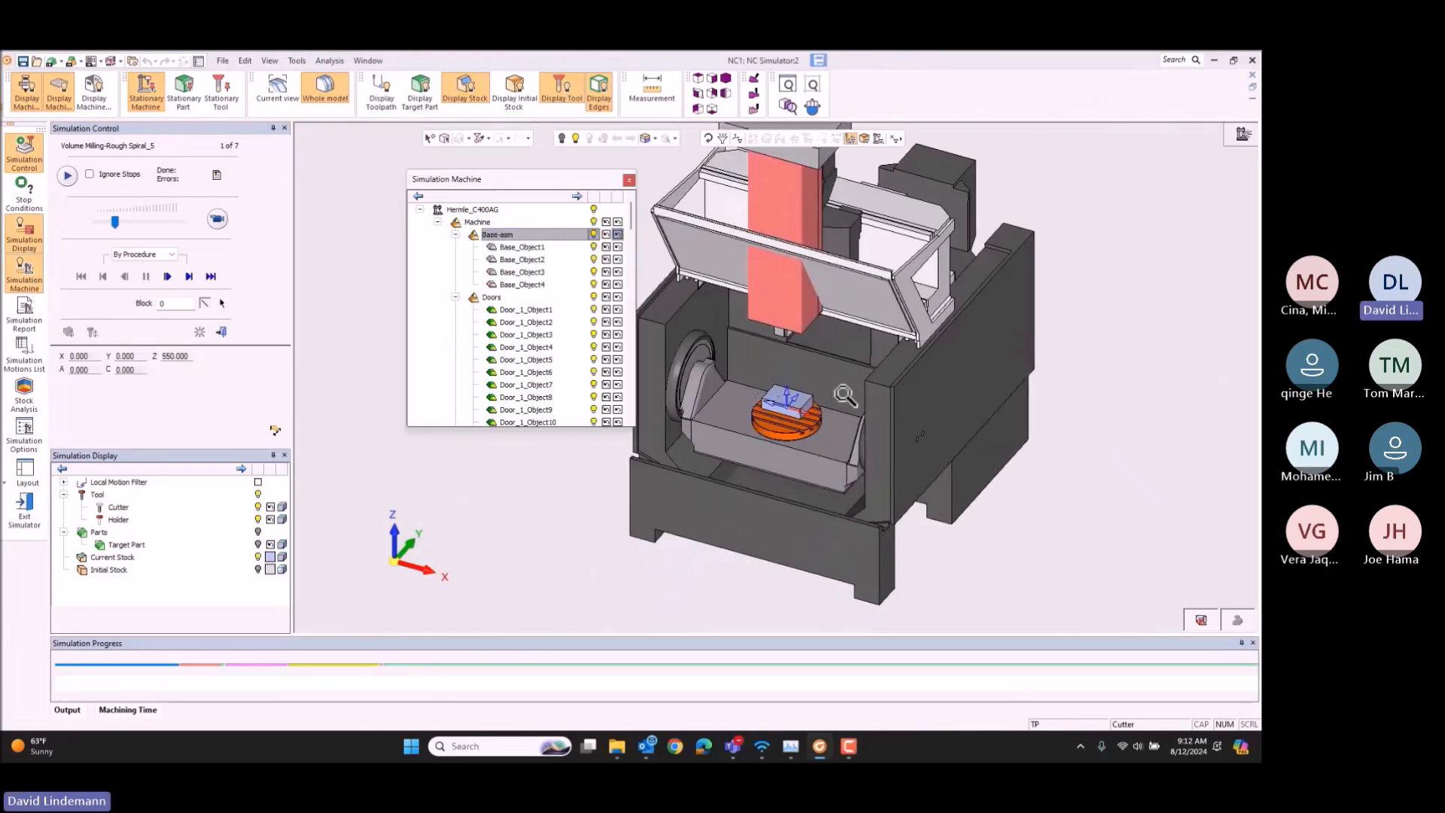
left_click(594, 234)
scroll(708, 384, "up", 5)
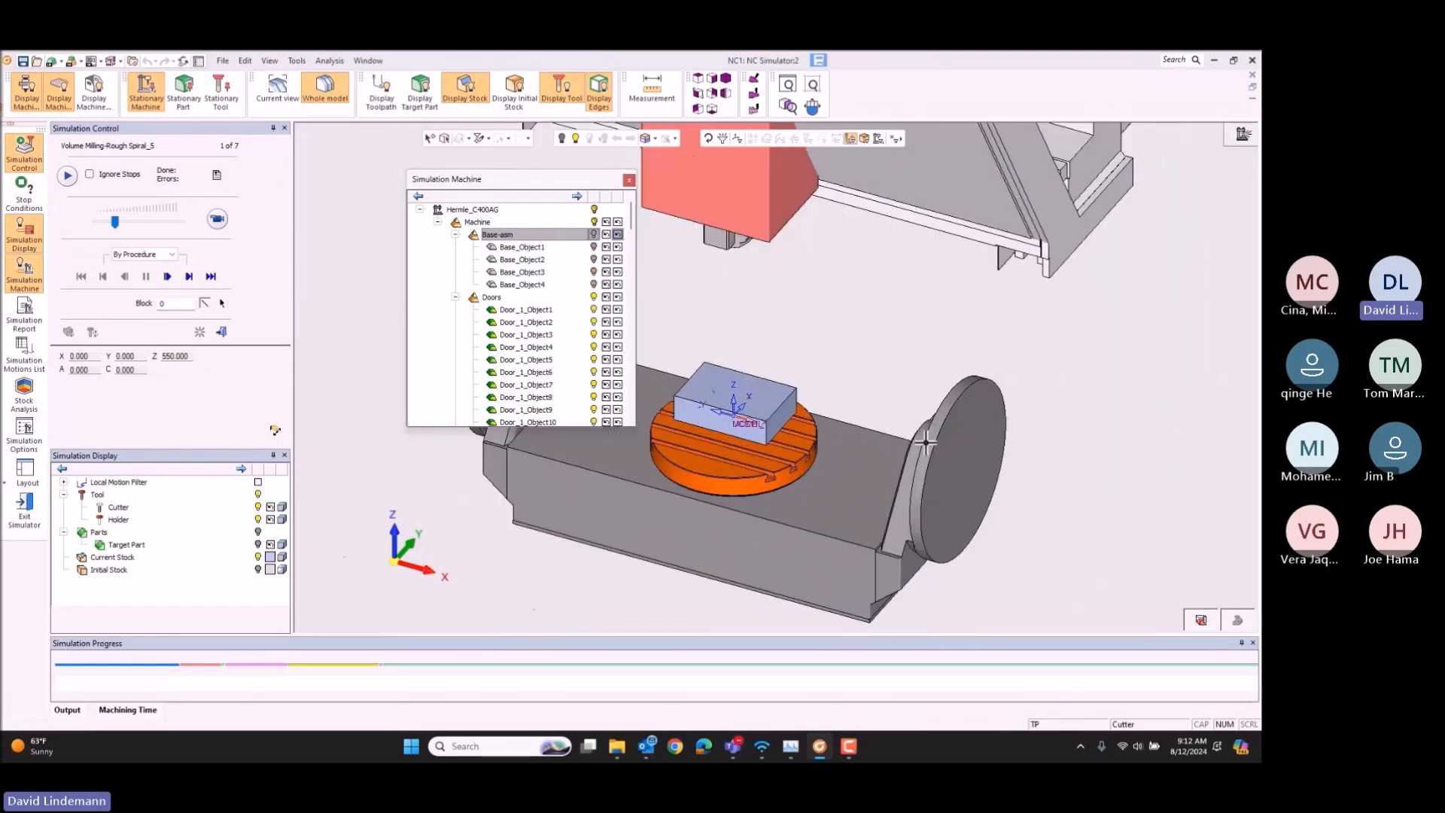
left_click(629, 180)
Step: Play the simulation of Rough Spiral_5, raising its speed briefly and lowering it again for a close look at the stock
left_click(219, 219)
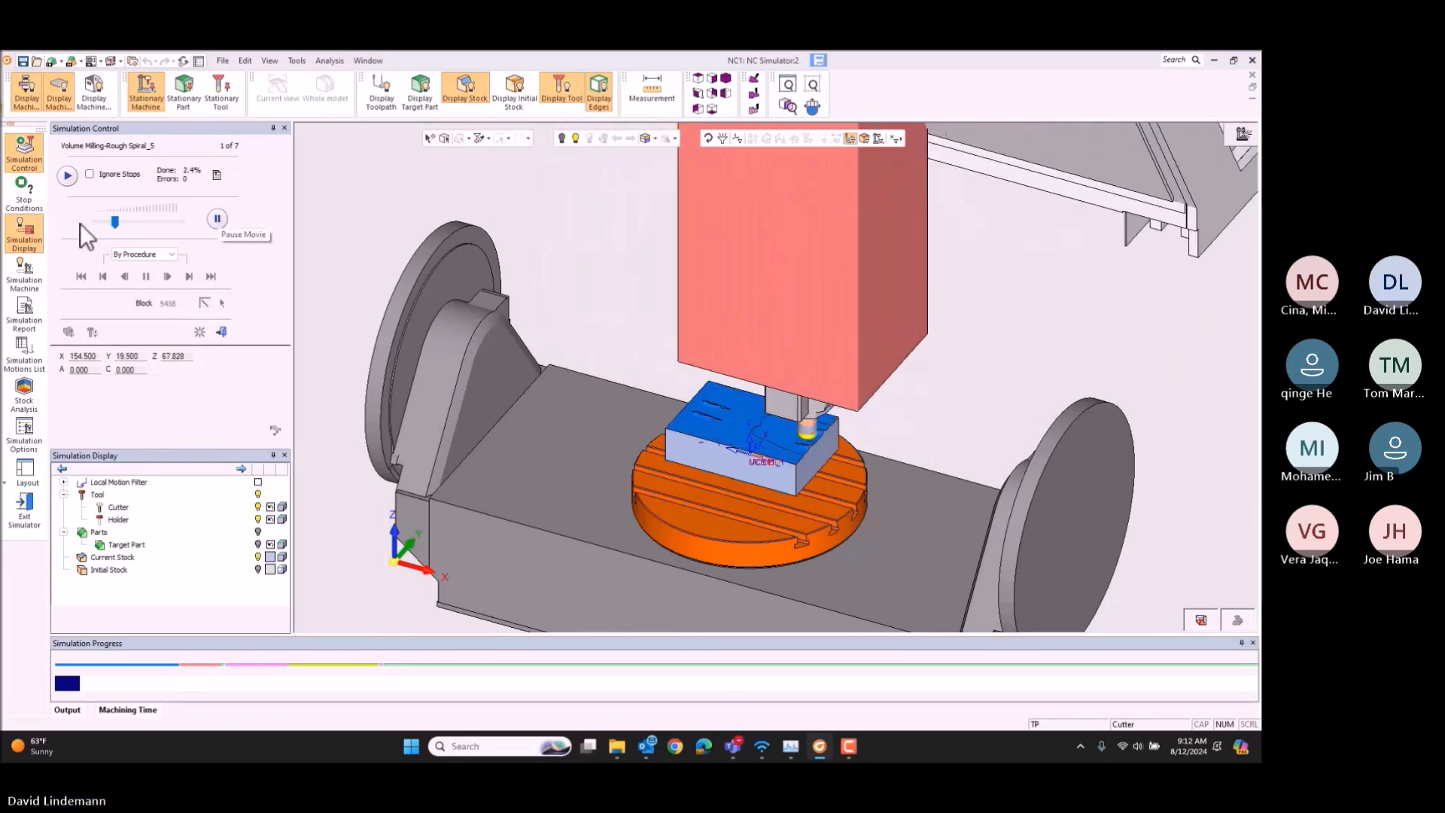
left_click_drag(114, 221, 133, 219)
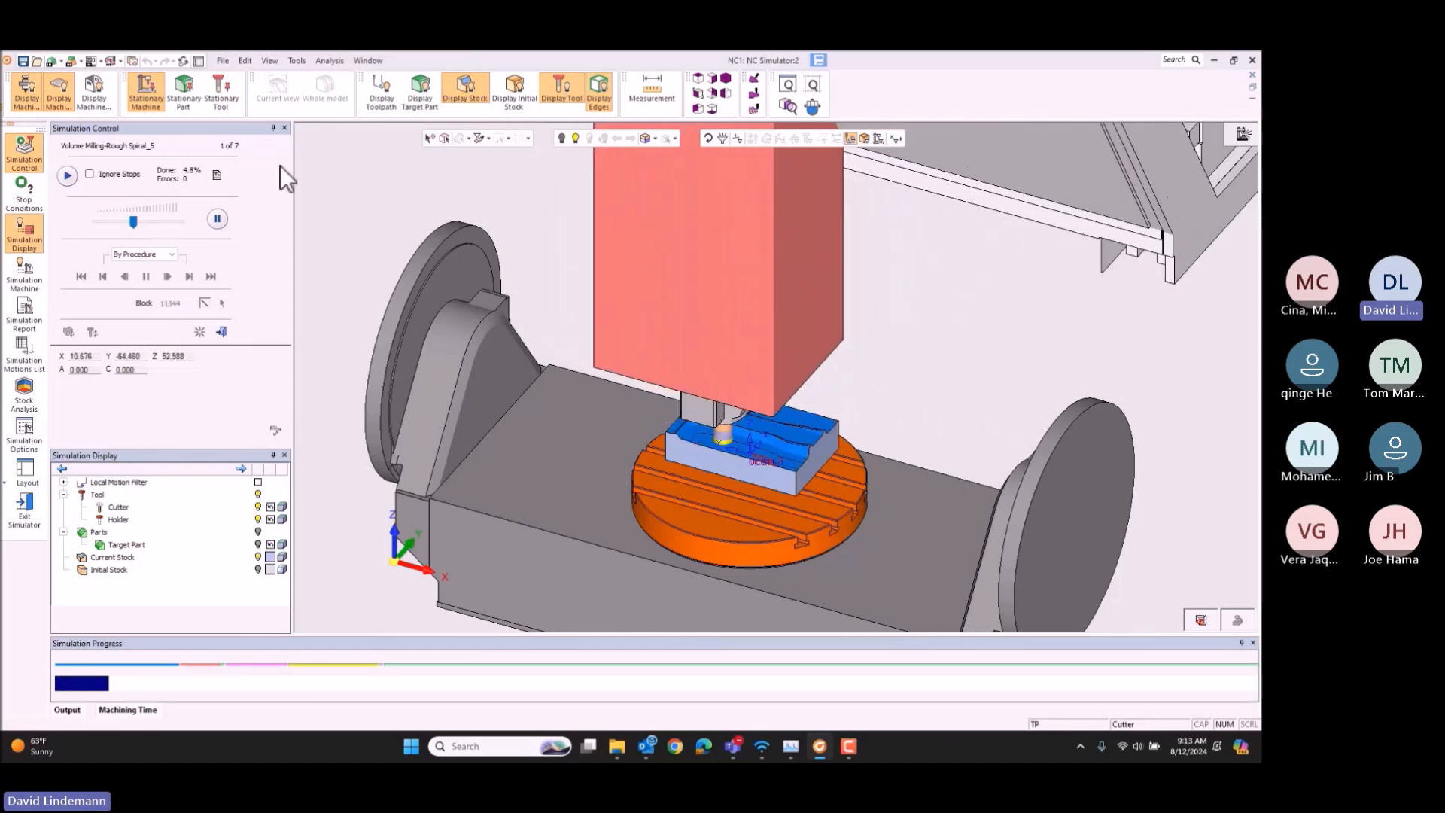
left_click_drag(133, 220, 114, 221)
scroll(851, 339, "up", 5)
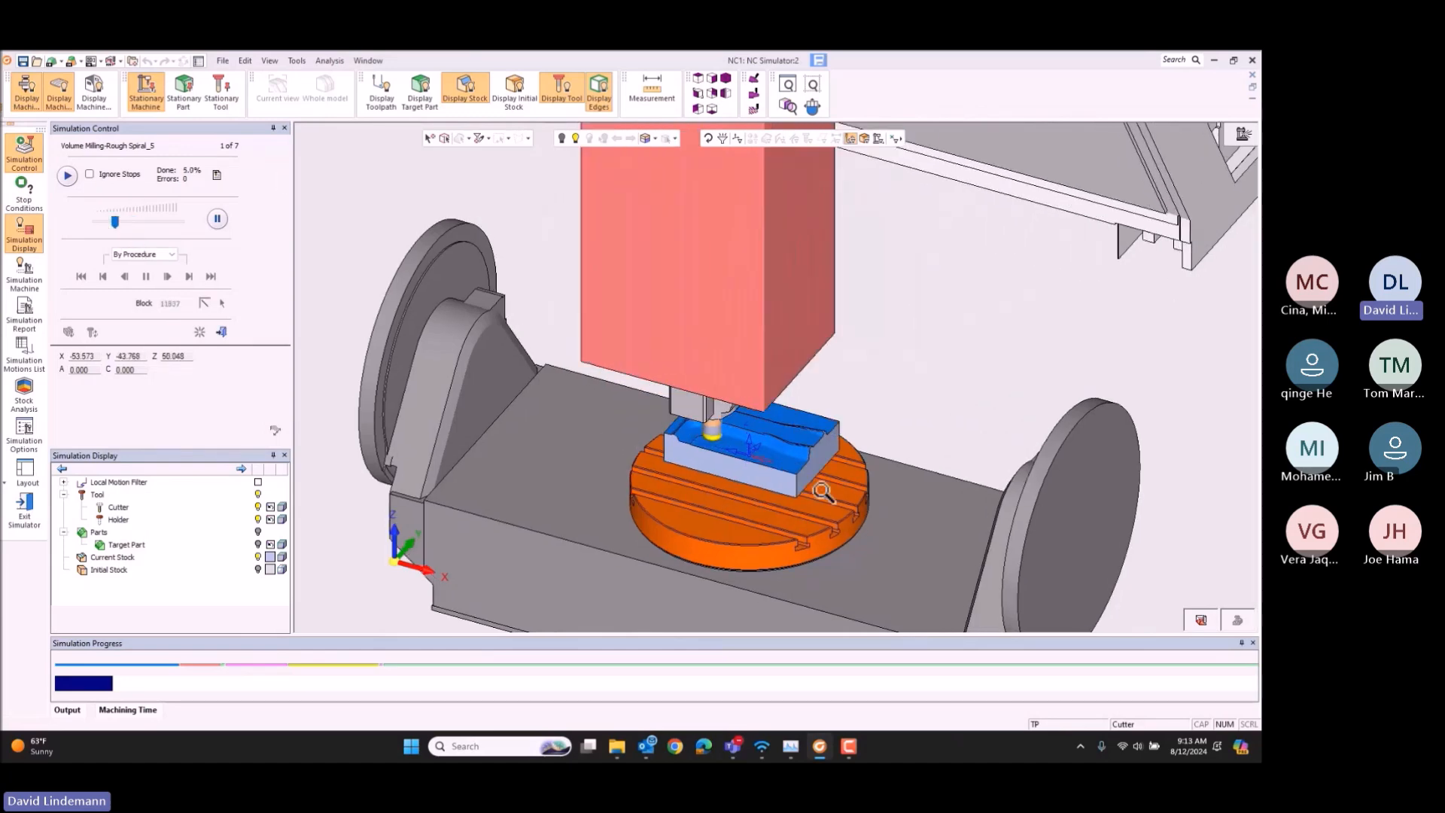
scroll(851, 339, "down", 5)
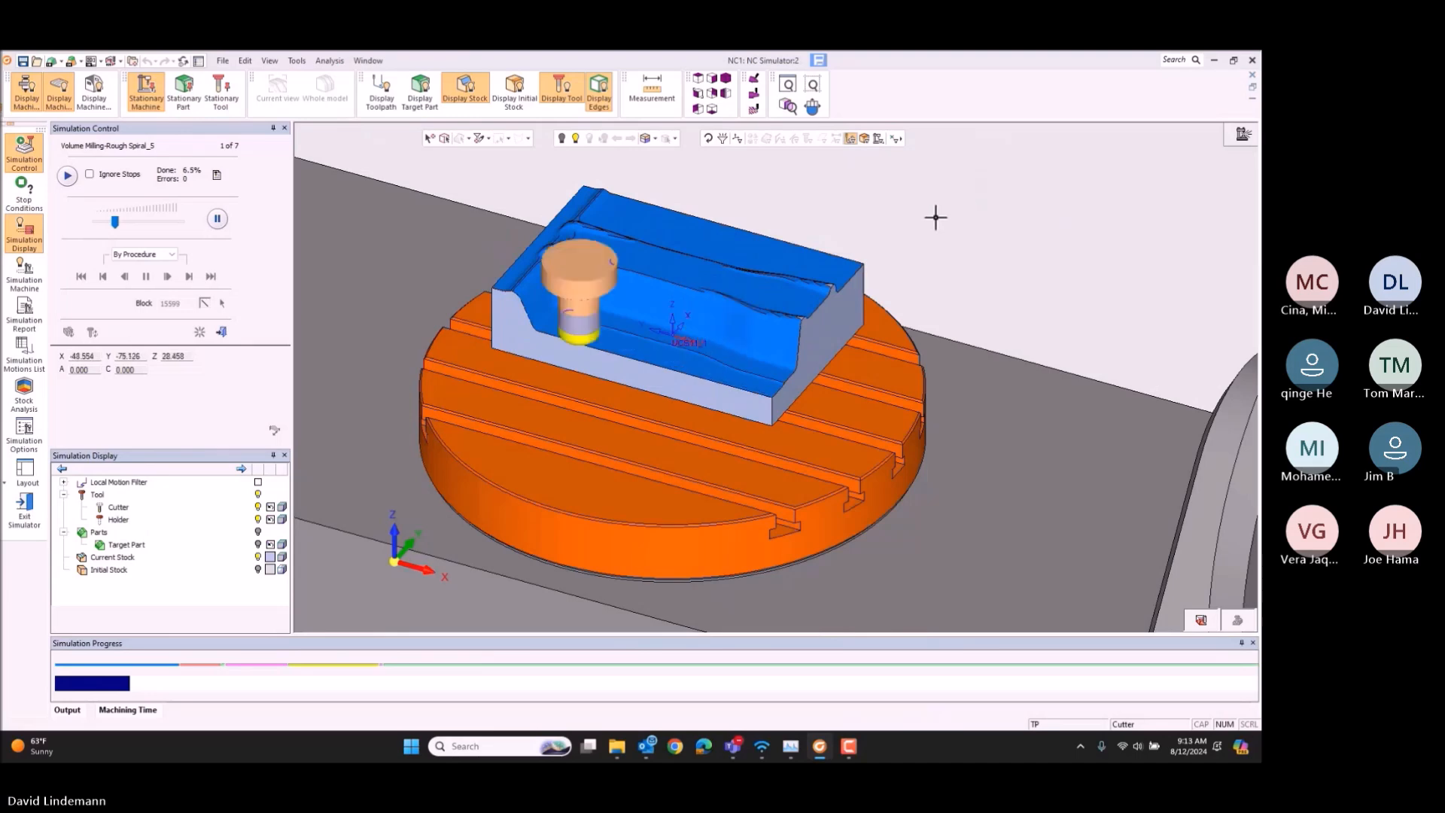
Step: Speed the simulation up as far as Finish Mill By Limit Angle_7, and slow it down to watch that procedure
left_click(137, 219)
left_click(149, 222)
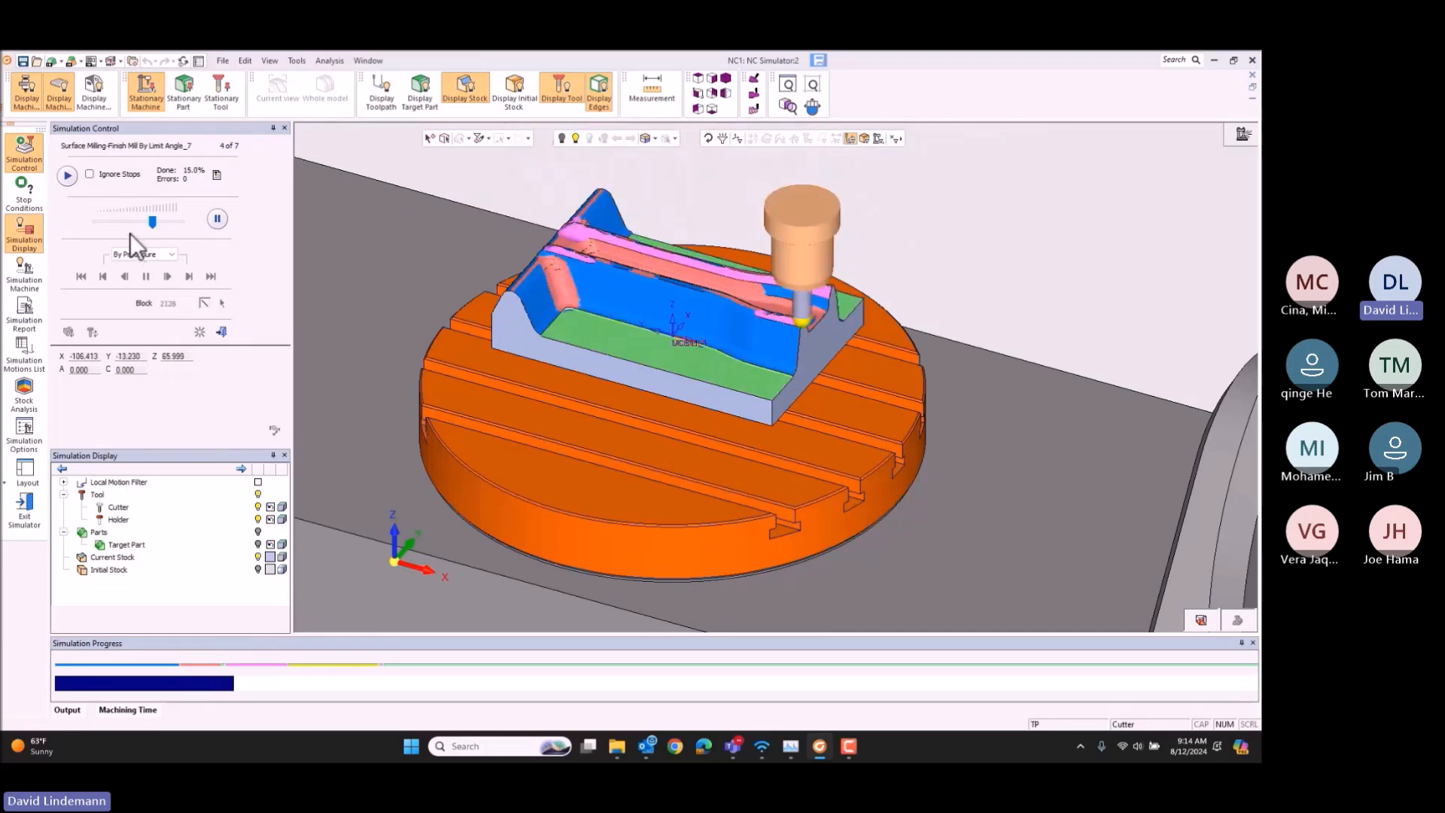
left_click(127, 222)
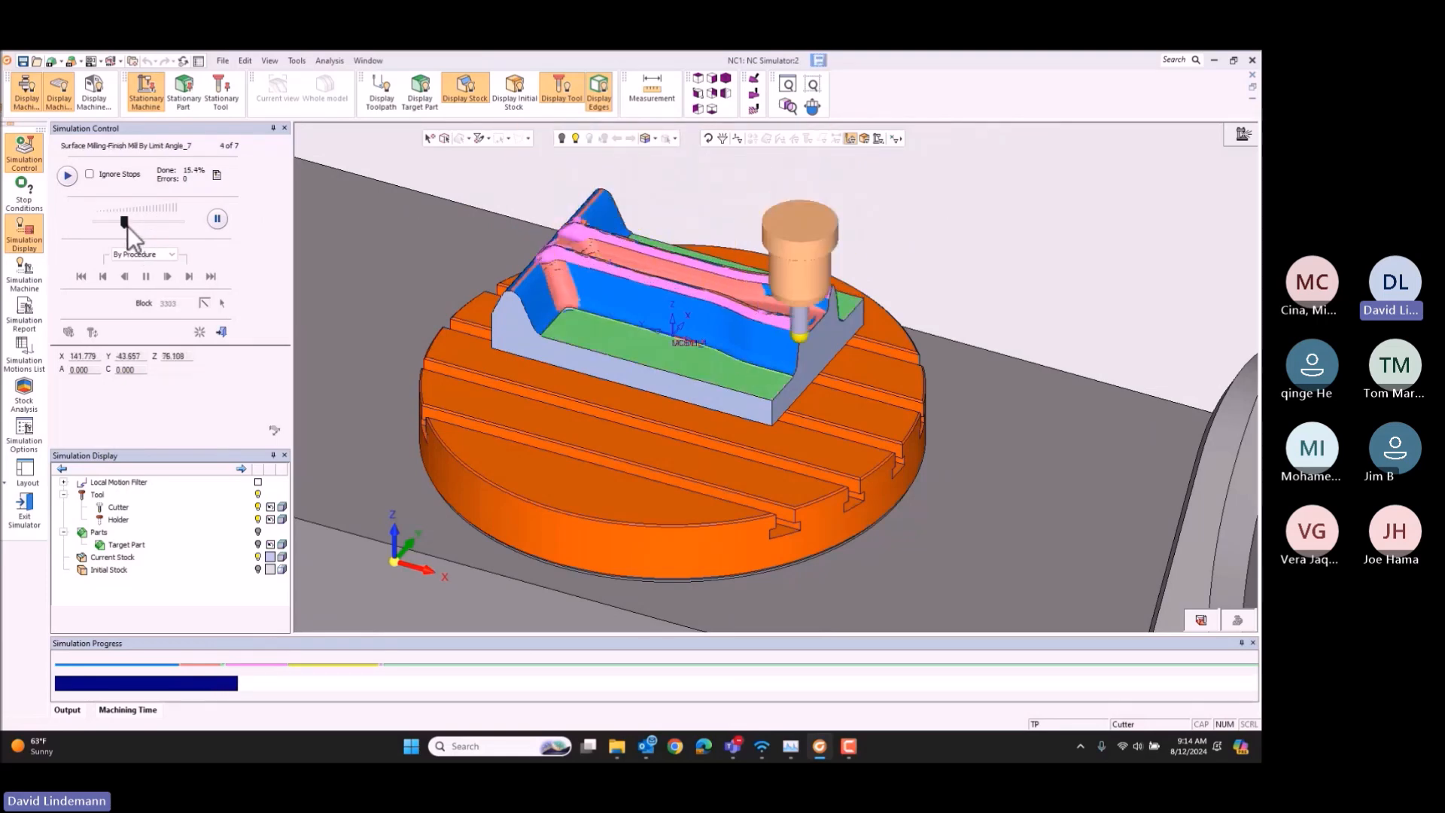
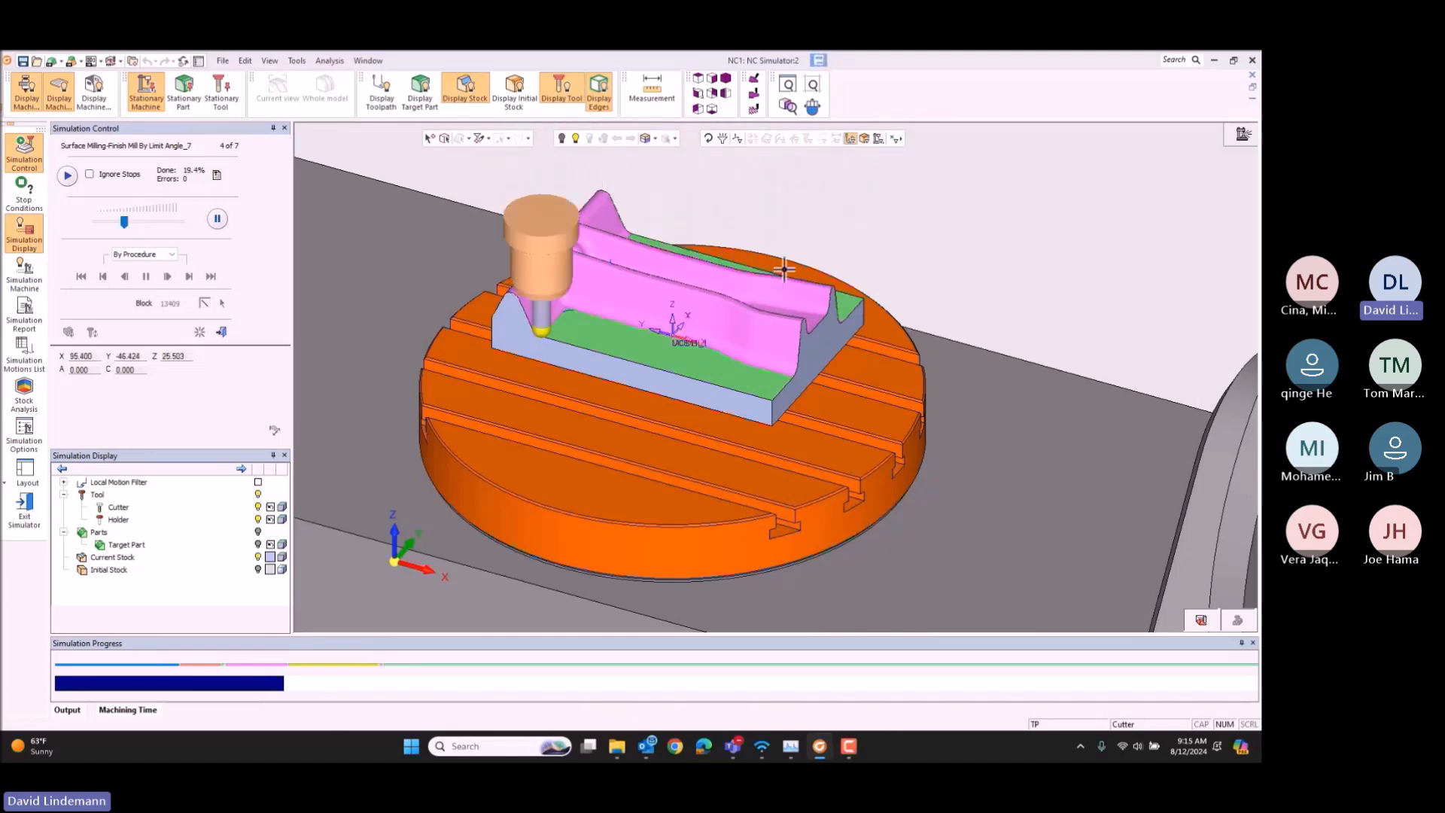
Step: Watch the Cleanup_8 simulation, briefly showing the local toolpath motions over the stock, and examine the cleaned corner around the die's end pocket
mouse_move(808, 248)
middle_mouse_down()
mouse_move(833, 283)
mouse_move(802, 273)
middle_mouse_up()
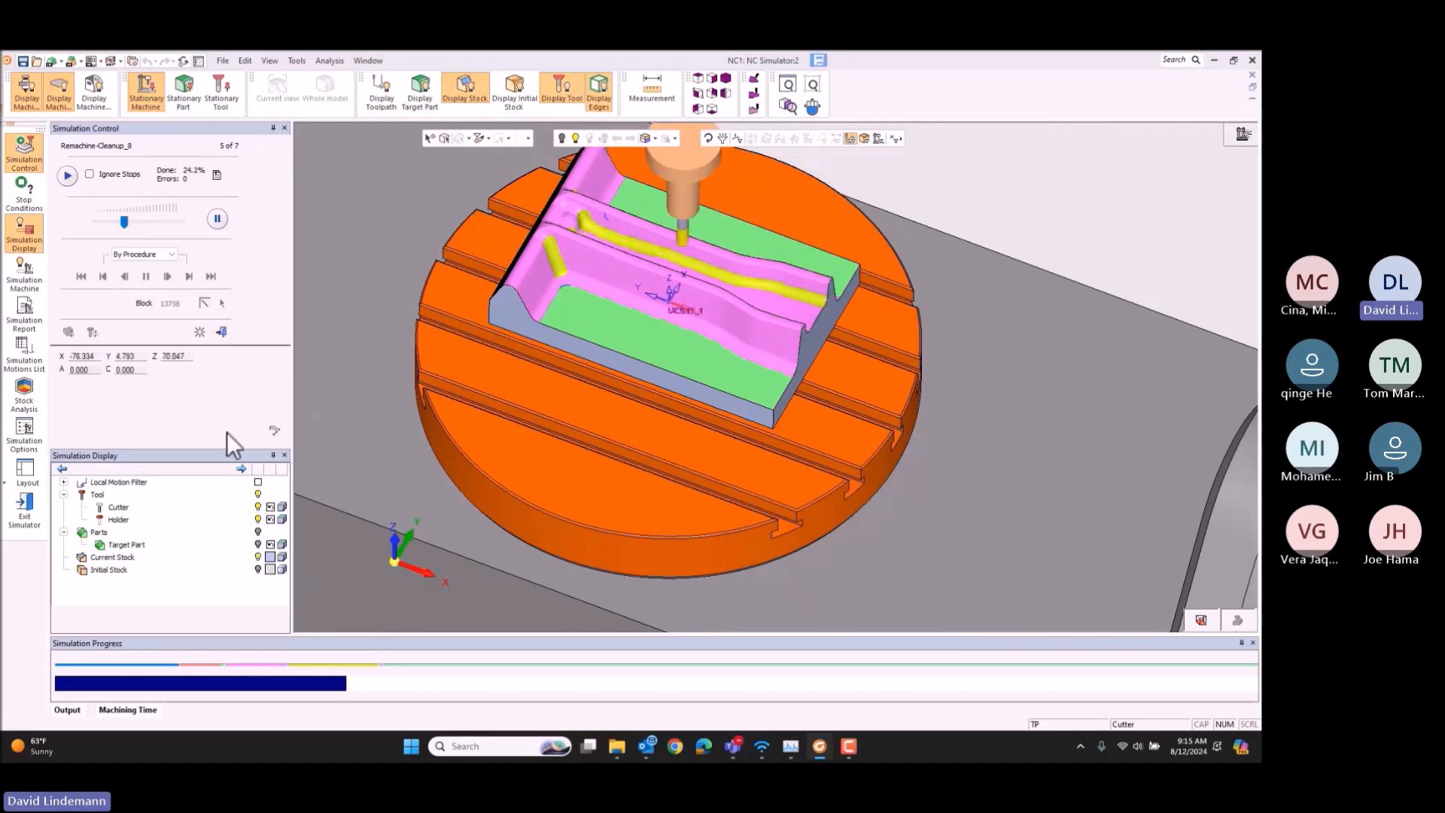
left_click(258, 483)
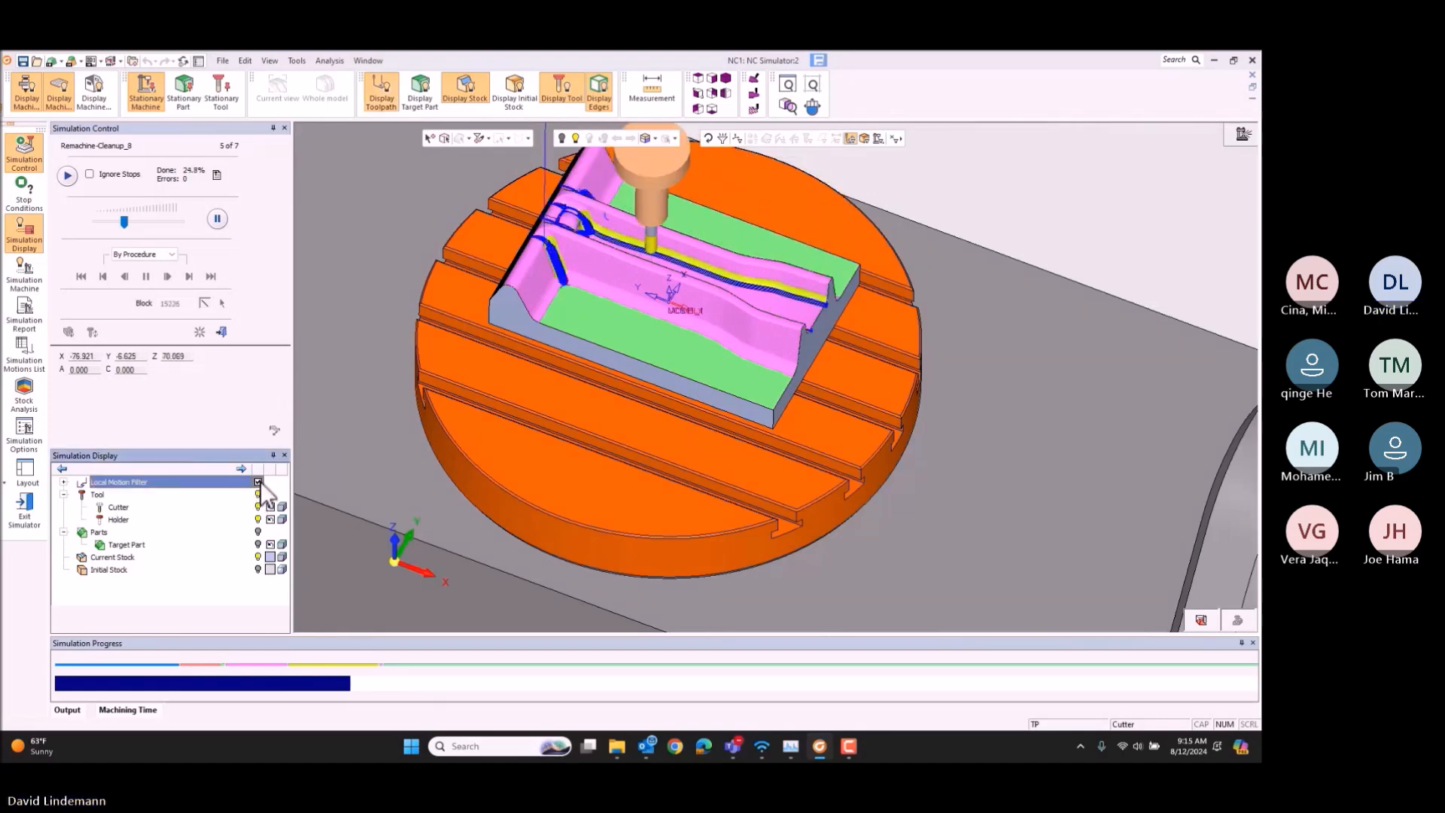
left_click(260, 483)
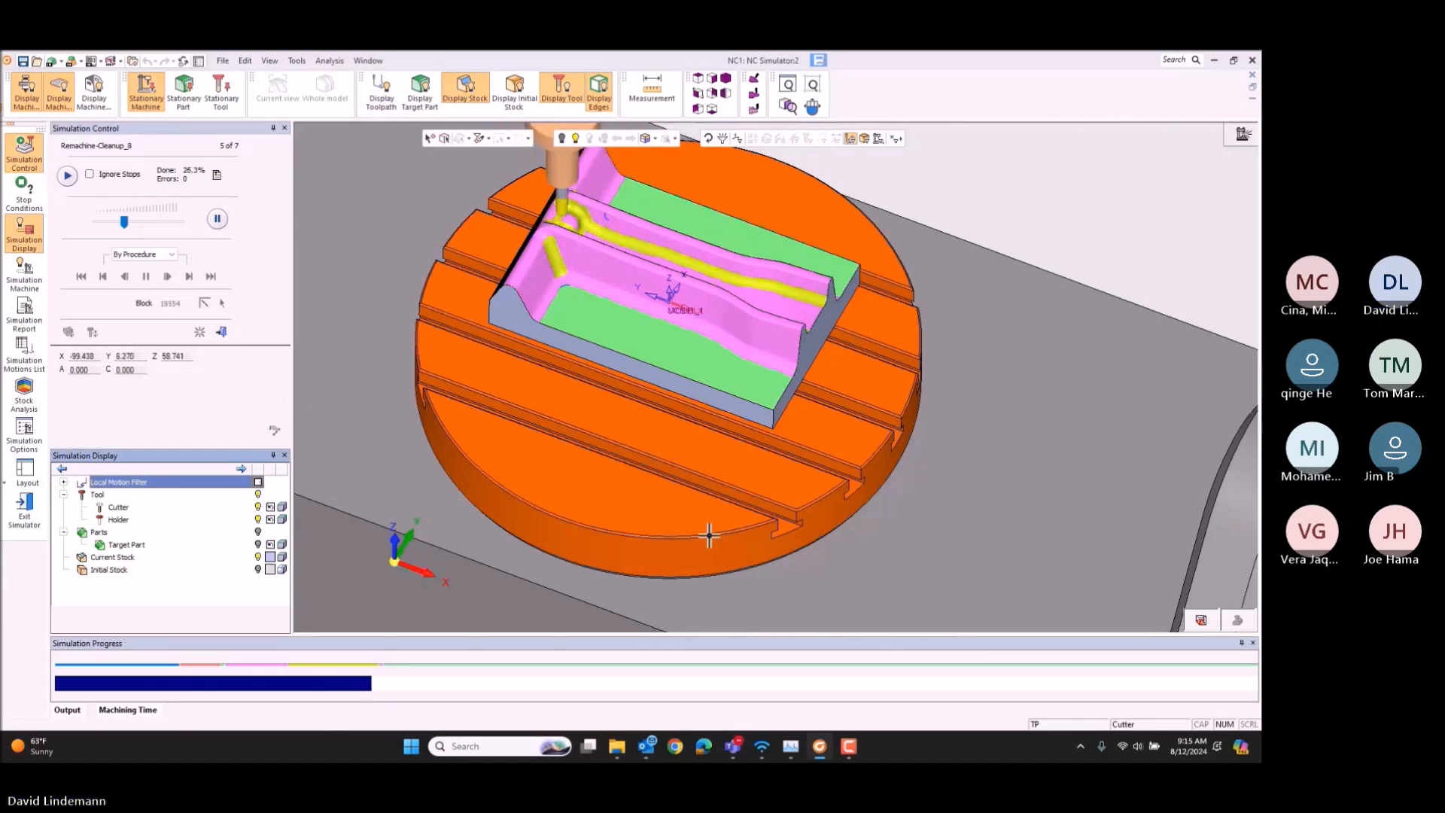
scroll(580, 218, "up", 3)
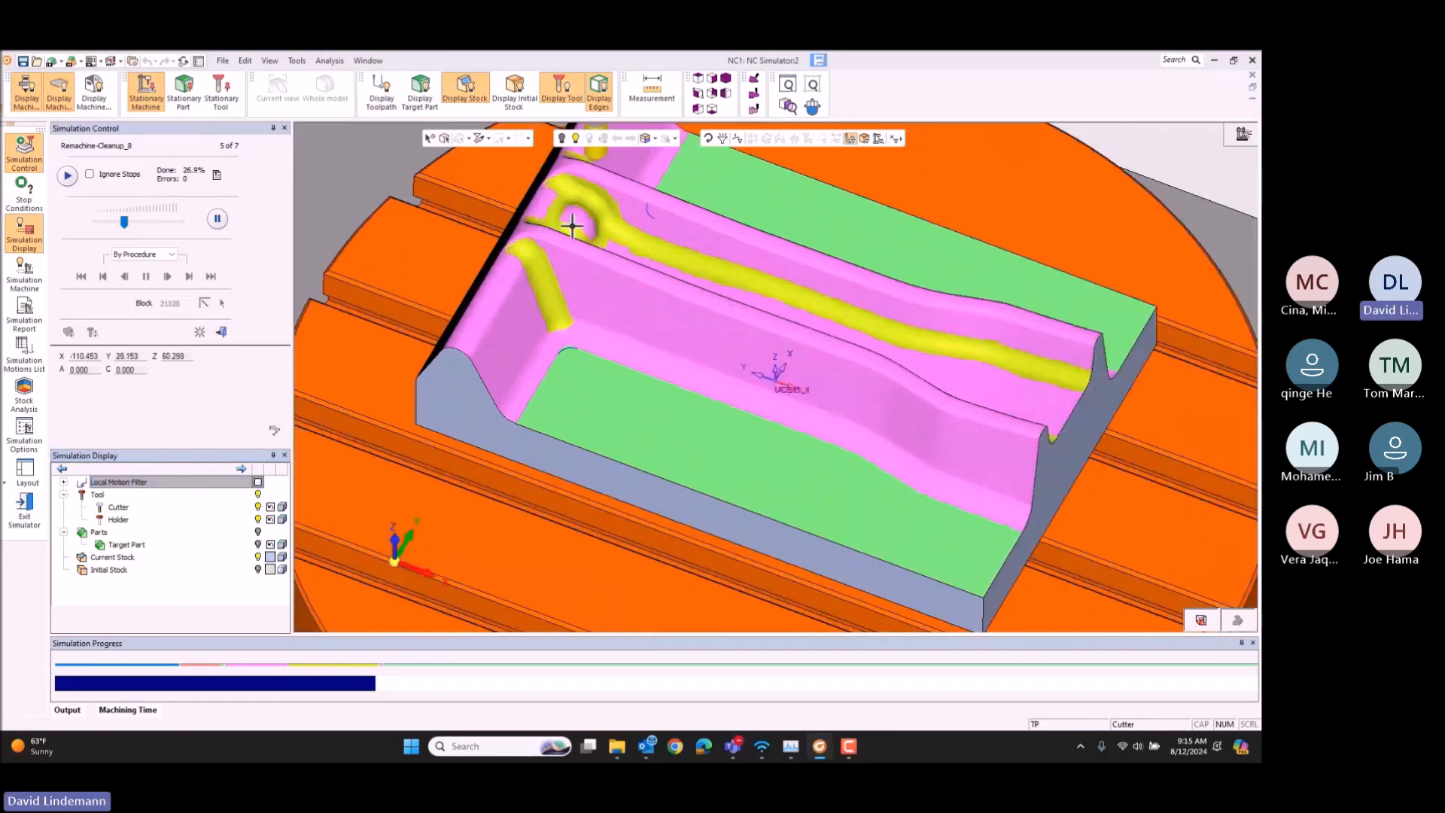
scroll(708, 228, "down", 3)
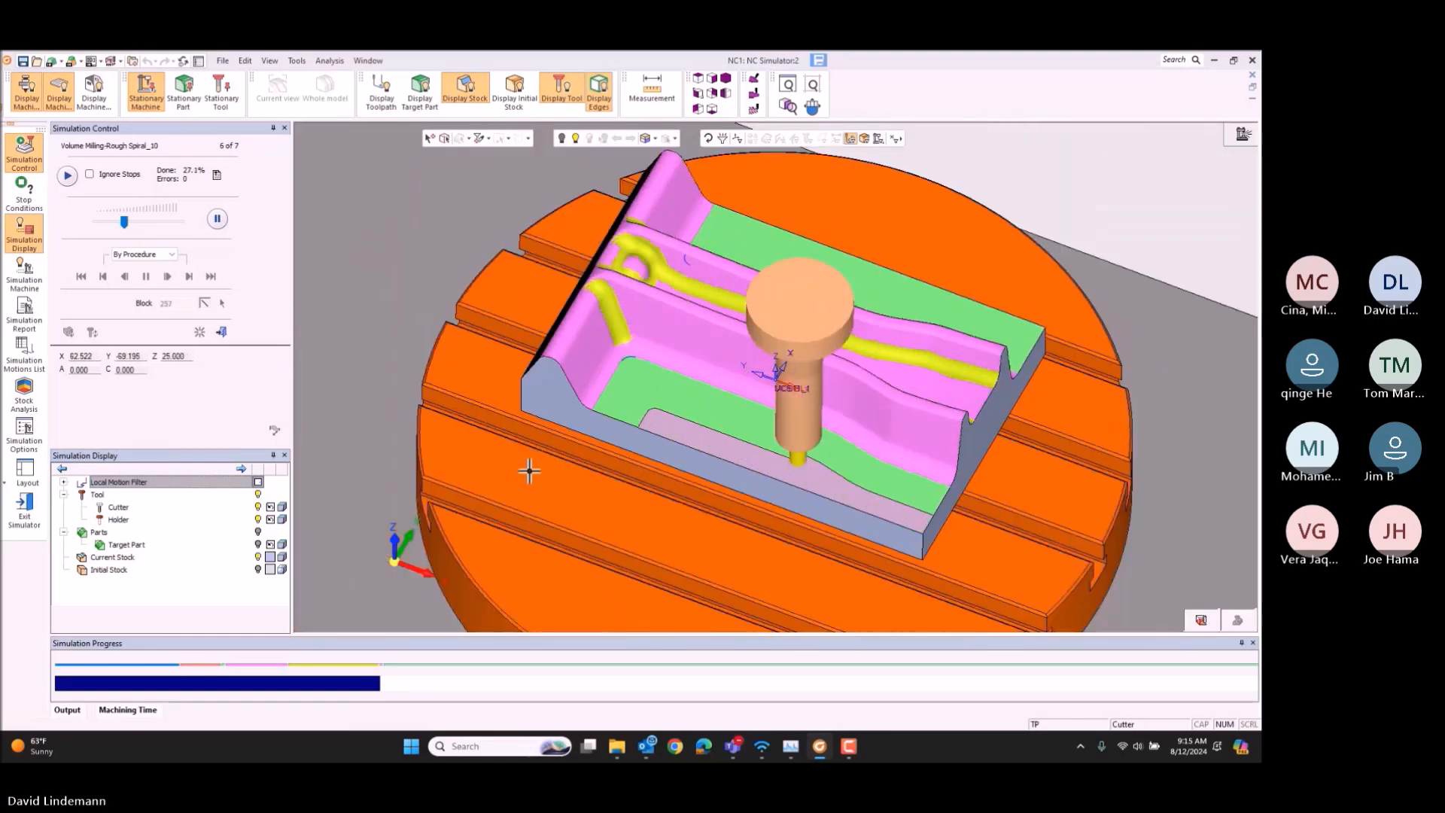
Step: Watch Rough Spiral_10 and Finish Mill By Limit Angle_11 in an isometric close-up, and raise the simulation speed to maximum
middle_click_drag(861, 537, 849, 465)
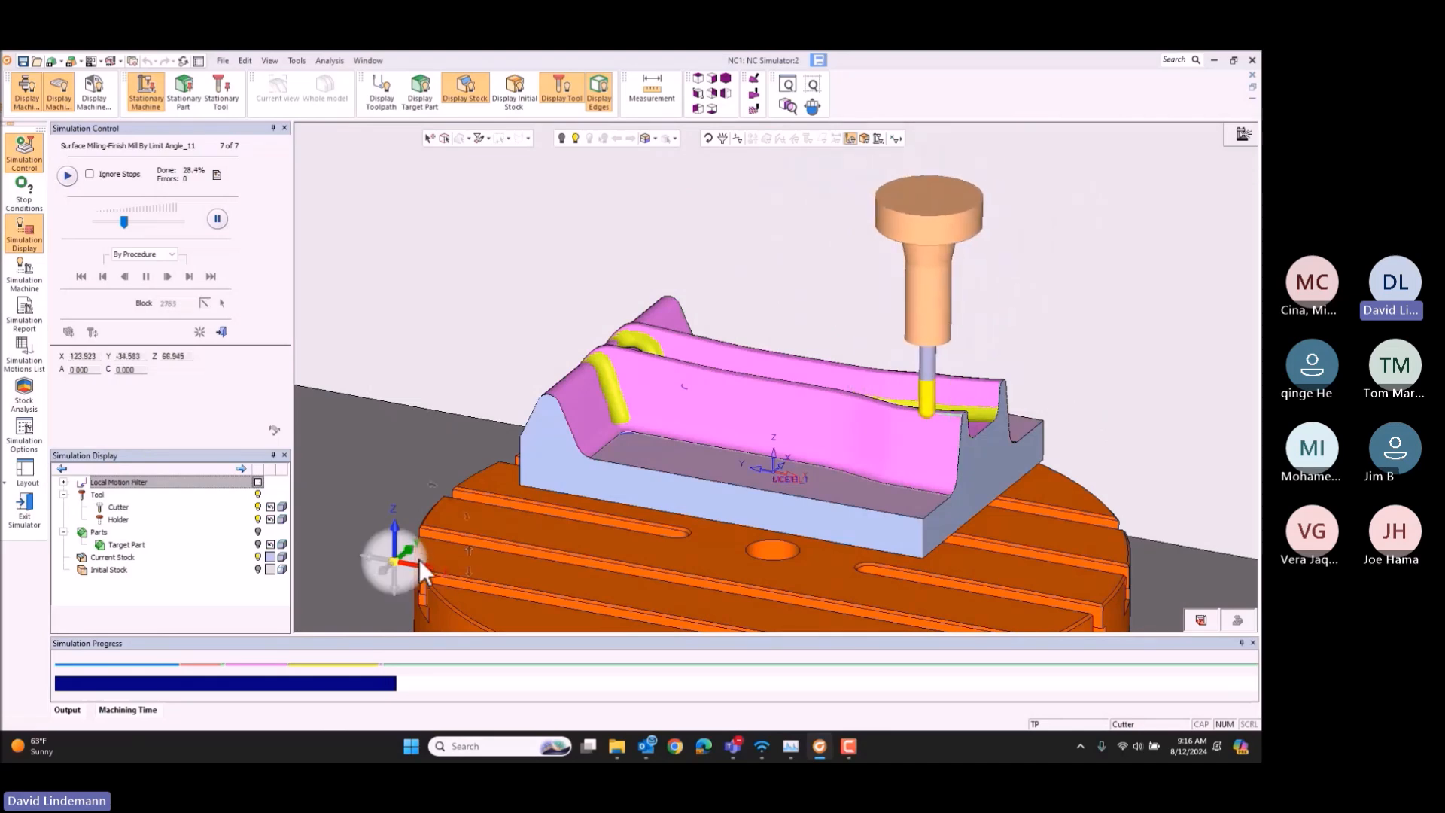
left_click(729, 80)
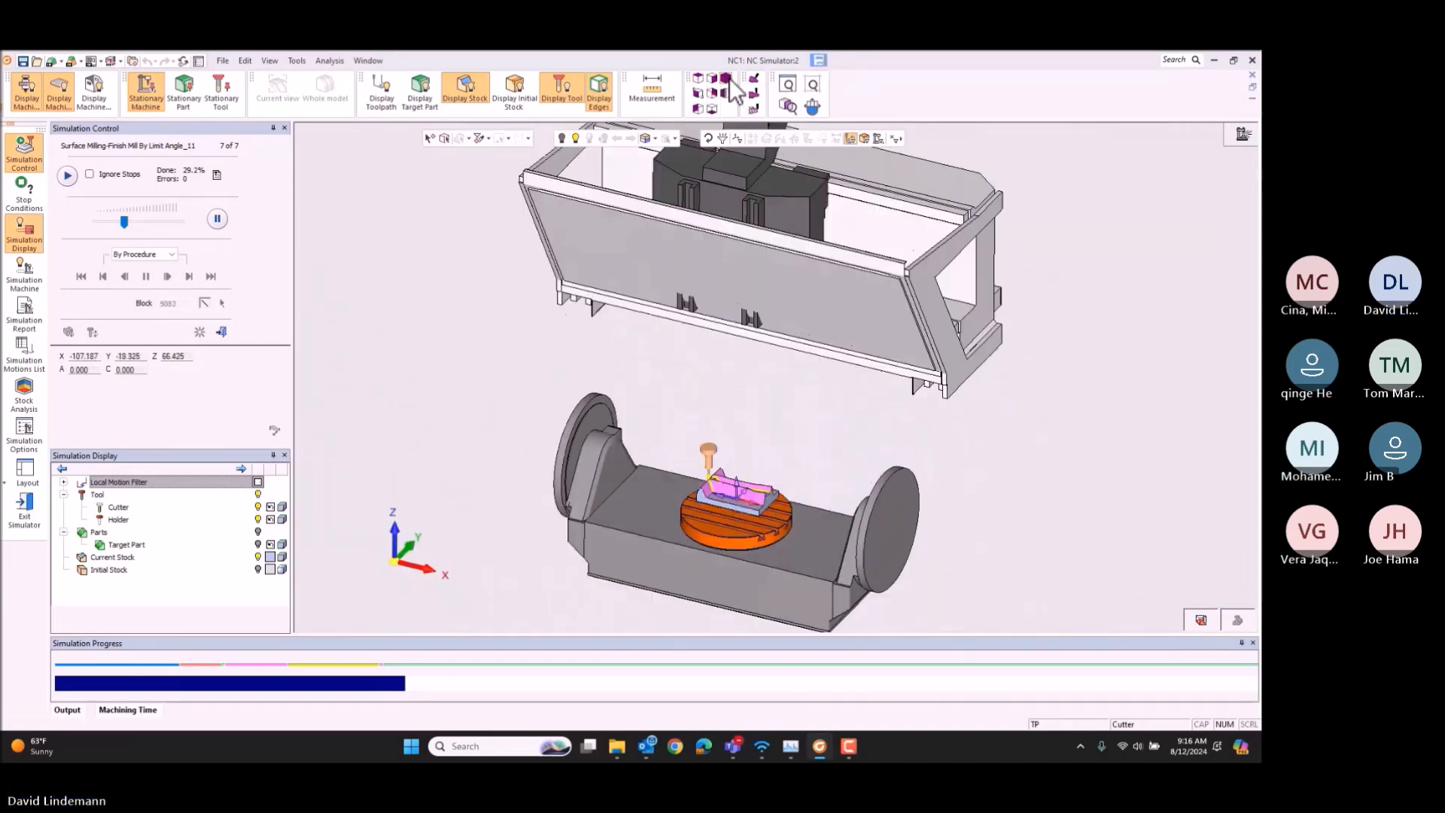
scroll(718, 512, "up", 5)
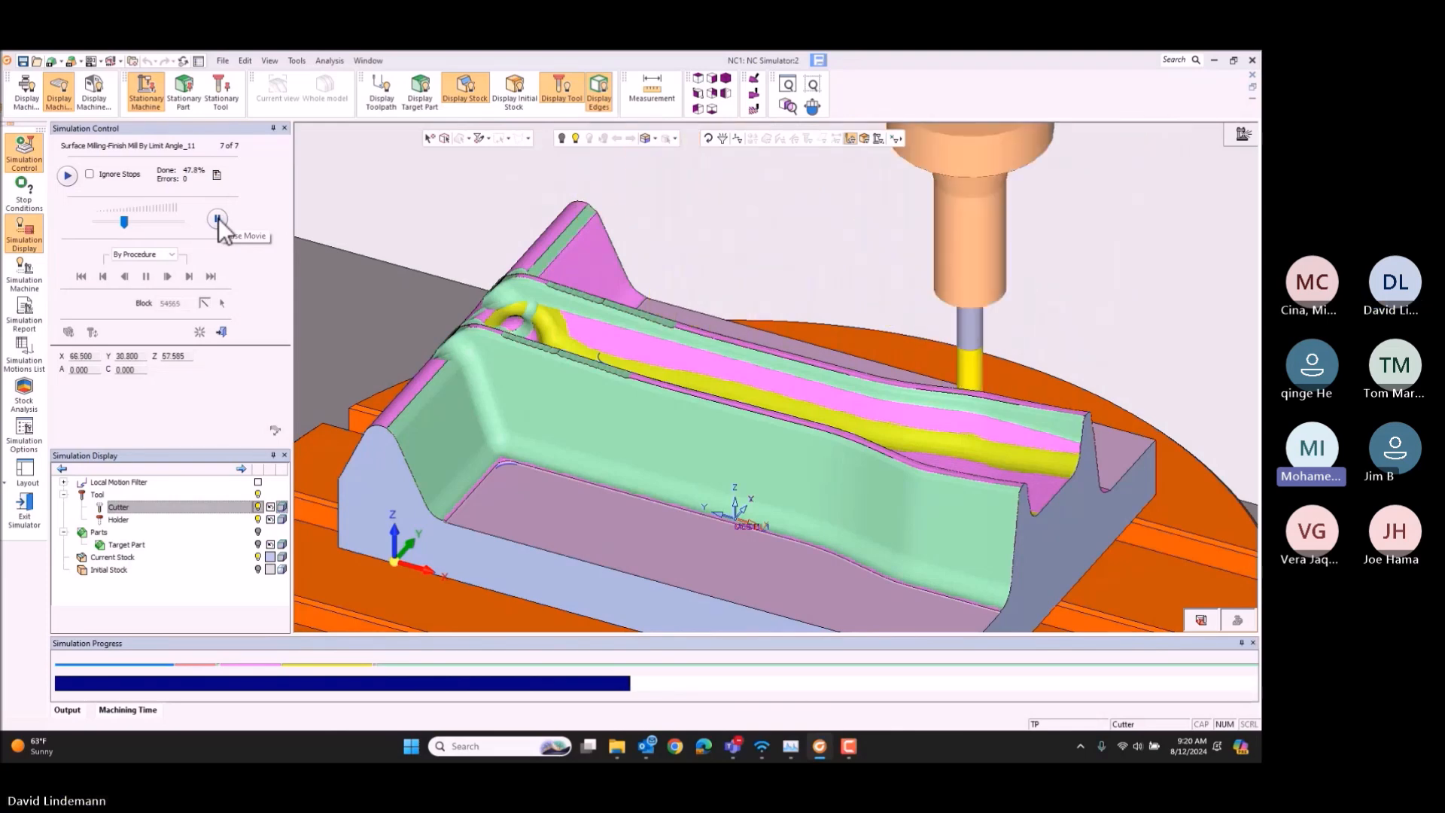
left_click(179, 221)
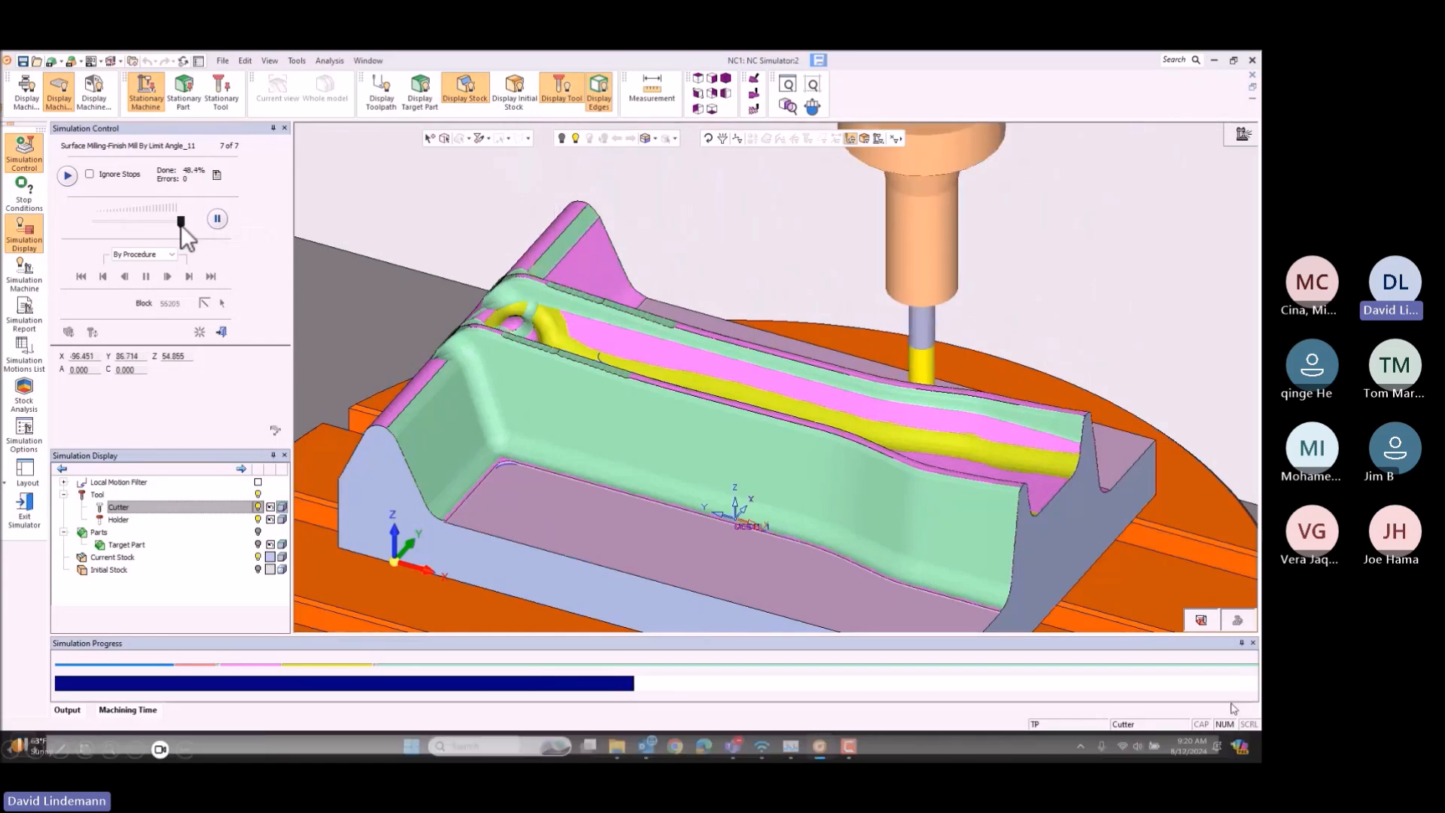
Step: Switch to the Teams meeting window, check the participant list and one participant's options, and minimize the window again
left_click(1201, 586)
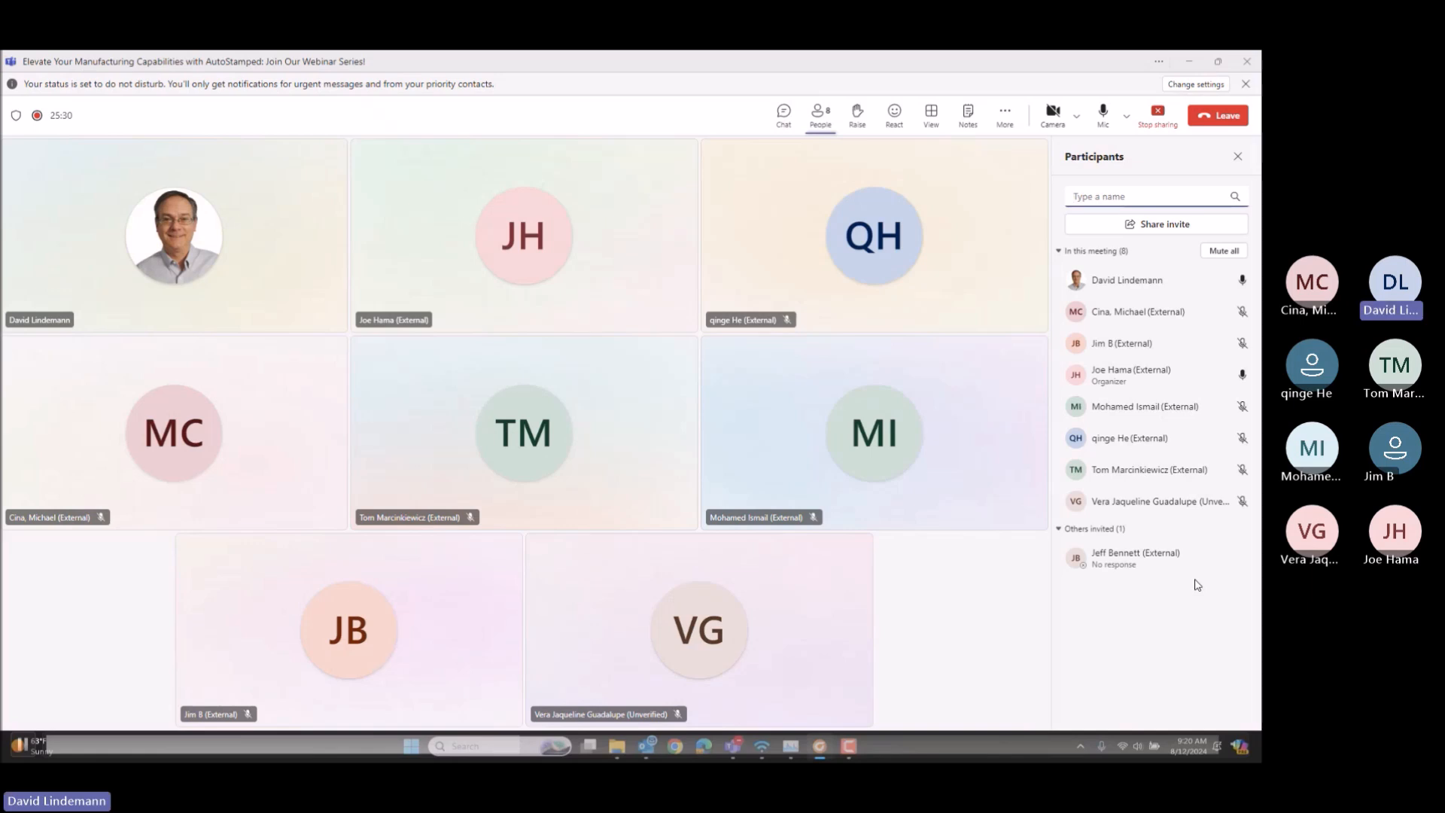
left_click(1243, 376)
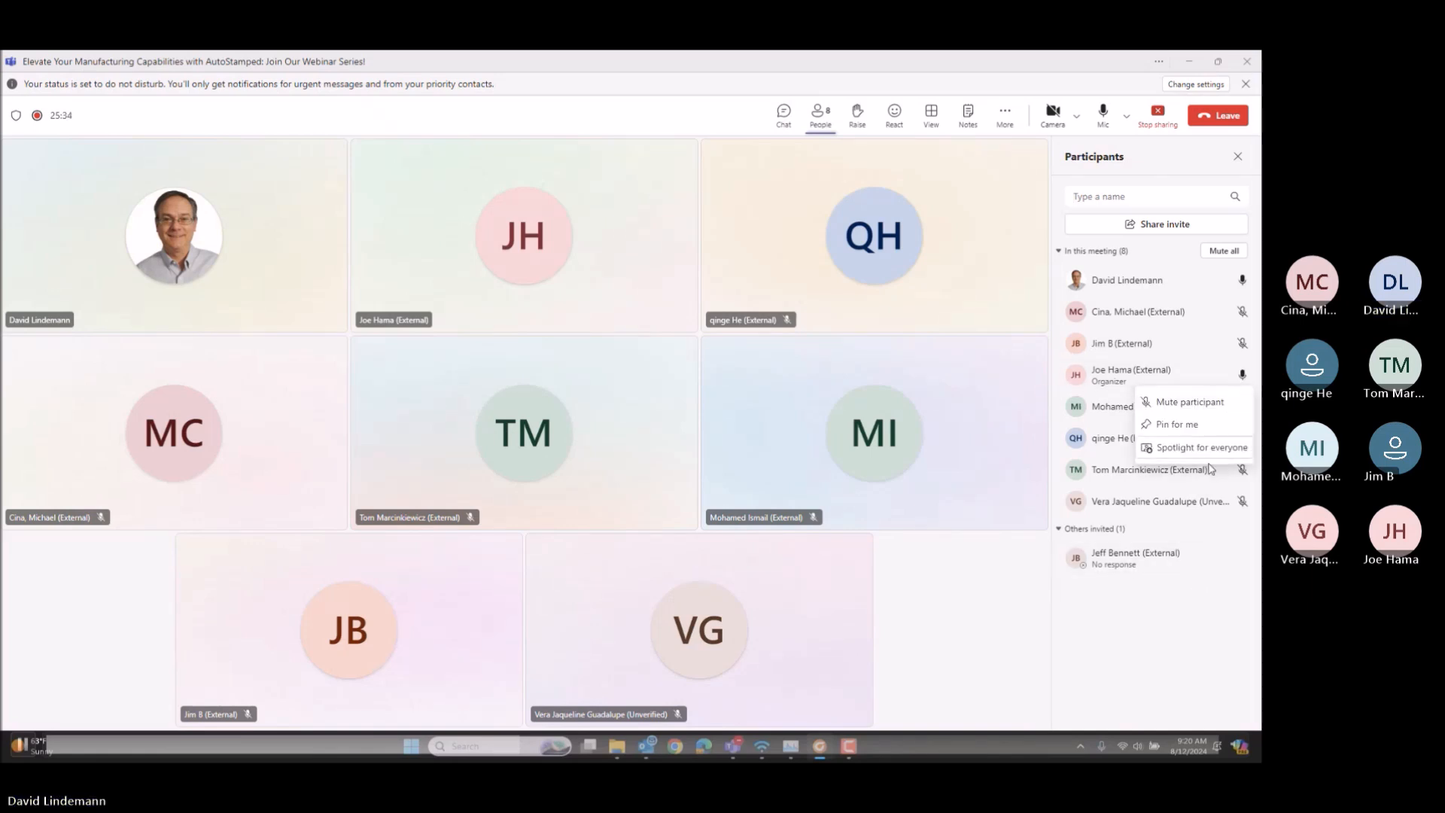
left_click(1215, 528)
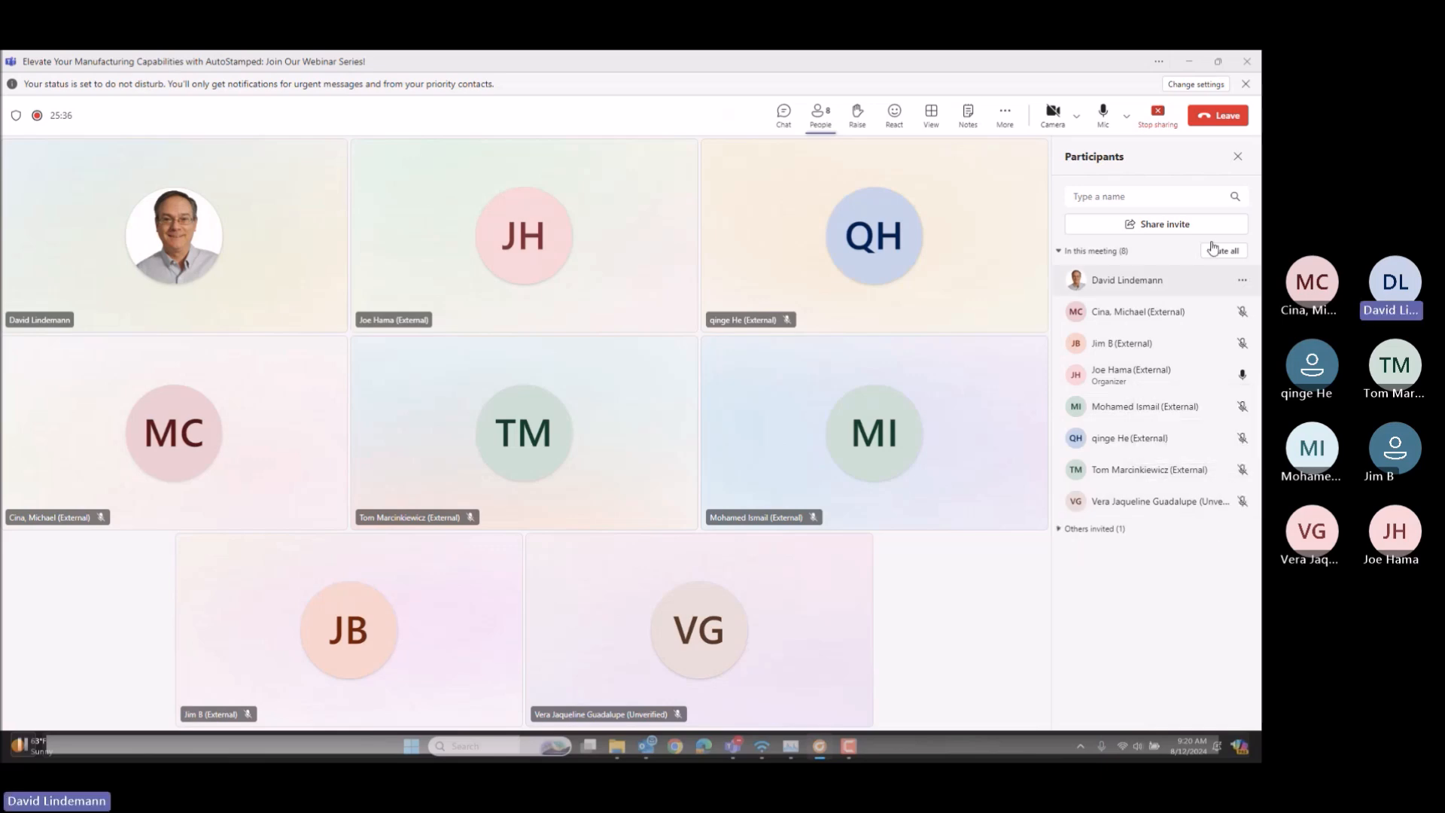
left_click(1192, 62)
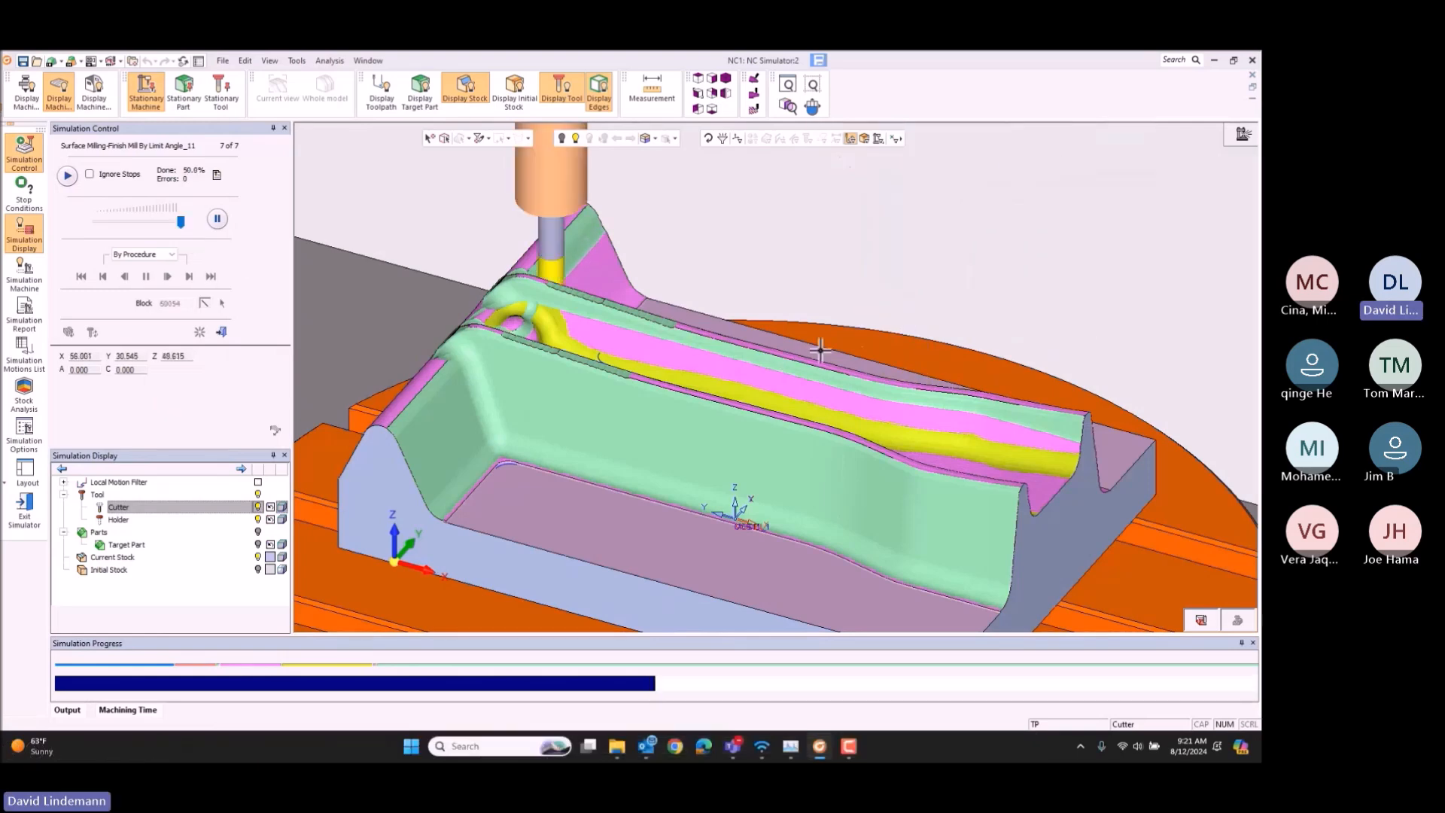
Step: Examine Finish Mill By Limit Angle_11 cutting the channel walls at maximum speed from the opposite side of the die
scroll(854, 343, "down", 5)
scroll(954, 347, "down", 3)
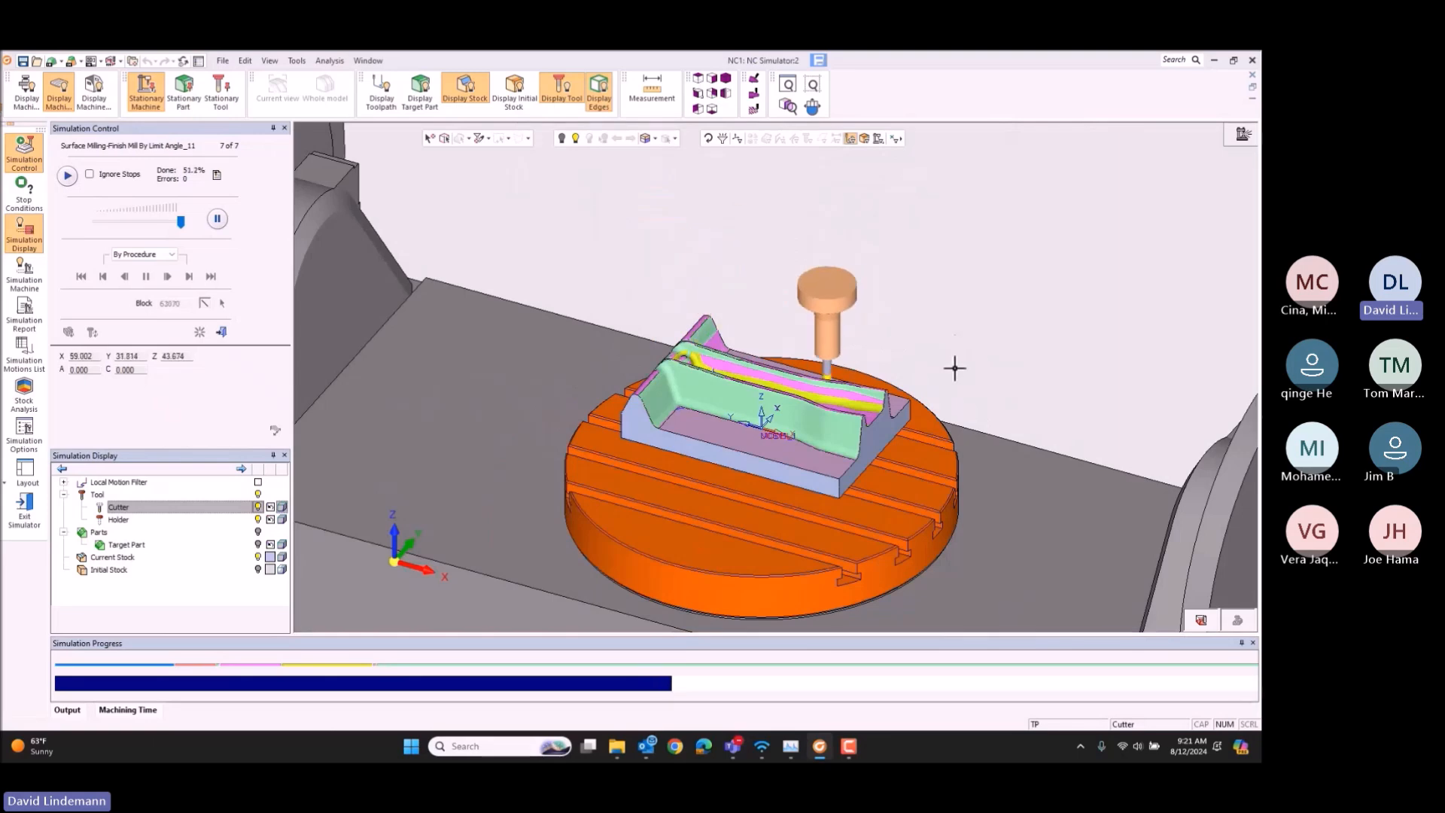
middle_click_drag(880, 454, 687, 449)
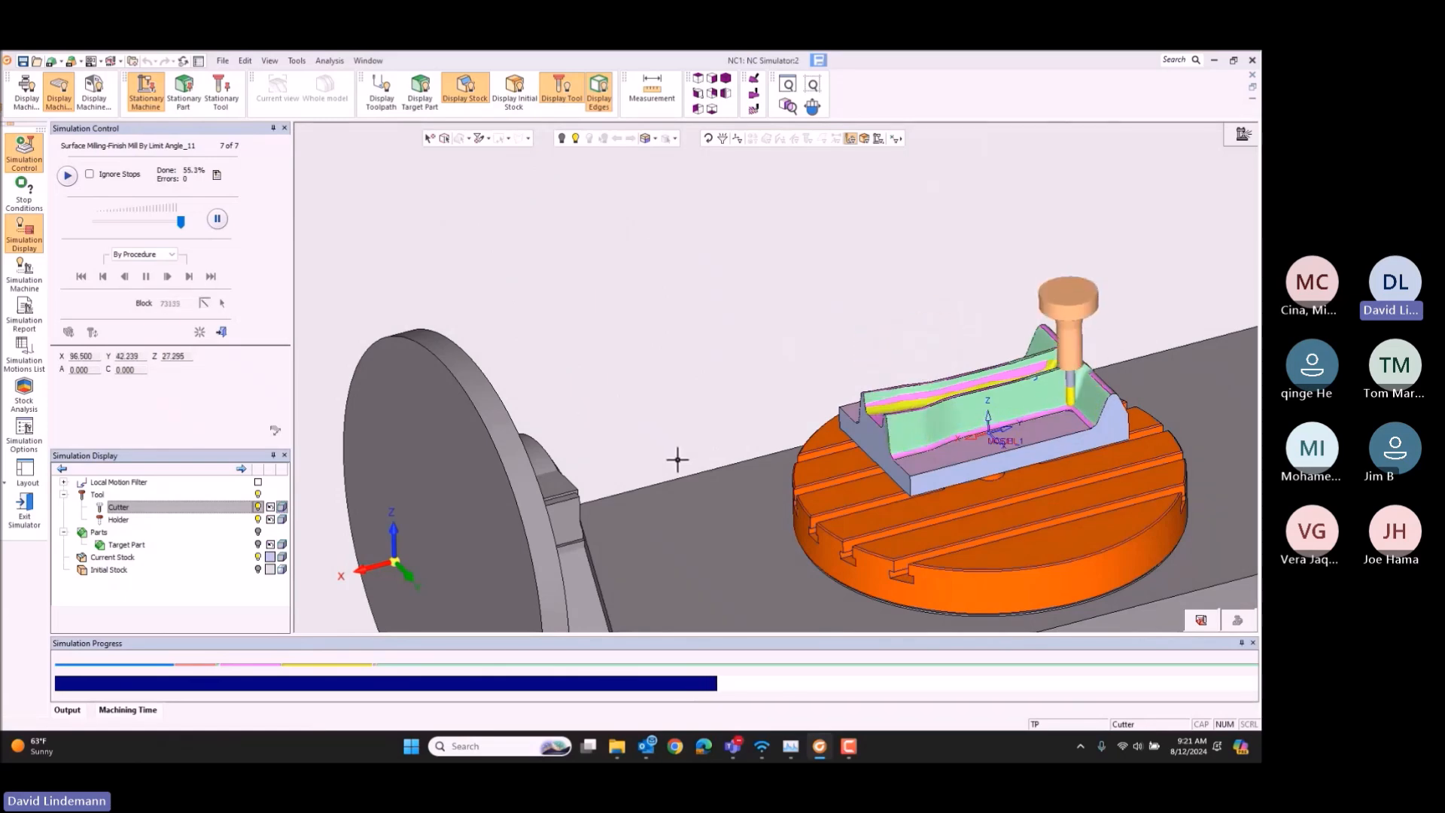
scroll(1060, 413, "up", 3)
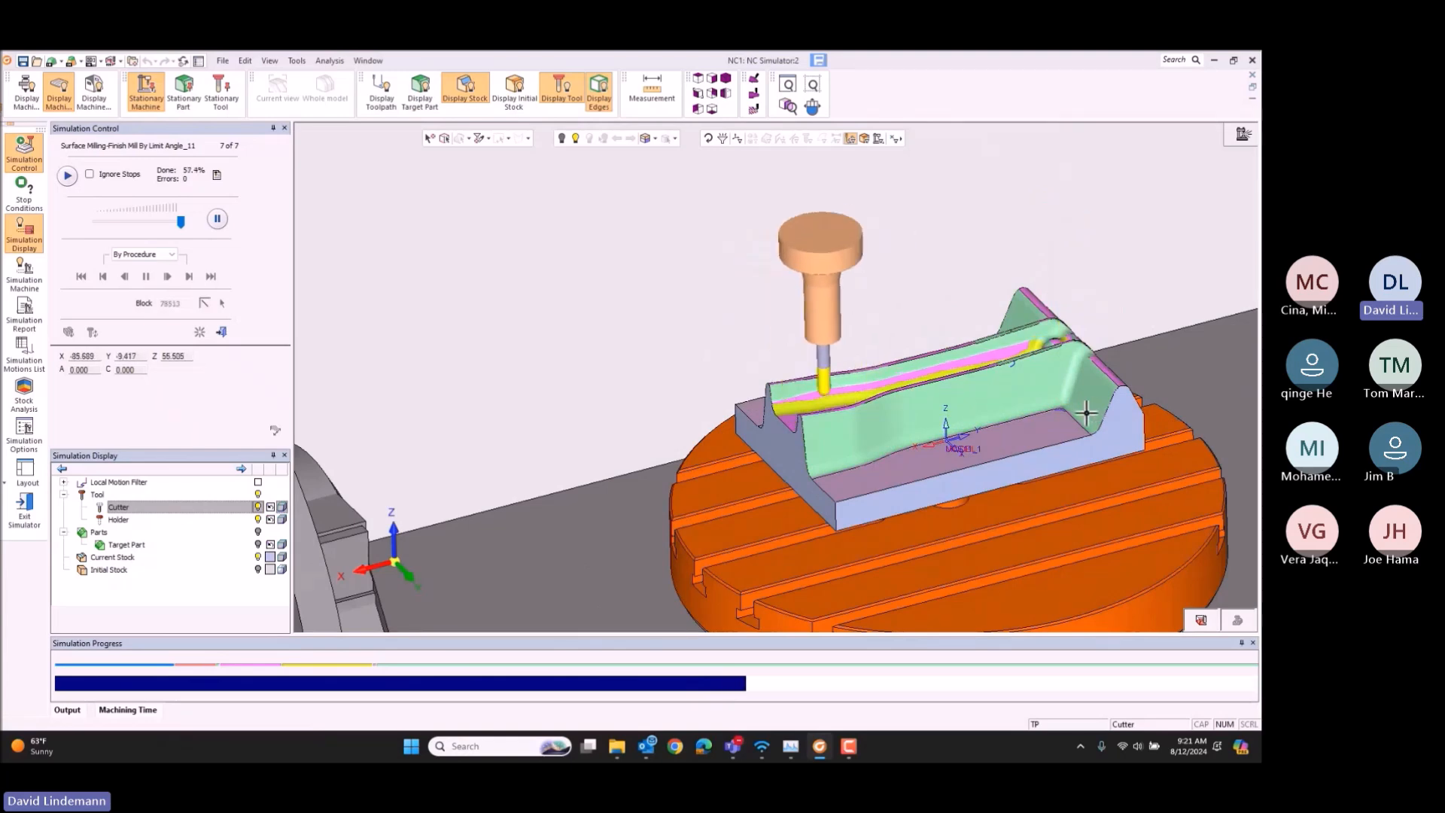
scroll(1080, 380, "up", 3)
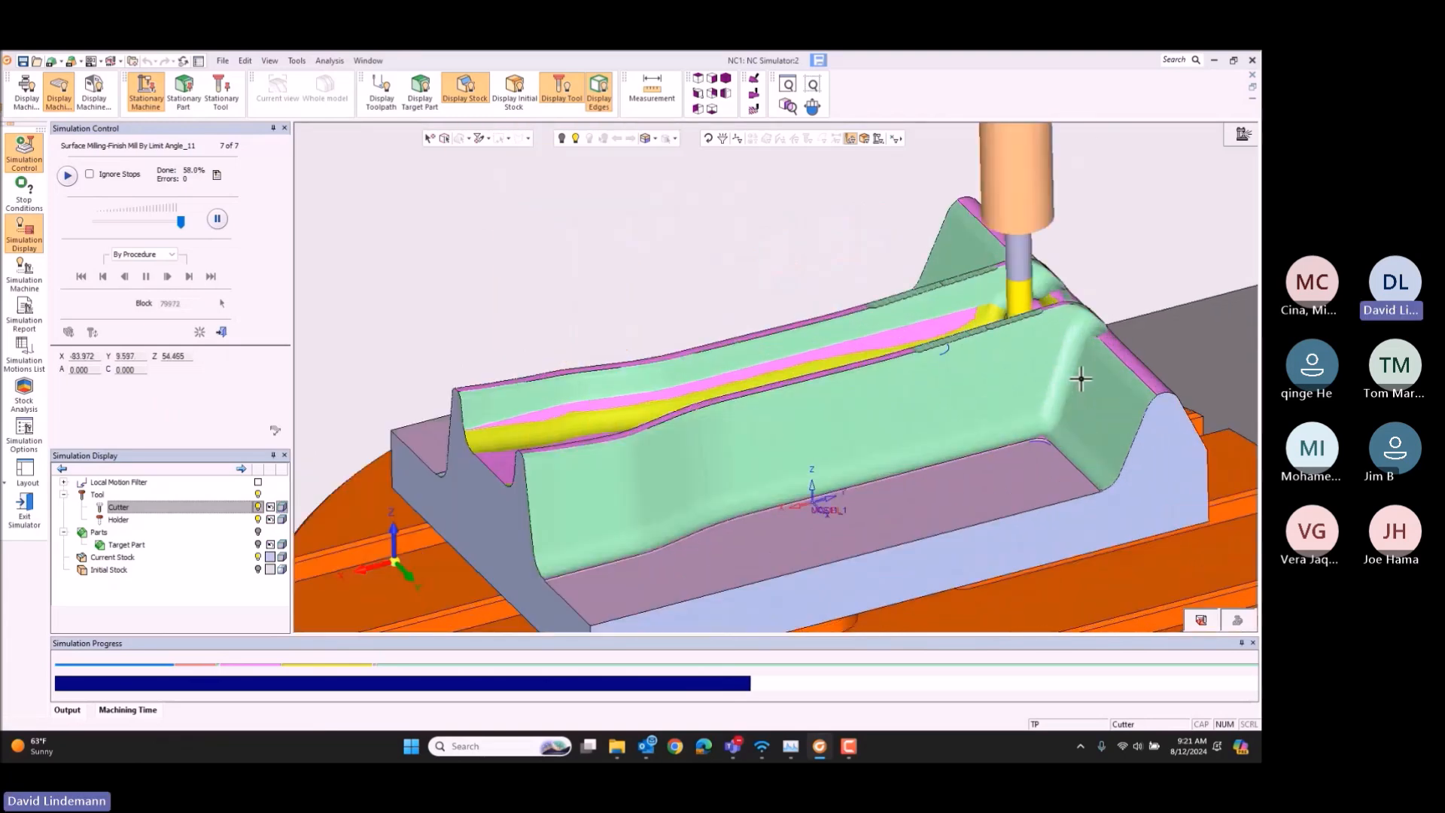
middle_click_drag(1041, 391, 1052, 423)
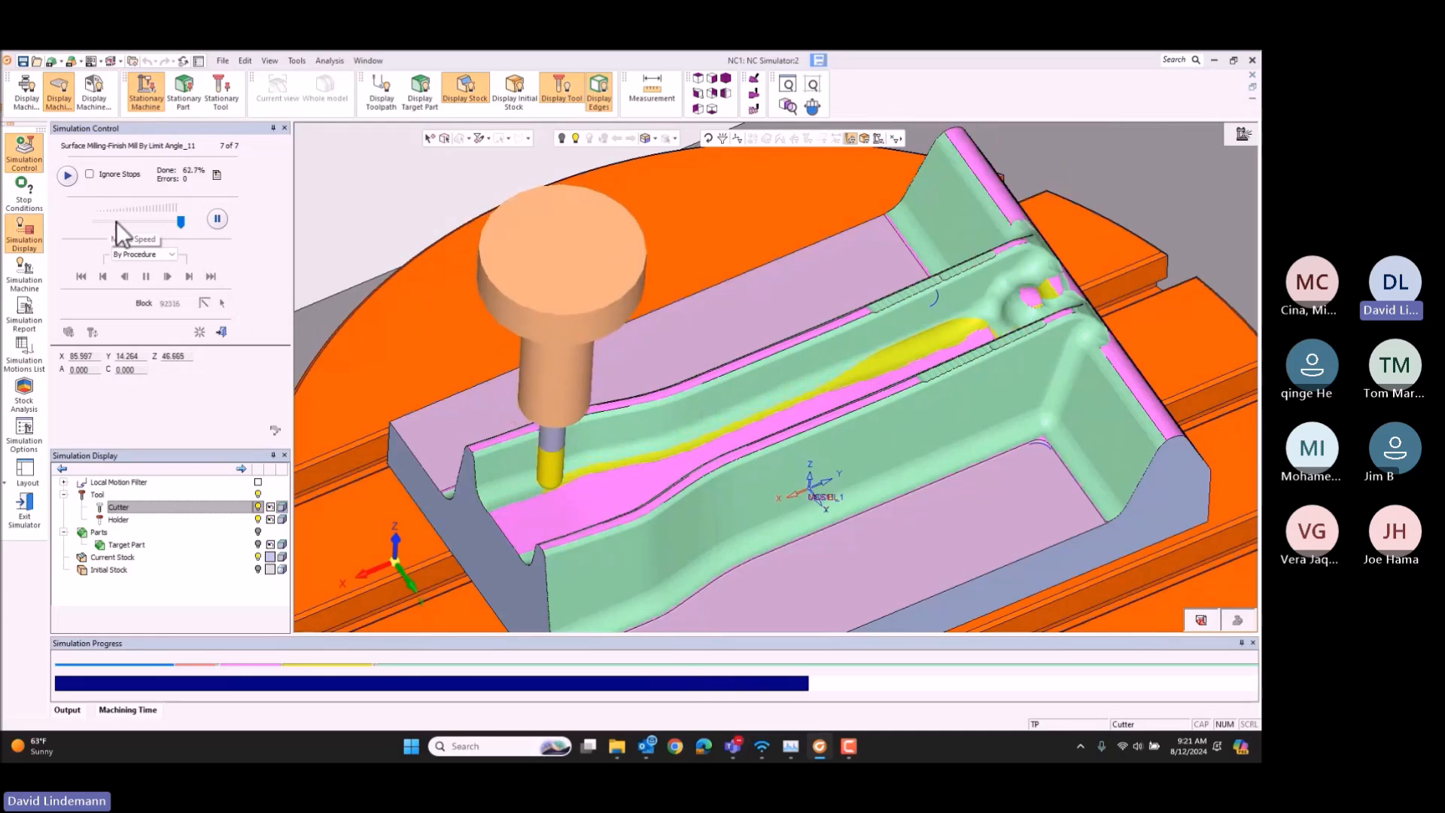
Step: Lower the simulation speed to a medium setting and examine the finishing of the die's sloped outer end face
left_click(115, 221)
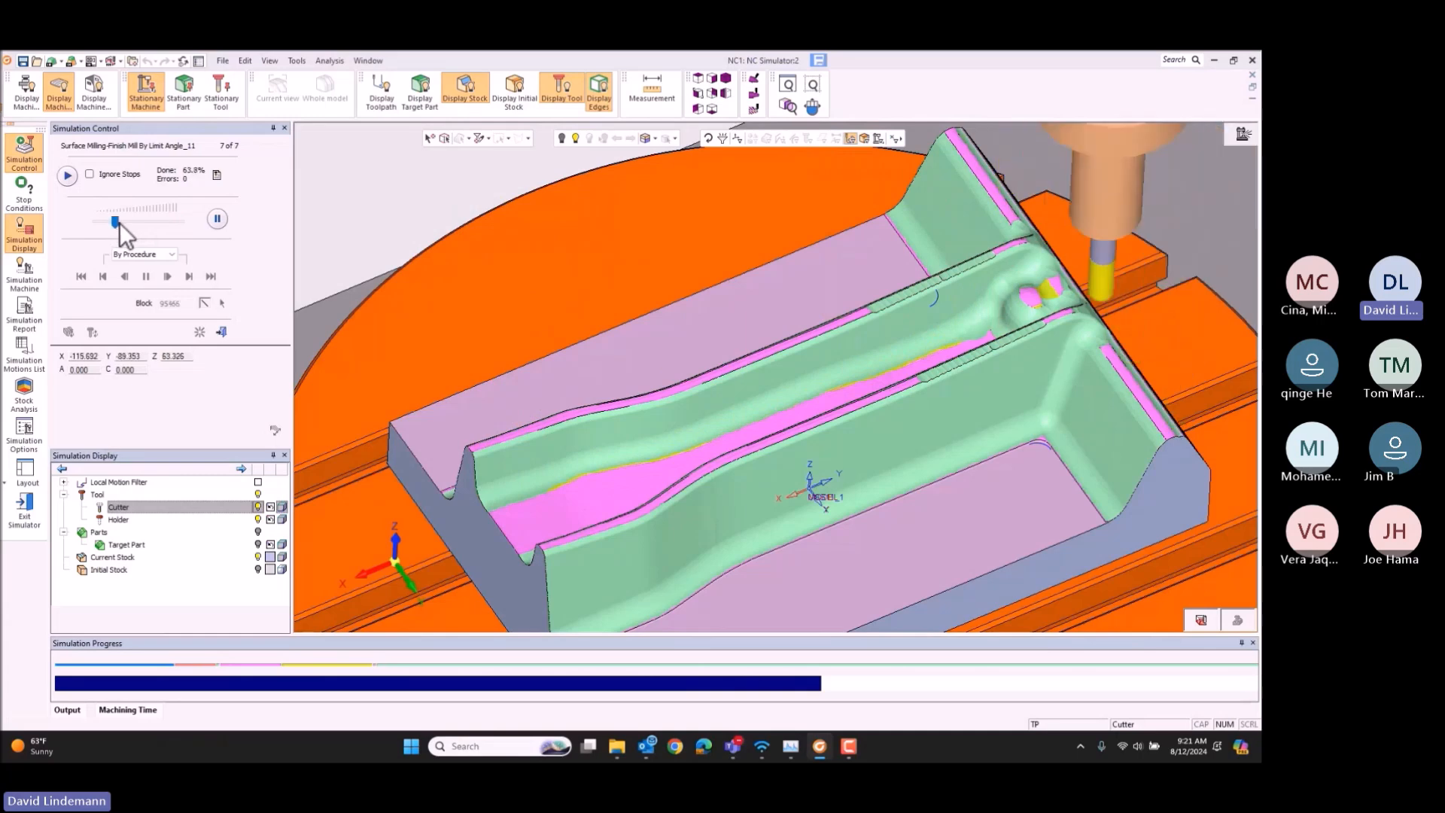
left_click_drag(116, 221, 143, 221)
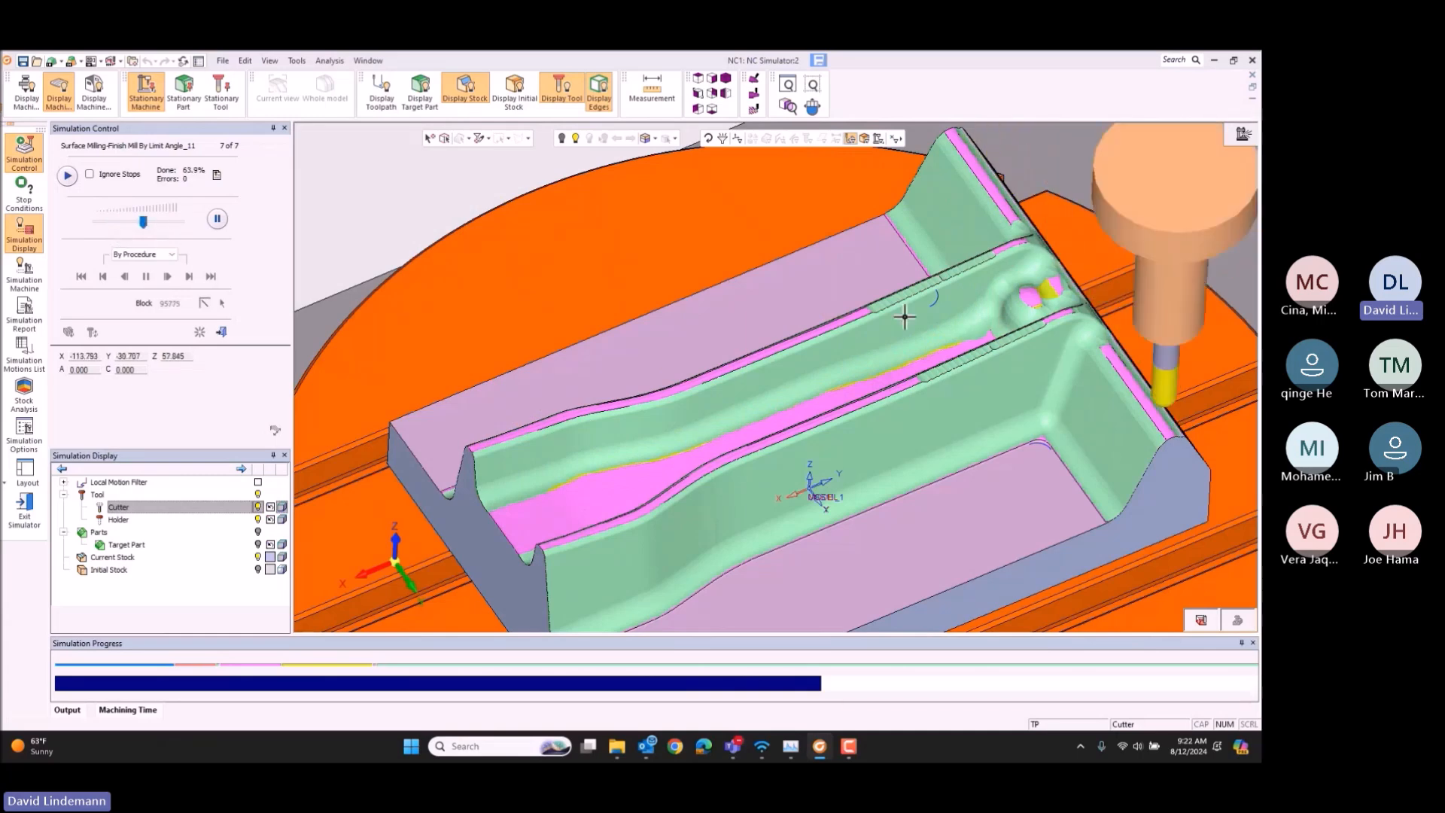
scroll(906, 300, "down", 5)
middle_click_drag(902, 302, 855, 325)
scroll(813, 287, "up", 2)
scroll(855, 327, "up", 2)
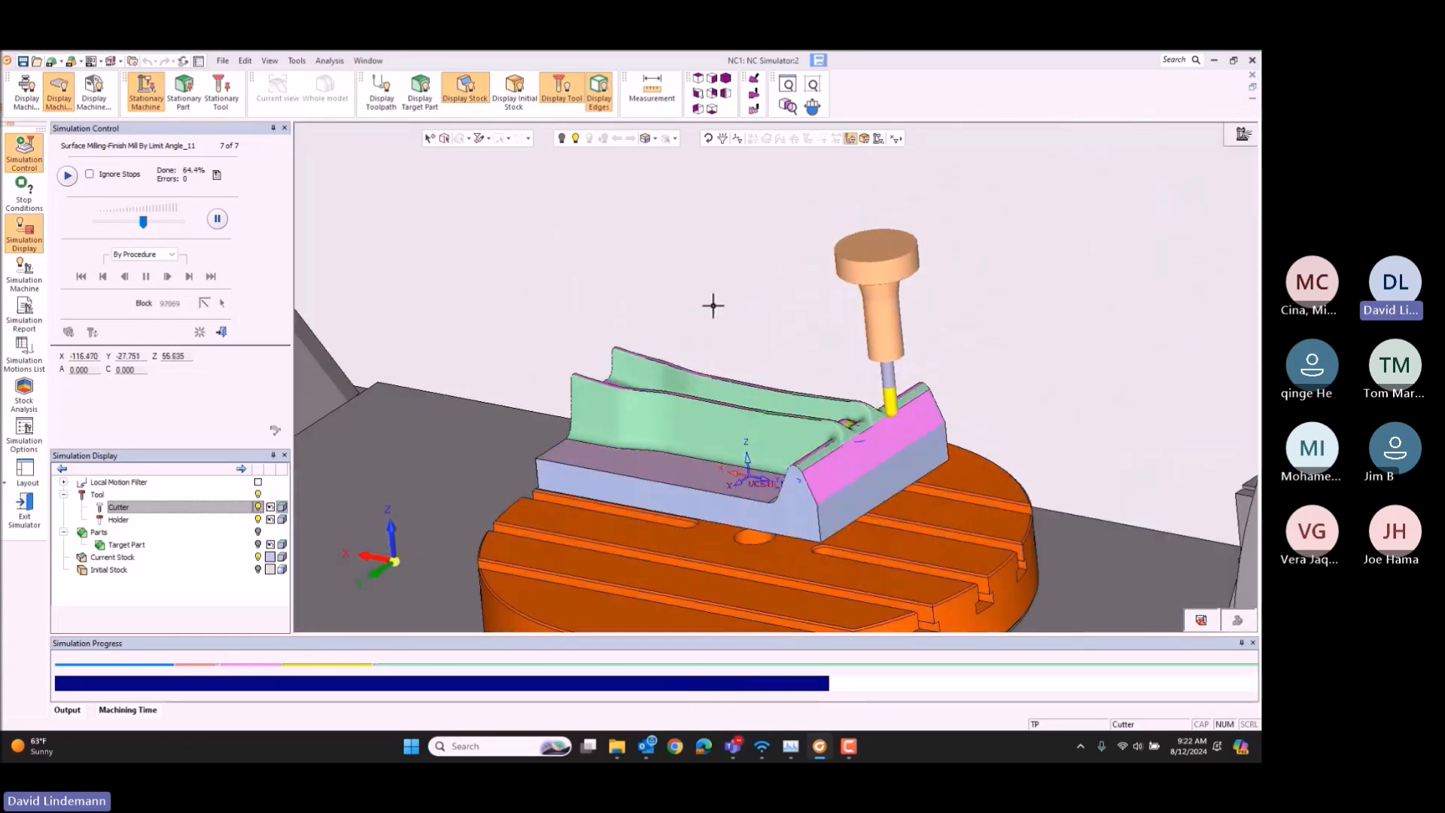
Step: Raise the simulation speed slightly and follow the finishing of the central channel and end pocket from above and in isometric view
left_click_drag(143, 221, 162, 221)
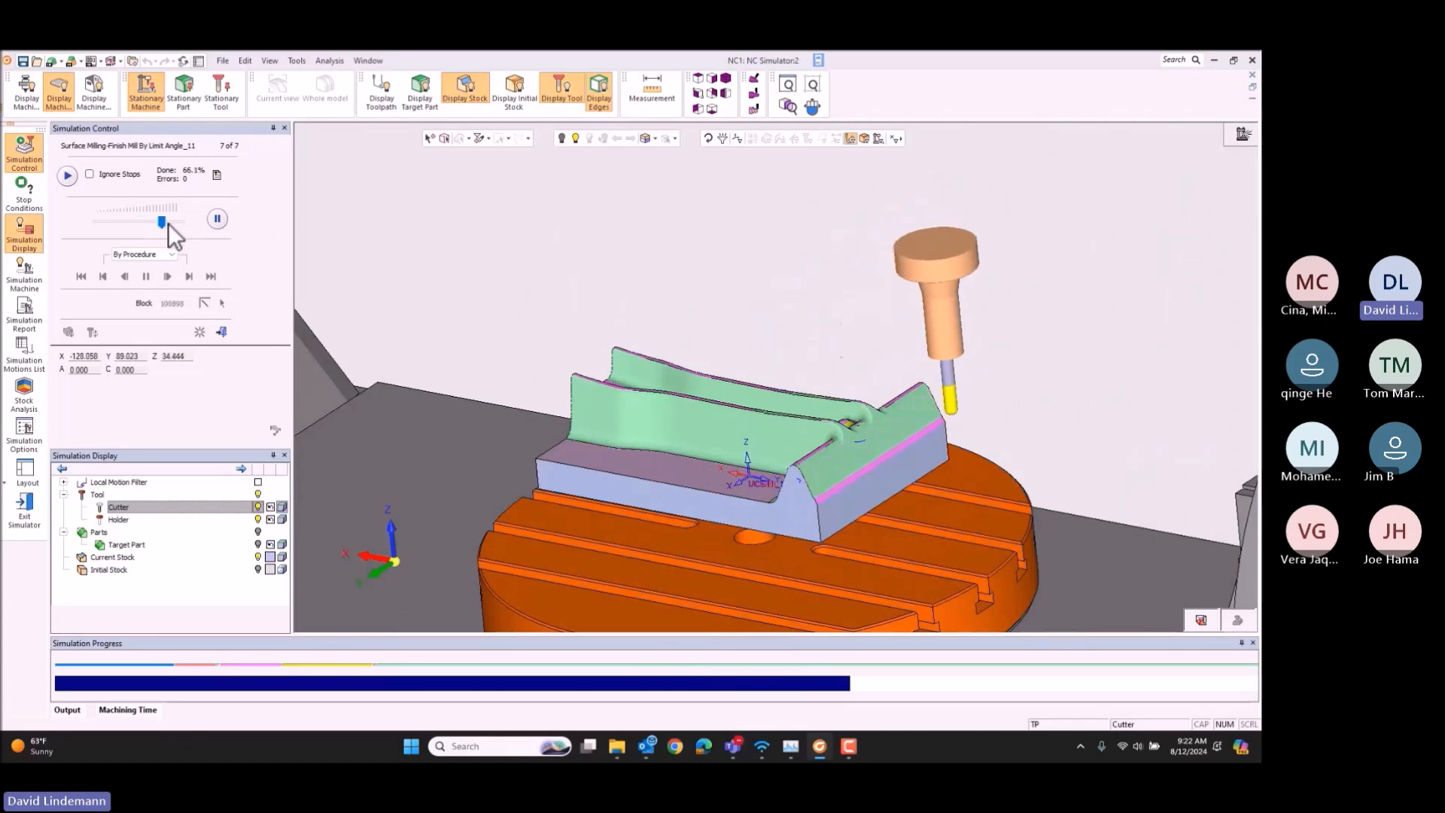
middle_click_drag(635, 346, 741, 412)
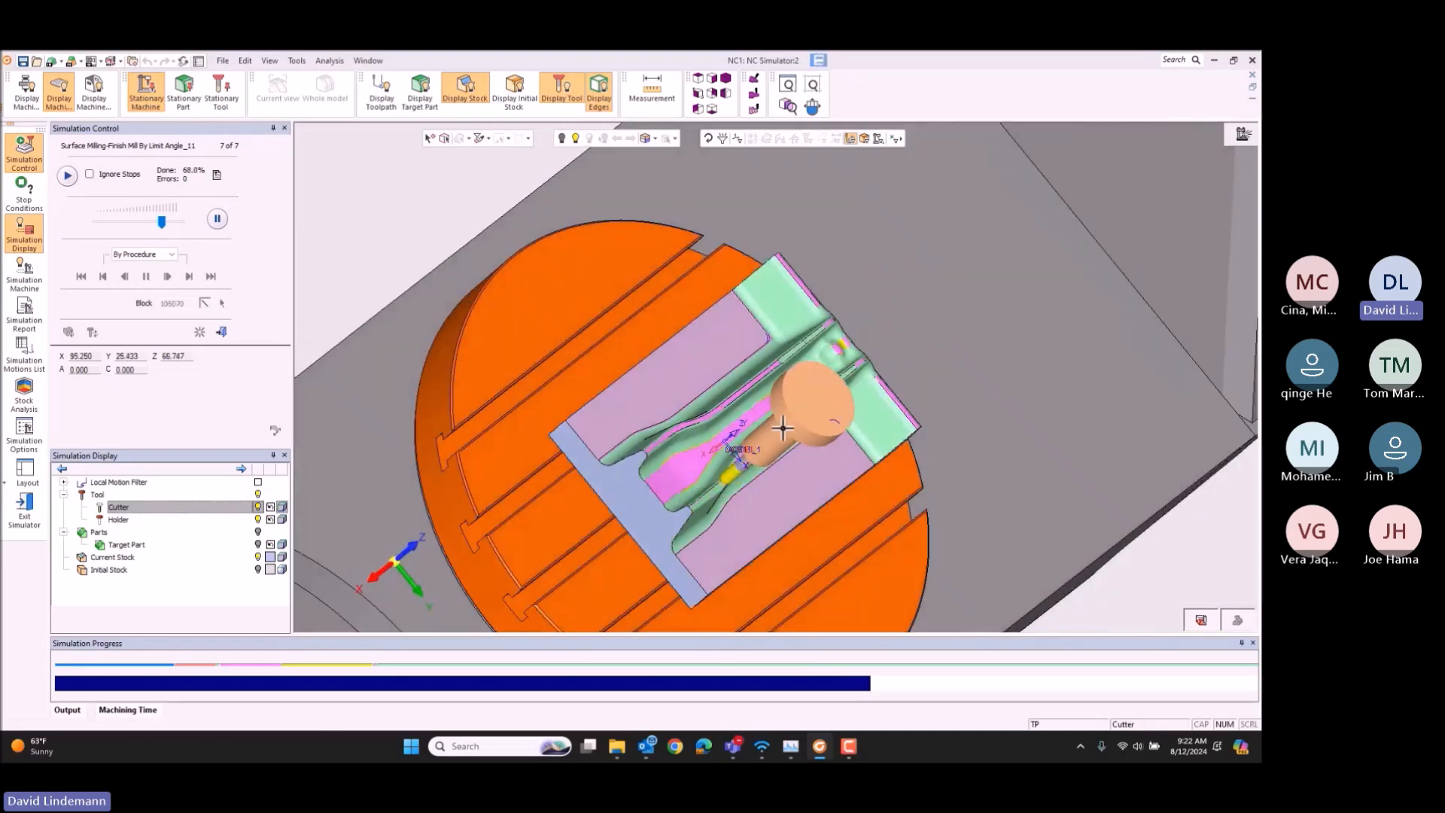
middle_click_drag(783, 428, 751, 397)
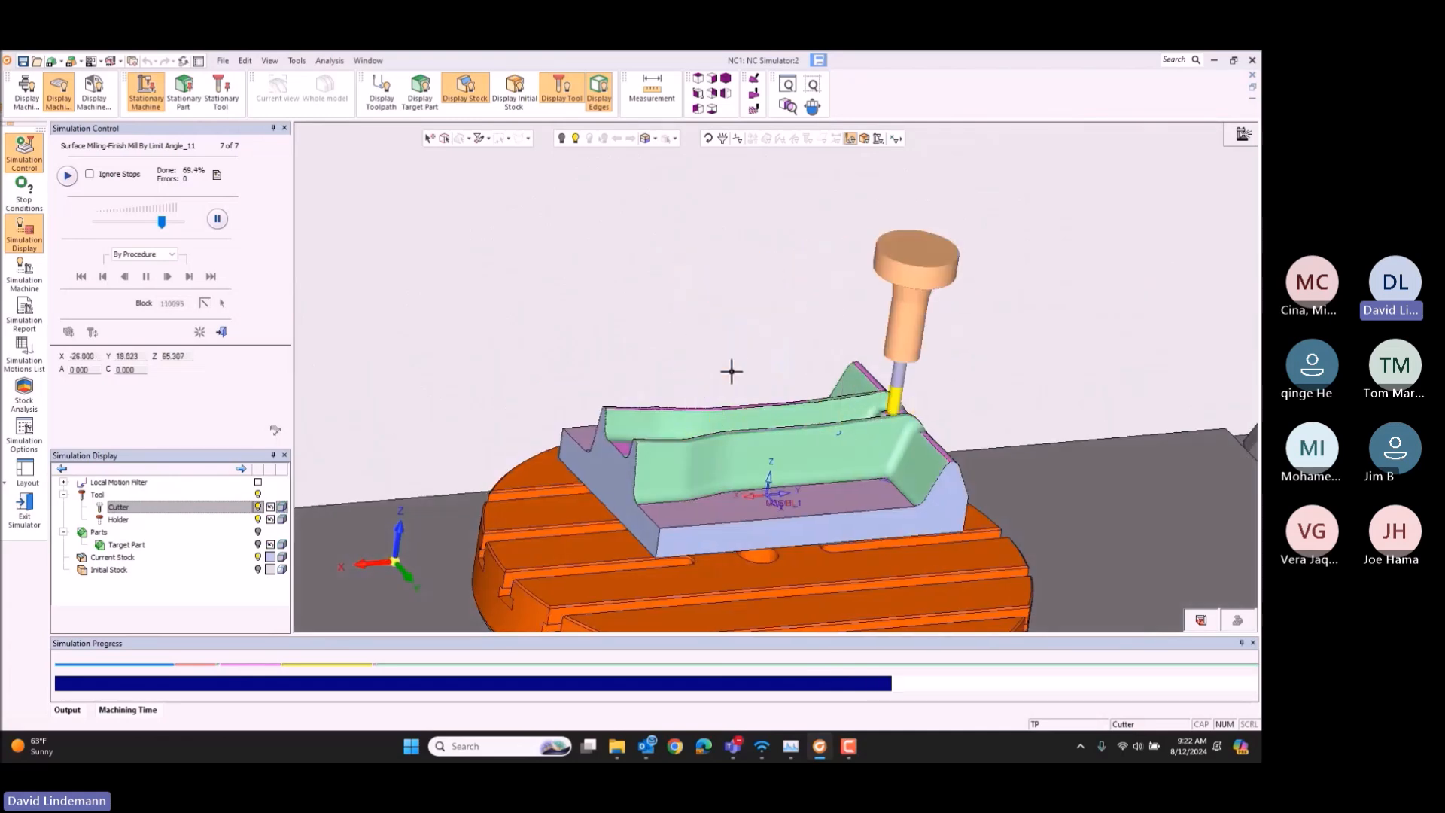
left_click(726, 79)
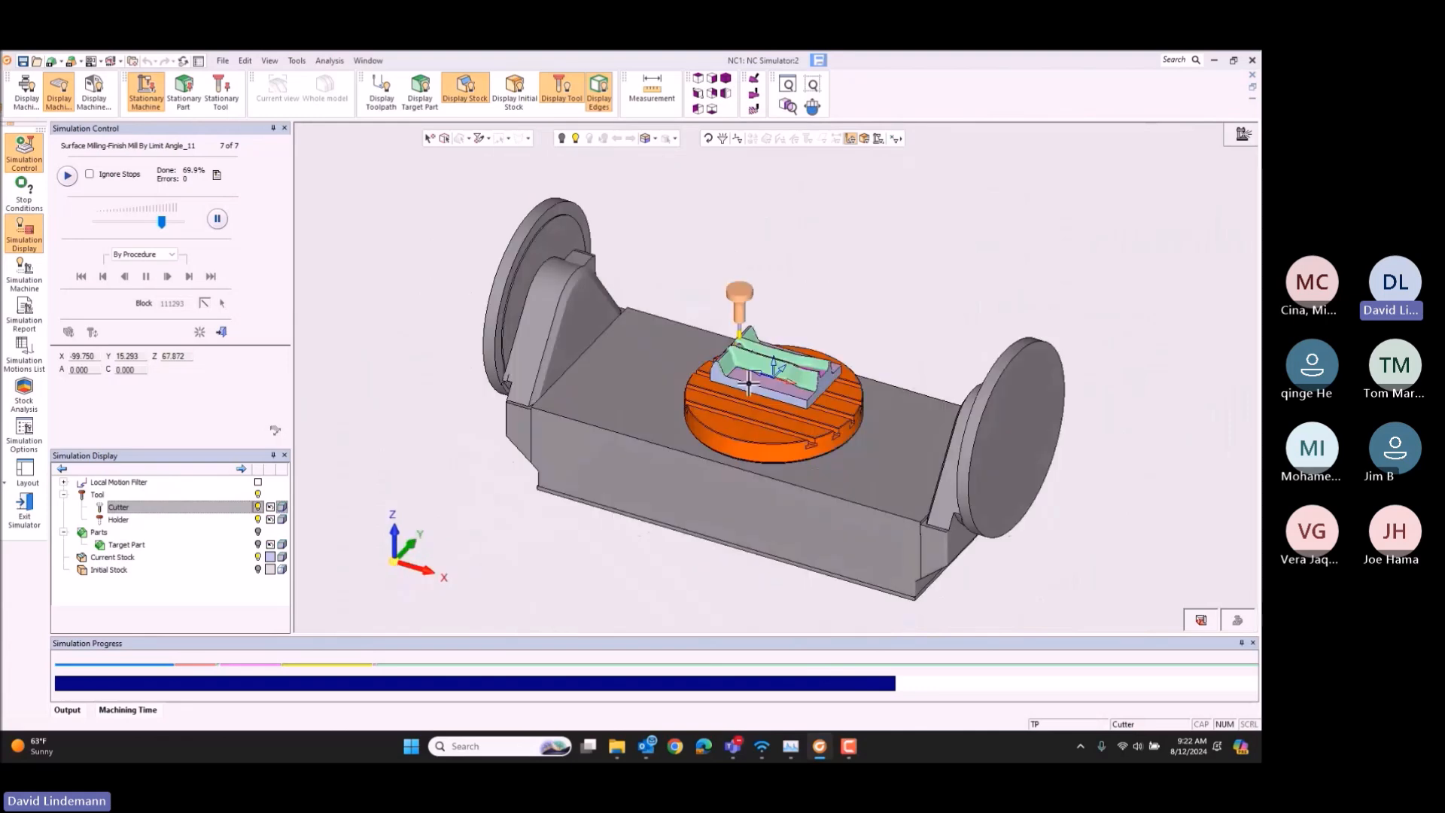
scroll(754, 342, "up", 7)
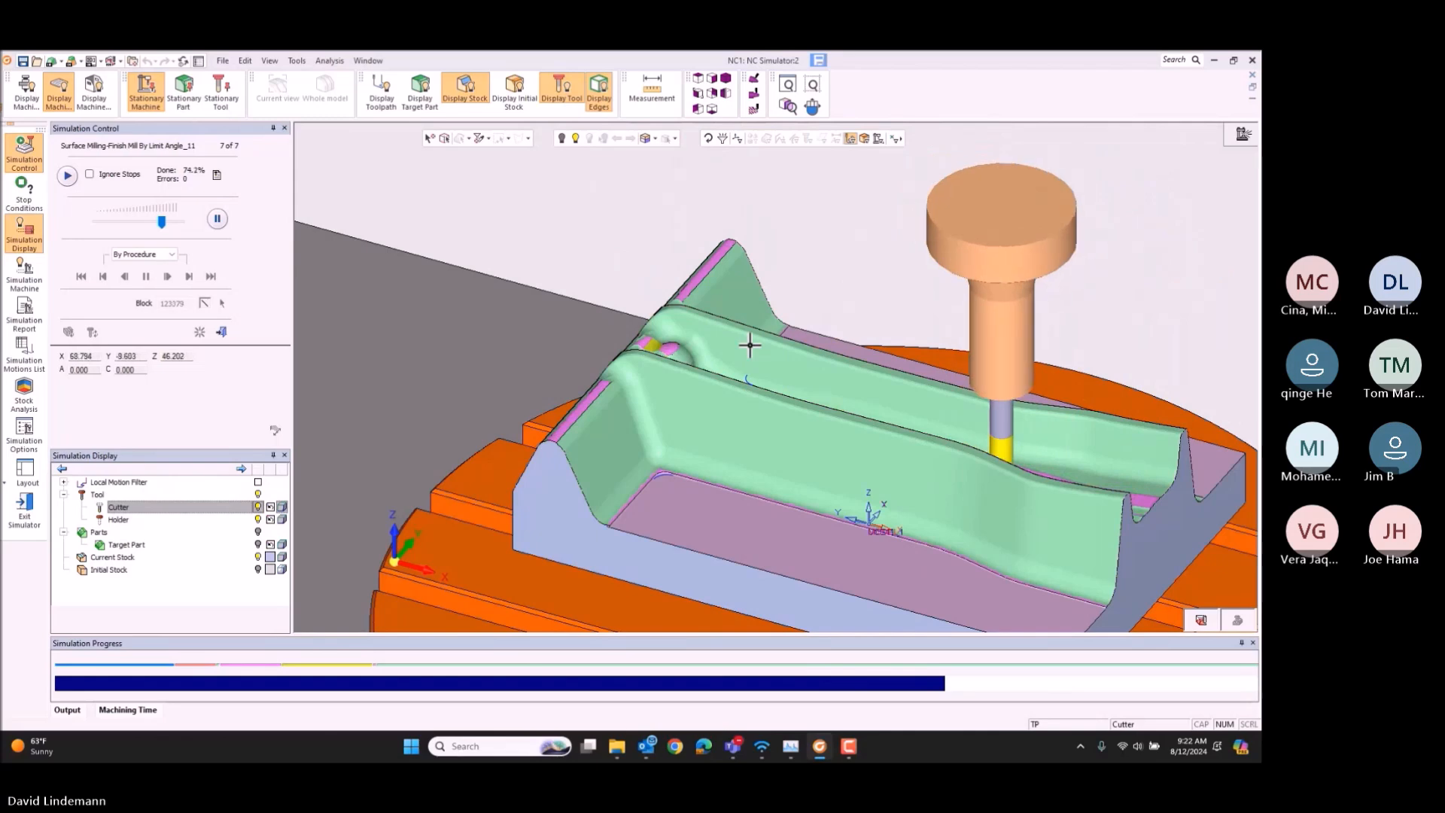
middle_click_drag(826, 353, 833, 393)
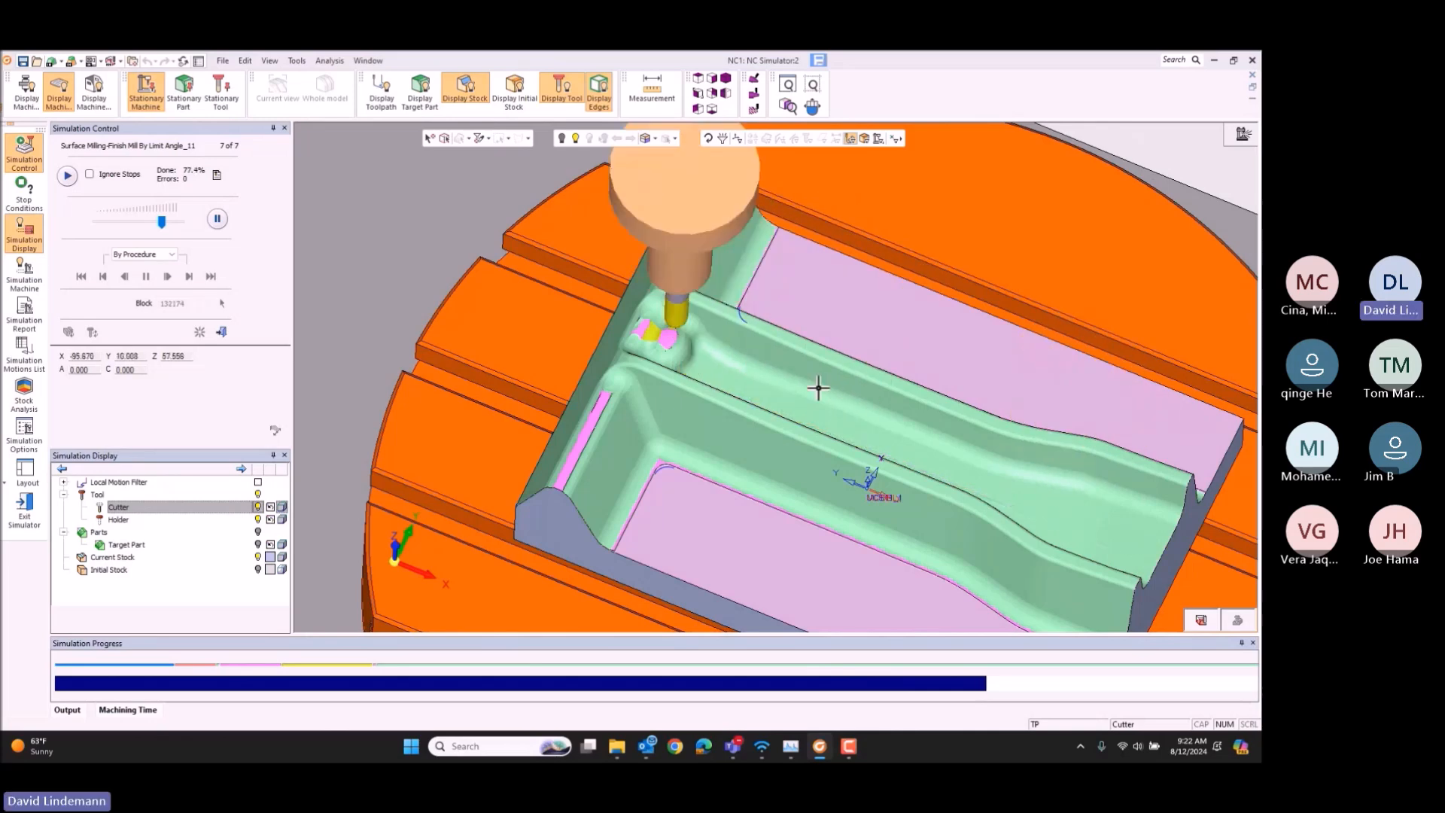
mouse_move(822, 371)
middle_mouse_down()
mouse_move(800, 377)
mouse_move(802, 359)
middle_mouse_up()
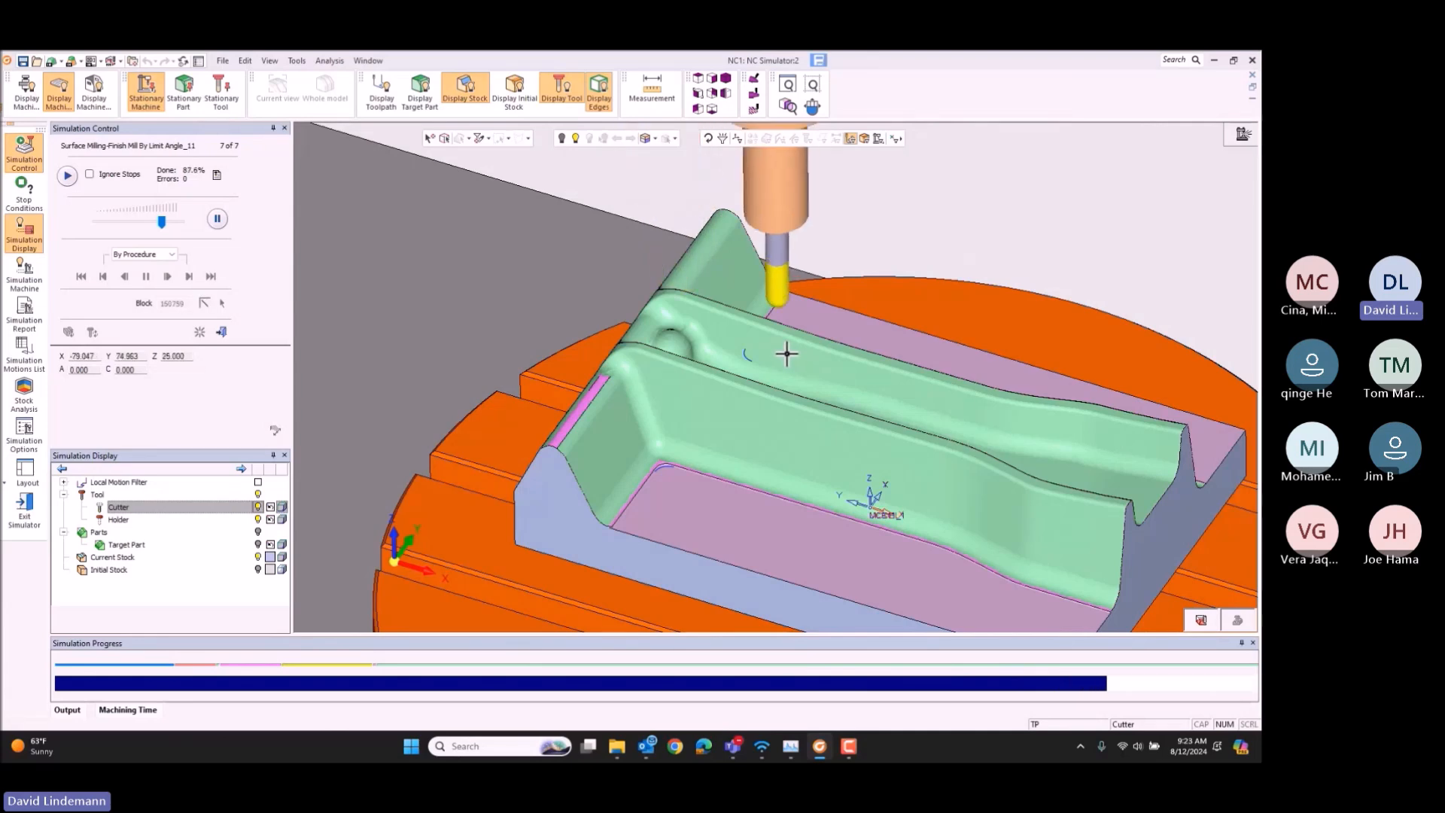
Step: Examine the fillet and corner at the edge of the die's flat floor up close while the finishing pass cuts them
middle_click_drag(807, 316, 632, 429)
scroll(728, 336, "up", 4)
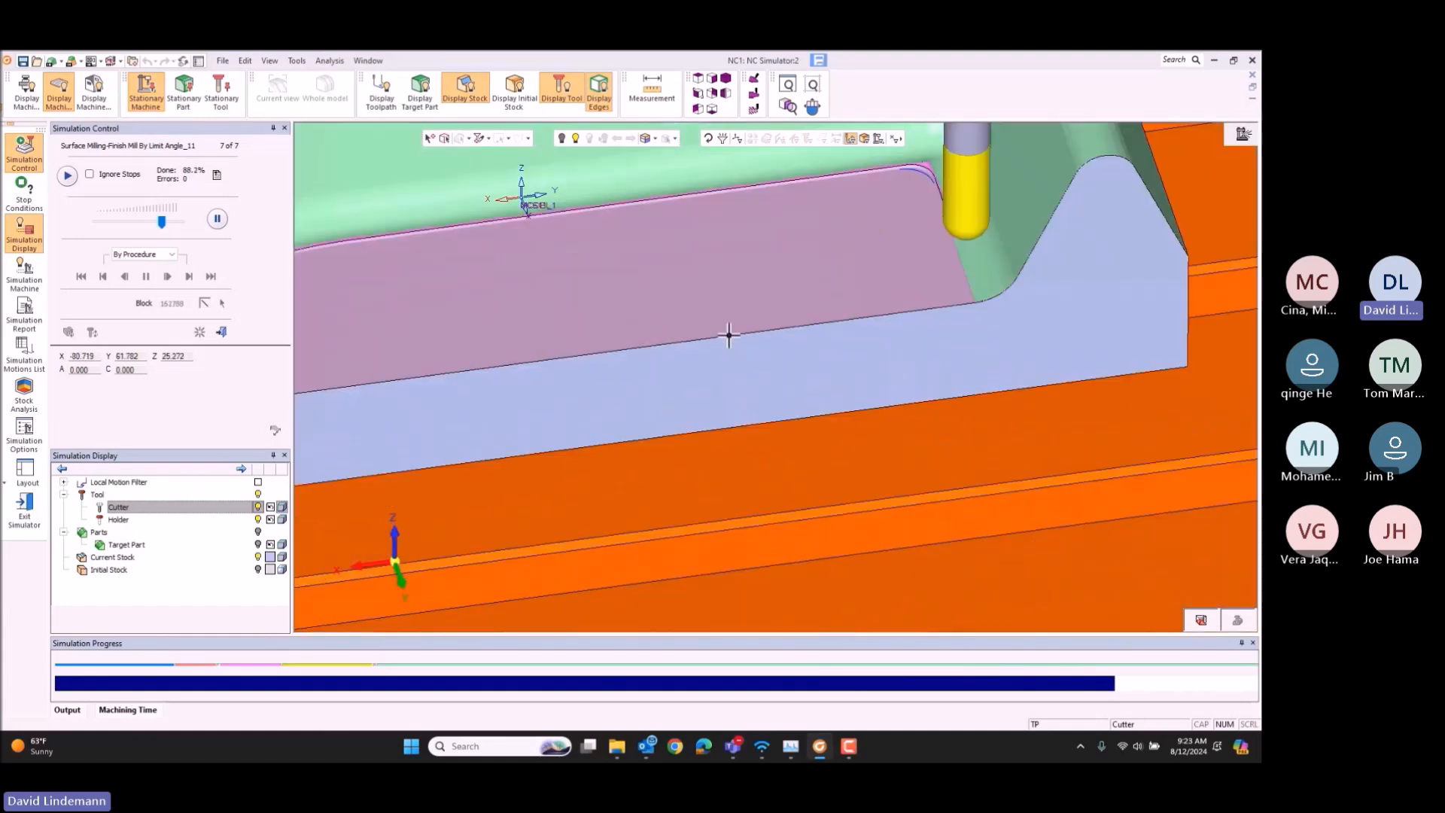
middle_click_drag(853, 284, 814, 353)
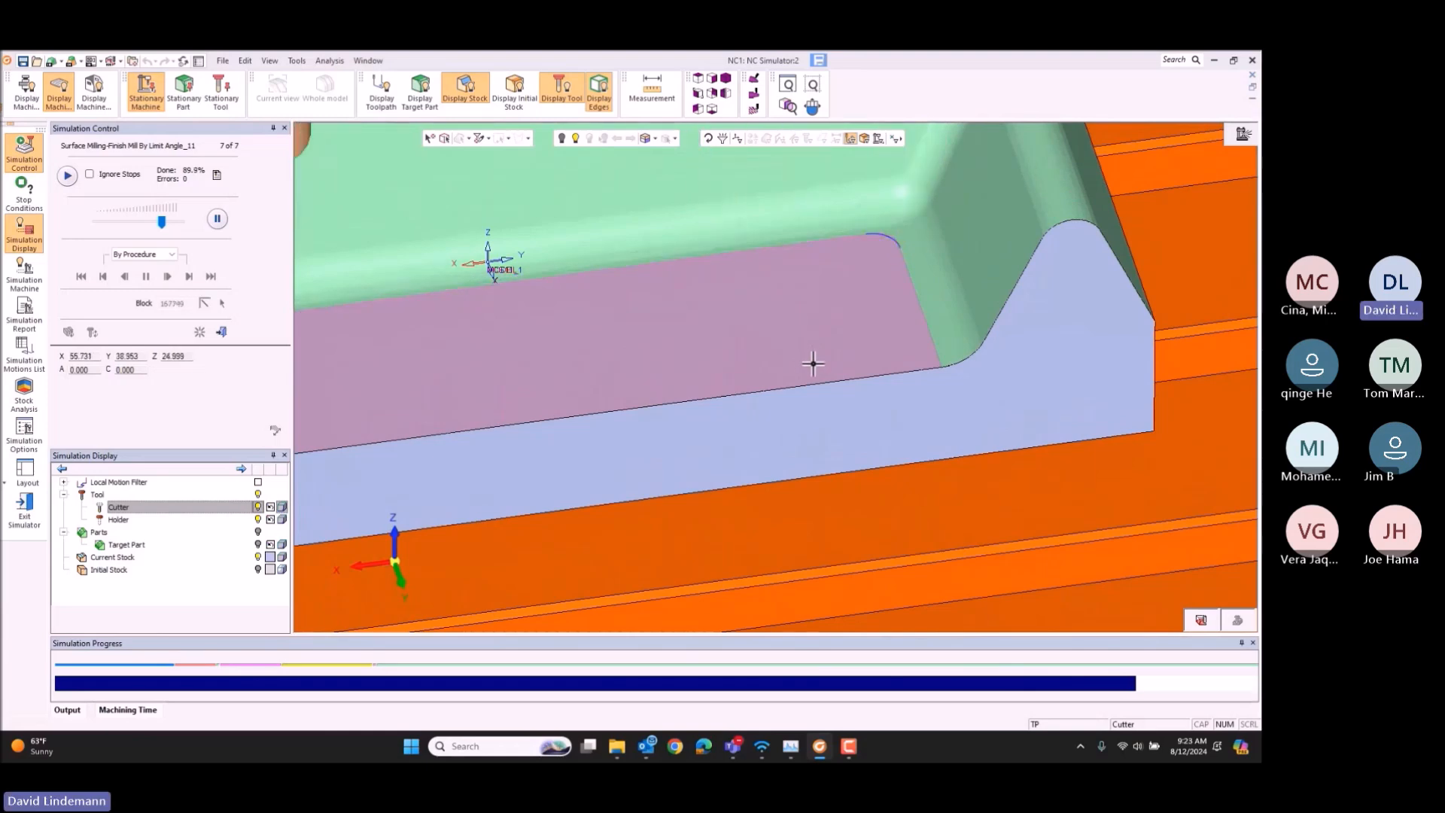
scroll(813, 363, "down", 5)
middle_click_drag(775, 380, 832, 413)
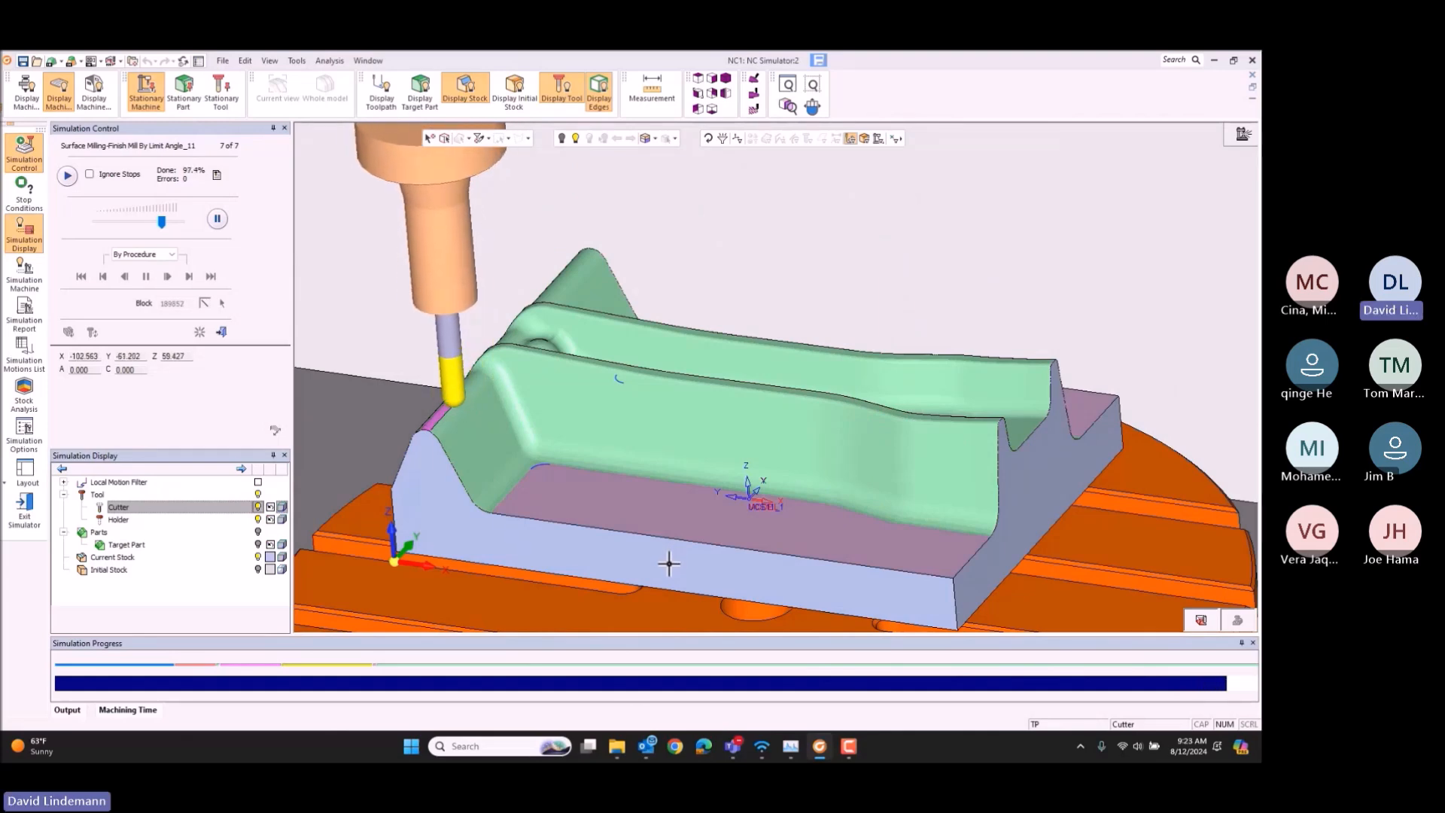
Step: Run a Stock Analysis on the fully simulated die, coloring the current stock by Deviation distance from Part, and examine the channel's open end closely
left_click(727, 81)
right_click(737, 263)
left_click(775, 294)
left_click_drag(677, 303, 863, 425)
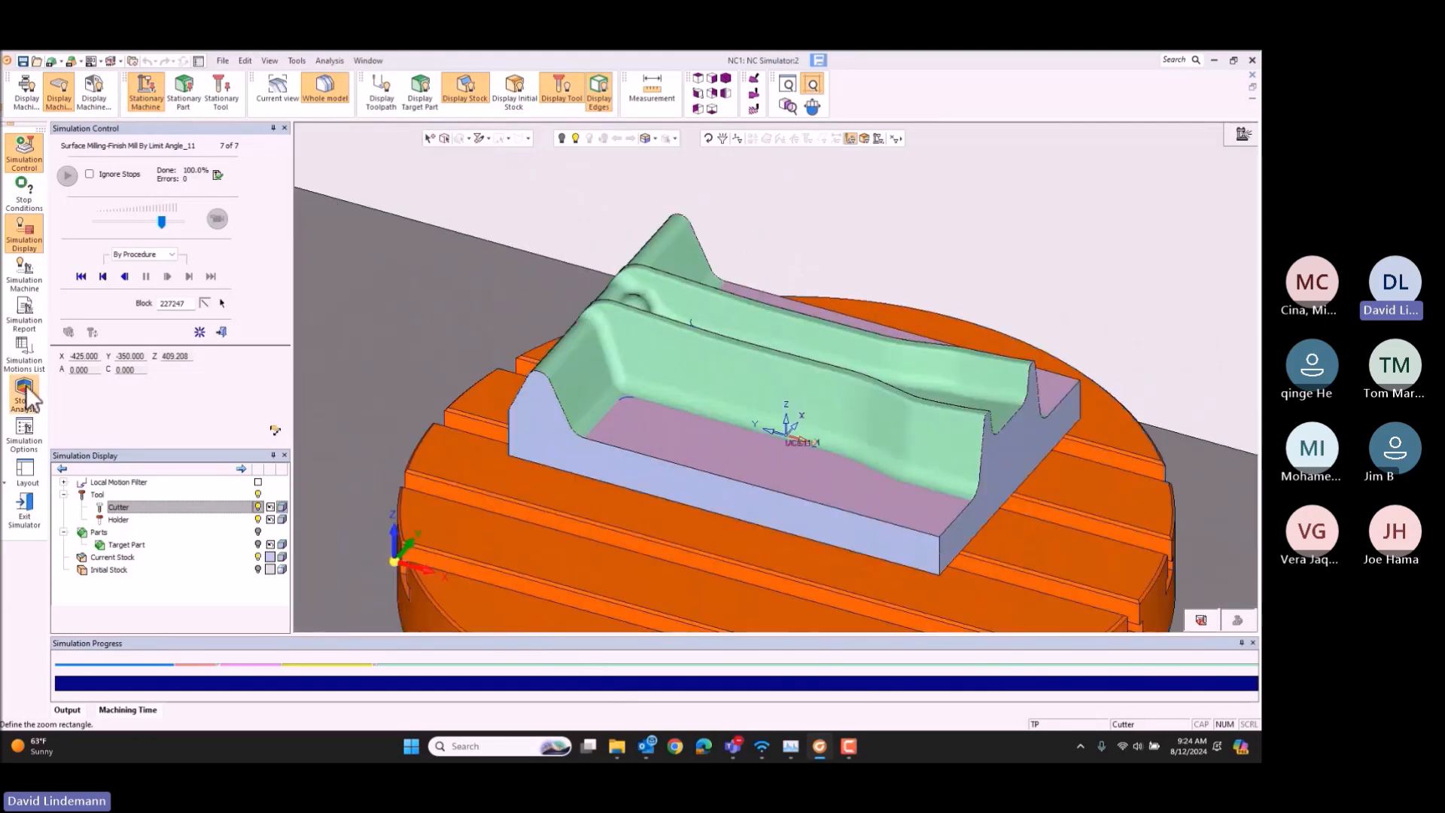
left_click(24, 386)
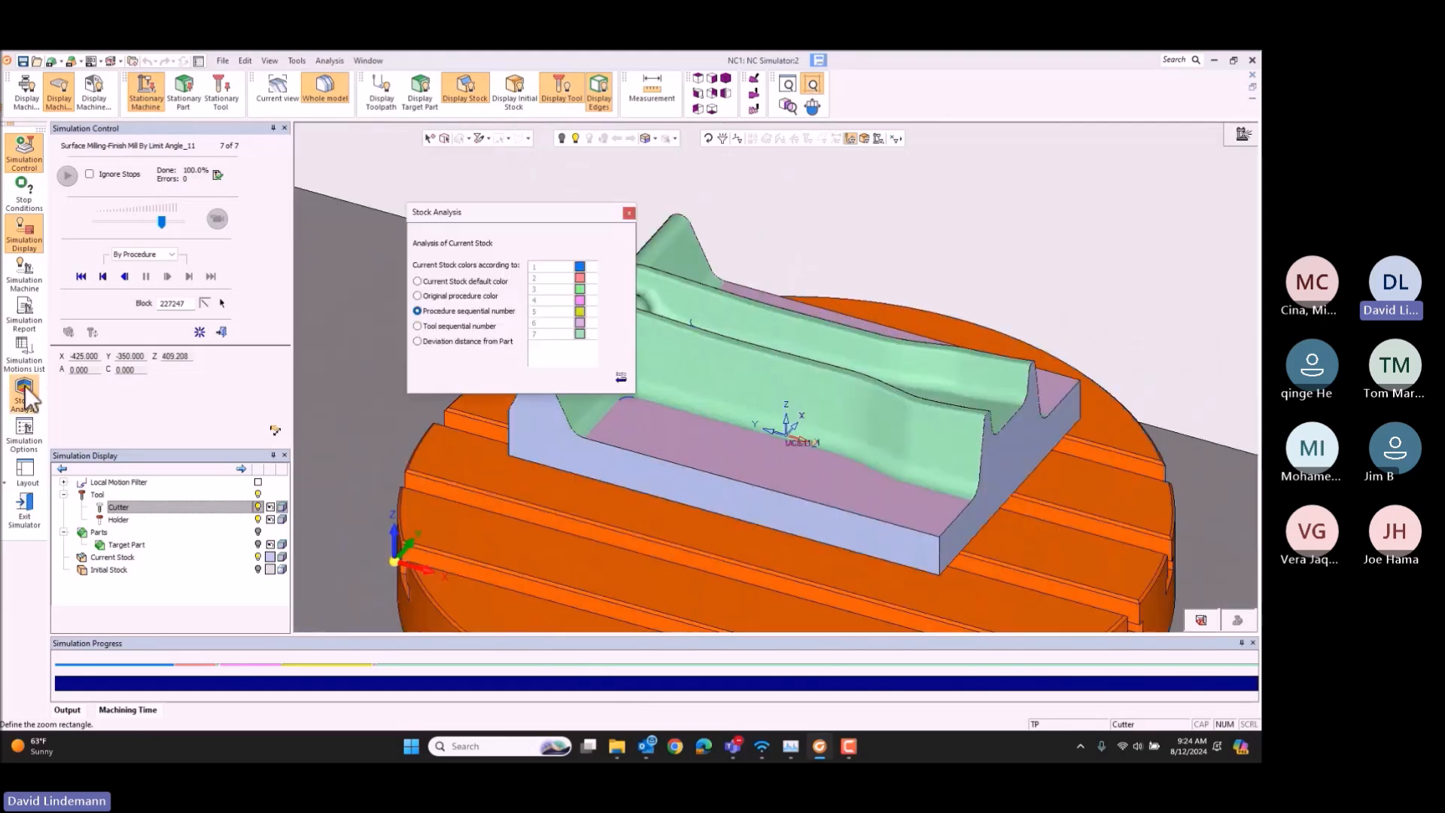
left_click(495, 344)
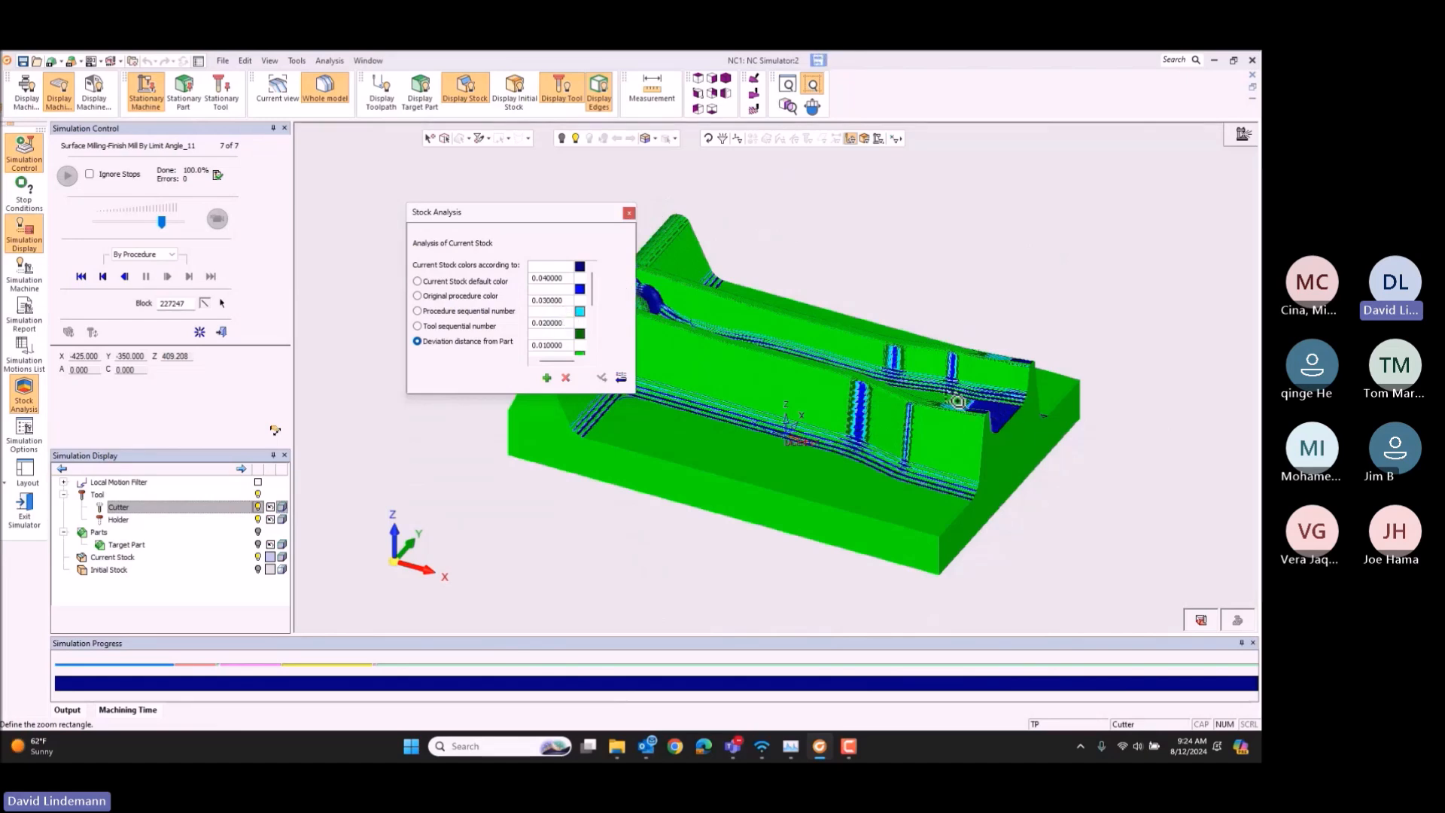
scroll(978, 309, "up", 5)
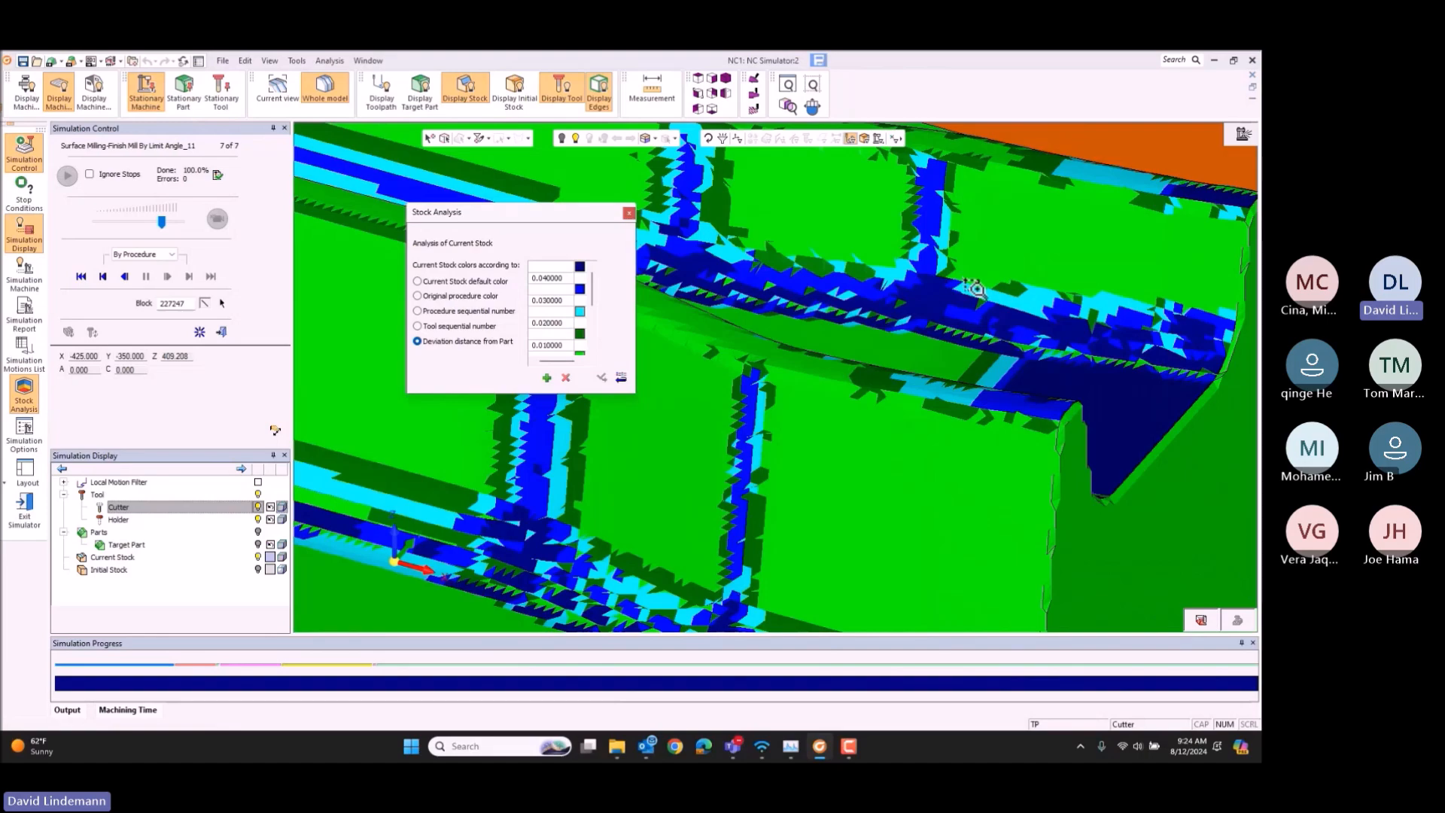
Step: Examine the deviation colors around the channel's open end and over the whole die in isometric view
middle_click_drag(1081, 393, 1008, 368)
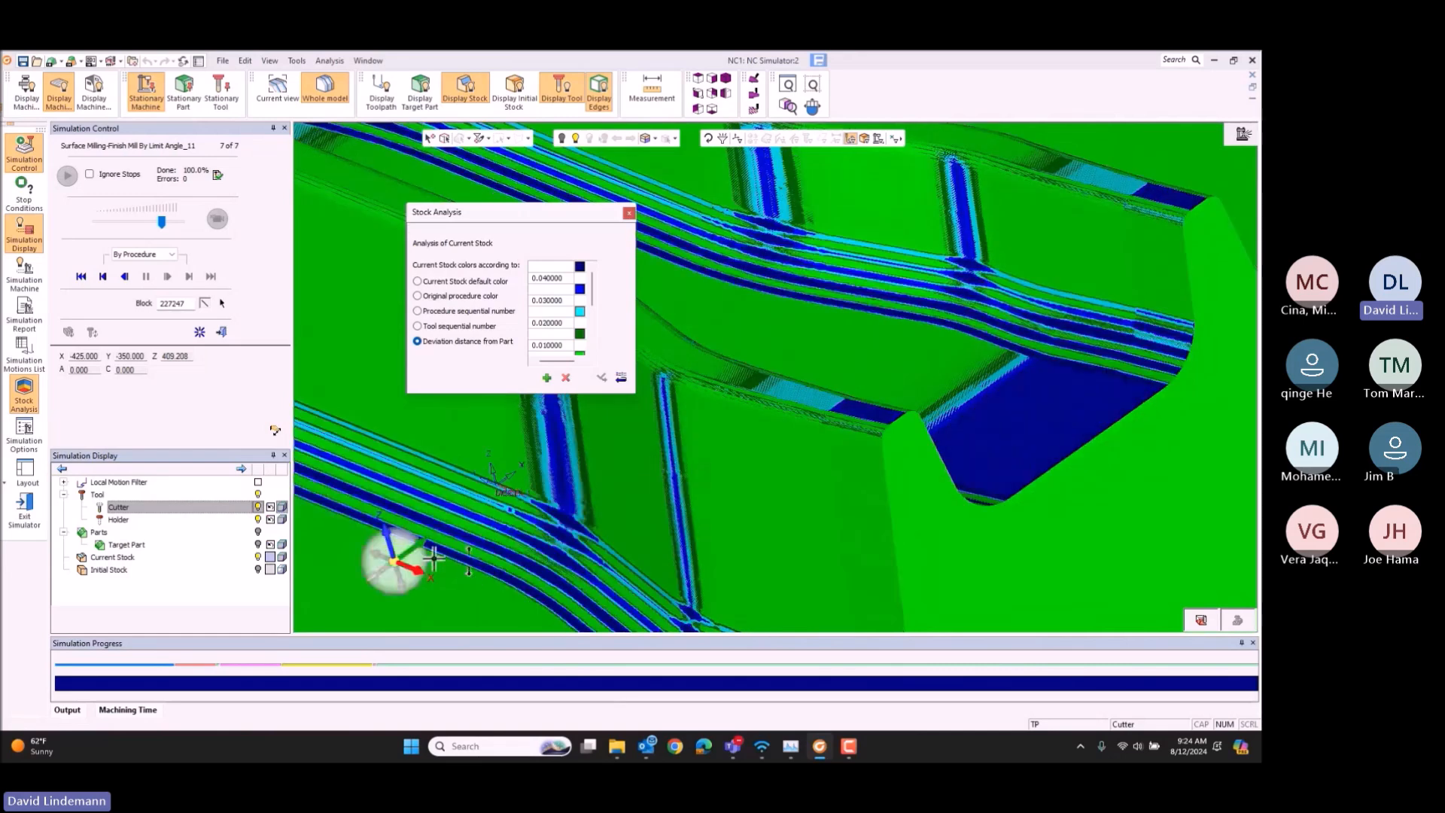
left_click(724, 89)
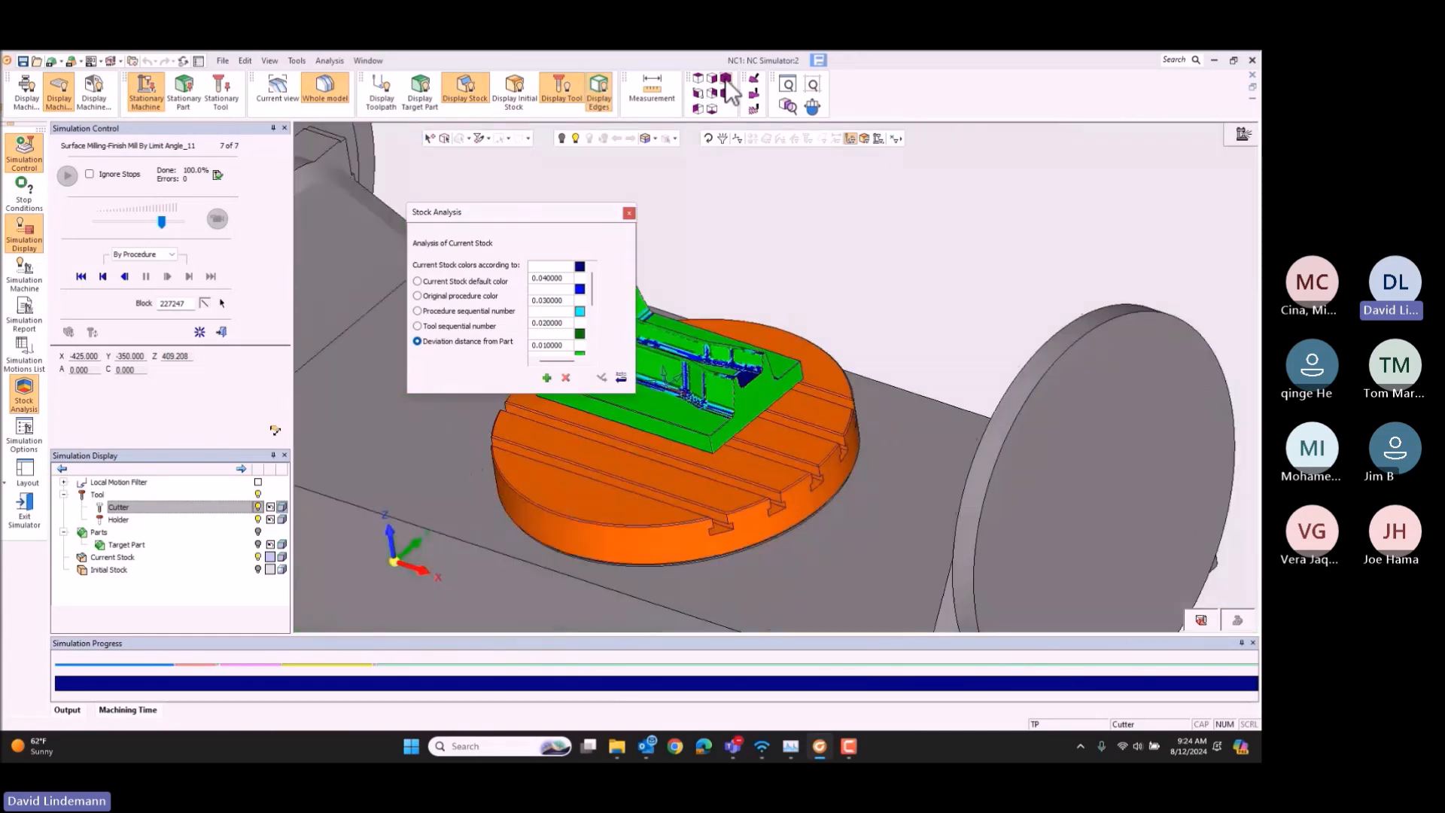
right_click_drag(754, 376, 744, 277, "ctrl")
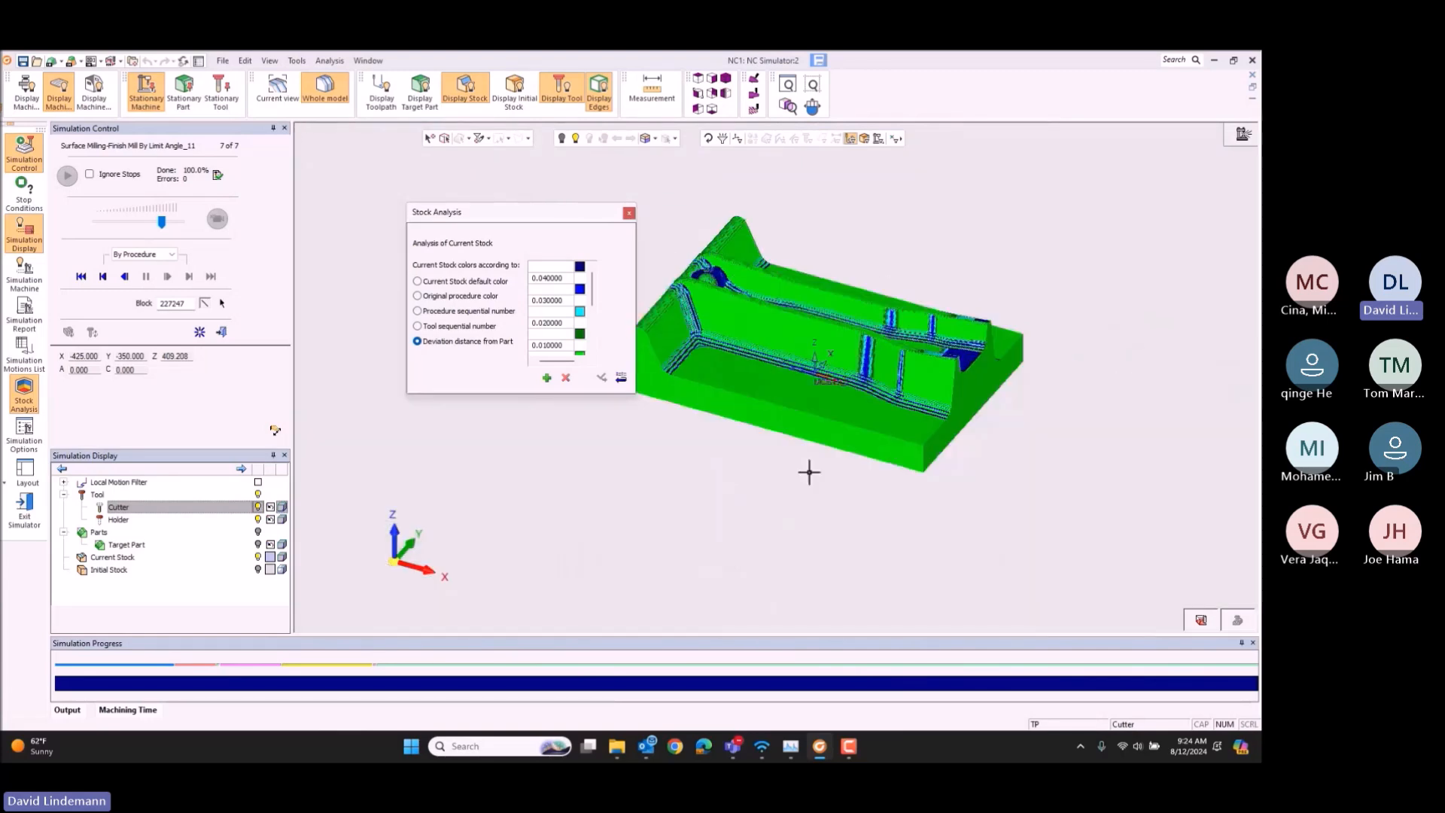
Step: Close the Stock Analysis and exit the machining simulator, accepting the loss of the stock removal calculations
left_click(25, 394)
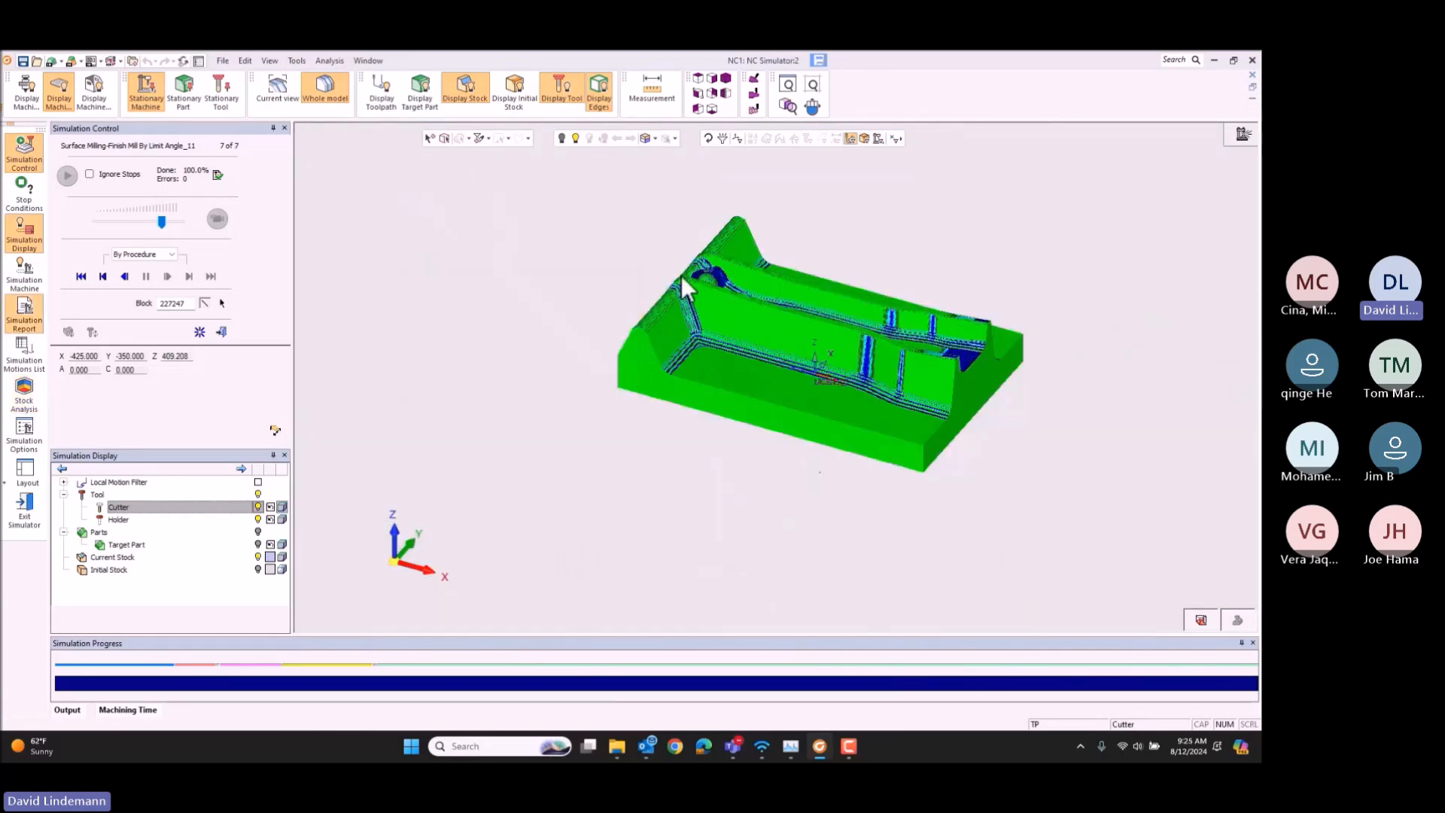
left_click(225, 332)
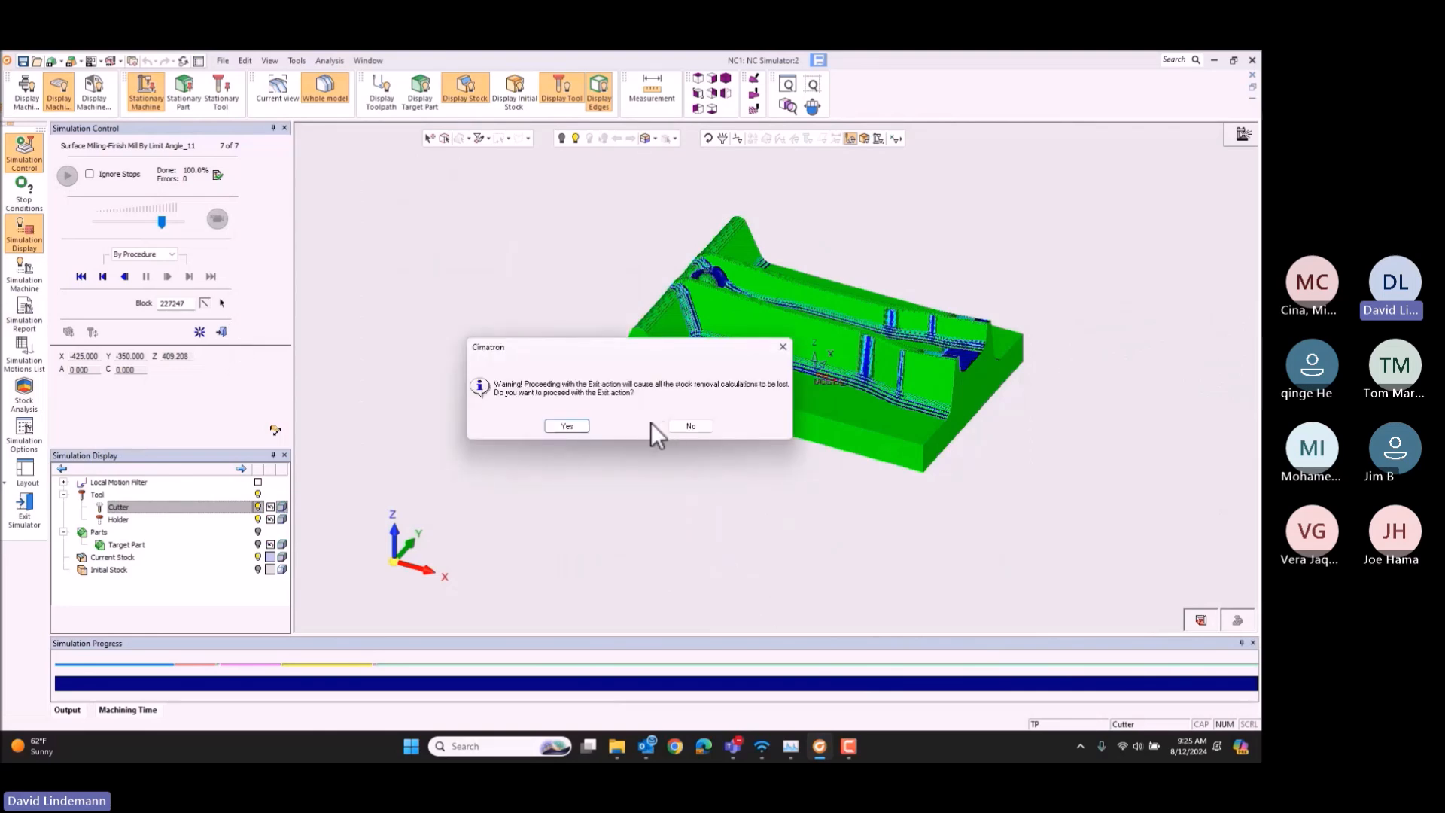
key("Return")
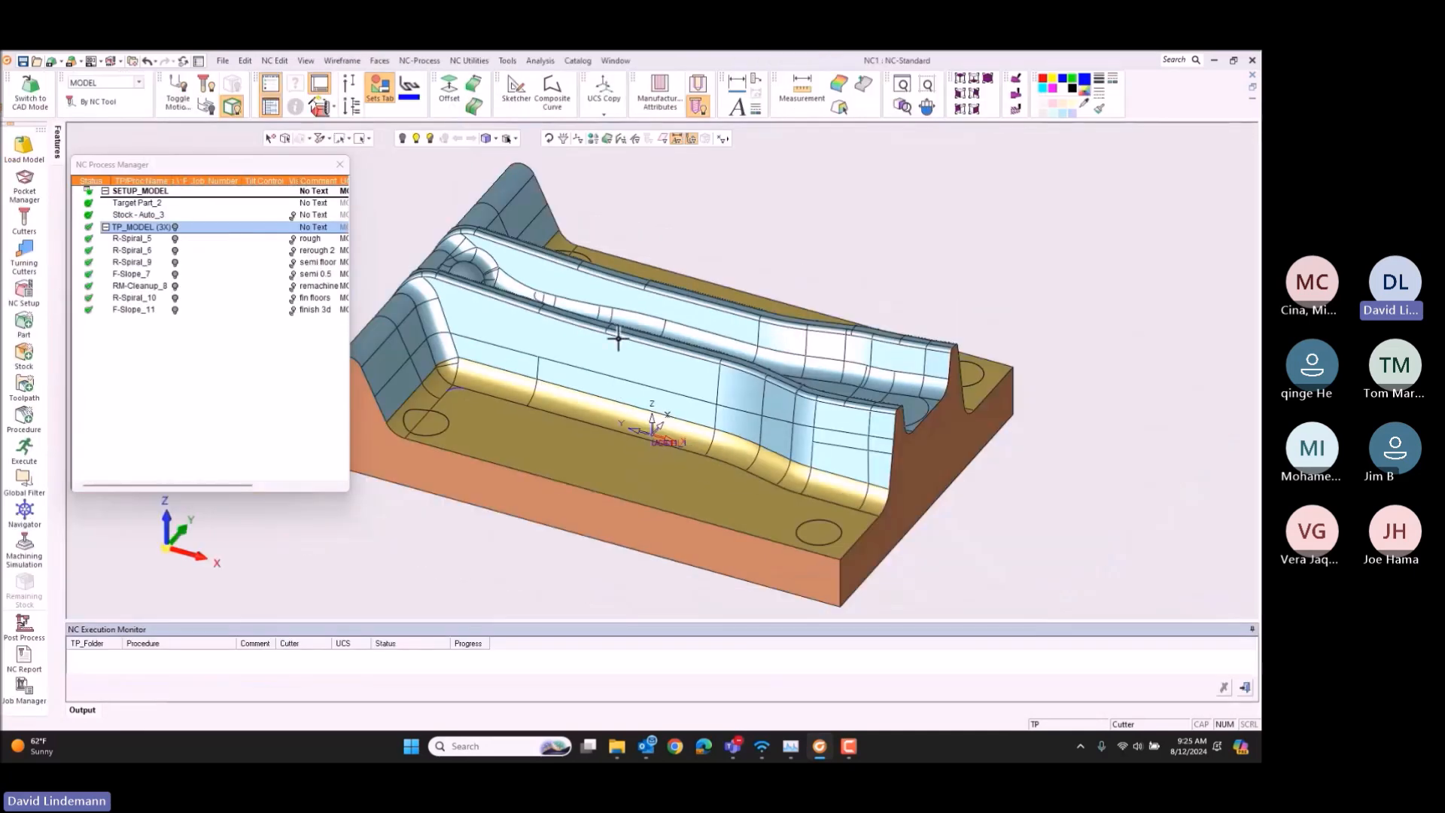
Step: Delete the SETUP_MODEL setup and the TP_MODEL toolpath folder with all their procedures
left_click(141, 193)
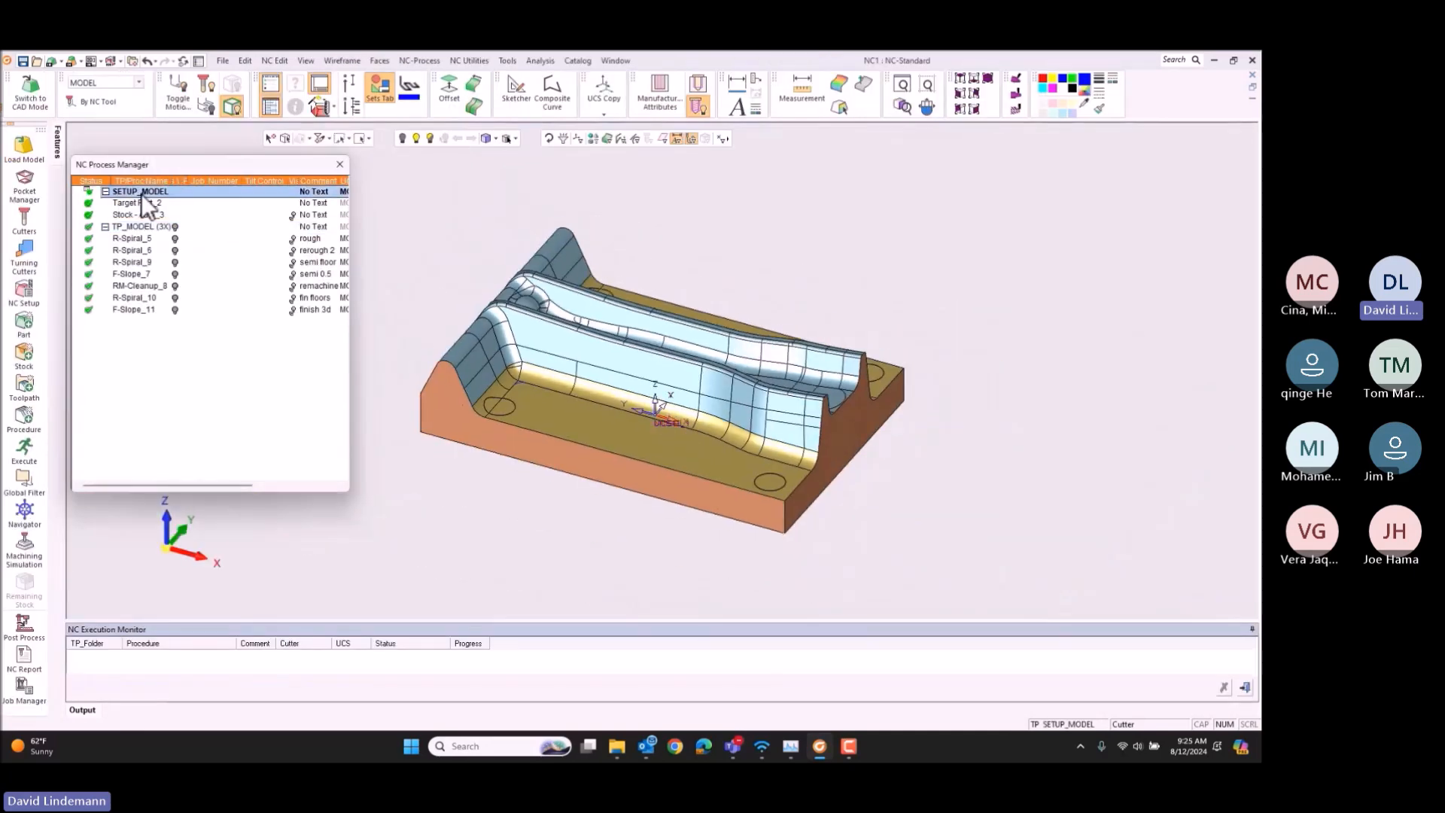
left_click(142, 227, "ctrl")
key("Delete")
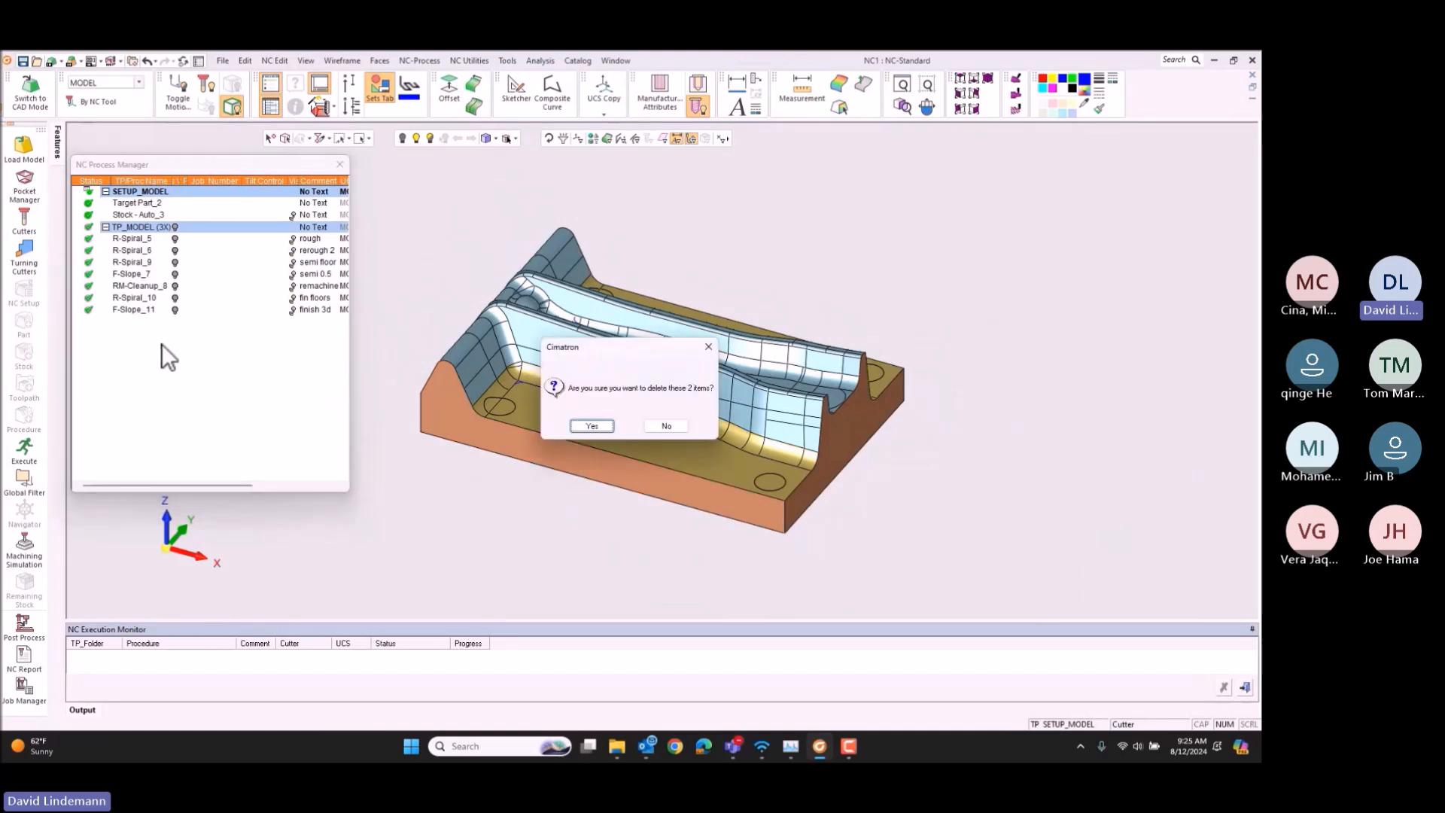
key("Return")
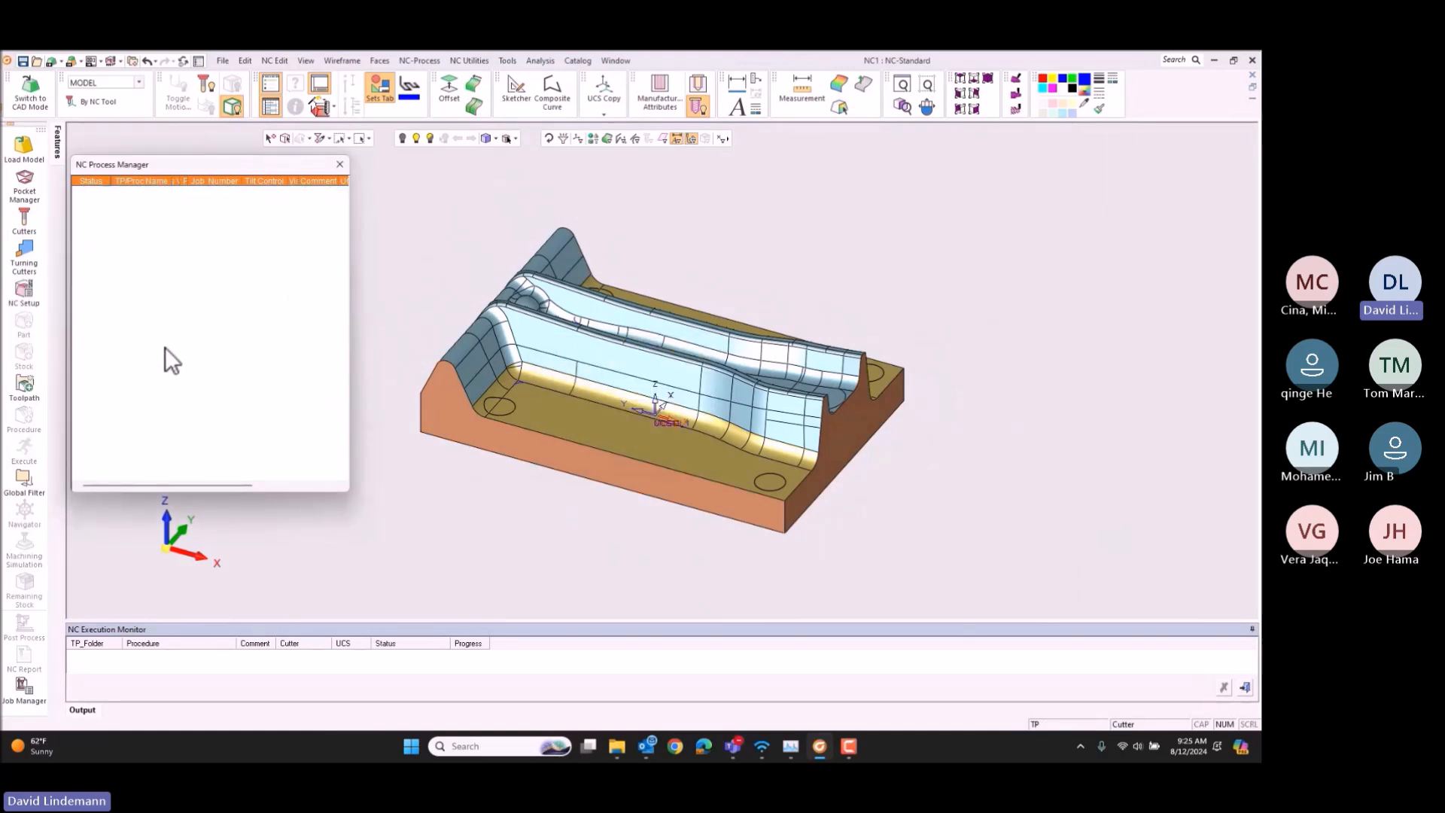
Step: Apply the NC template Die form-6x10.mtt from the 0-die forms templates folder to the die
right_click(116, 219)
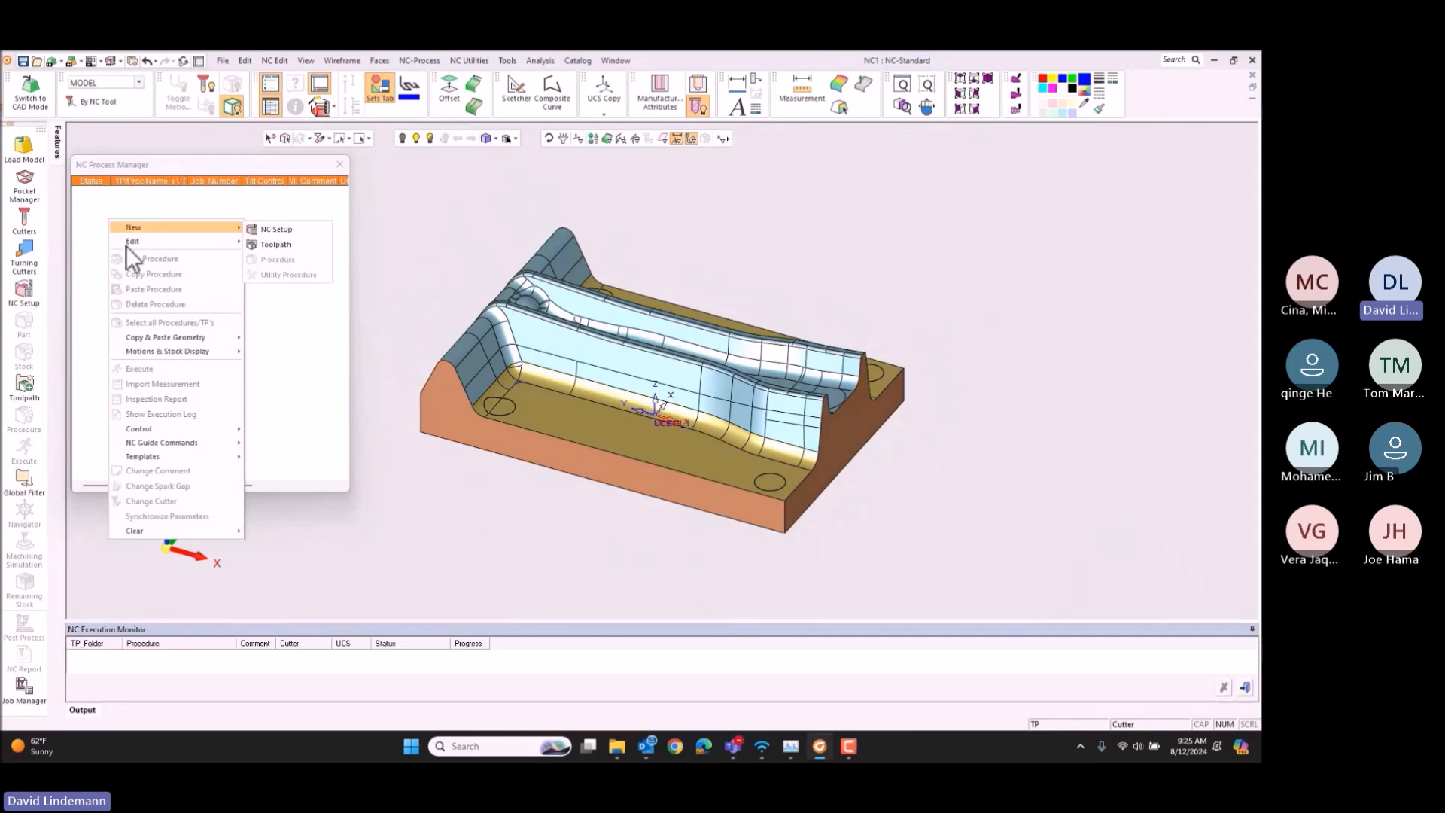
mouse_move(151, 454)
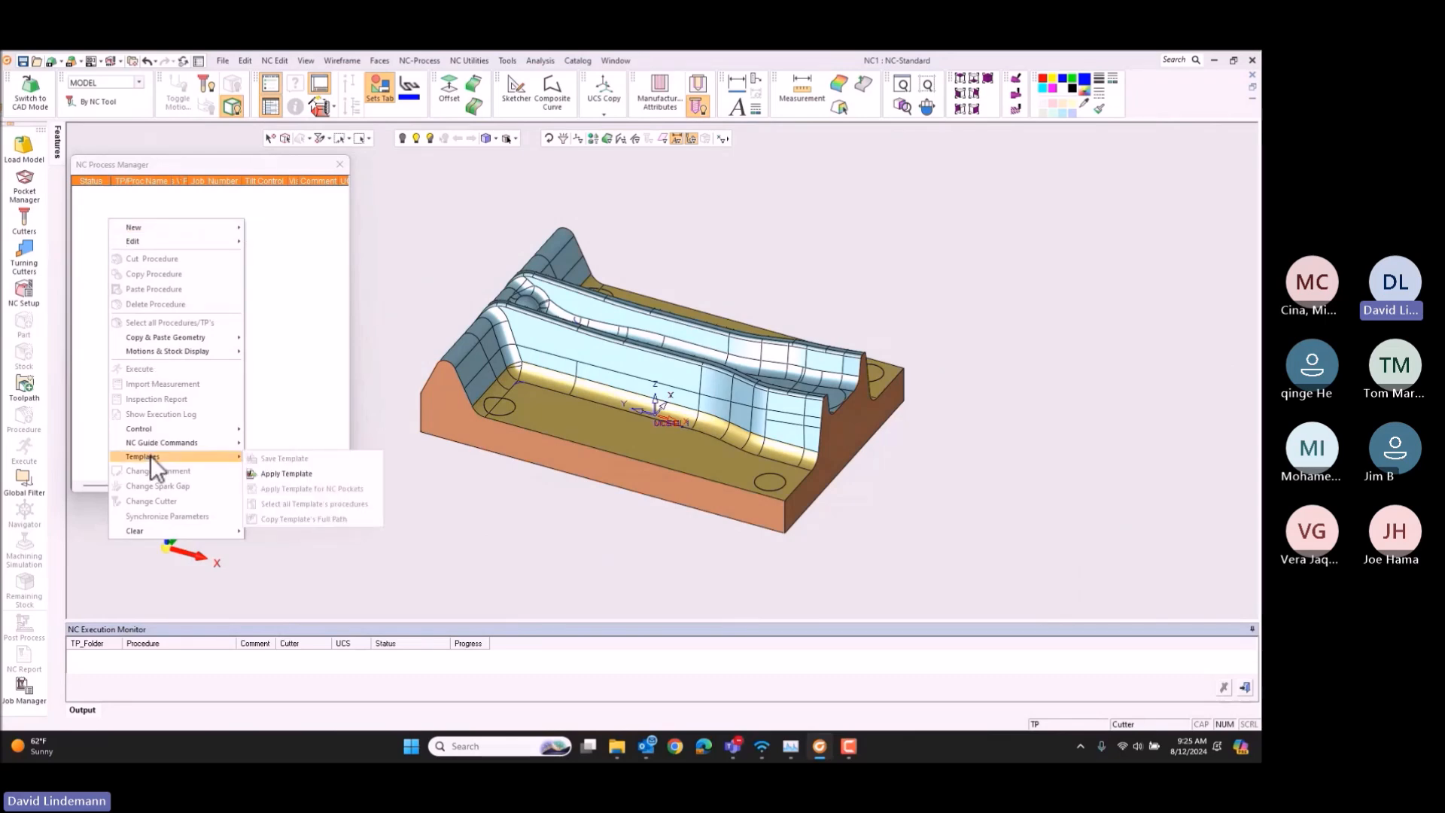
left_click(272, 472)
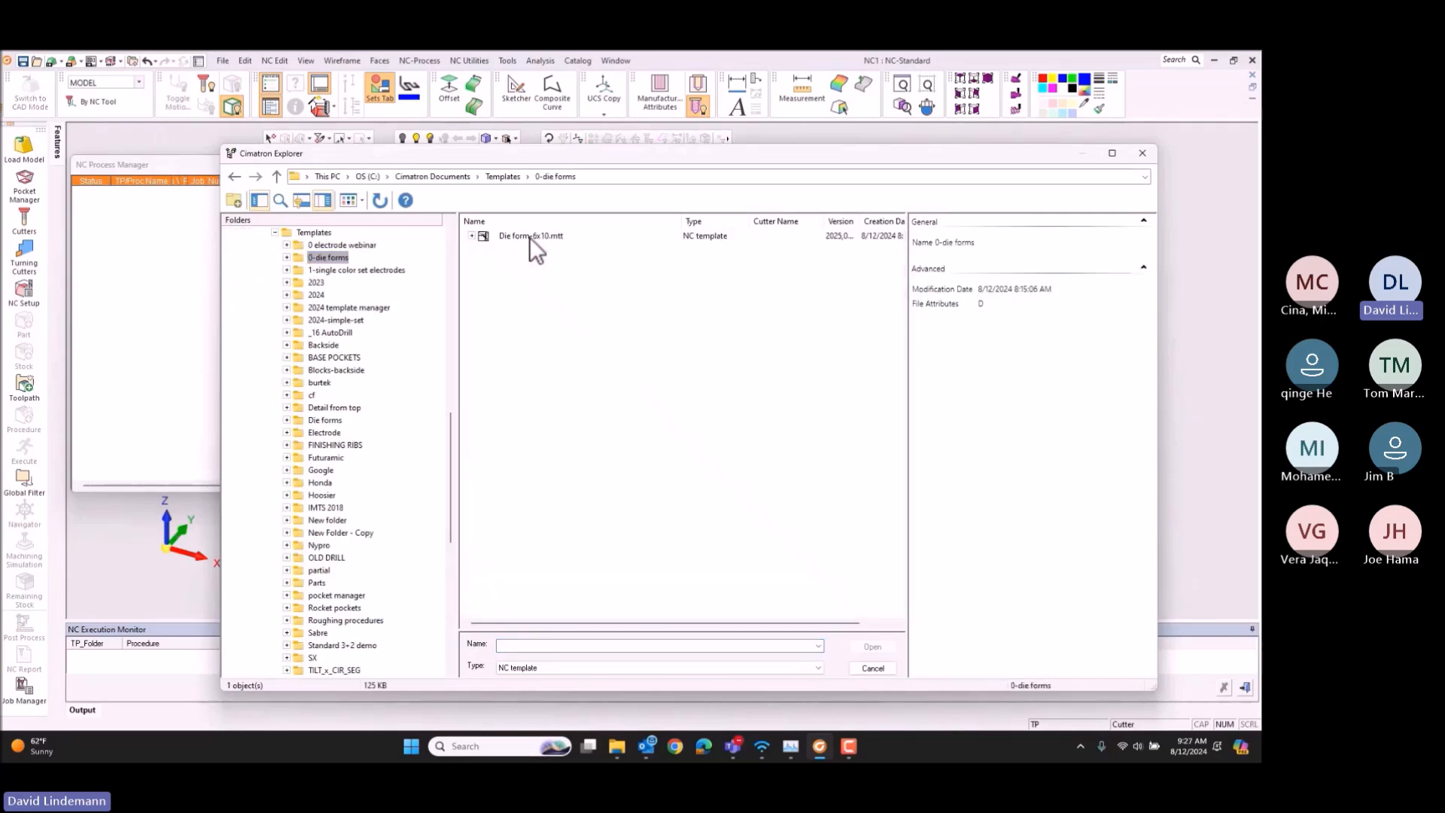
left_click(530, 236)
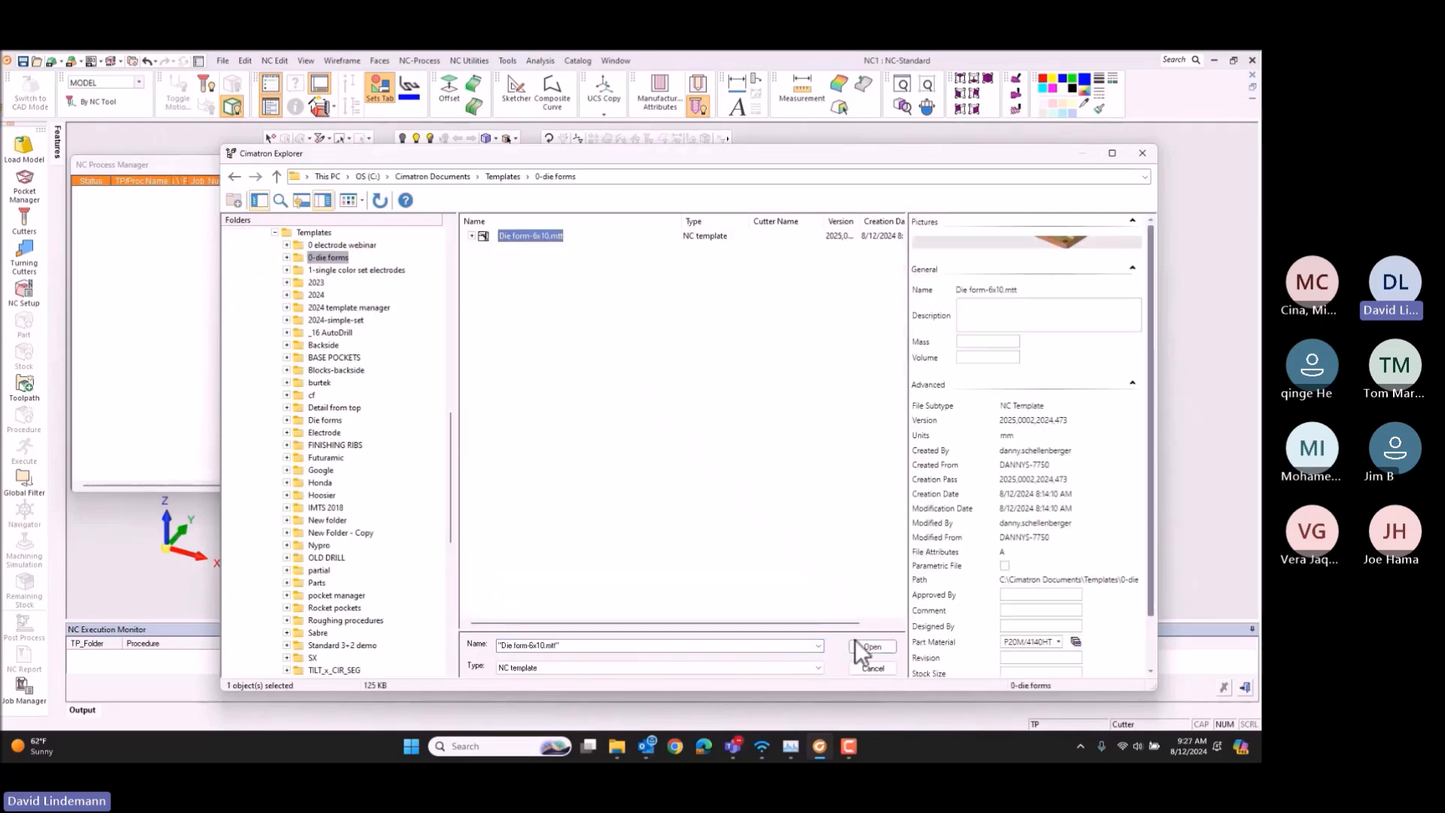
left_click(879, 645)
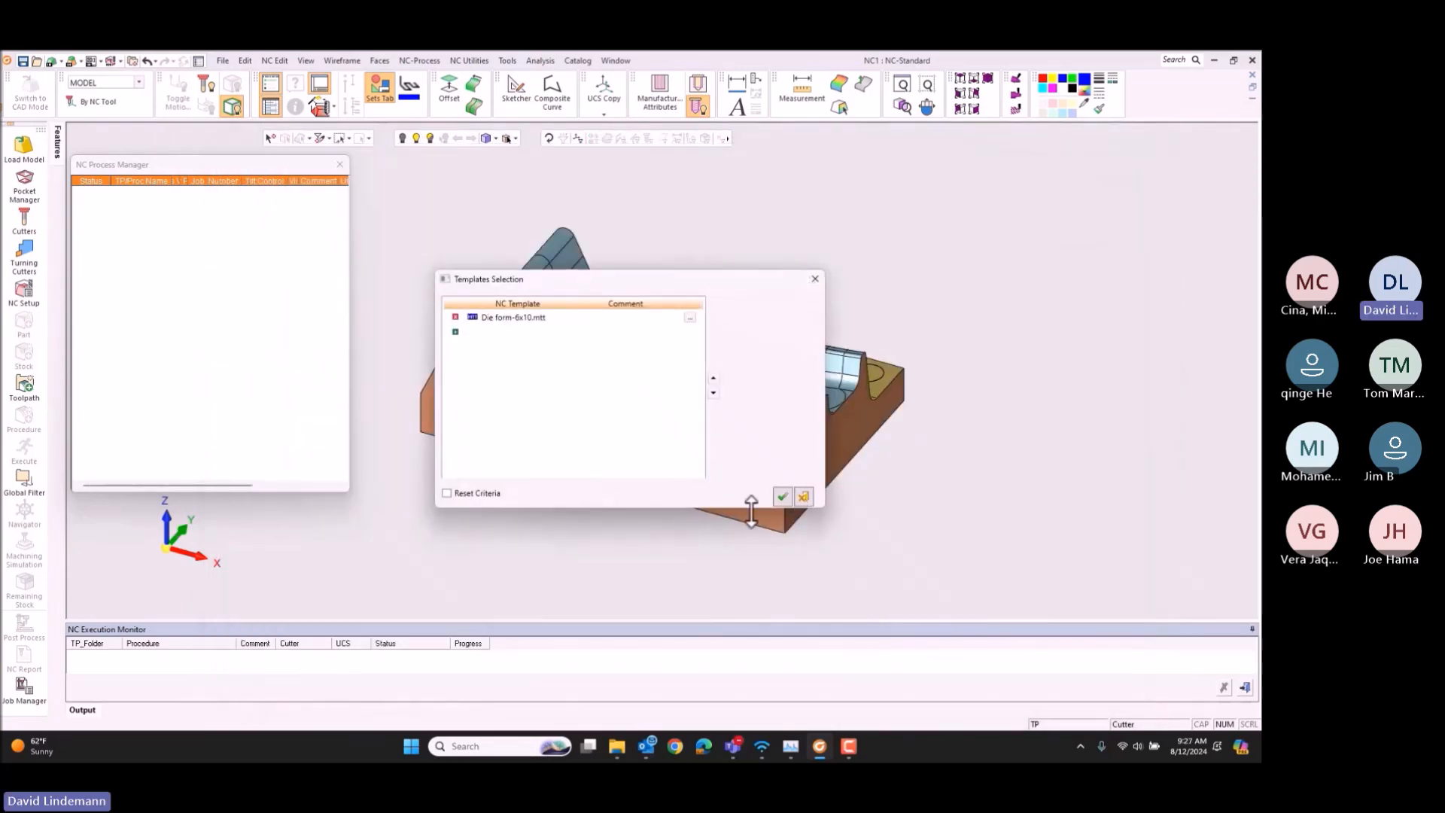
left_click(781, 495)
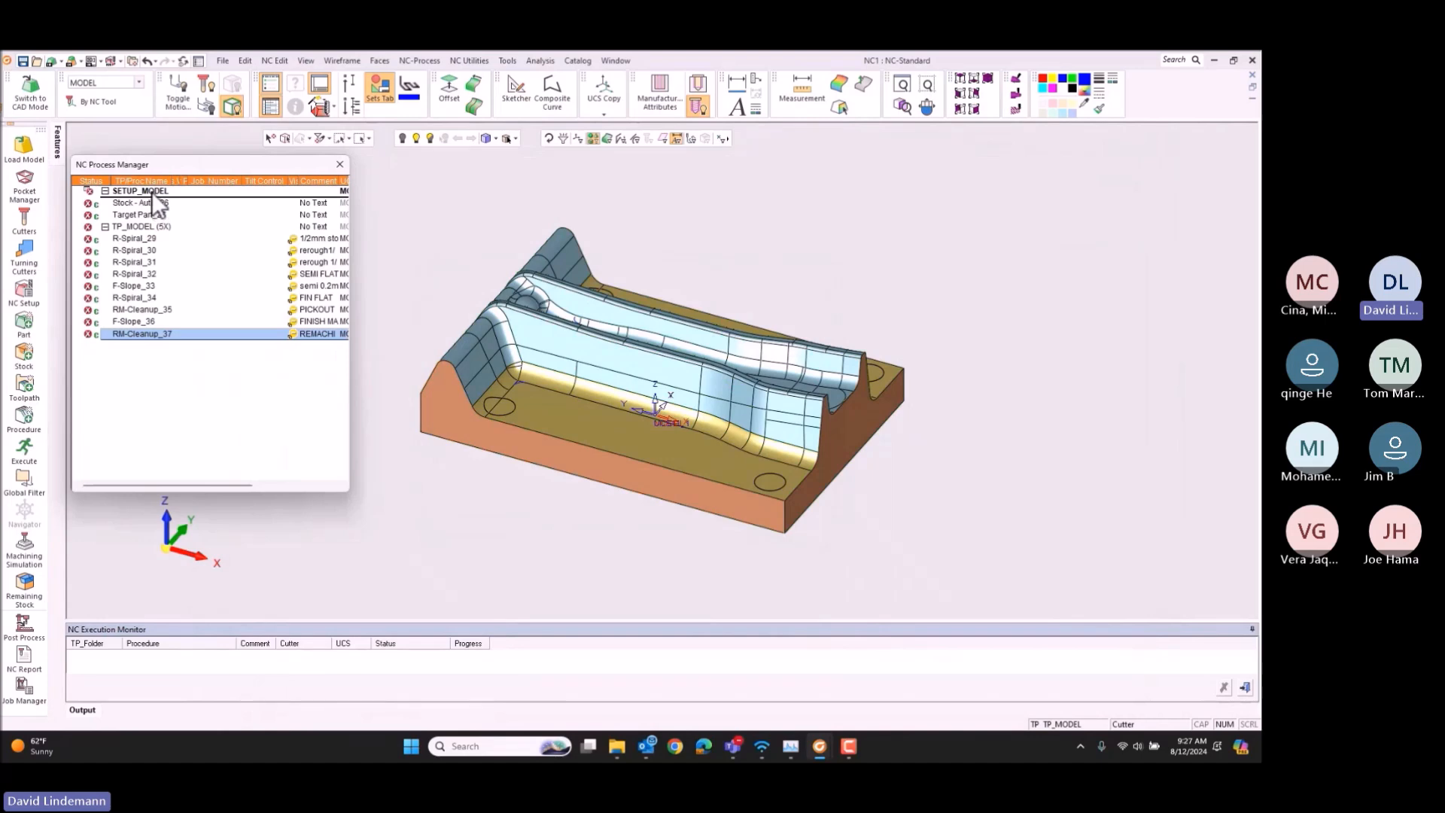
Step: Execute the template's procedures starting from the SETUP_MODEL setup
left_click(153, 191)
left_click(25, 447)
left_click(23, 484)
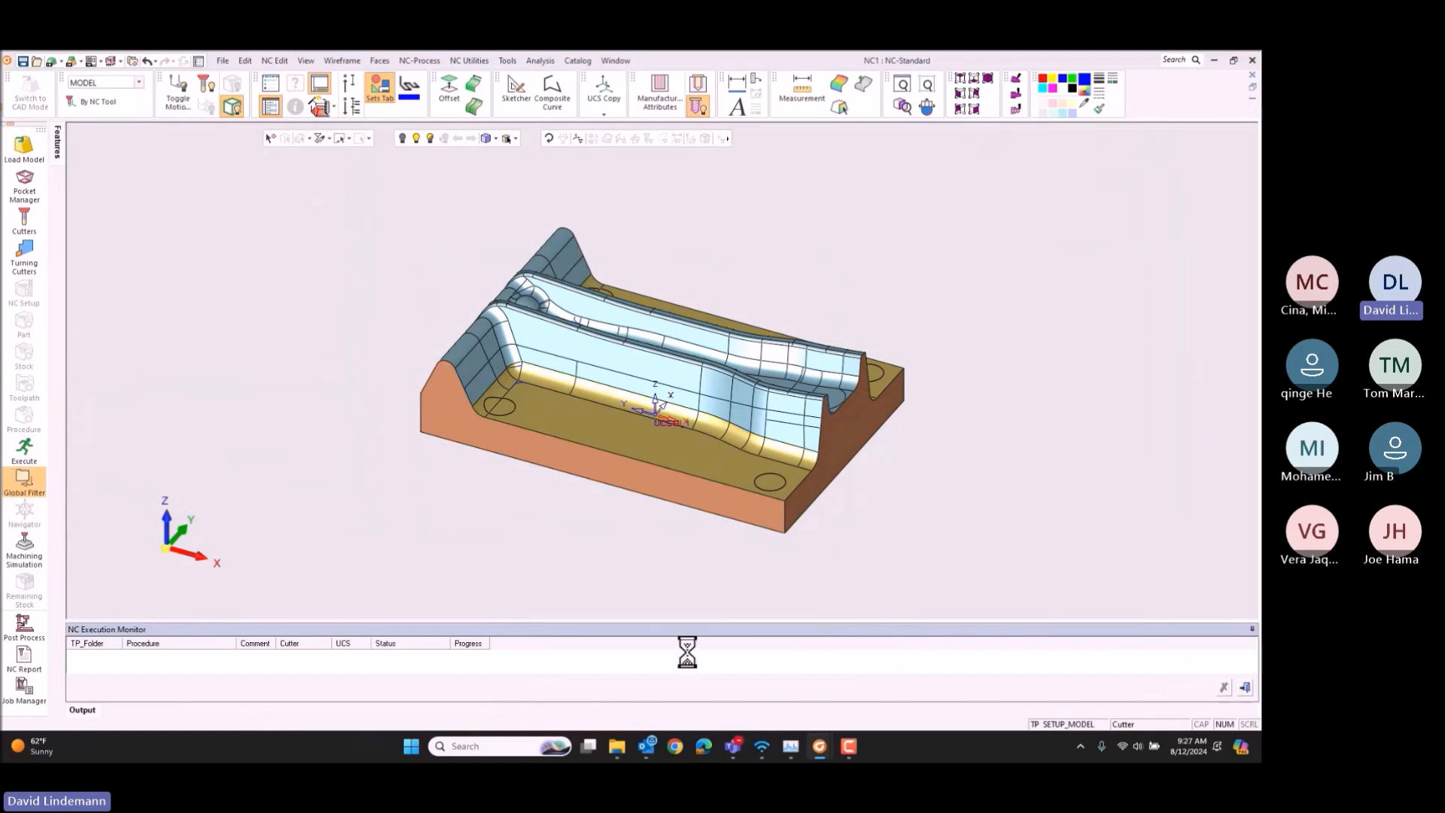
Step: Switch to the second, empty Cimatron window and create a new NC file in millimetres
mouse_move(821, 749)
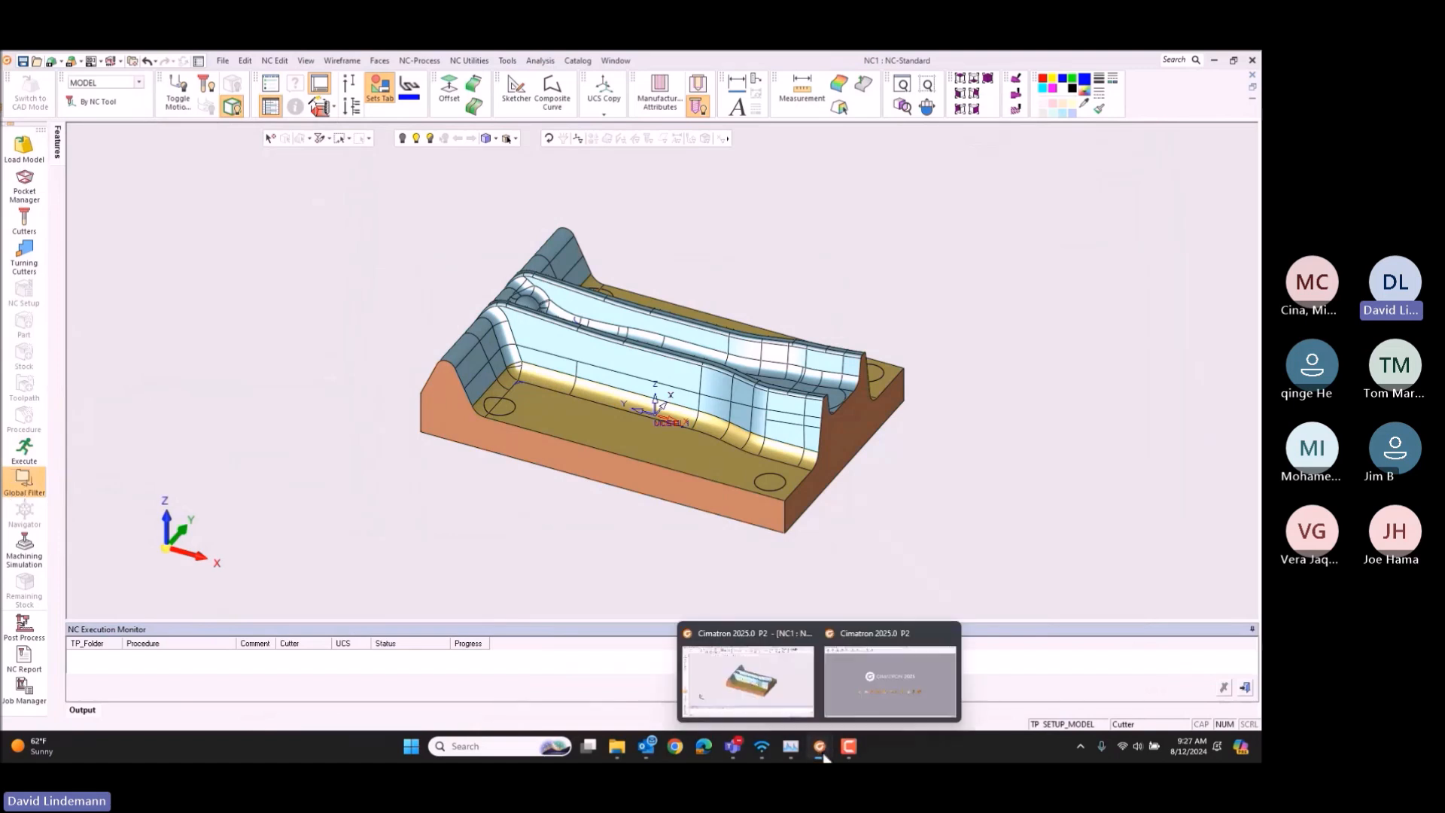
left_click(901, 656)
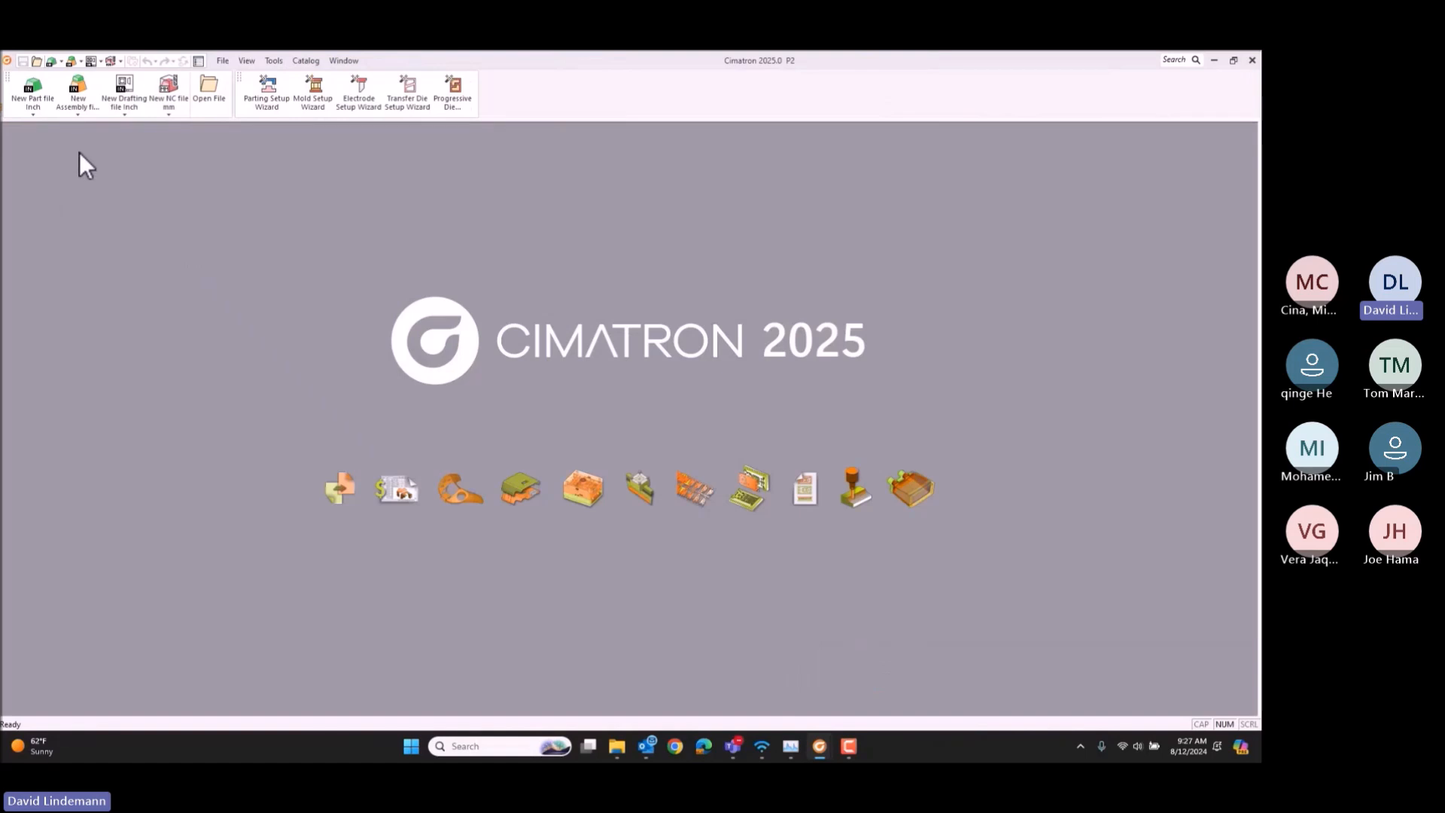
left_click(170, 84)
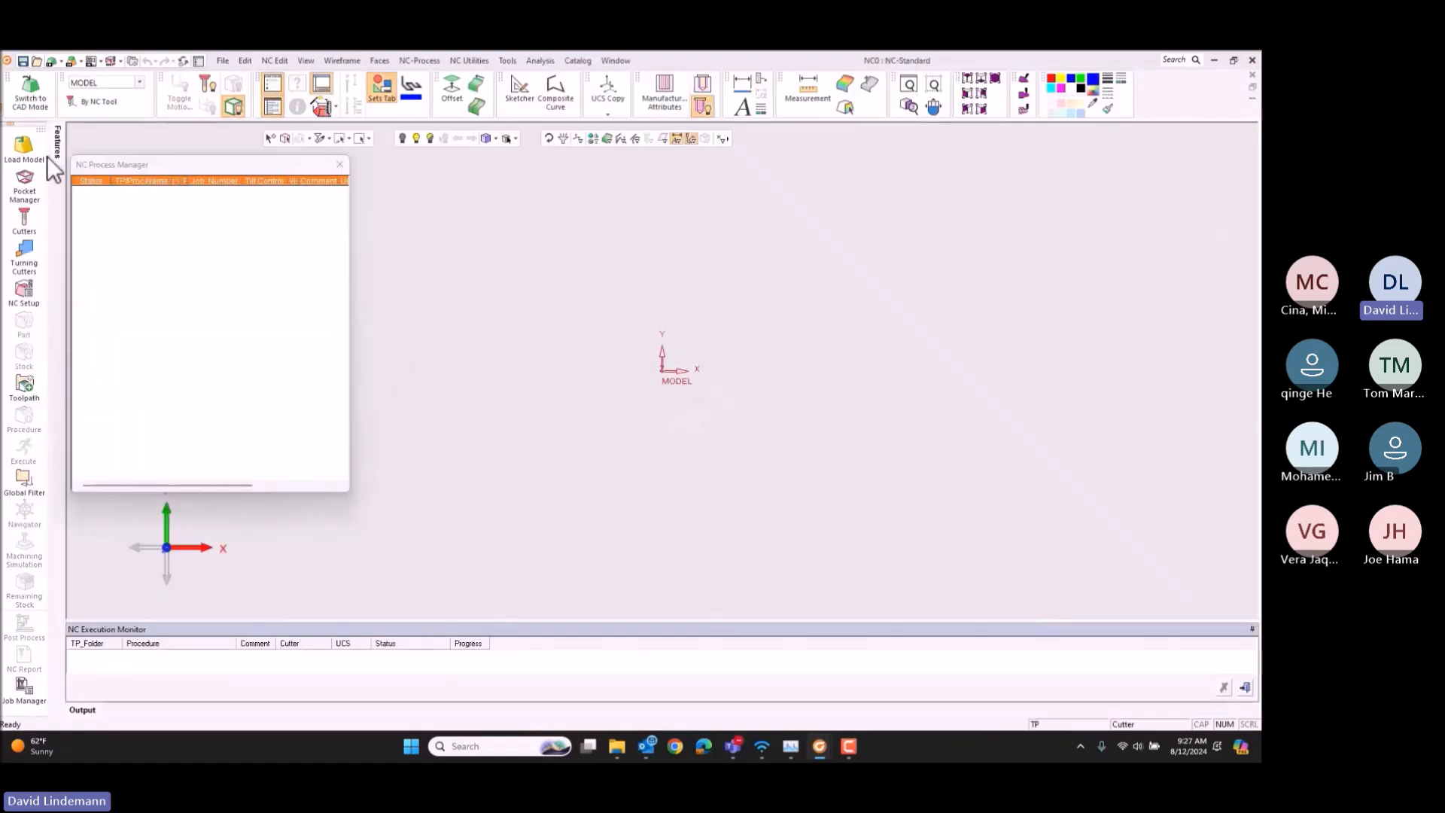
Step: Load the model Die form1.elt from the webinar nc folder into the NC file, rotated 270 degrees about the Z axis
left_click(24, 144)
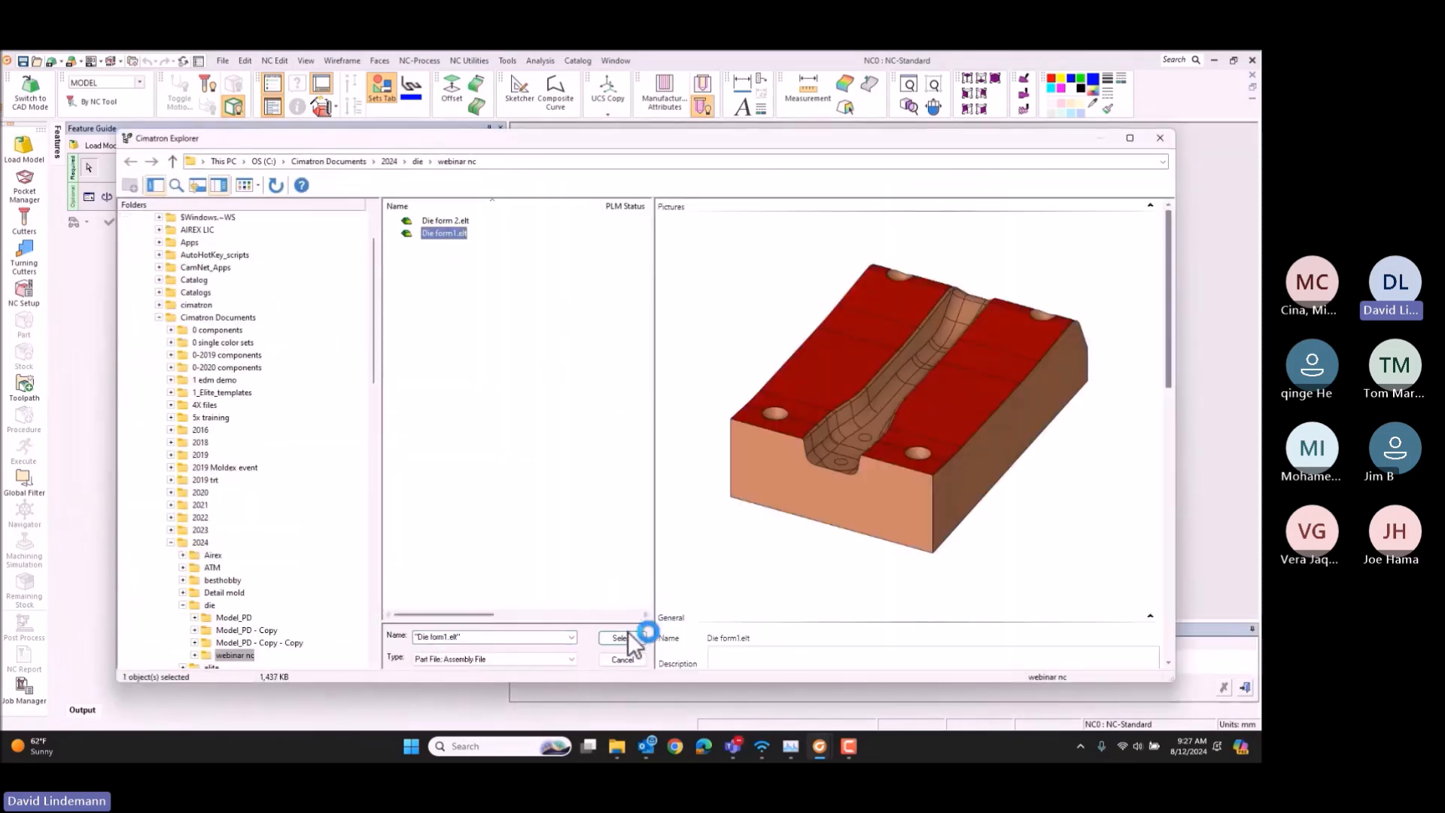
left_click(621, 638)
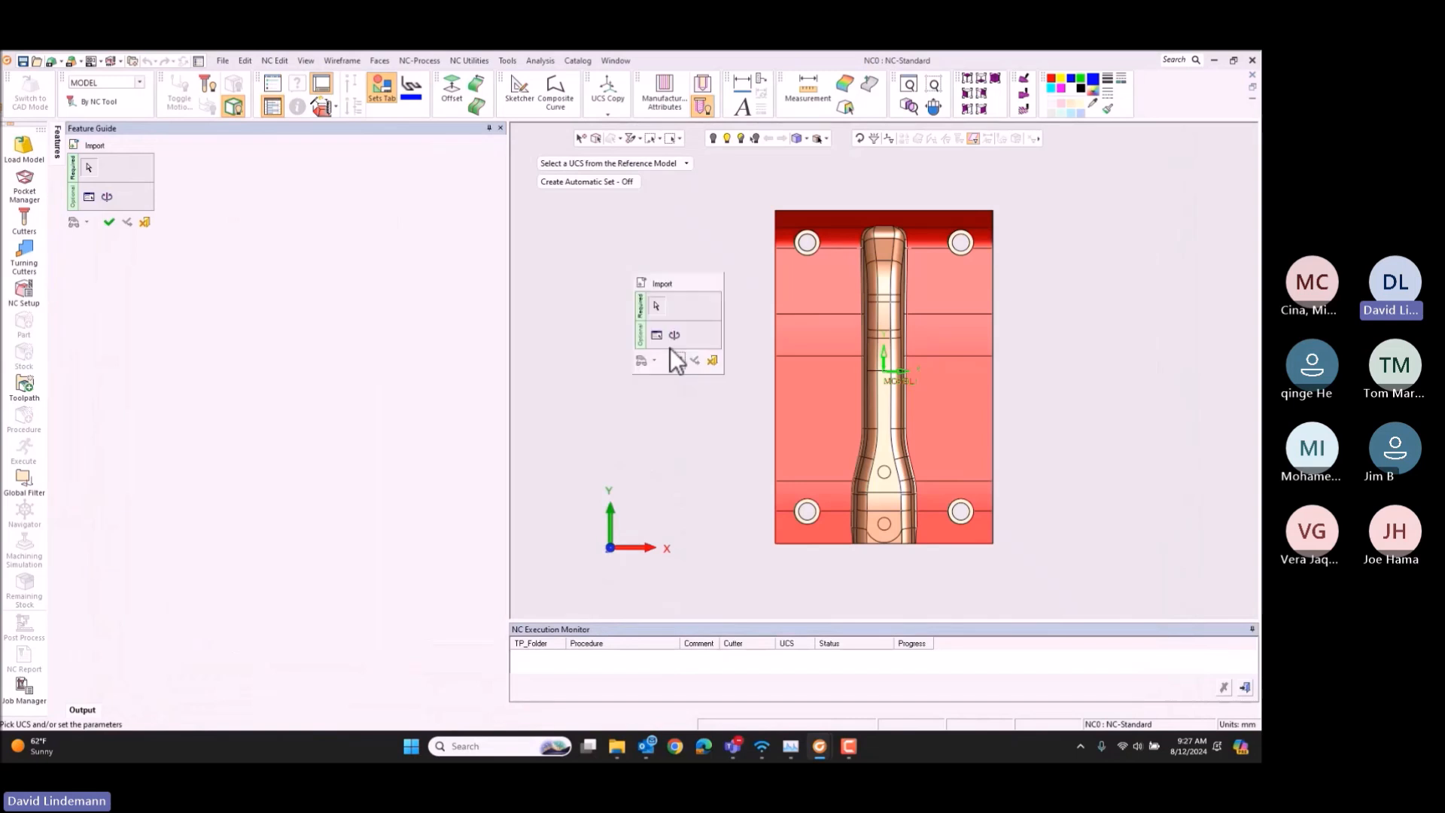
left_click(674, 336)
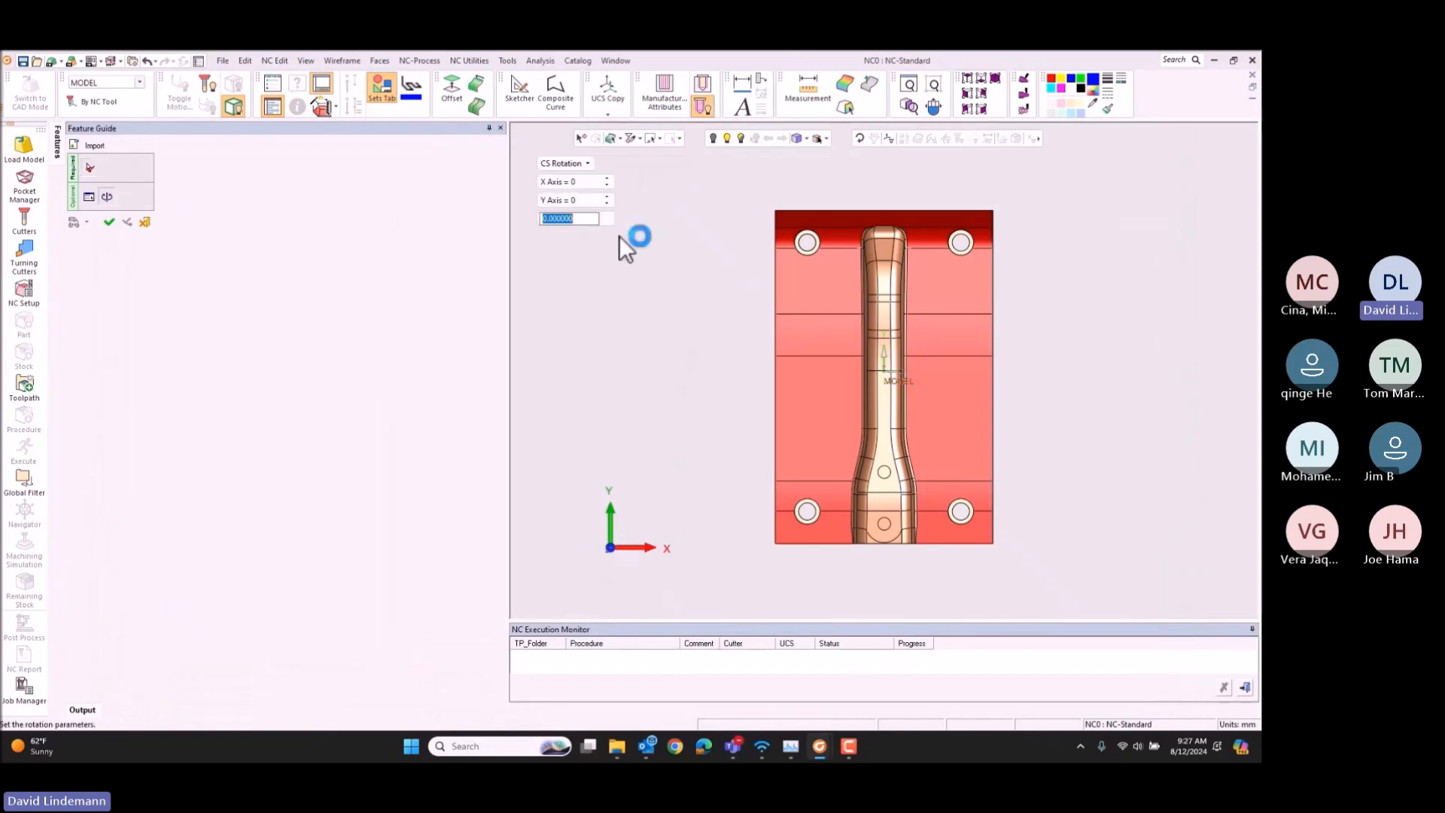
type("270")
key("Return")
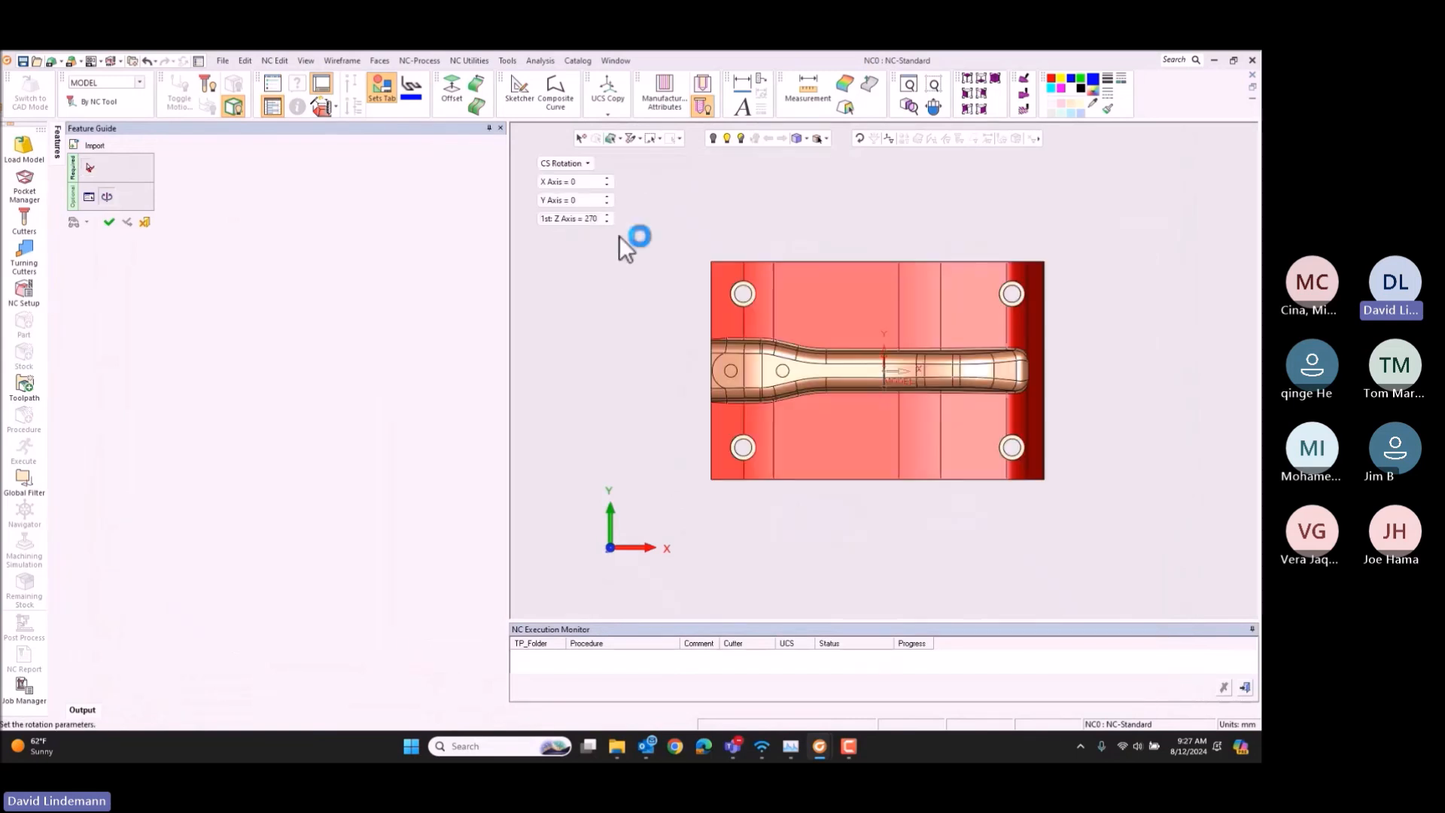
left_click(625, 319)
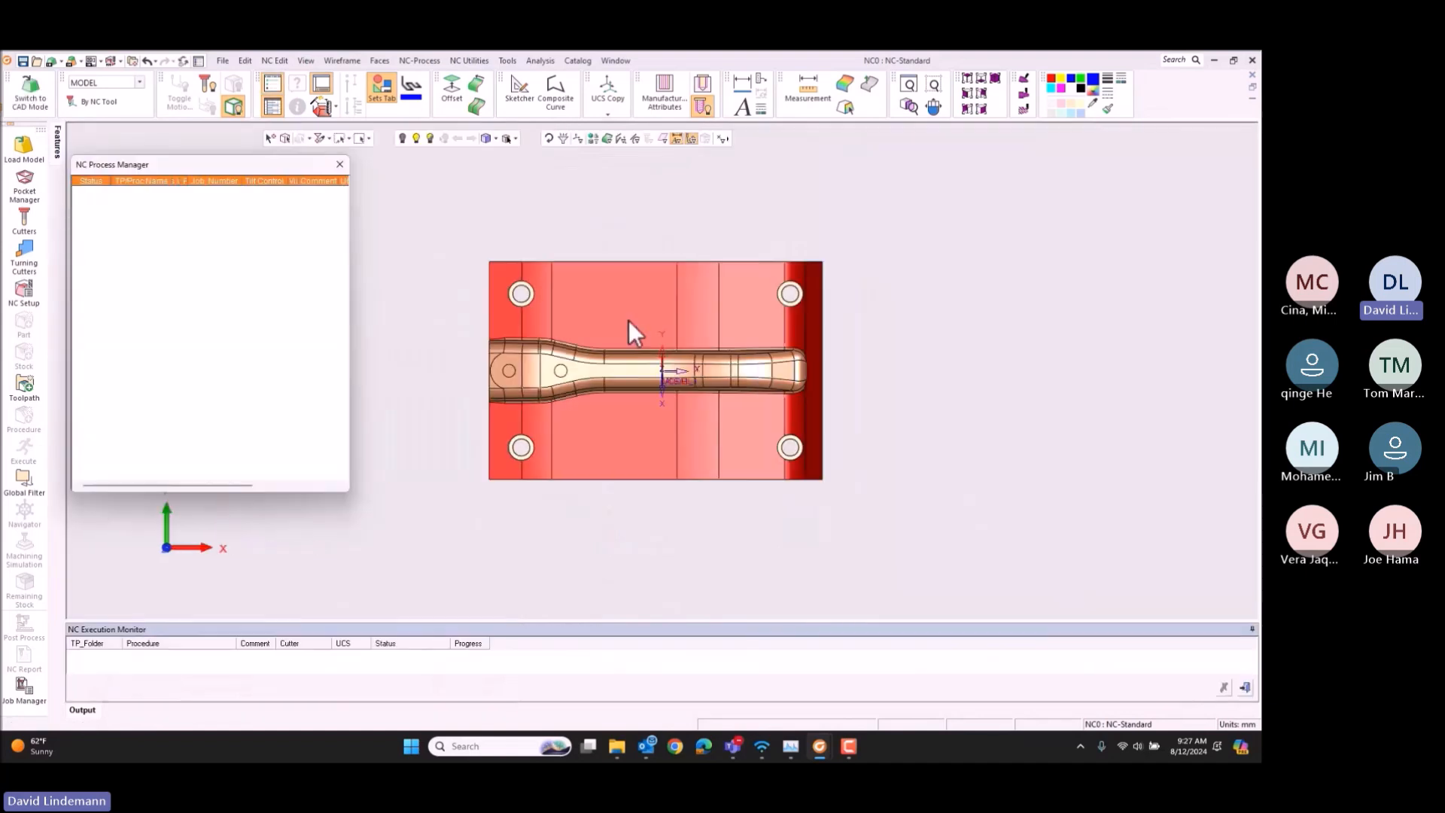
Step: Go to CAD mode and load the predefined sets 3D AREA BEYOND PART, 3D AREA OF PART, COVER, Horizontal Faces and TARGET PART
left_click(32, 92)
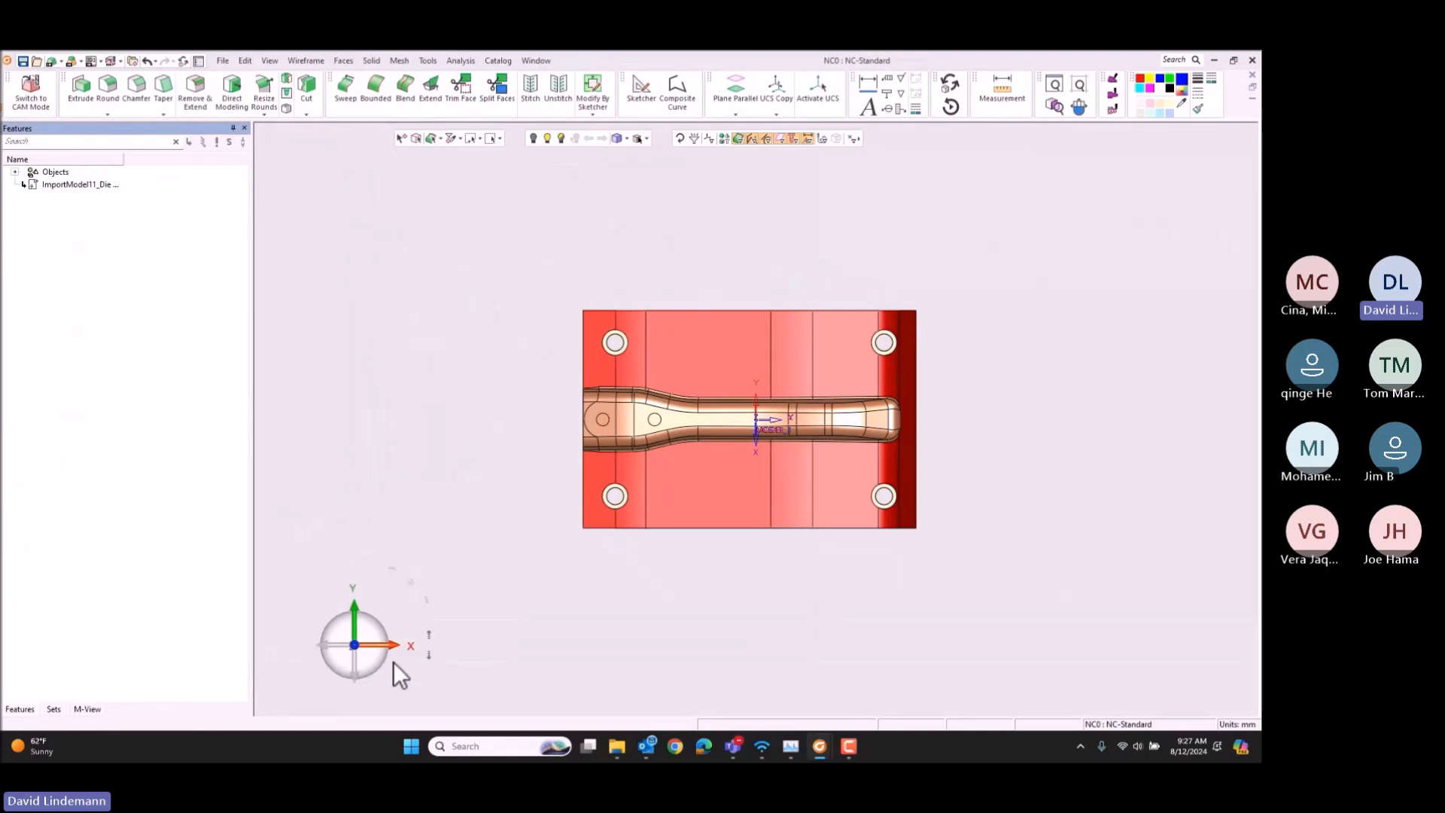
left_click(53, 712)
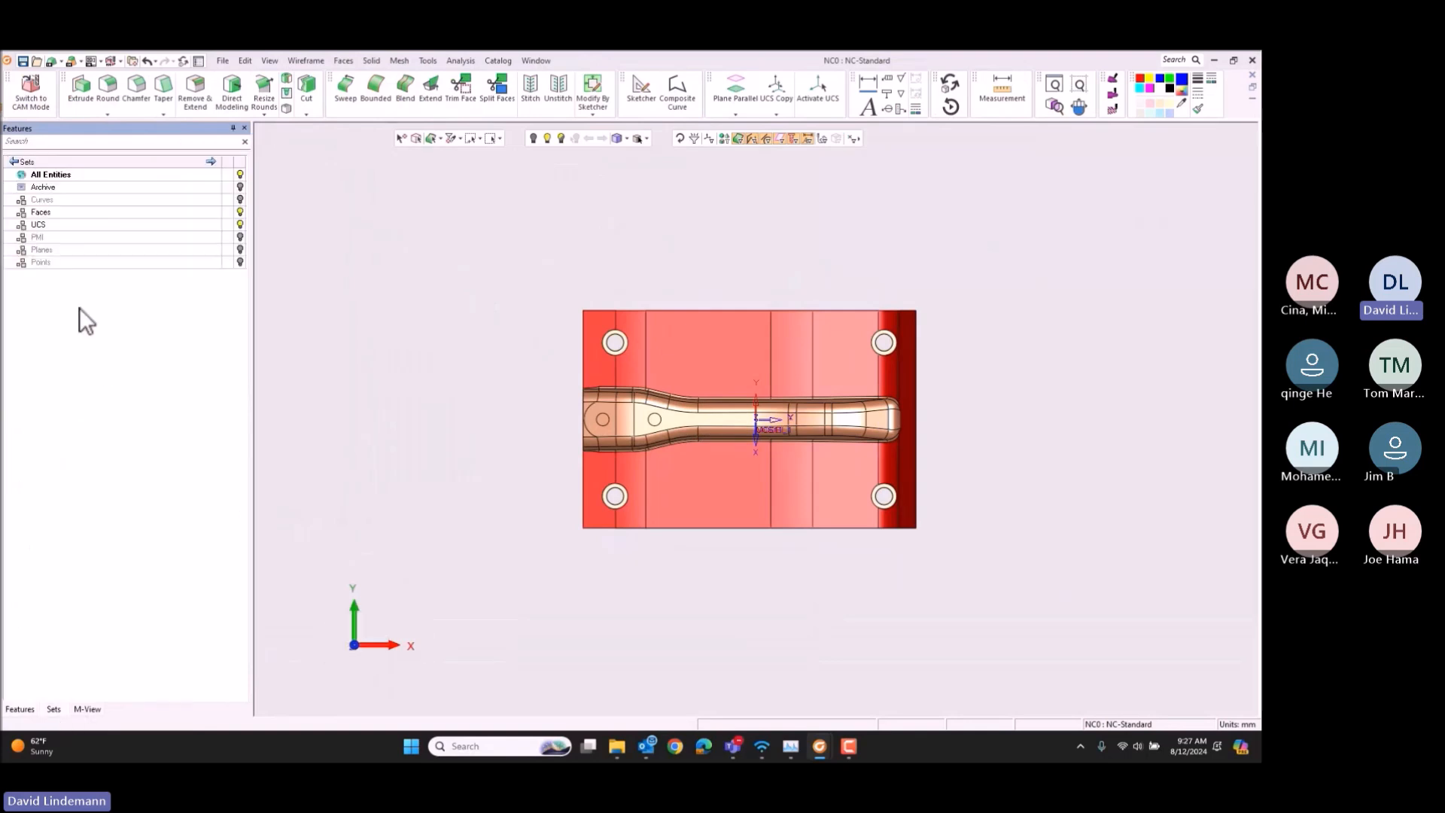
right_click(73, 331)
left_click(101, 357)
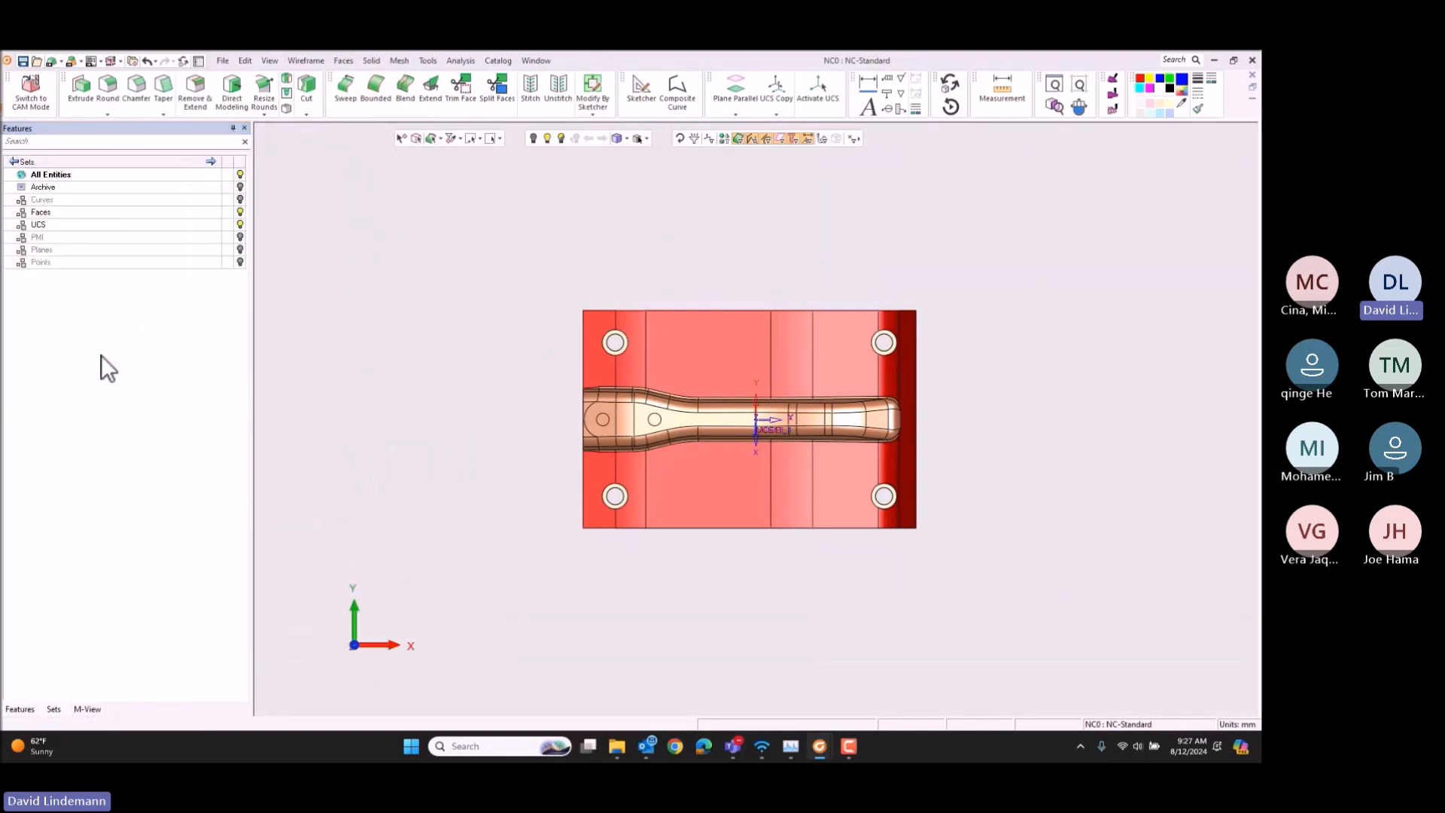
double_click(522, 279)
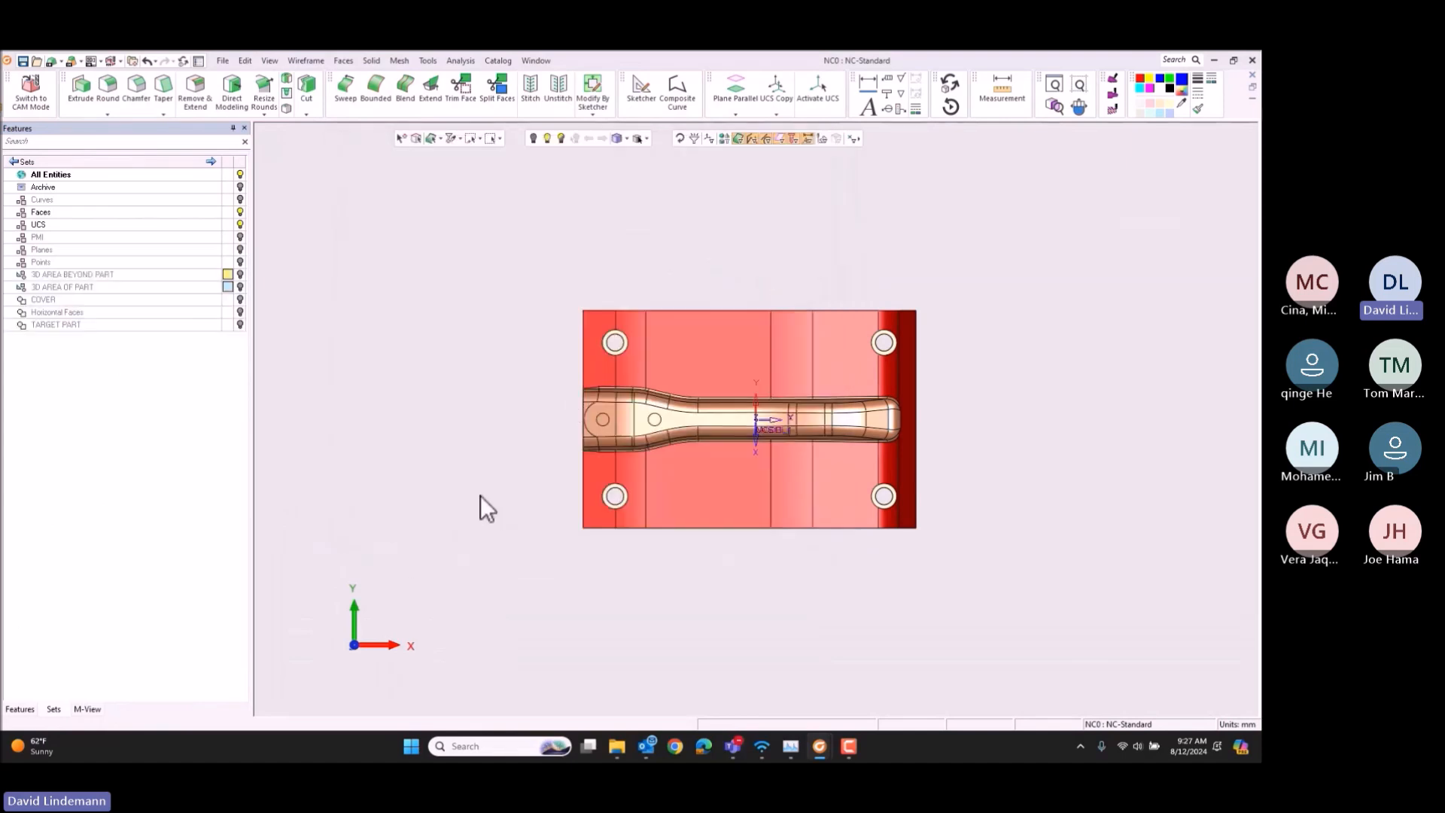
Step: Set the 3D AREA BEYOND PART set's color to red #FF0000 by sampling one of the die's upper faces
left_click_drag(831, 512, 822, 418, "ctrl")
scroll(820, 418, "up", 2)
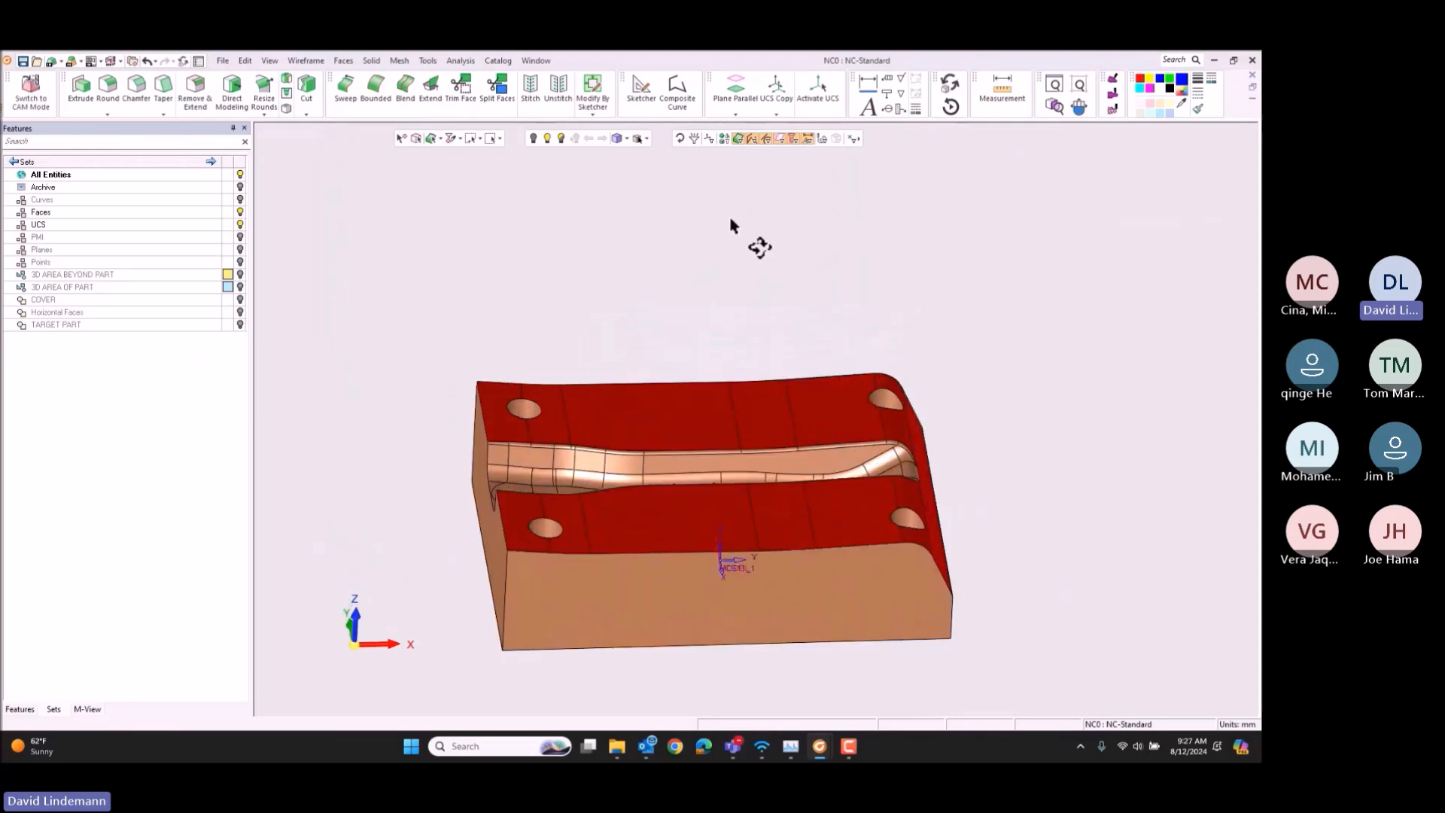
middle_click_drag(662, 339, 556, 216, "ctrl")
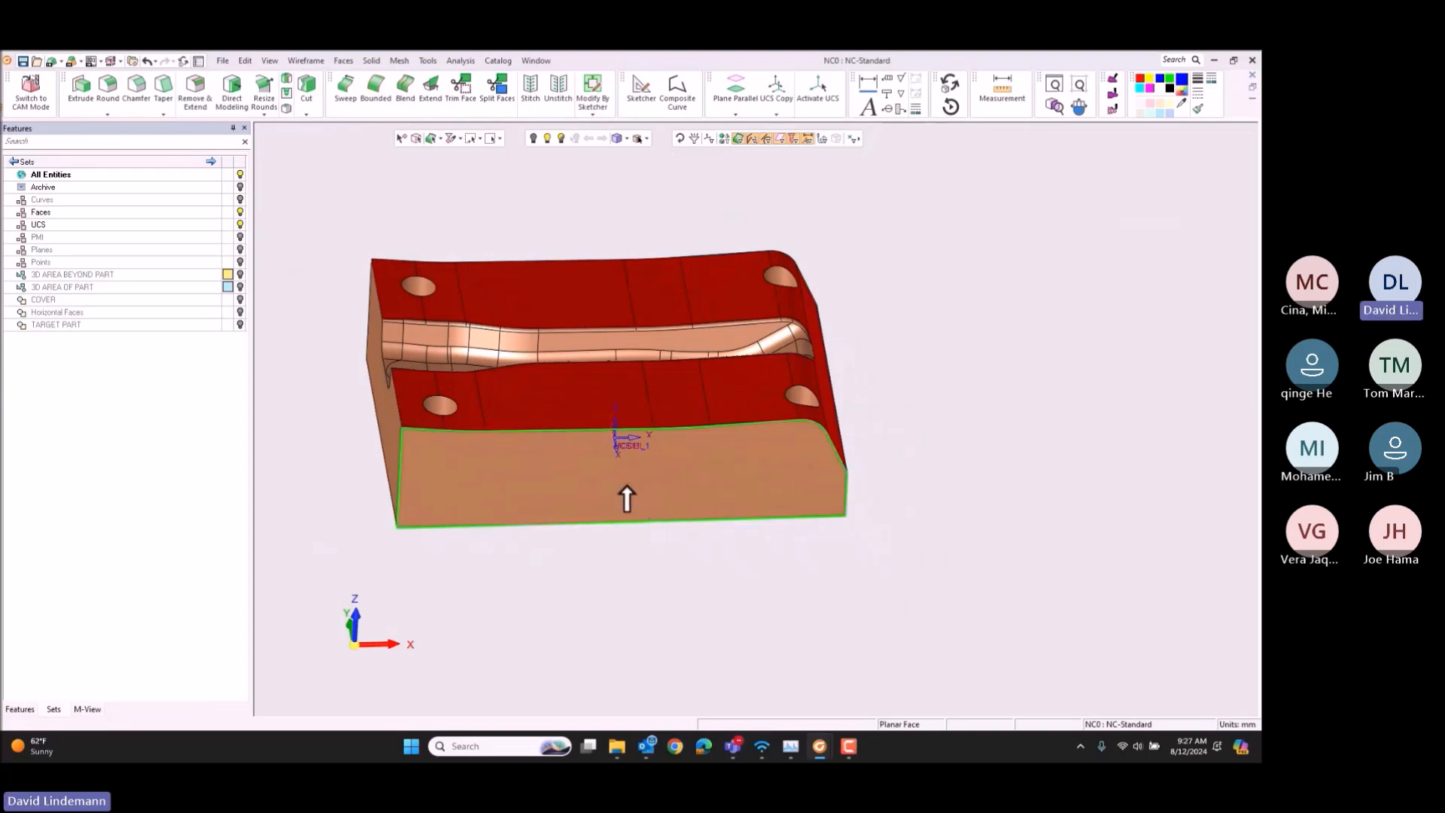
left_click(227, 275)
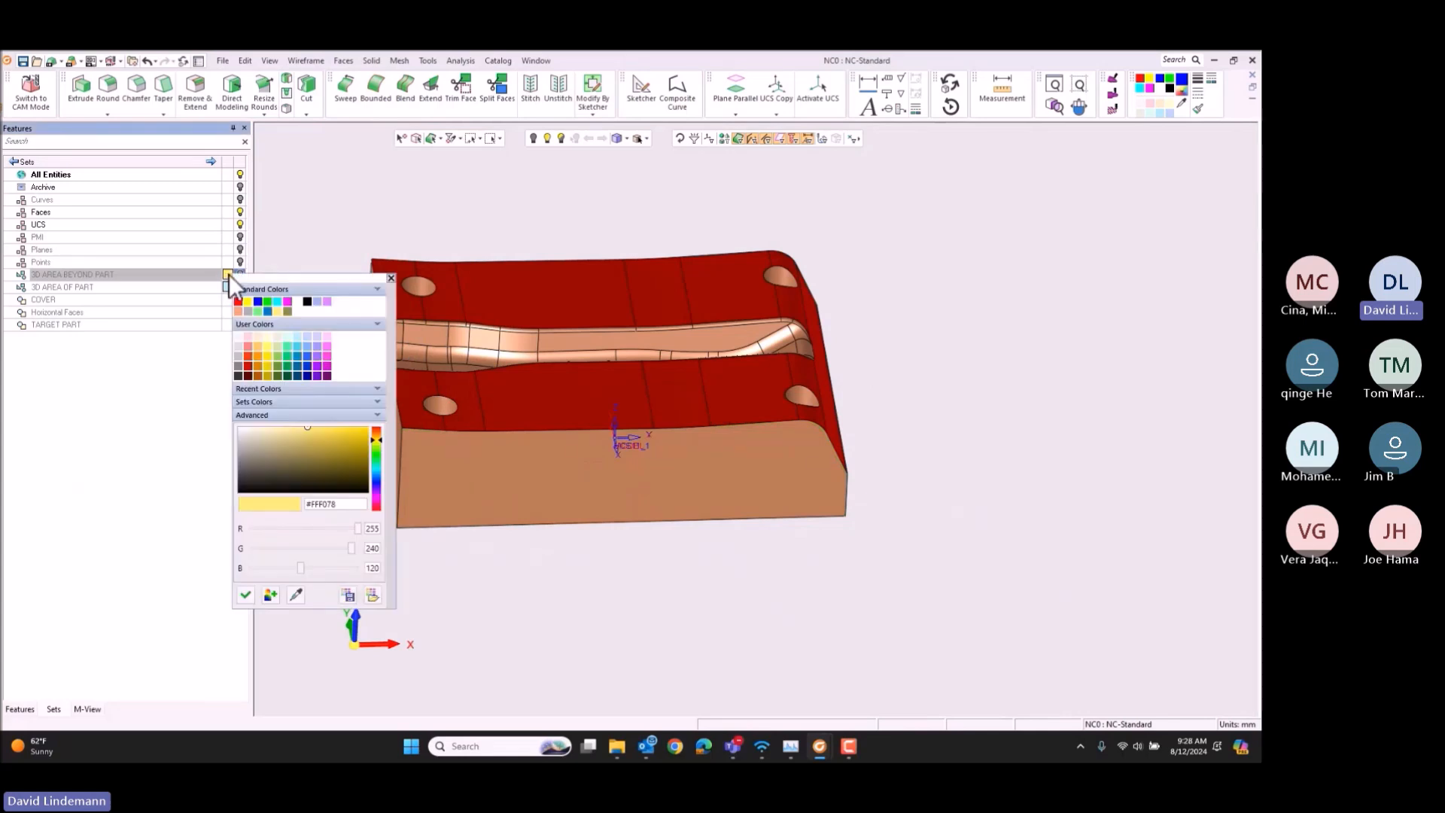
left_click(296, 595)
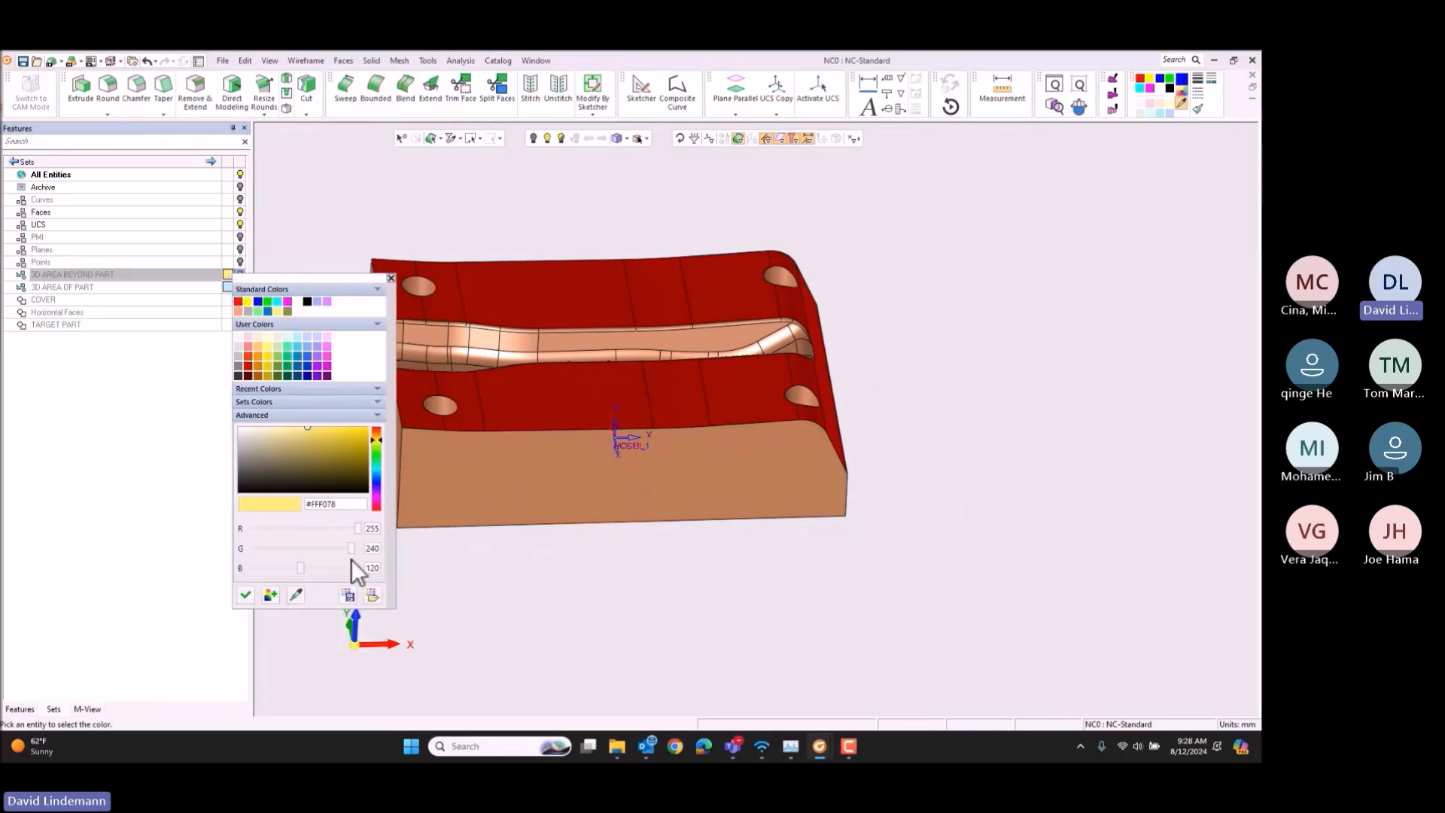
left_click(595, 297)
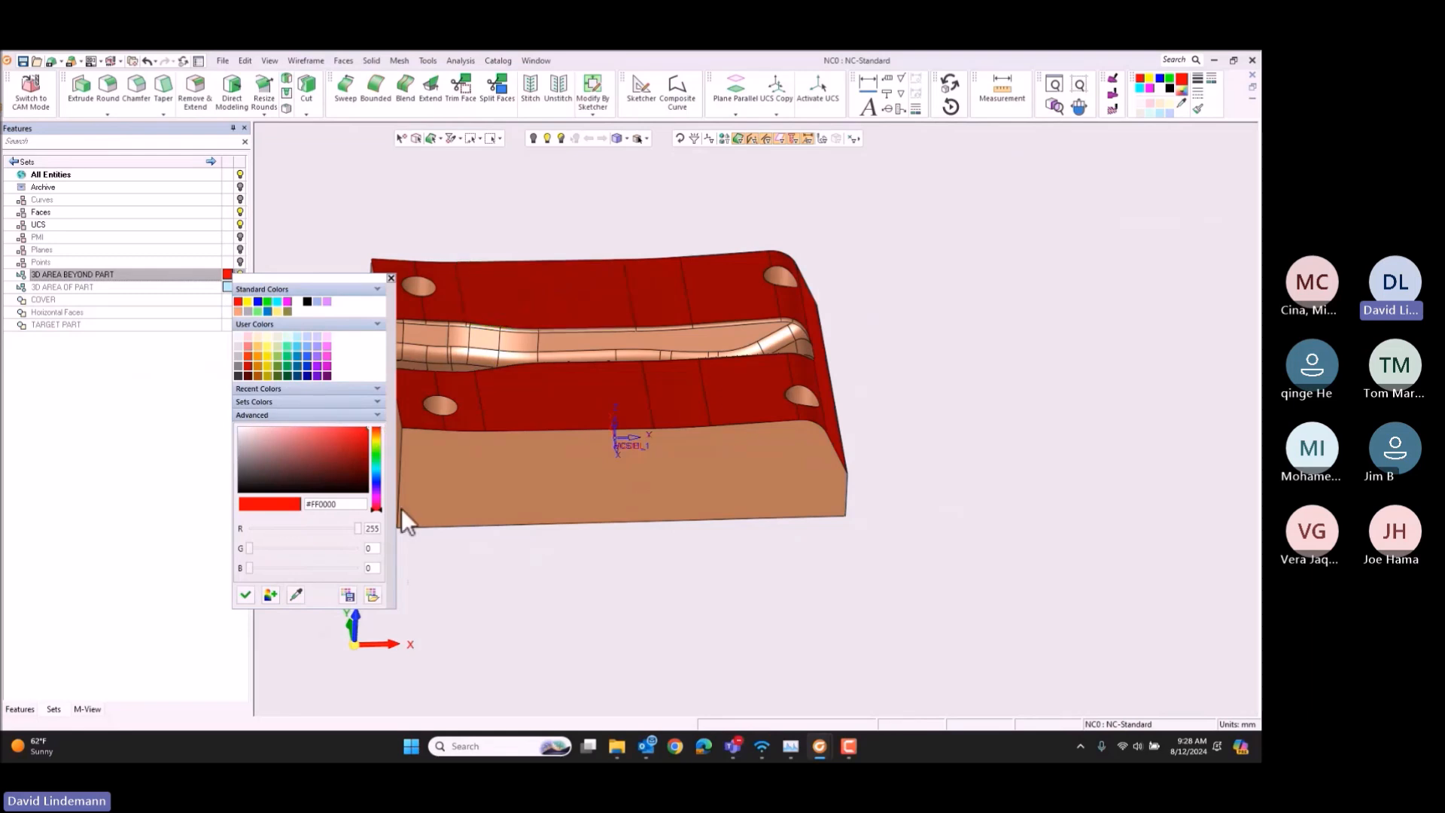
left_click(391, 278)
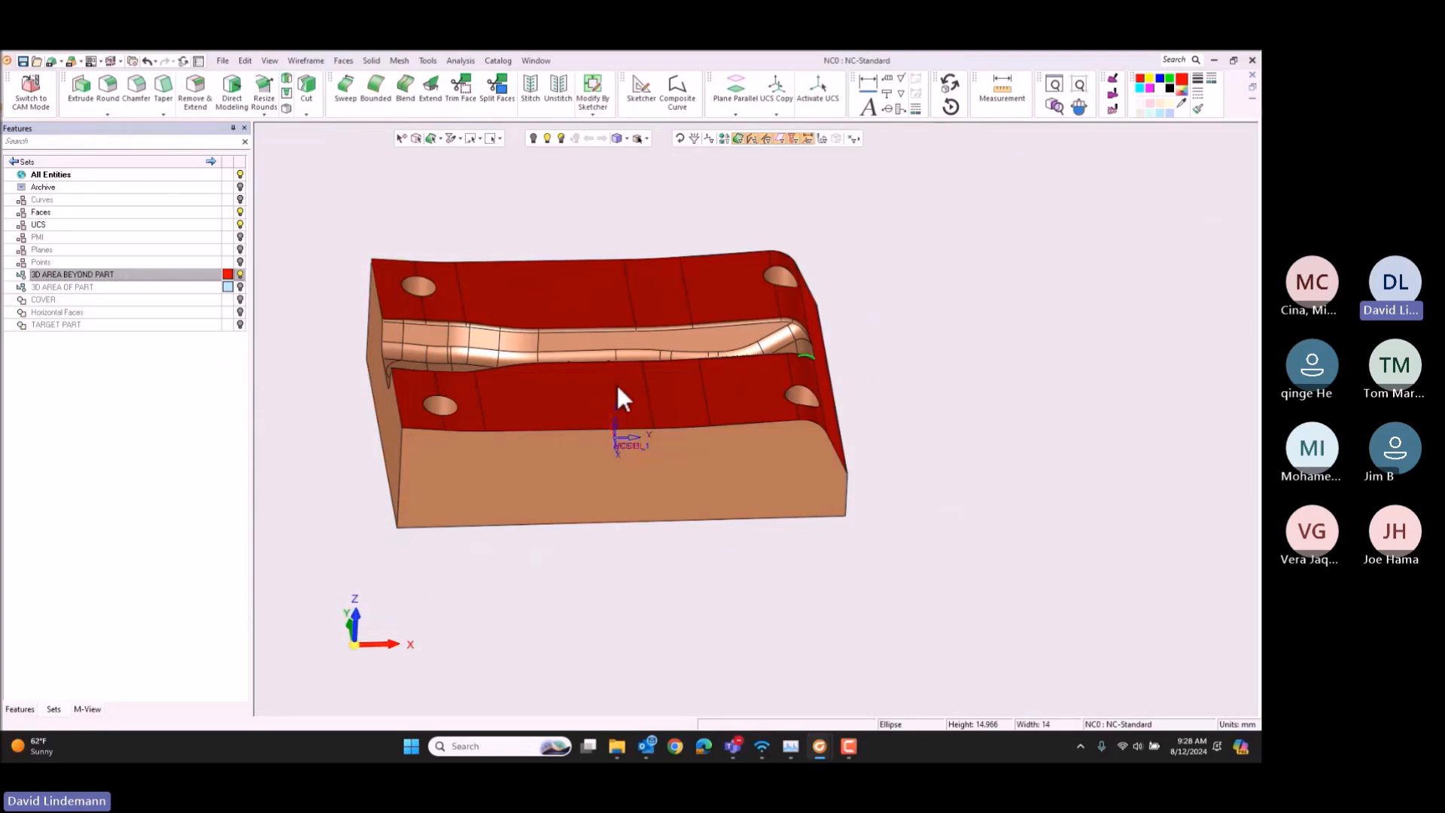
Step: Color the faces of the groove running along the die's upper surface orange #D27D00
left_click_drag(364, 597, 367, 619)
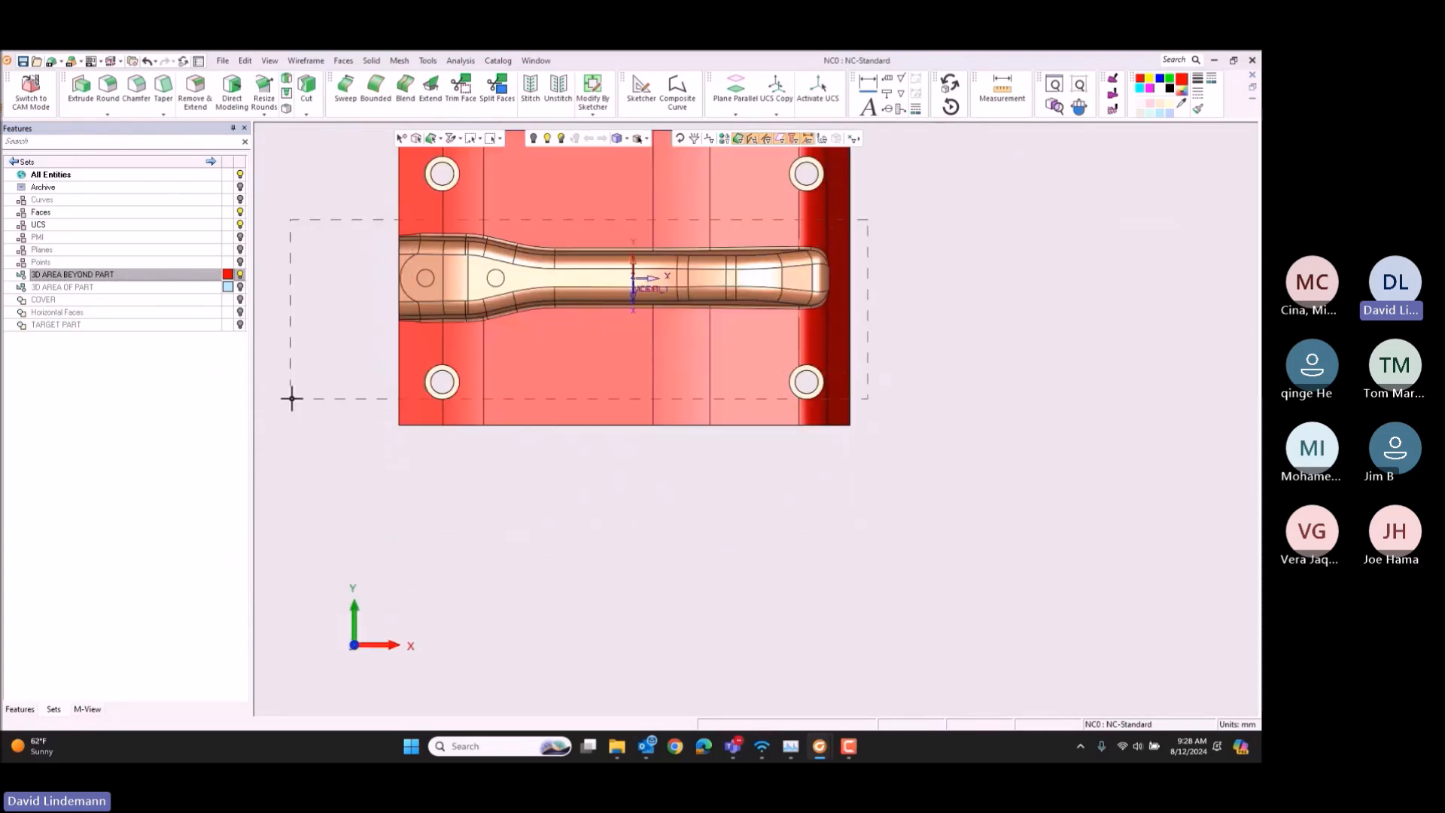
left_click_drag(292, 398, 343, 335)
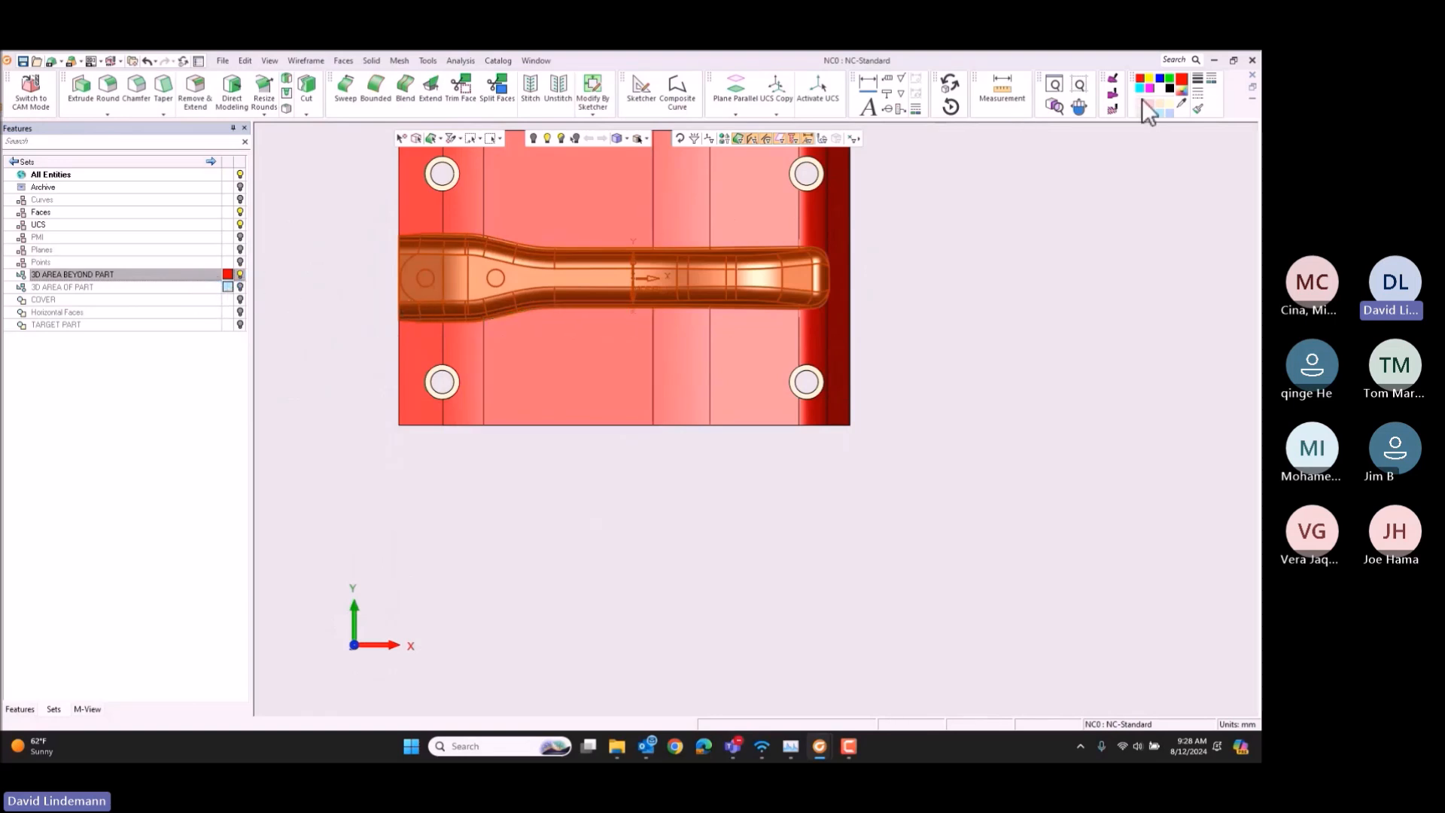
left_click(1181, 89)
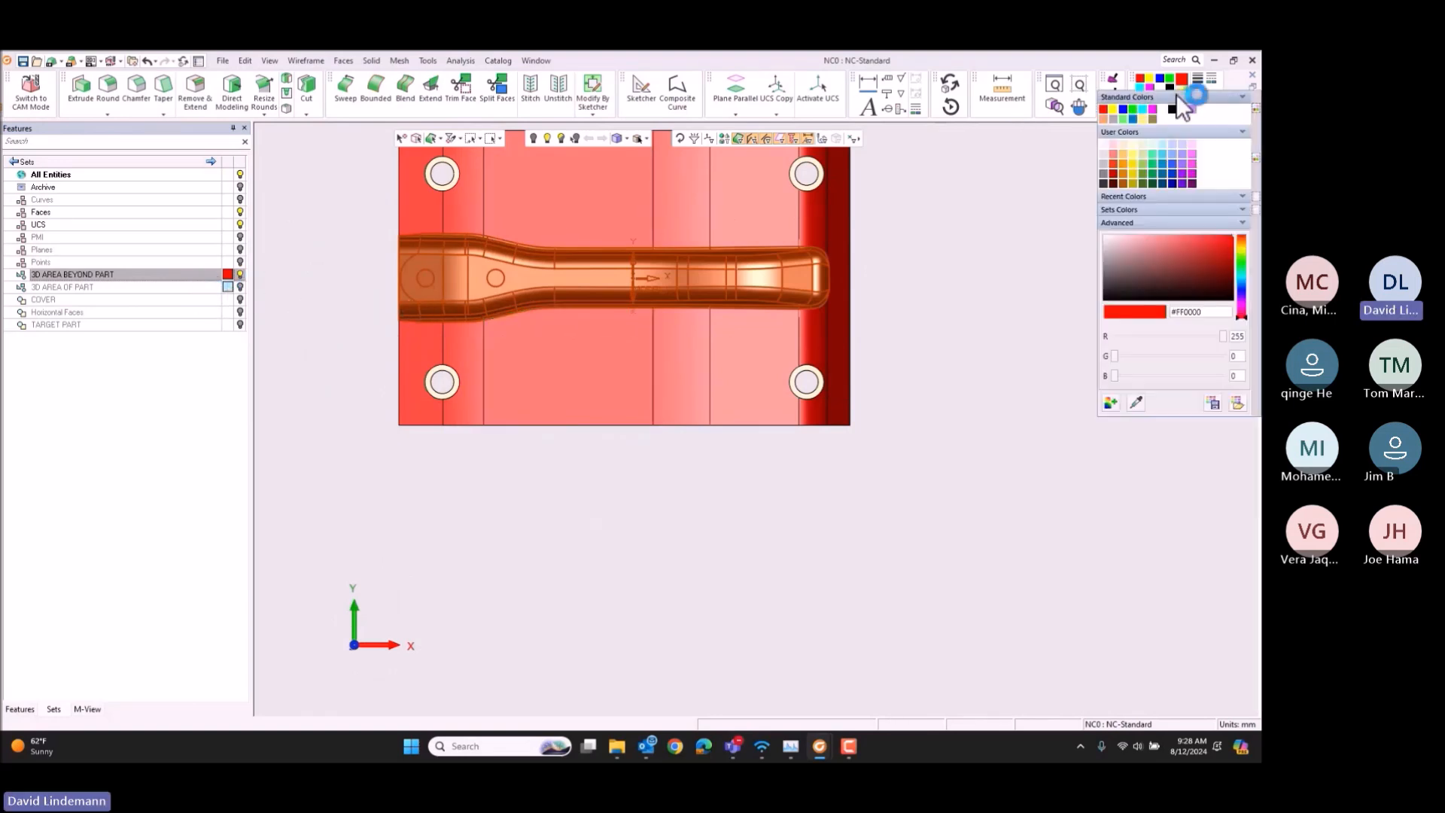
left_click(1124, 172)
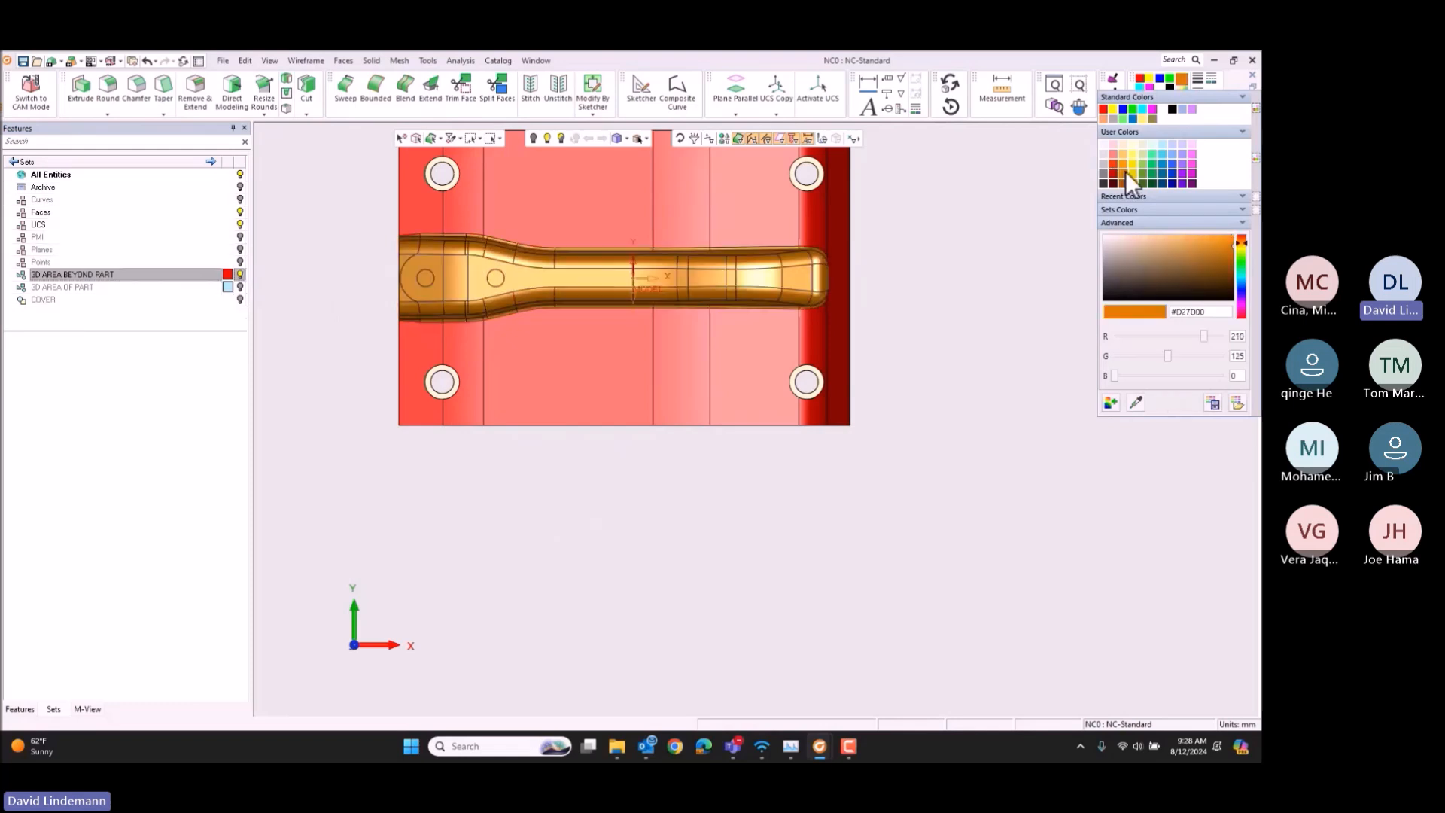
Step: Set the 3D AREA OF PART set's color to #D27D00 by sampling one of the groove's faces
left_click(227, 286)
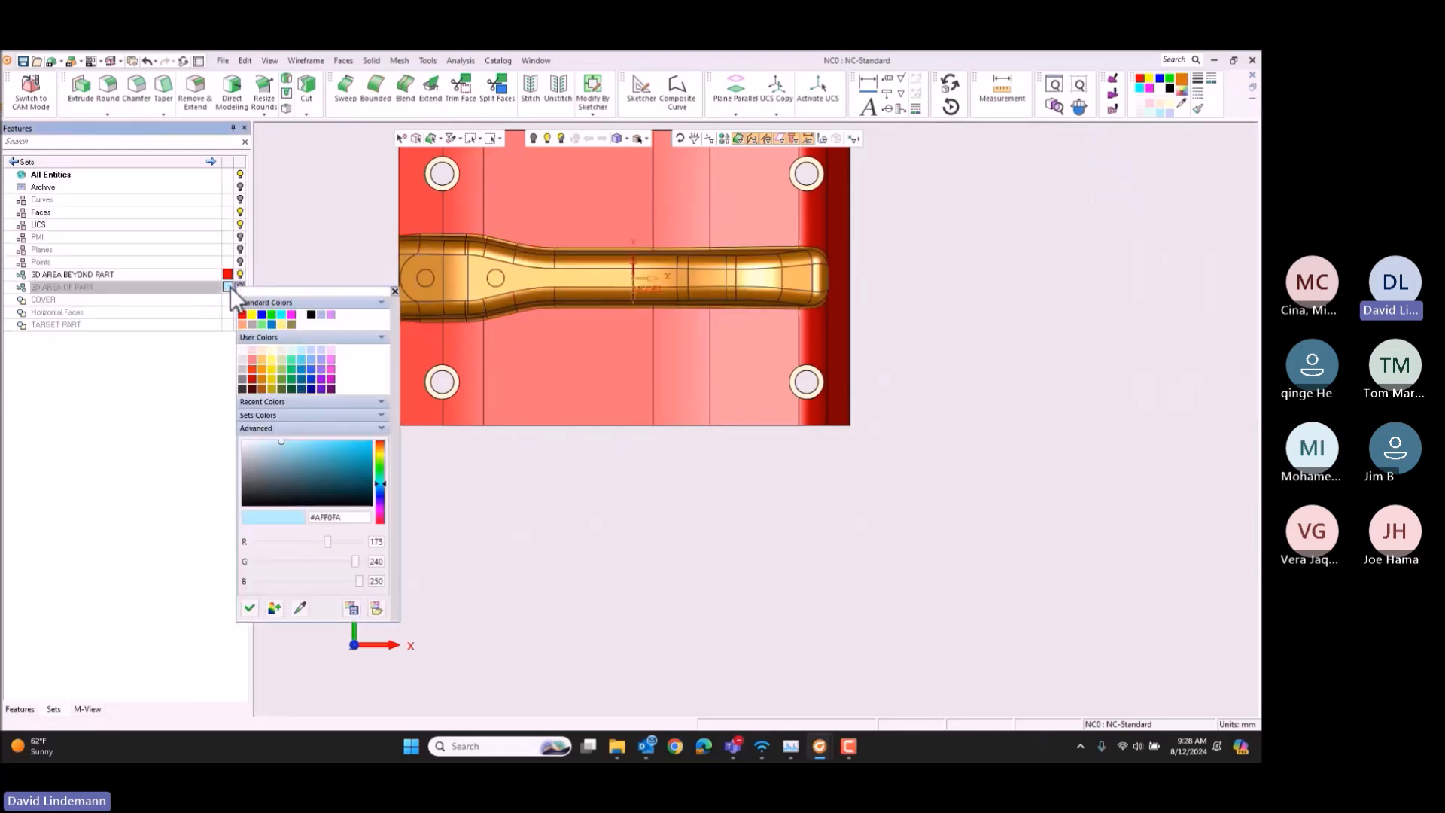
left_click(299, 607)
left_click(517, 284)
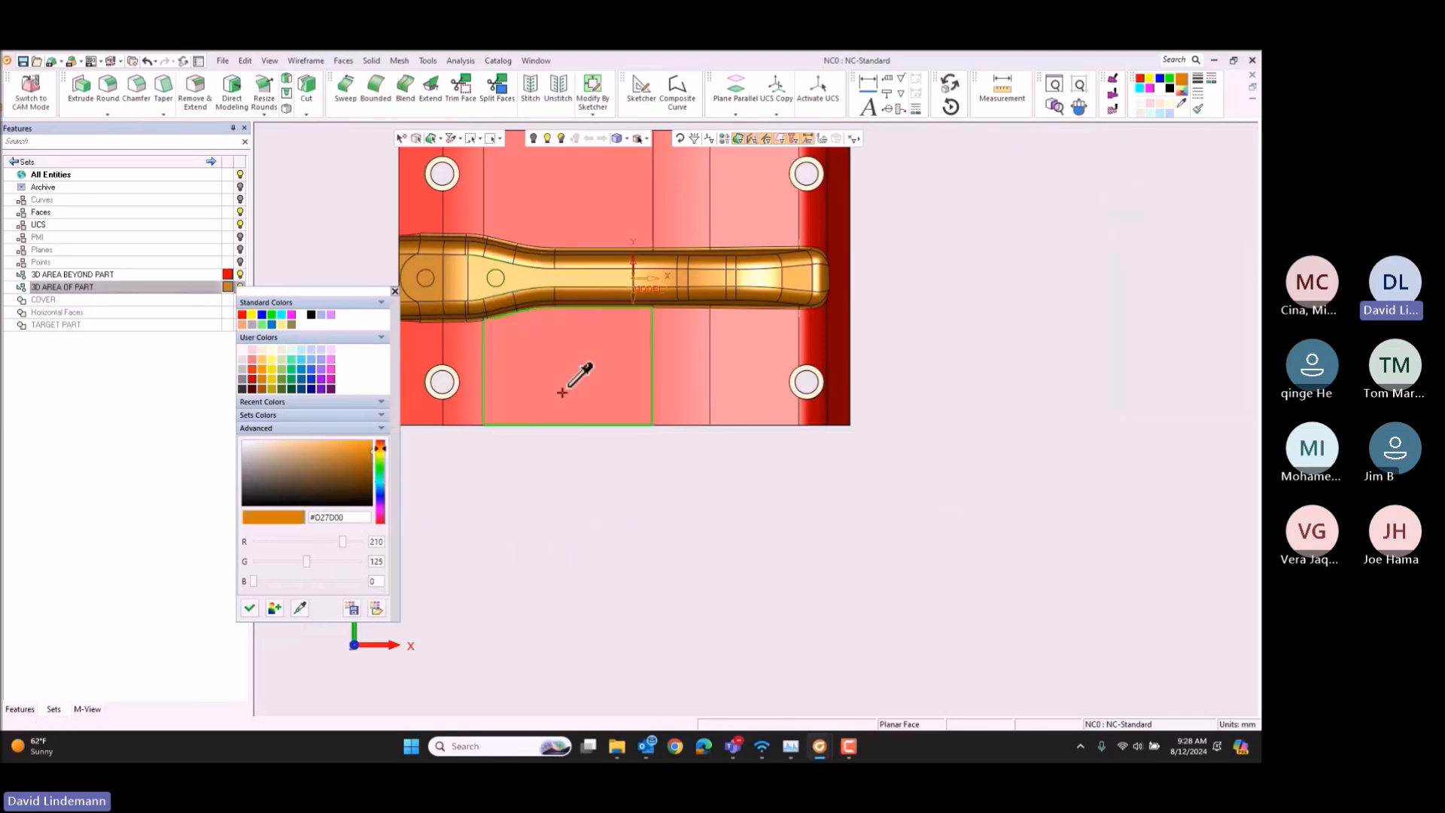
left_click(488, 589)
left_click(383, 638)
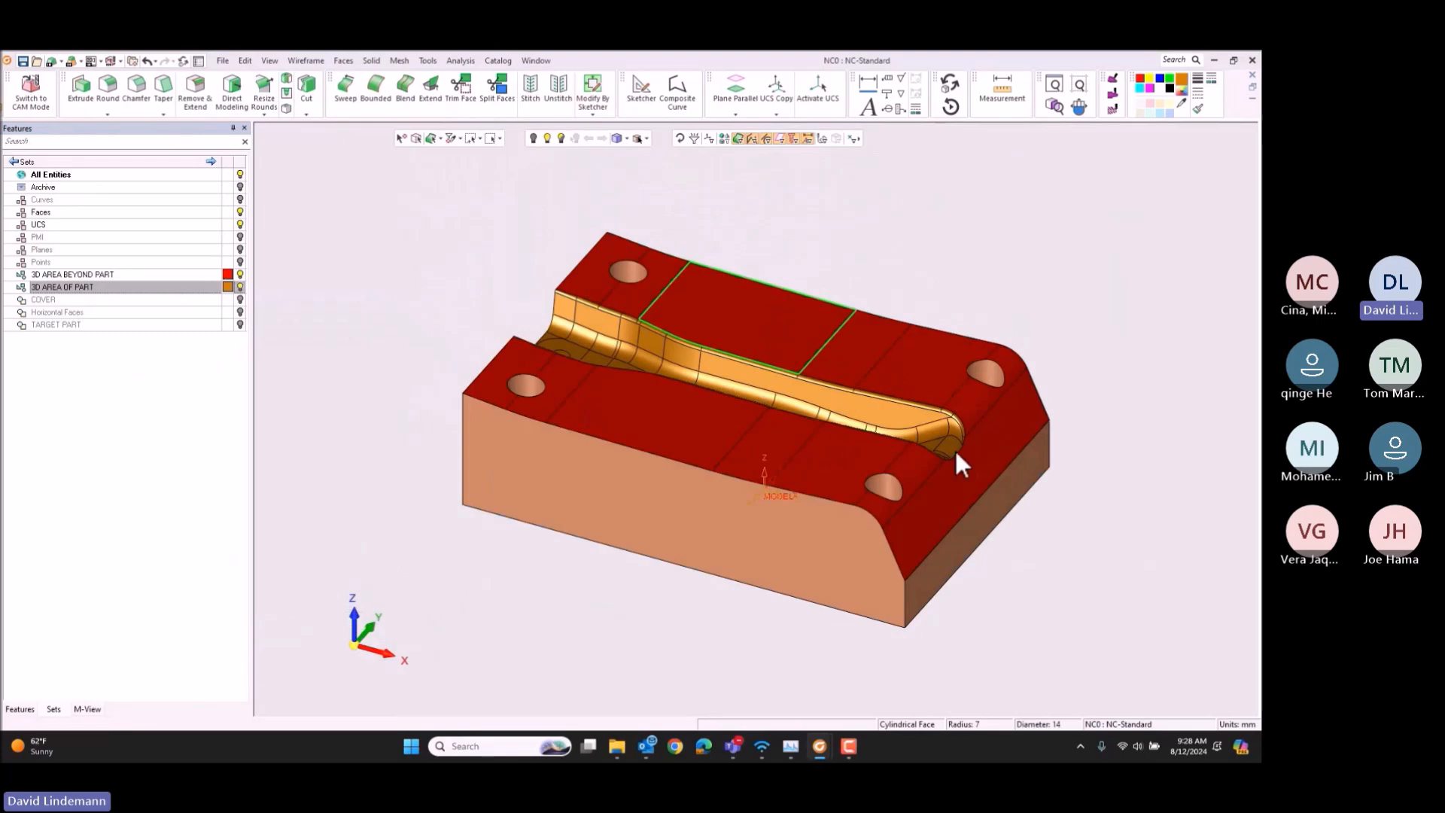
Step: Make the COVER set active and cap the four holes in the die's upper faces with Cap Internal Islands
left_click(124, 300)
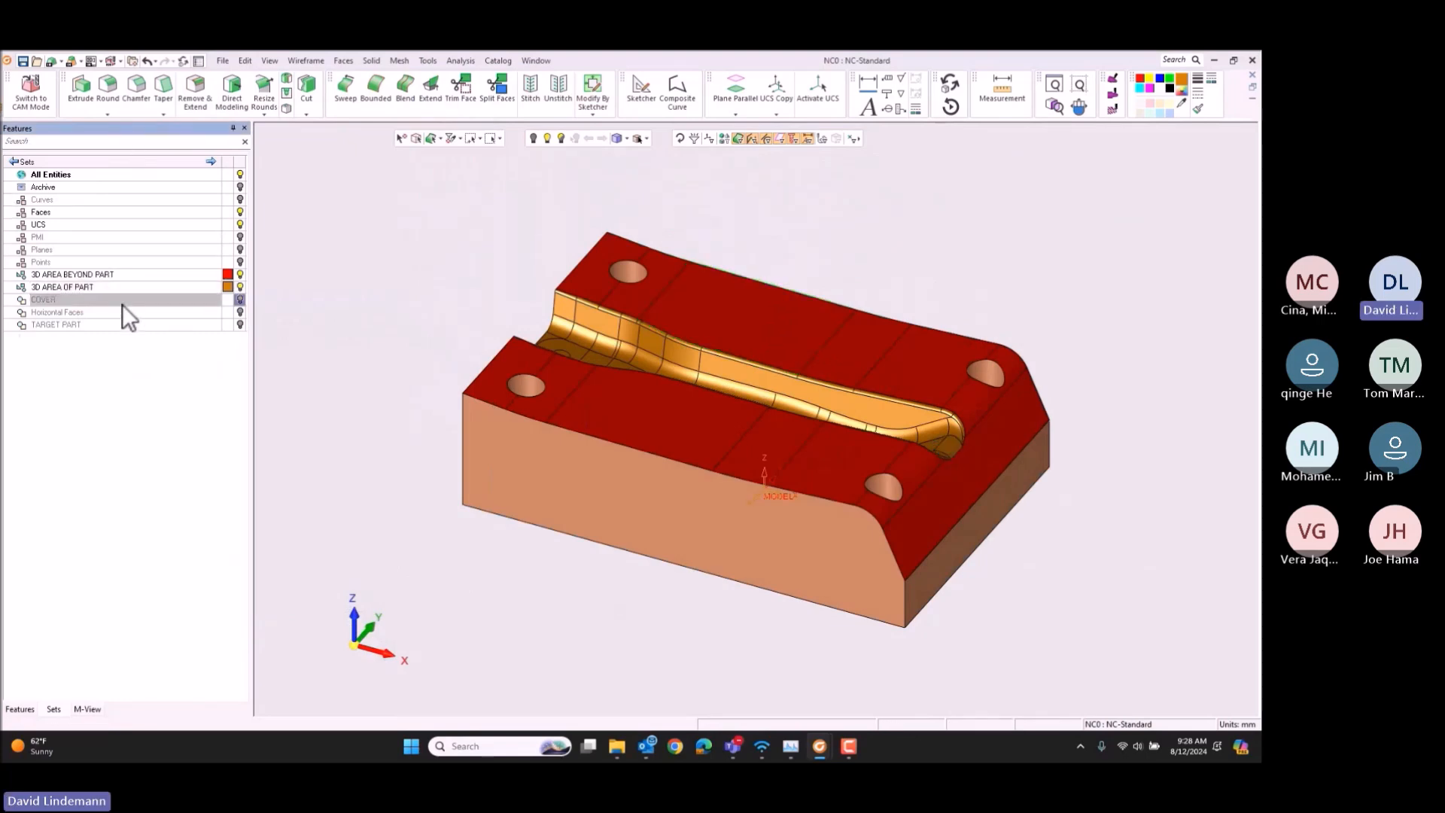
left_click(344, 62)
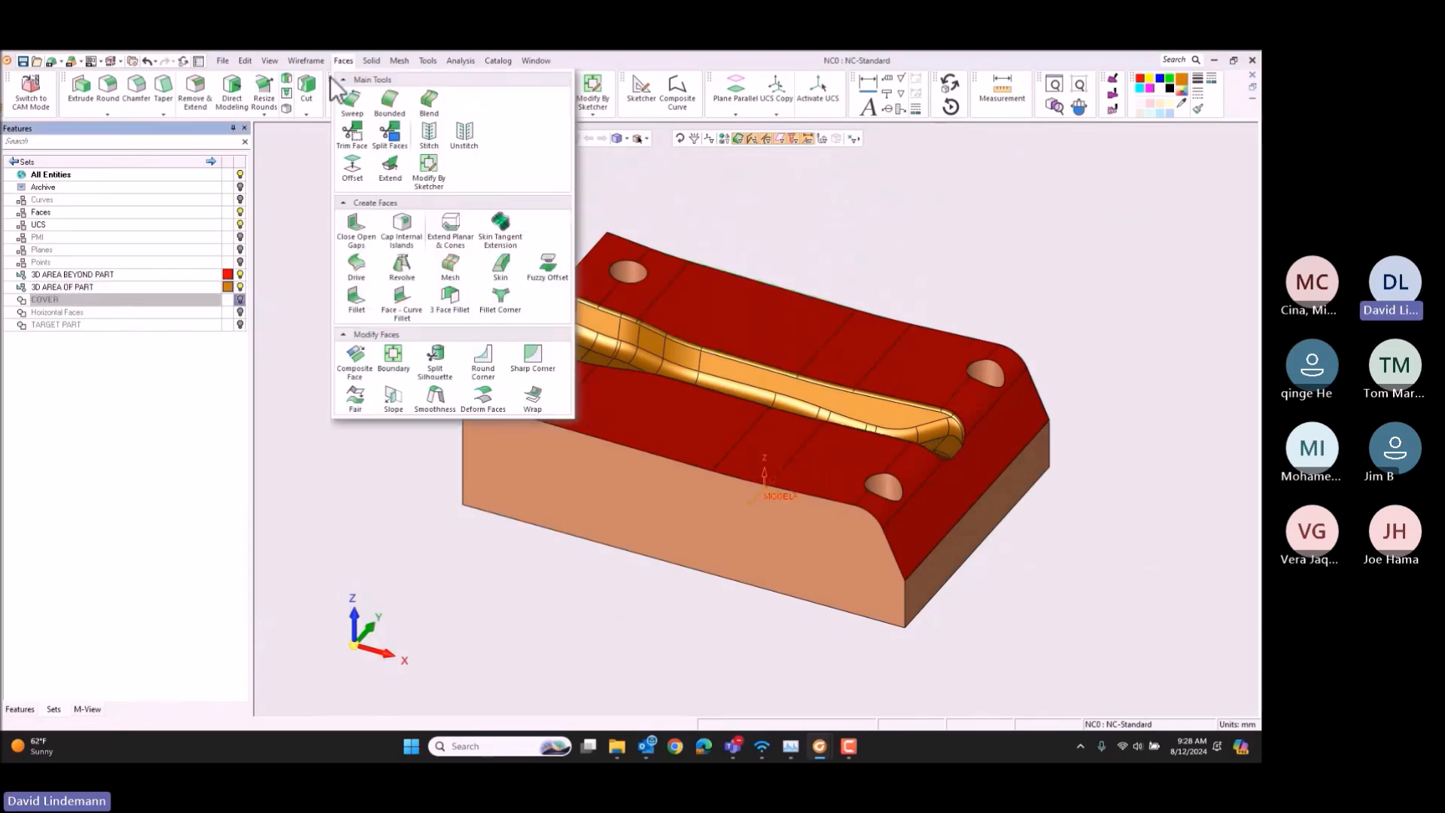
left_click(401, 267)
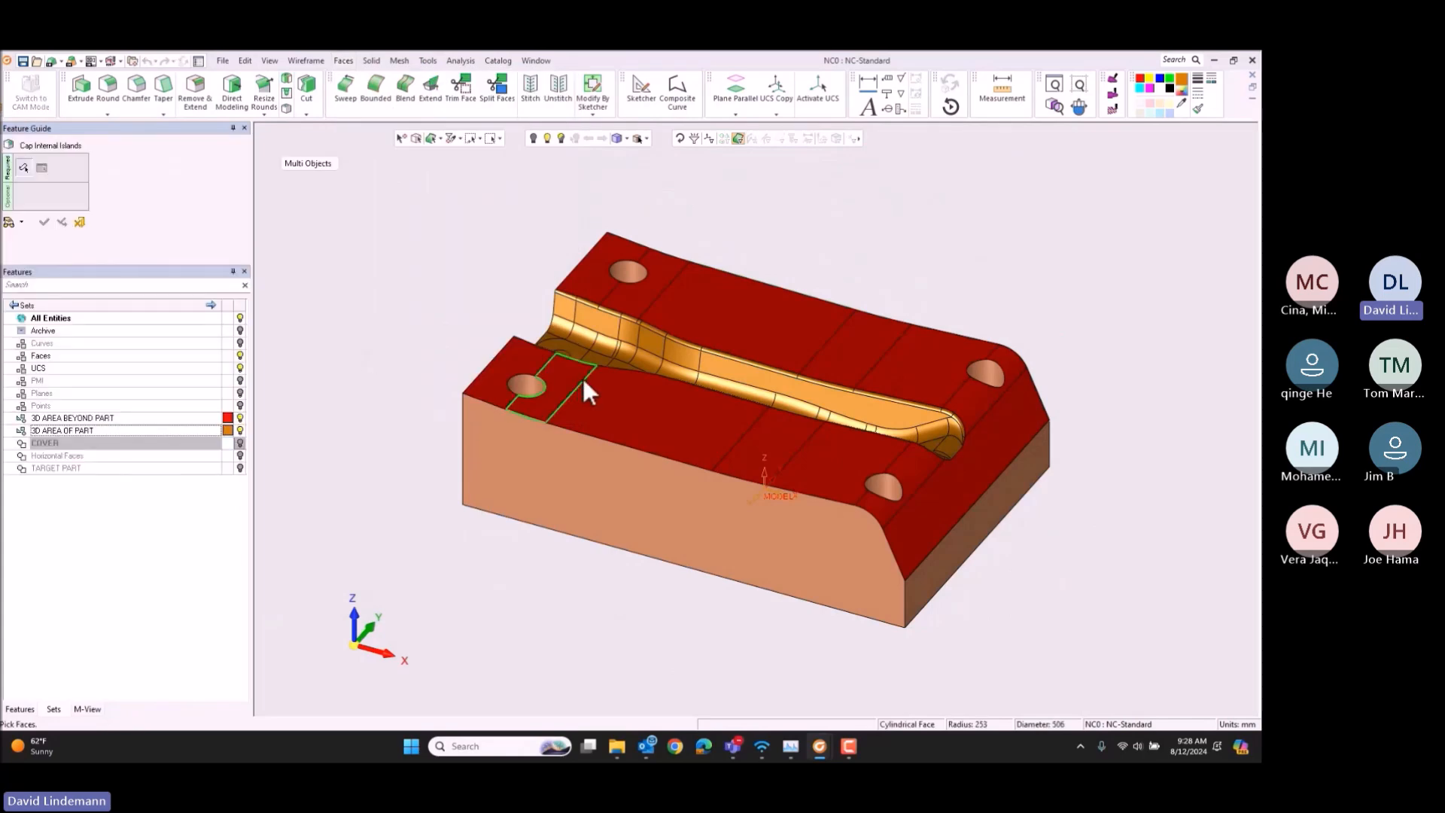
left_click(441, 140)
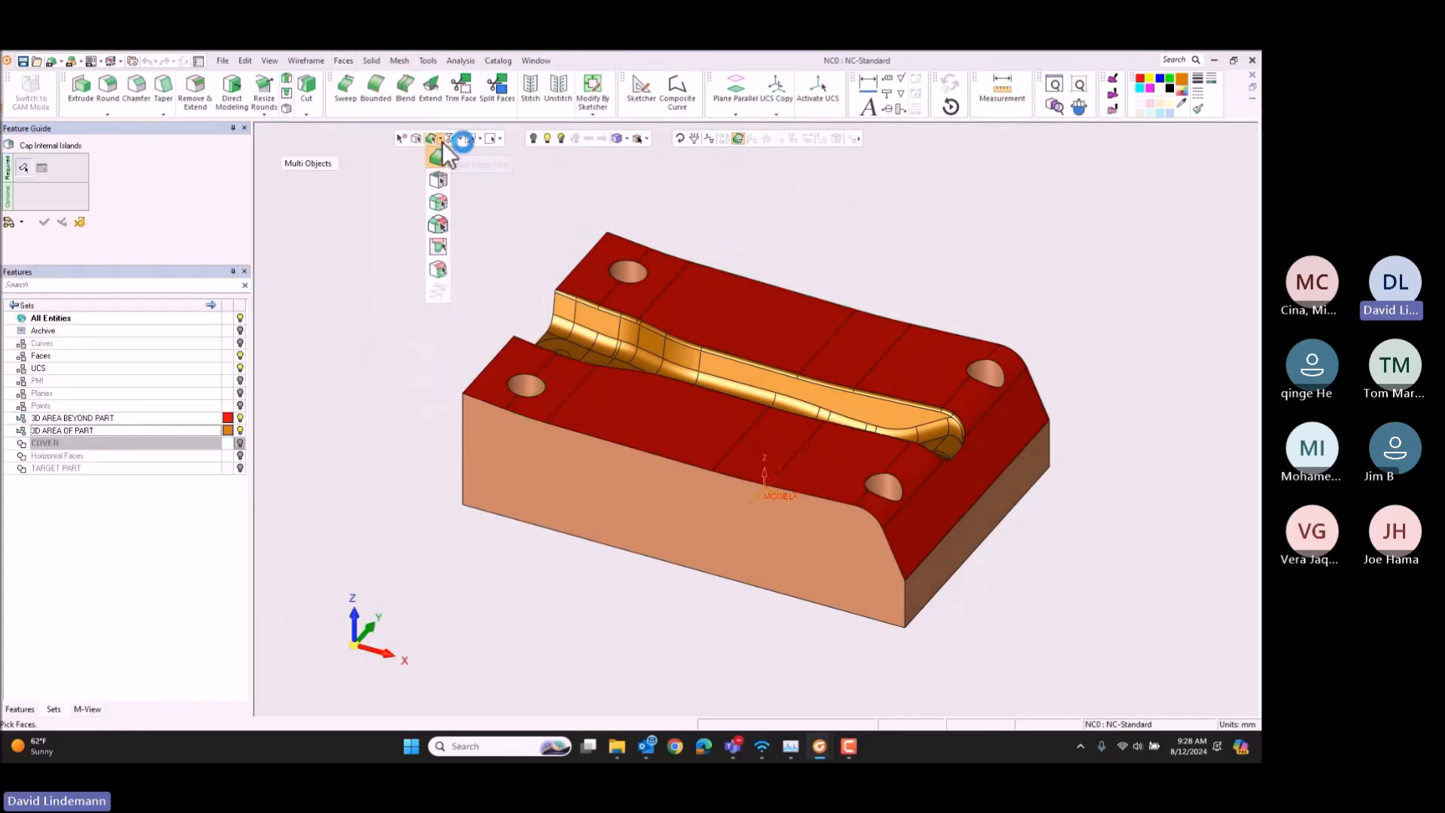
left_click(440, 266)
left_click(599, 389)
middle_click(476, 280)
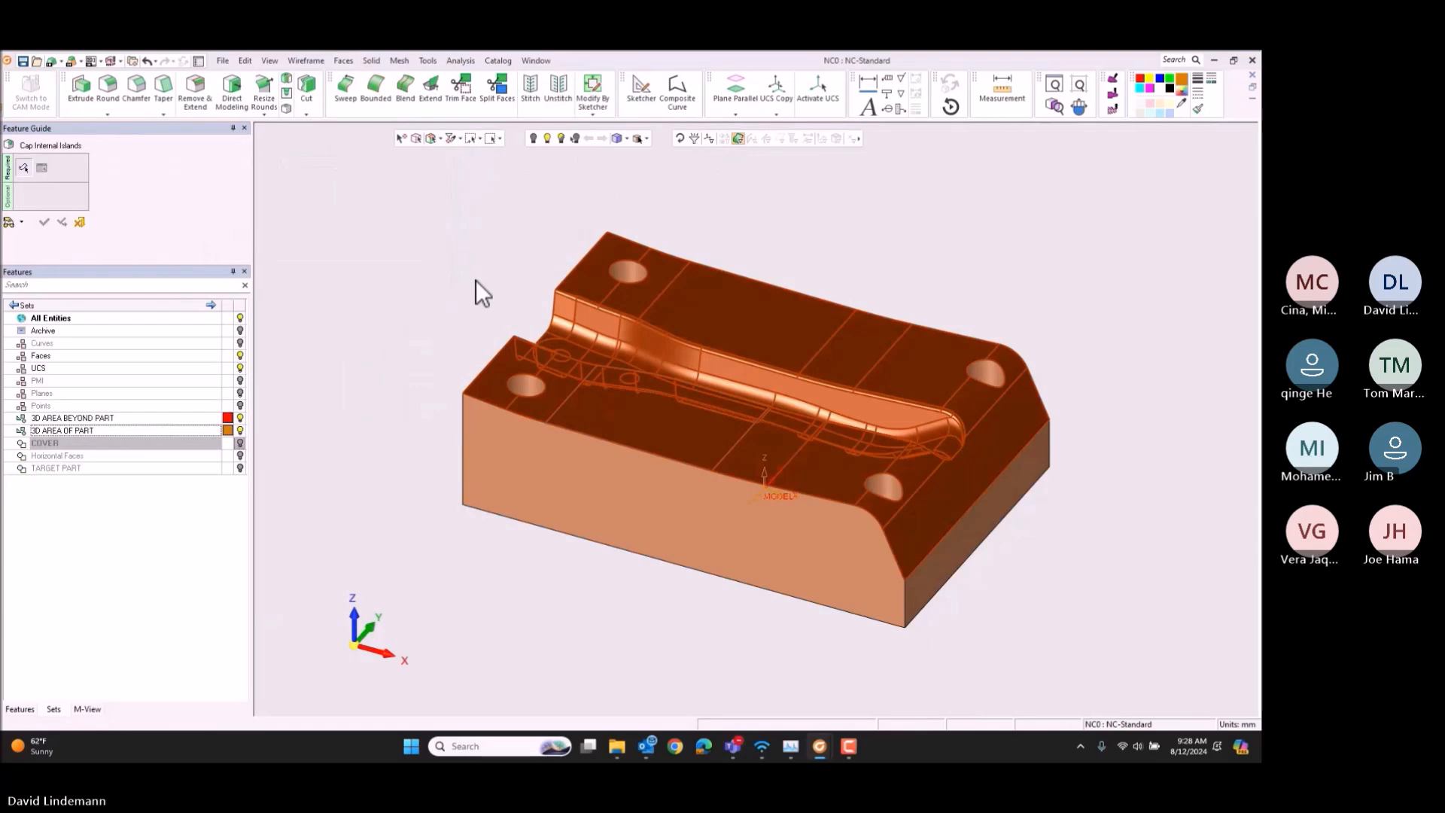
left_click_drag(461, 226, 1004, 547)
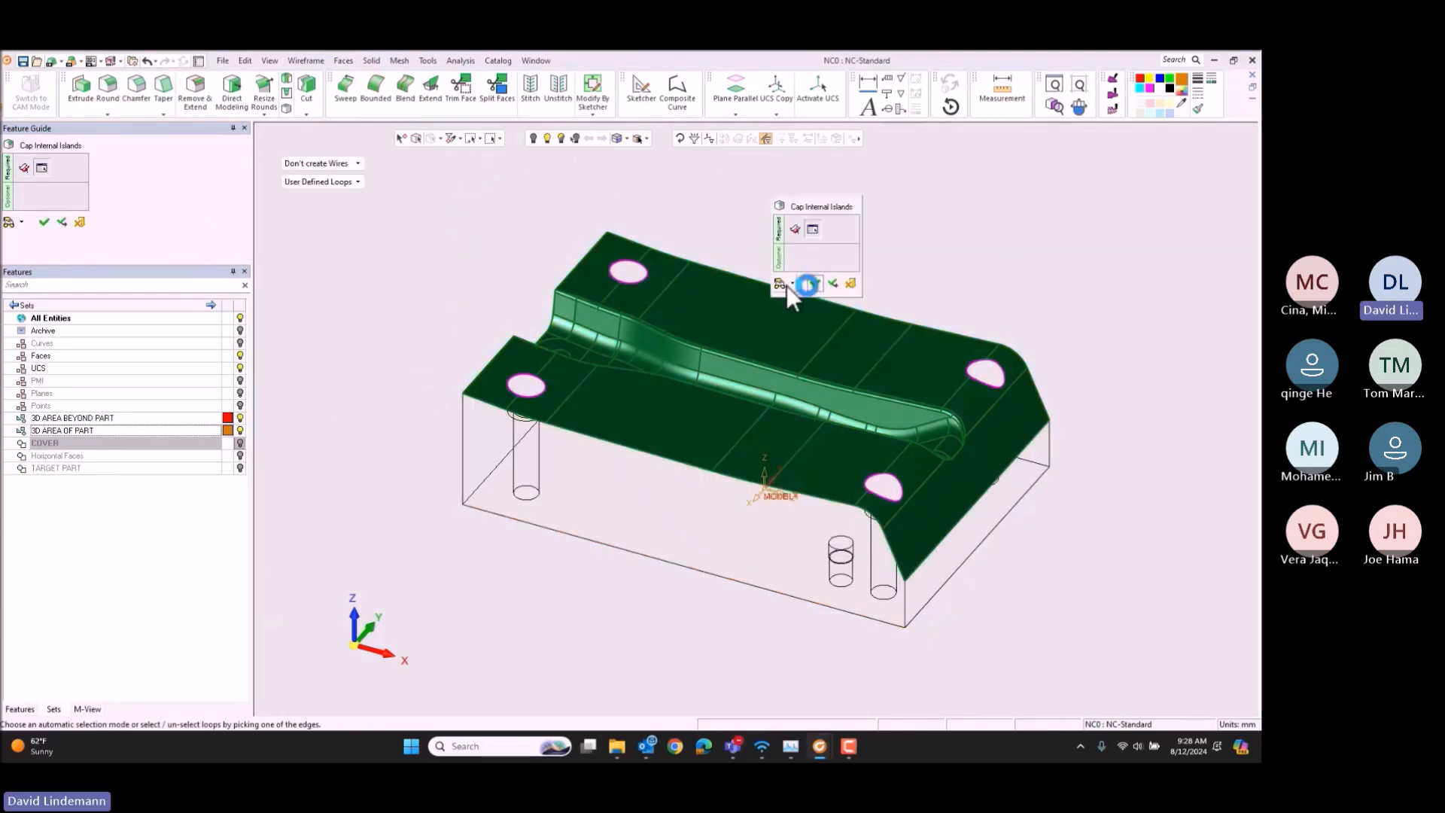
left_click(843, 233)
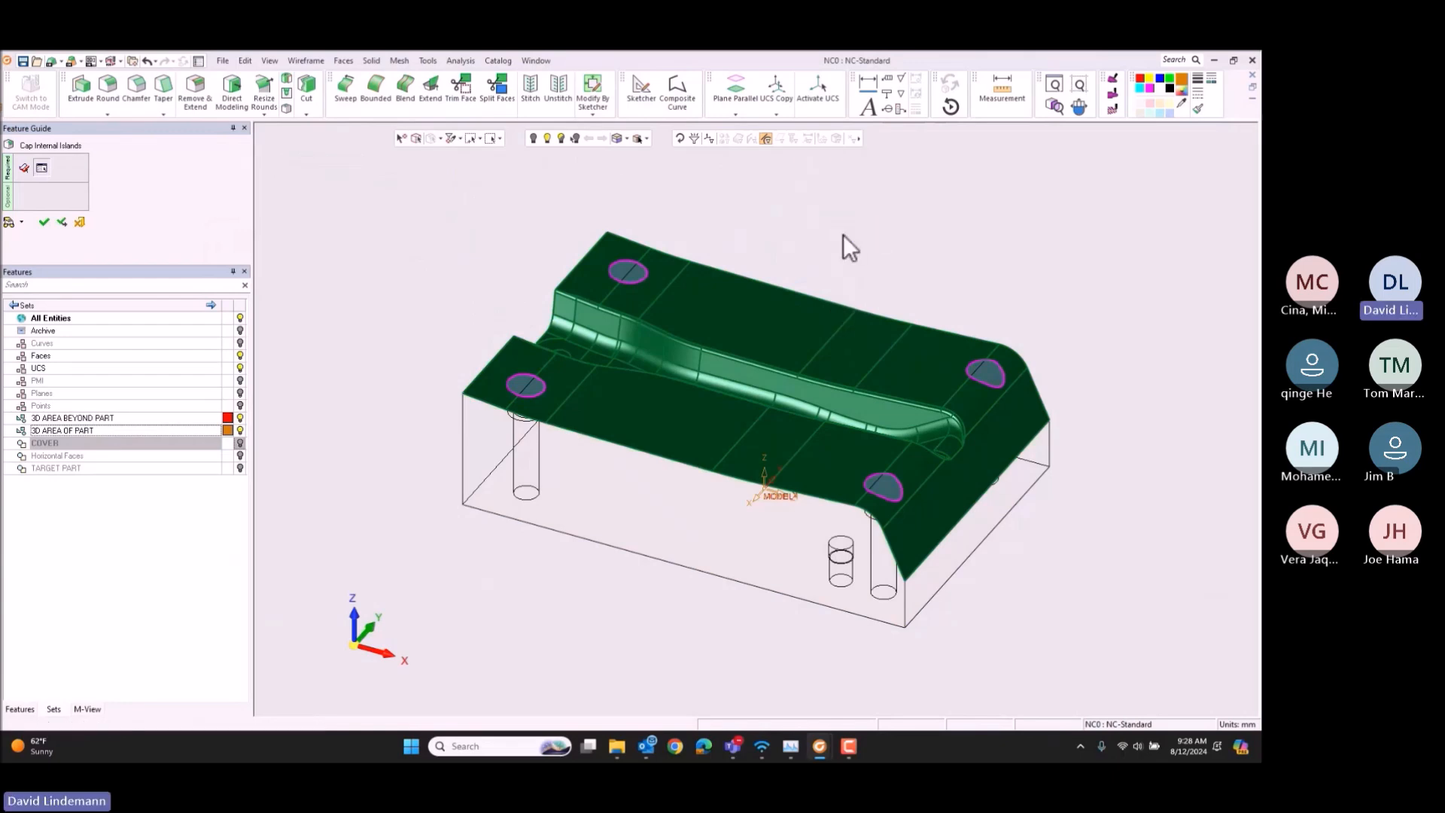
Step: Color the four hole caps red
double_click(629, 269)
double_click(528, 384)
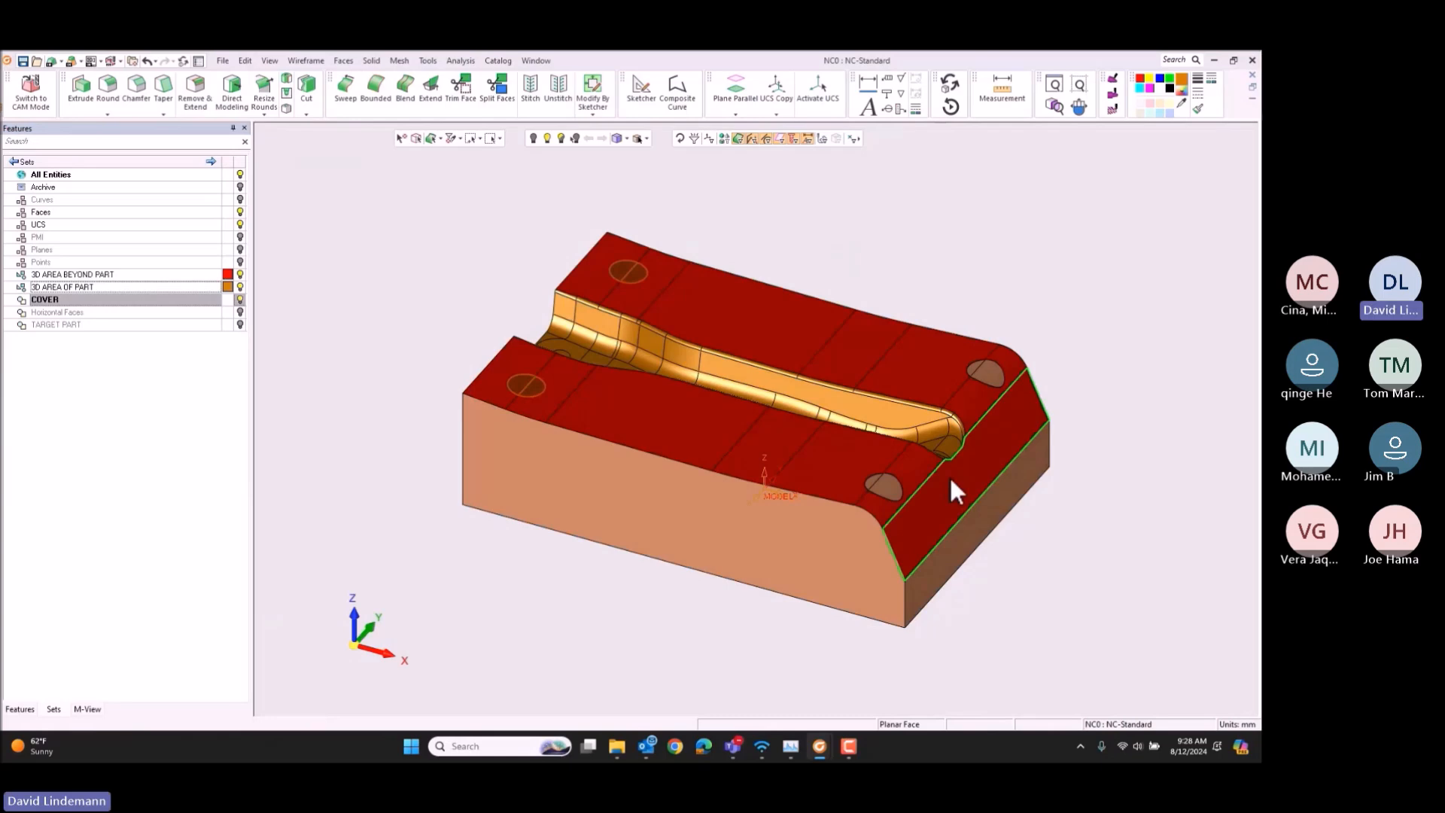
double_click(874, 480)
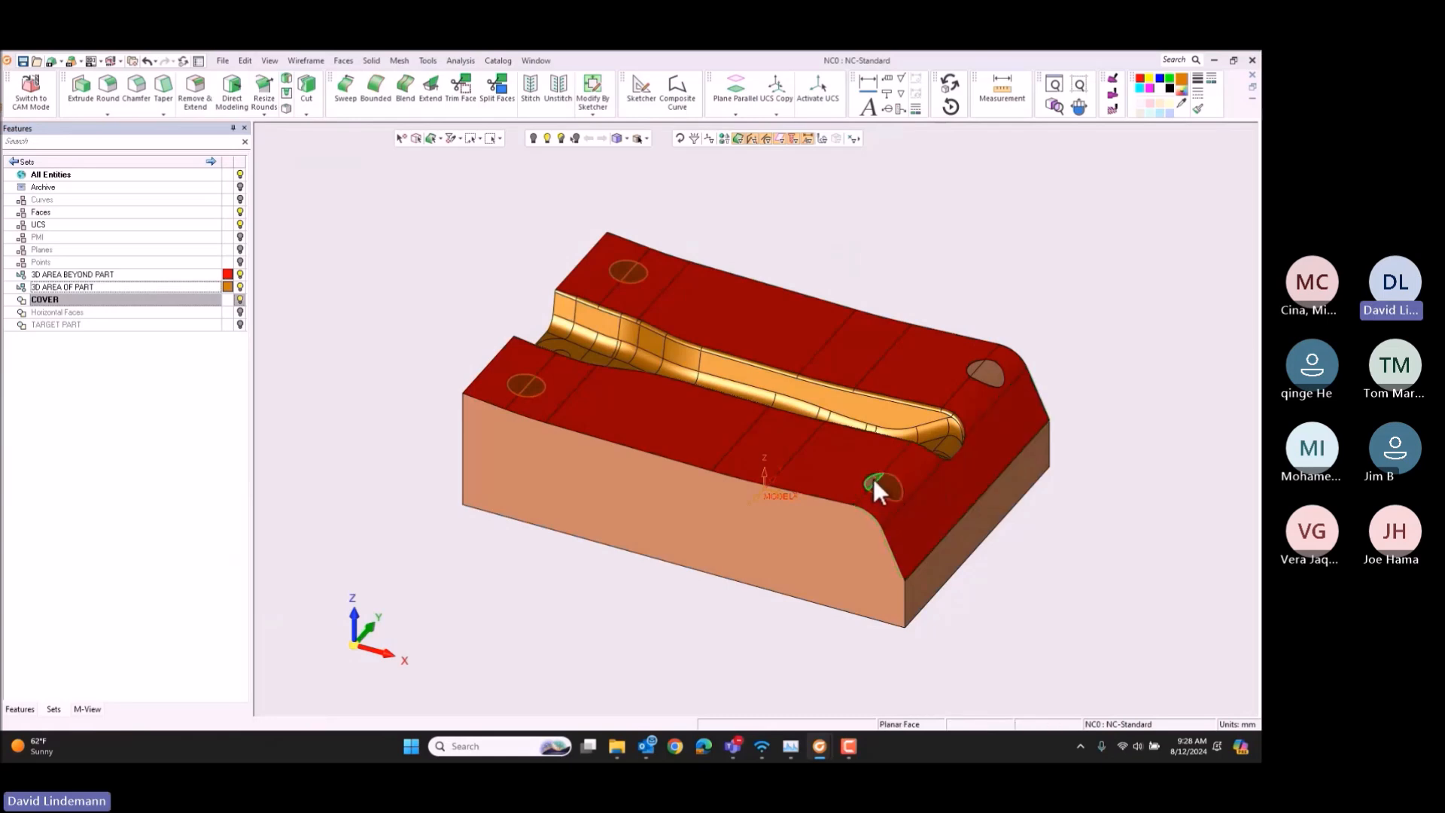
double_click(974, 366)
left_click(1141, 78)
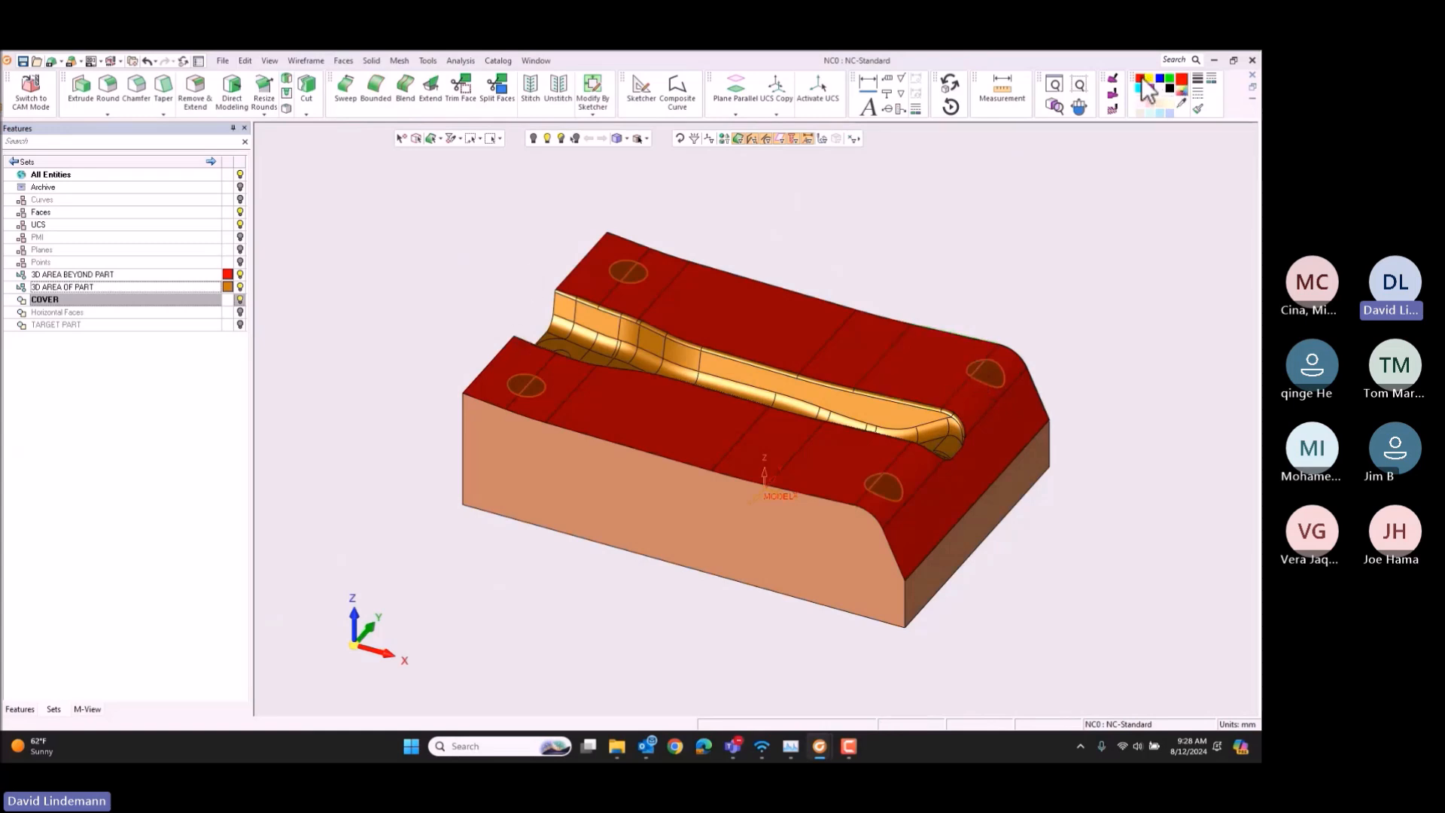
Step: Switch to CAM mode and apply the NC template Die form-6x10.mtt from the 0-die forms folder
left_click(460, 61)
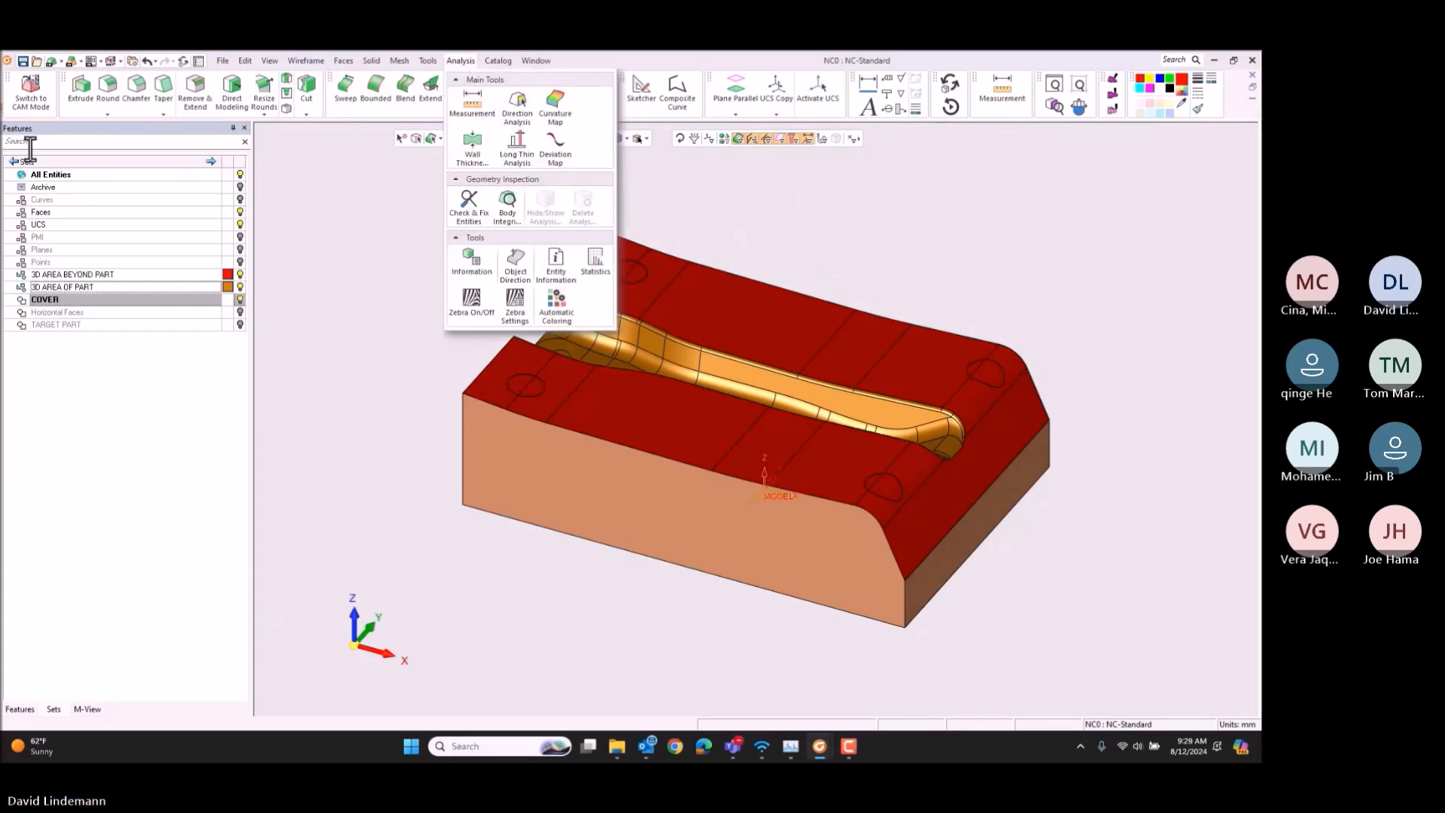
left_click(30, 92)
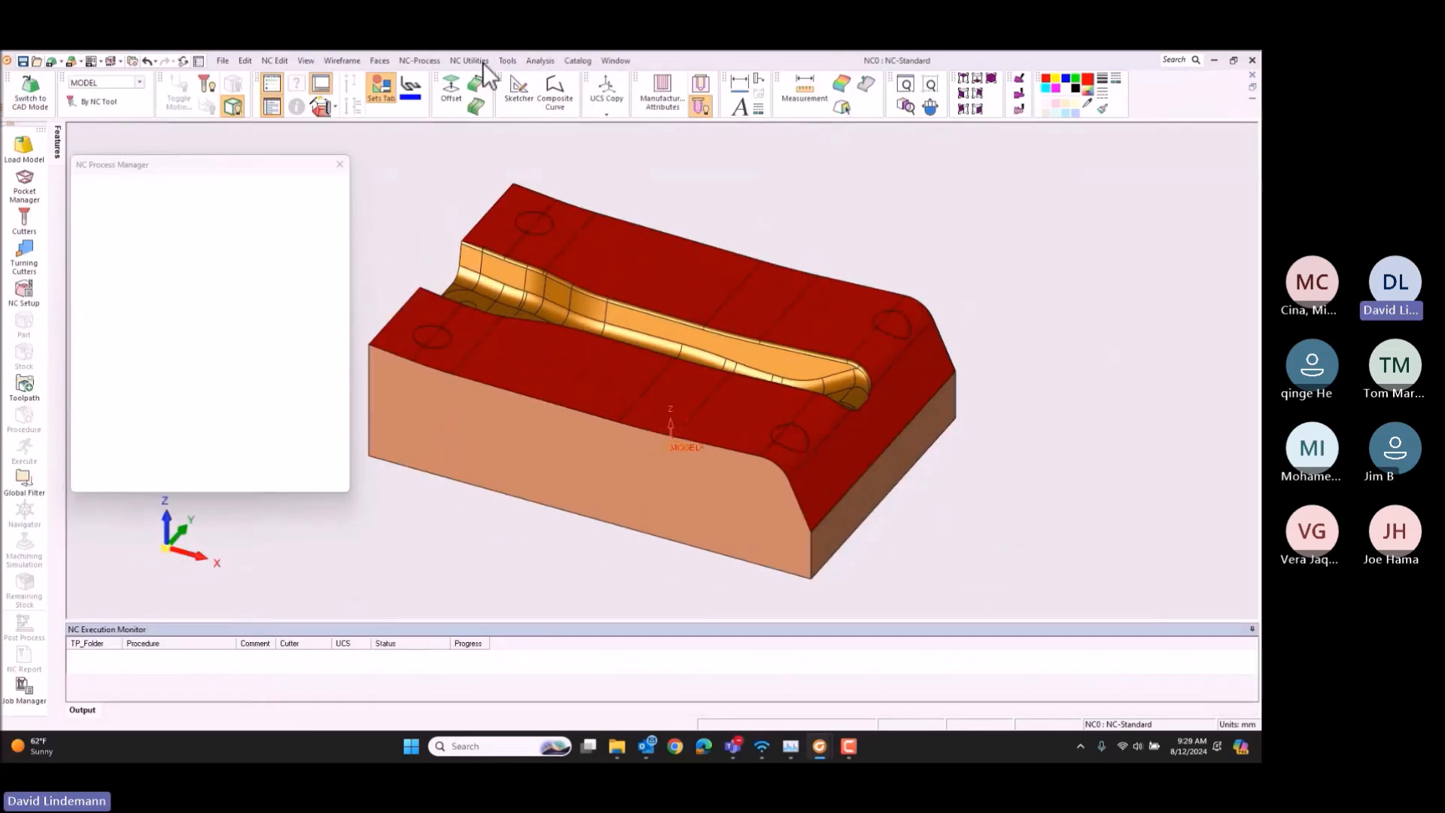
left_click(540, 61)
left_click(547, 167)
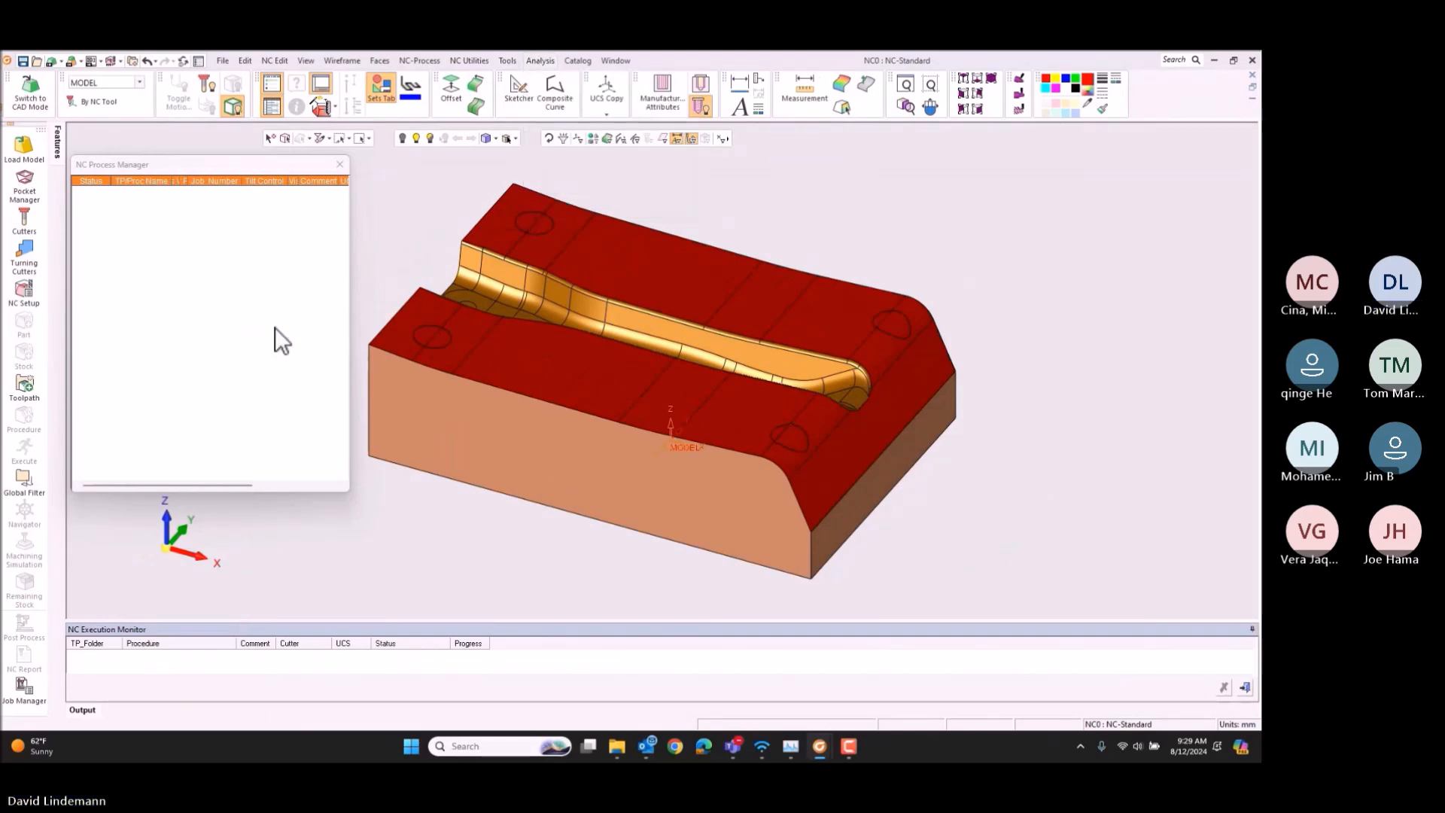
right_click(179, 260)
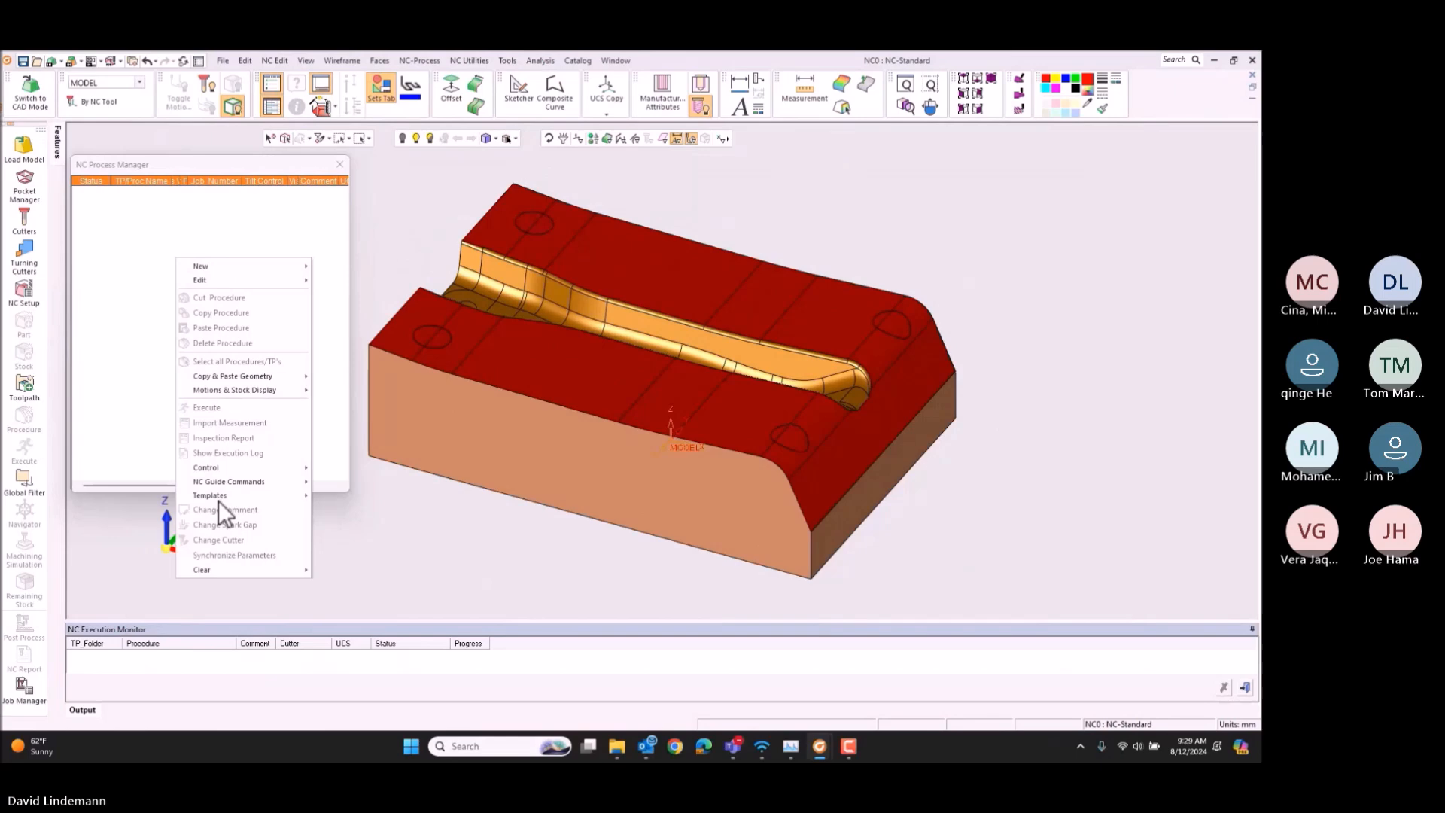
mouse_move(218, 500)
left_click(355, 512)
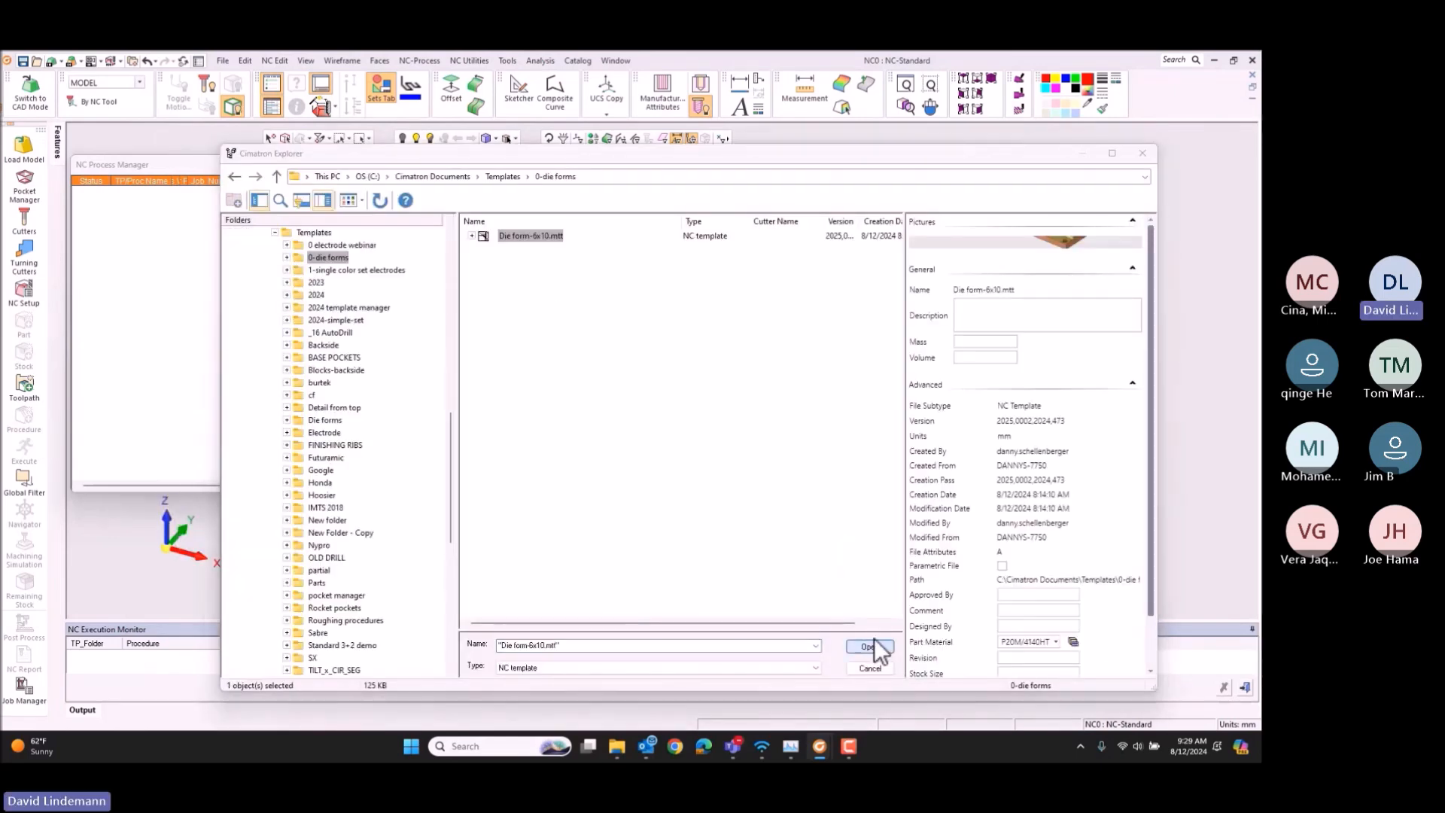
left_click(871, 645)
left_click(782, 496)
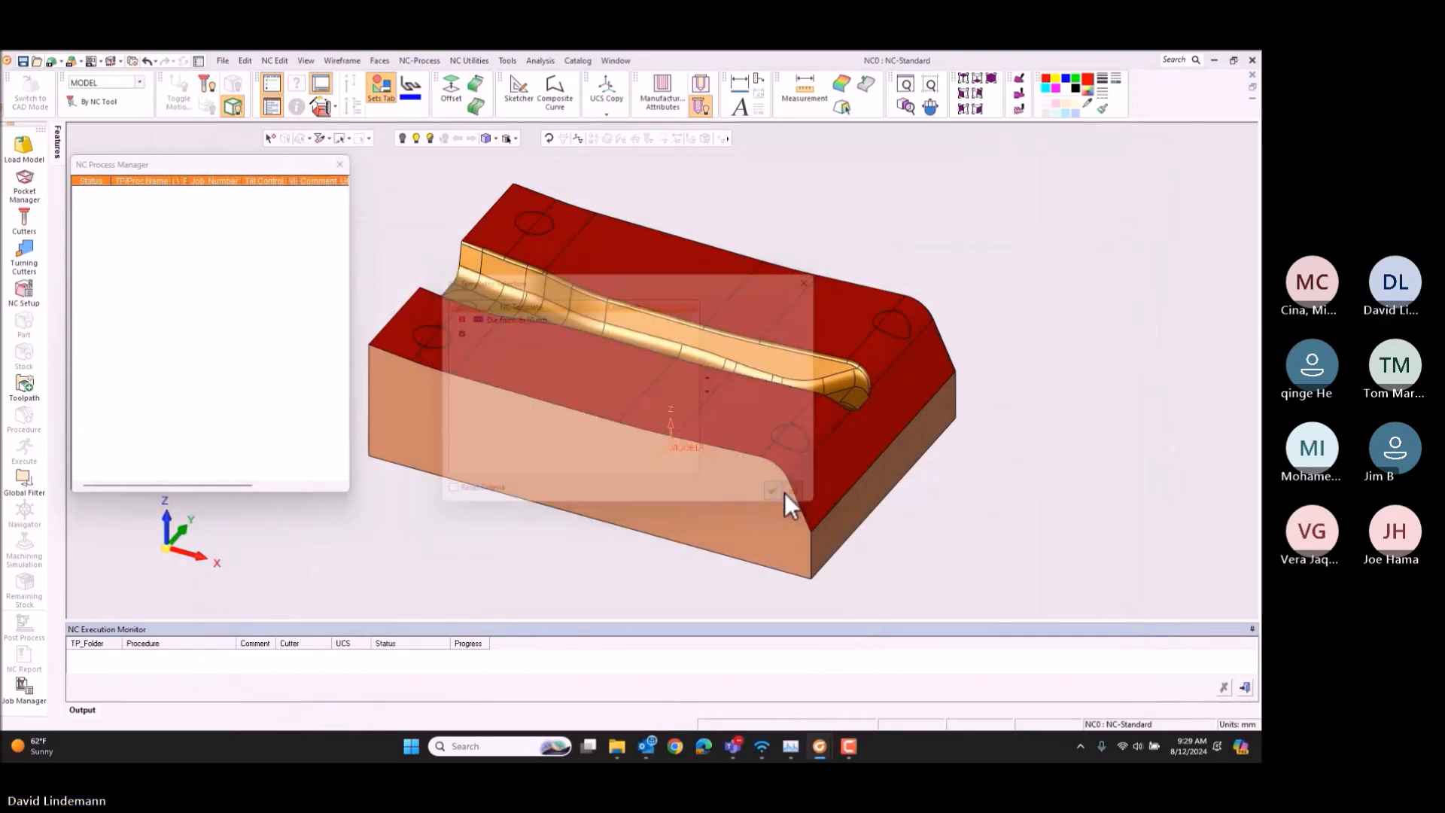
Step: Execute all procedures under SETUP_MODEL and the TP_MODEL toolpath
left_click(142, 193)
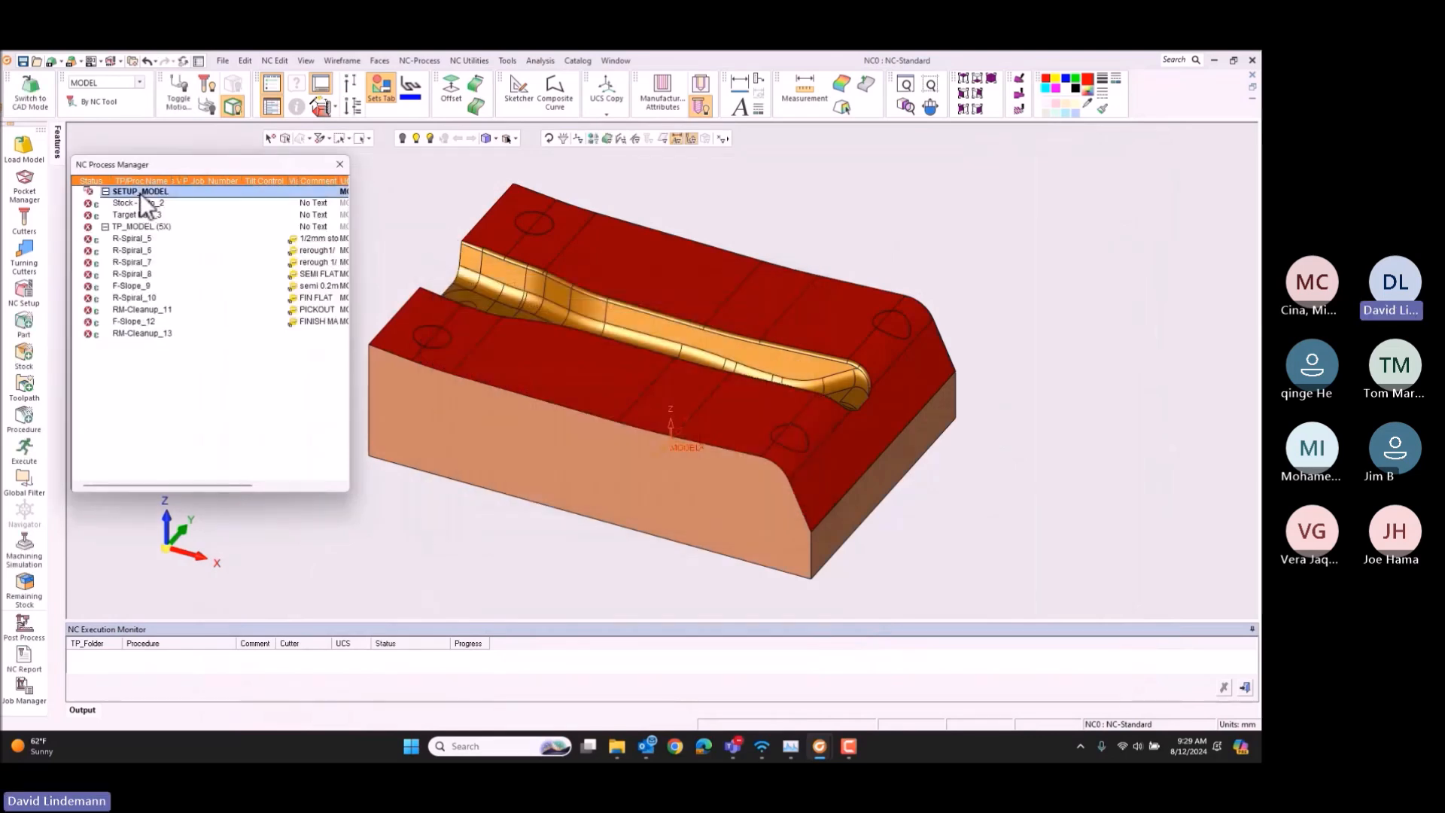
left_click(141, 226)
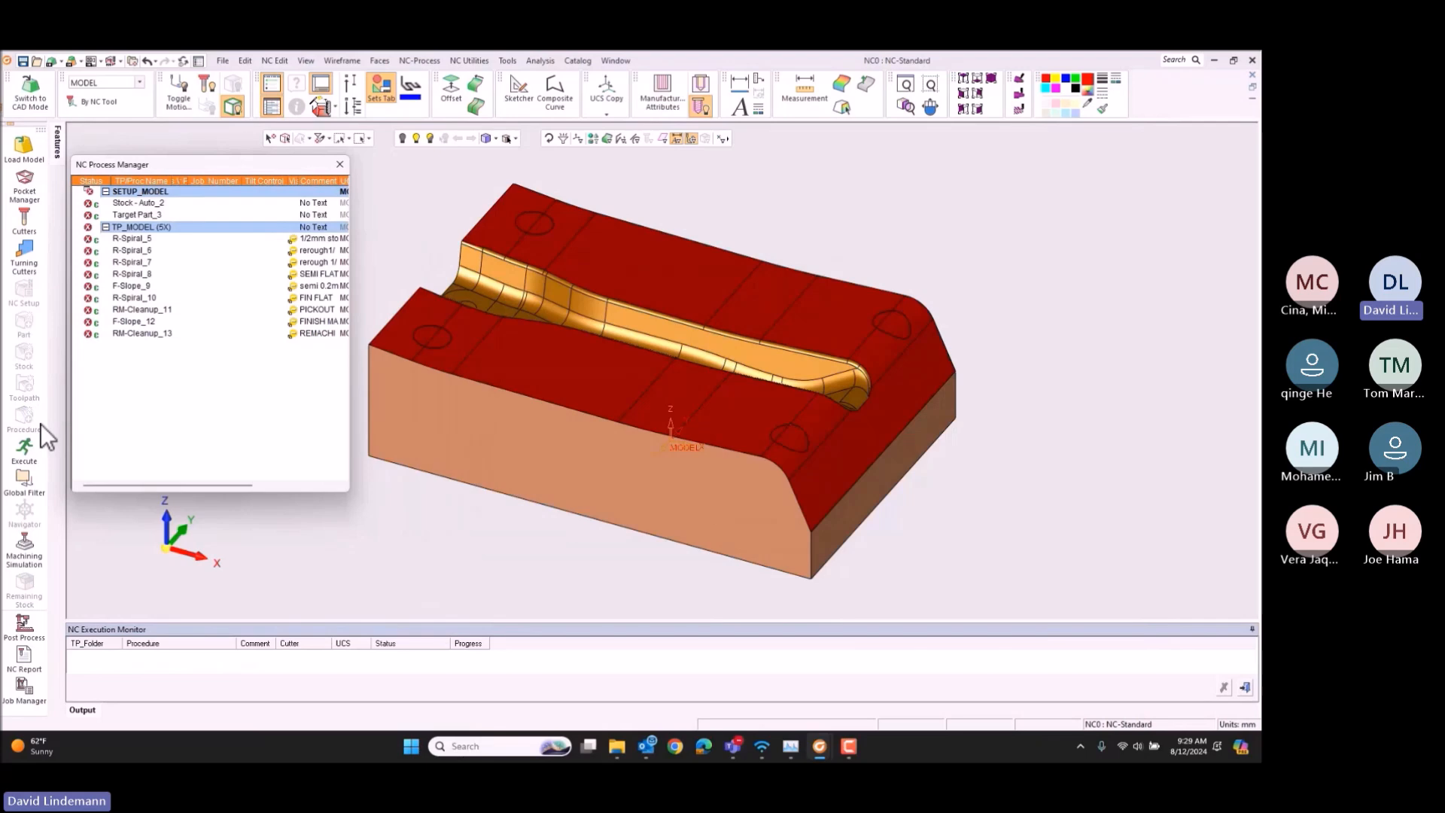
left_click(25, 447)
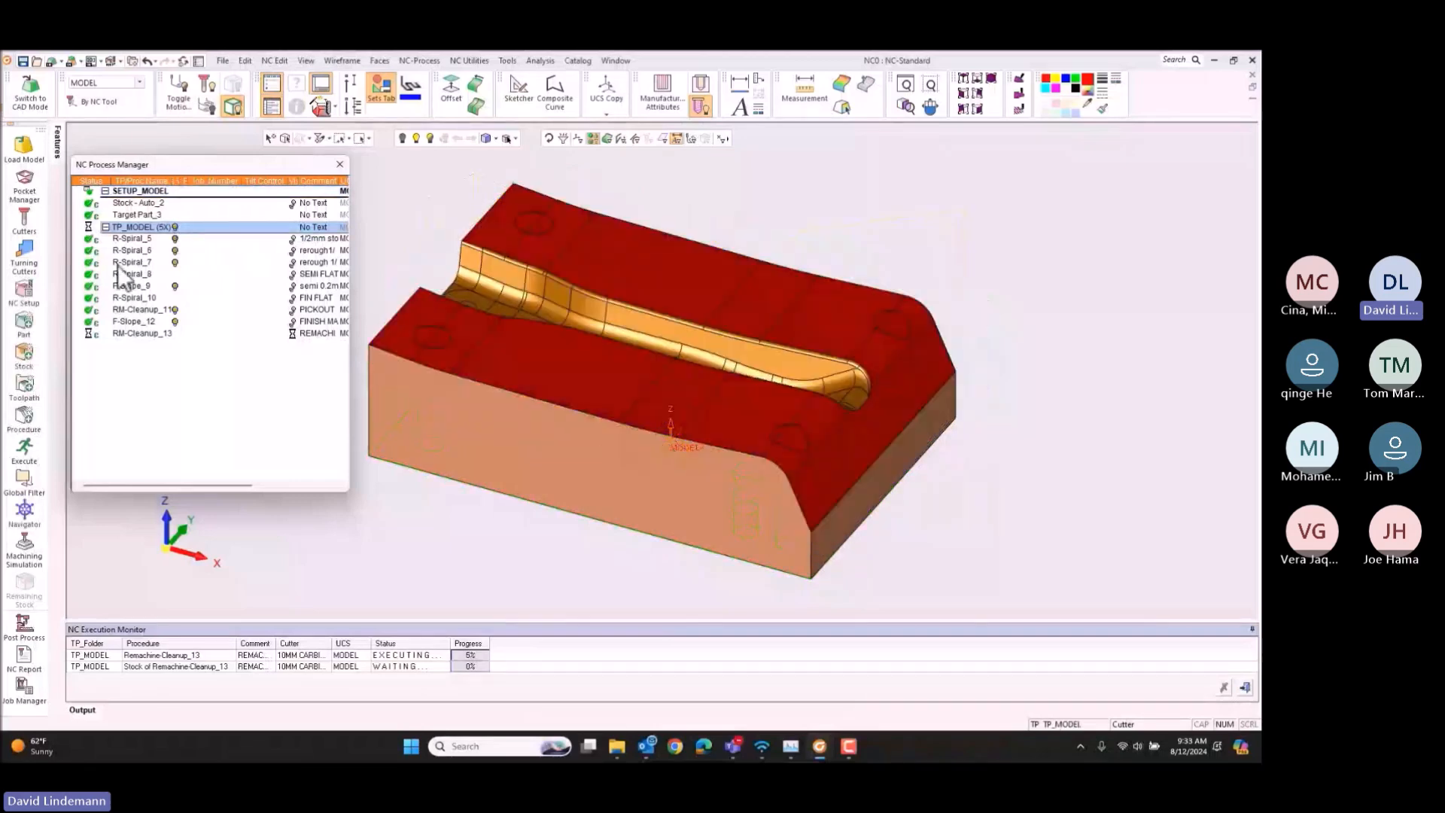
Step: Inspect the last cleanup procedure, RM-Cleanup_13, by viewing its motions from several directions and displaying its remaining stock
left_click(292, 265)
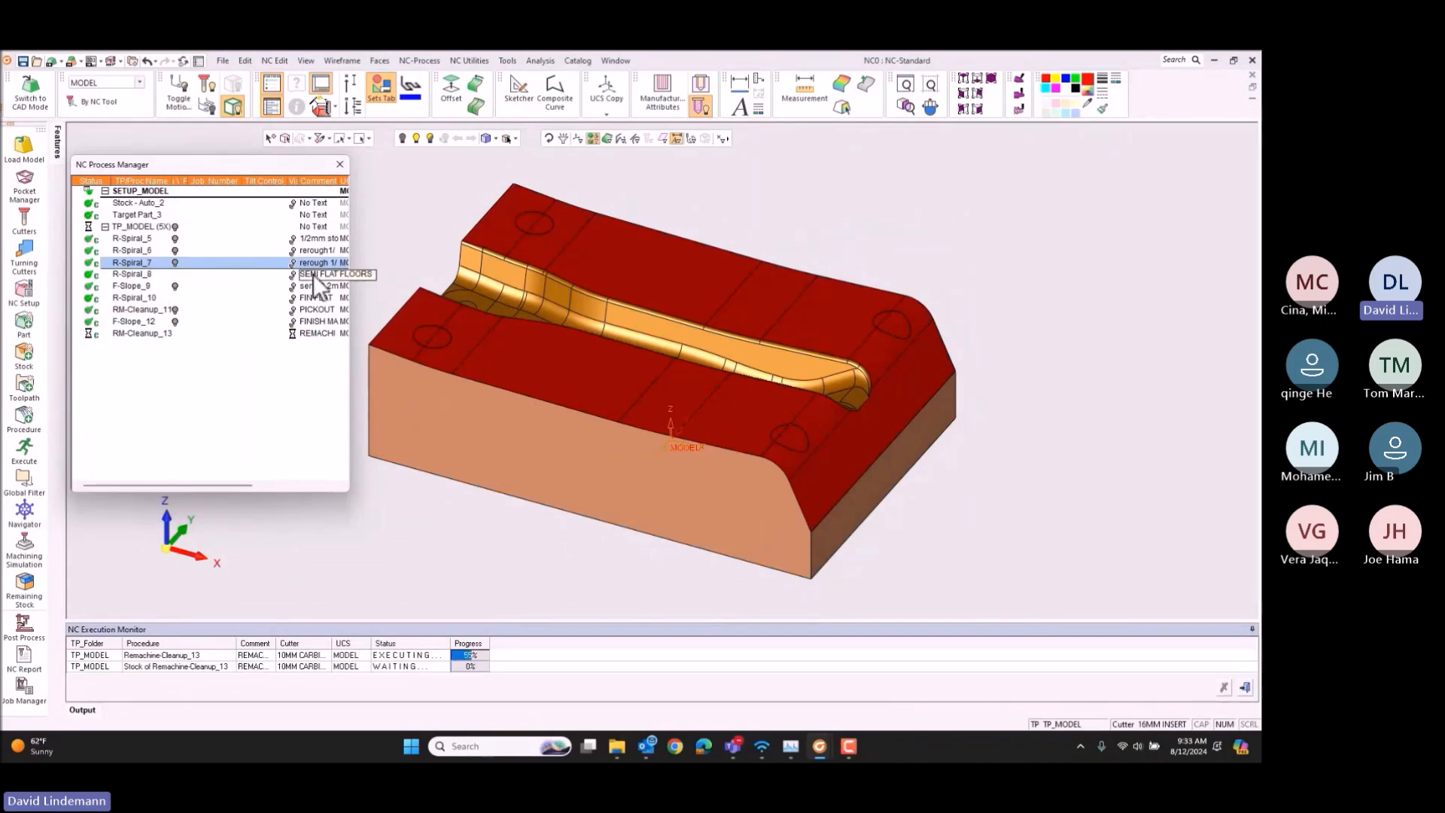
left_click(157, 565)
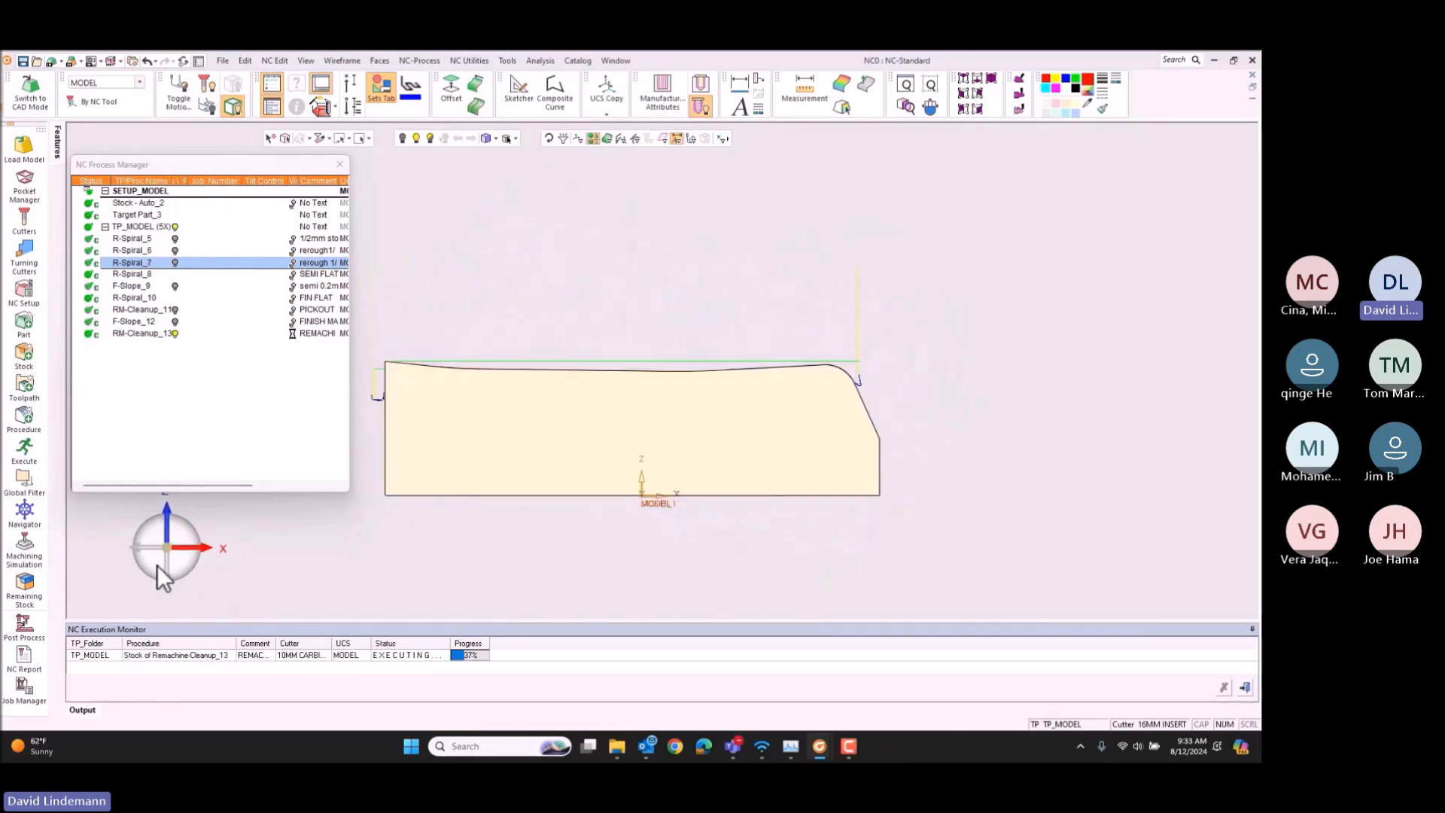
left_click(188, 532)
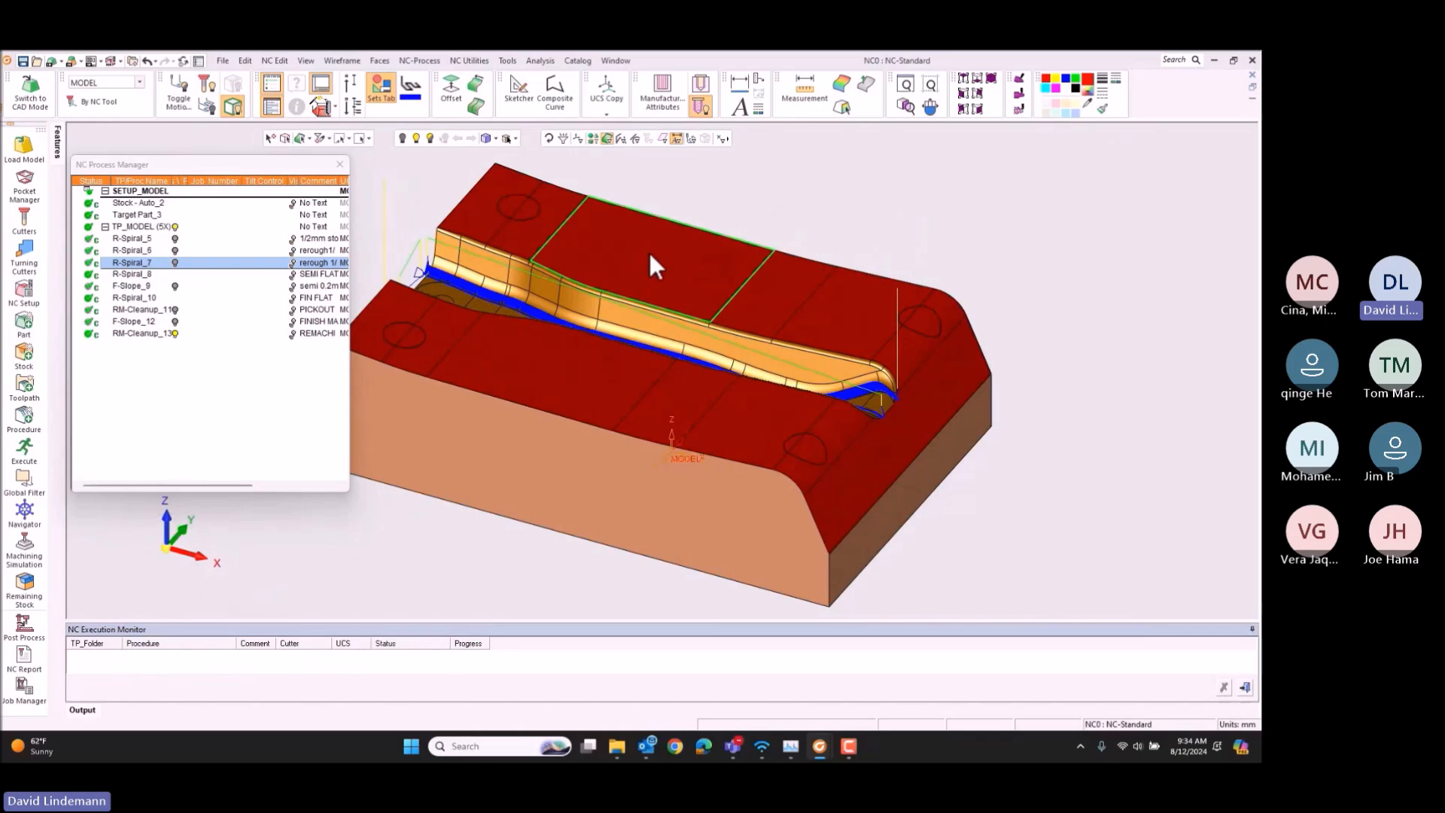
left_click(179, 335)
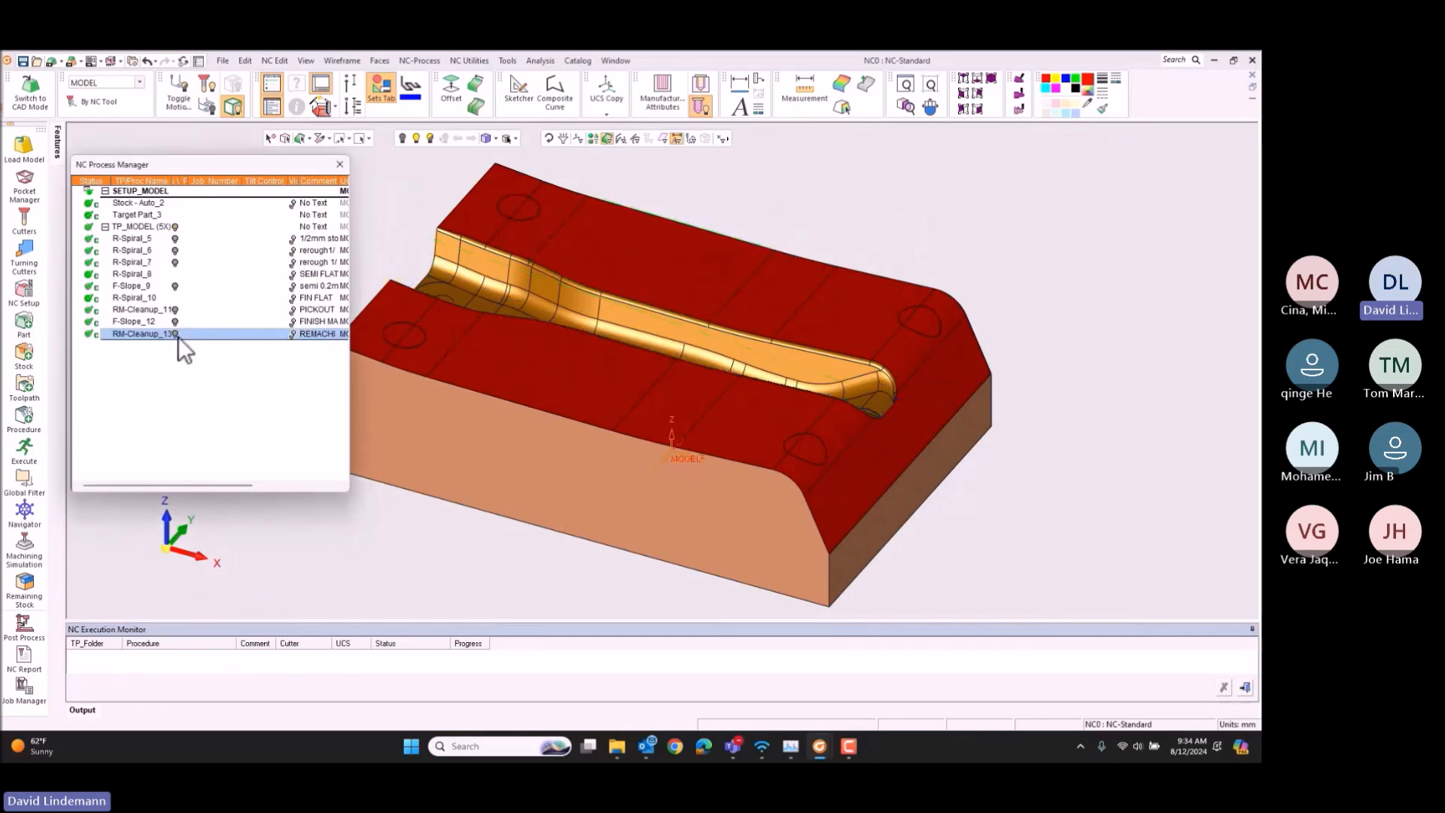
left_click(292, 334)
Step: Run the machining simulation of R-Spiral_5 through RM-Cleanup_13 on the Hermle_C40 machine with material removal and checking against the target part
left_click_drag(137, 239, 172, 380)
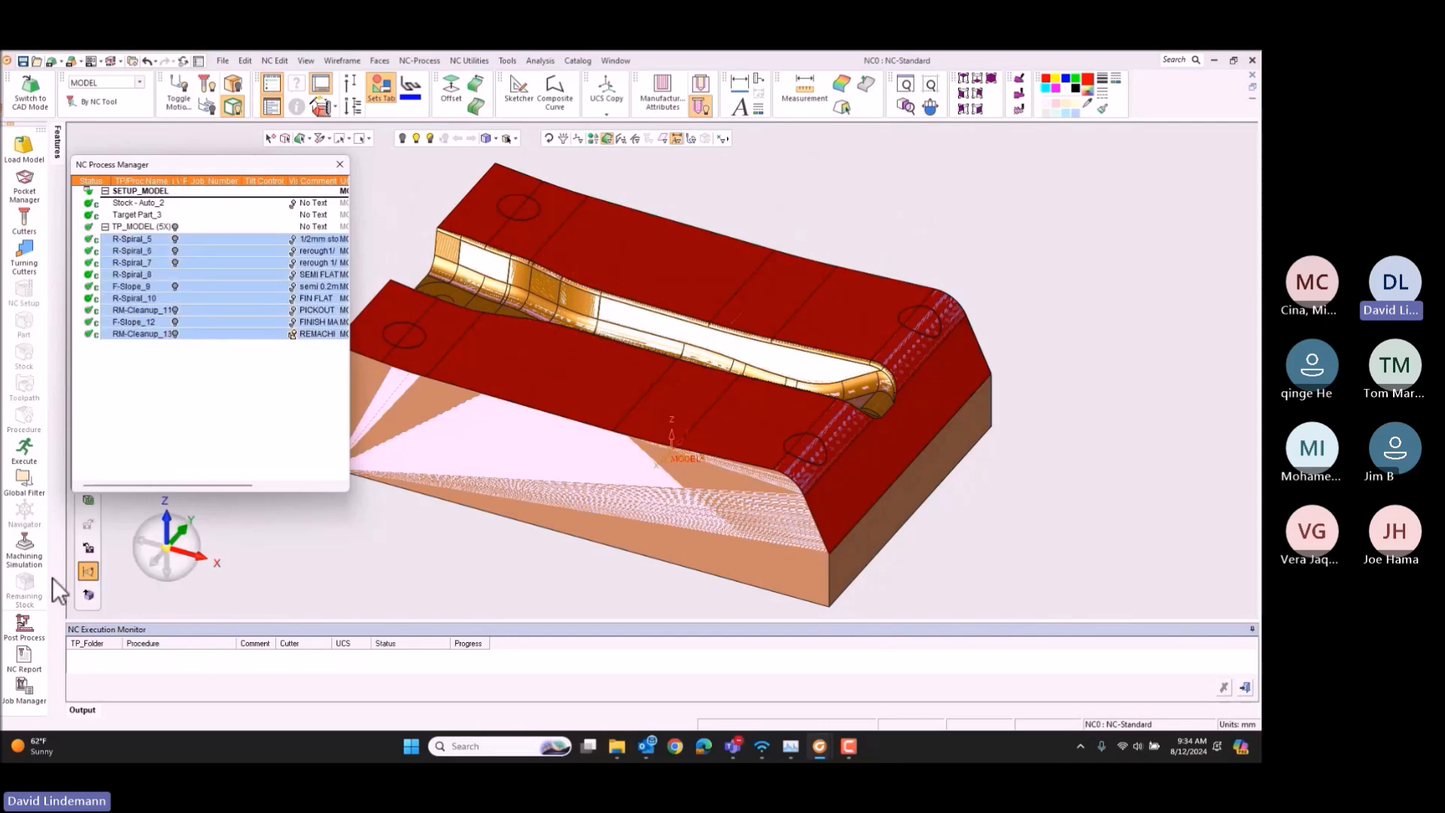
left_click(25, 547)
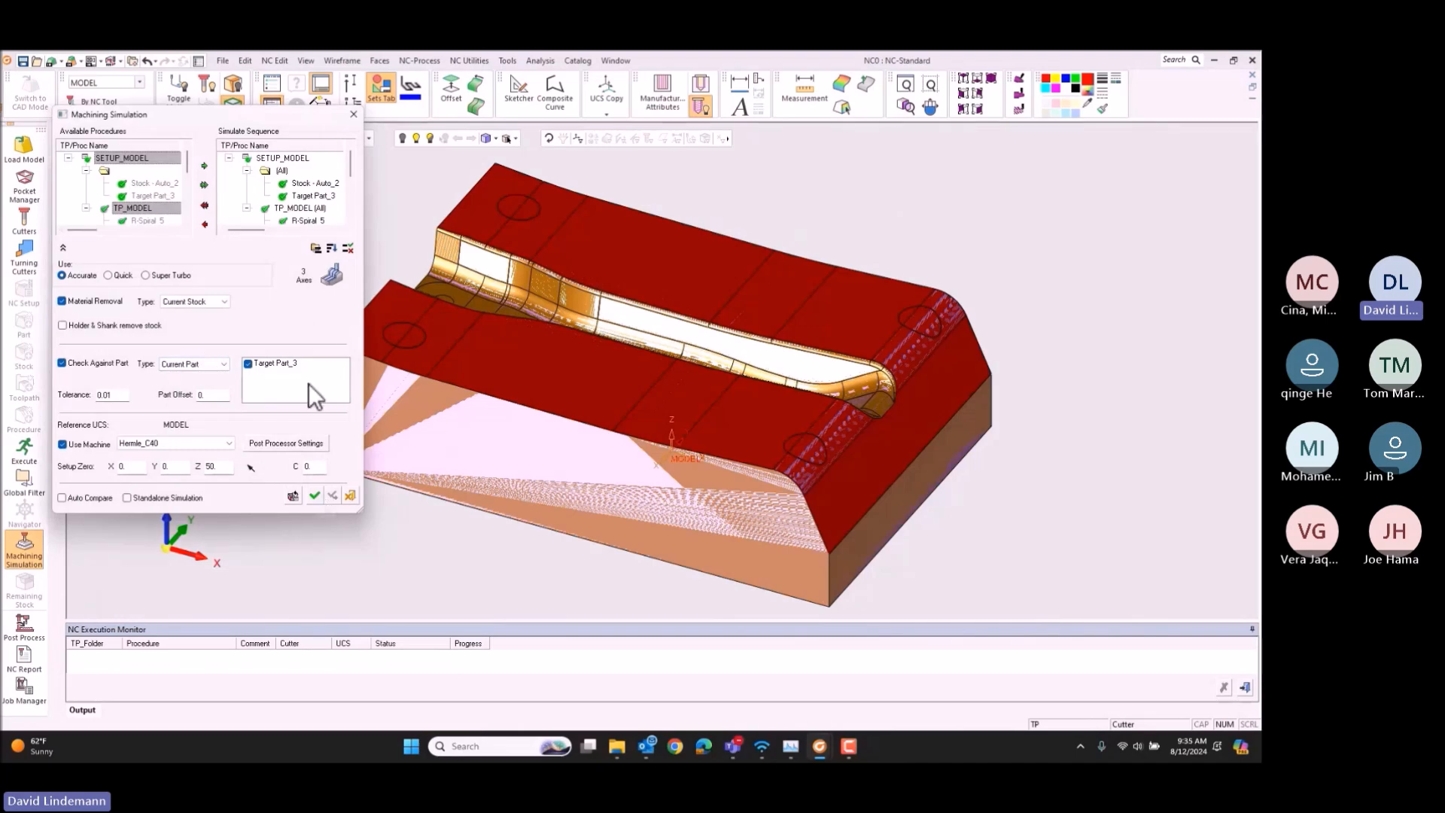
left_click(315, 494)
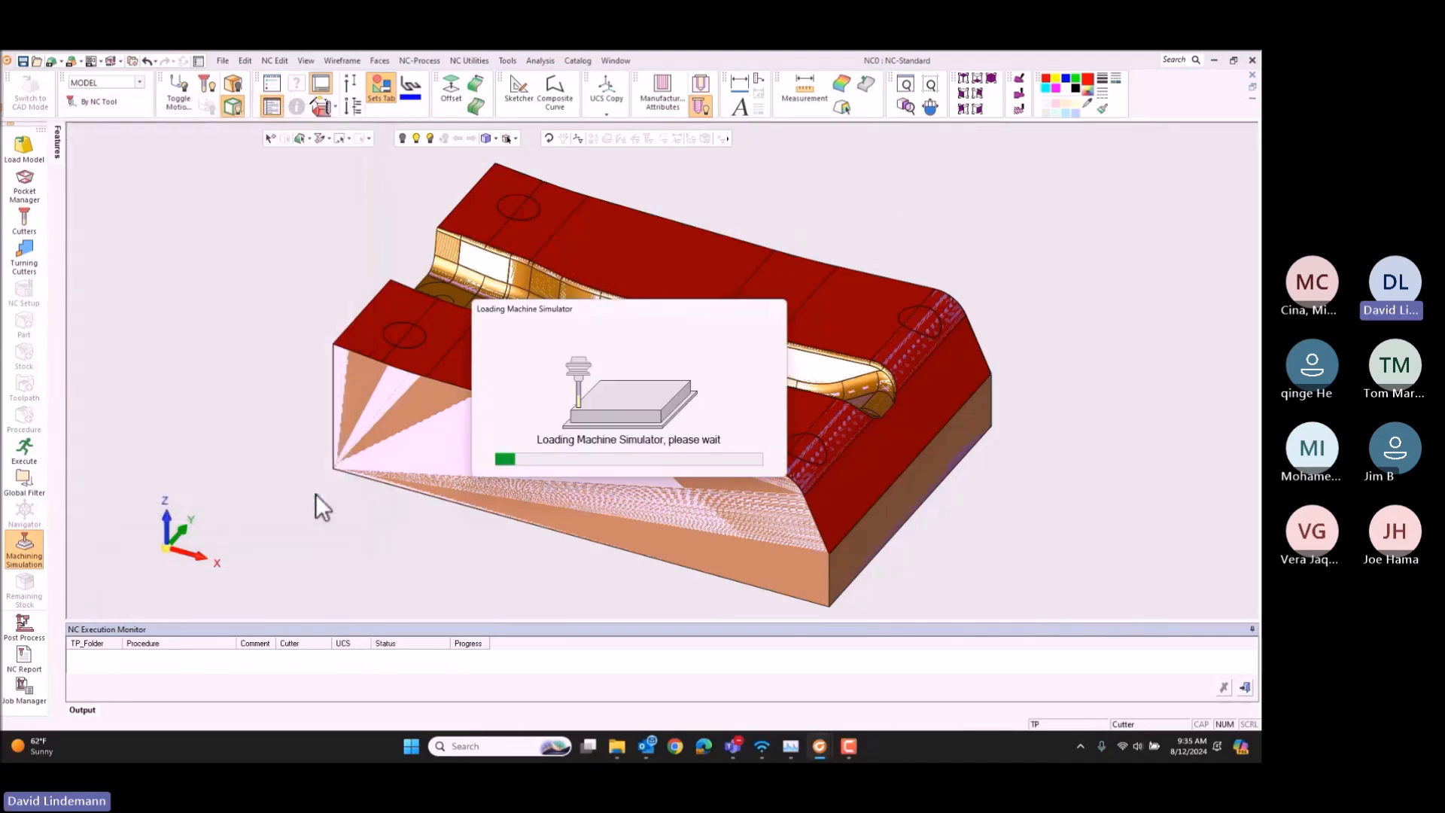
left_click(217, 219)
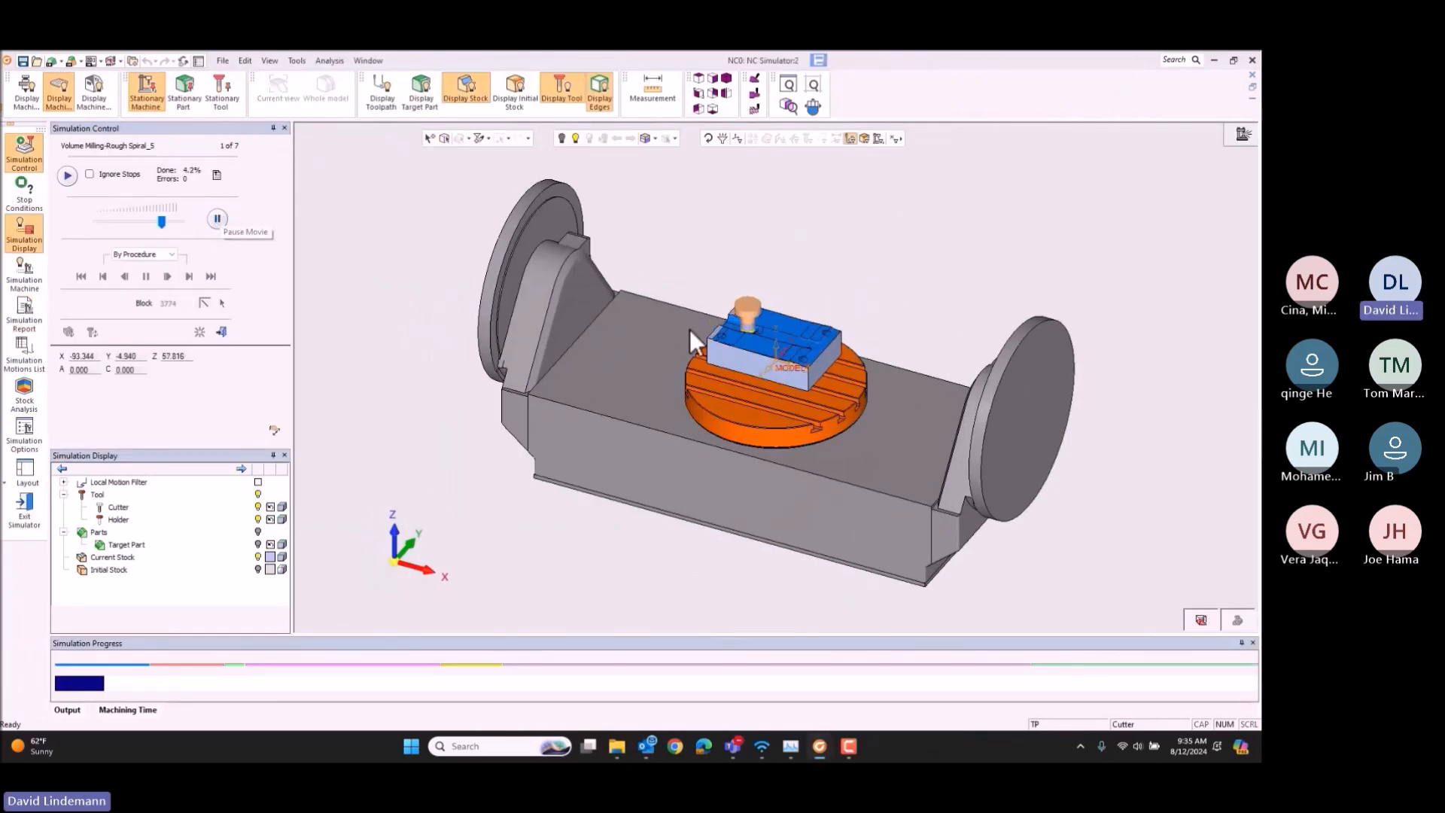
scroll(779, 337, "up", 5)
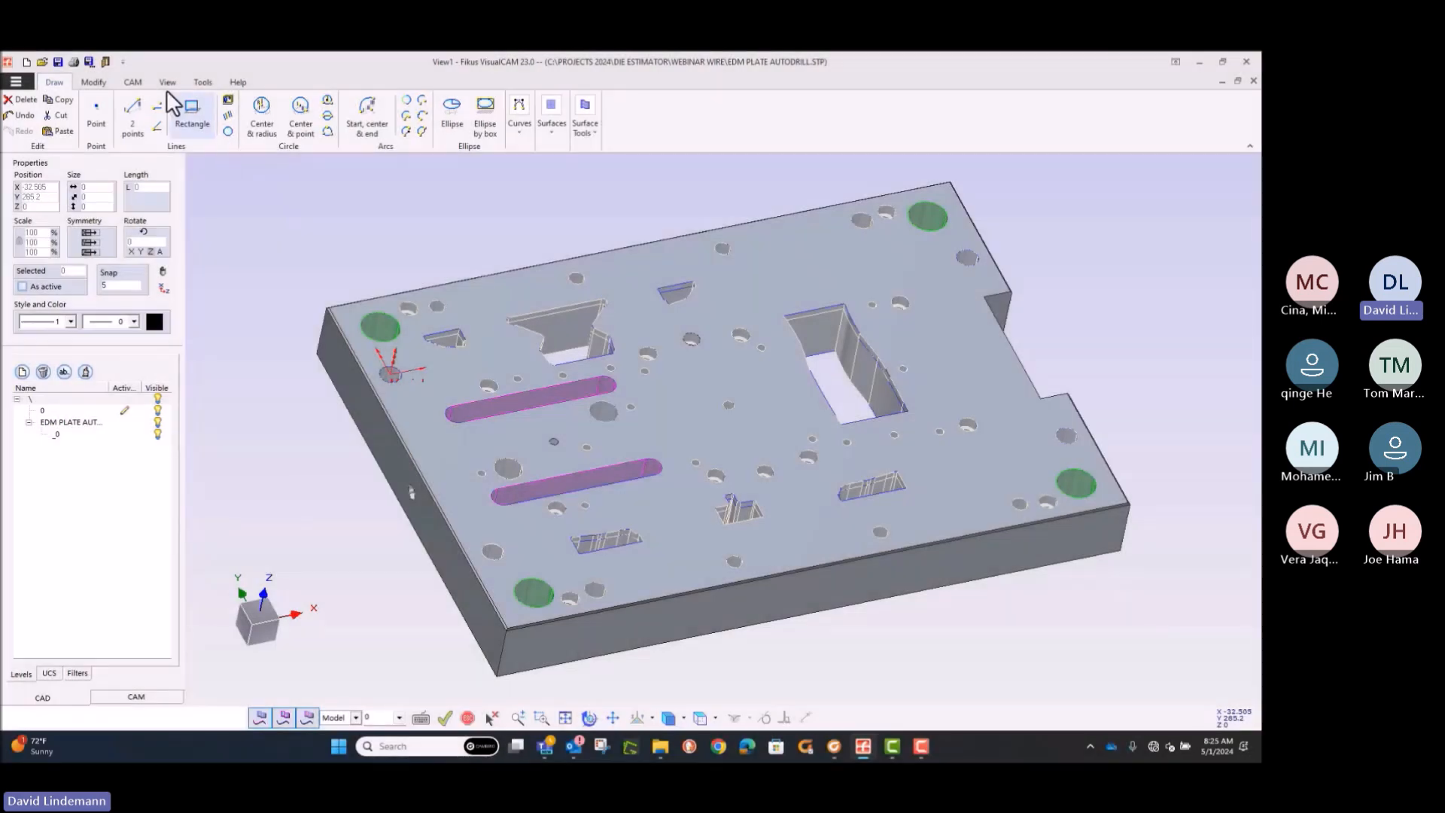
Step: Create a WireEDM toolpath T1 on the FANUC_CHARMILLES machine with Model as the reference UCS and a geometry node
left_click(133, 83)
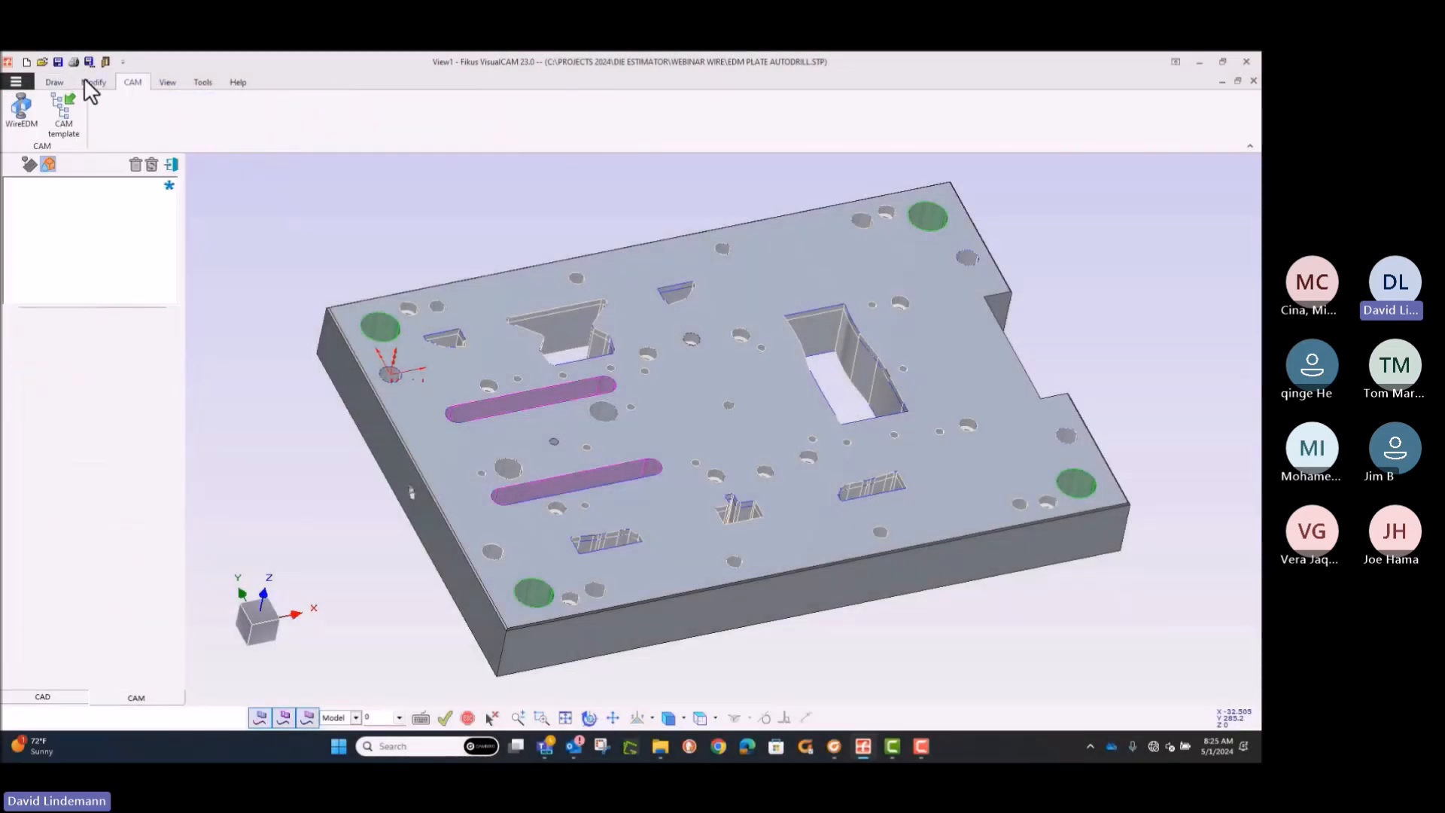
left_click(23, 111)
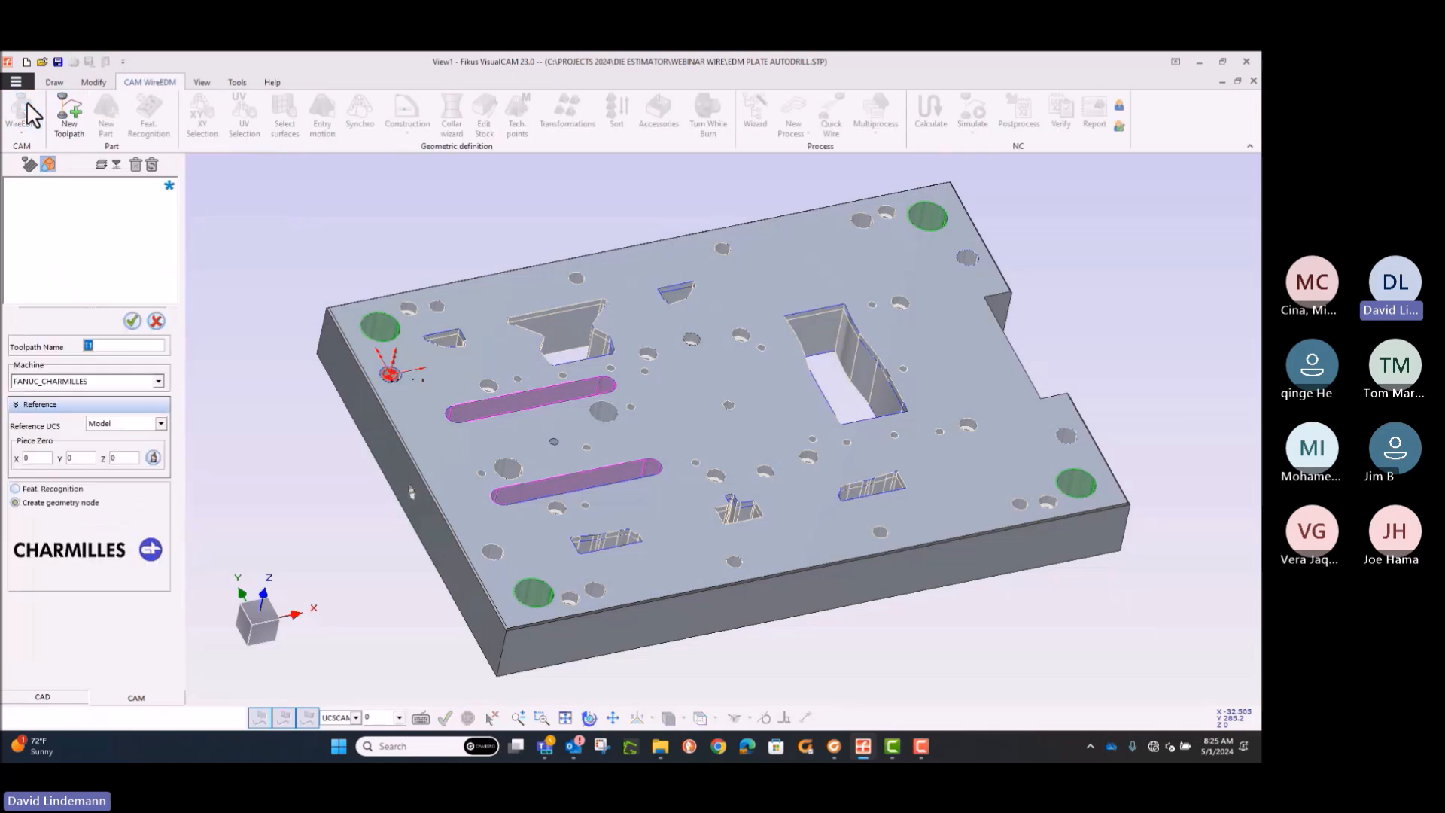
left_click(158, 381)
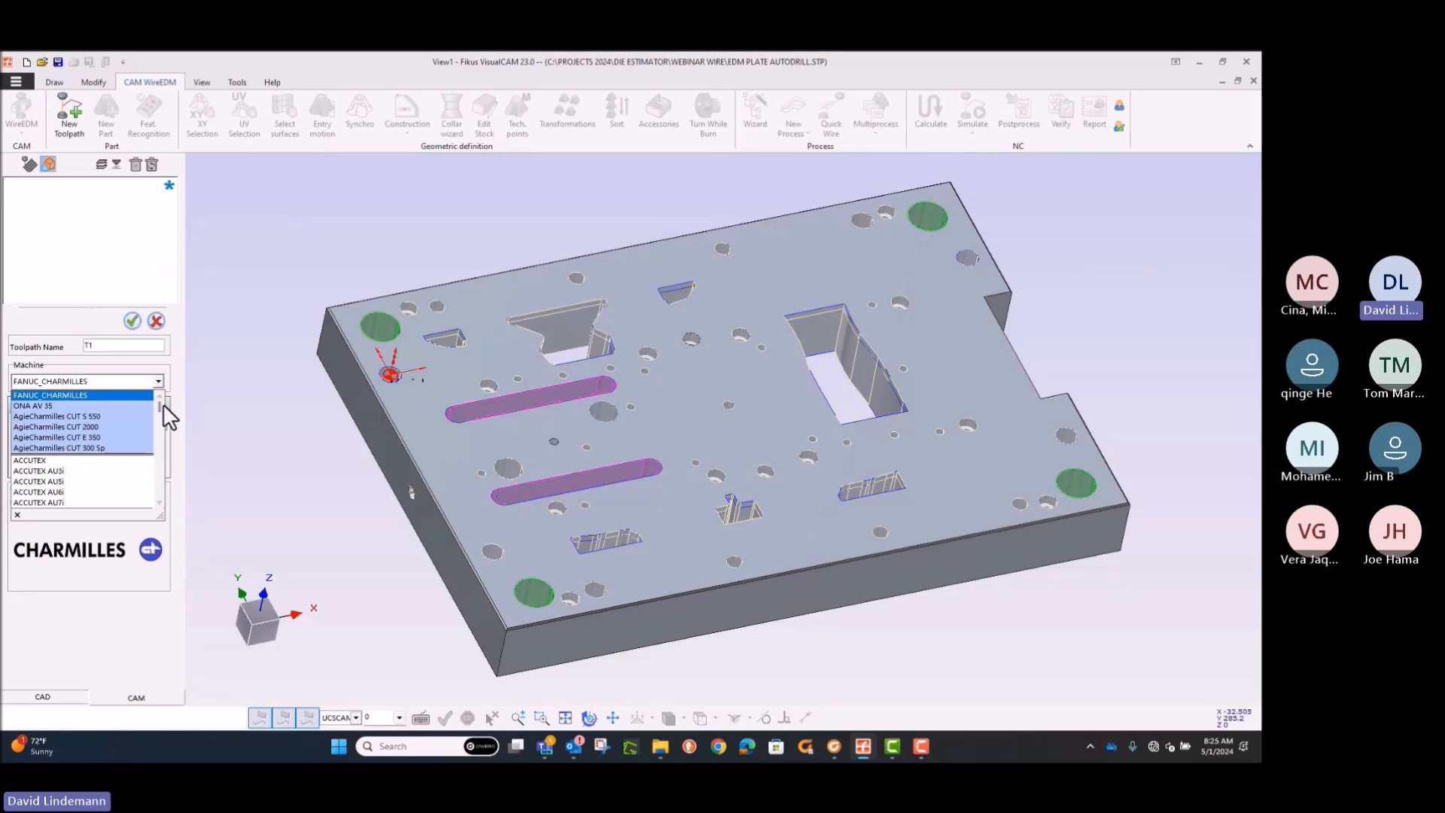
mouse_move(157, 404)
left_mouse_down()
mouse_move(165, 482)
mouse_move(170, 387)
left_mouse_up()
left_click(81, 394)
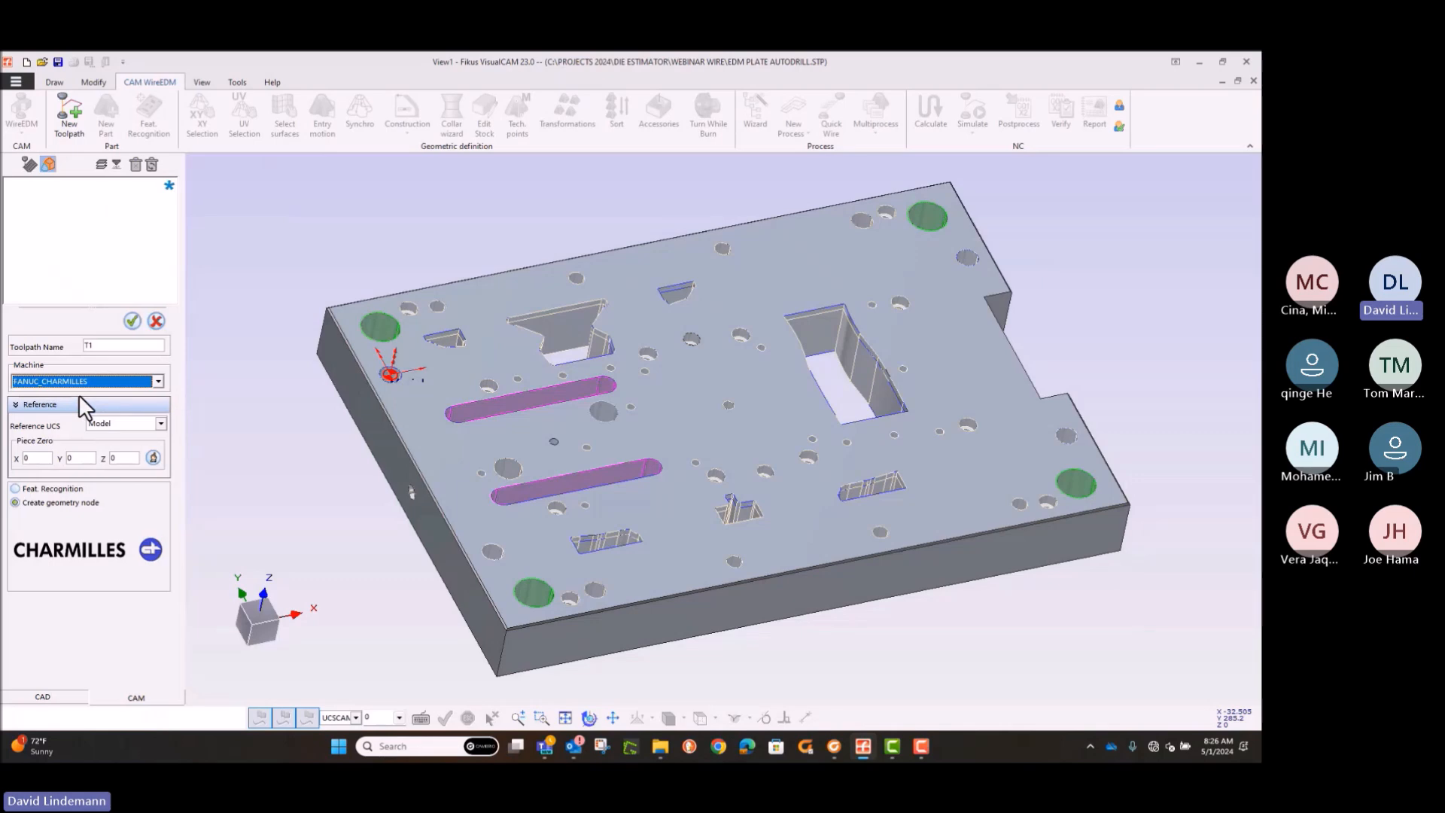
left_click(132, 321)
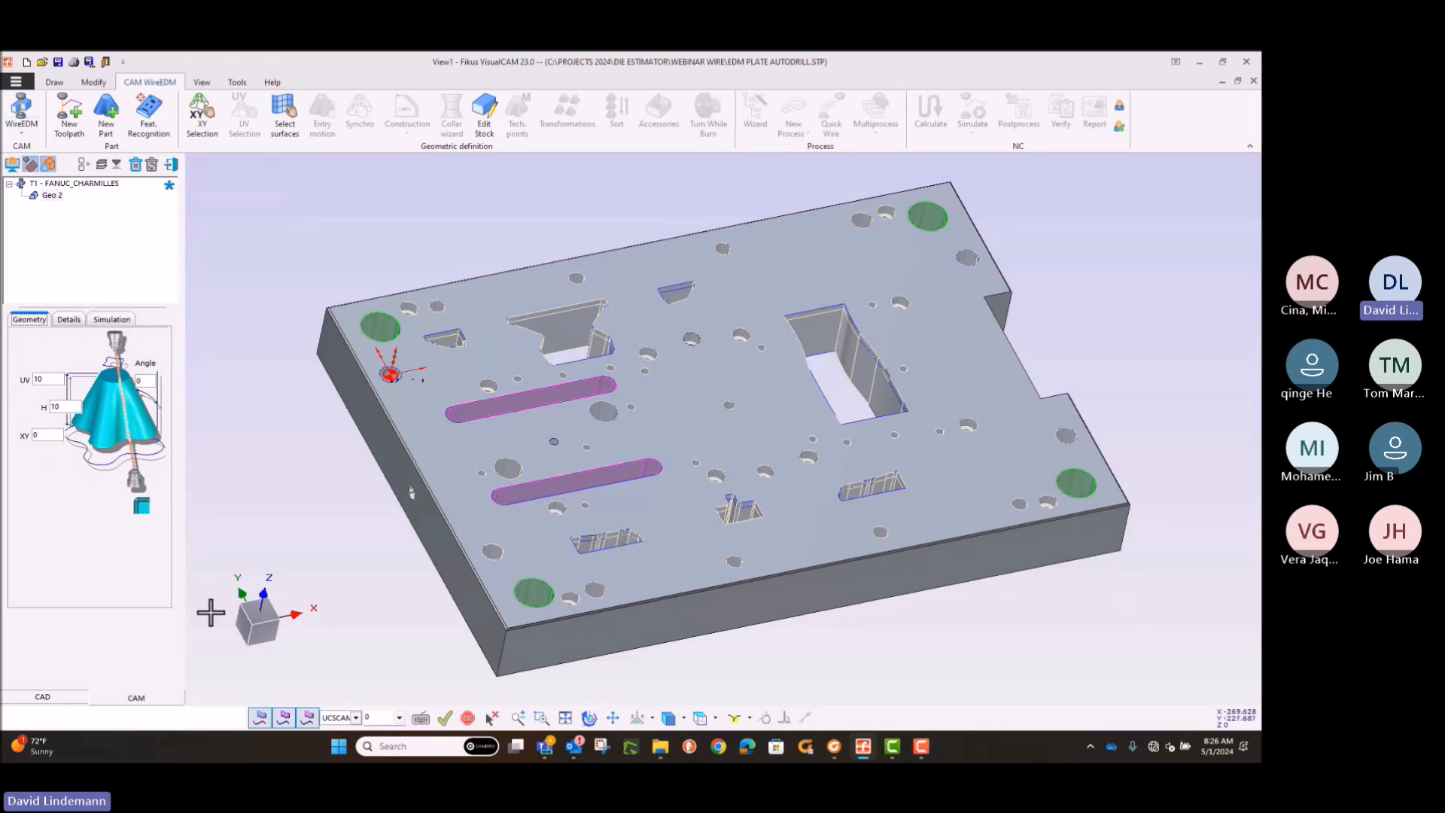
Step: Select the wall surfaces of the large hourglass-shaped opening near the plate's upper edge as wire EDM geometry
left_click(697, 718)
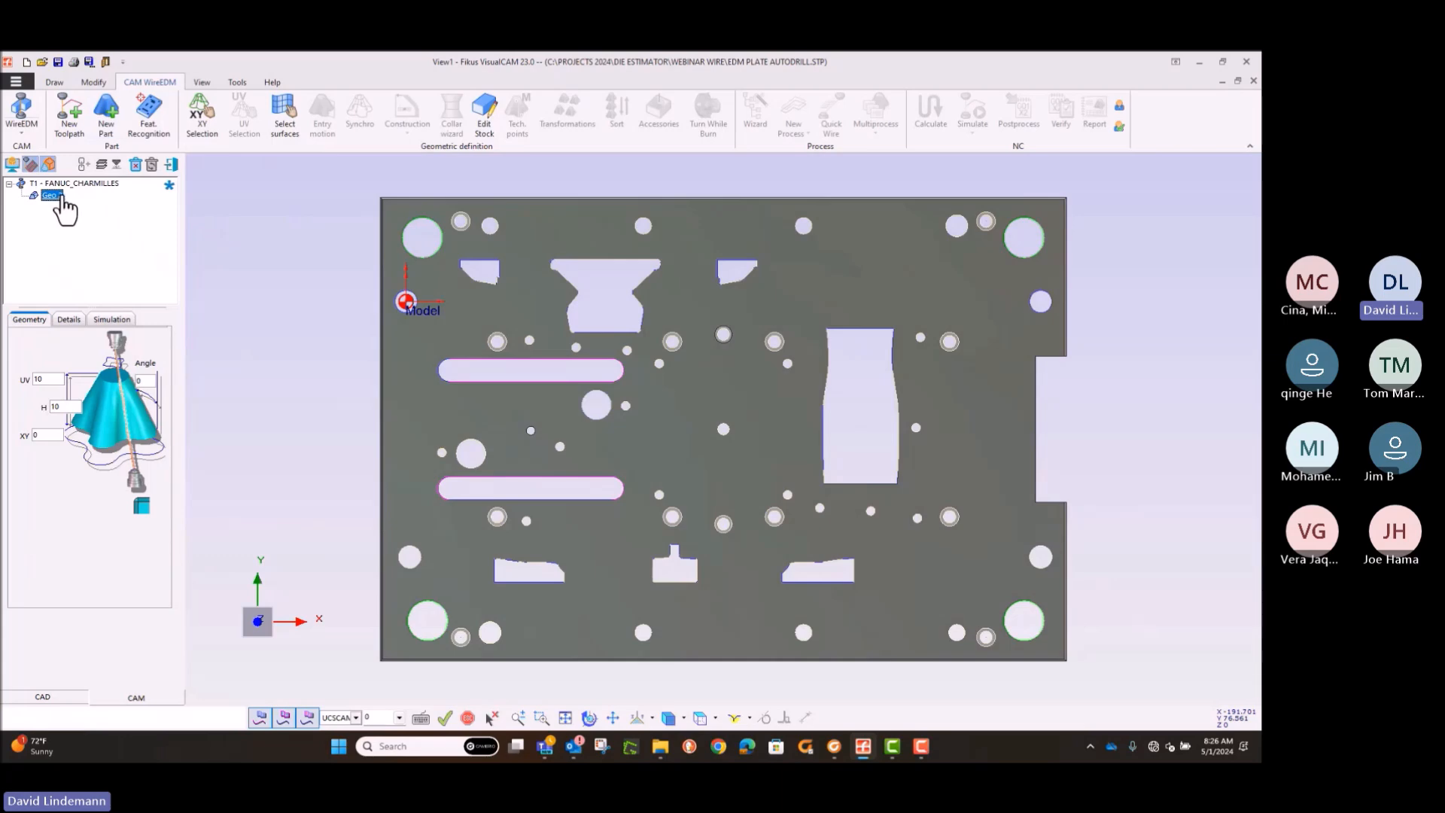
left_click(284, 113)
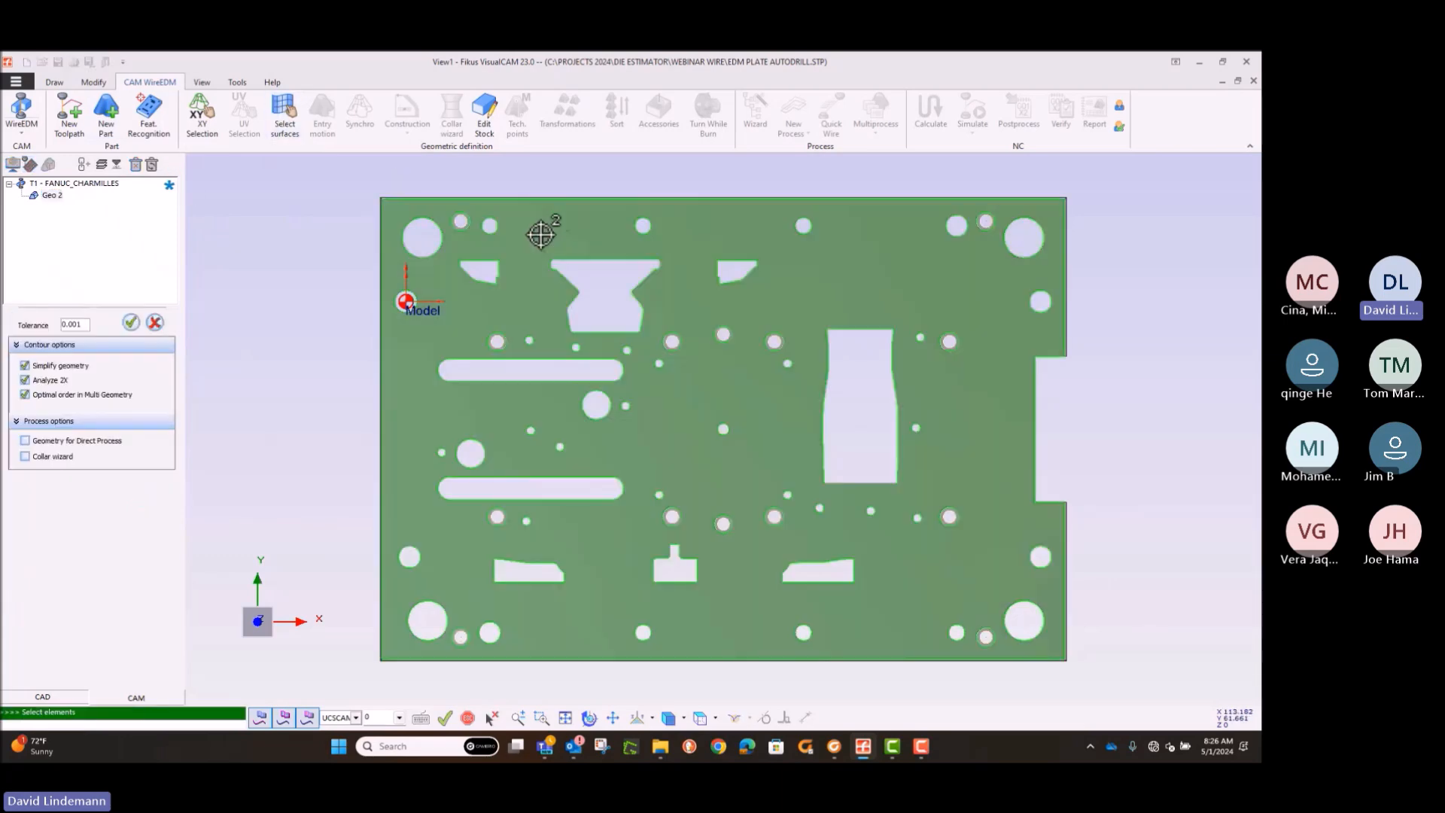
left_click_drag(539, 245, 651, 335)
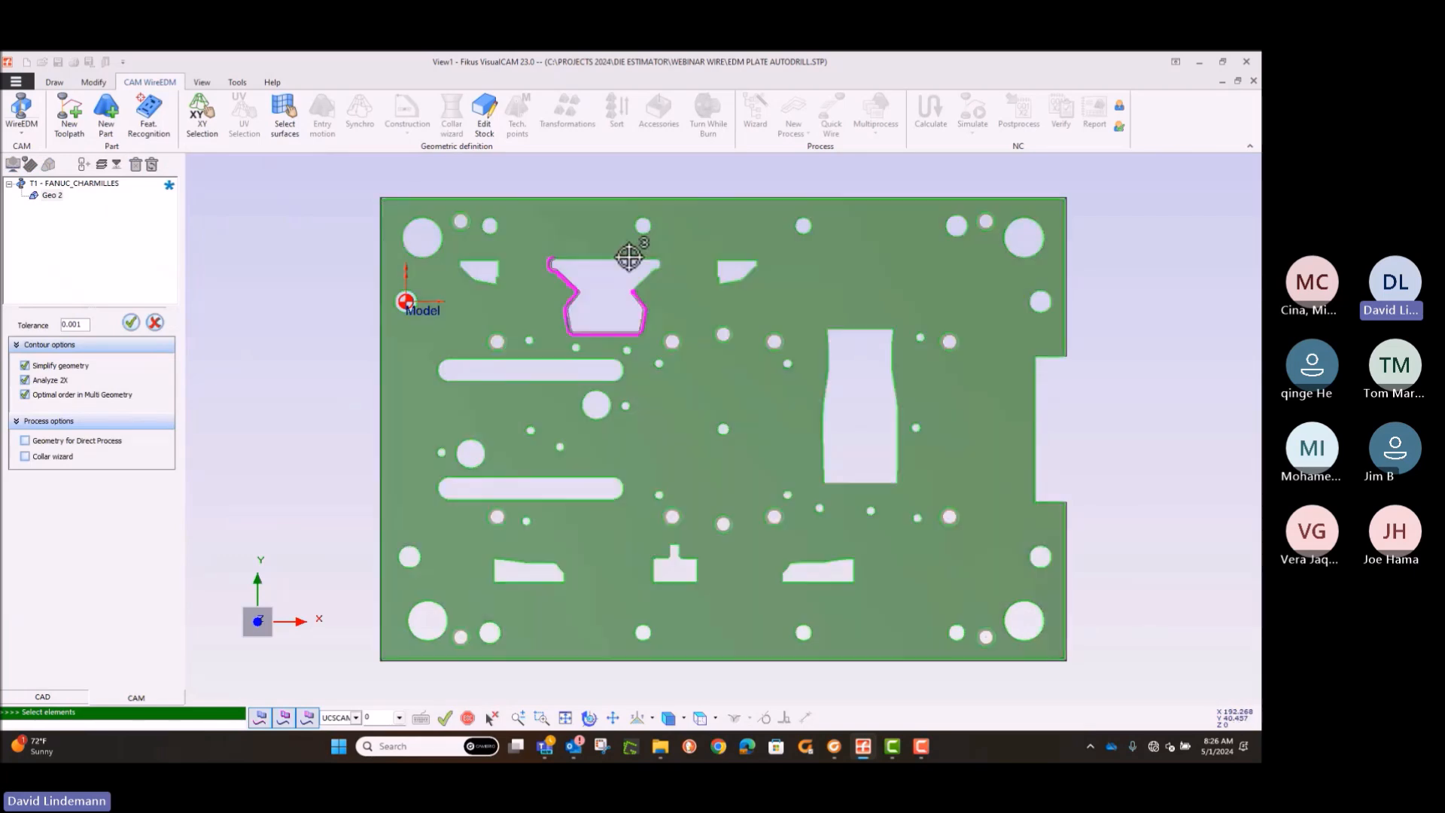
left_click_drag(535, 244, 686, 302)
middle_click_drag(685, 301, 635, 312)
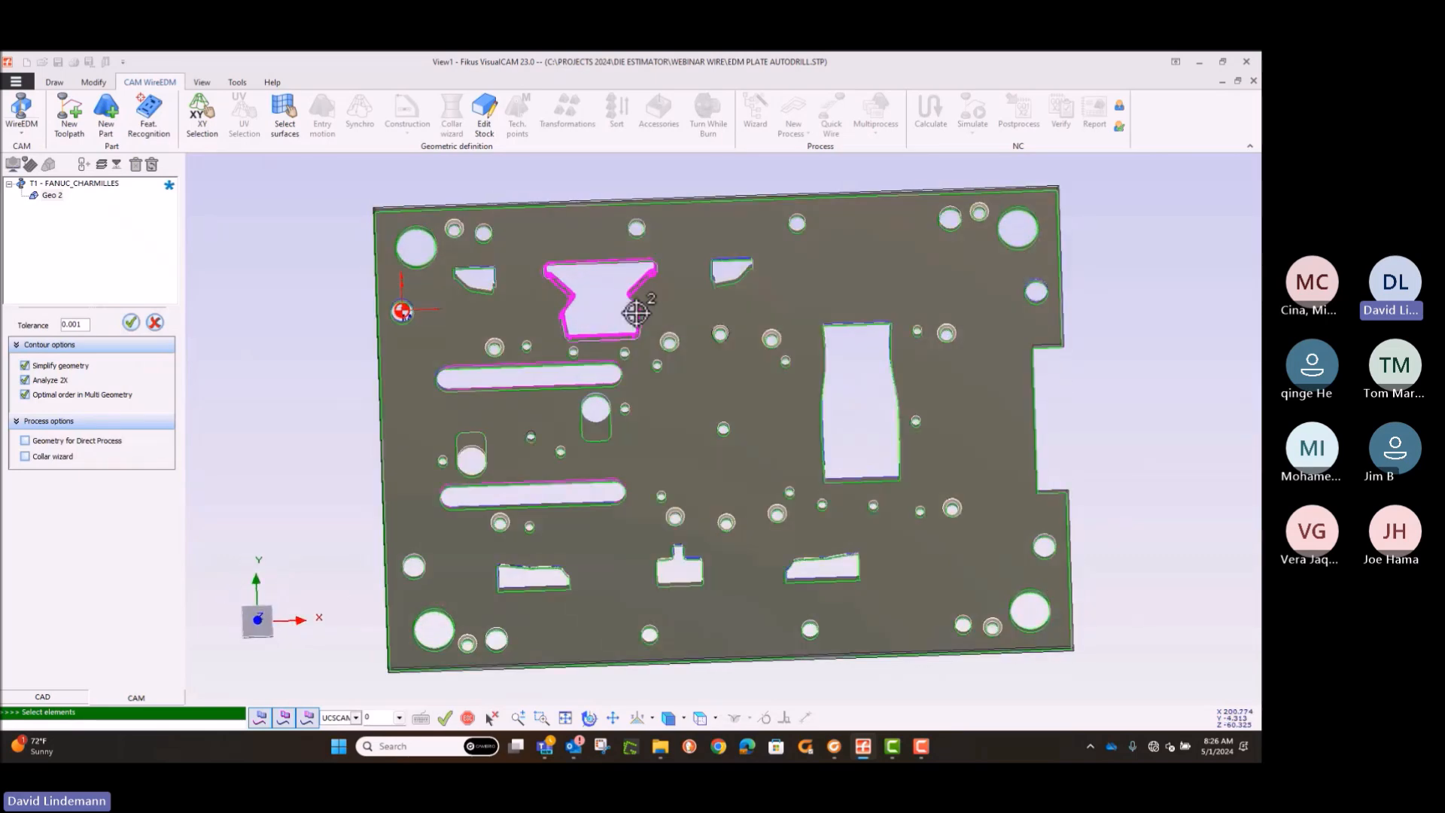
left_click(133, 324)
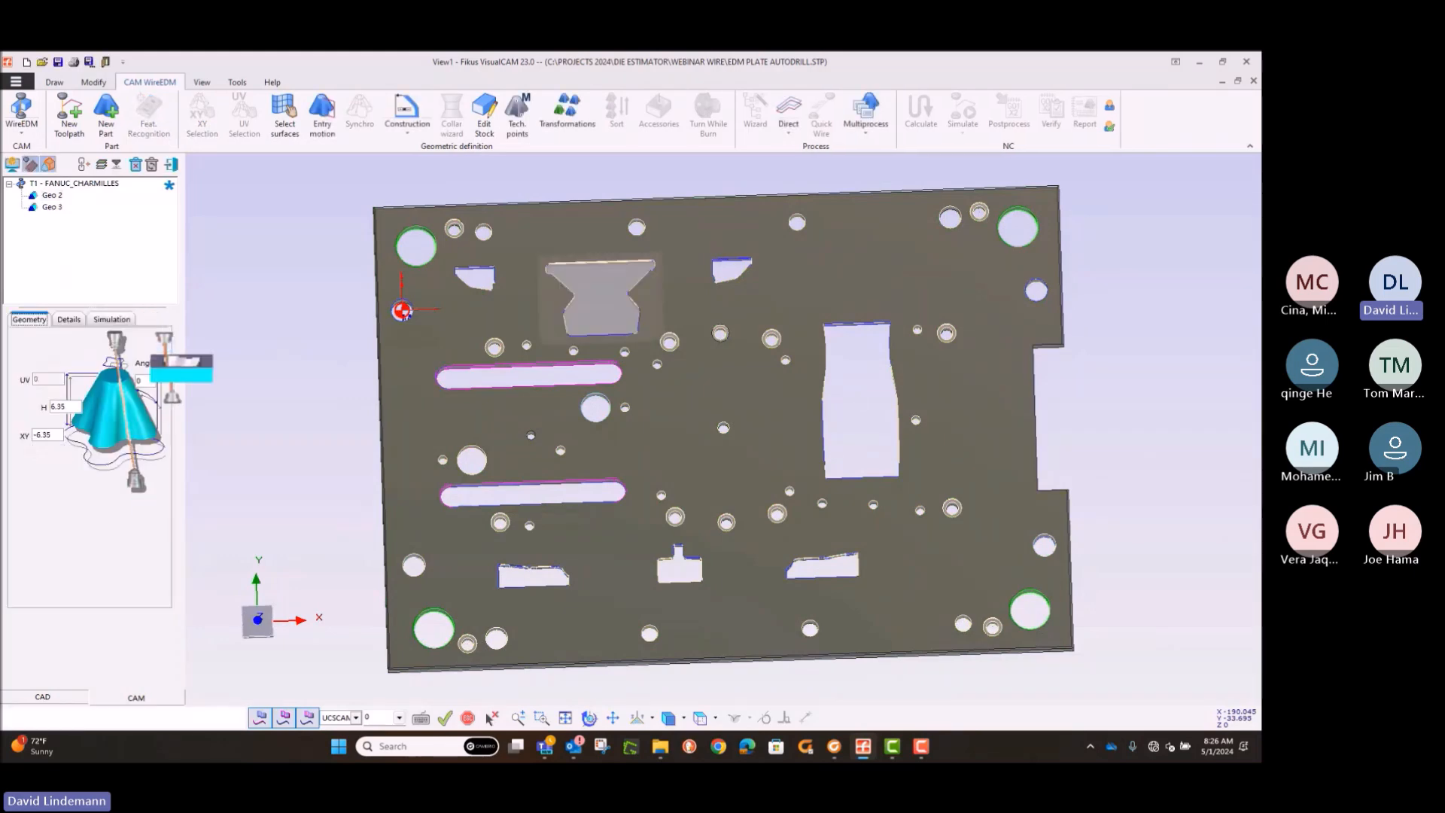
middle_click_drag(495, 346, 396, 352)
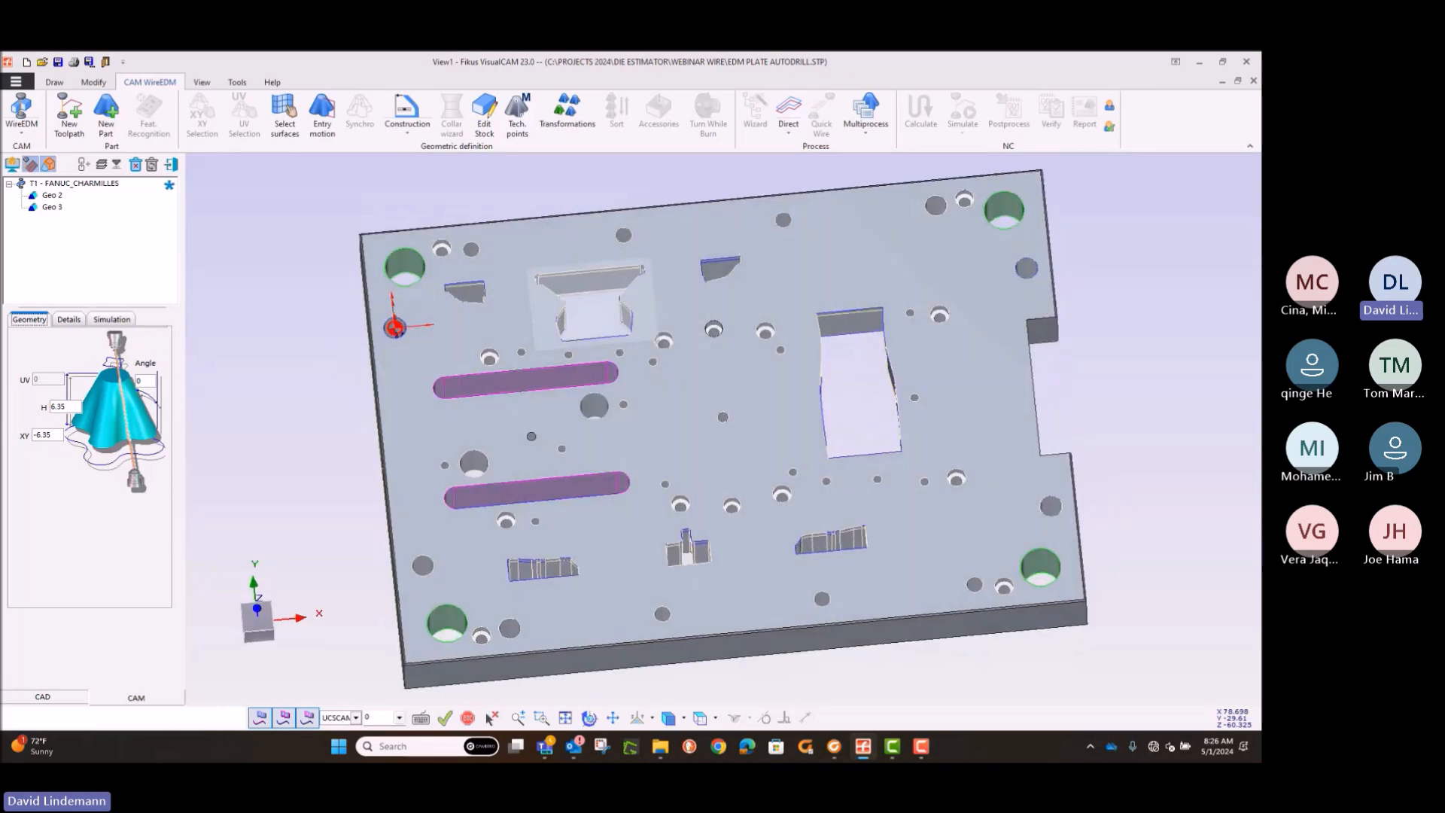
Step: Add an entry motion of length 3 from the middle of the hourglass opening's upper edge into the opening
left_click(700, 717)
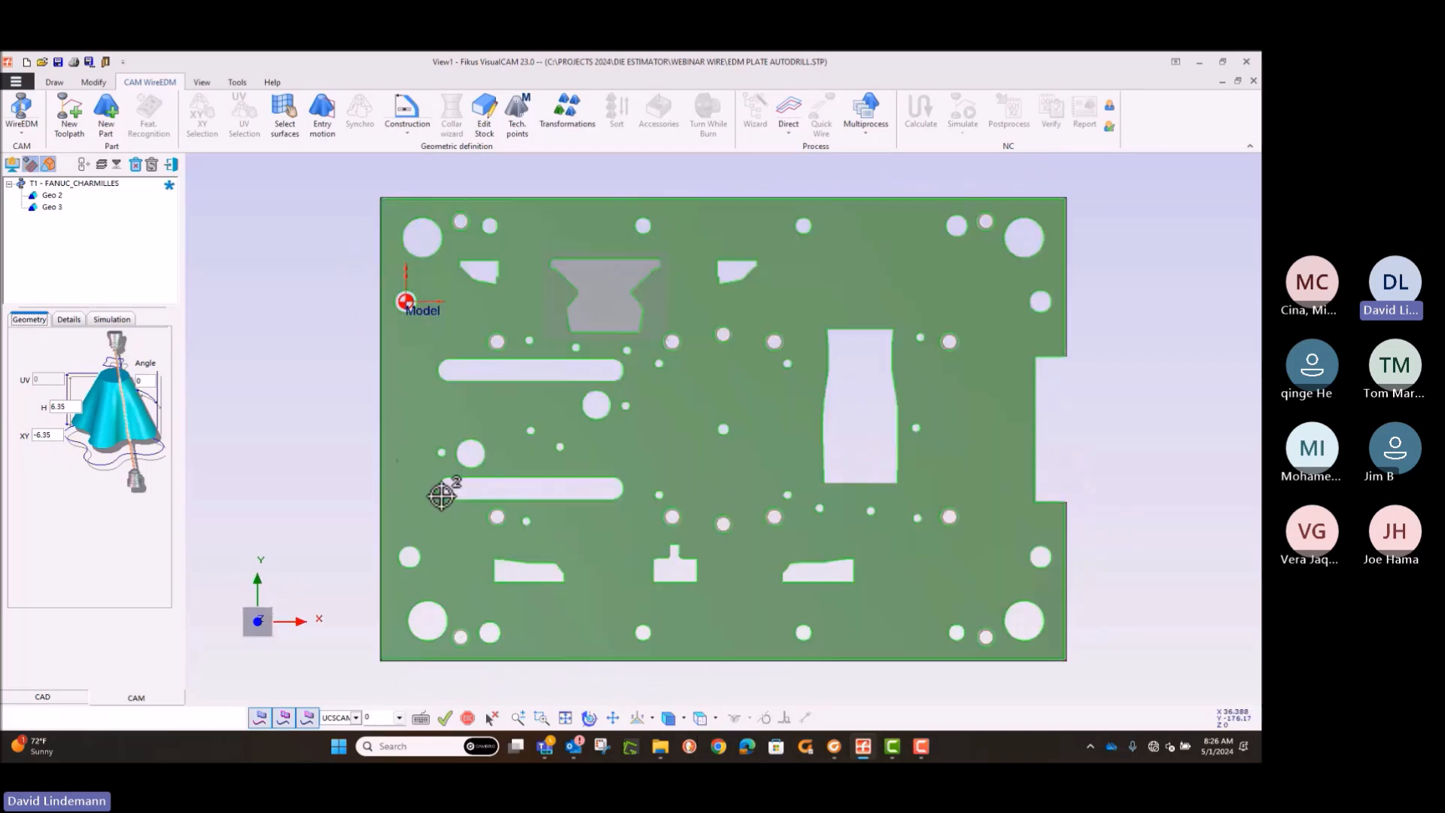
left_click(322, 112)
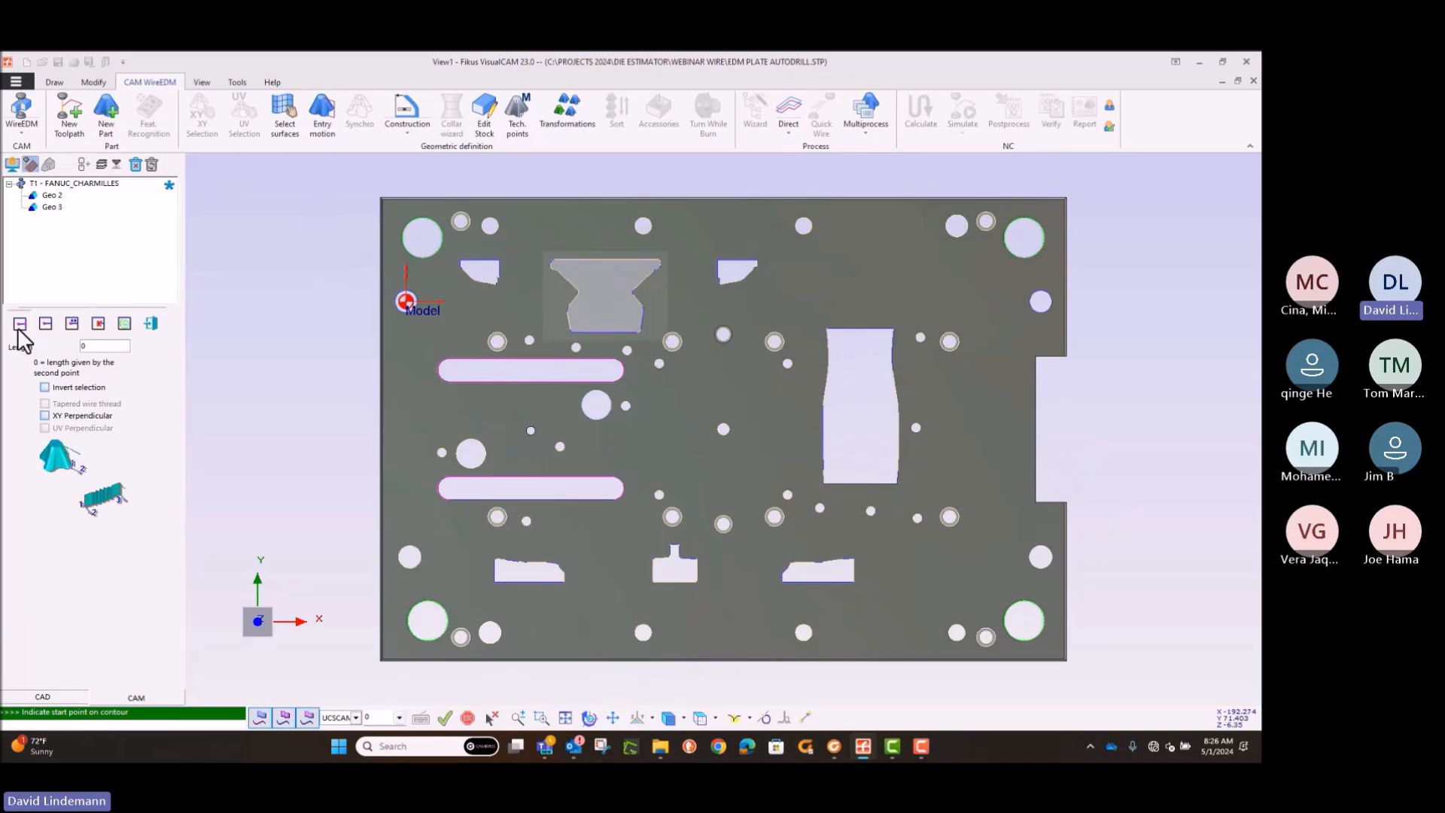
double_click(88, 347)
left_click(607, 261)
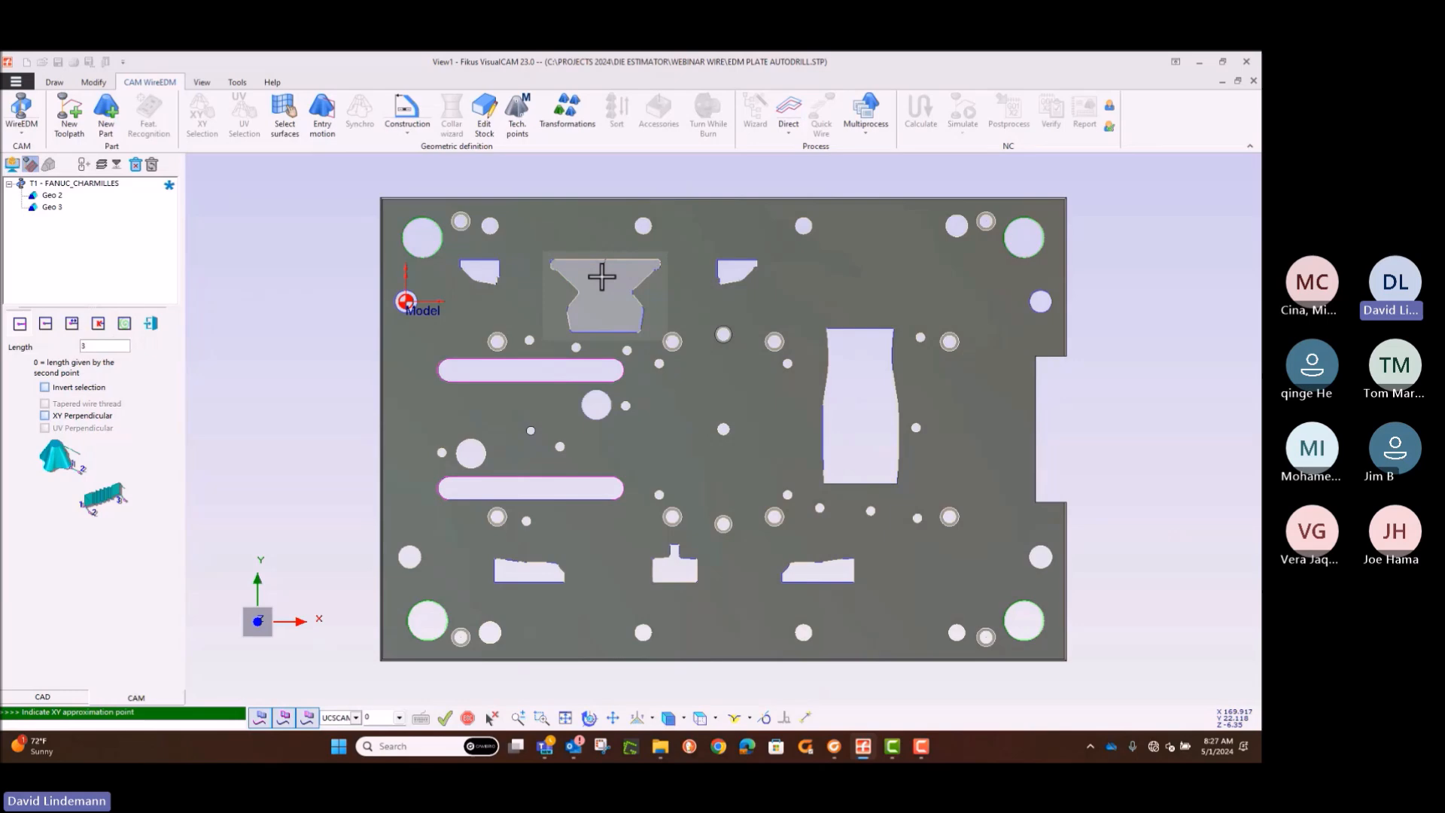
left_click(606, 282)
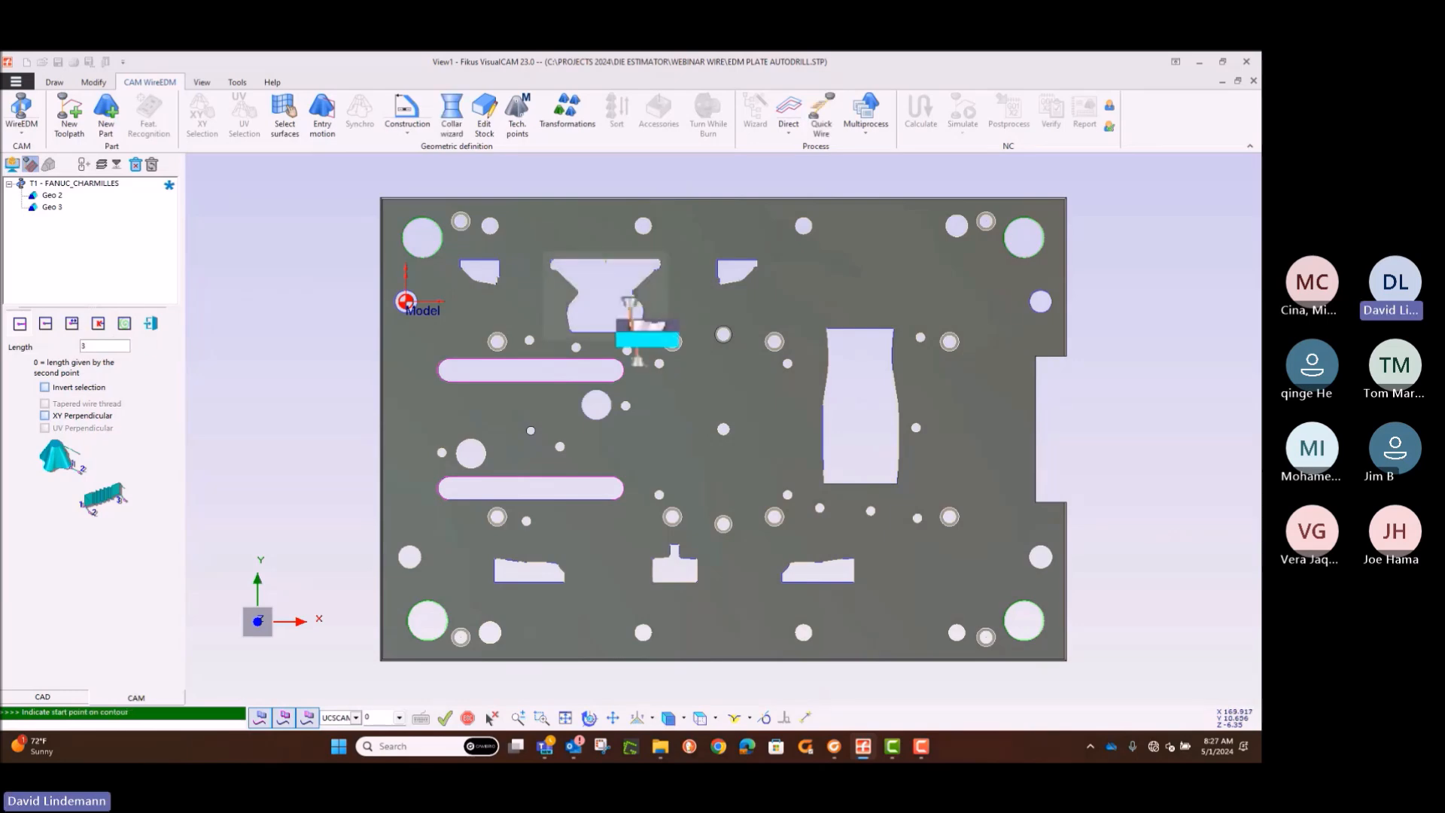
left_click(543, 719)
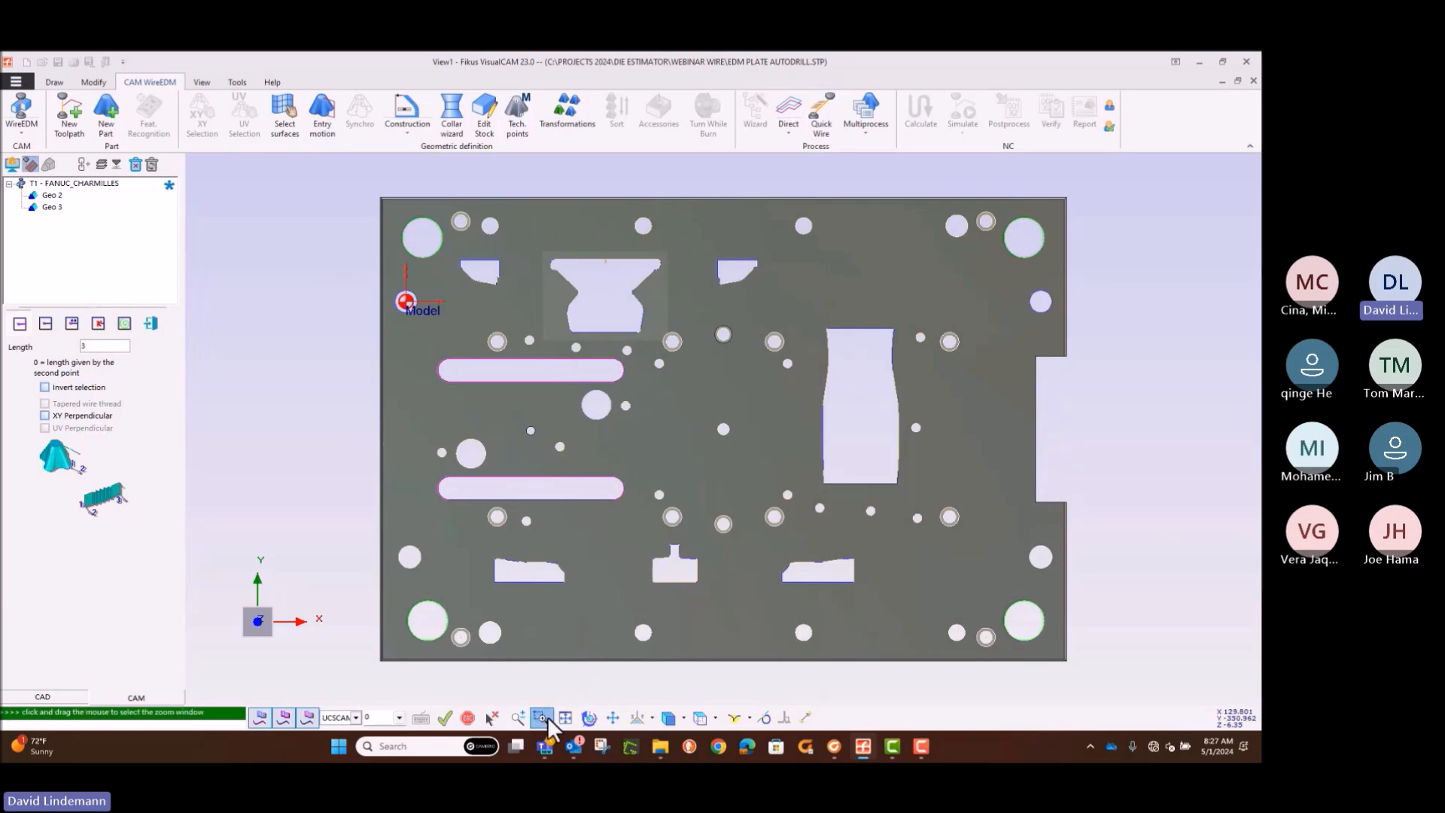
left_click_drag(599, 262, 622, 281)
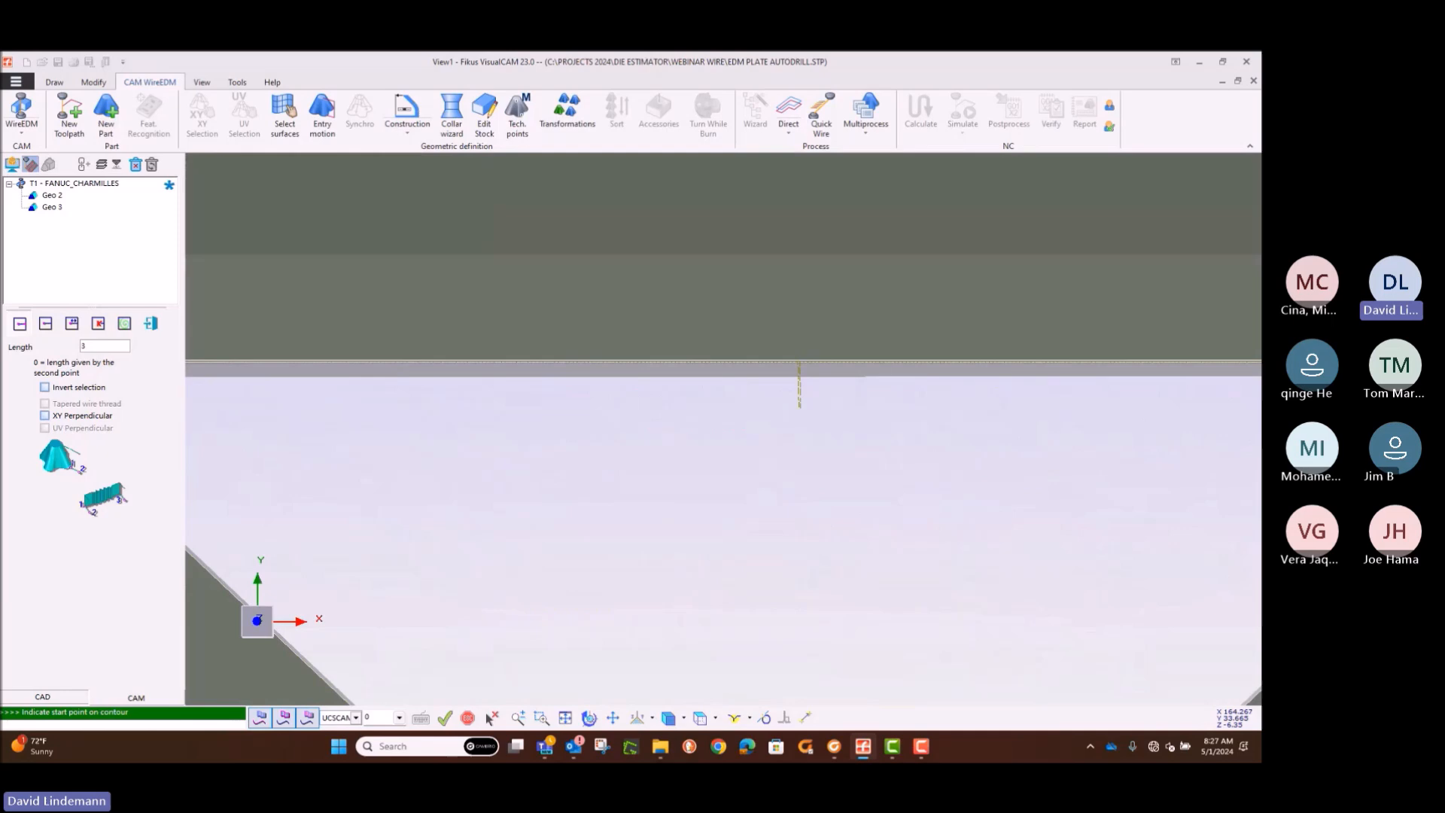
middle_click_drag(664, 436, 626, 416)
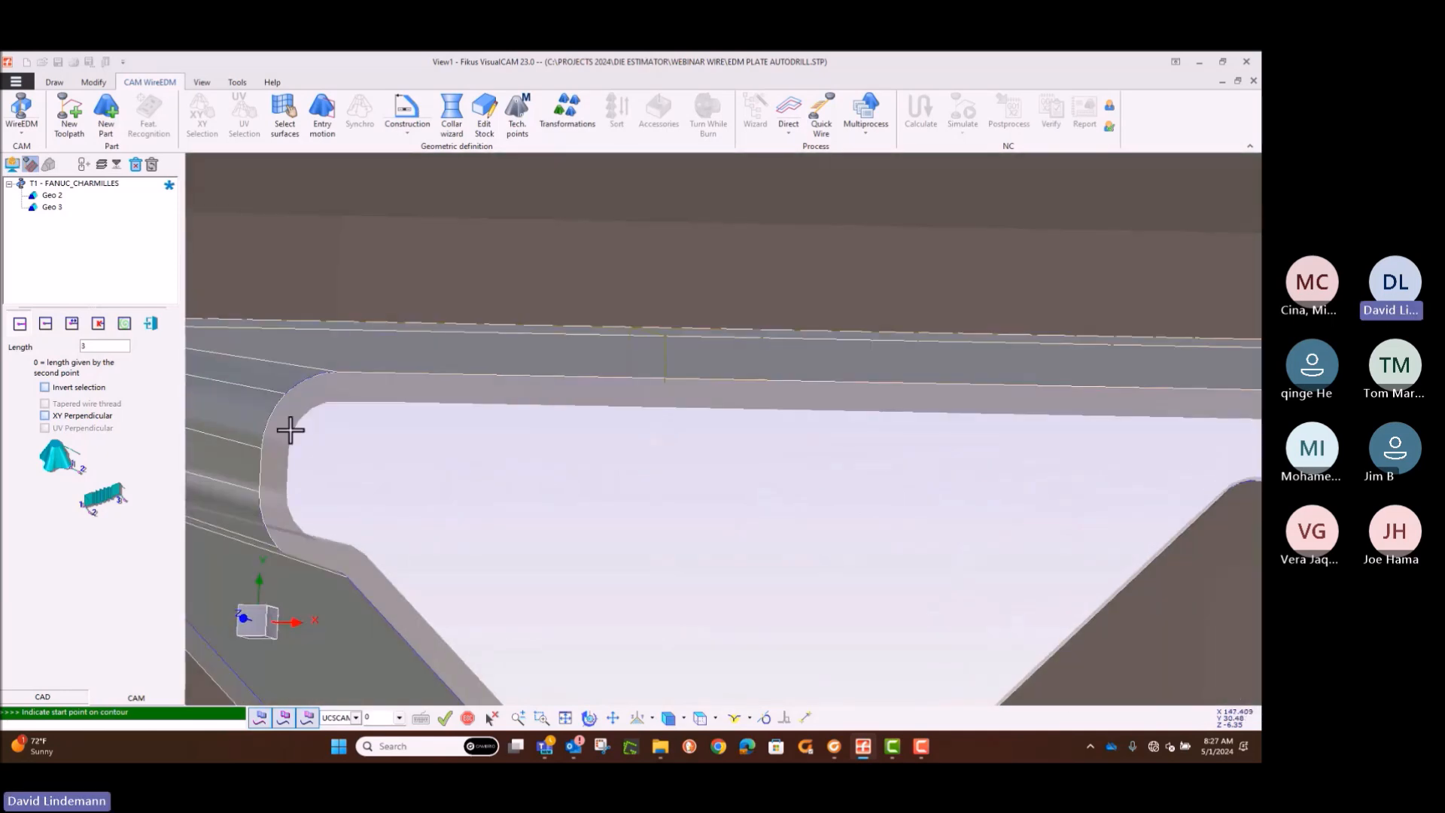
left_click(152, 330)
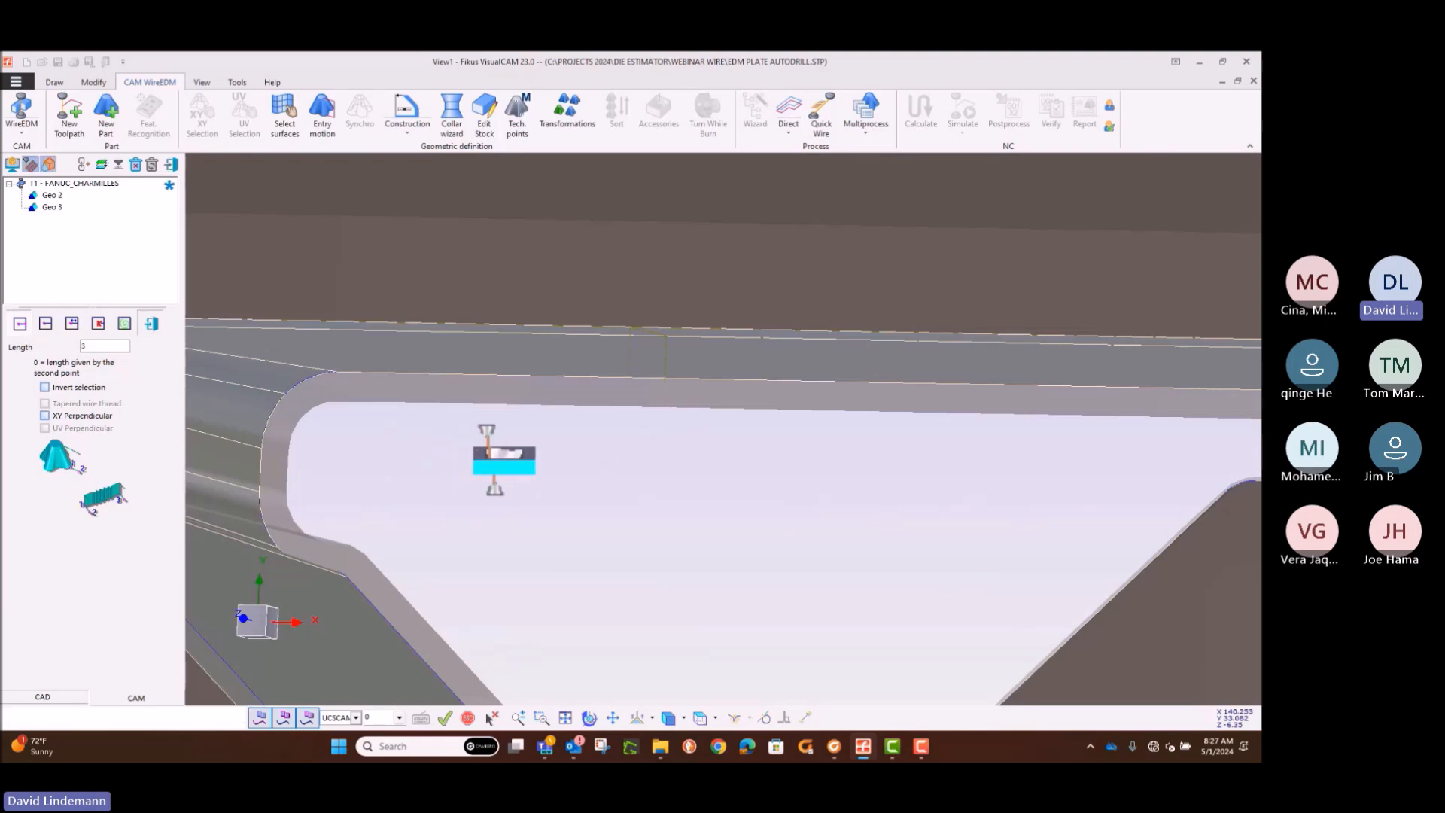
middle_click_drag(509, 450, 488, 452)
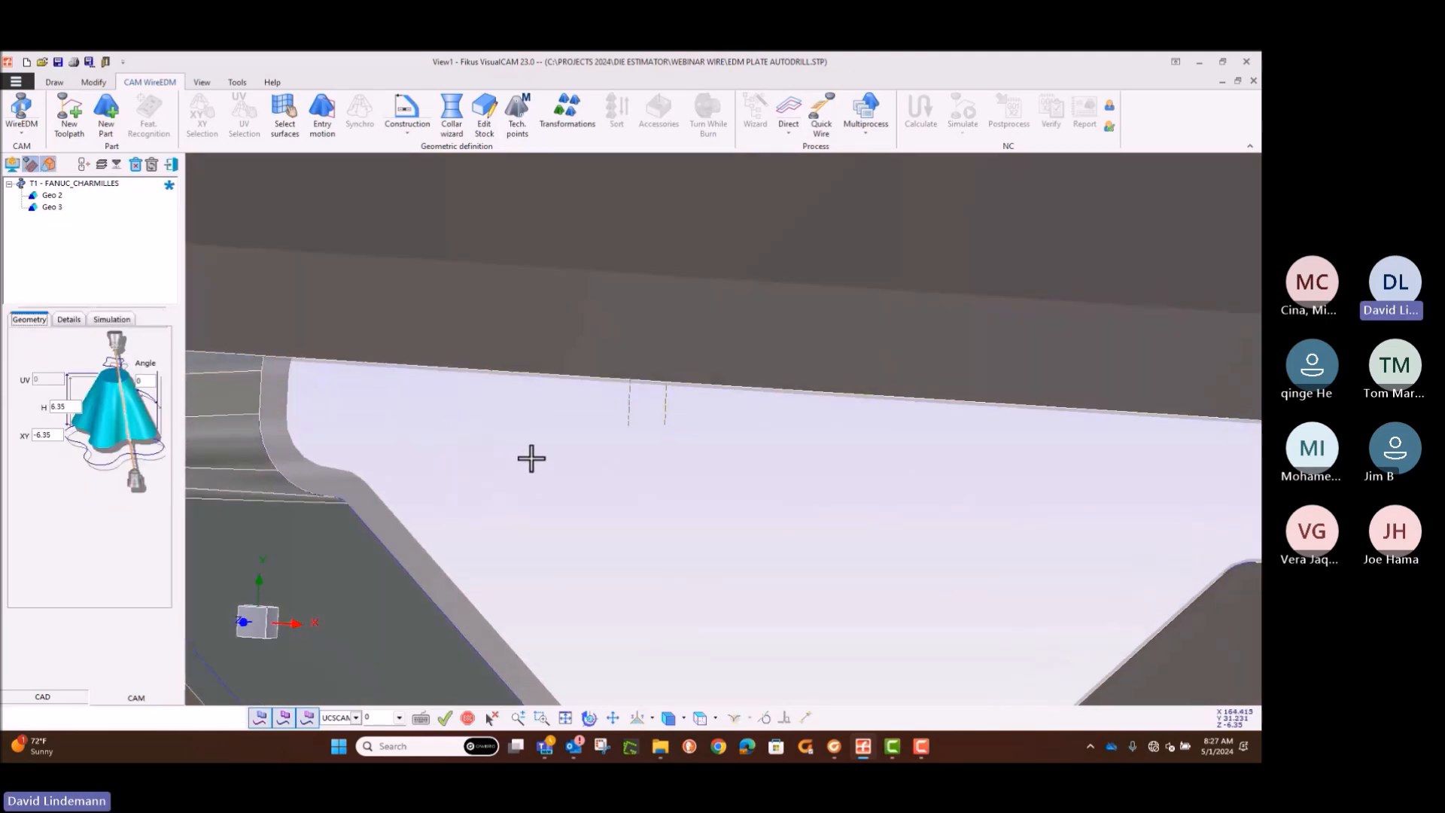
Step: Add a Variable Conic wire EDM process to the hourglass opening's geometry
left_click(796, 346)
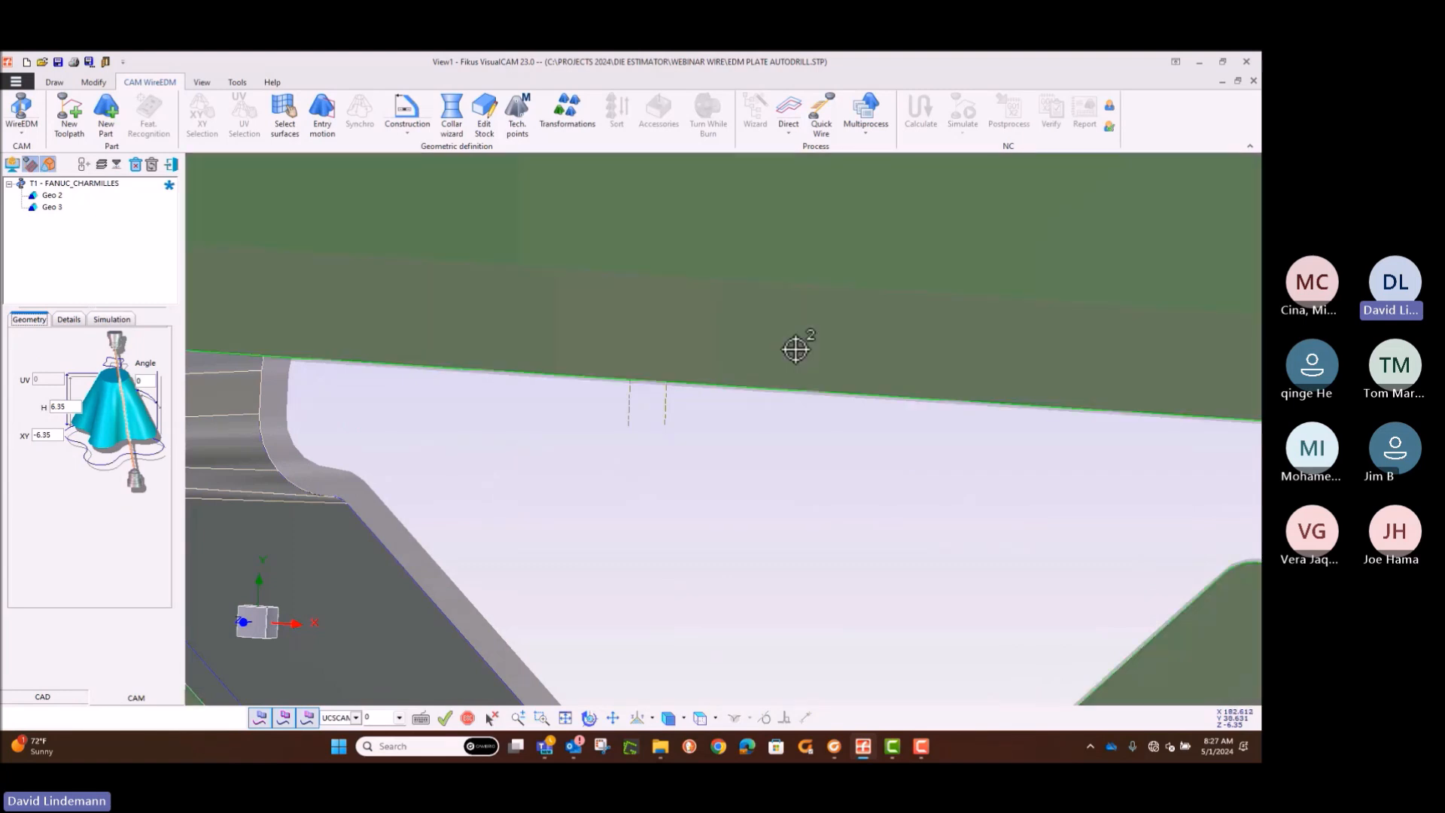
left_click(787, 134)
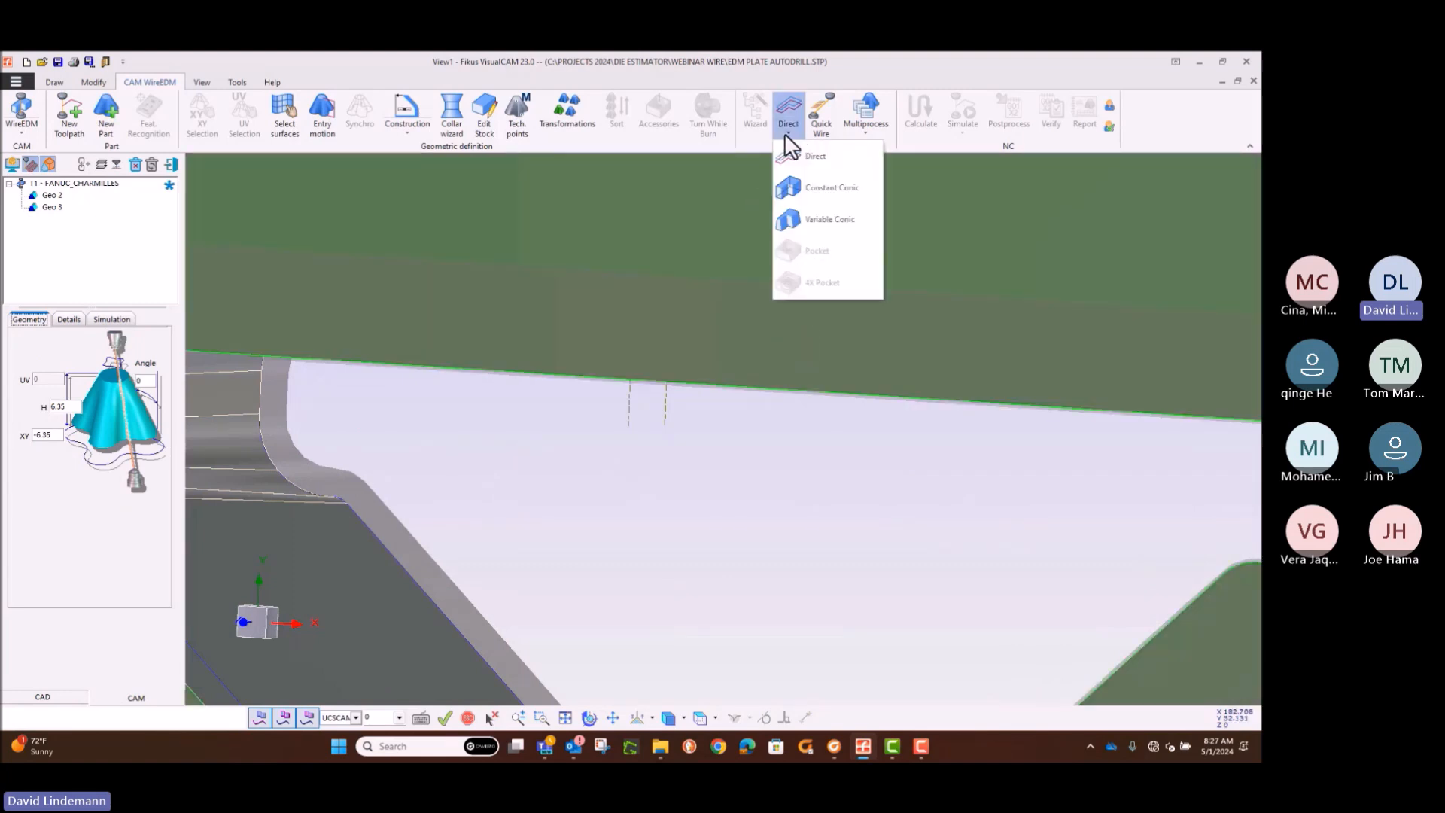
left_click(799, 218)
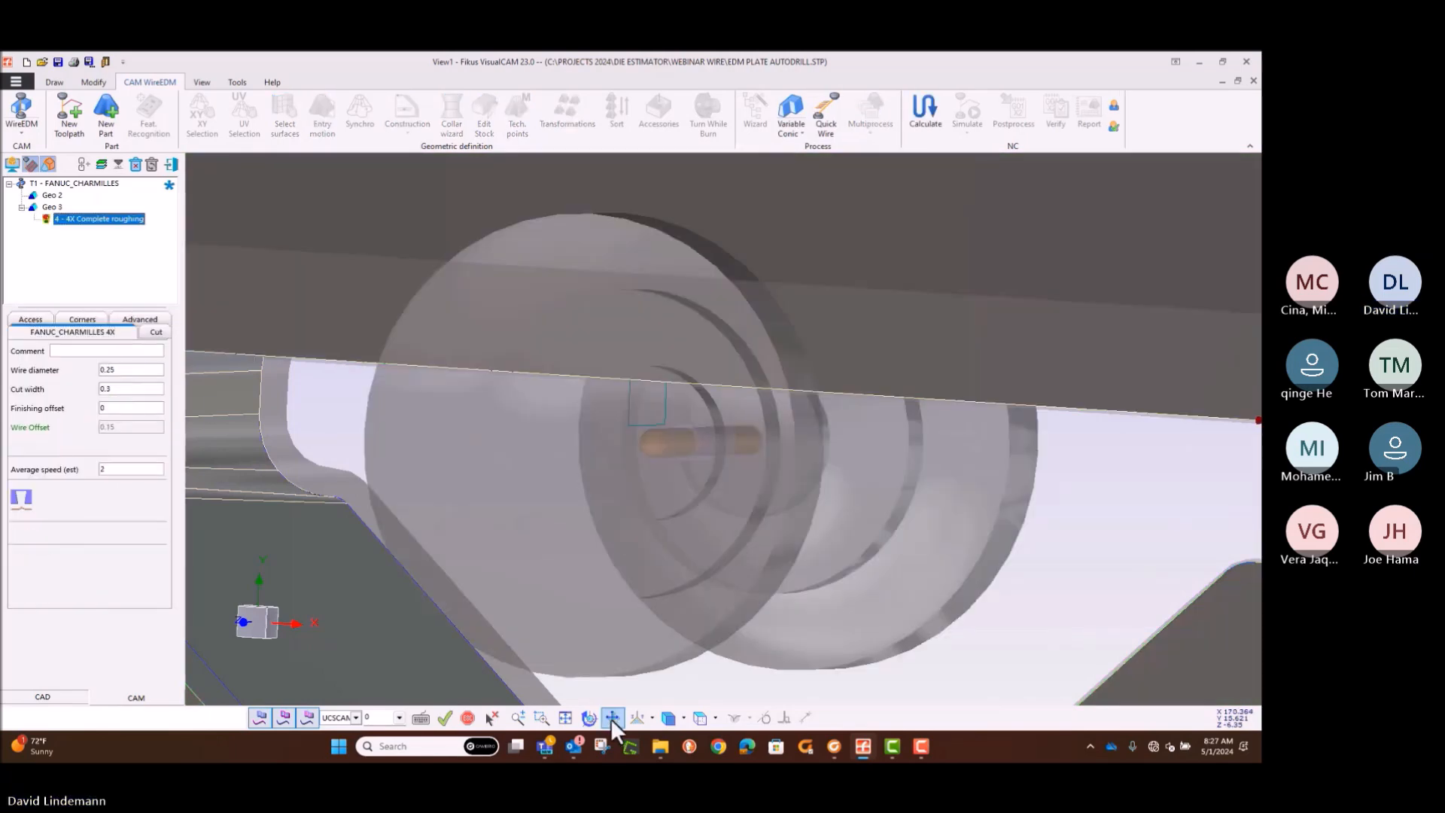
left_click(569, 716)
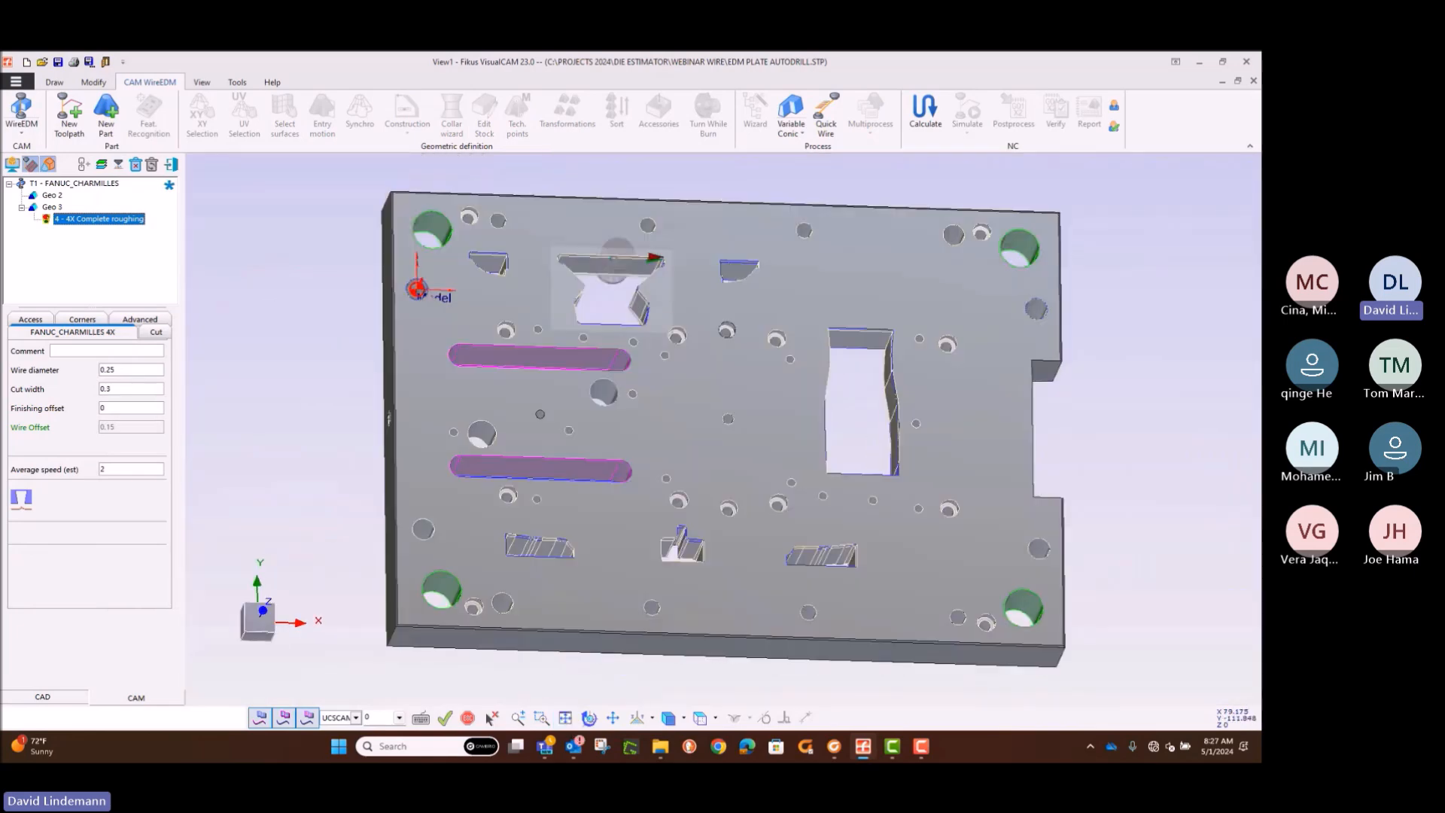
middle_click_drag(500, 392, 558, 398)
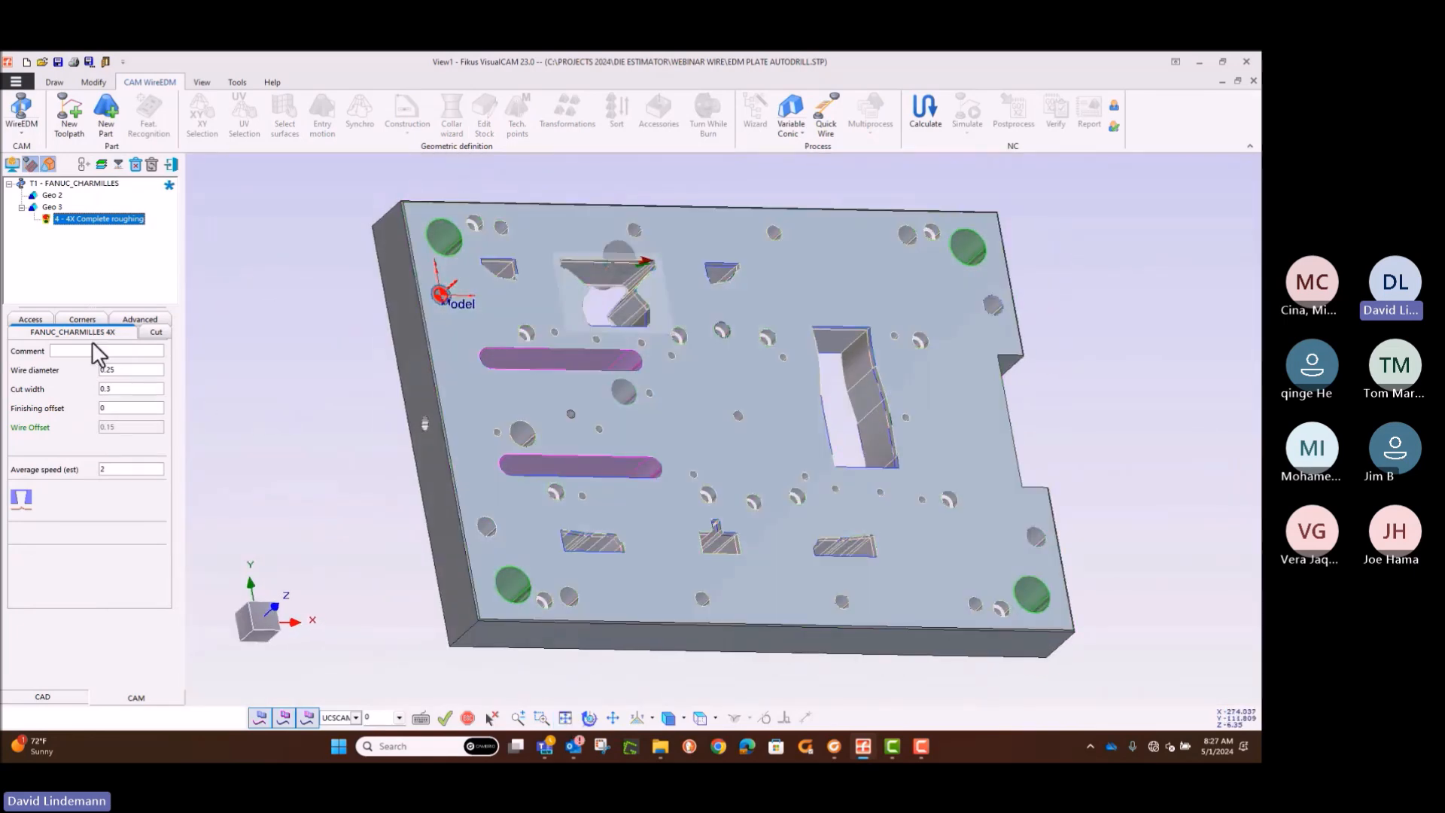
Step: Examine the 4X Complete roughing process's cut, path type, access, corner and advanced machine parameters
left_click(88, 333)
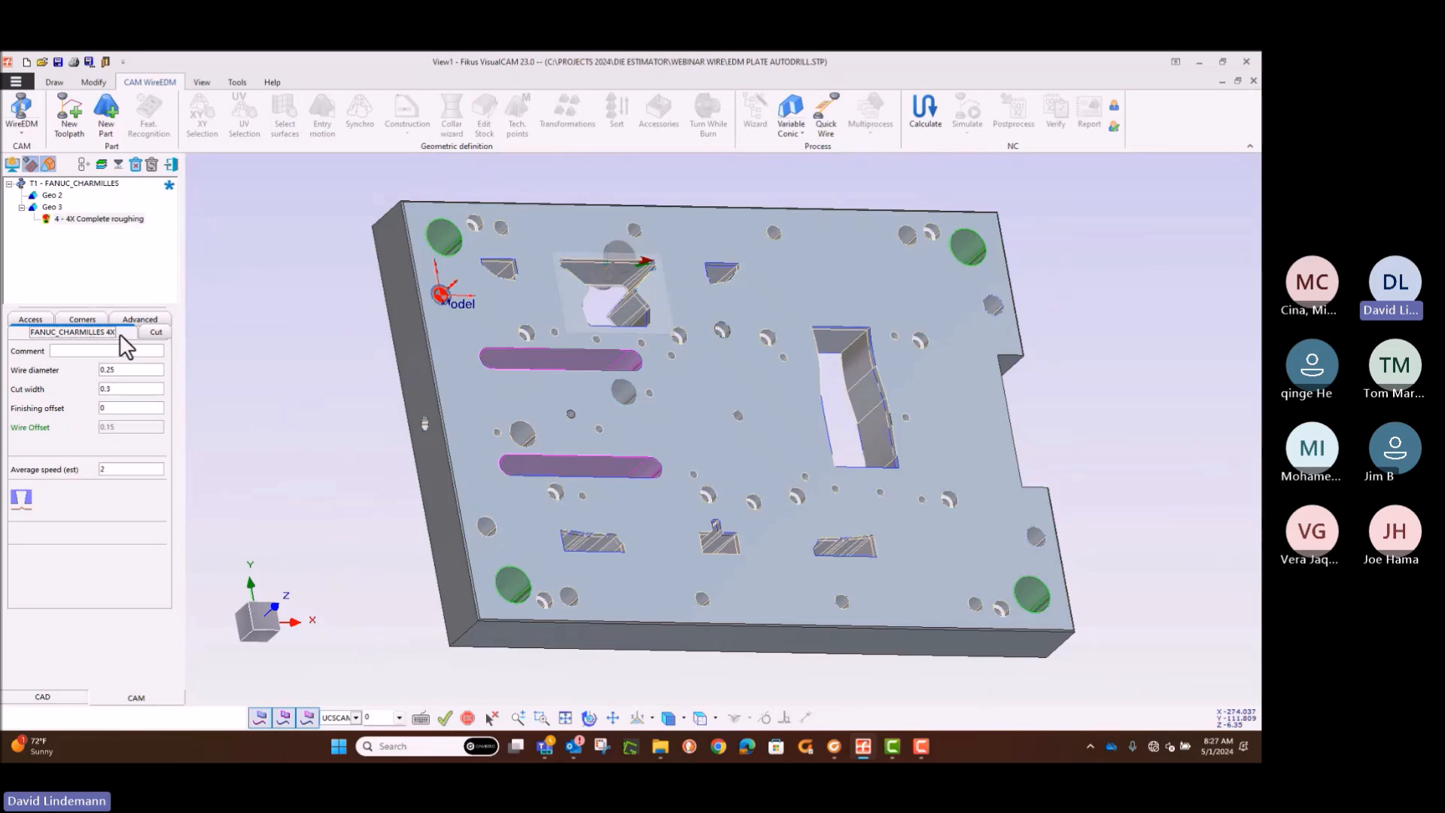
left_click(158, 332)
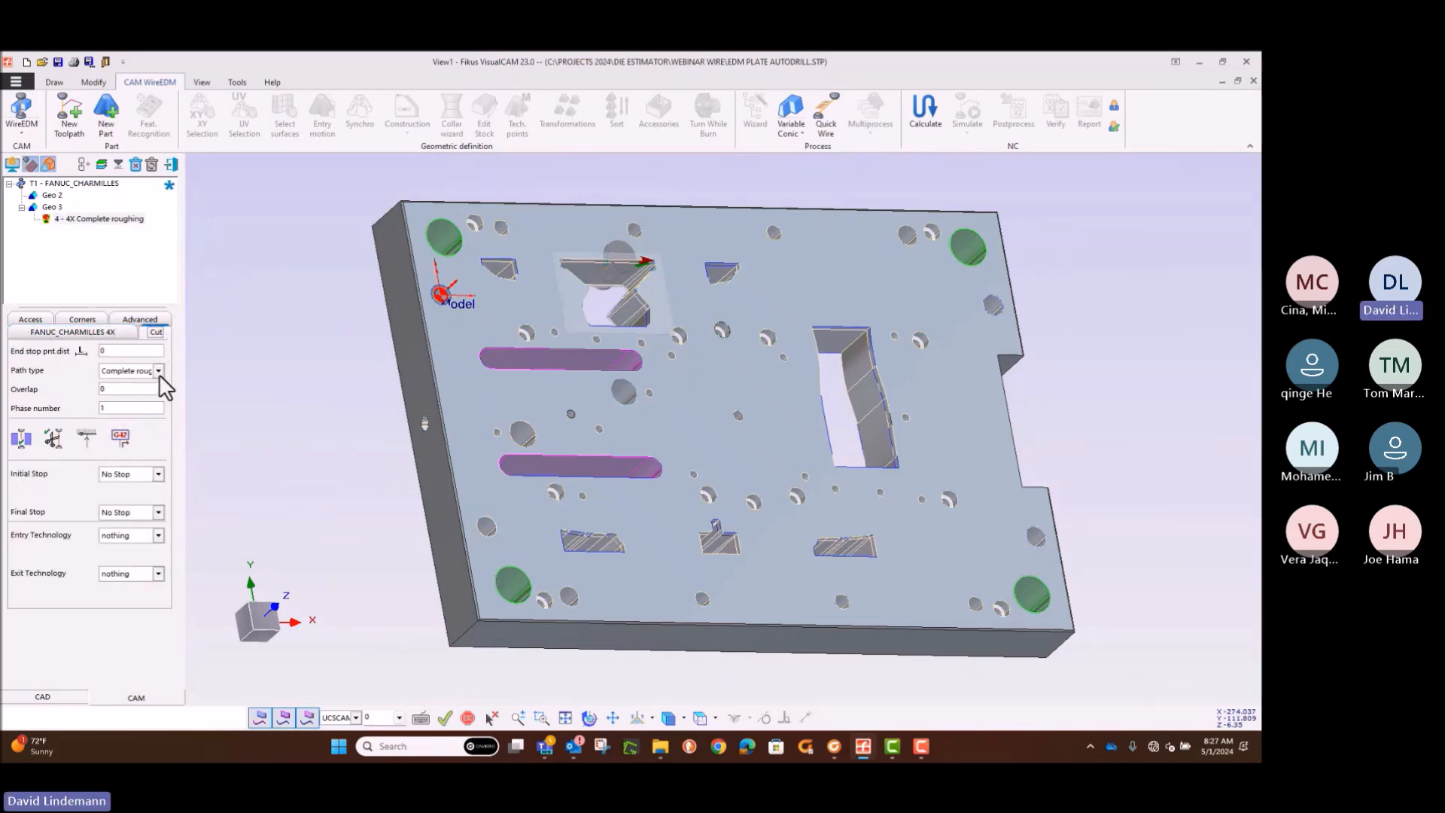
left_click(159, 371)
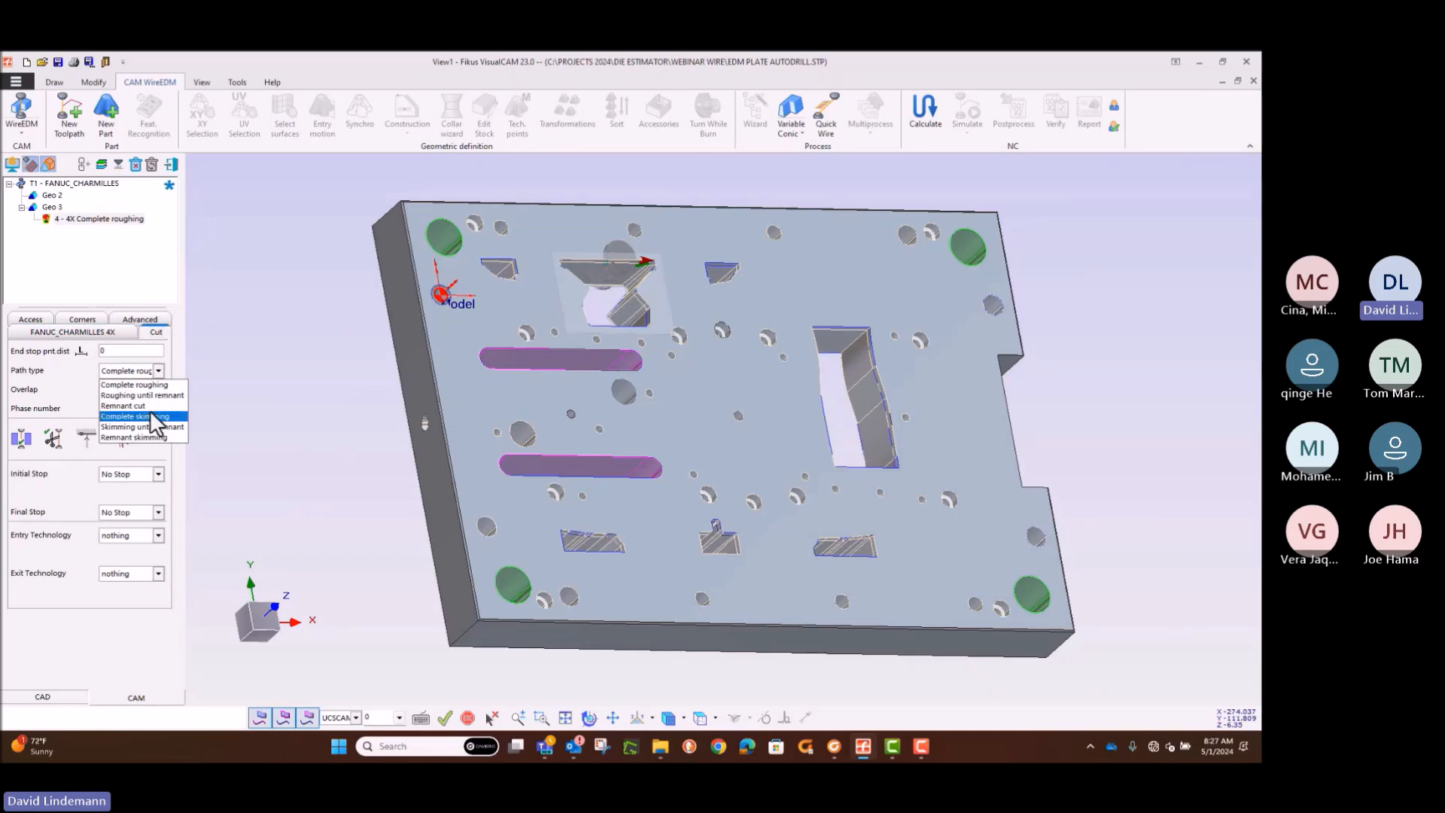
left_click(150, 385)
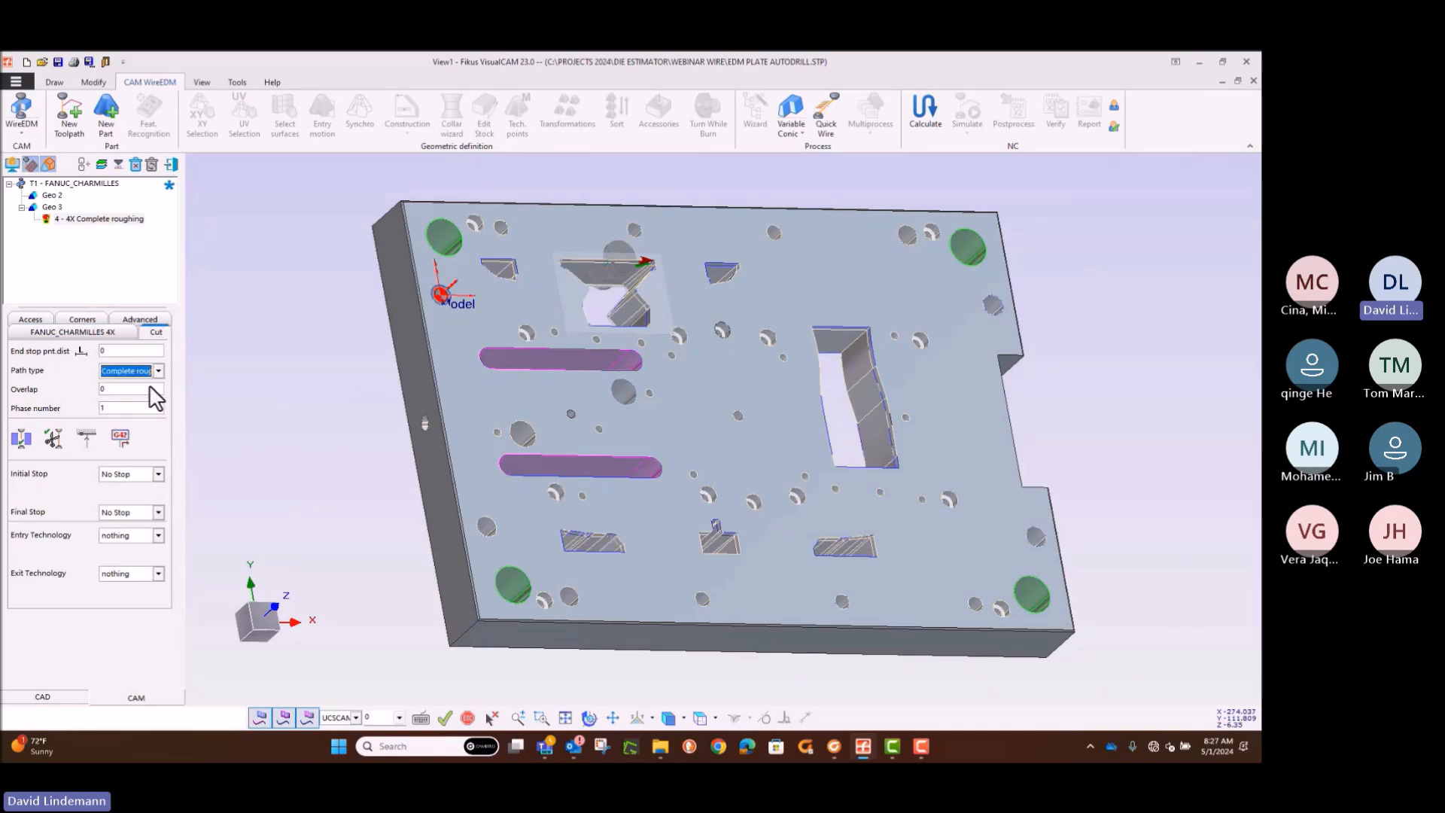
left_click(28, 323)
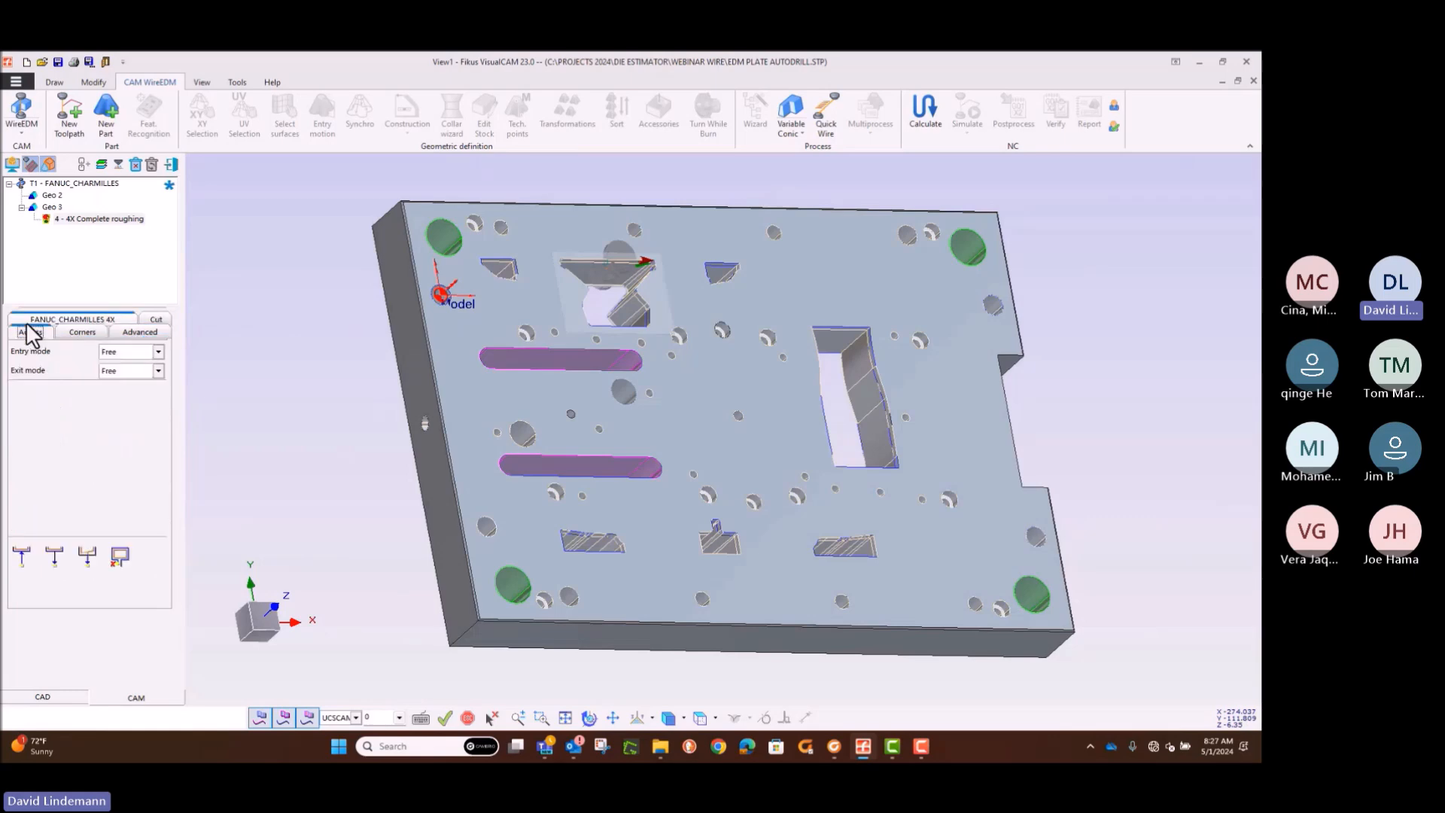
left_click(76, 332)
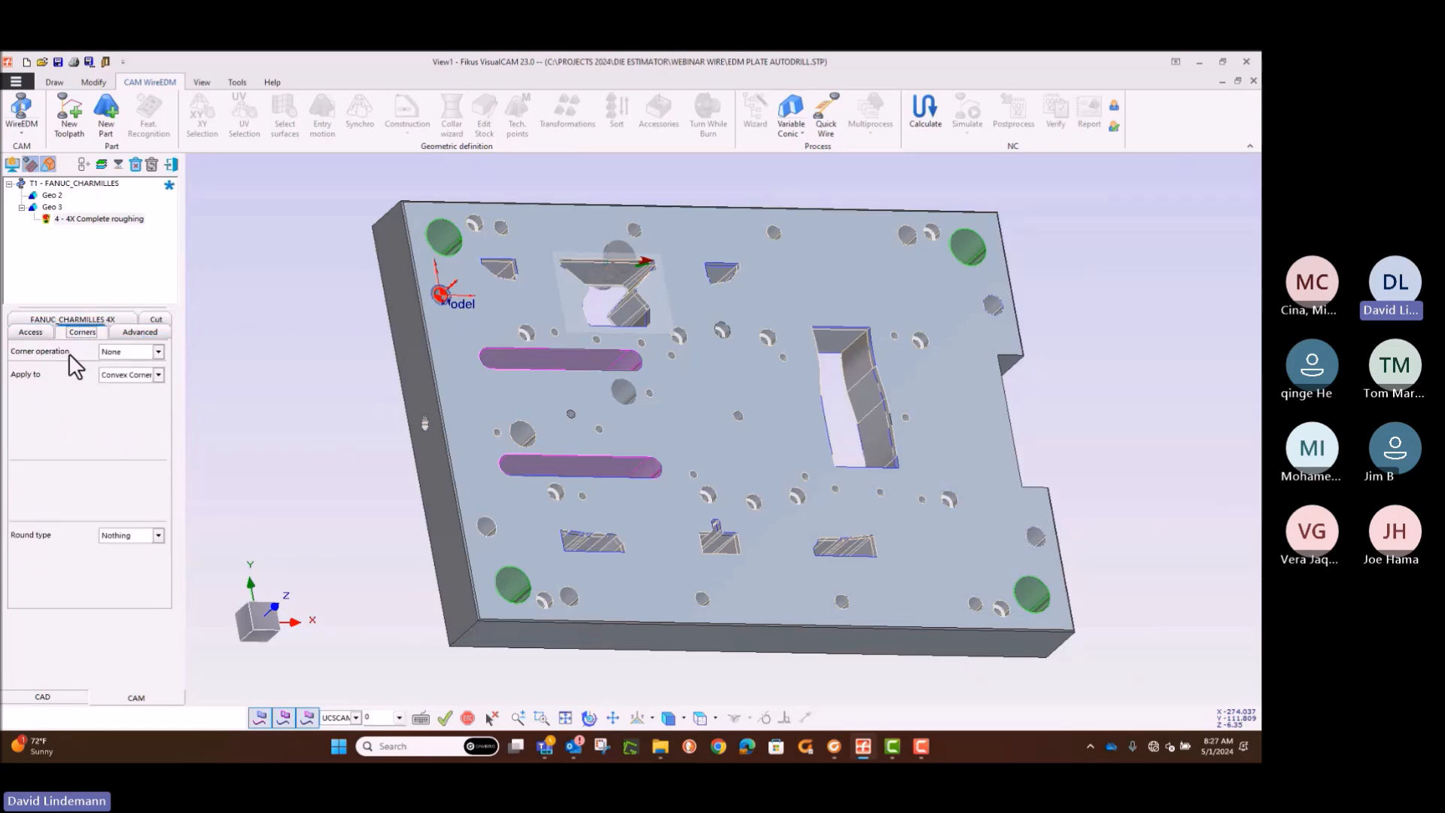
left_click(132, 336)
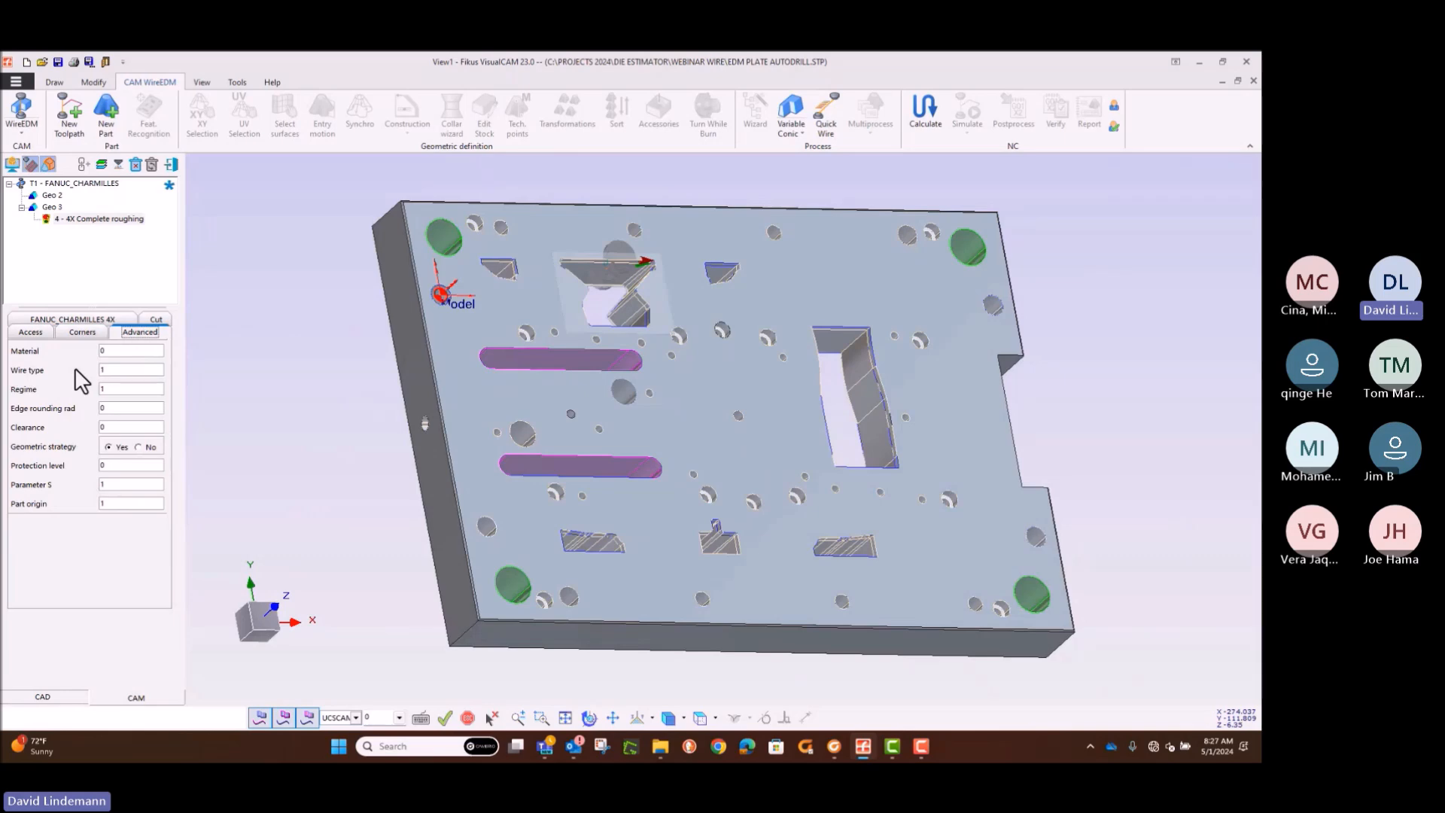
left_click(51, 319)
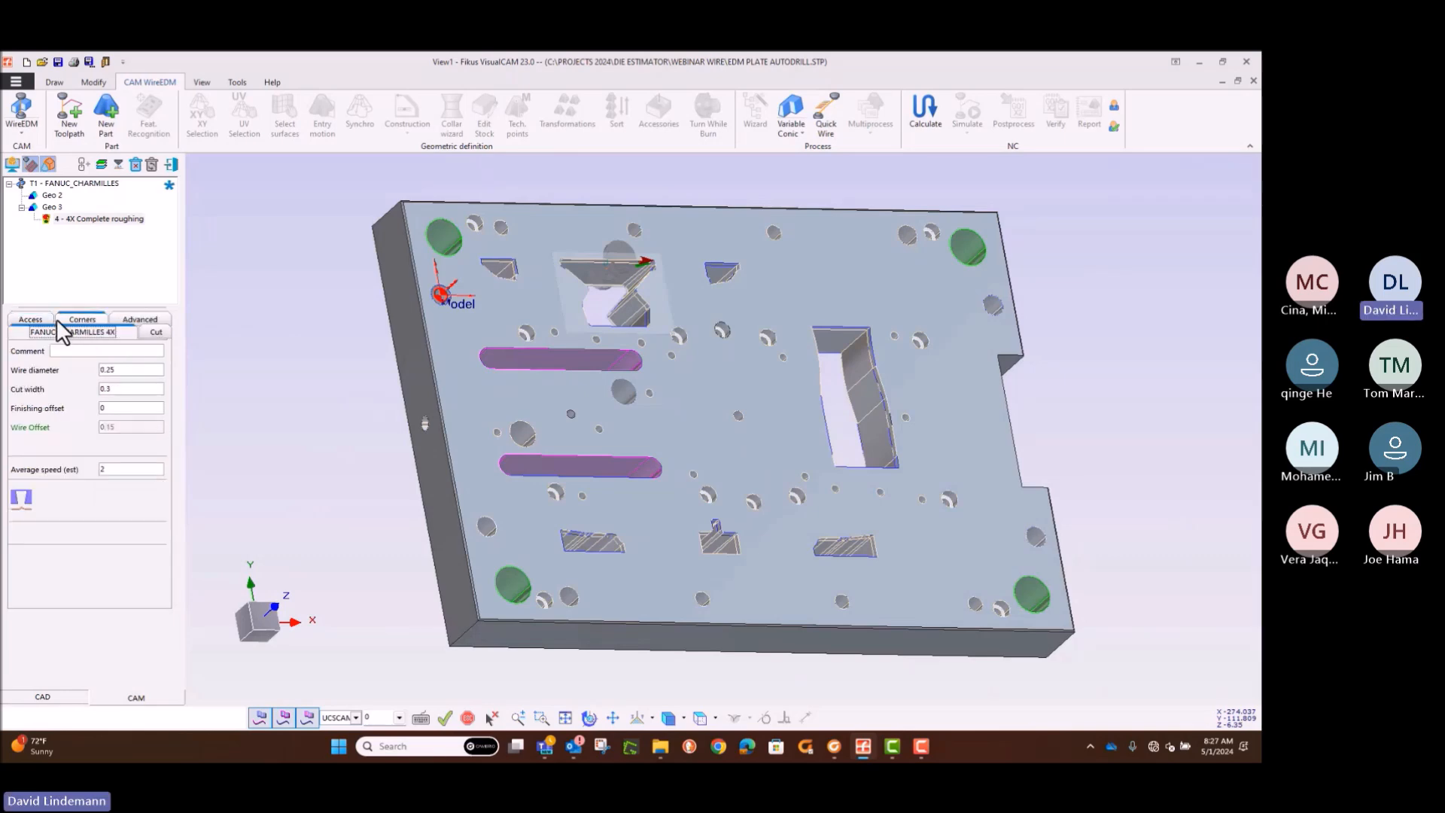
Step: Switch the Geo 3 4X Complete roughing process's compensation side to G41 and calculate its toolpath
left_click(154, 333)
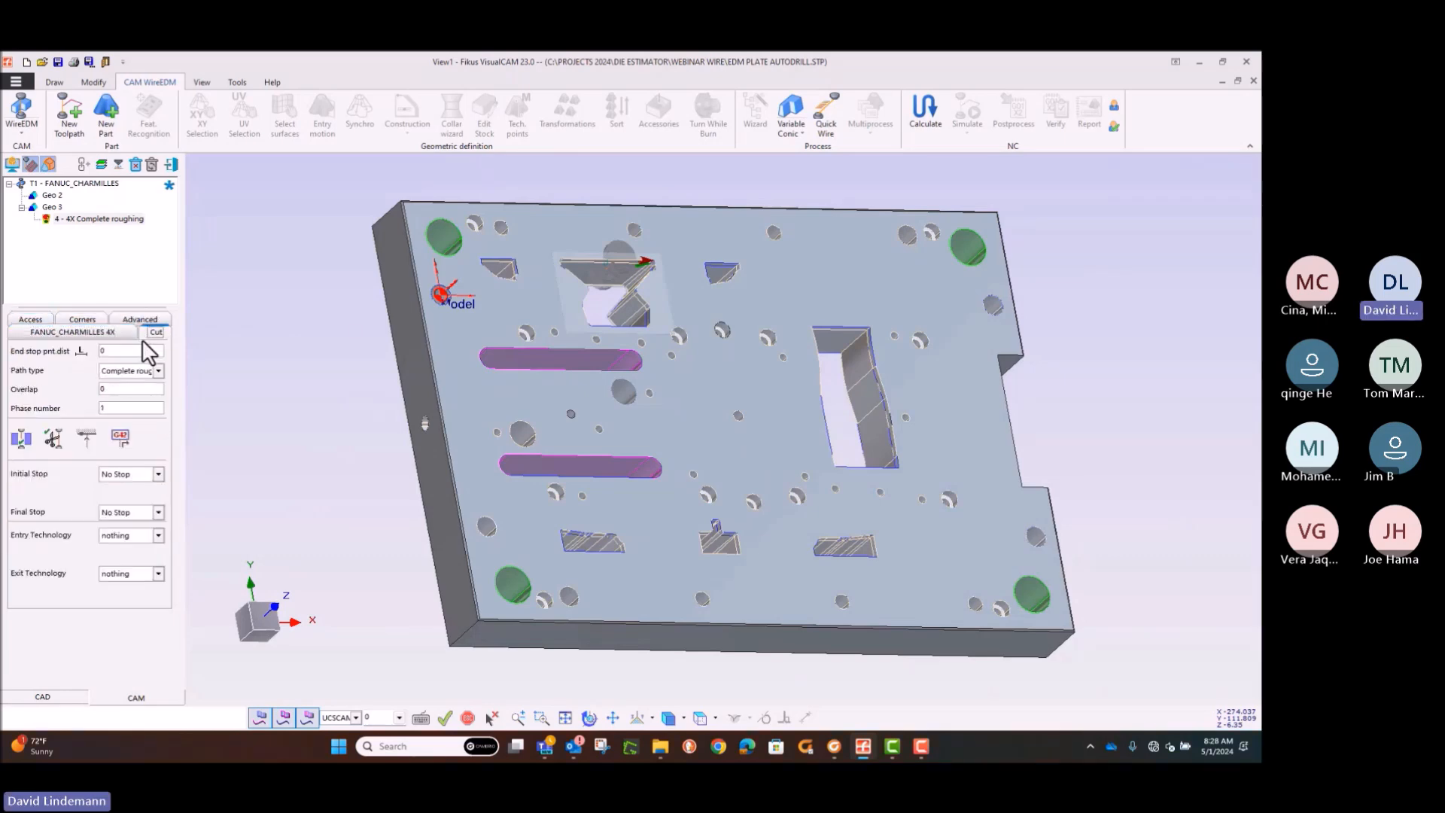
left_click(121, 439)
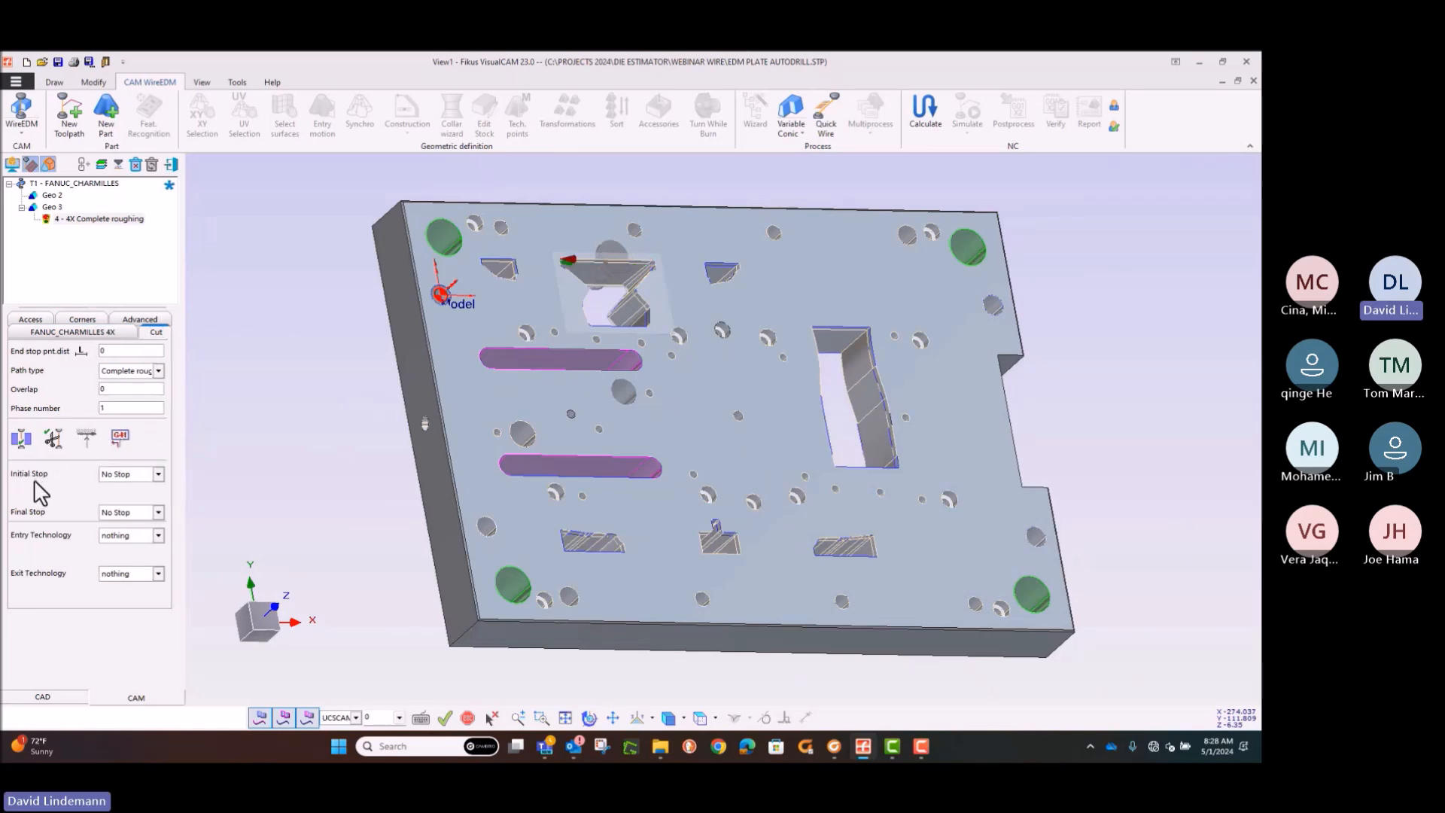
right_click(83, 220)
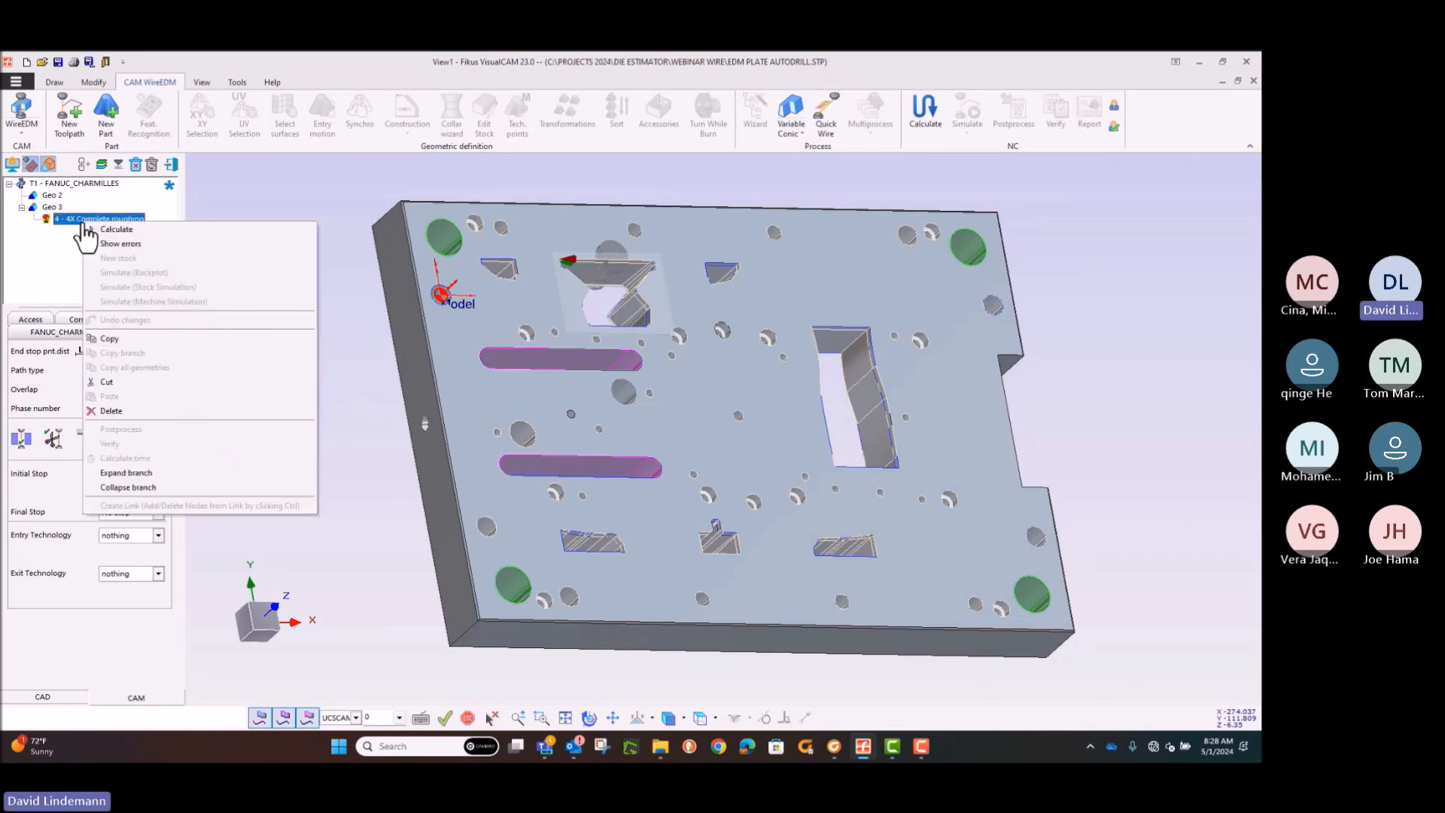
left_click(95, 230)
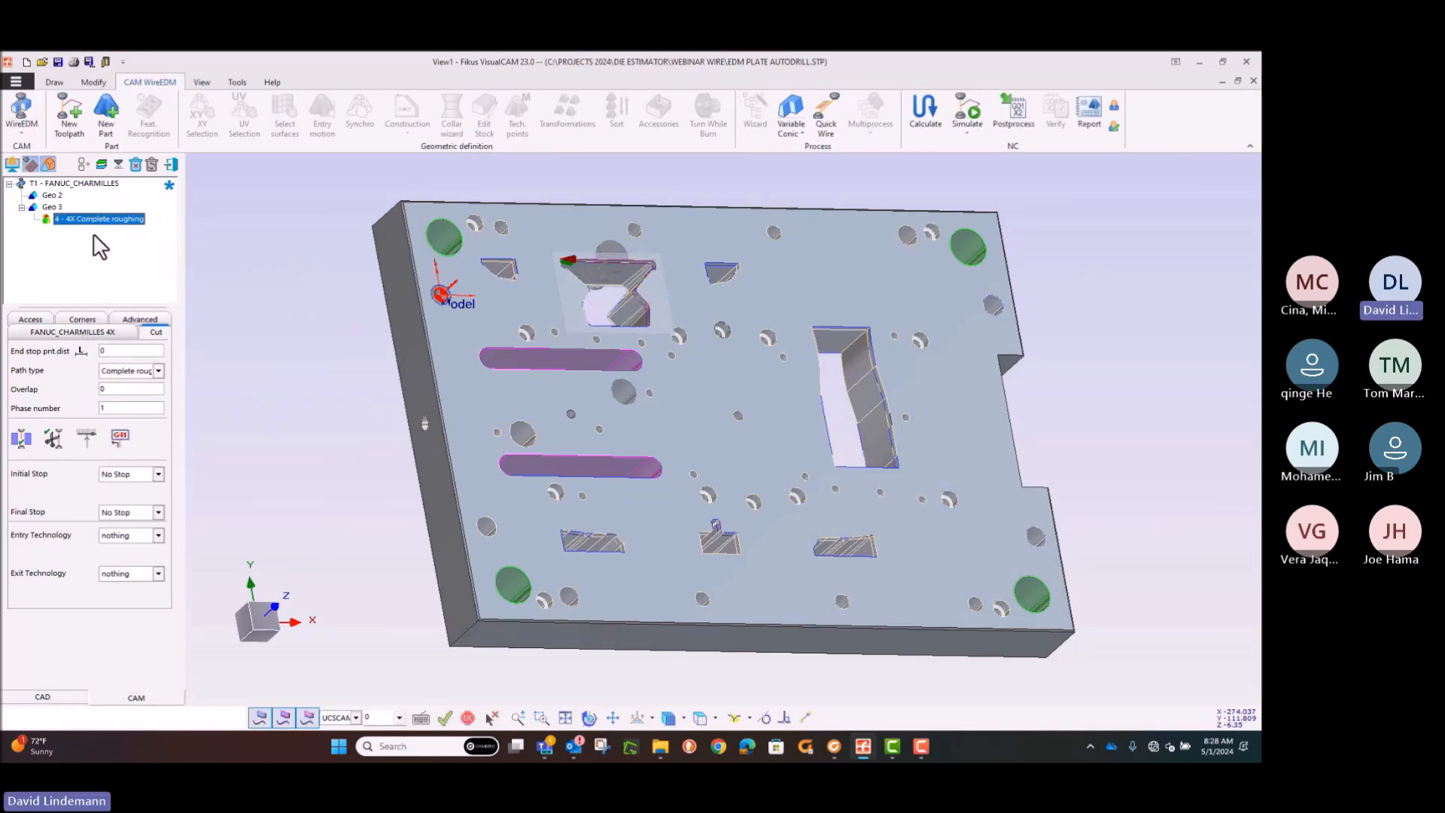
Step: Duplicate the calculated 4X Complete roughing process under Geo 3
right_click(95, 221)
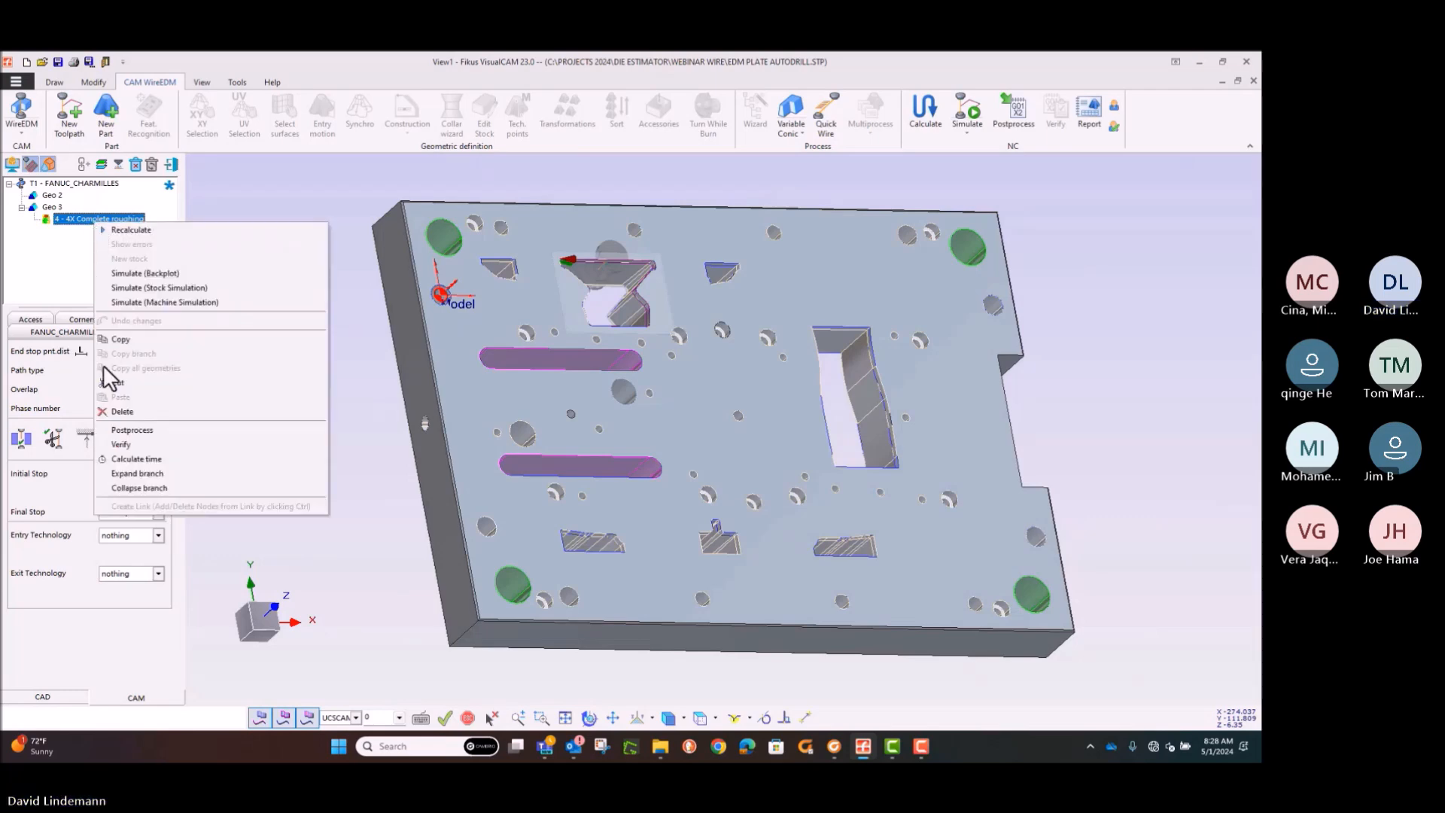
left_click(114, 339)
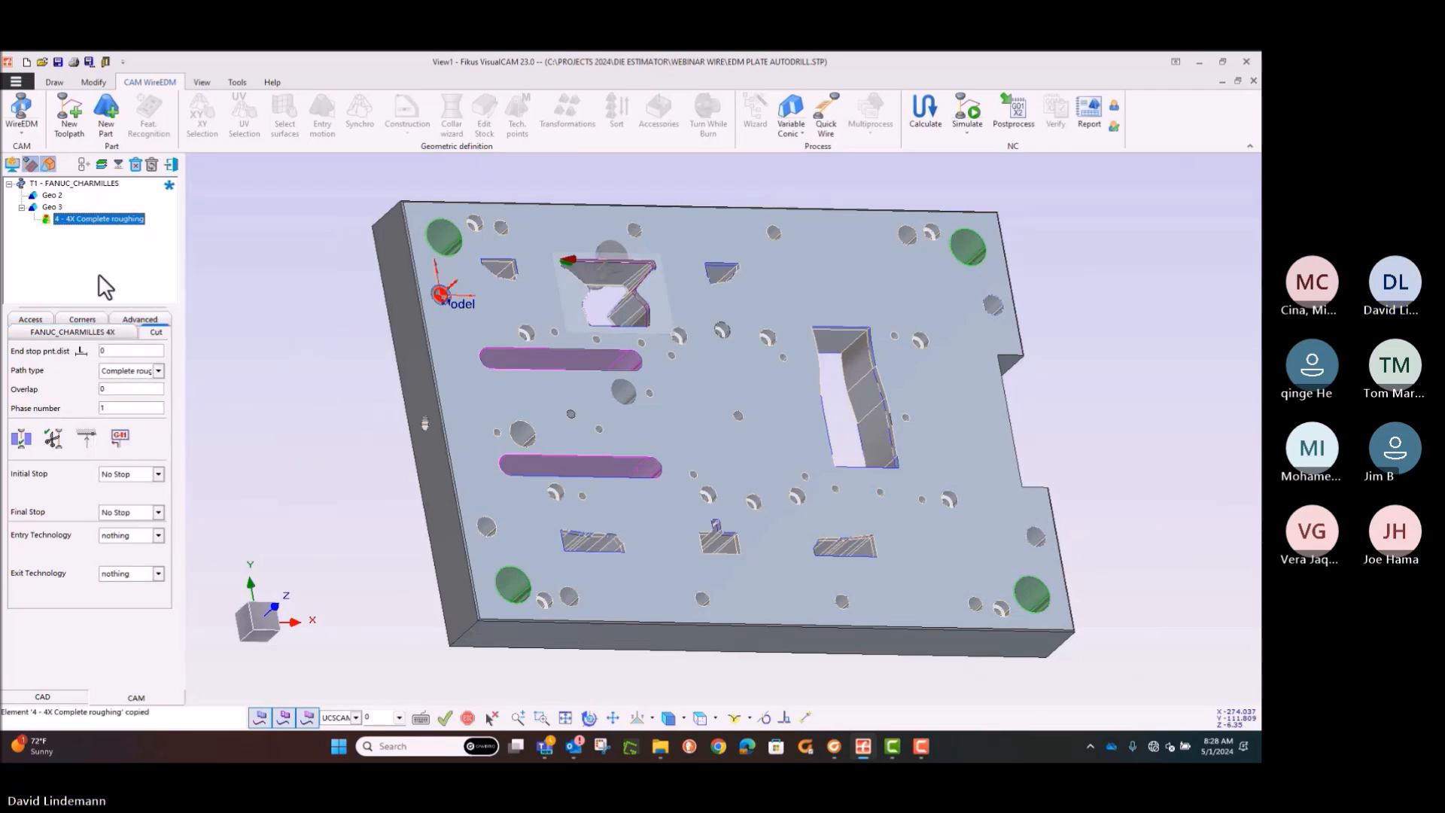
right_click(104, 287)
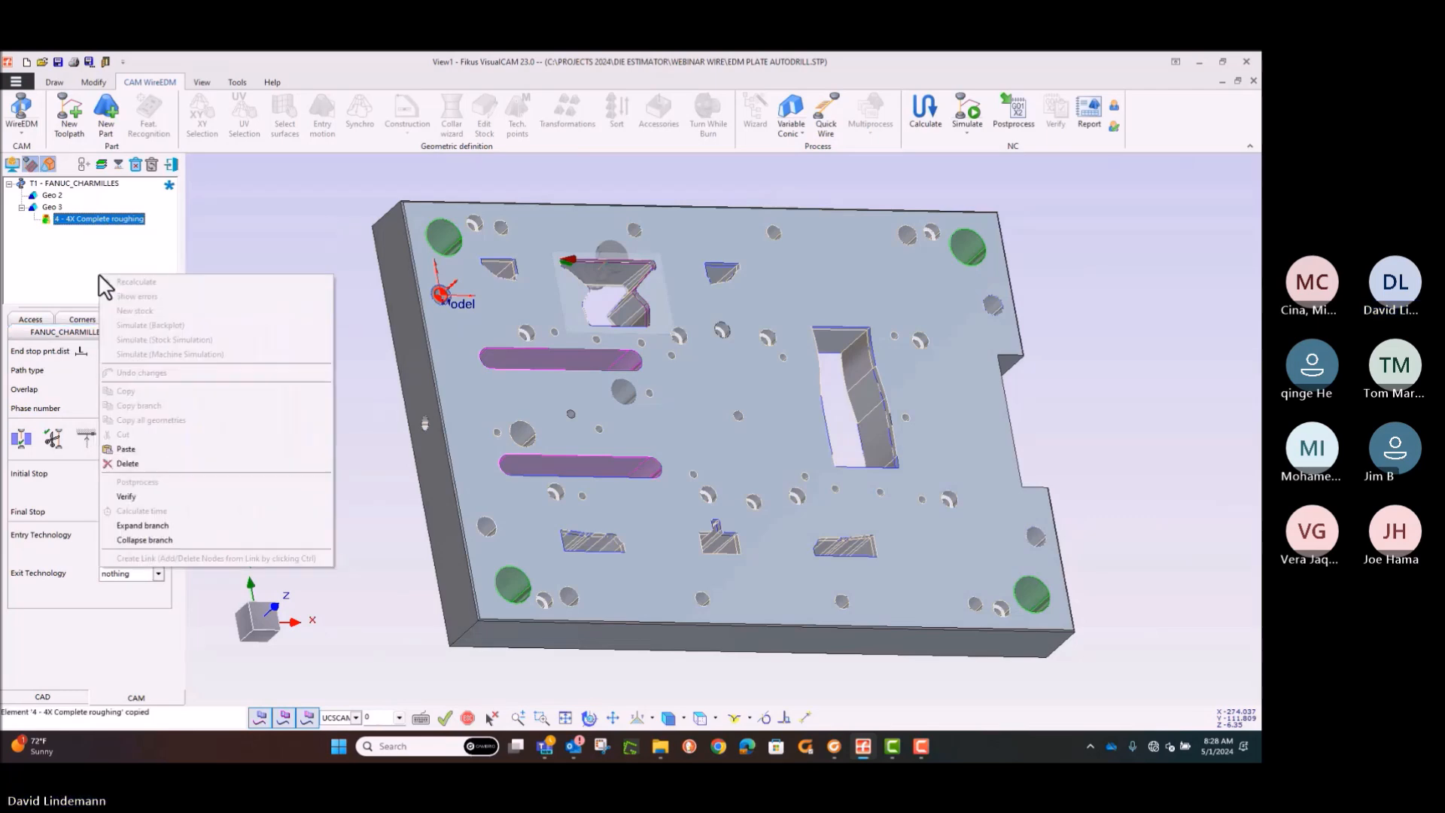
left_click(124, 449)
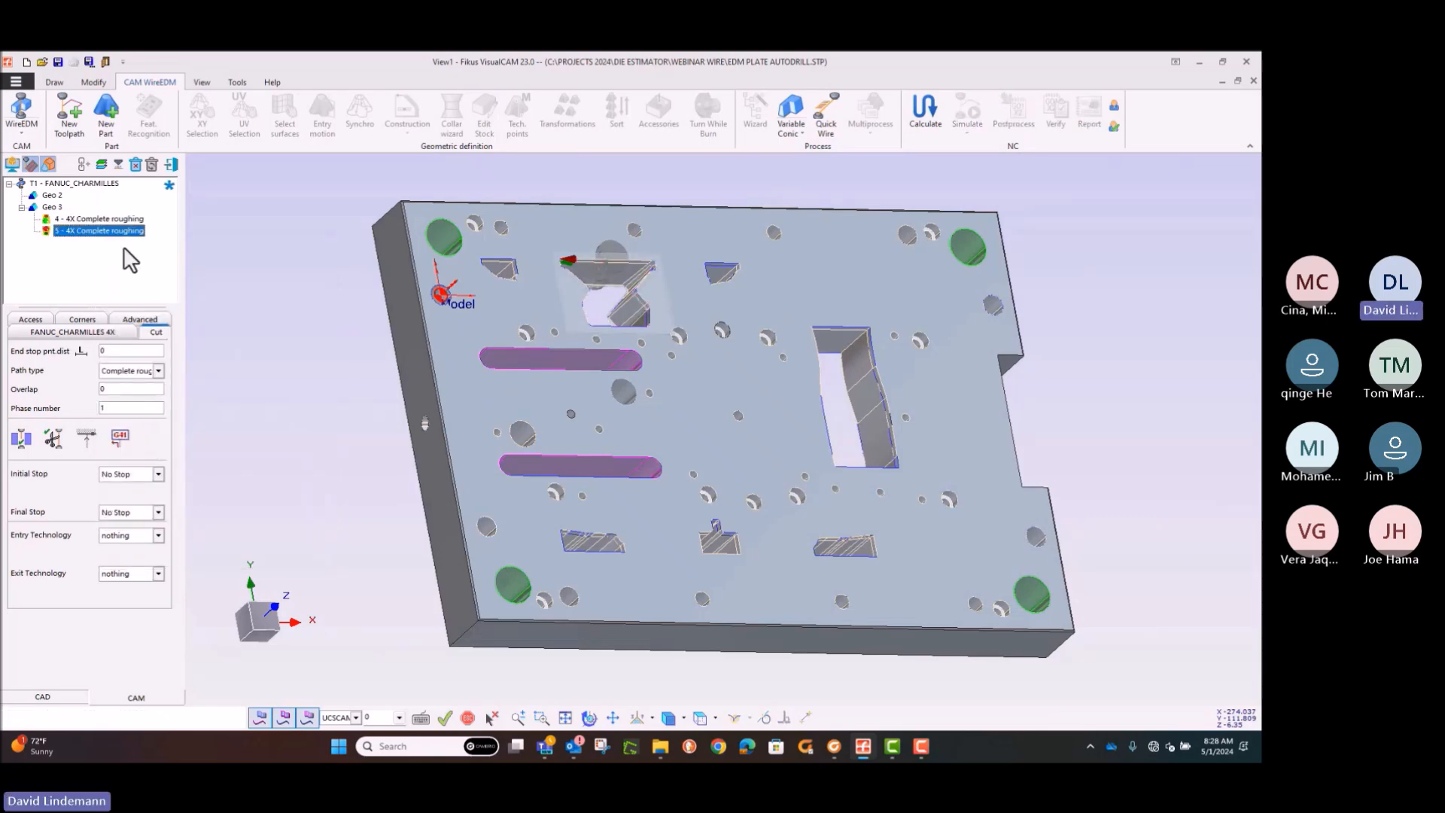
Step: Set the copied Geo 3 process's path type to Complete skimming and calculate it
left_click(158, 370)
left_click(167, 419)
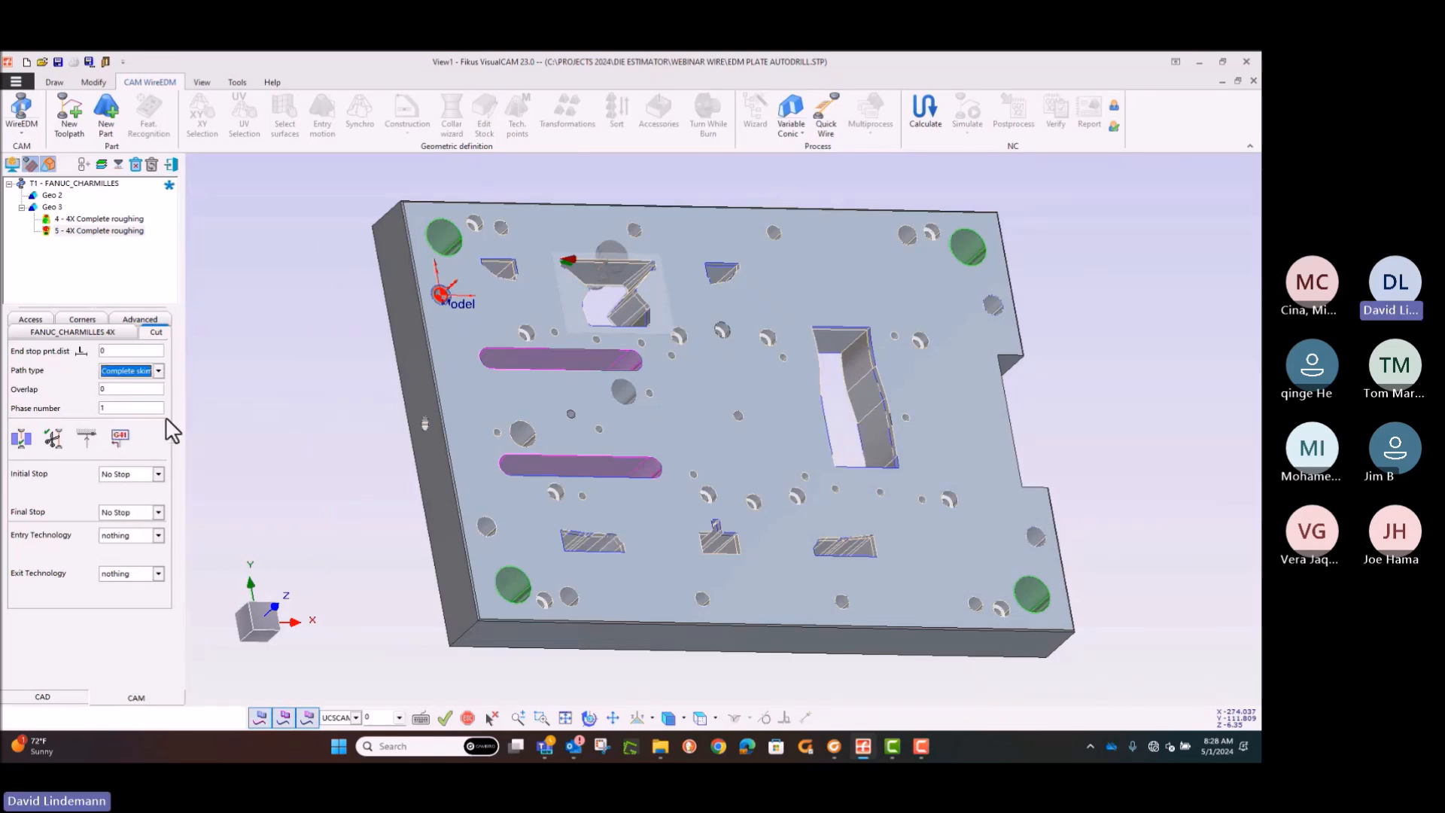
right_click(91, 231)
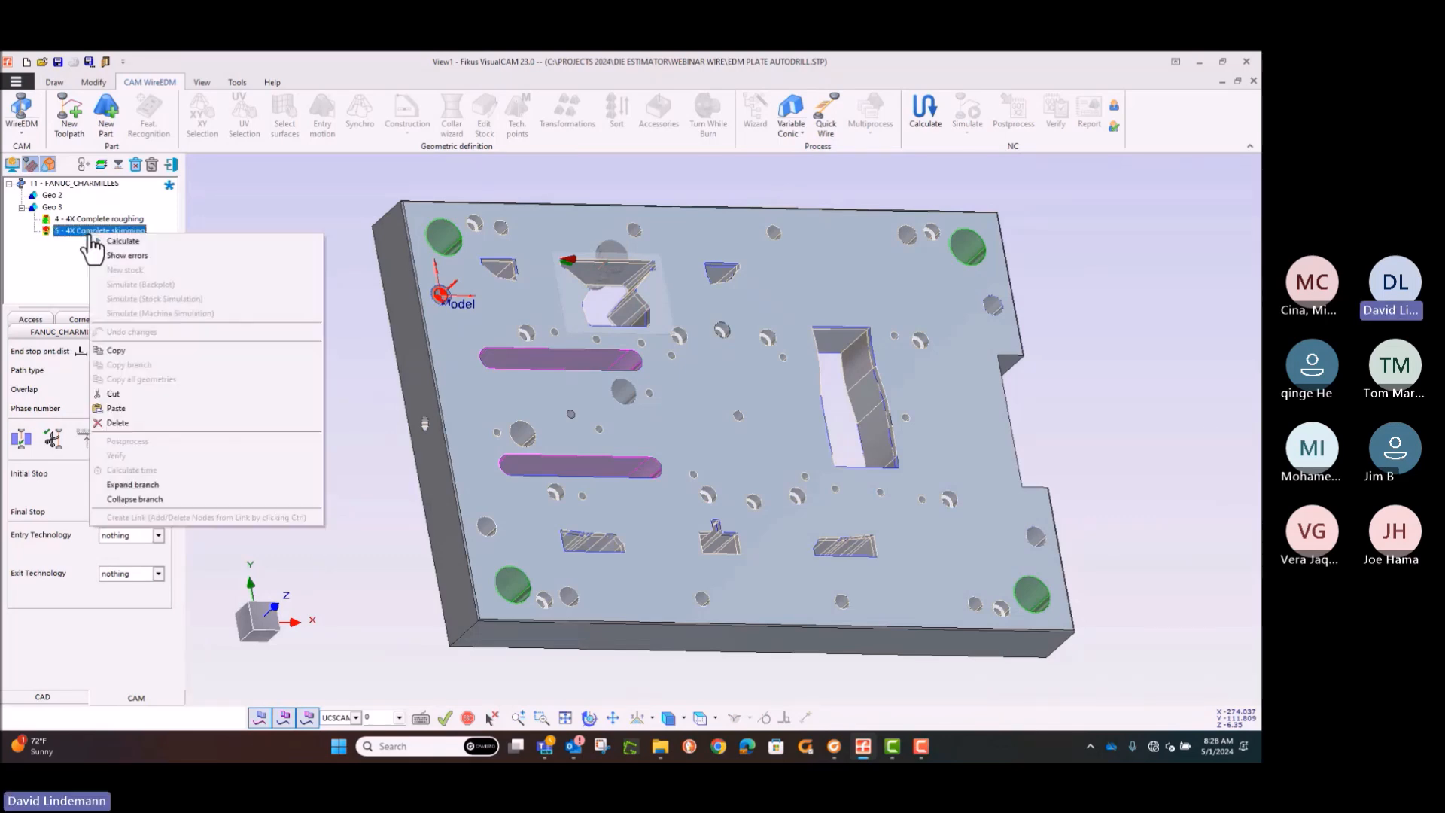
left_click(105, 243)
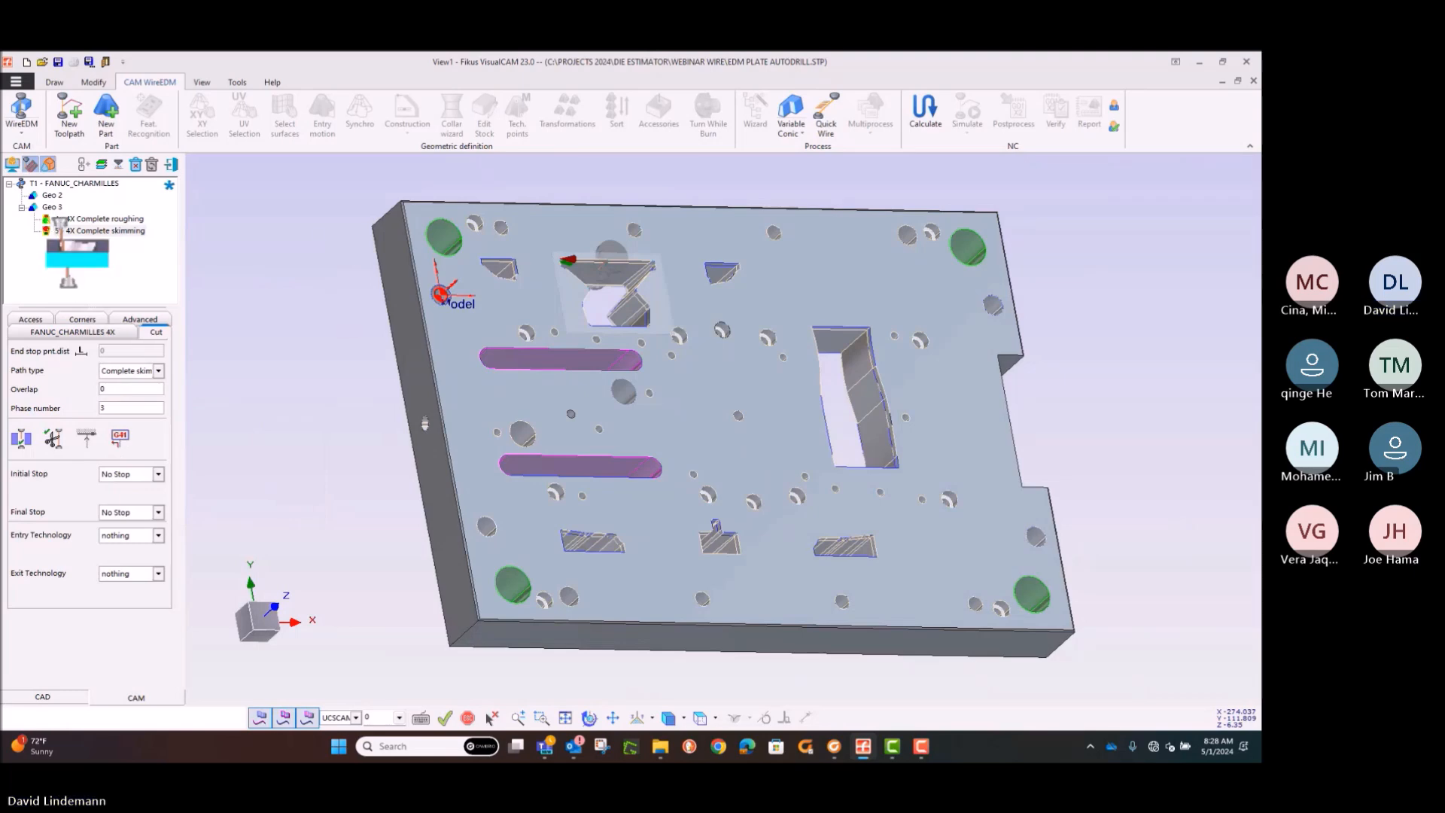
Step: Add an entry motion of length 3 to Geo 2, from the upper edge of the hourglass opening's contour into the opening
left_click(51, 196)
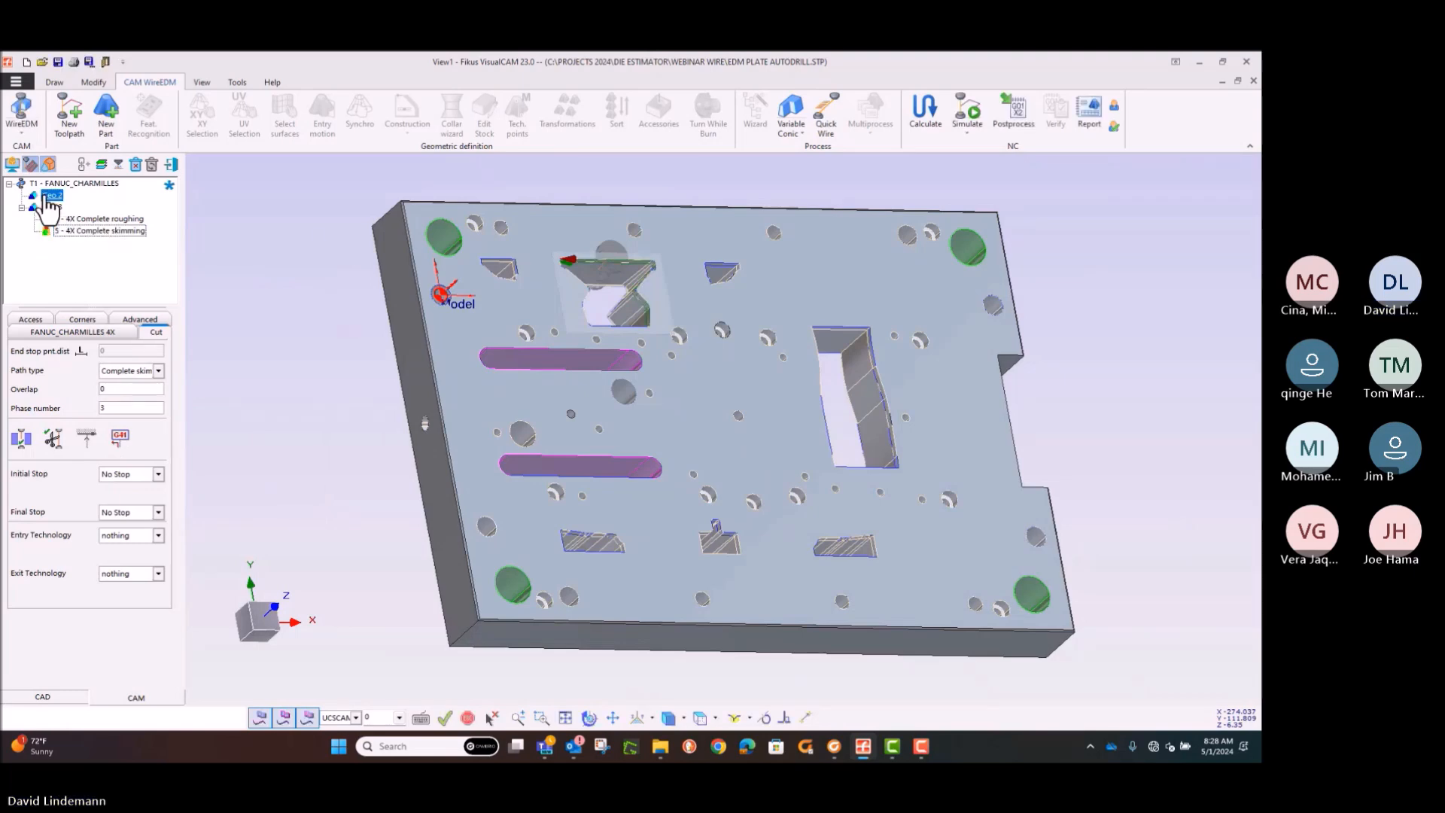
left_click(542, 717)
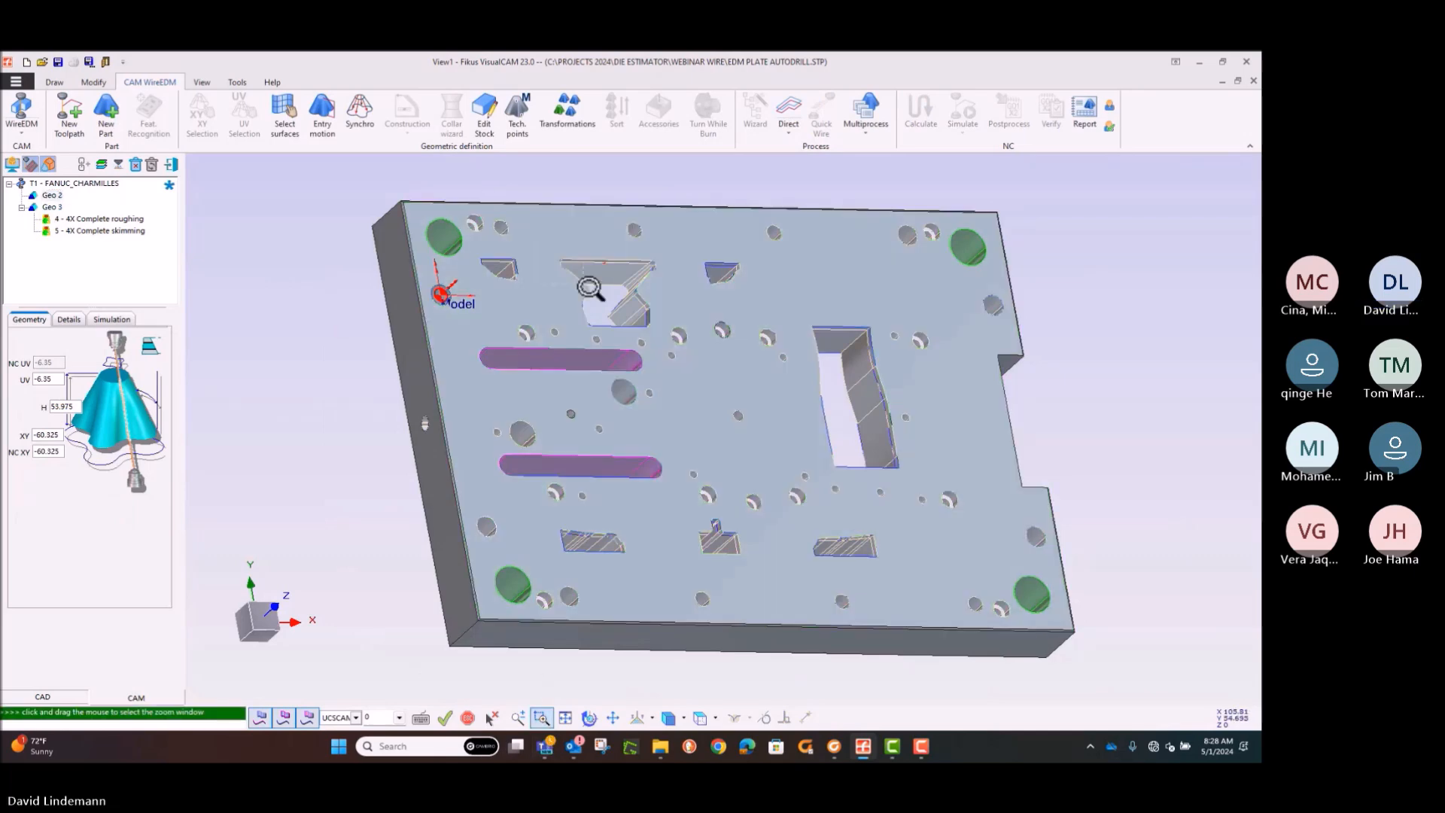
left_click(681, 348)
left_click(671, 332)
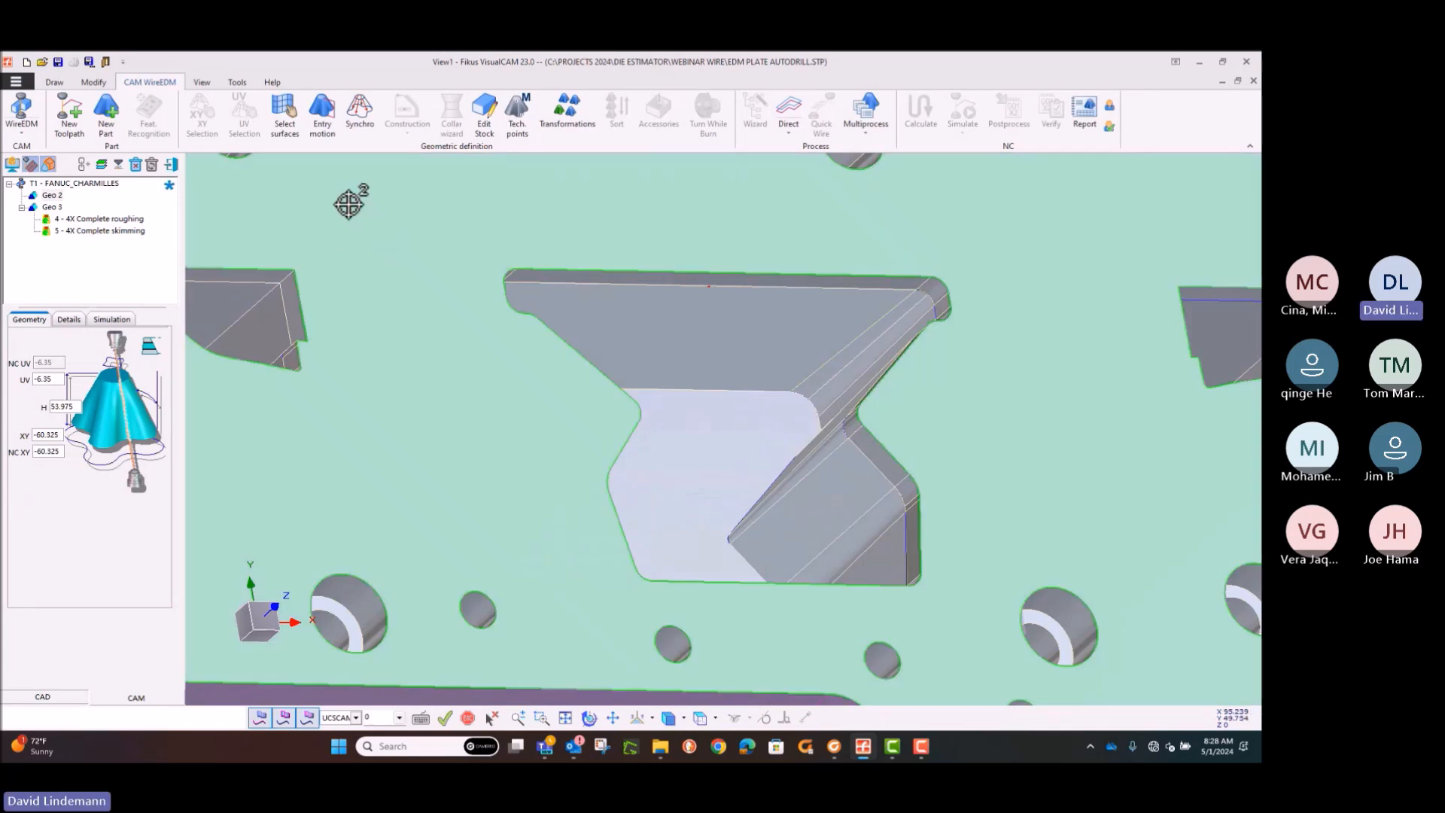
left_click(322, 109)
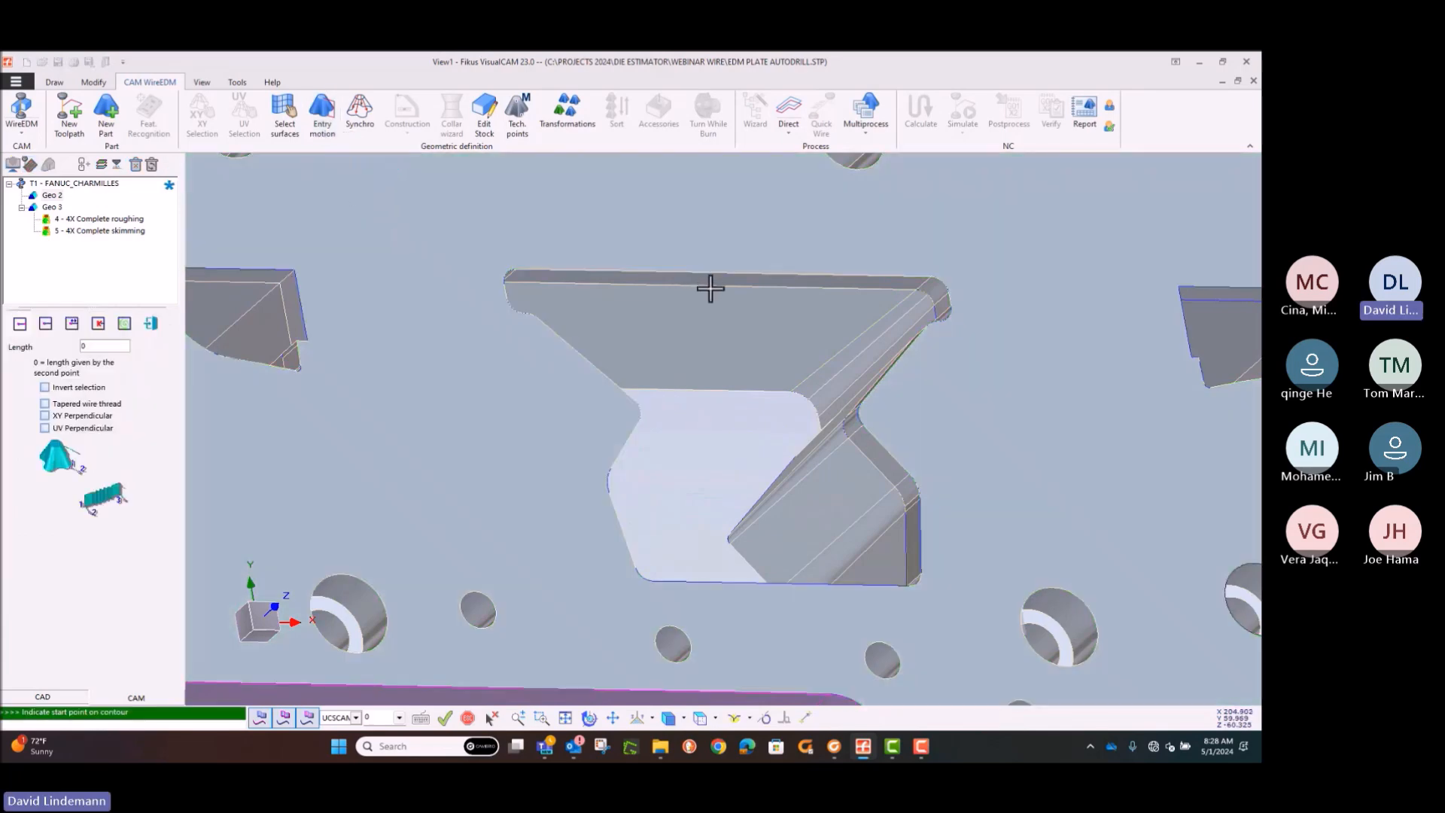
type("3")
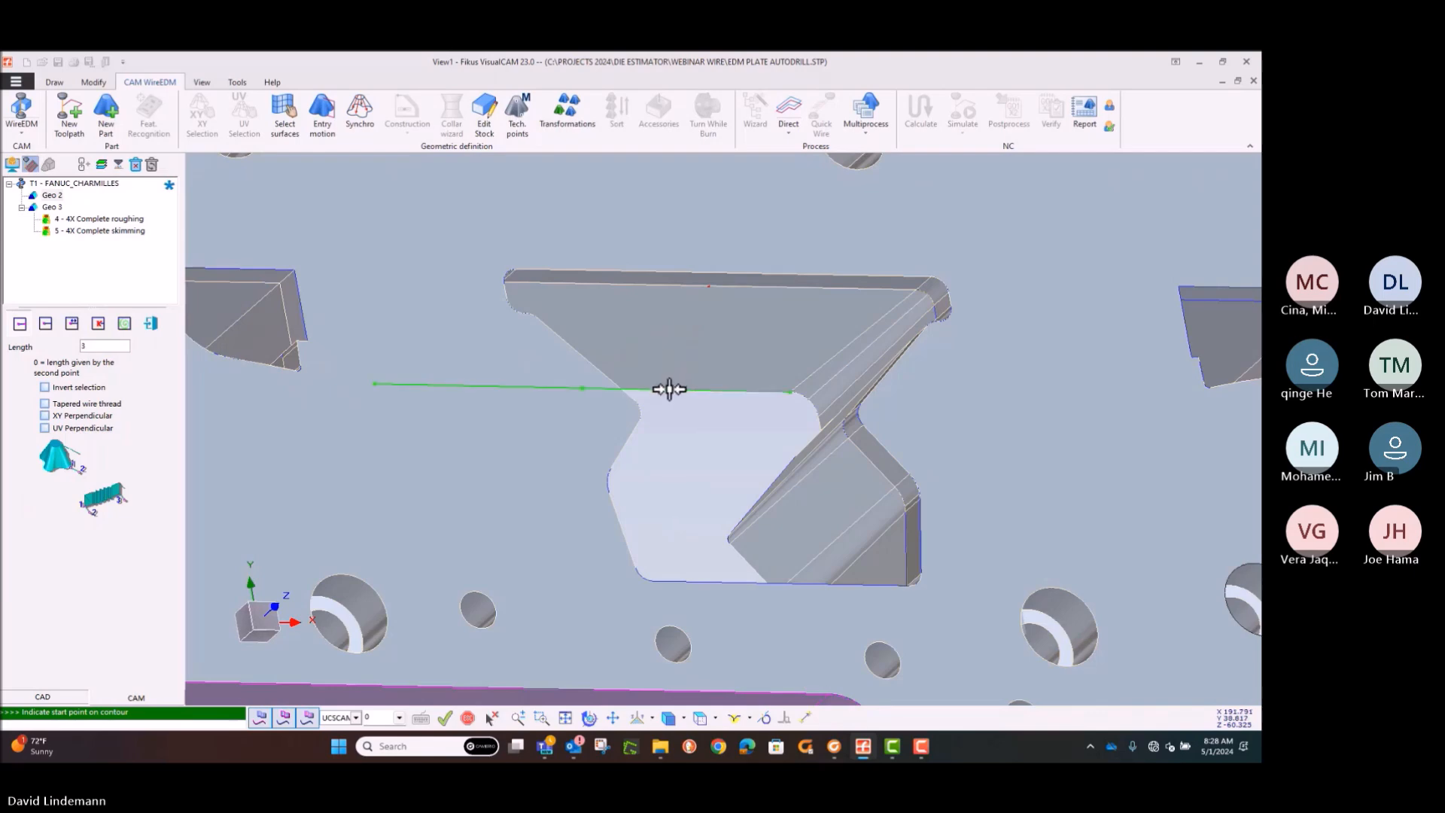
middle_click_drag(667, 393, 606, 418)
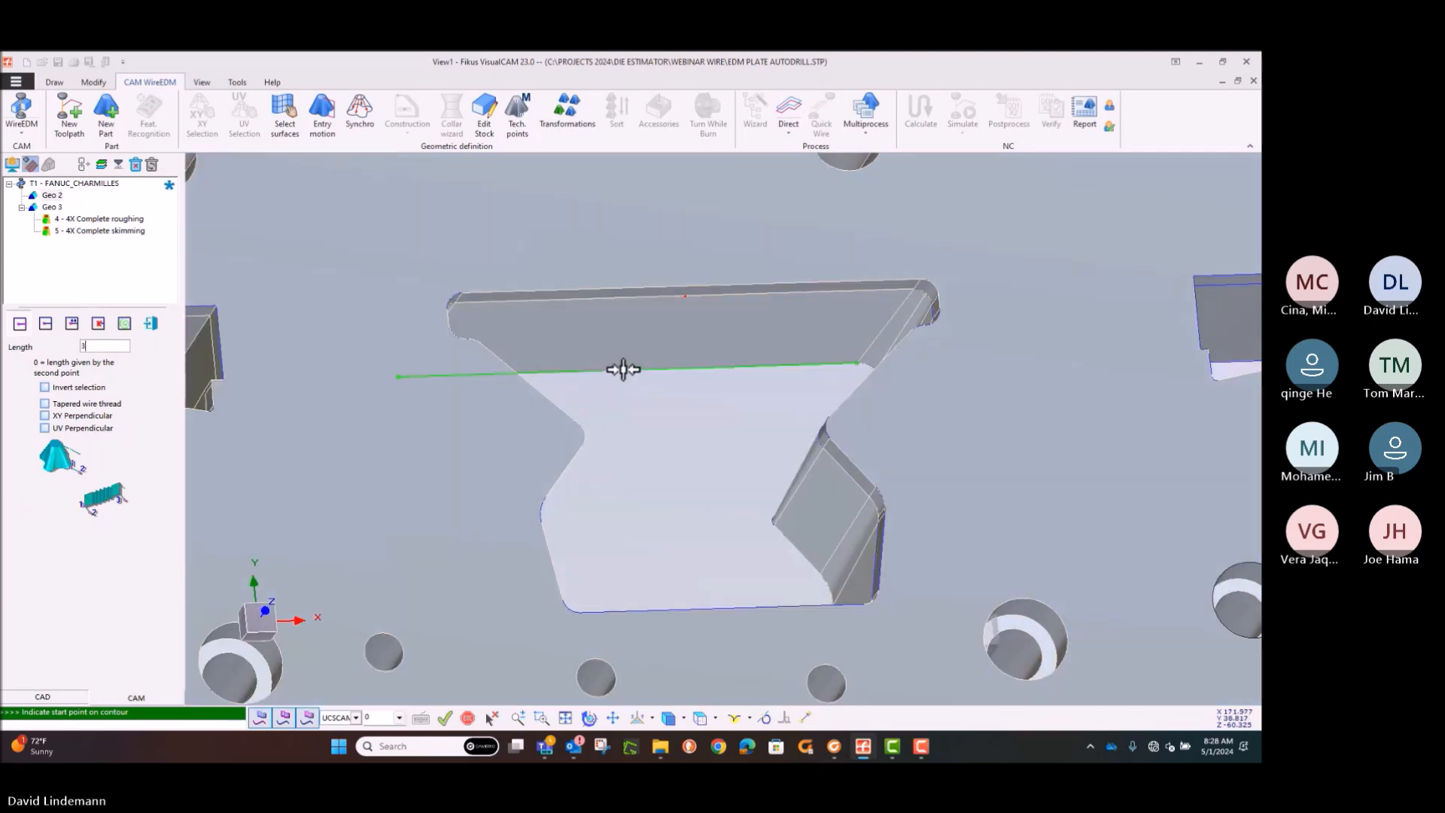
left_click(625, 369)
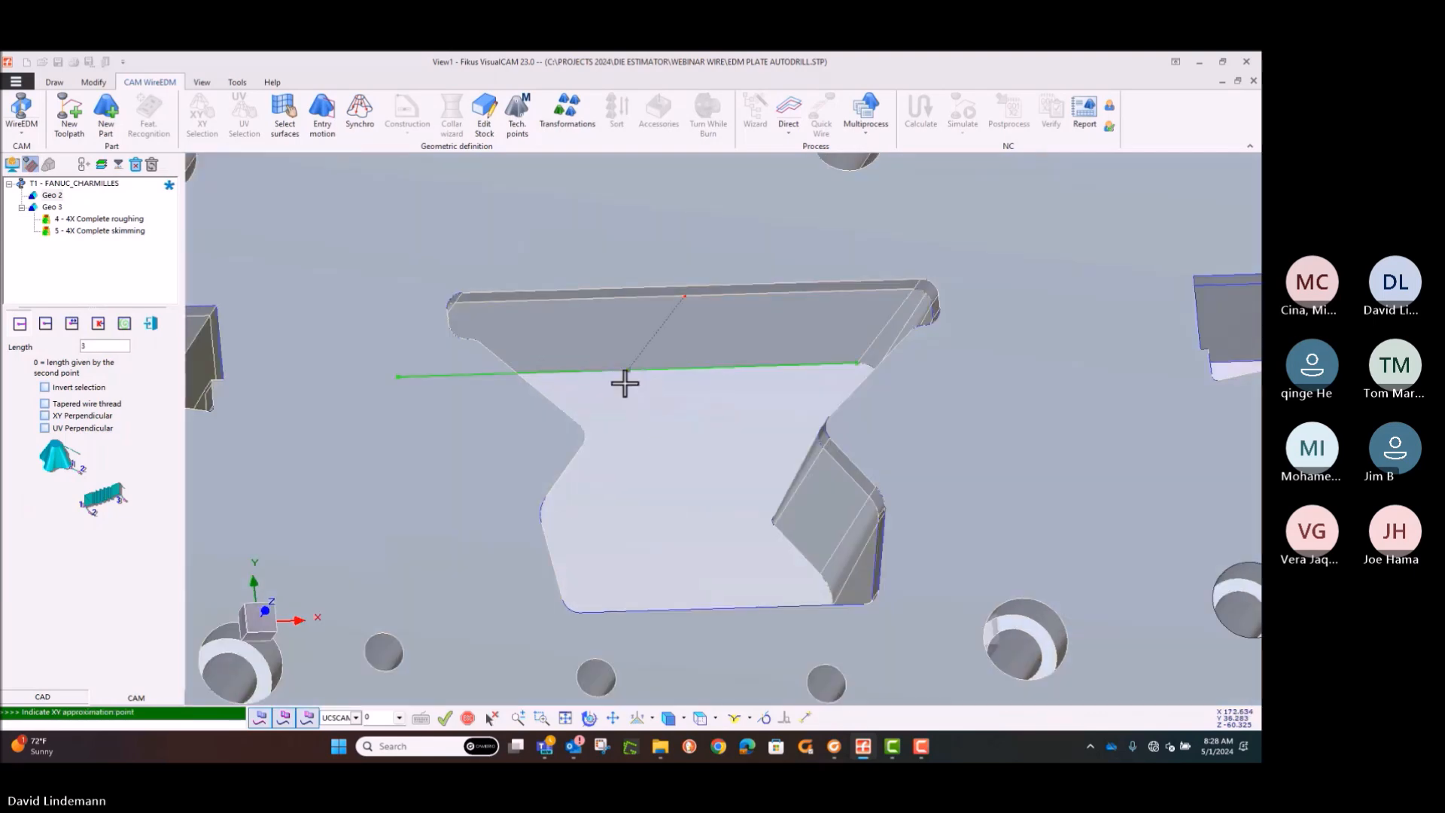
left_click(634, 422)
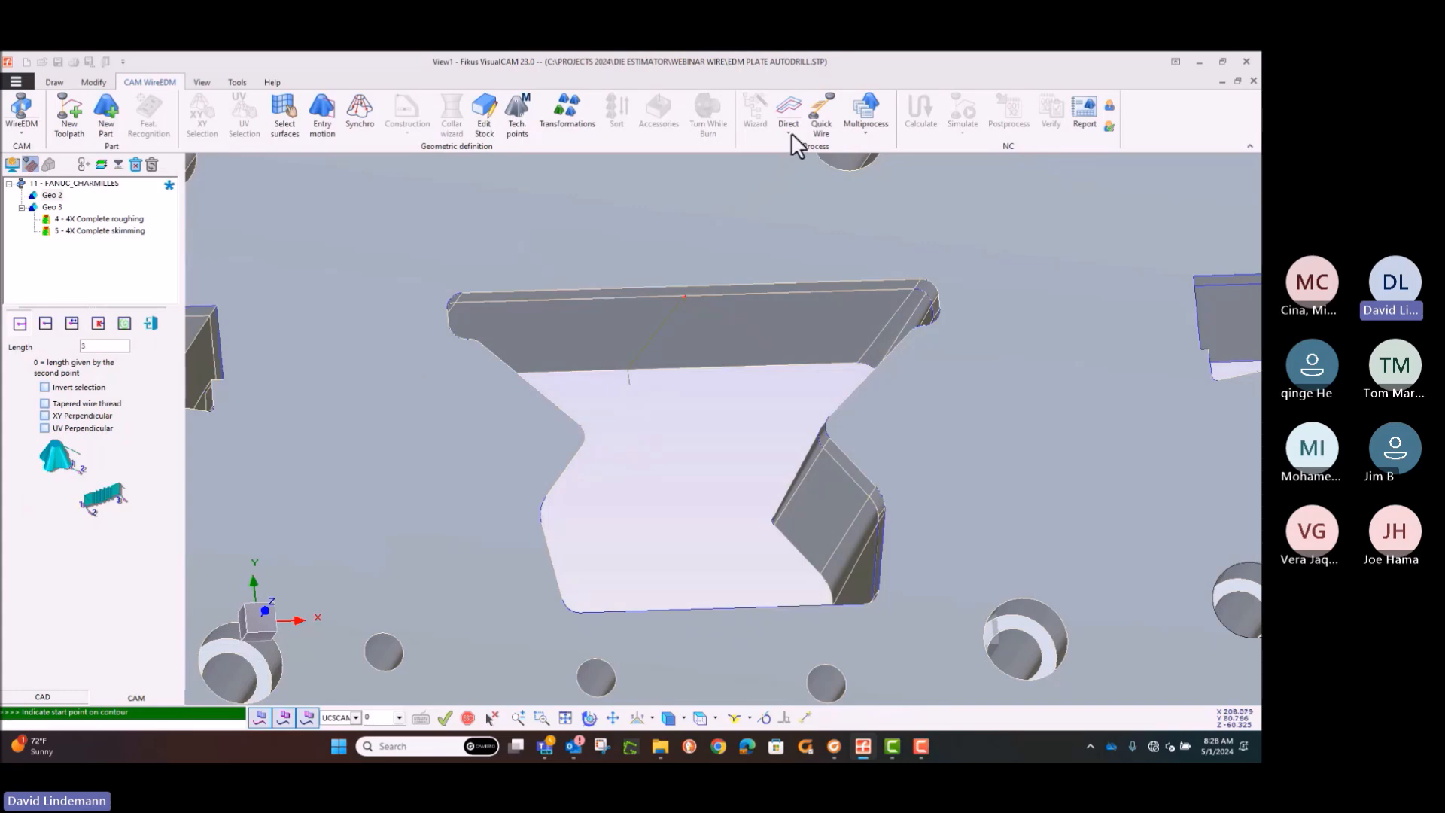
left_click(124, 323)
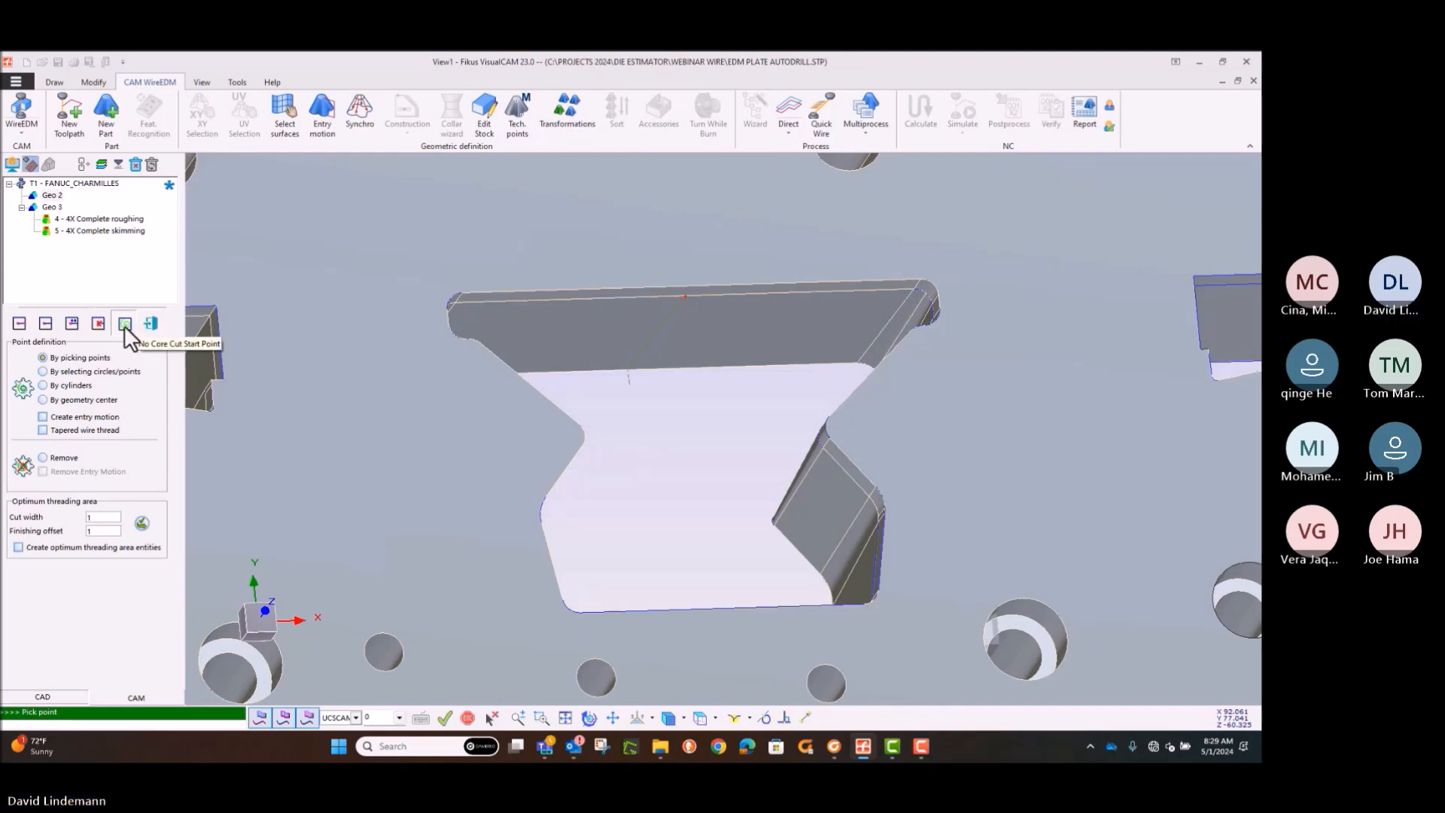
left_click(149, 324)
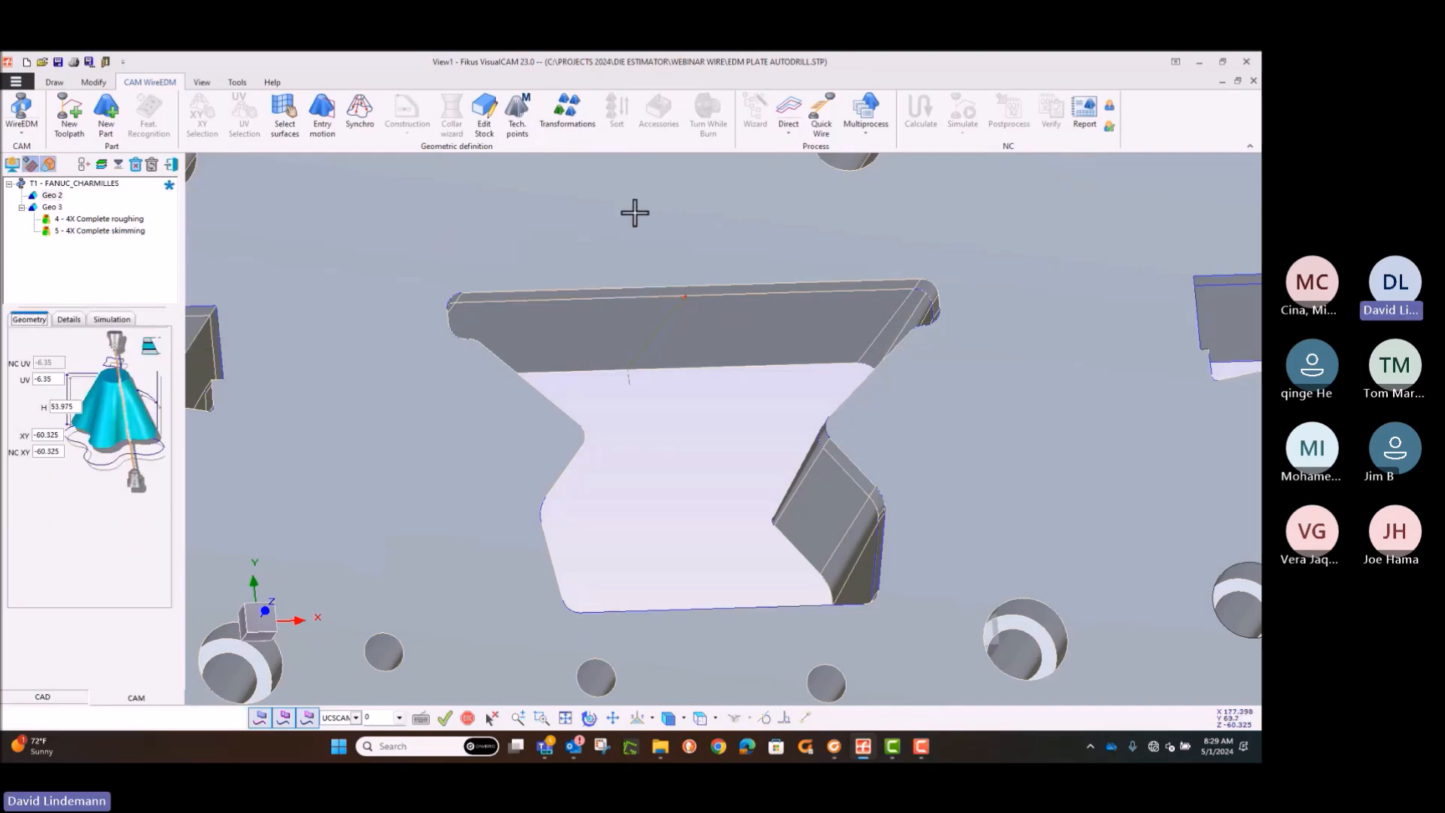
Step: Add a Variable Conic wire EDM process to Geo 2, set its path type to Complete roughing and calculate it
left_click(789, 134)
left_click(783, 220)
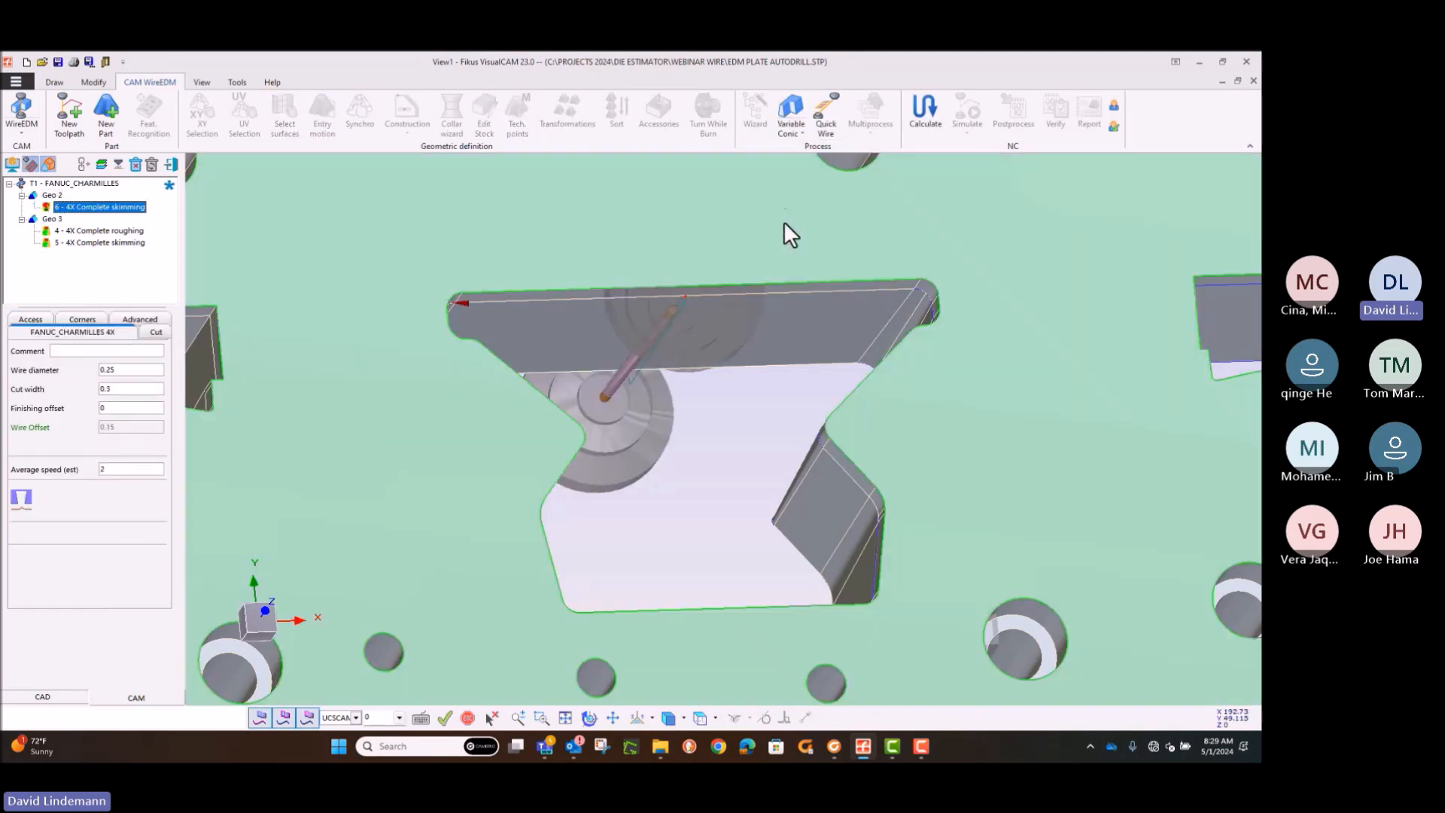
left_click(145, 333)
left_click(158, 371)
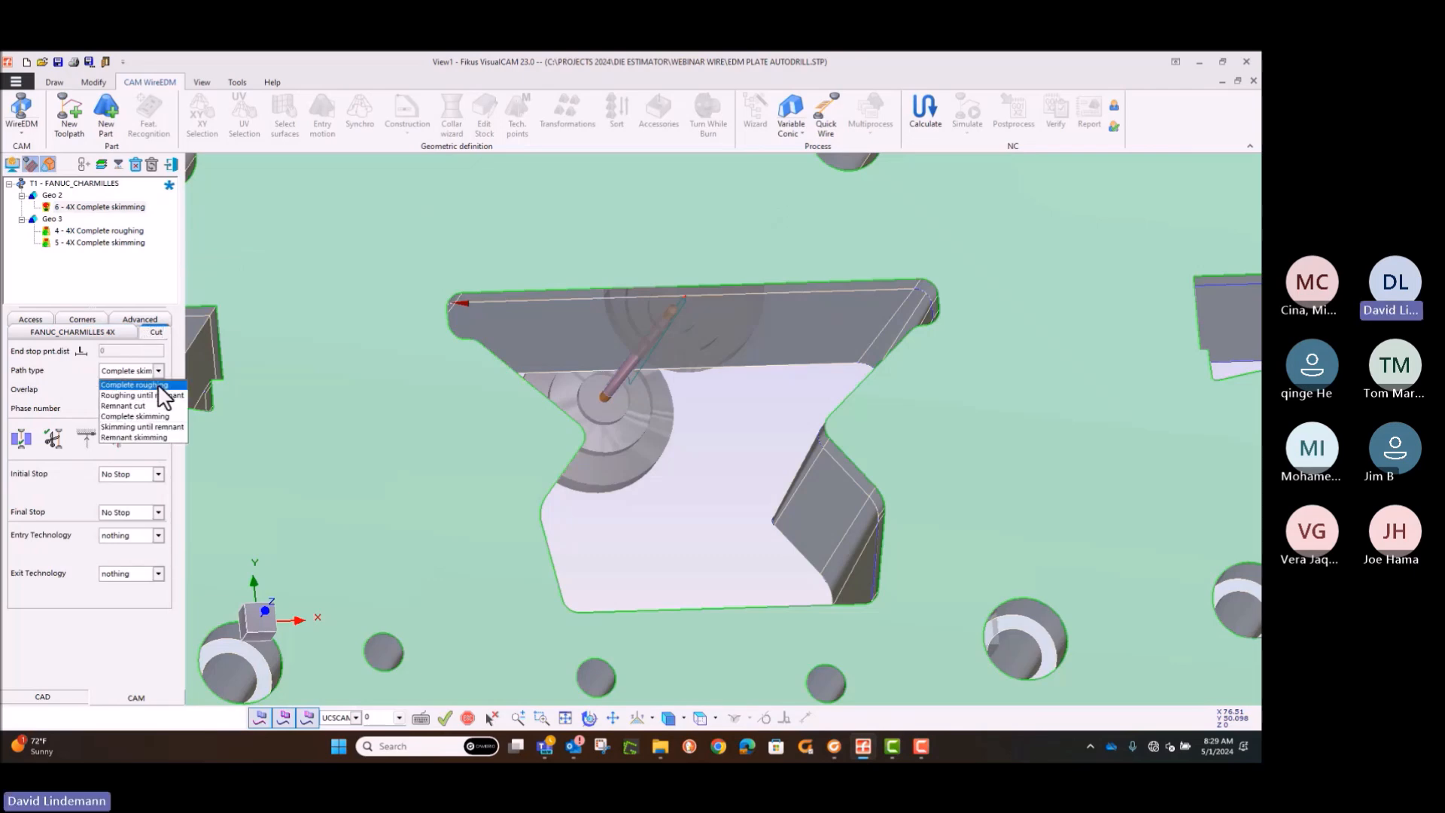
left_click(150, 386)
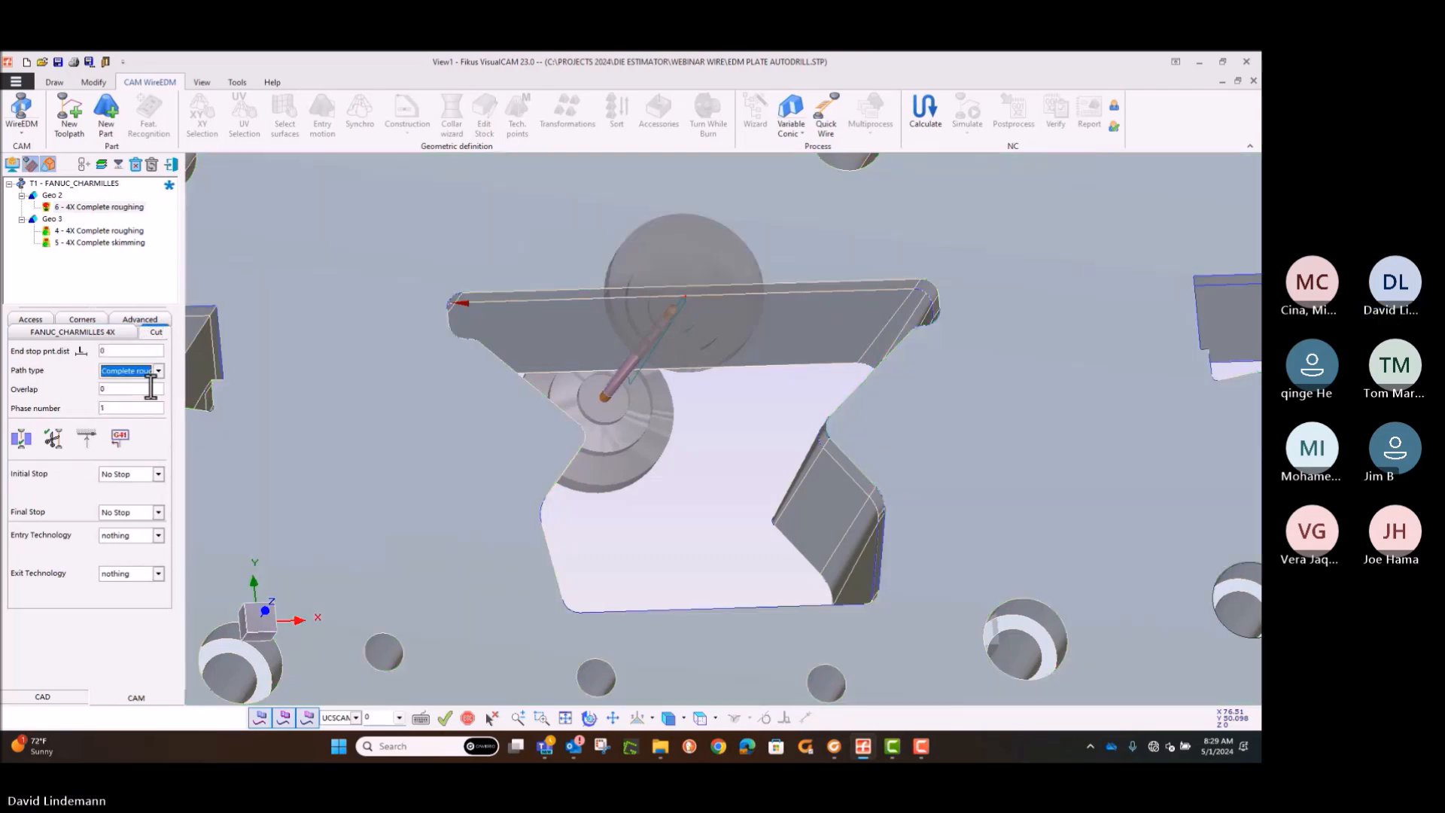
right_click(91, 211)
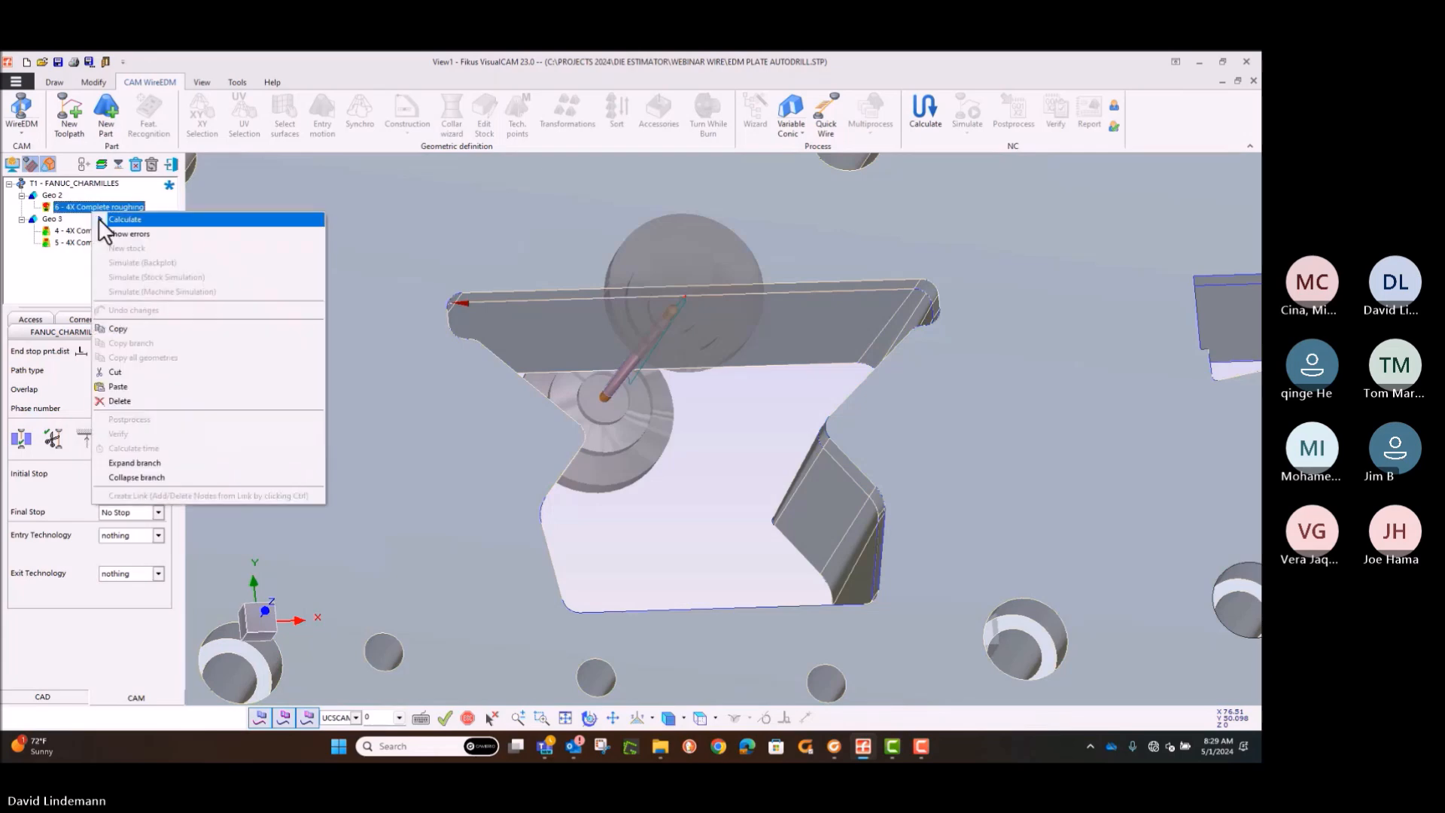
left_click(107, 220)
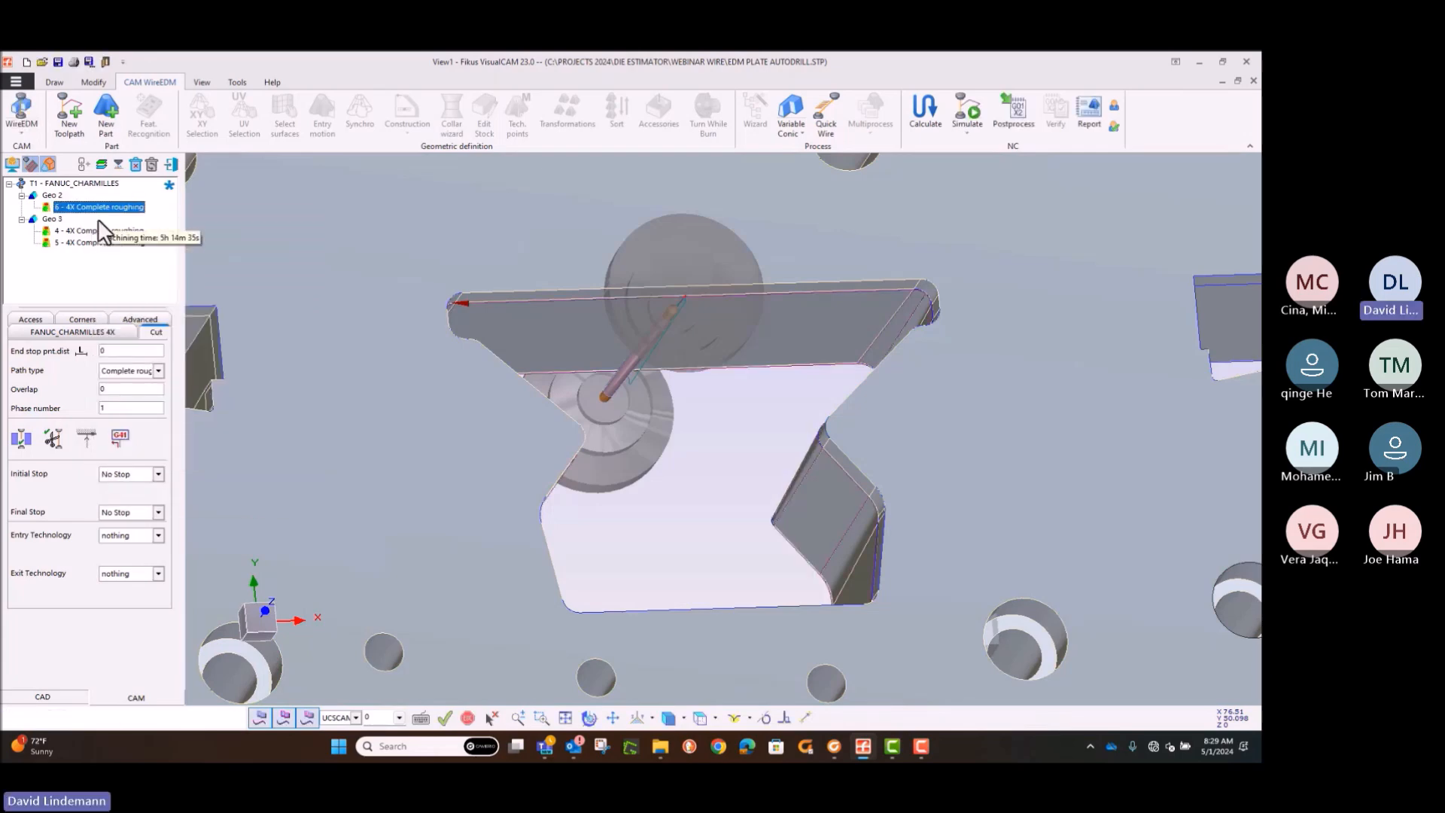
Step: Start a stock simulation of the Geo 2 4X Complete roughing process
middle_click_drag(393, 229, 401, 224)
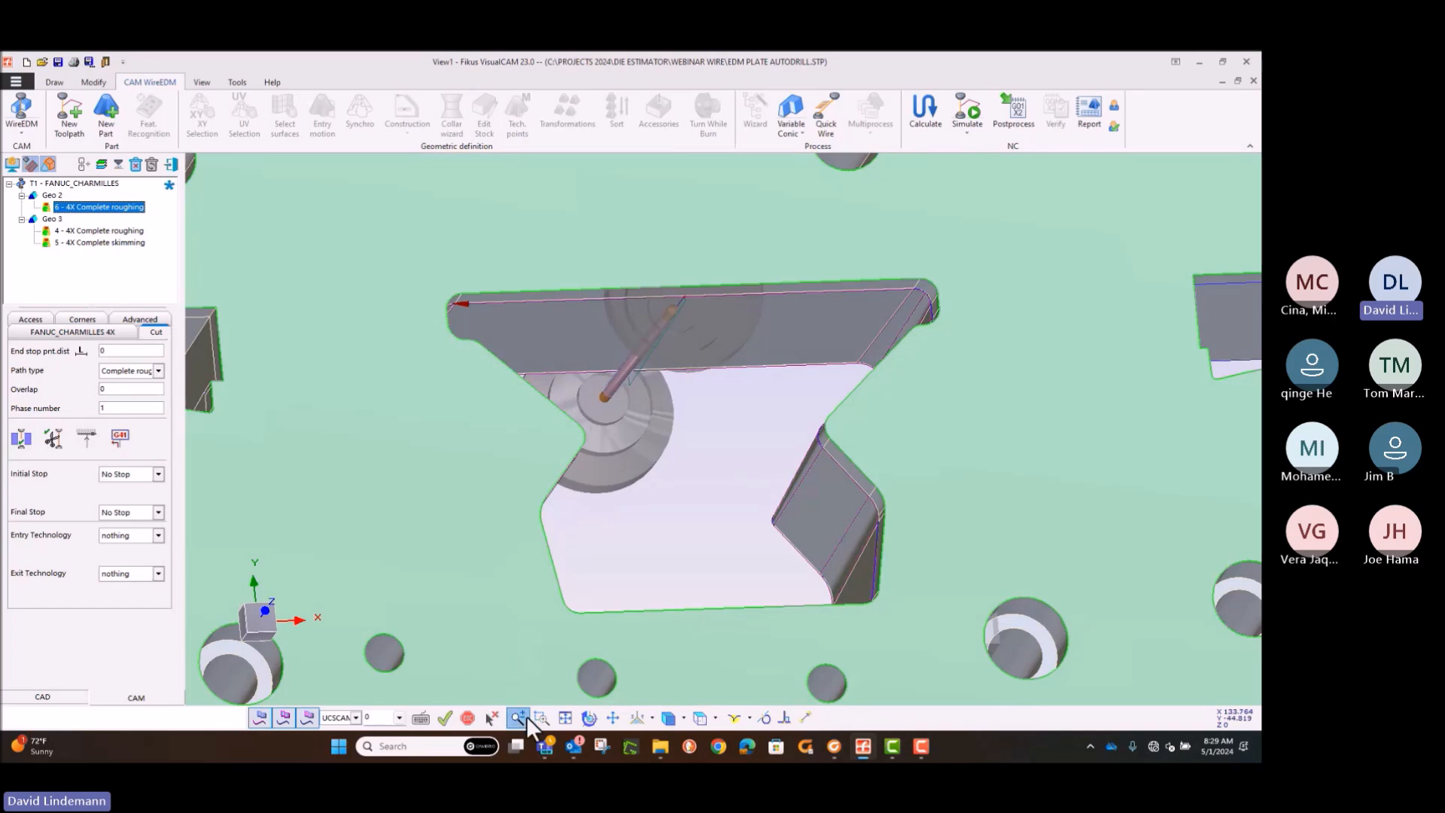
left_click(517, 717)
left_click_drag(461, 242, 425, 442)
left_click(614, 719)
left_click_drag(581, 430, 450, 383)
key("Escape")
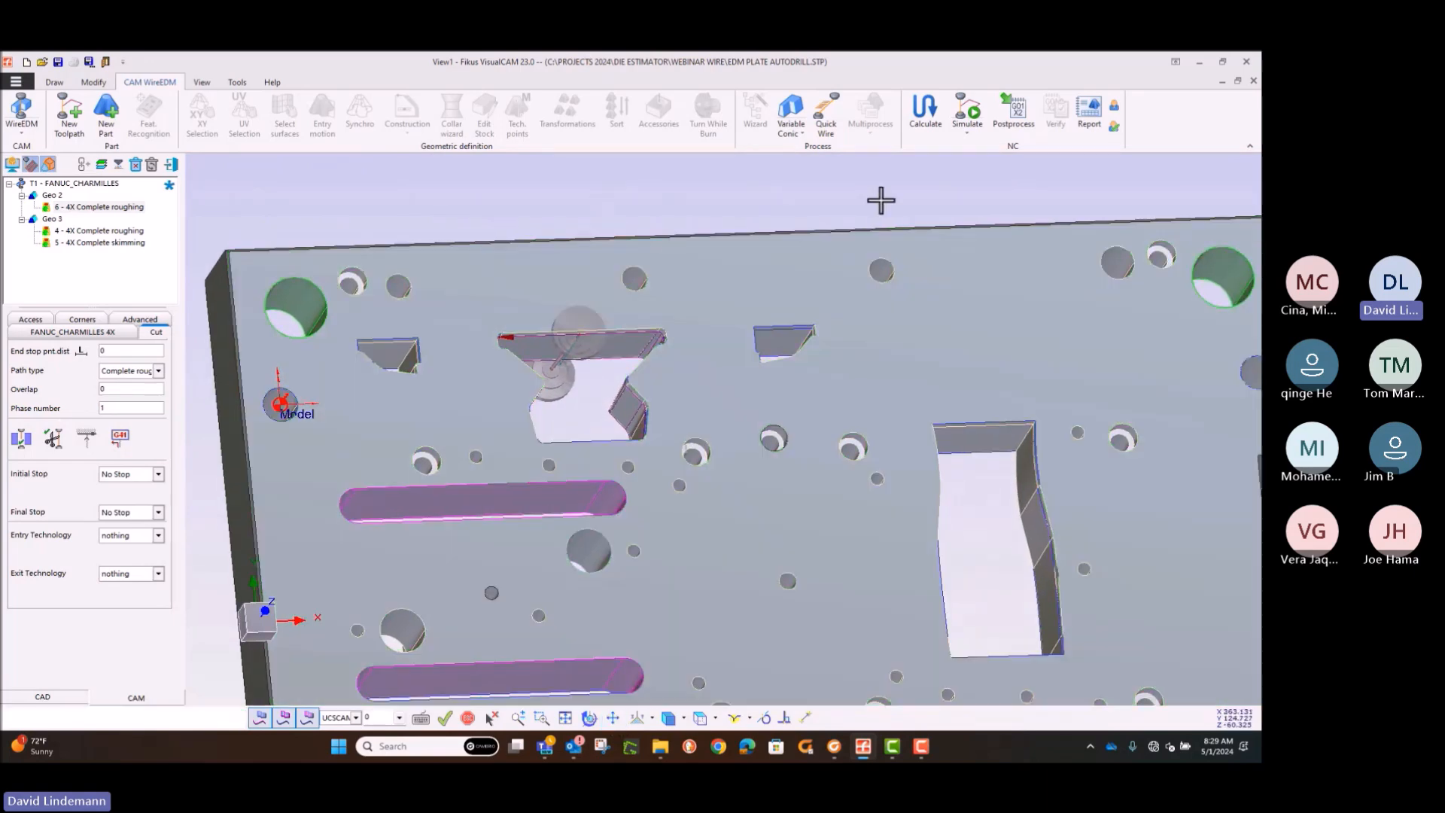
left_click(972, 125)
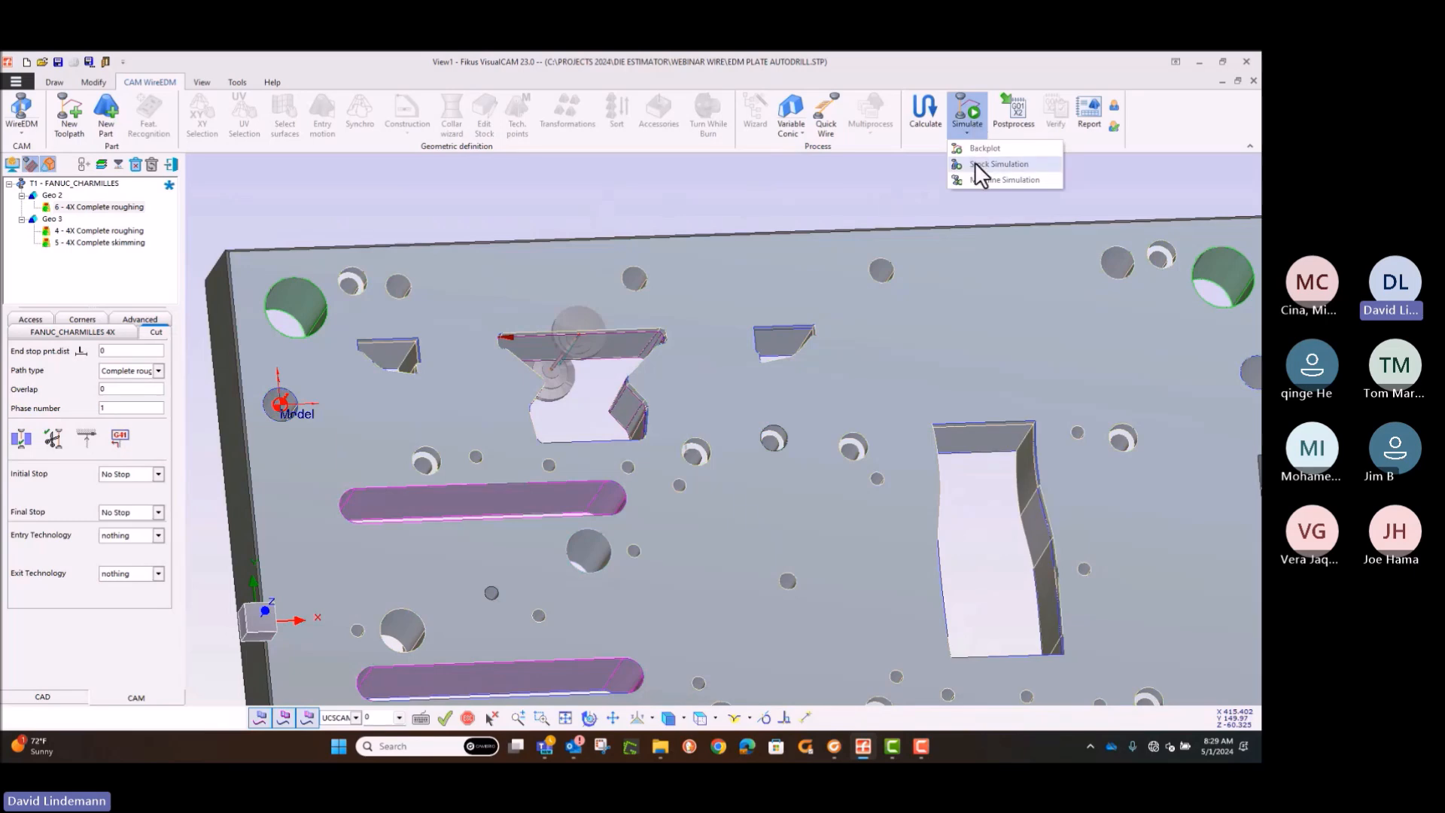
left_click(974, 164)
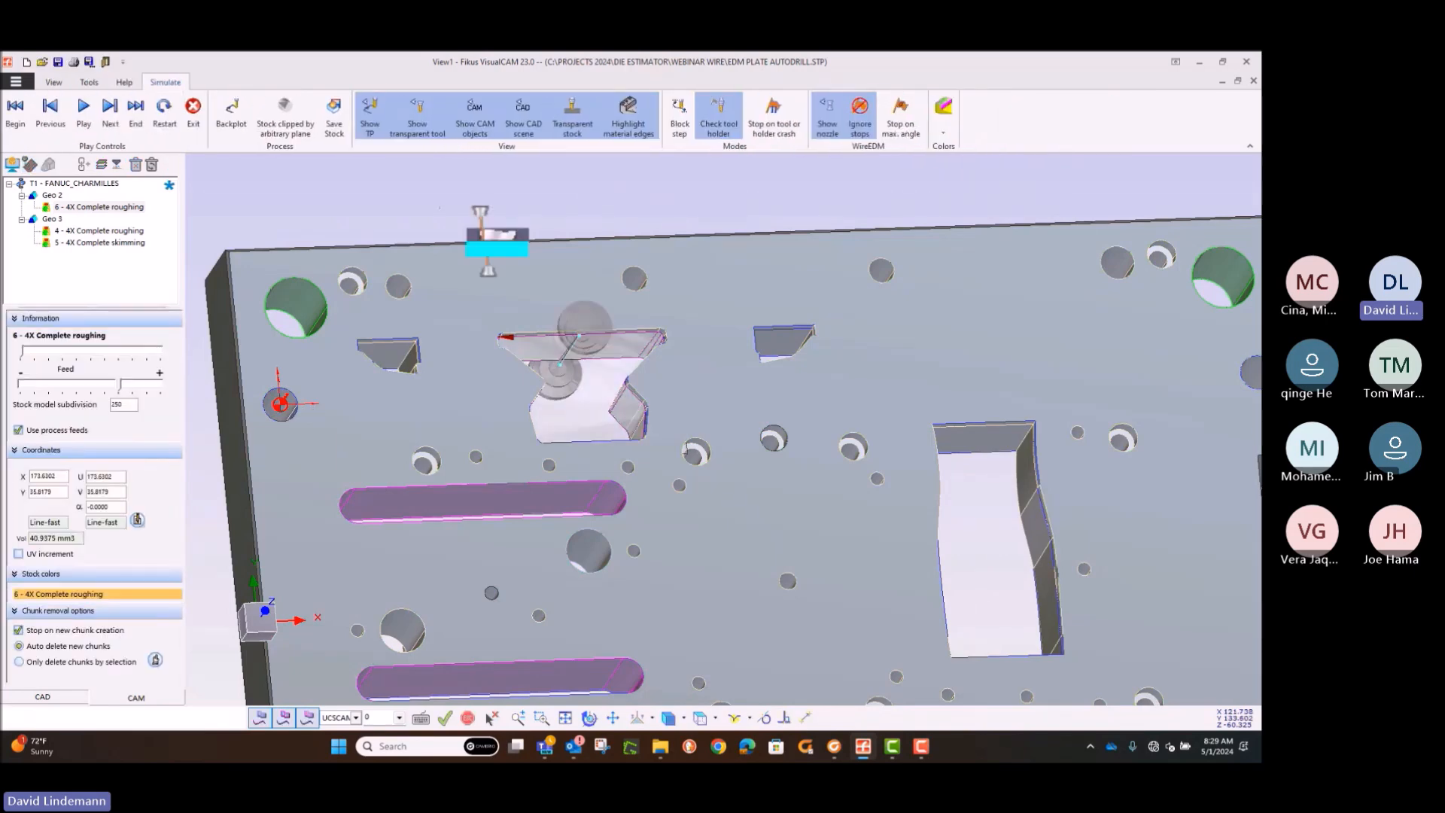
Step: Play the stock simulation of the hourglass opening's roughing and skimming cuts through to the end and exit it
left_click(541, 715)
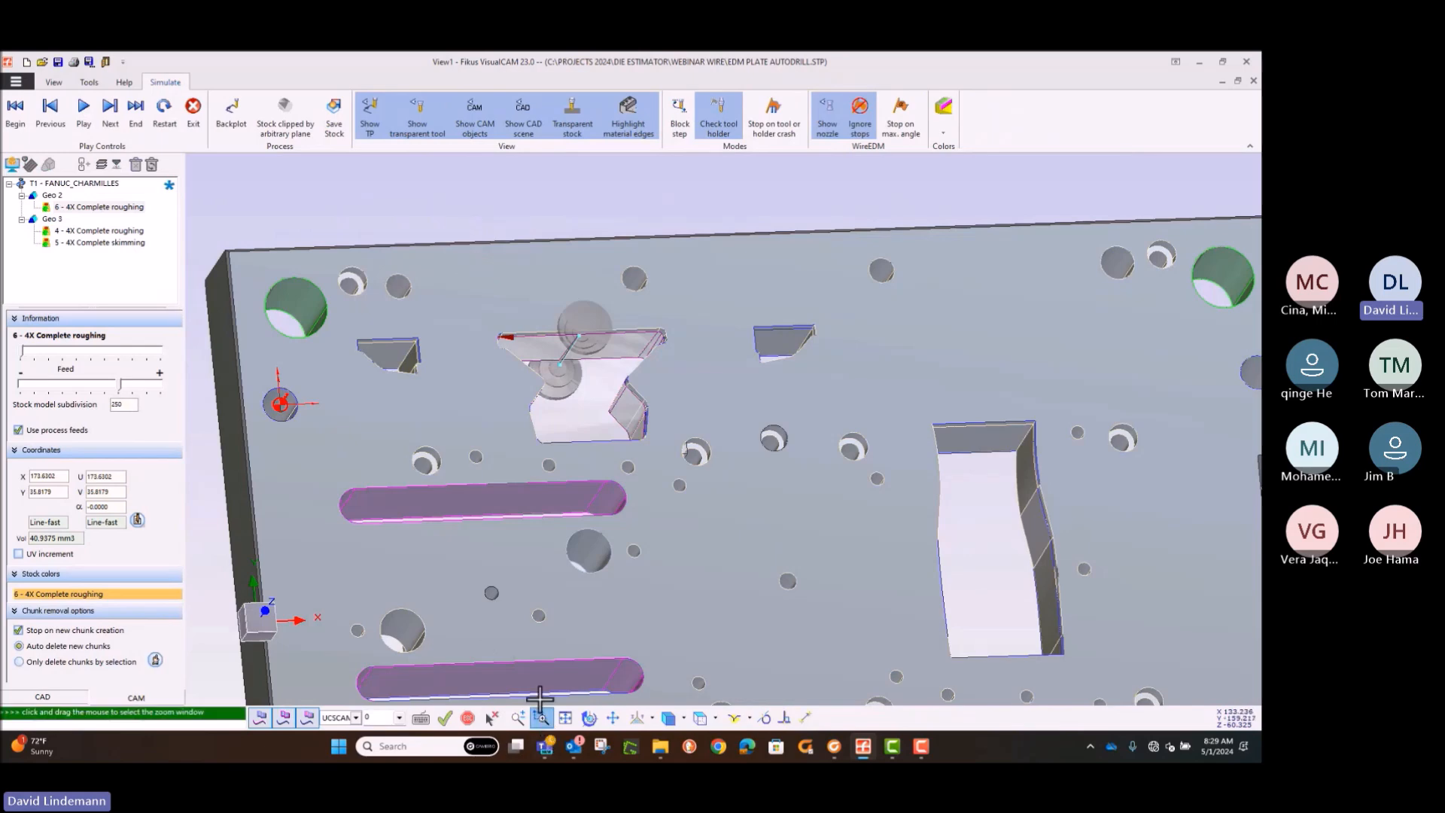
left_click_drag(623, 457, 700, 503)
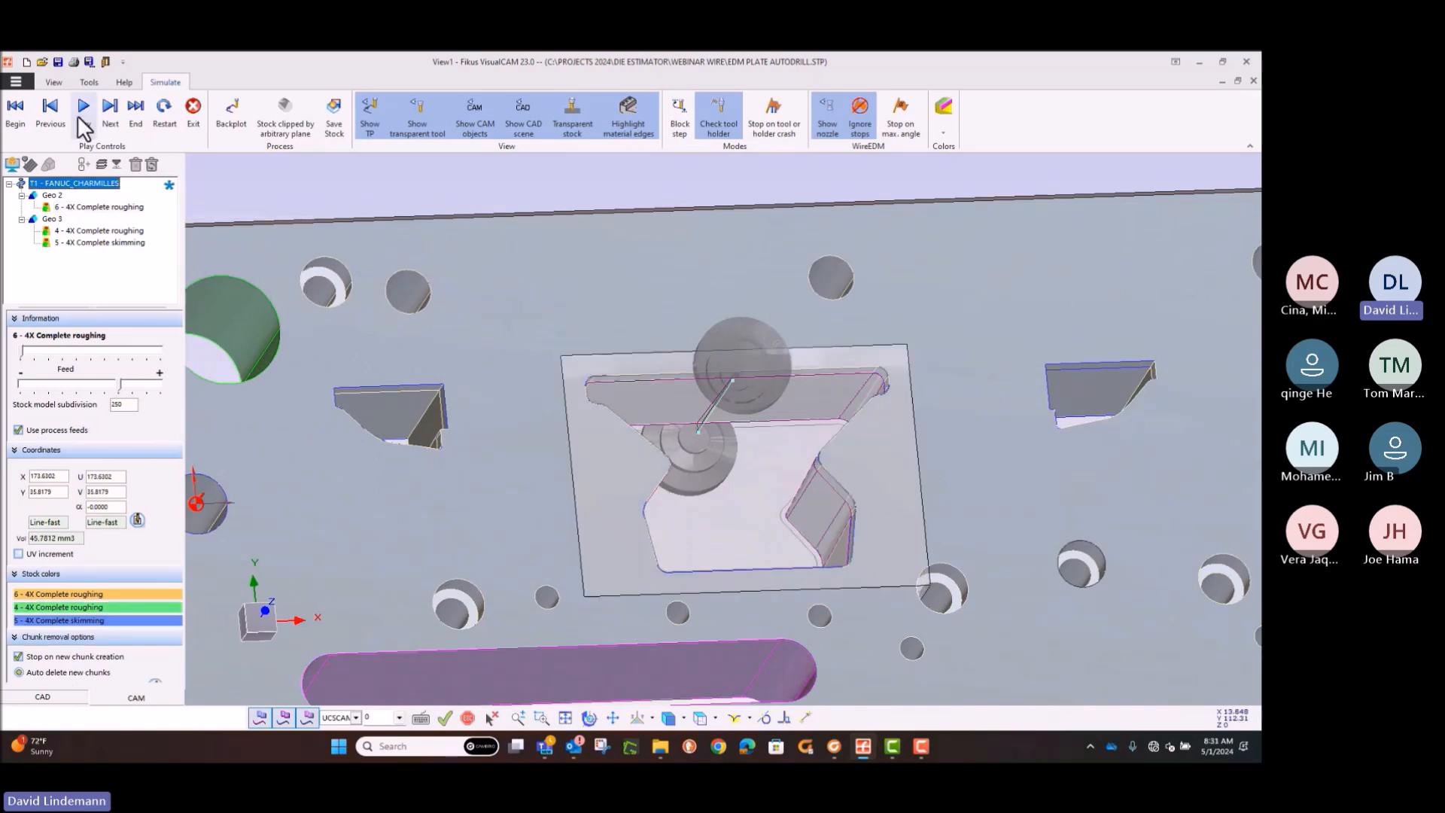
left_click(83, 119)
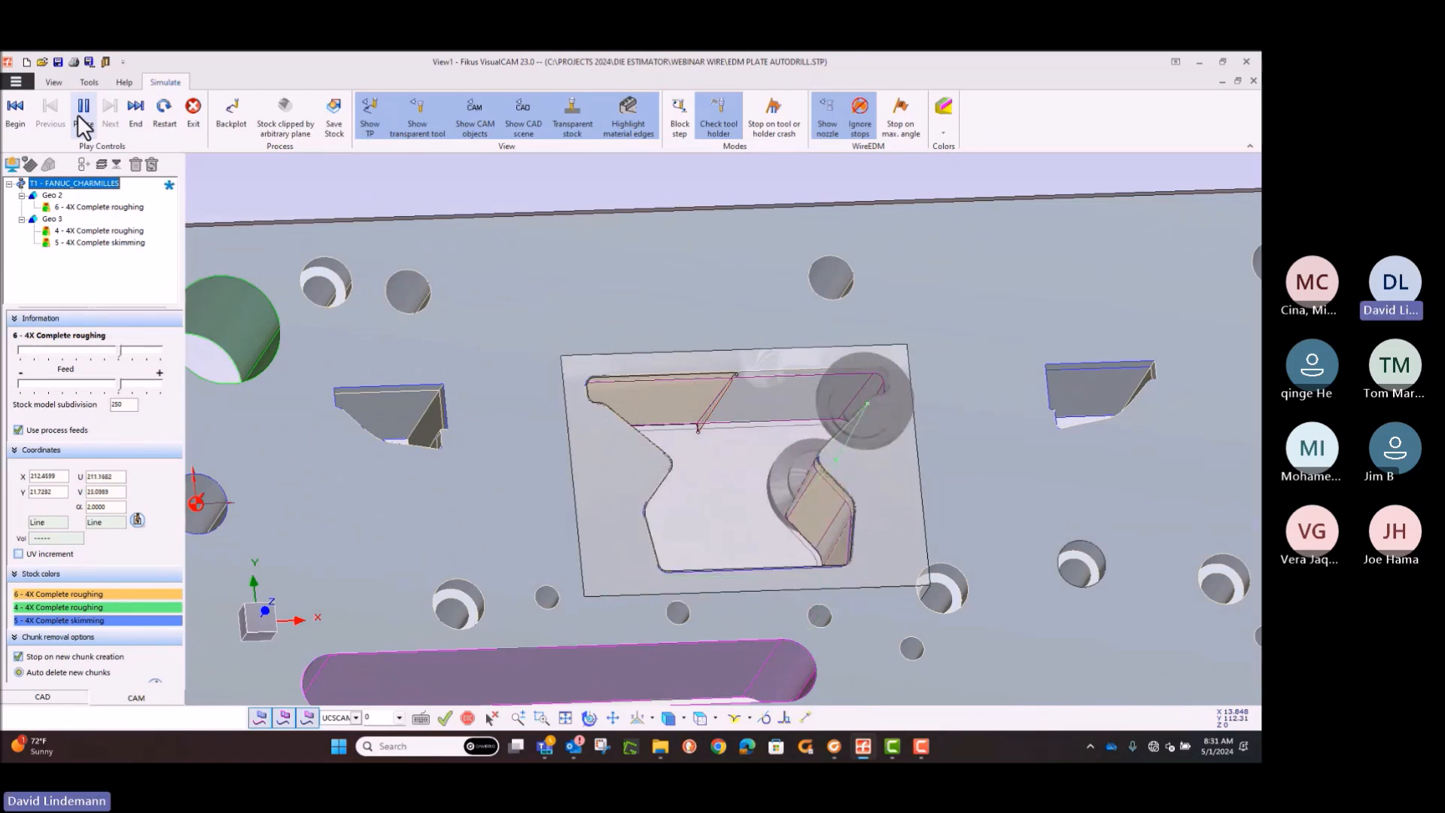
left_click(83, 109)
left_click(81, 113)
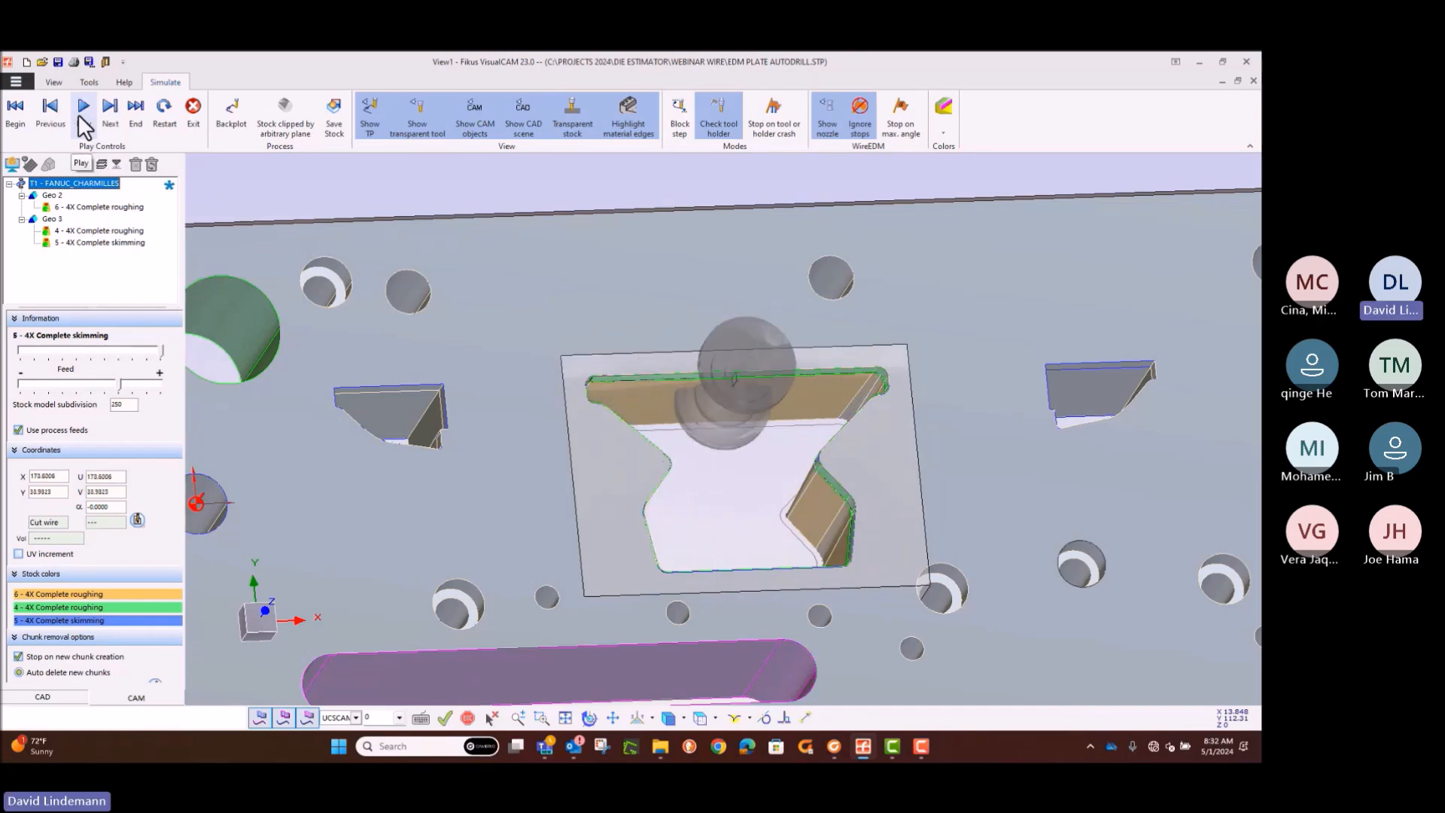
left_click(195, 106)
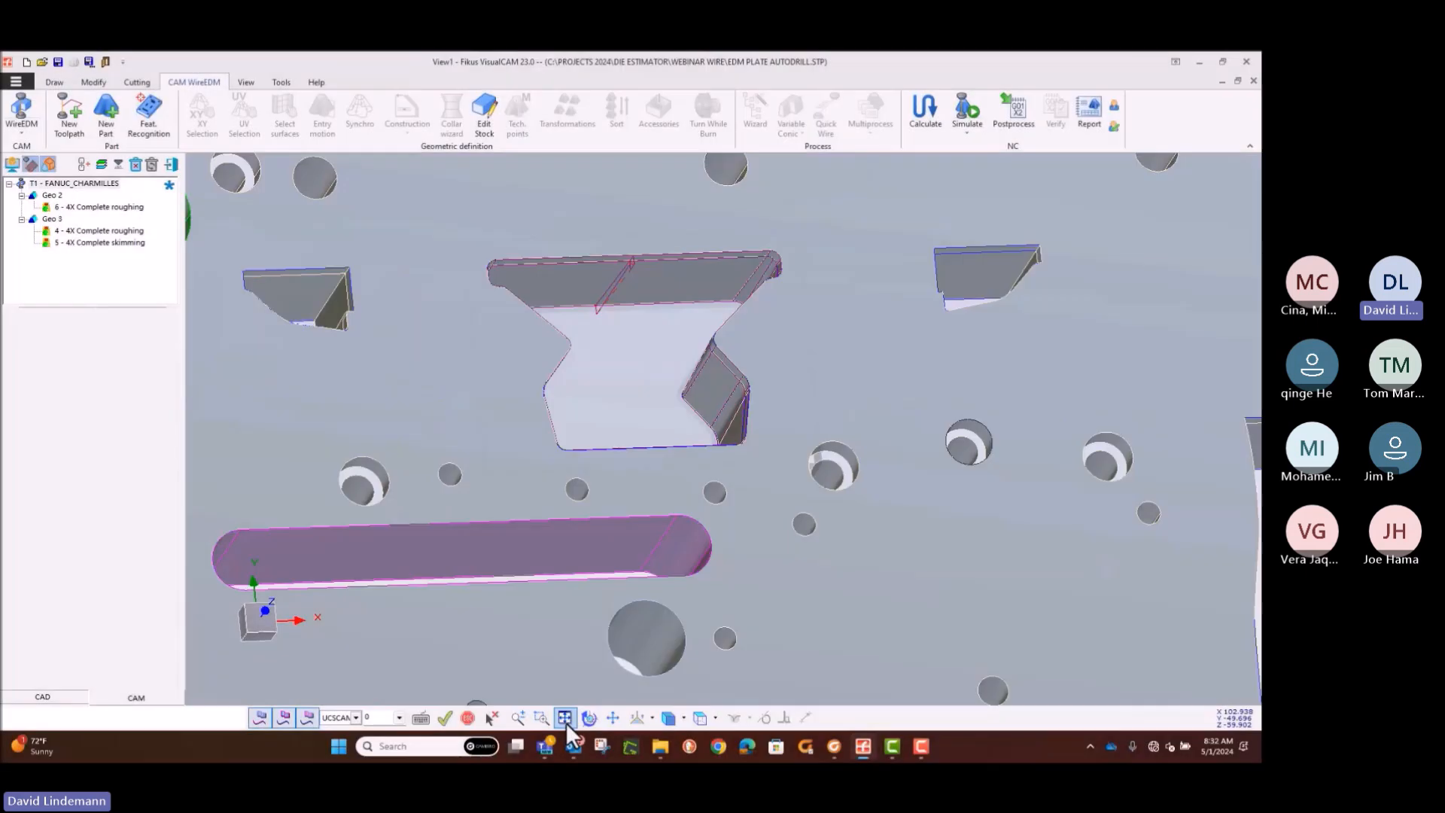
left_click(564, 718)
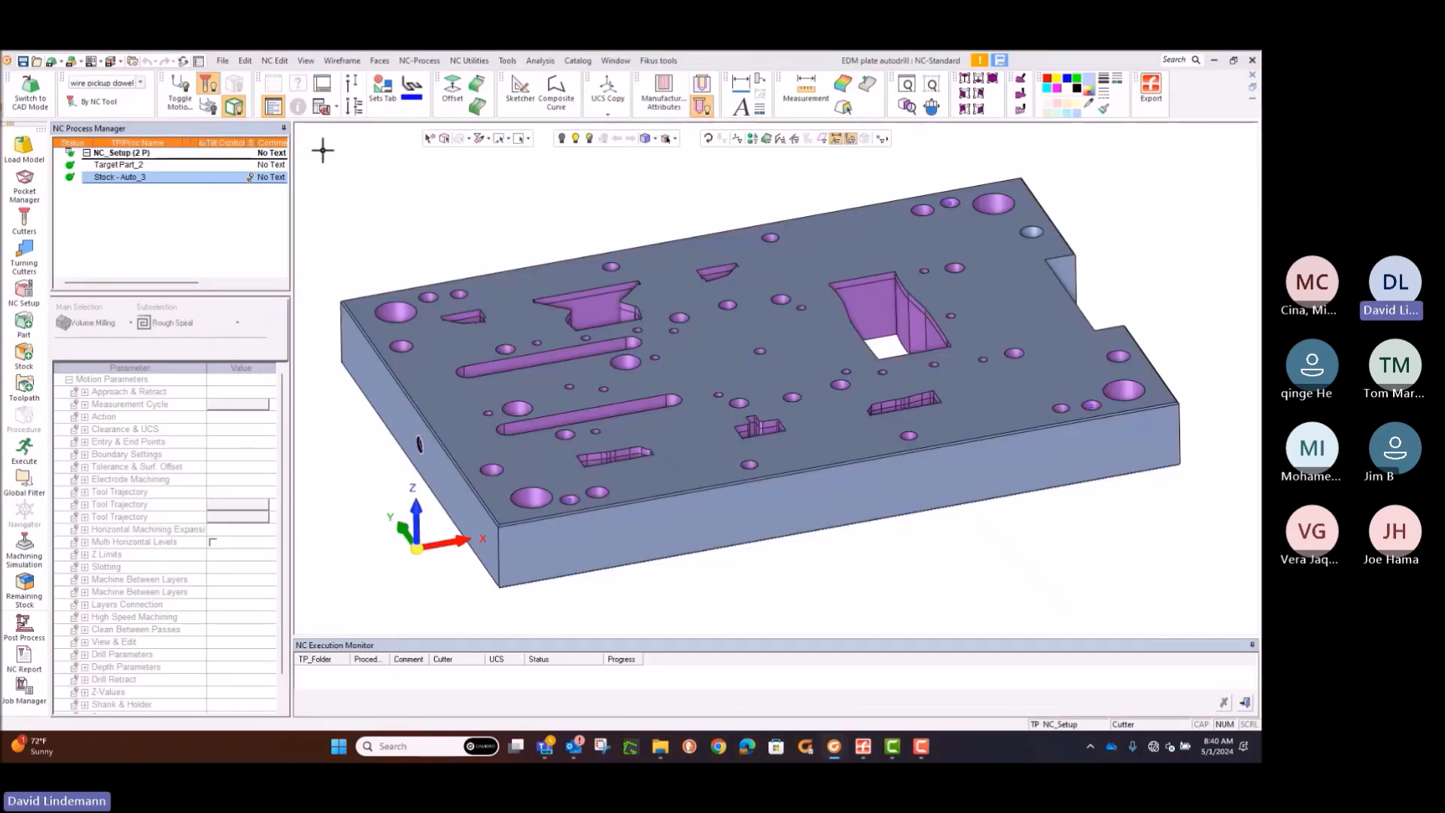
Step: Create a 3-axis toolpath named DRILL on the wire pickup dowel UCS with a Z clearance of 1
left_click(18, 385)
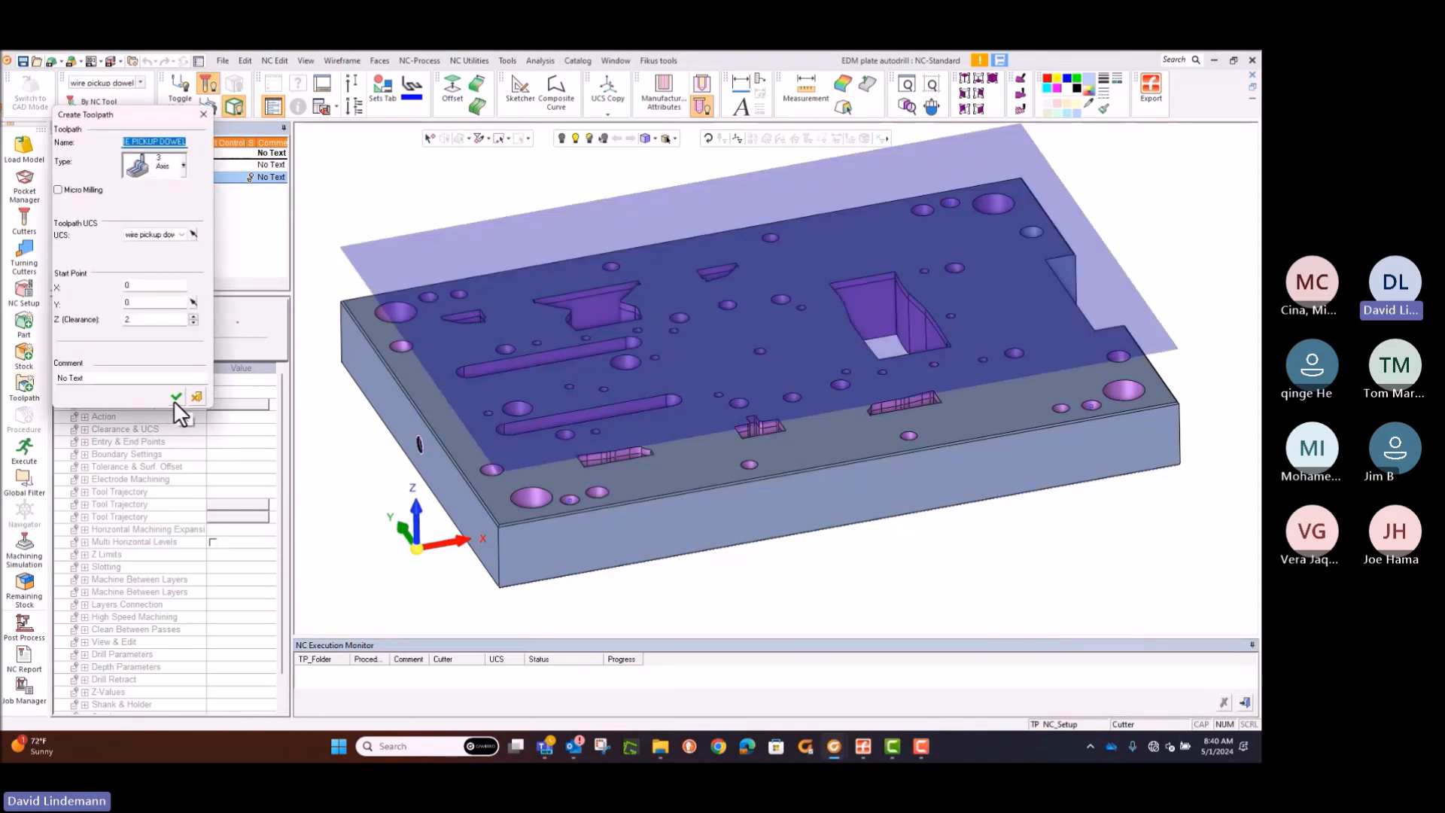
double_click(126, 319)
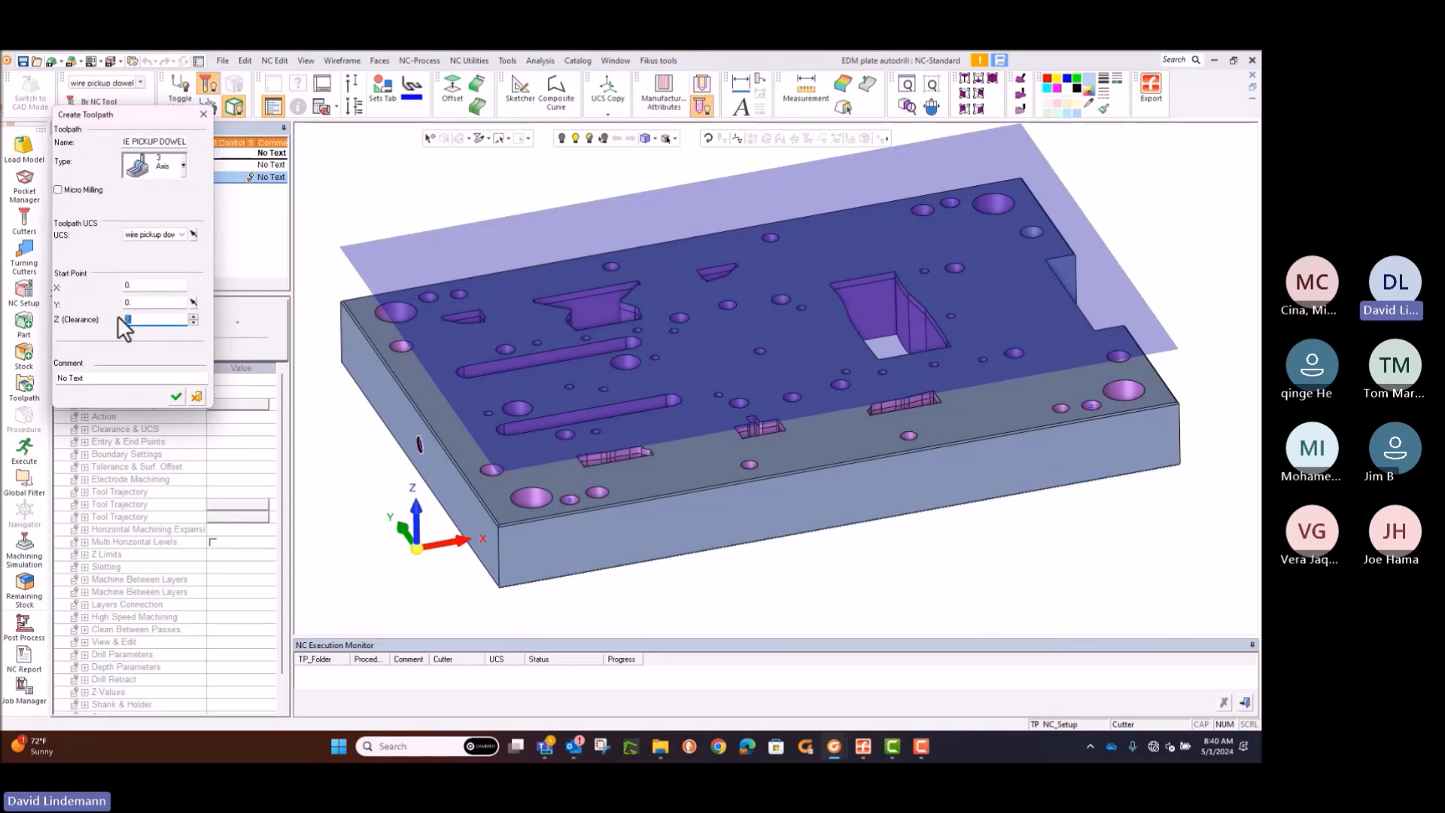
type("1")
key("Return")
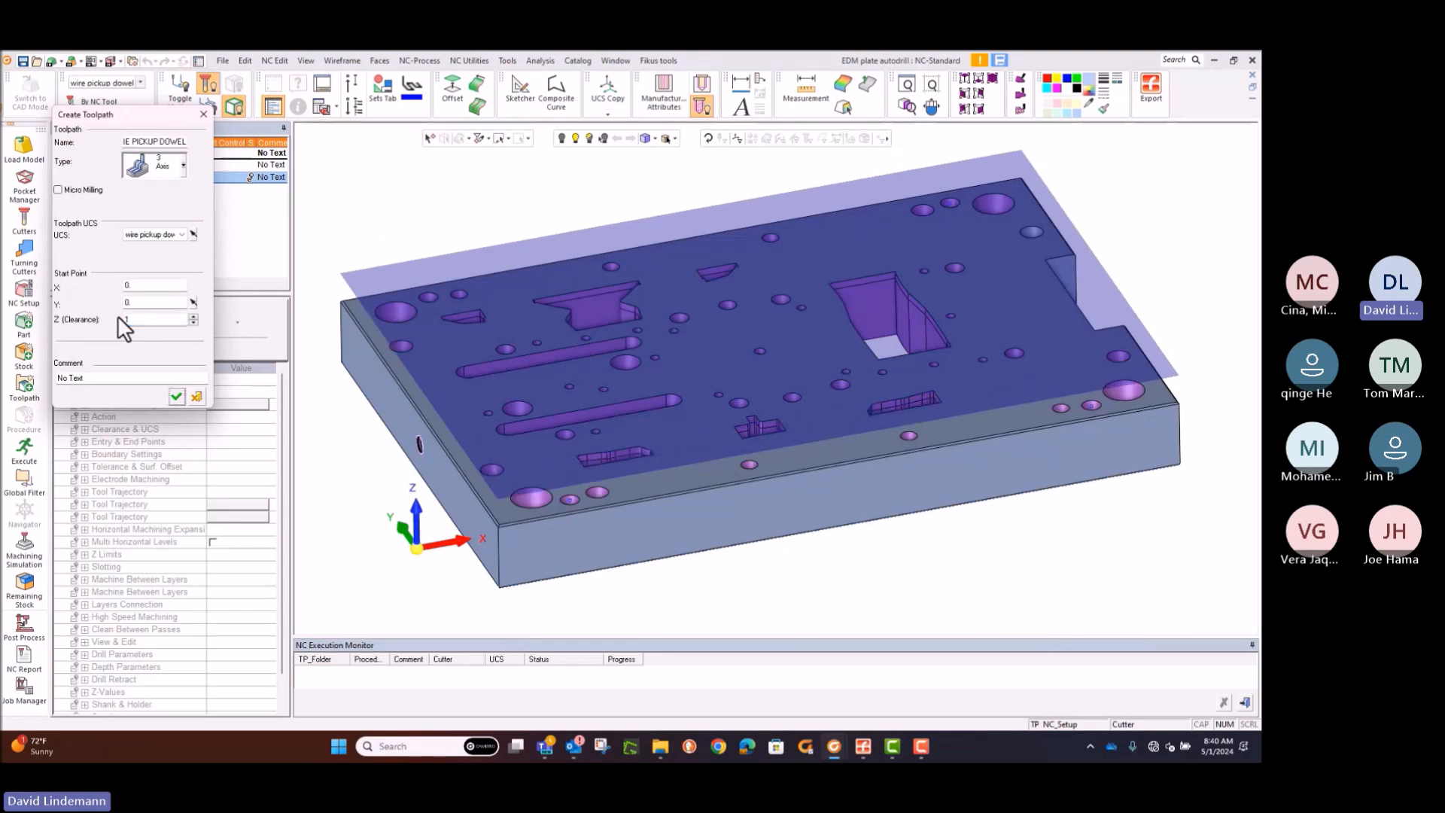
left_click(177, 401)
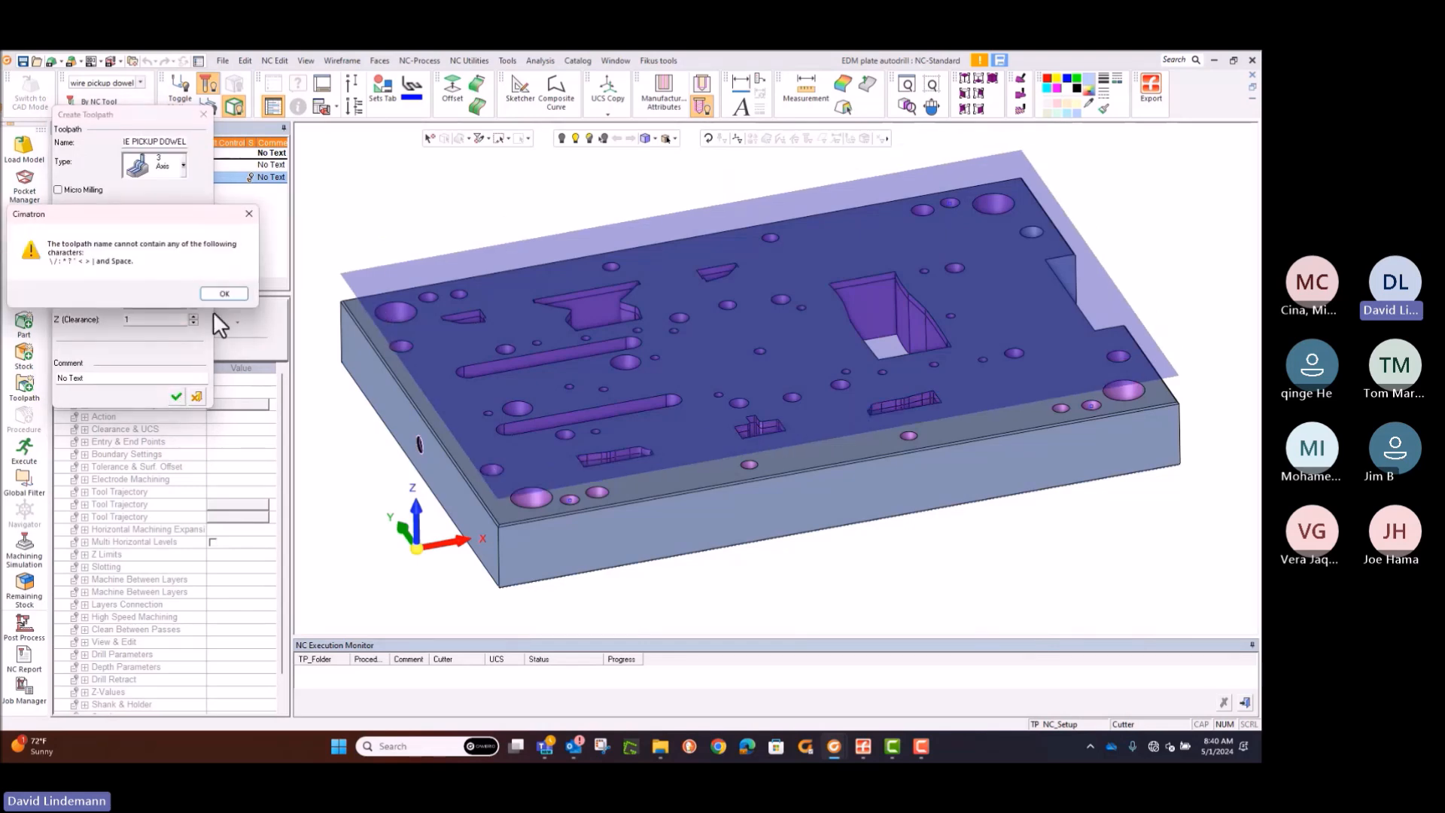
left_click(219, 294)
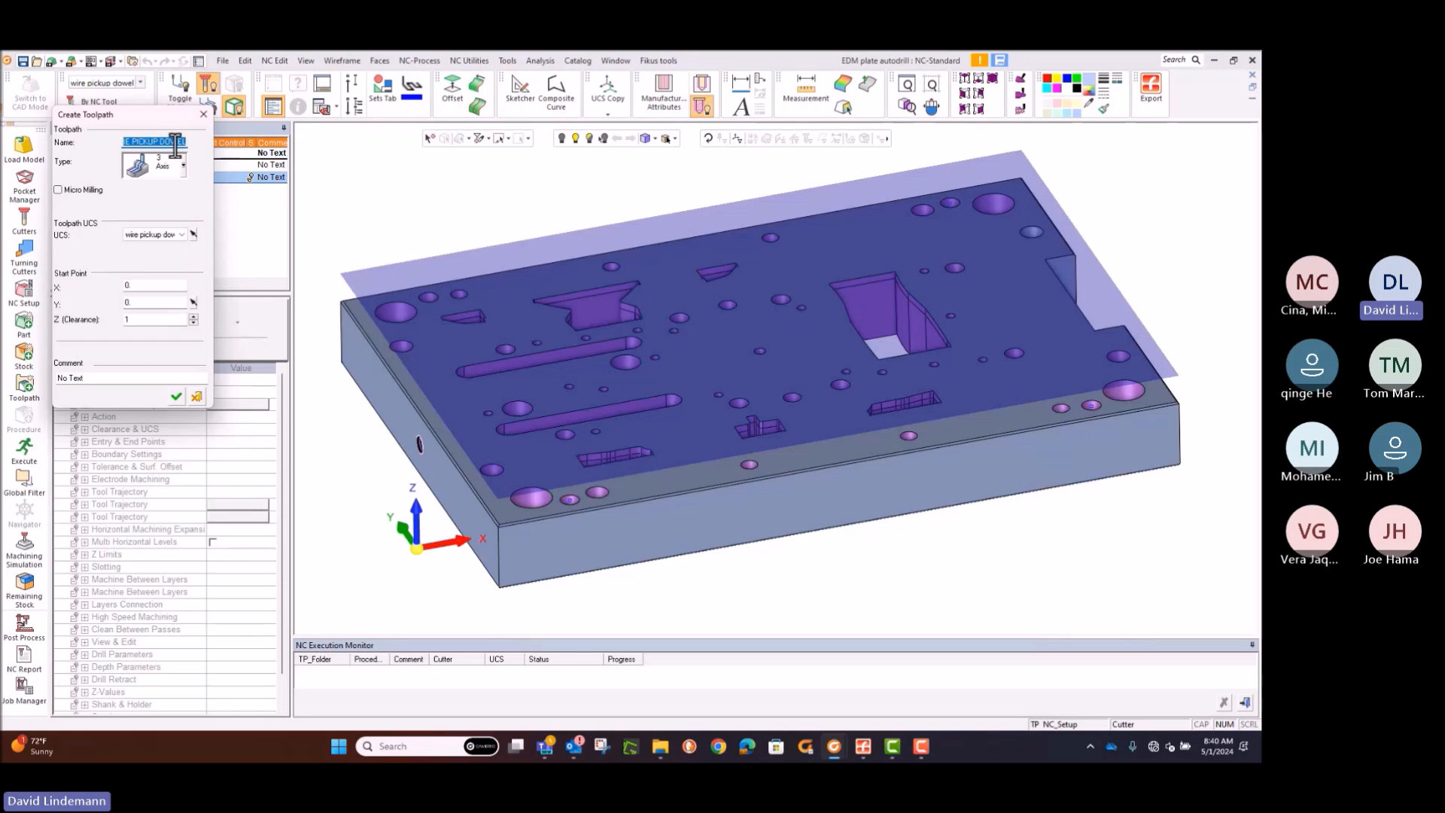
type("DRILL")
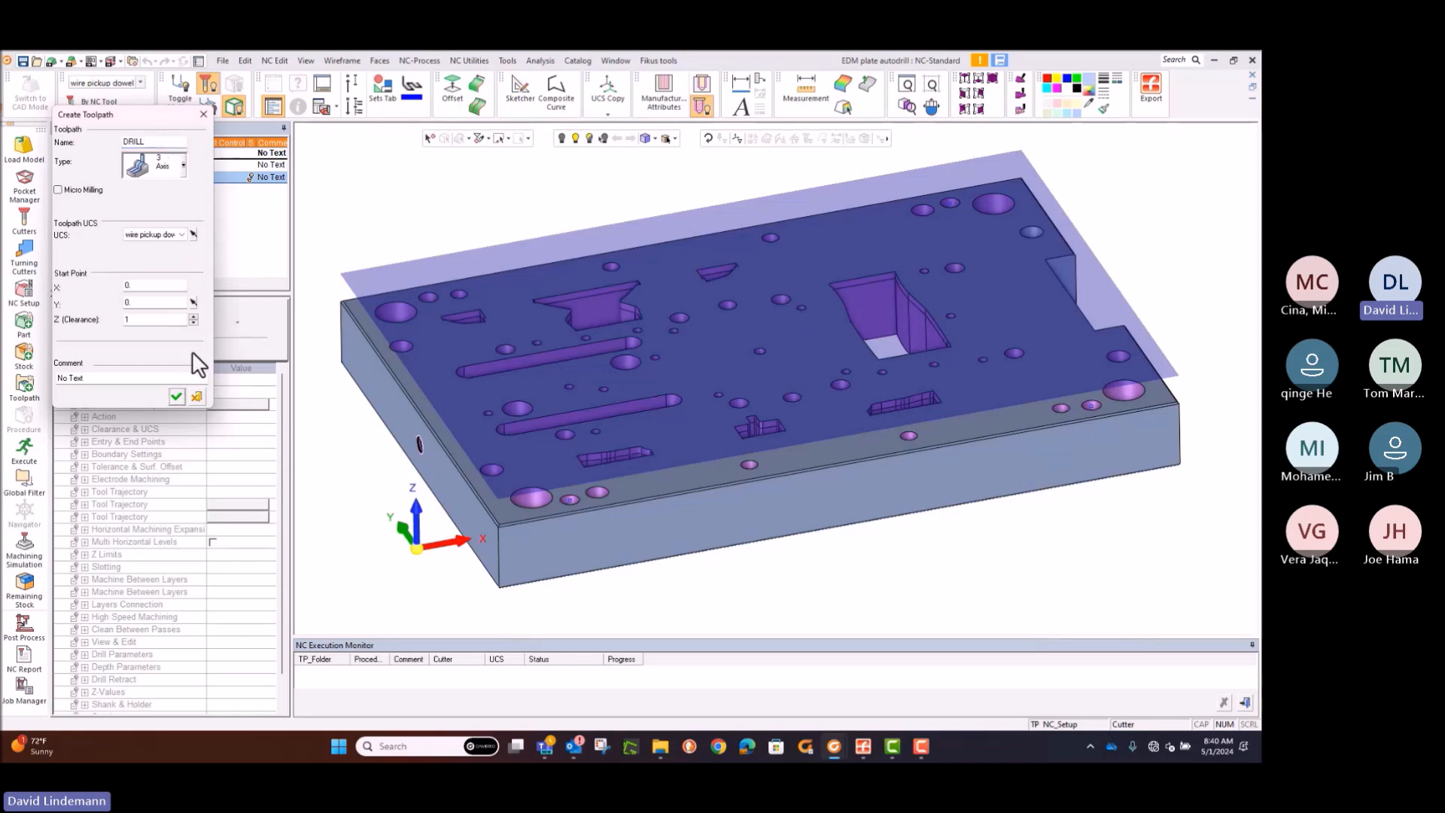
left_click(177, 395)
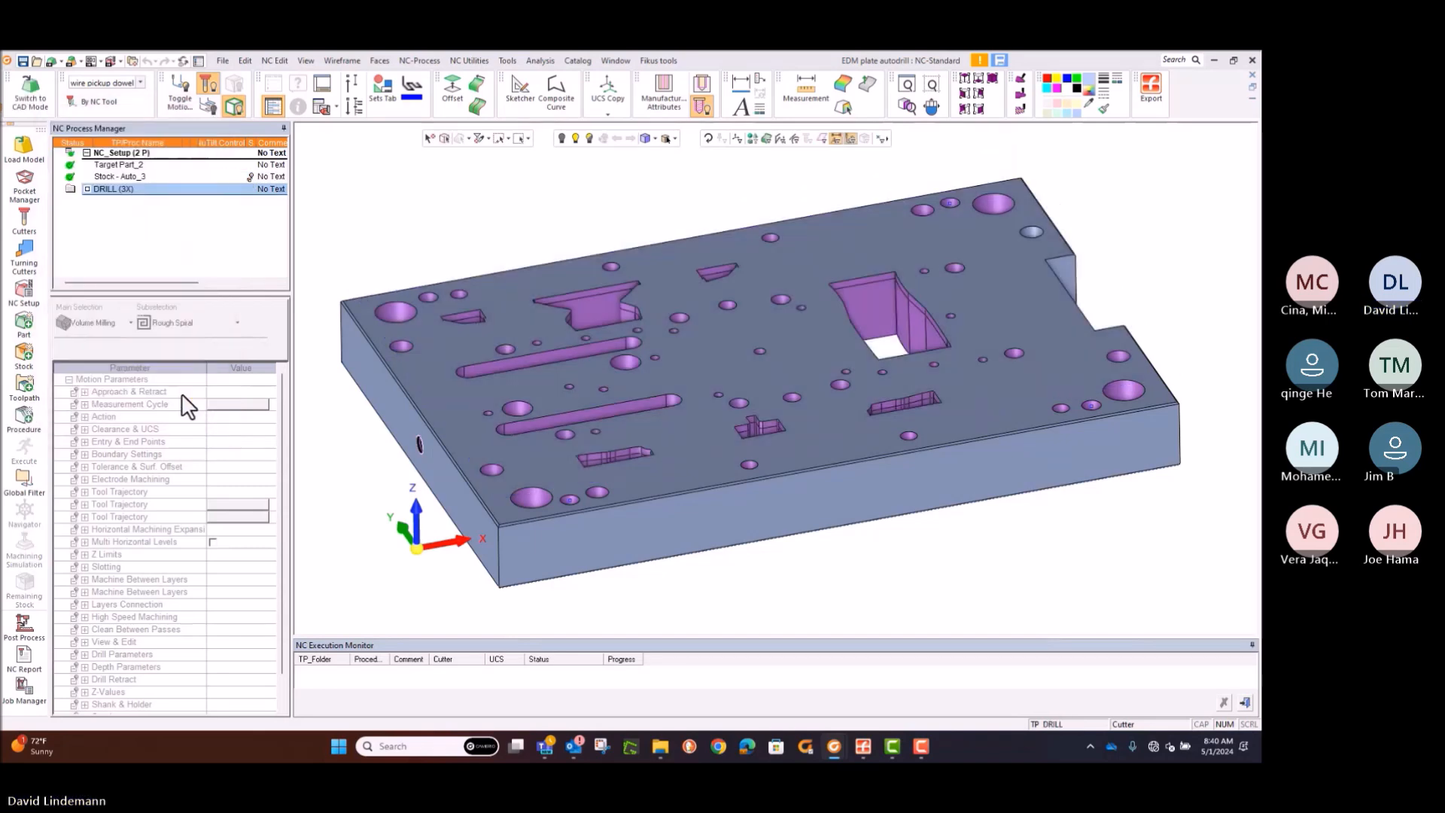
Step: Add a procedure to the DRILL toolpath and set its technology to Drill with the Automated Drill 3x subselection
left_click(13, 423)
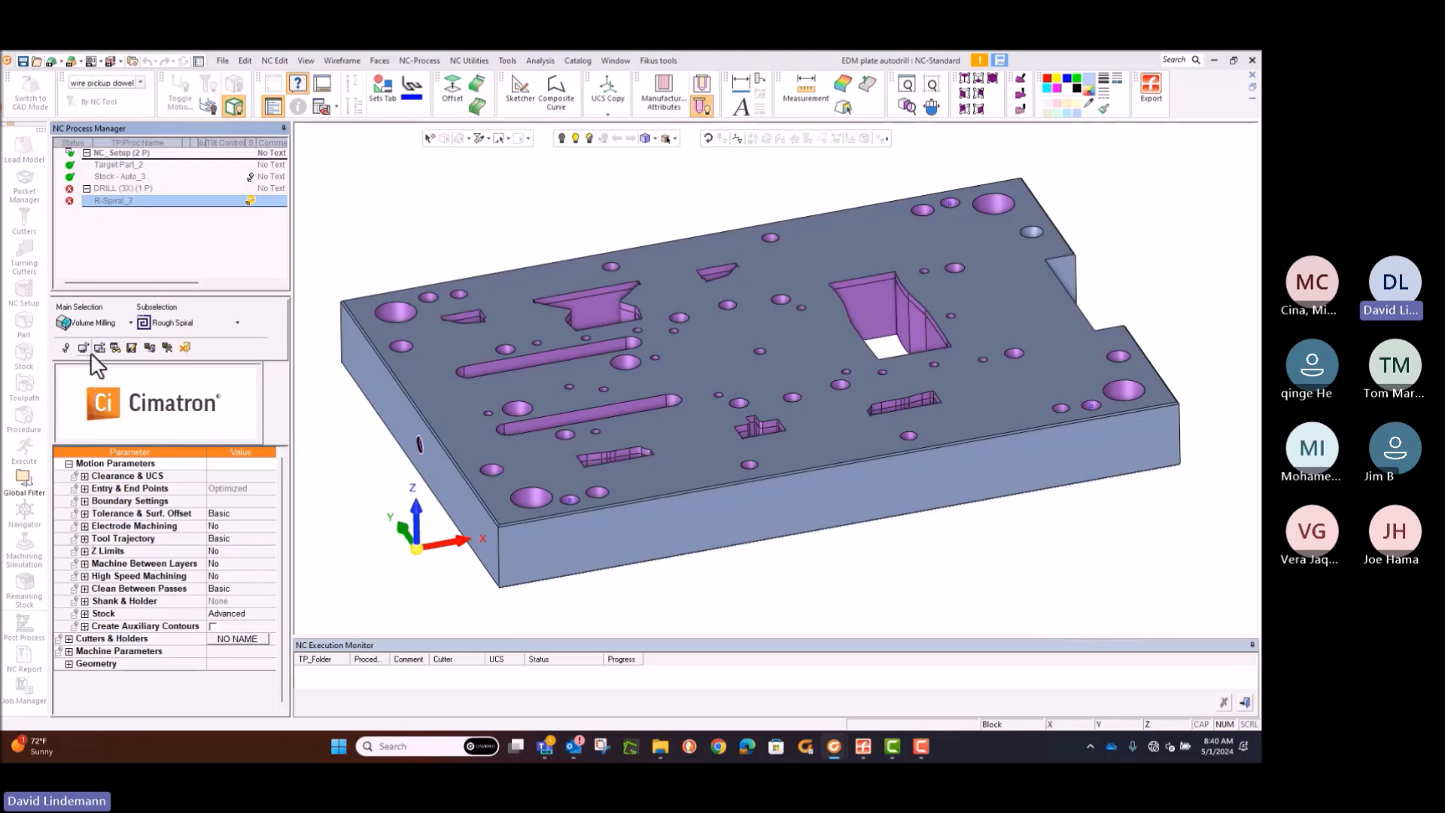
left_click(130, 322)
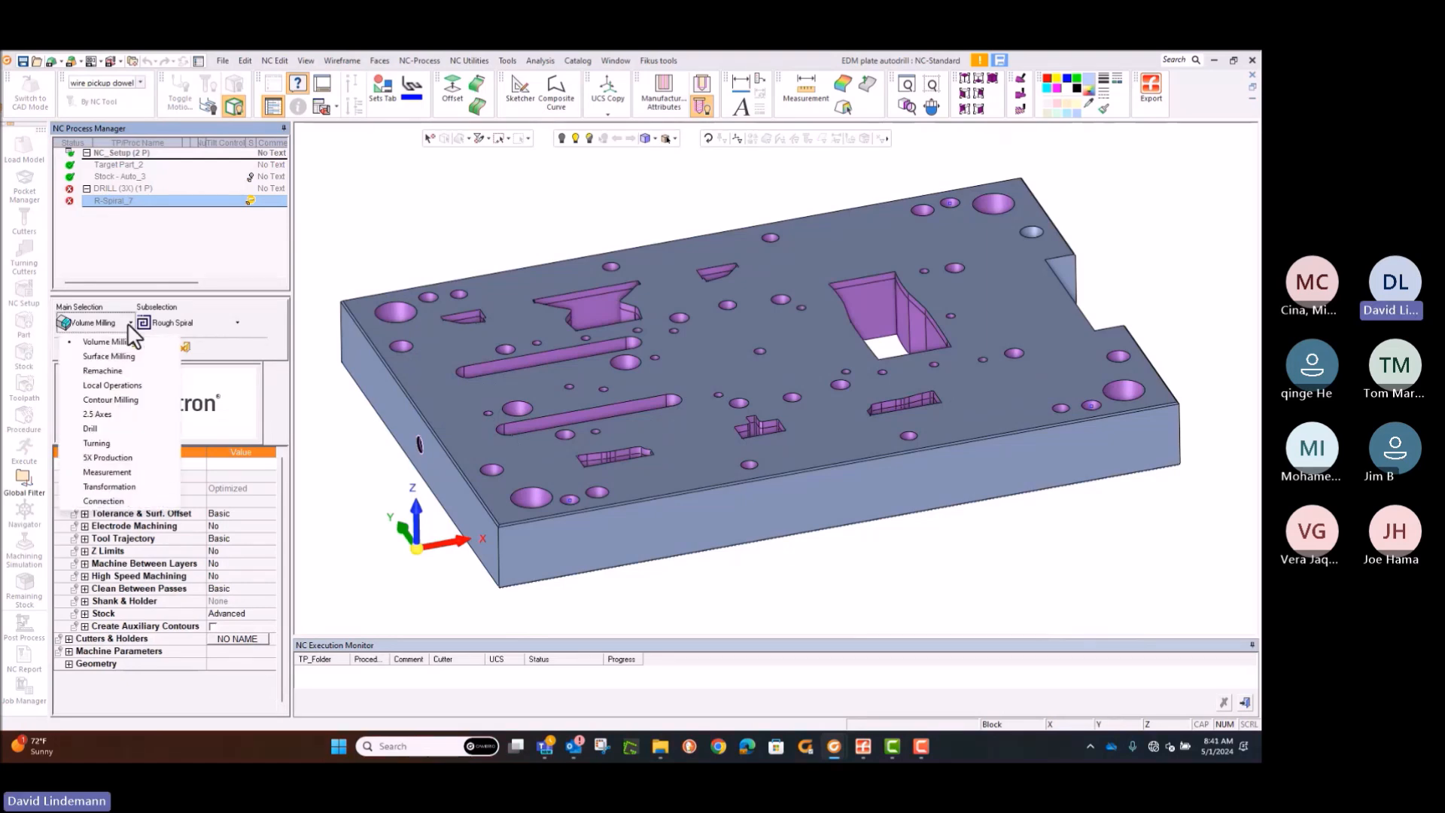
left_click(96, 429)
left_click(215, 325)
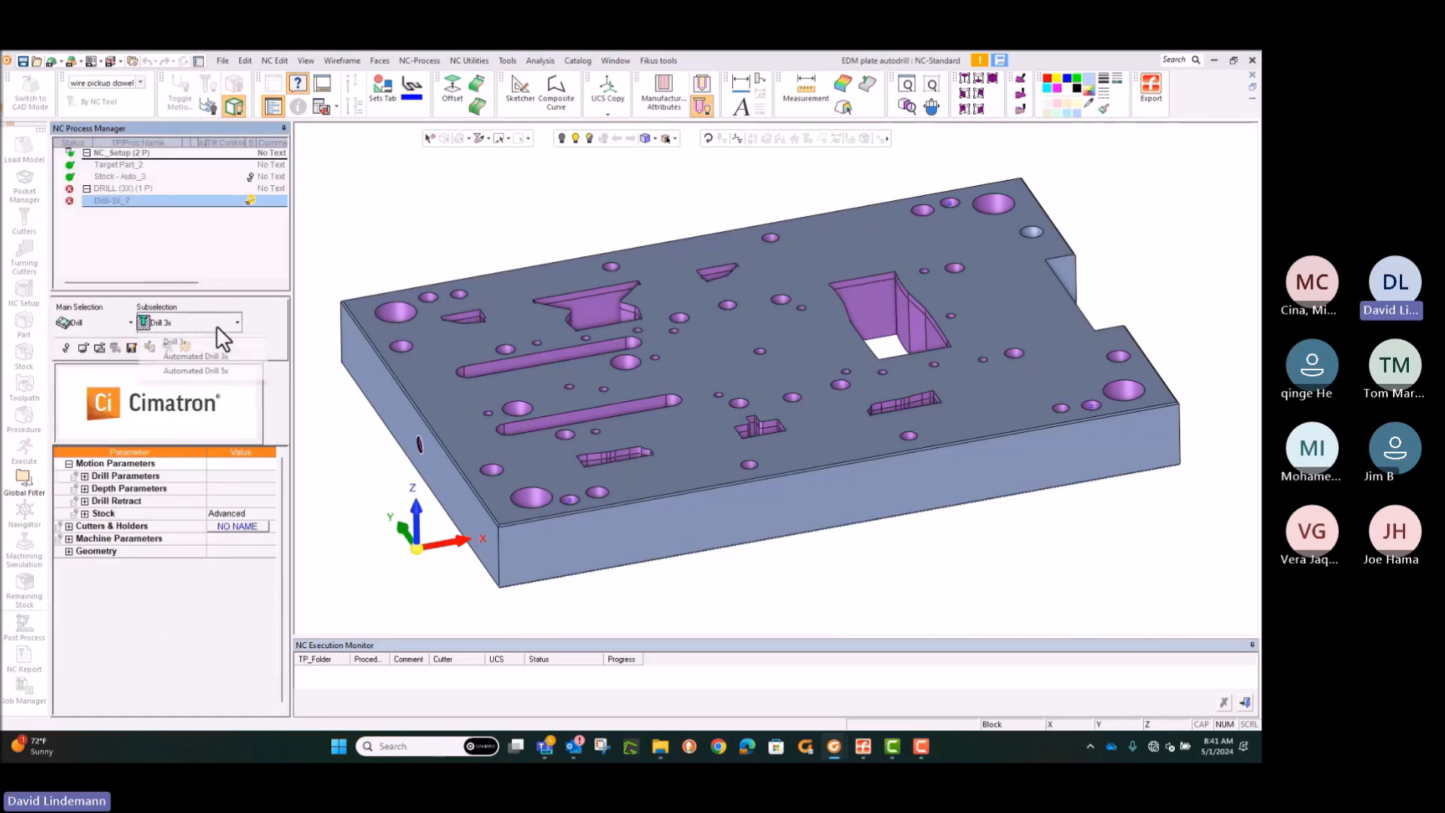
left_click(205, 354)
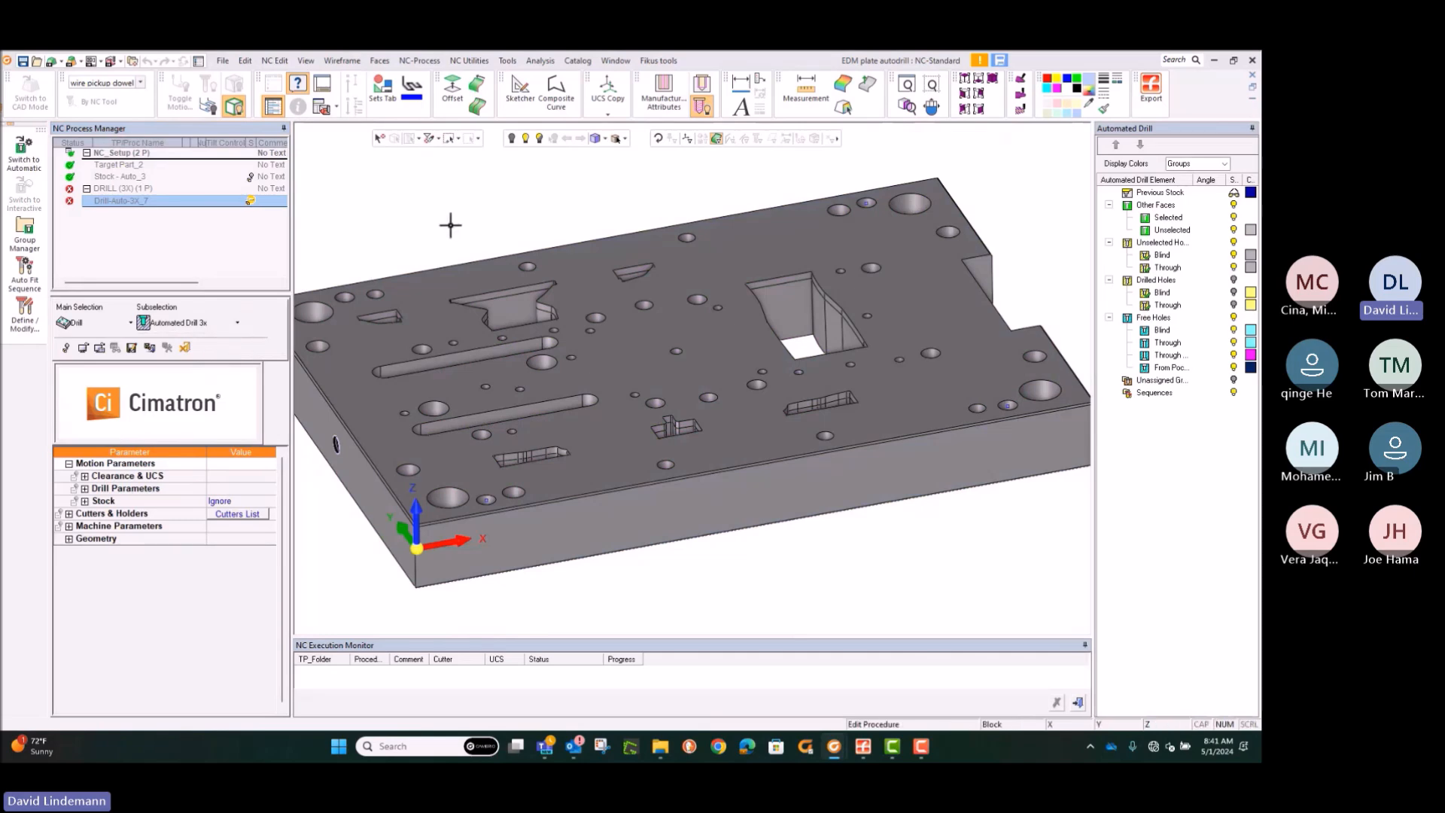
Step: Select all surfaces of the plate as the part surfaces for the automated drill procedure
left_click(25, 231)
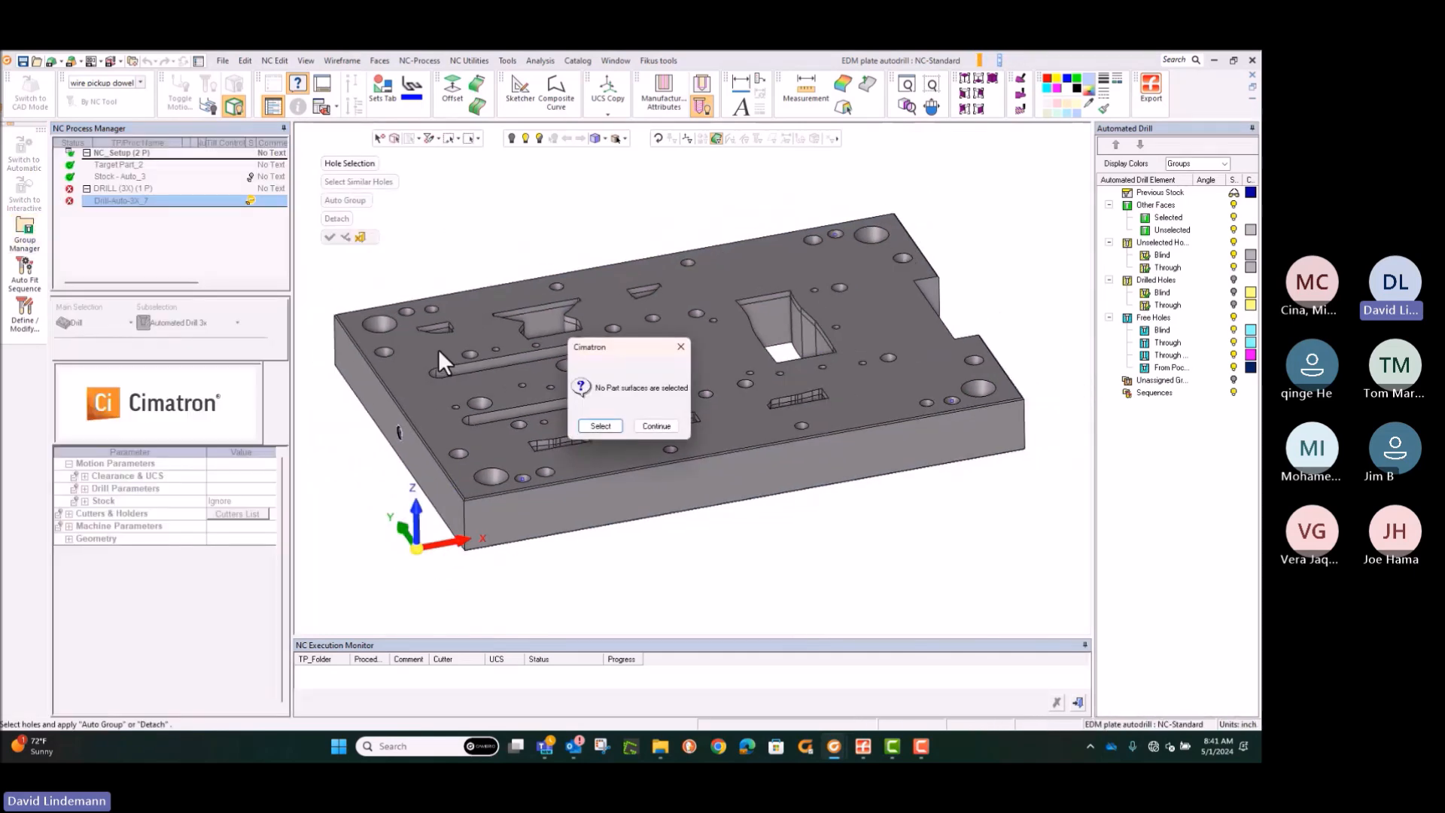
left_click(589, 426)
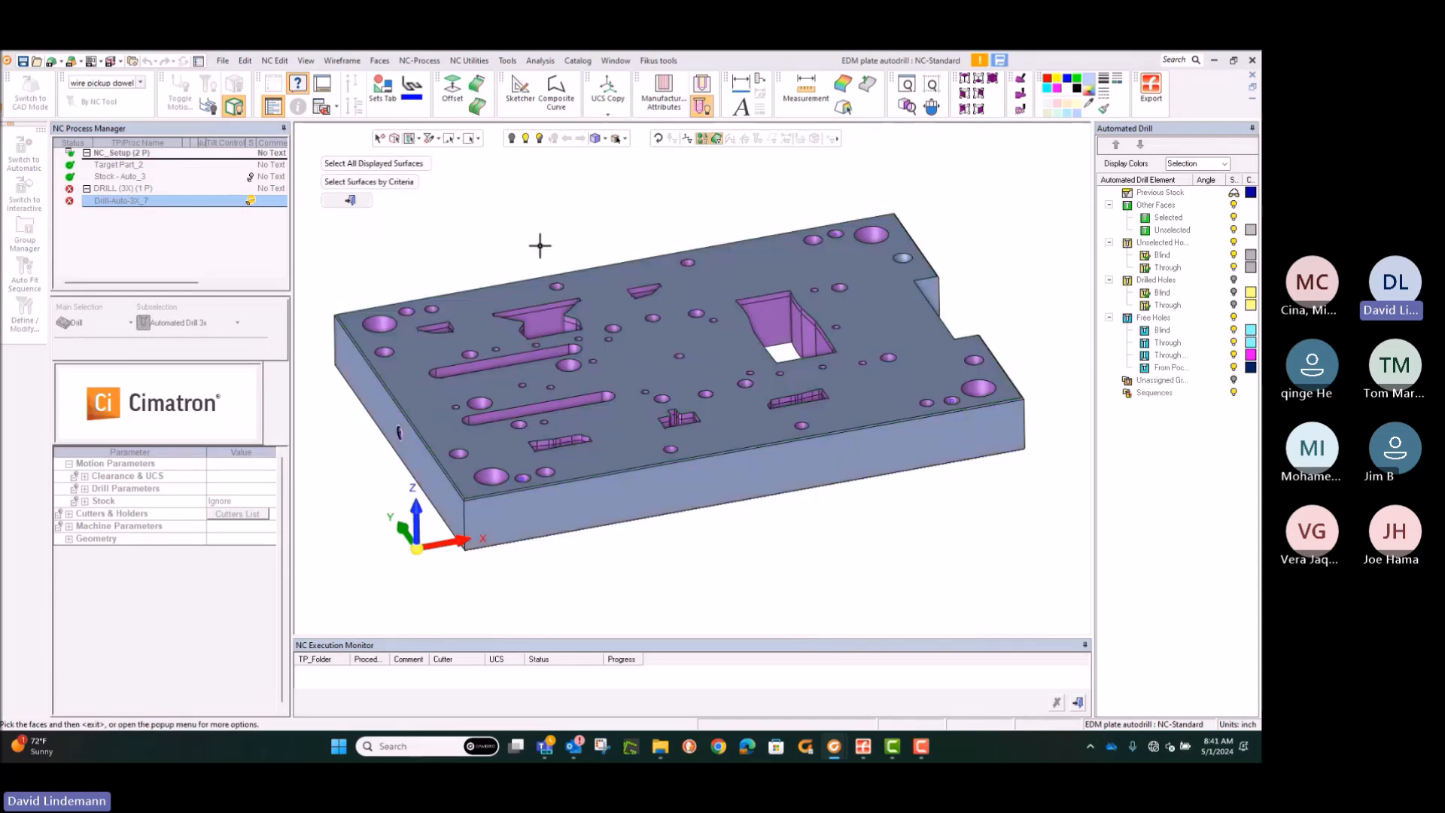
left_click_drag(332, 228, 1012, 555)
middle_click(764, 210)
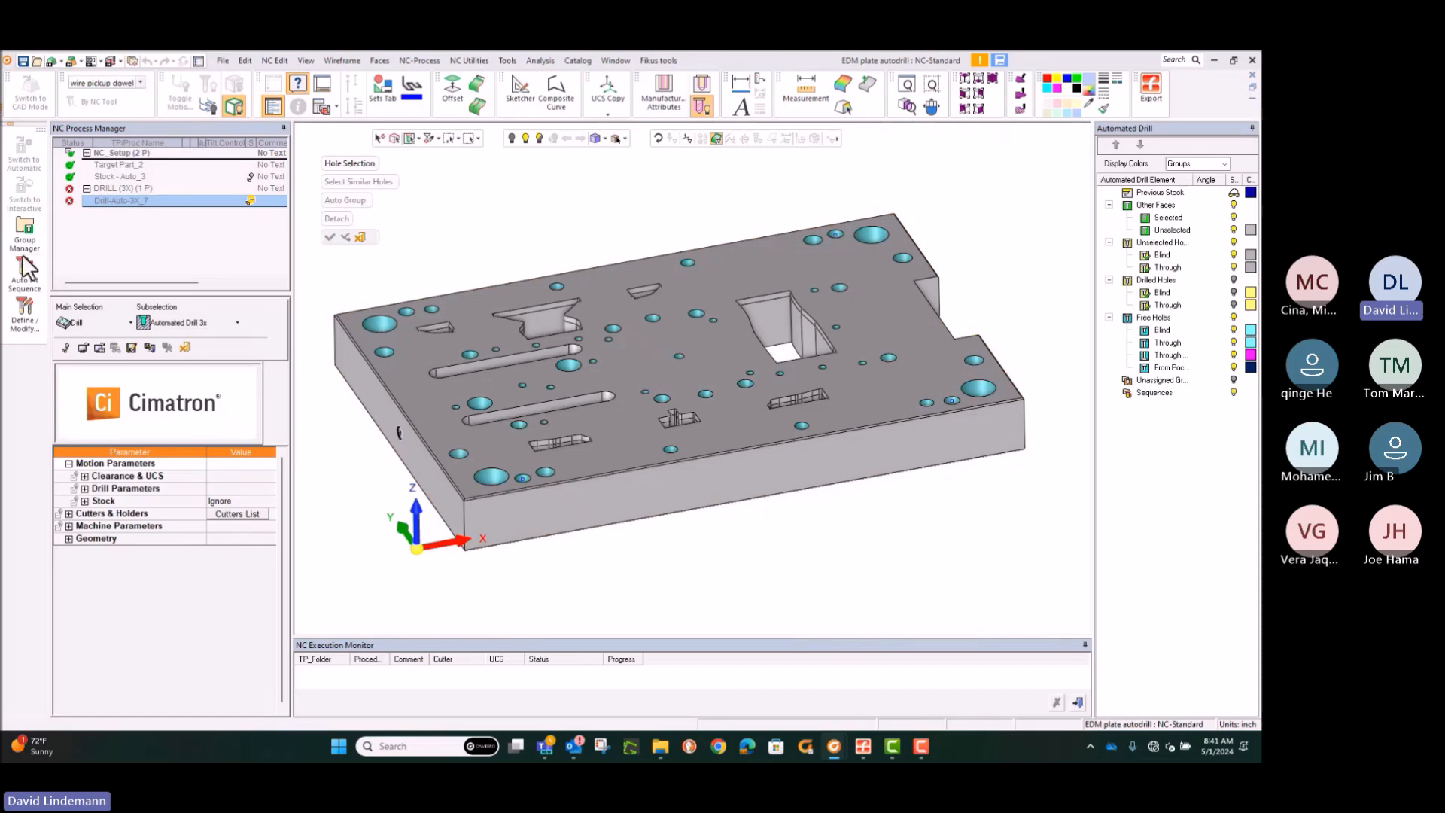
Step: Group all the free holes in the plate automatically with the Group Manager
left_click(25, 230)
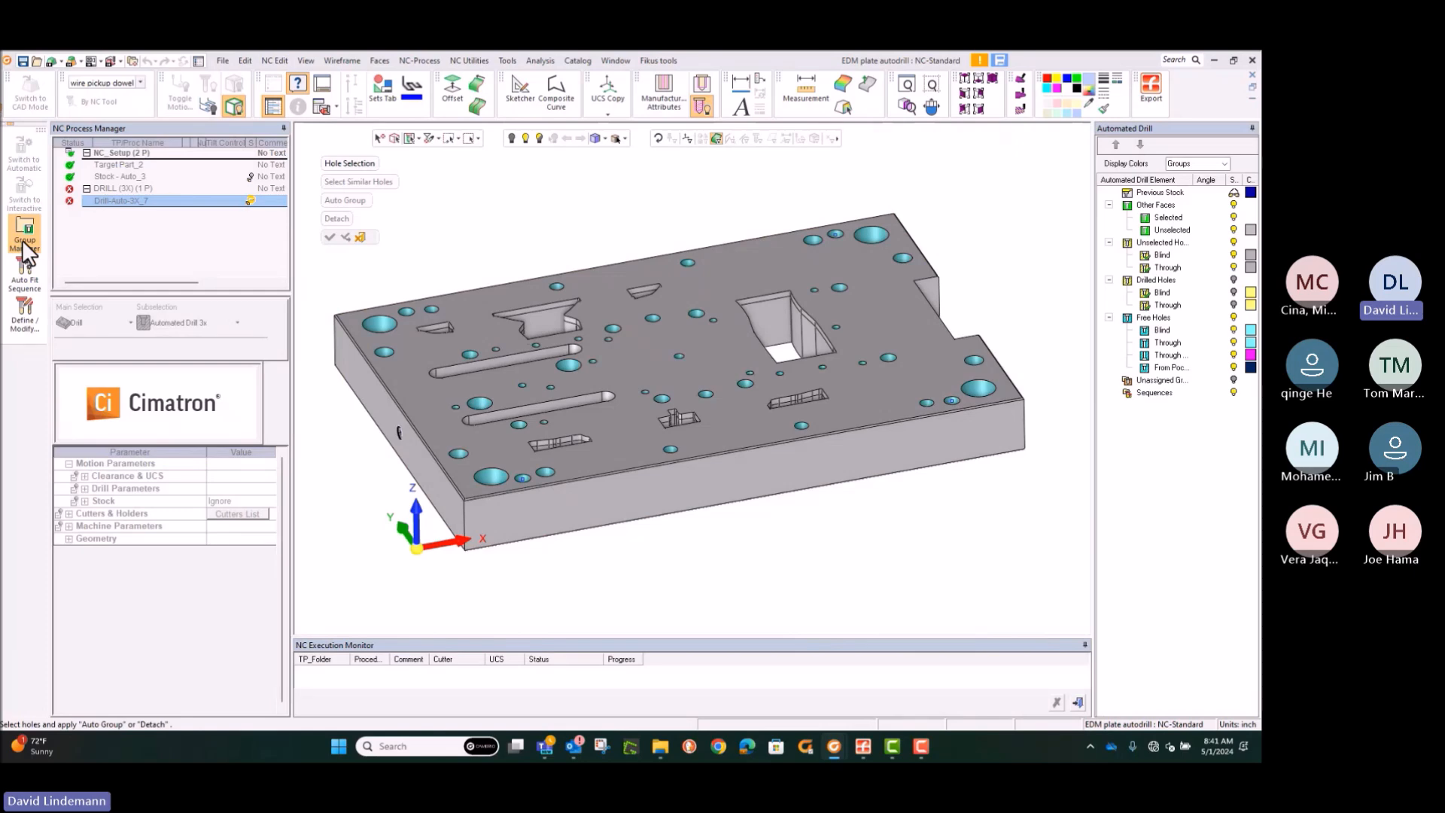
left_click_drag(315, 183, 1036, 574)
left_click(329, 237)
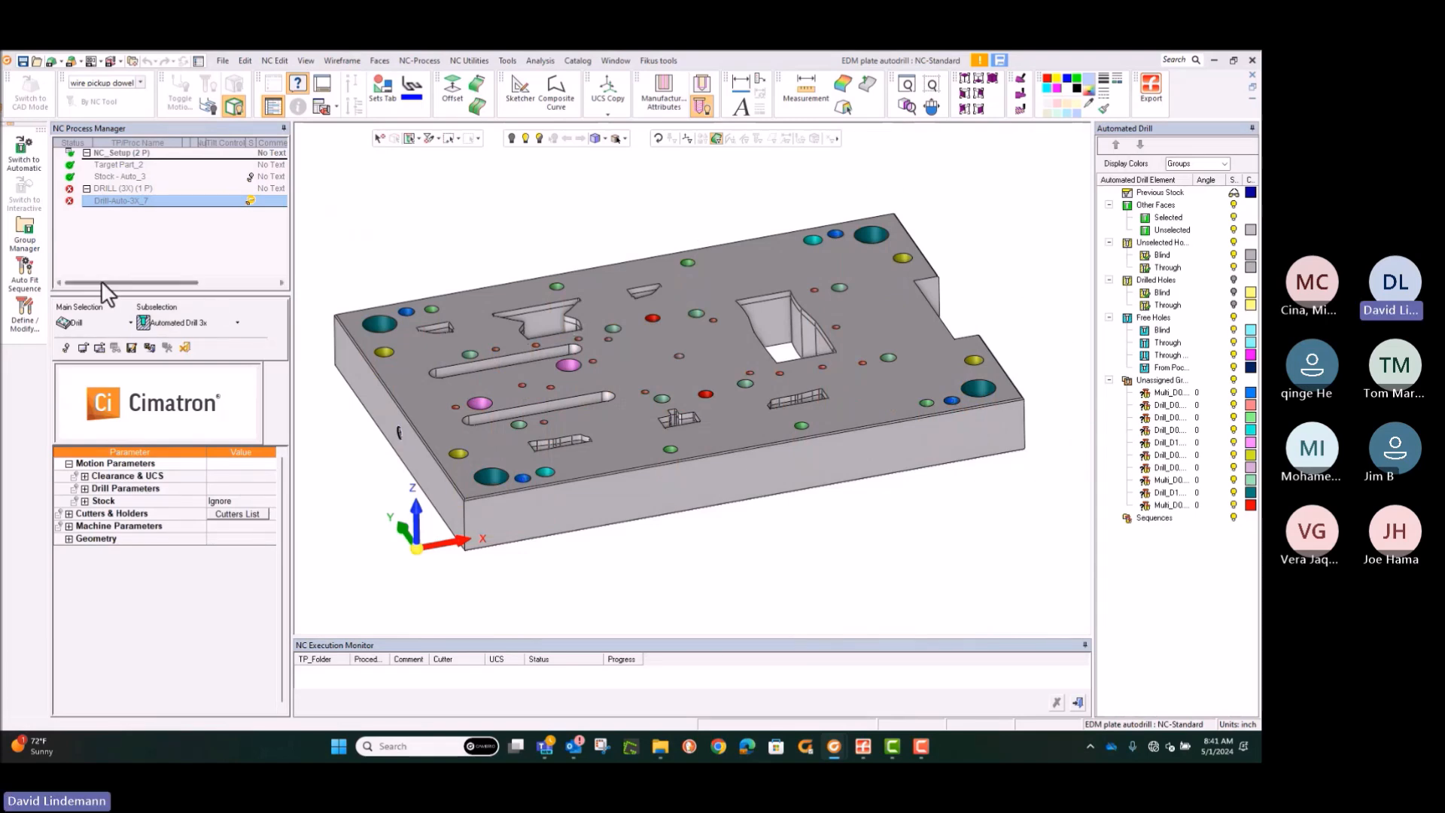
Step: Auto-fit drilling sequences to all unassigned hole groups
left_click(25, 269)
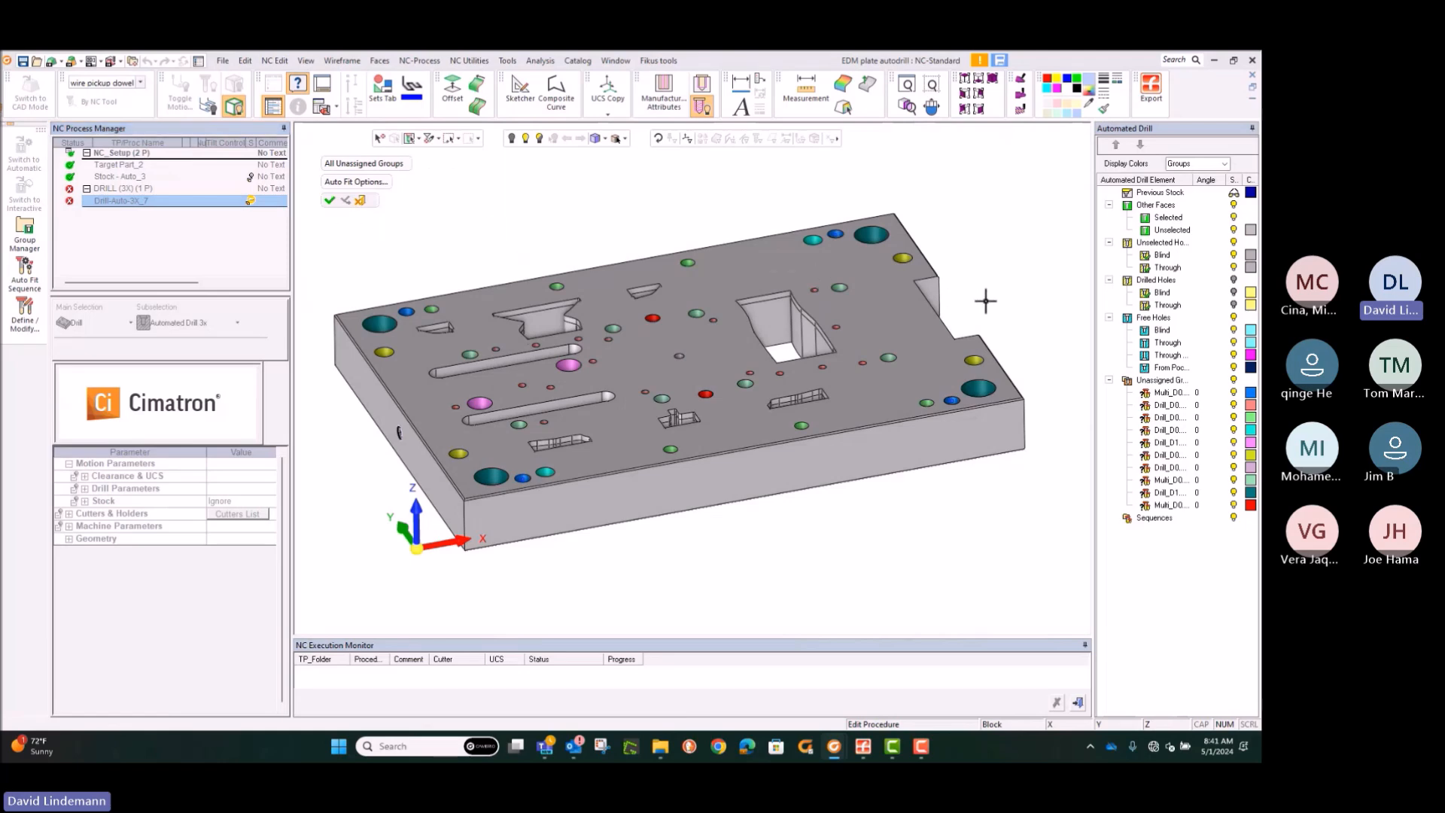
left_click(329, 199)
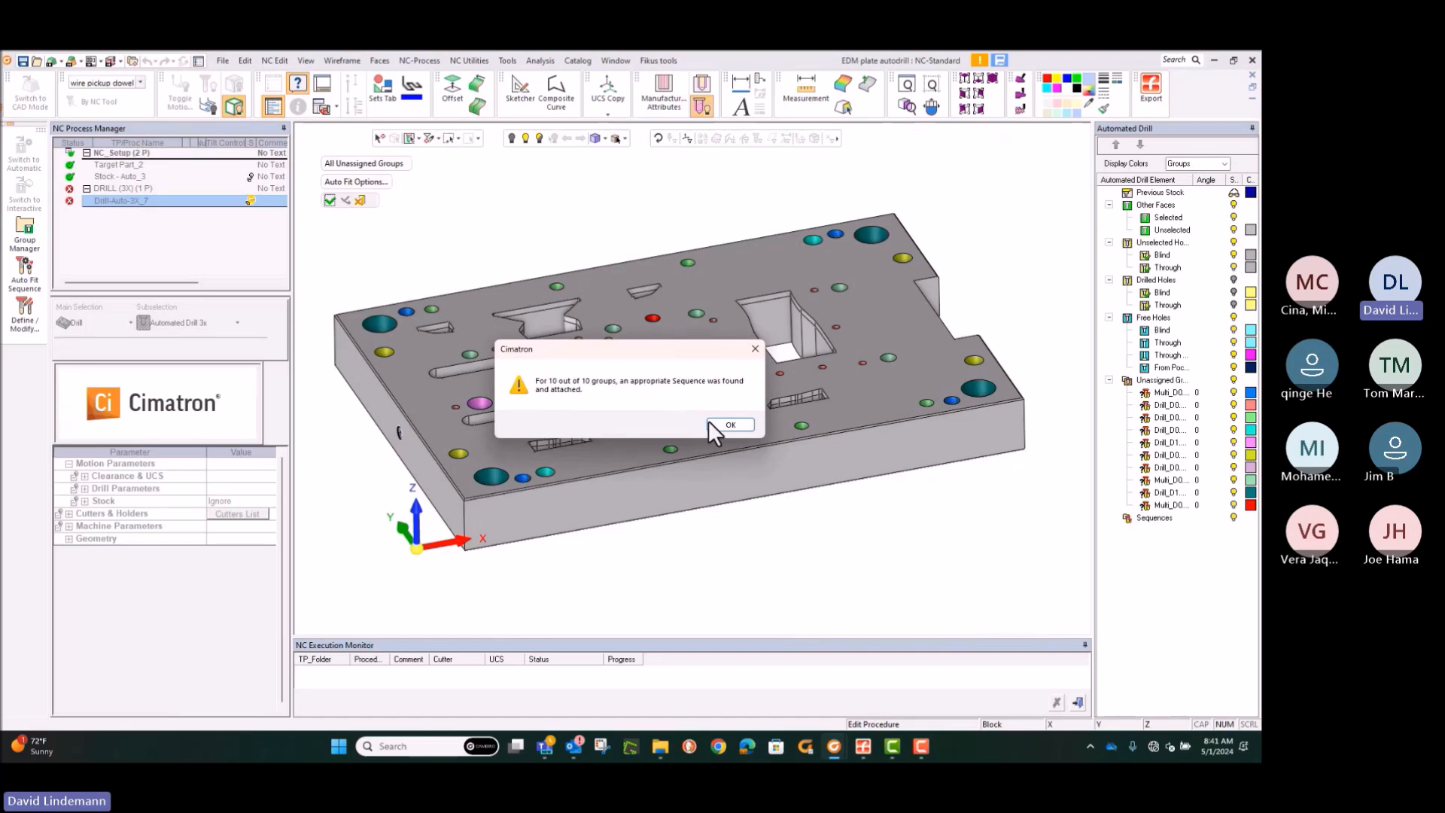
left_click(716, 427)
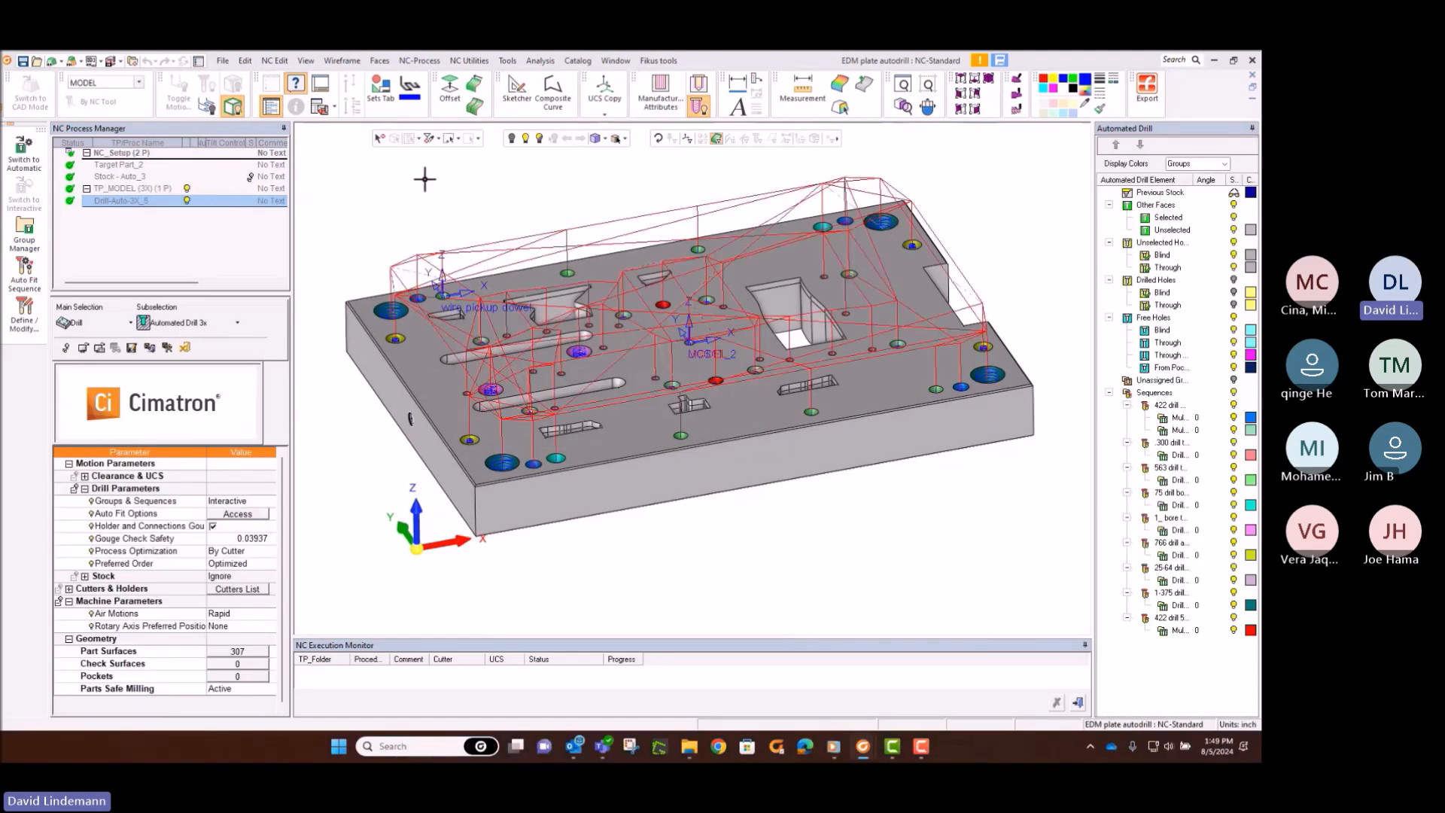
Step: Open the first hole group of the 422 drill w 641 cbore sequence and preview the spot drill and 422 drill cutter positions
double_click(1172, 419)
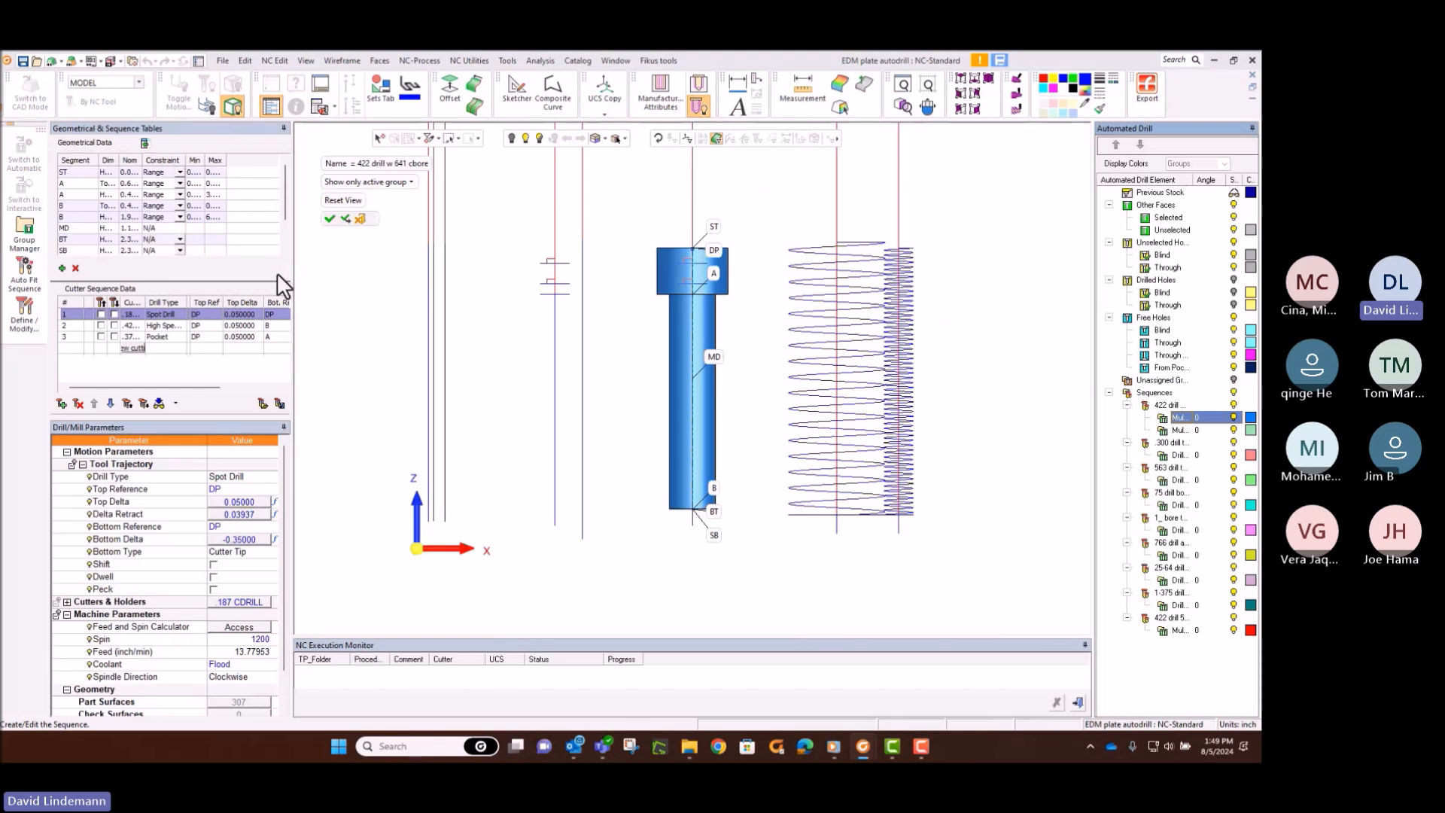
left_click(100, 314)
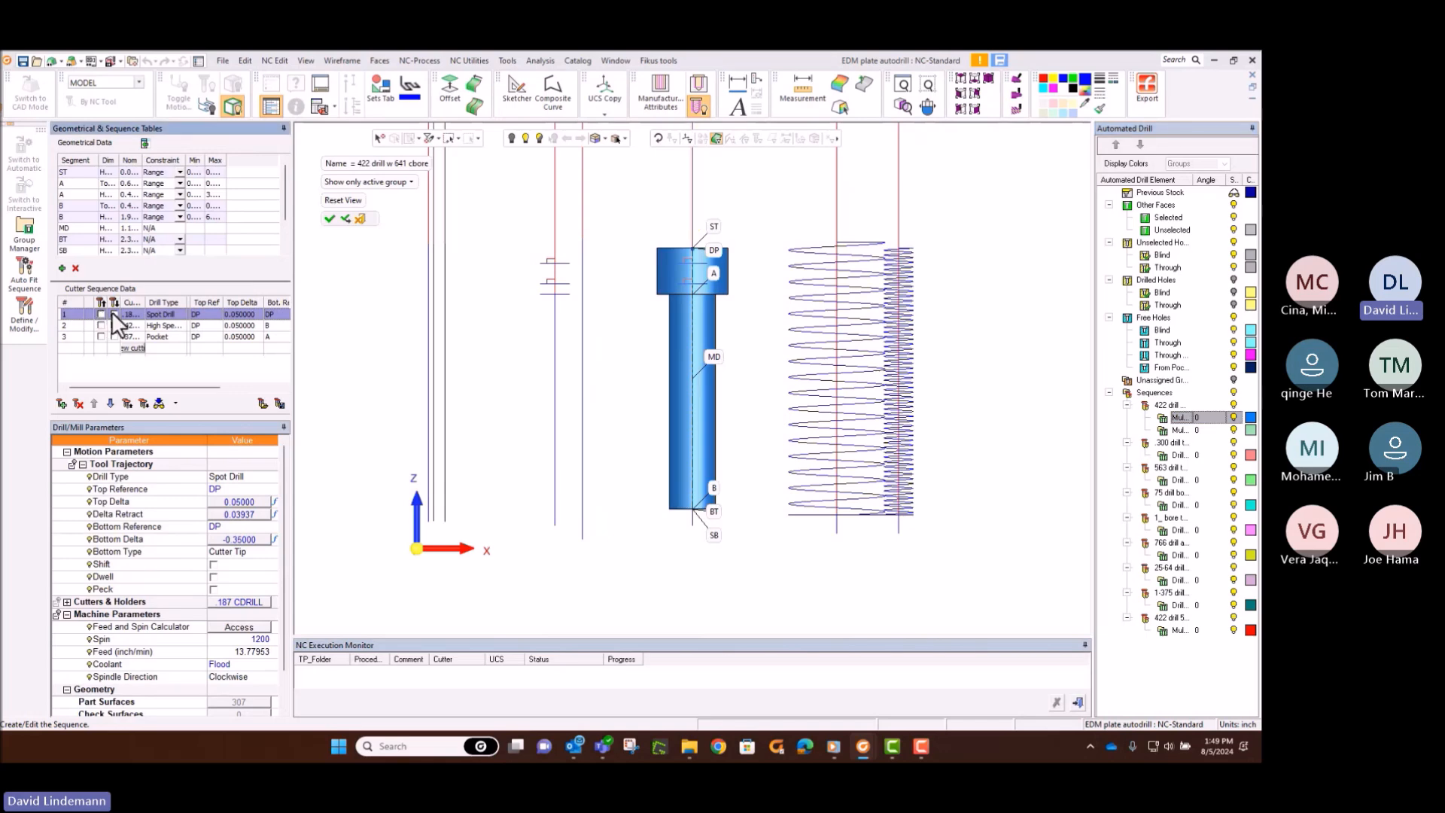
left_click(115, 313)
left_click(114, 313)
left_click(101, 325)
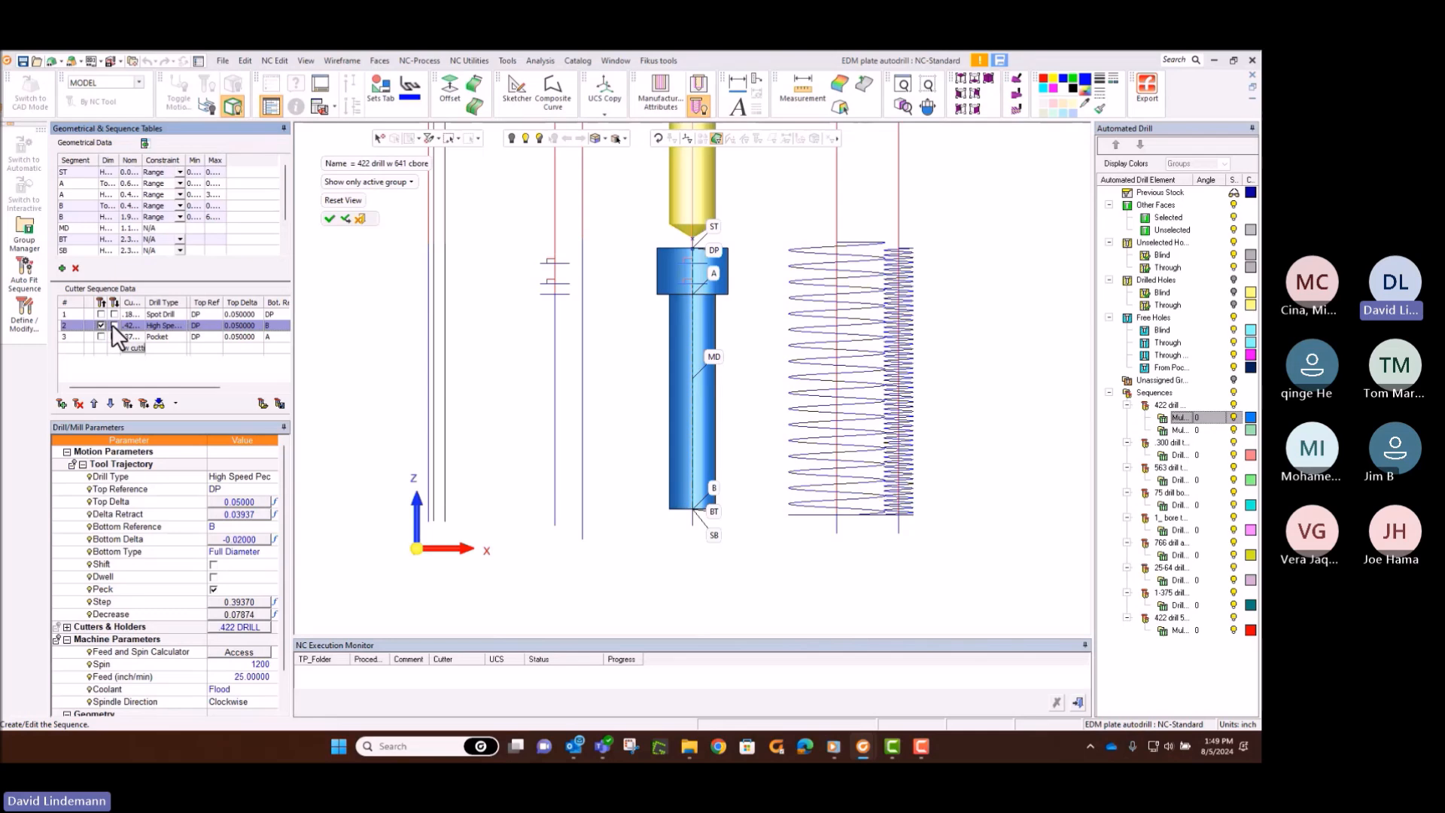
left_click(101, 325)
left_click(114, 325)
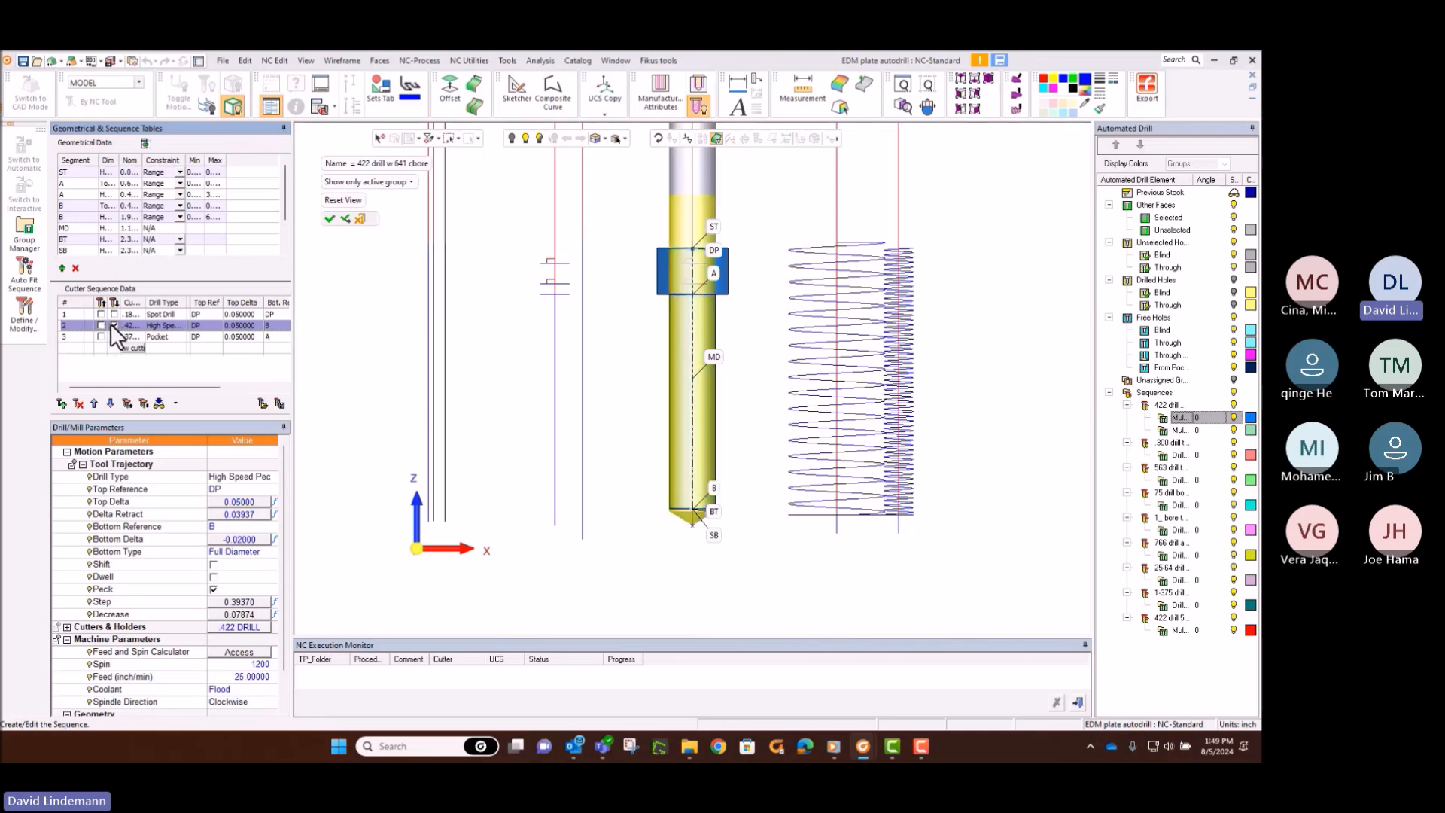
left_click(113, 325)
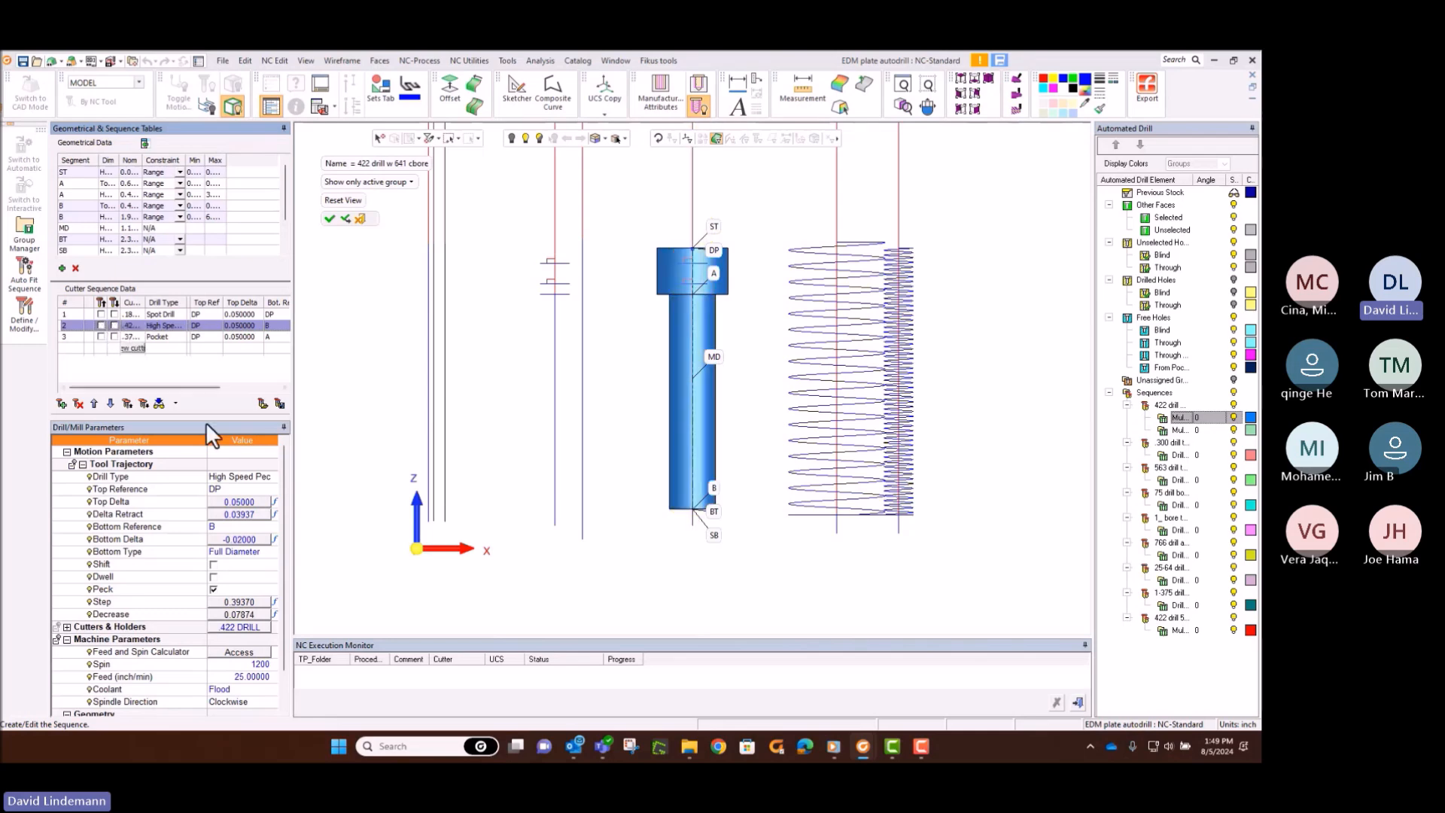
Step: Review the drill types available for the sequence's high speed peck operation and leave the procedure without saving changes
left_click(239, 472)
left_click(239, 473)
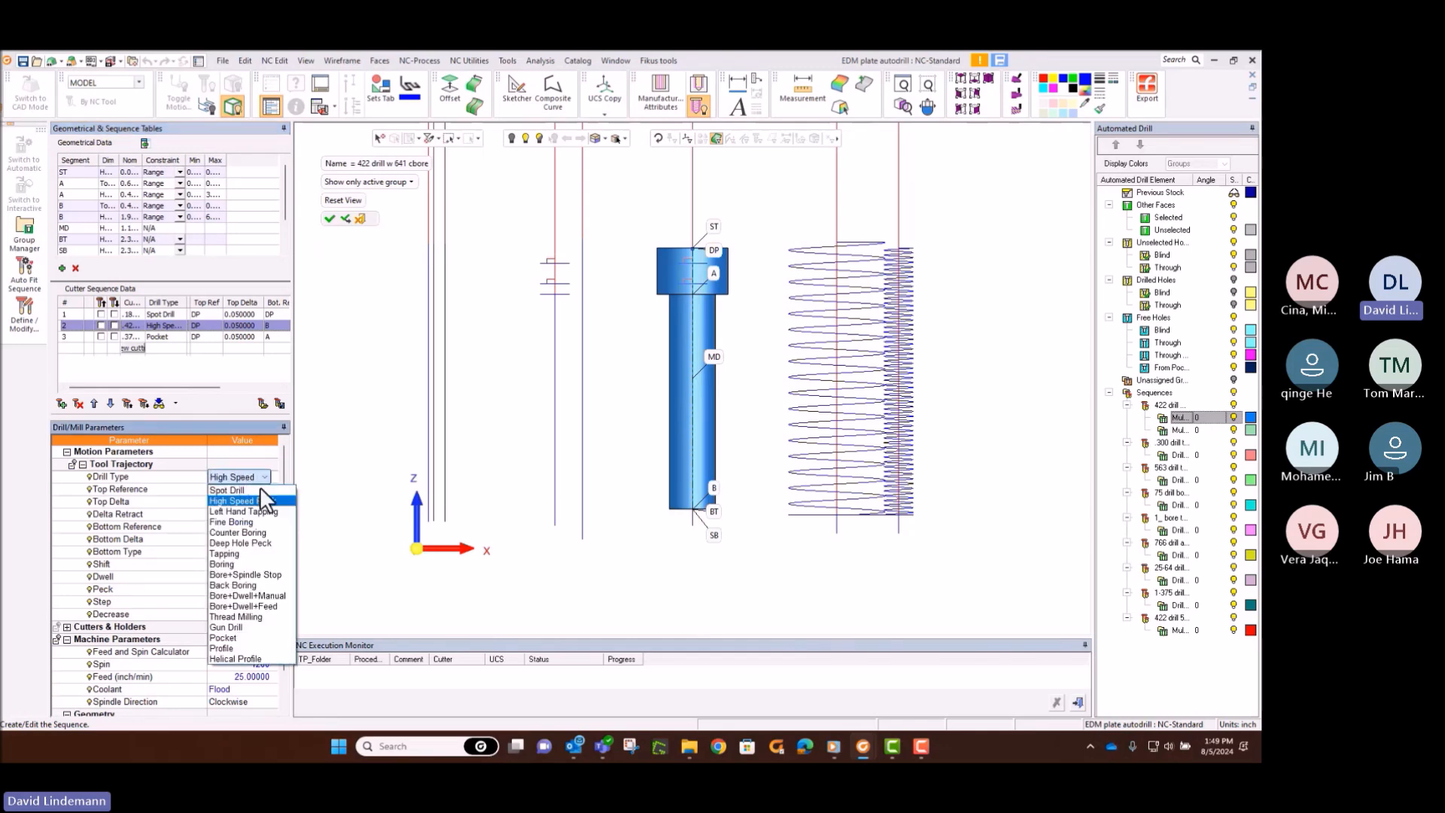
left_click(318, 542)
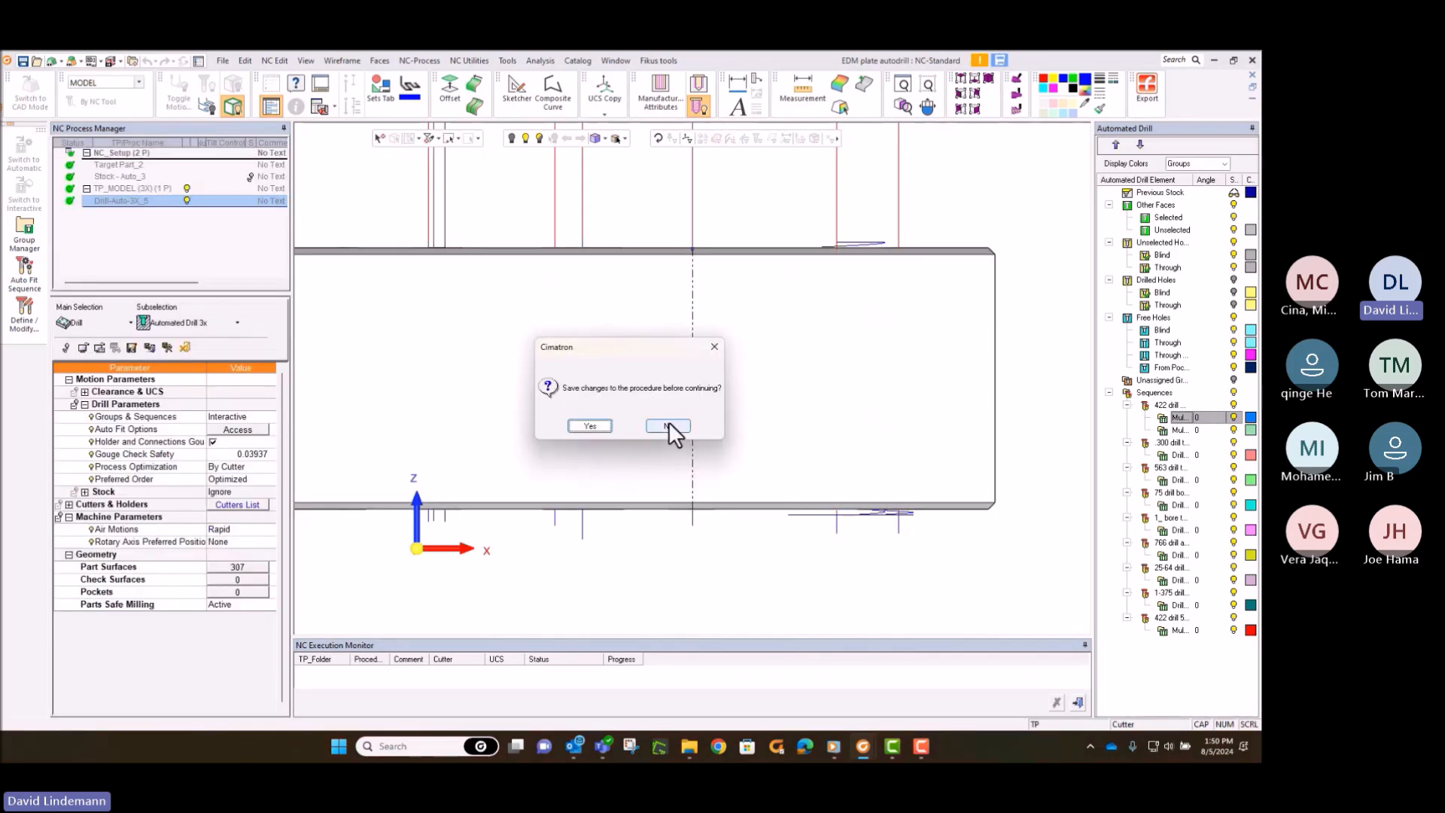
left_click(667, 425)
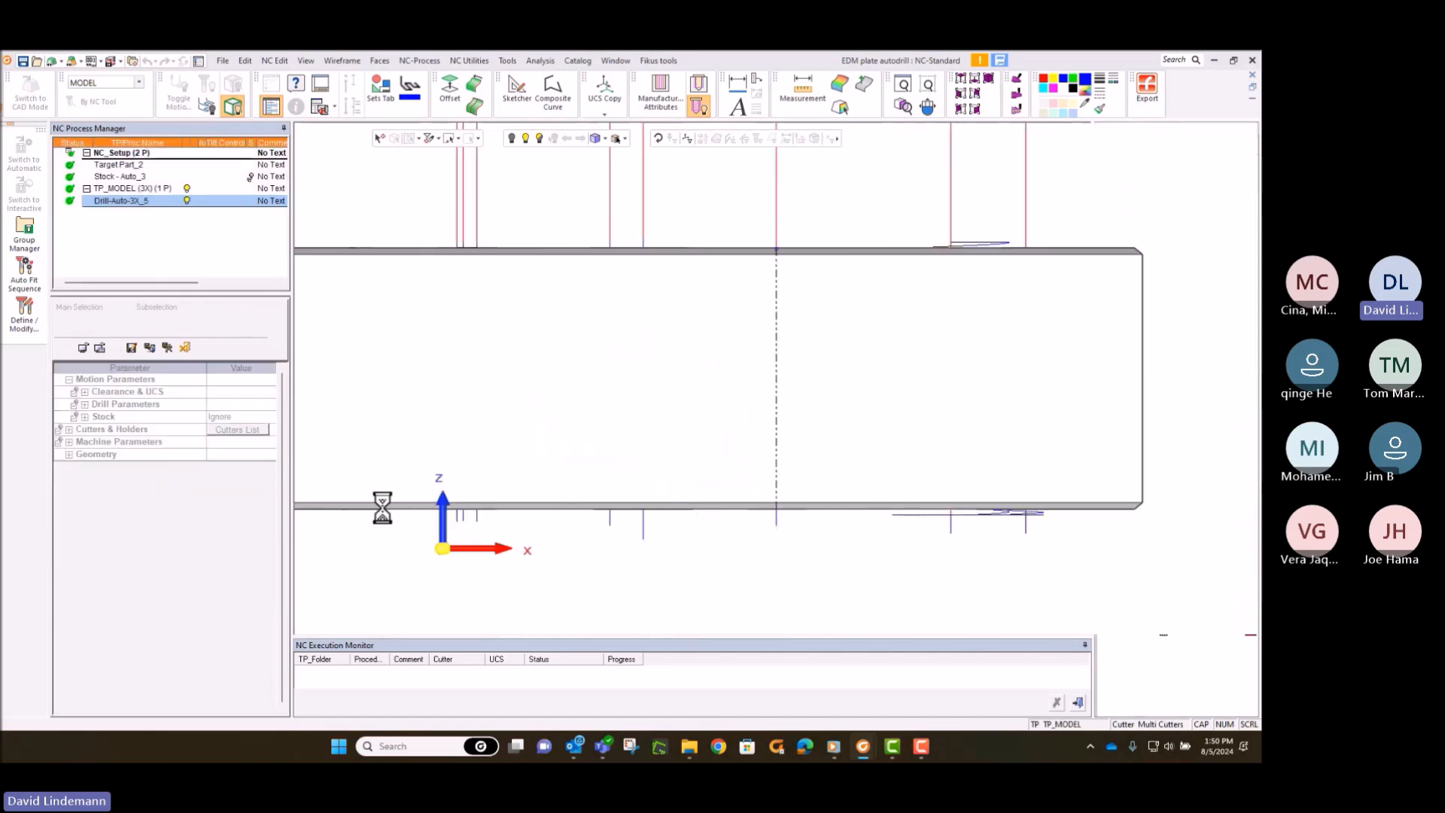
left_click(324, 553)
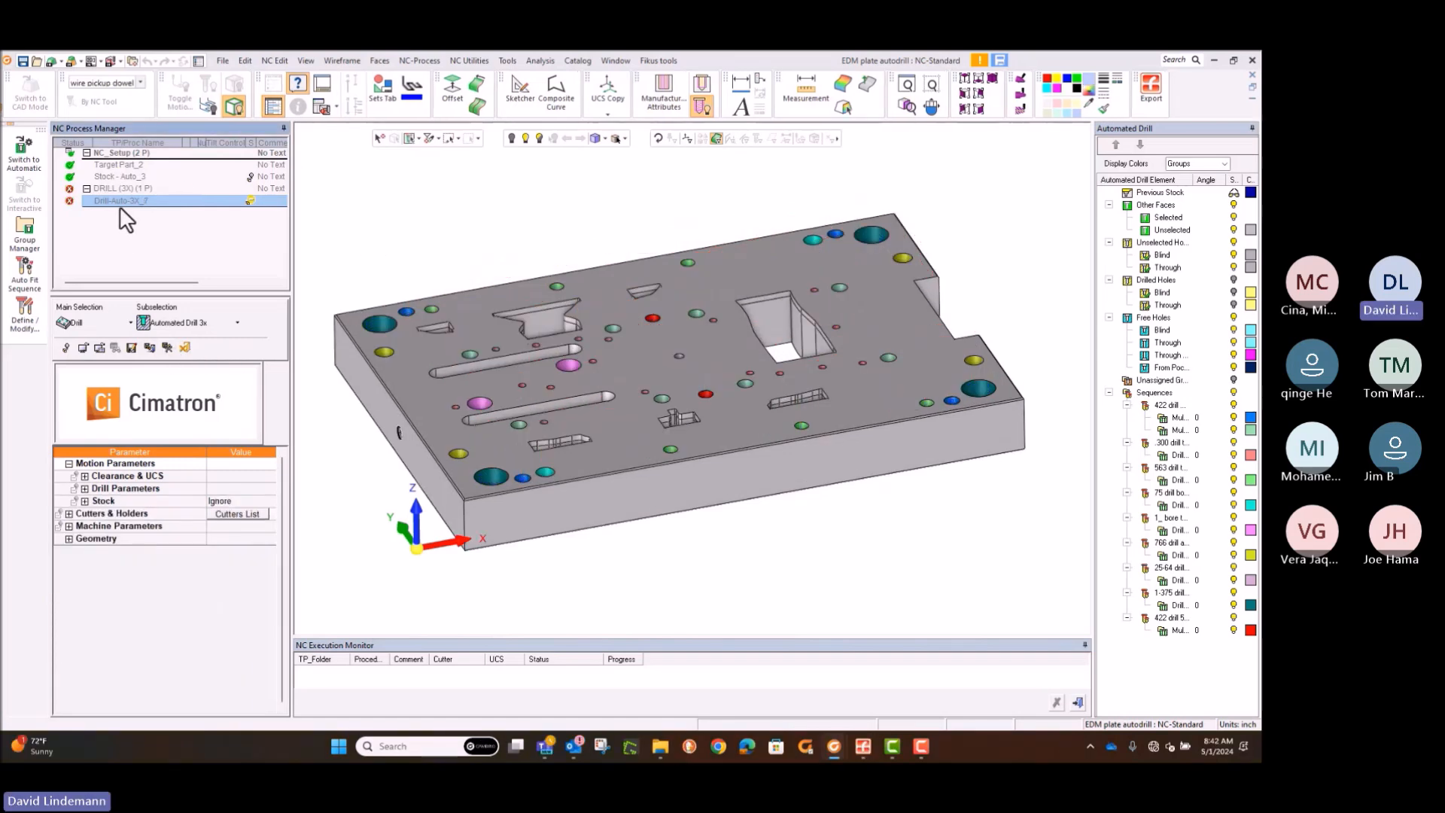
Step: Save and calculate the automated drill procedure, and play back its tool motions in the Navigator
left_click(167, 347)
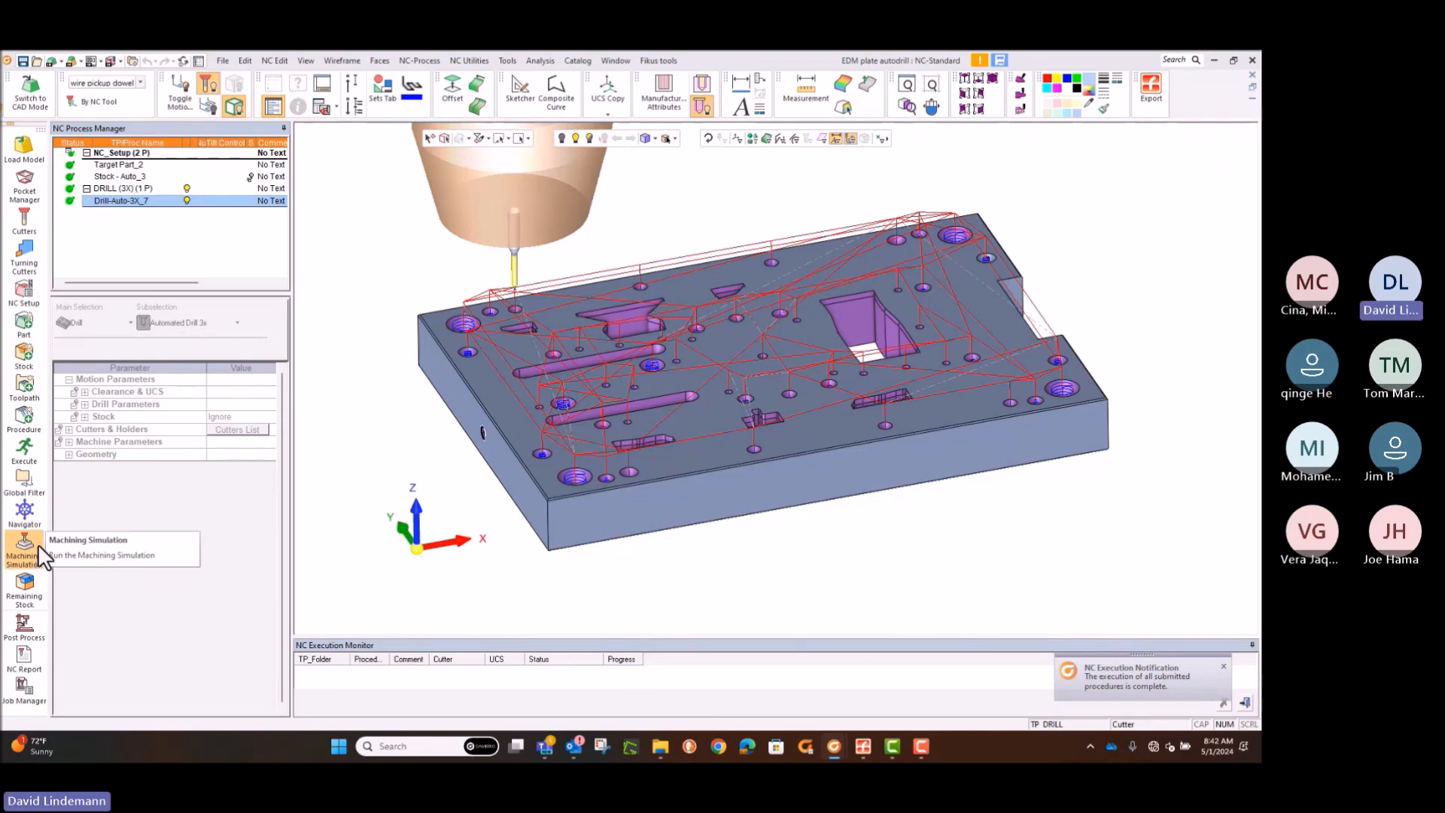
left_click(30, 508)
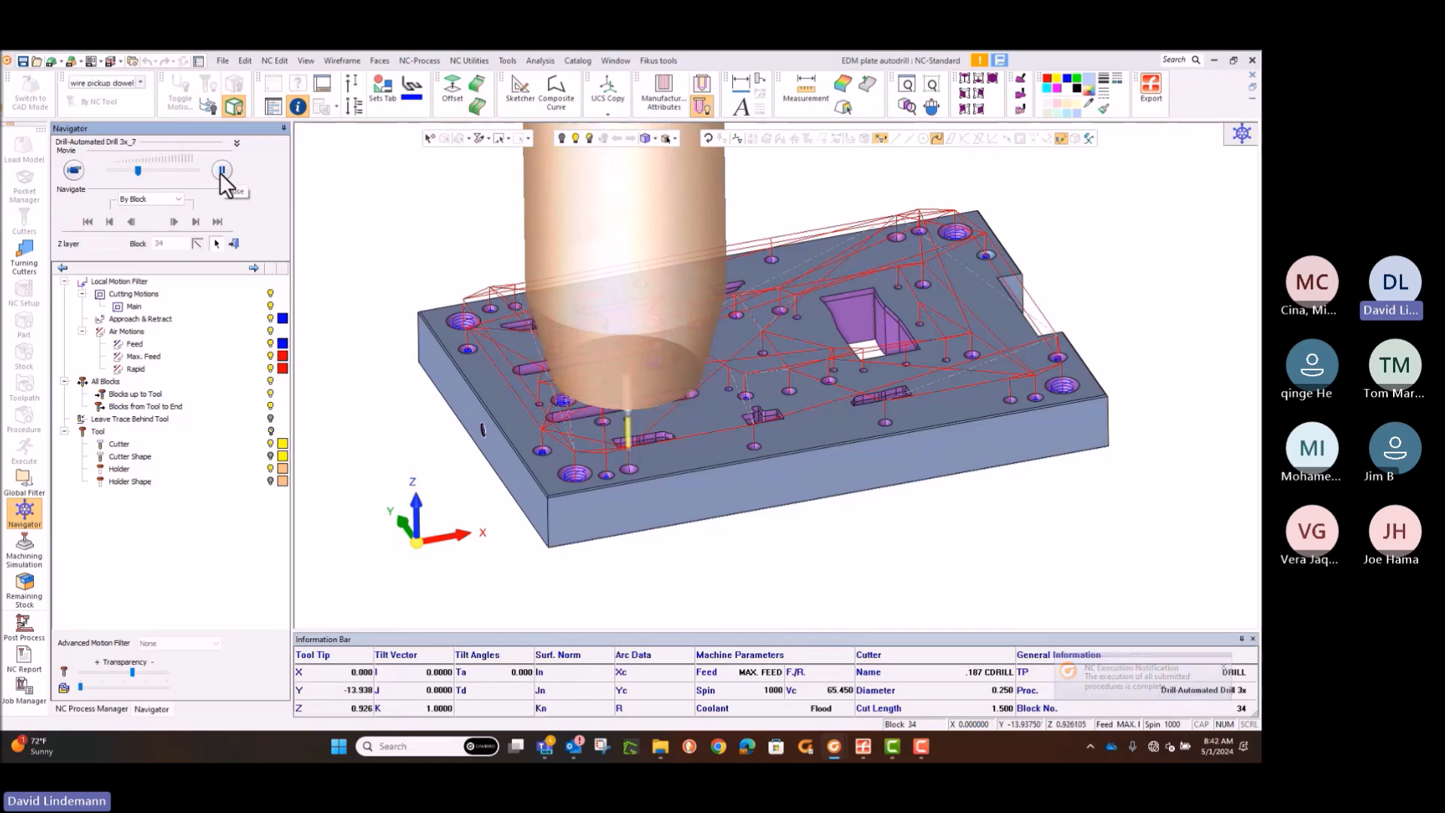
left_click(233, 244)
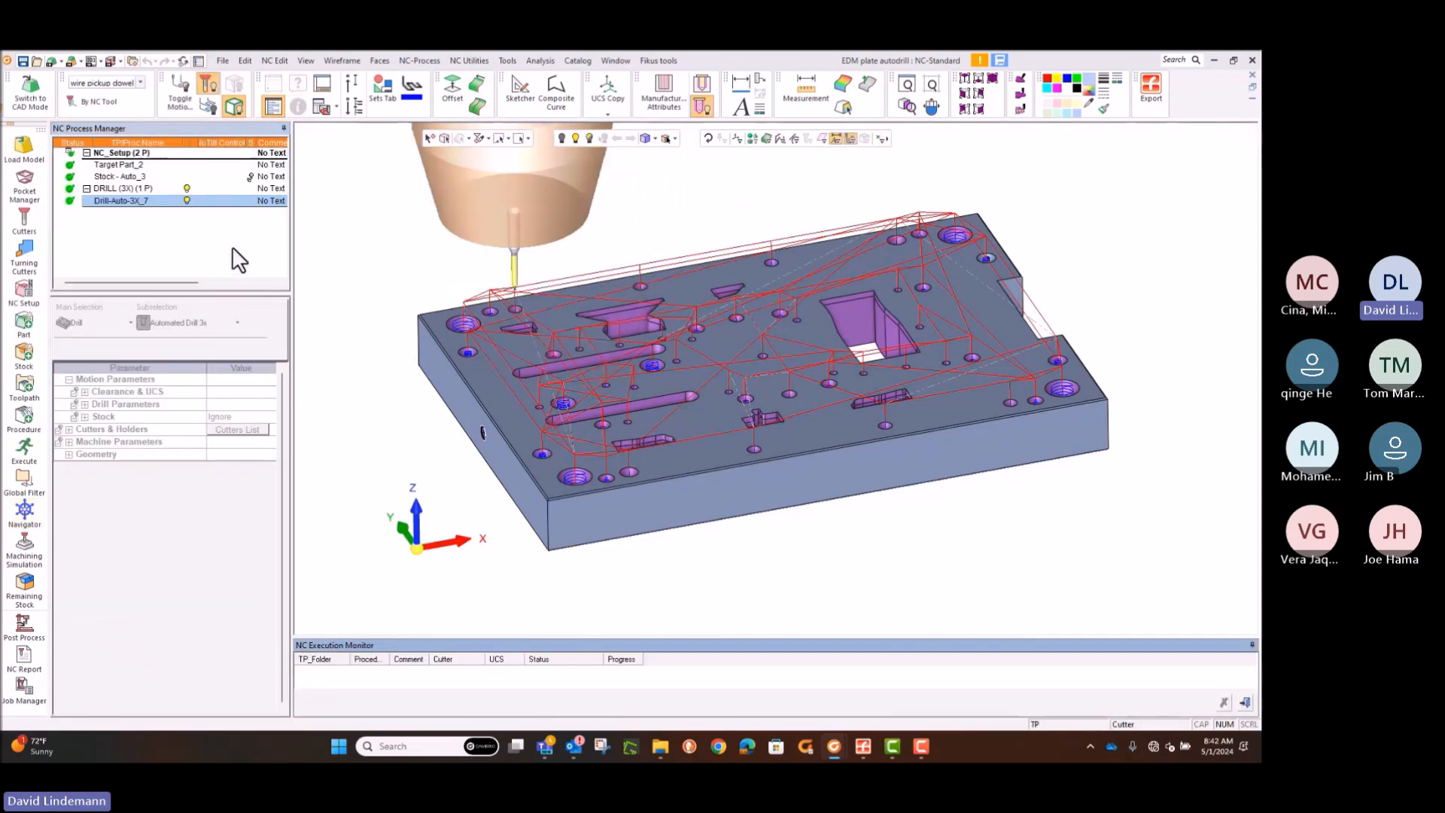
Step: Launch a quick machining simulation of the automated drill procedure with material removal and start playing it
left_click(19, 563)
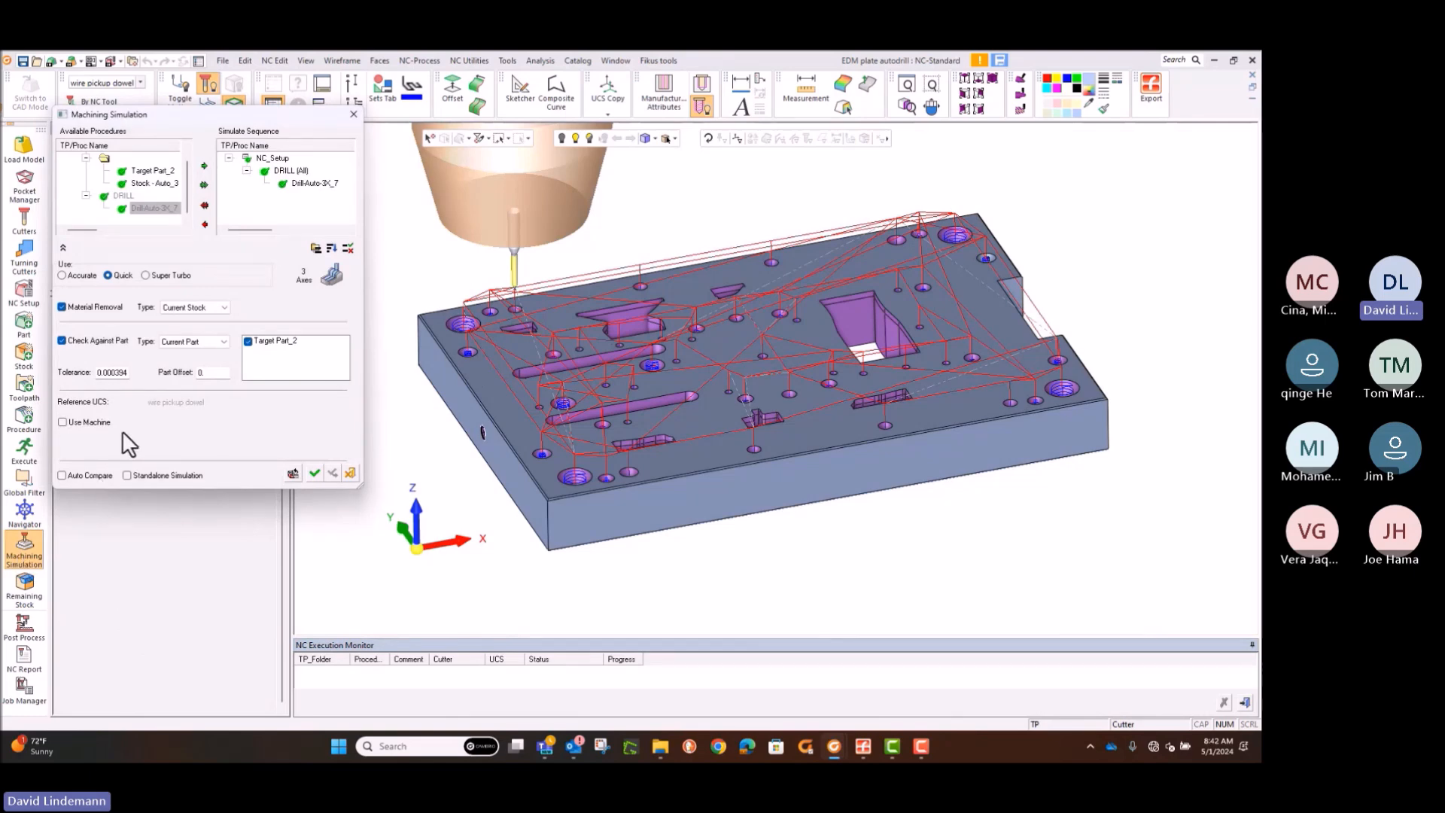
left_click(63, 422)
left_click(315, 473)
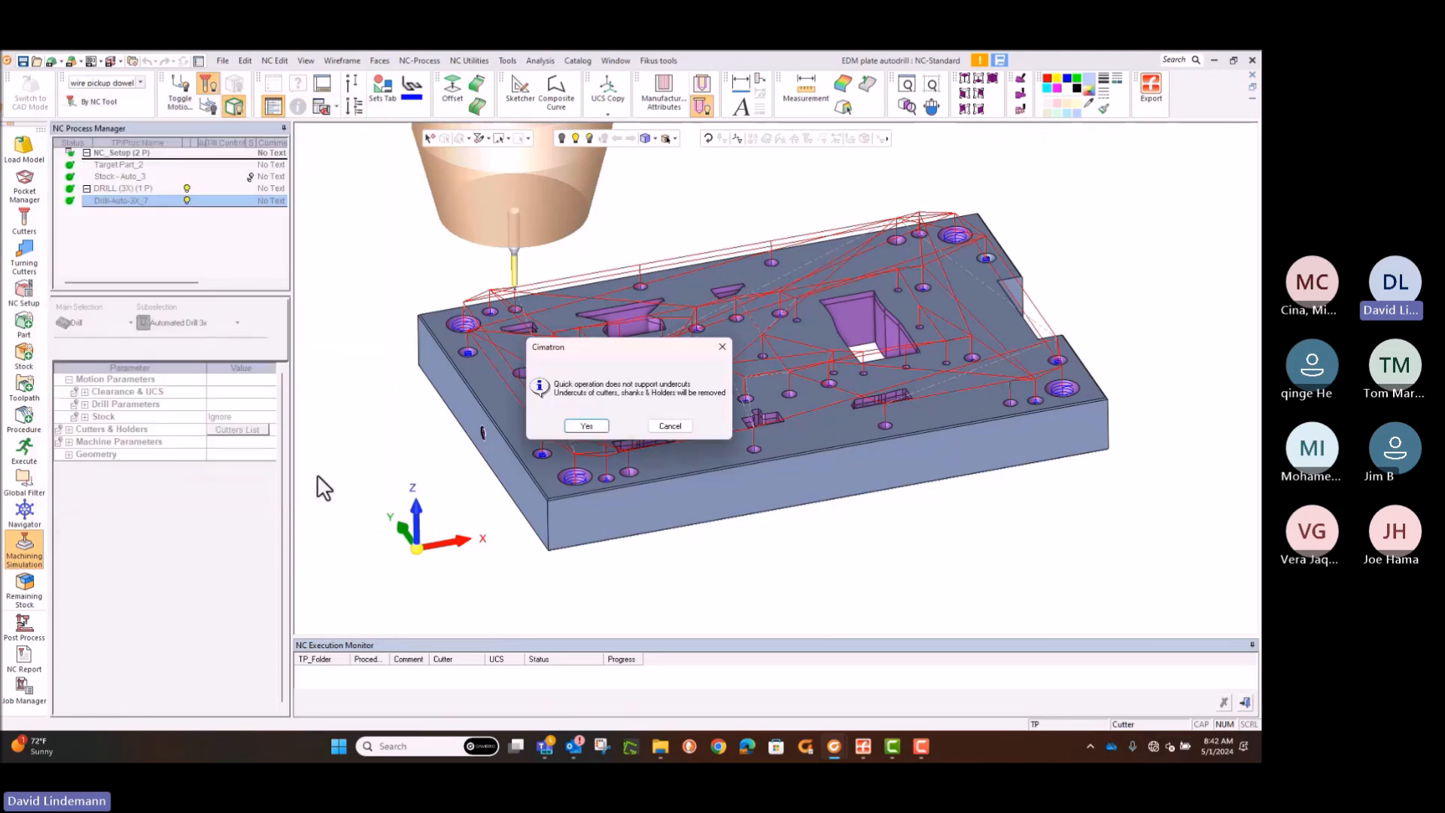
left_click(585, 426)
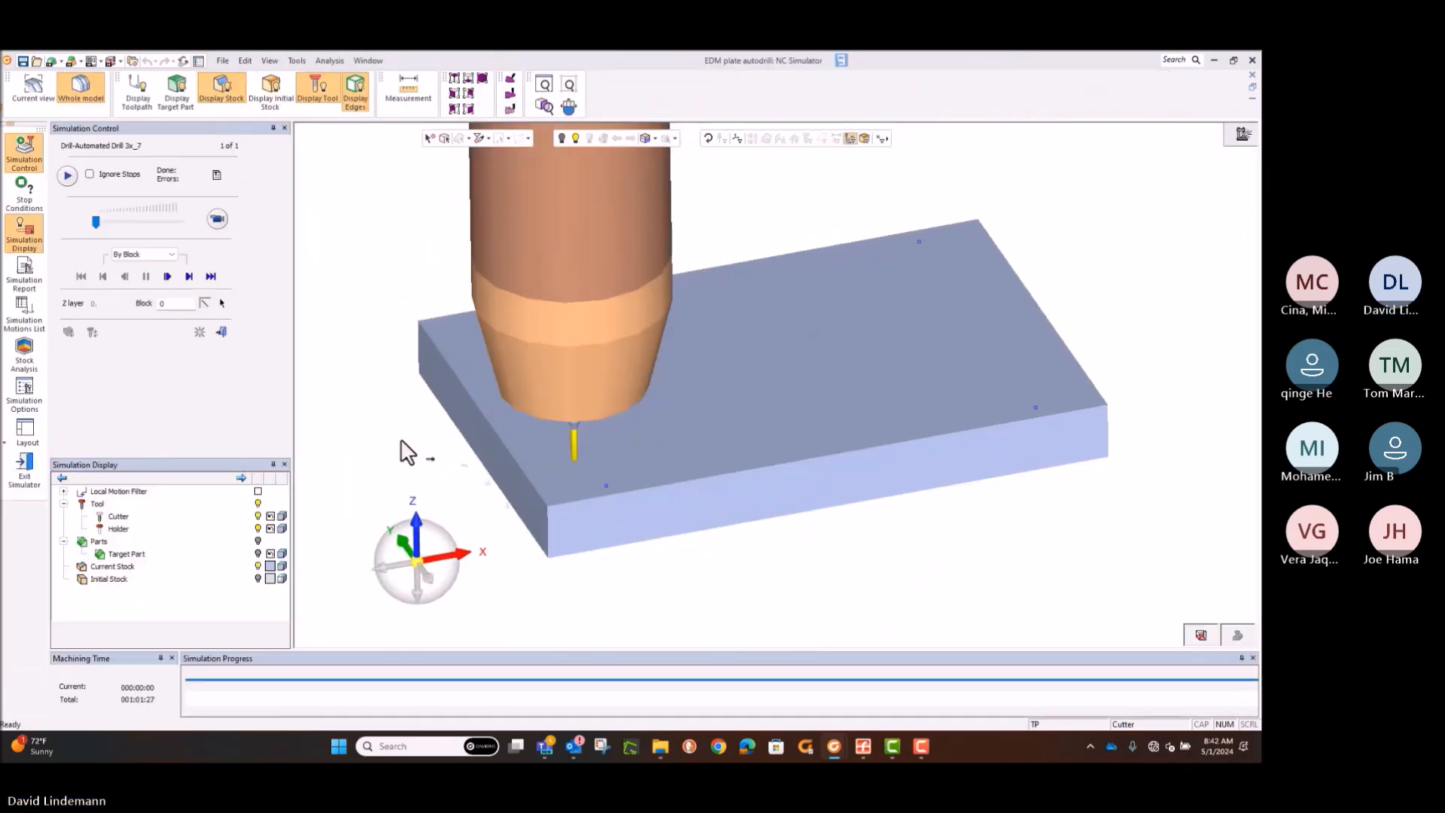
left_click(218, 219)
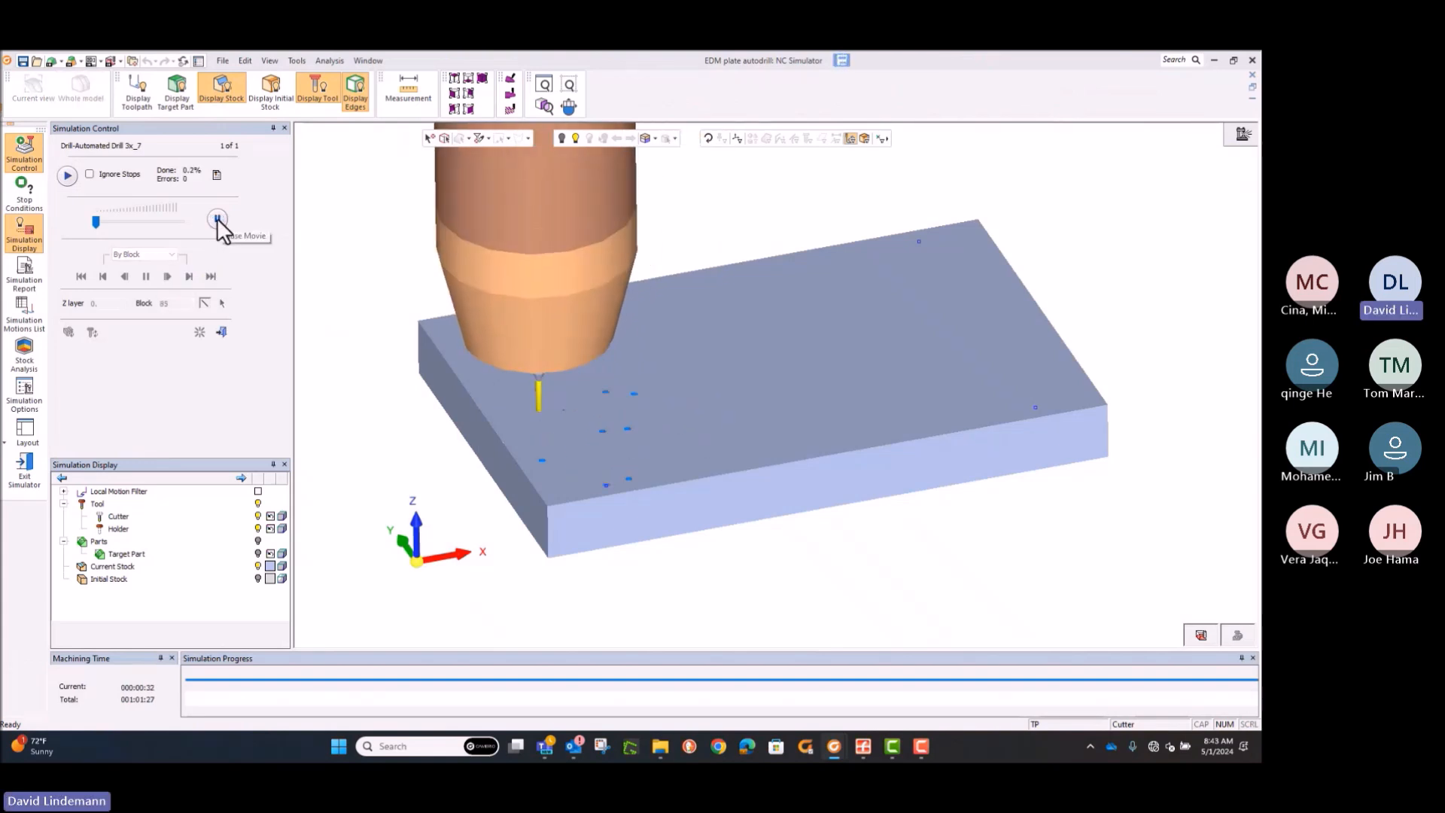